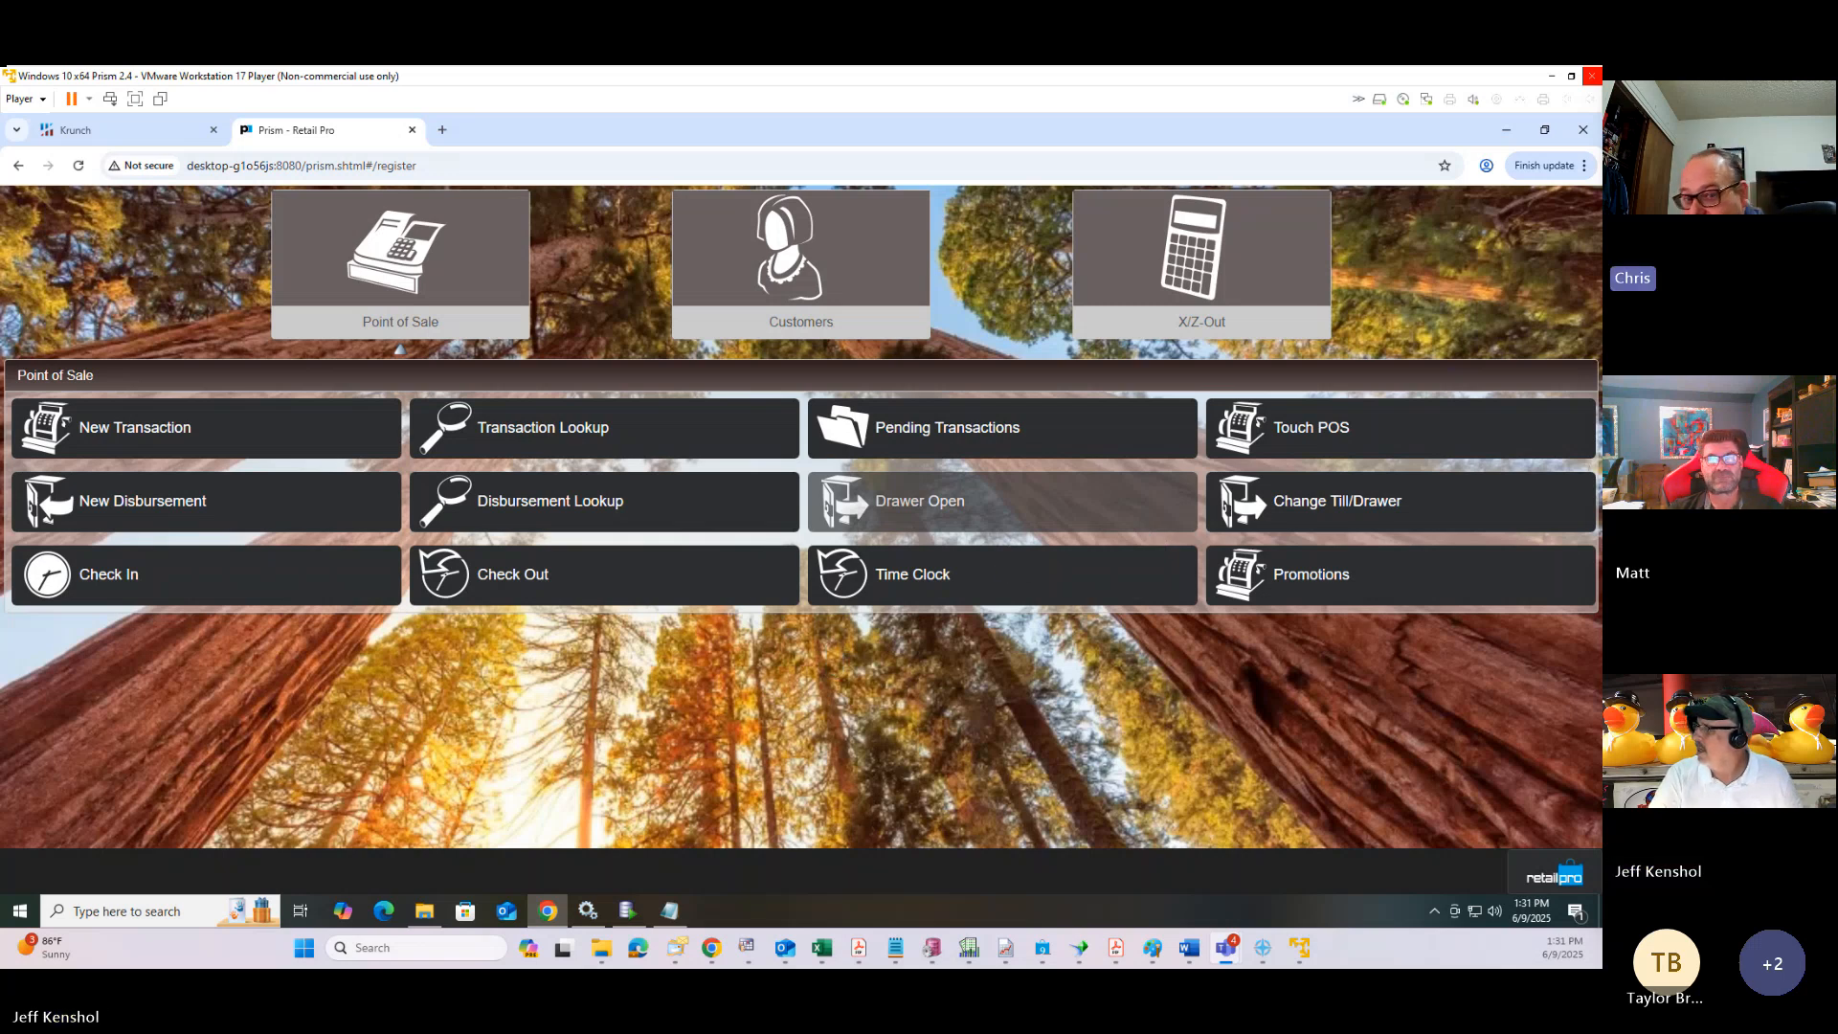
Review the Start, Count, Discrepancies and Update stages in the PI StepsPrism.txt notes and put the notes aside.
{"action": "left_click_drag", "start_coordinate": [1598, 230], "coordinate": [699, 141]}
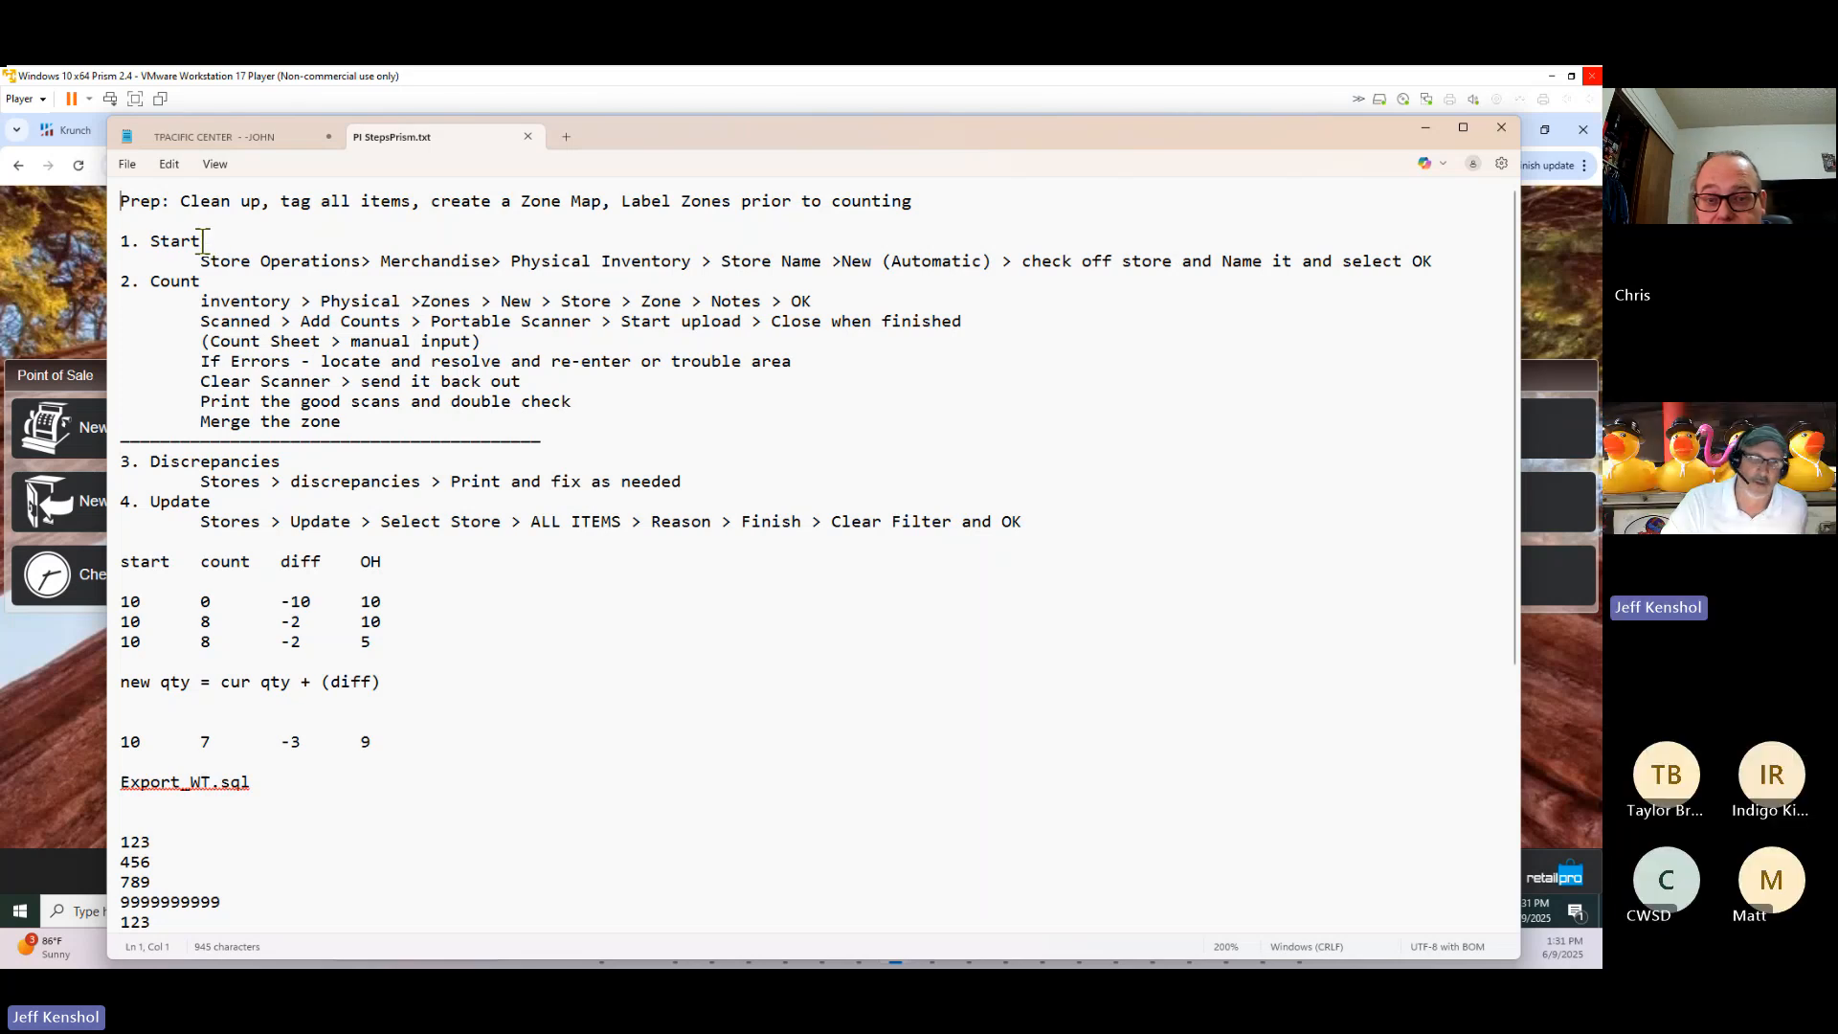
{"action": "left_click_drag", "start_coordinate": [204, 240], "coordinate": [110, 235]}
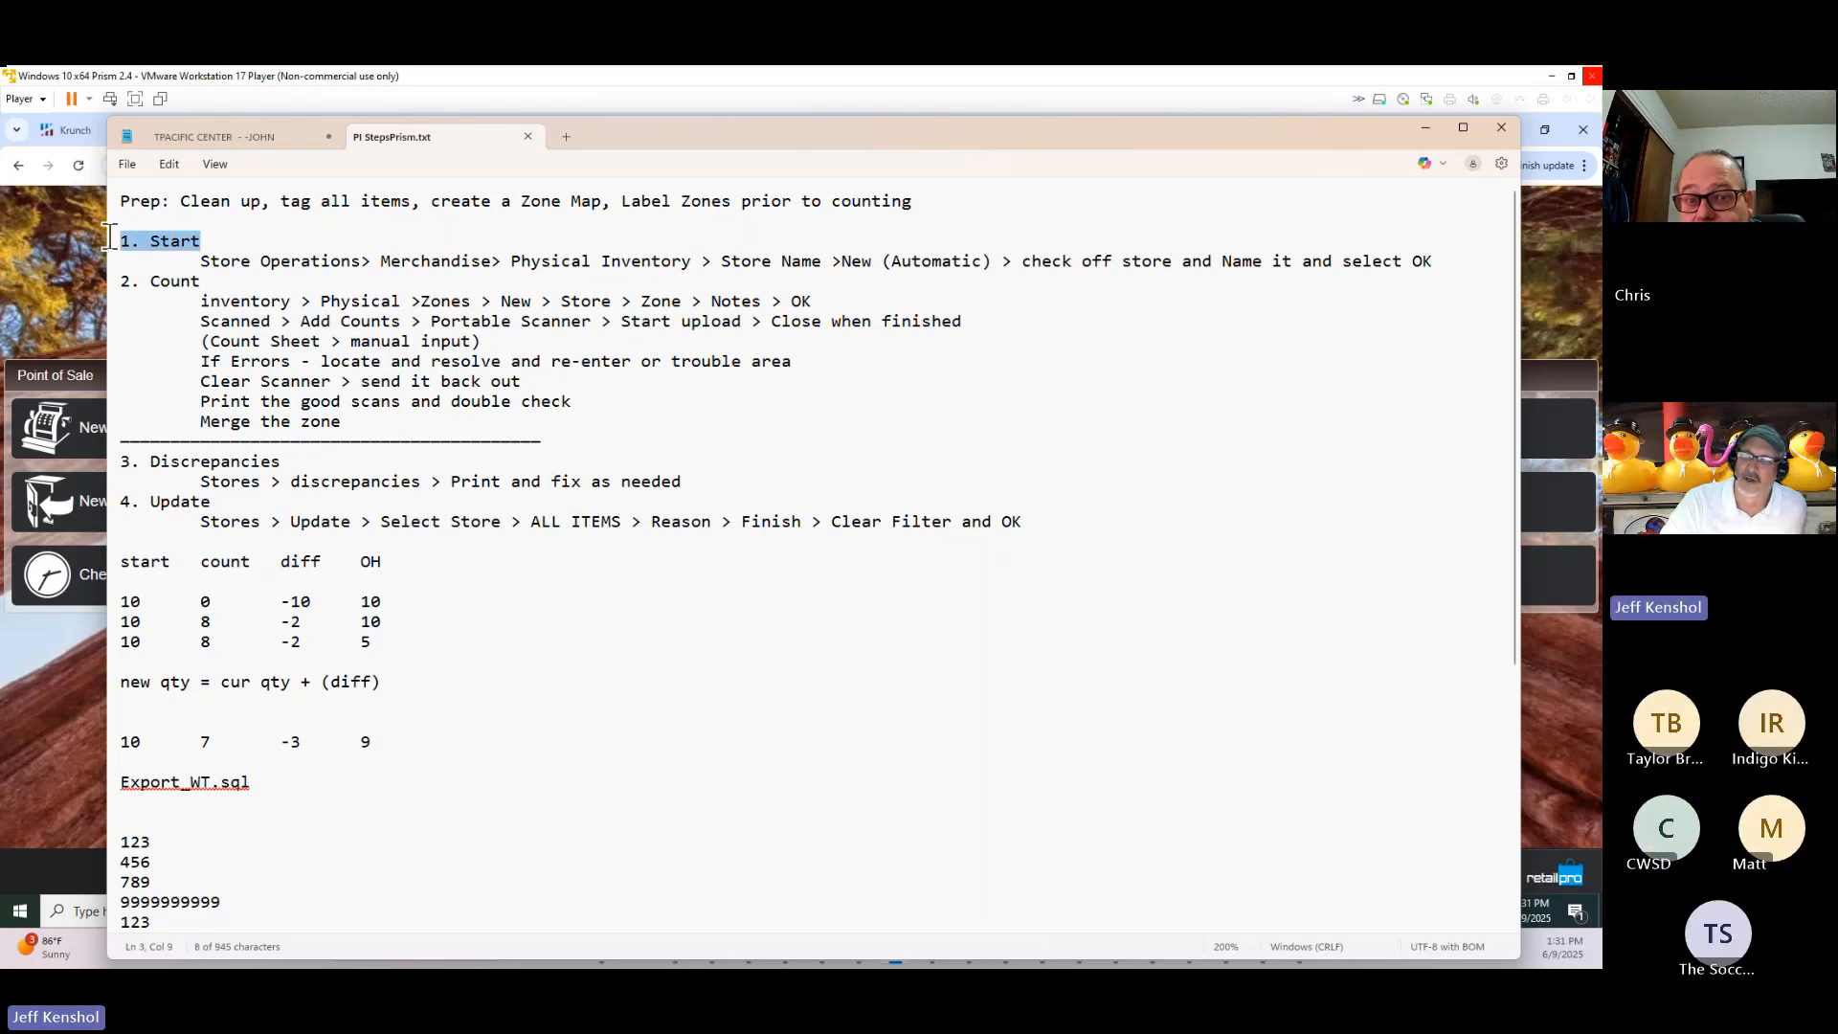
{"action": "left_click_drag", "start_coordinate": [200, 281], "coordinate": [119, 281]}
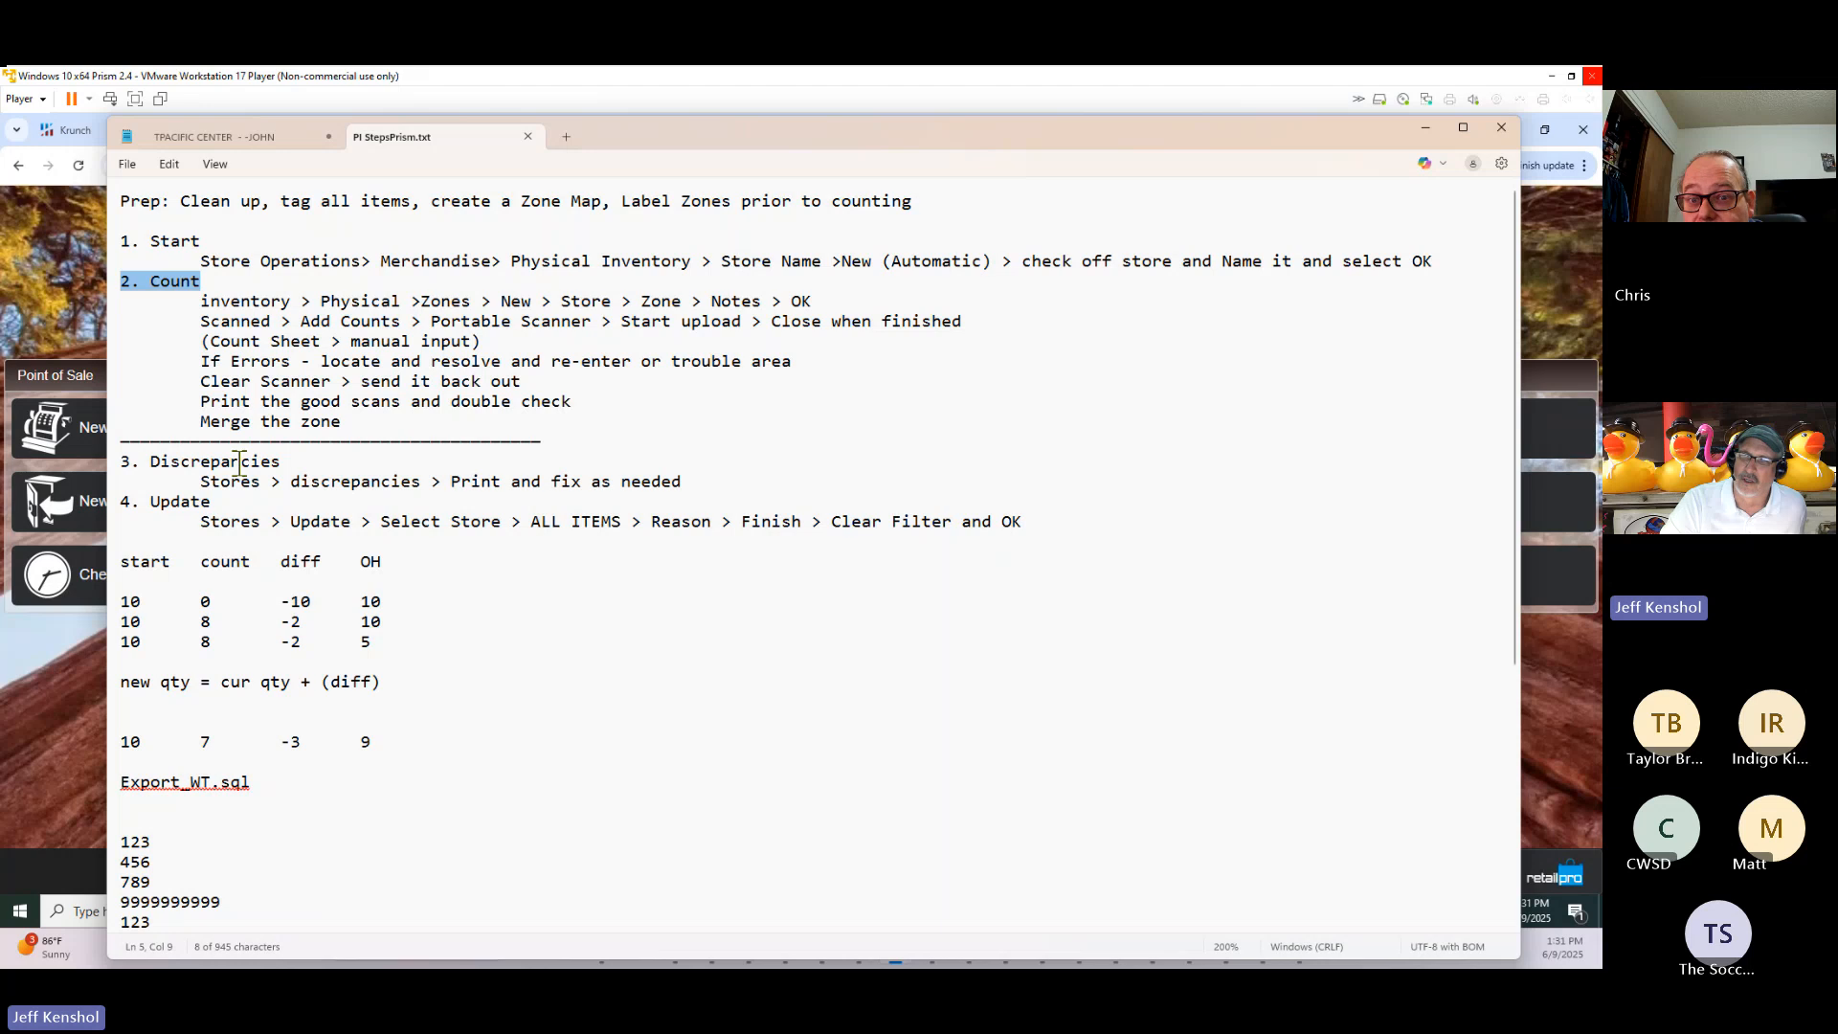
{"action": "left_click_drag", "start_coordinate": [295, 461], "coordinate": [113, 459]}
{"action": "left_click_drag", "start_coordinate": [221, 498], "coordinate": [112, 507]}
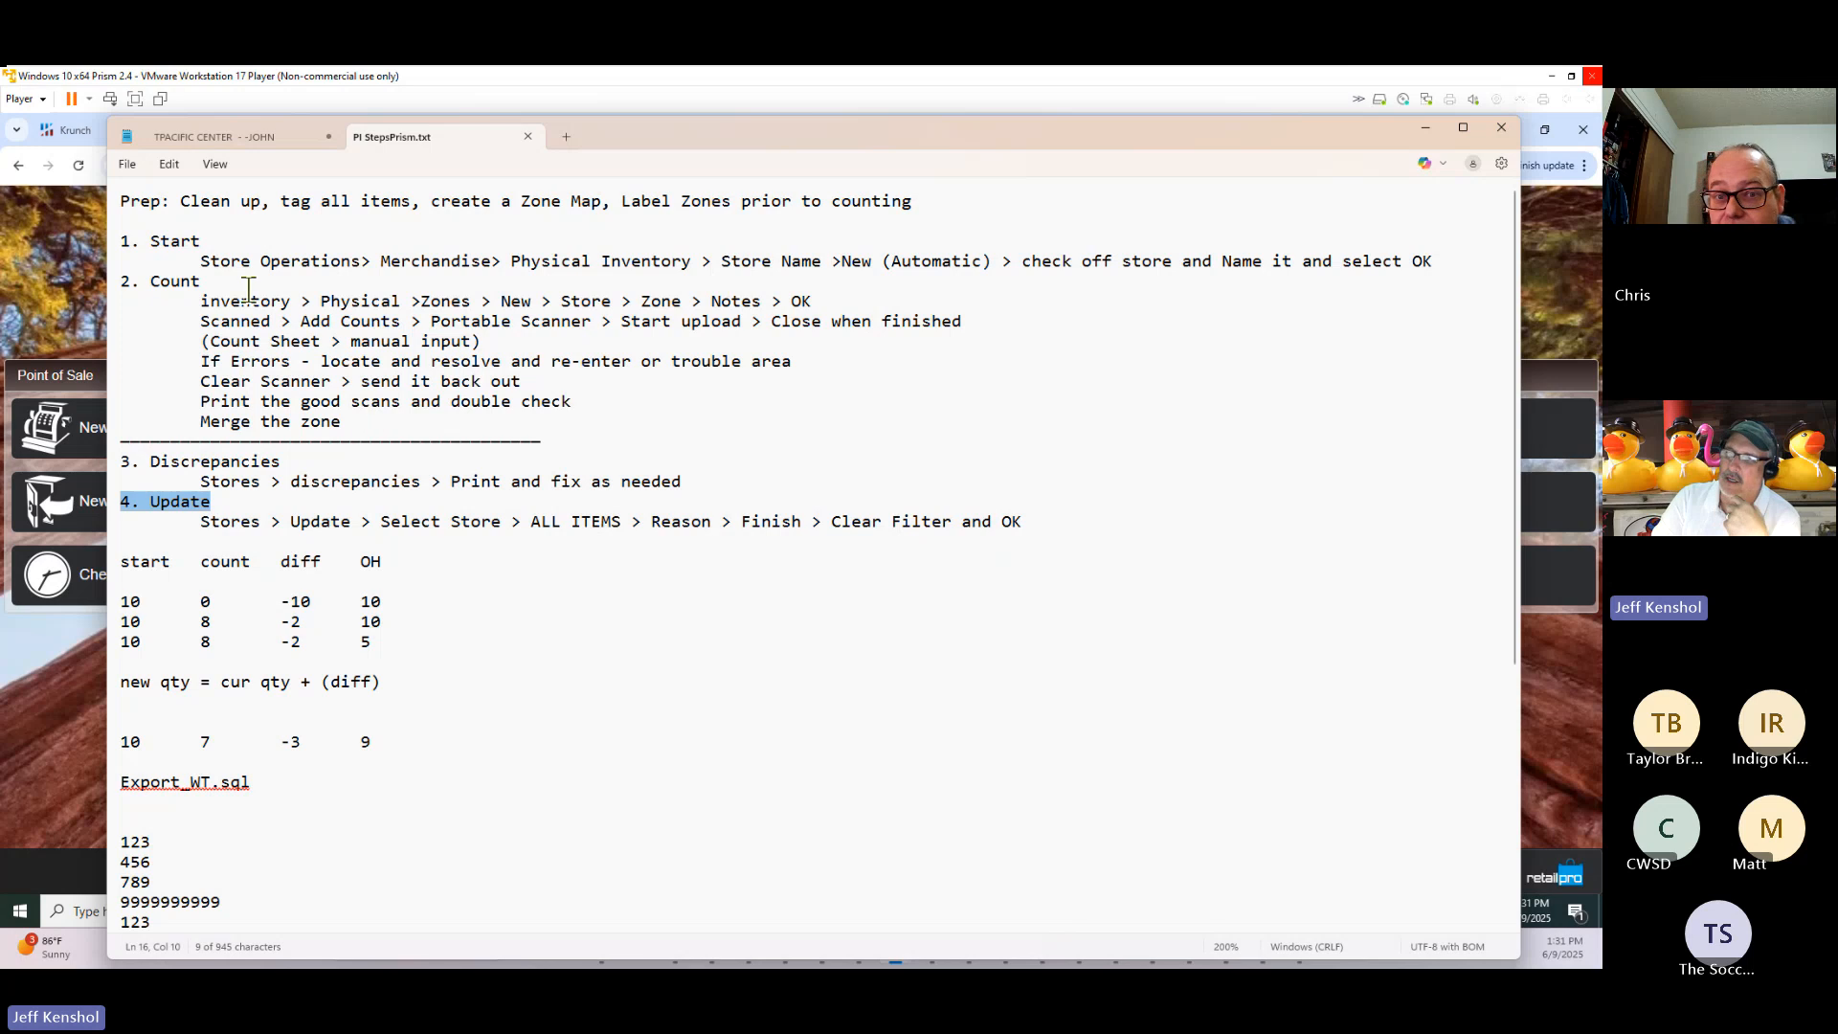
{"action": "left_click_drag", "start_coordinate": [208, 241], "coordinate": [140, 241]}
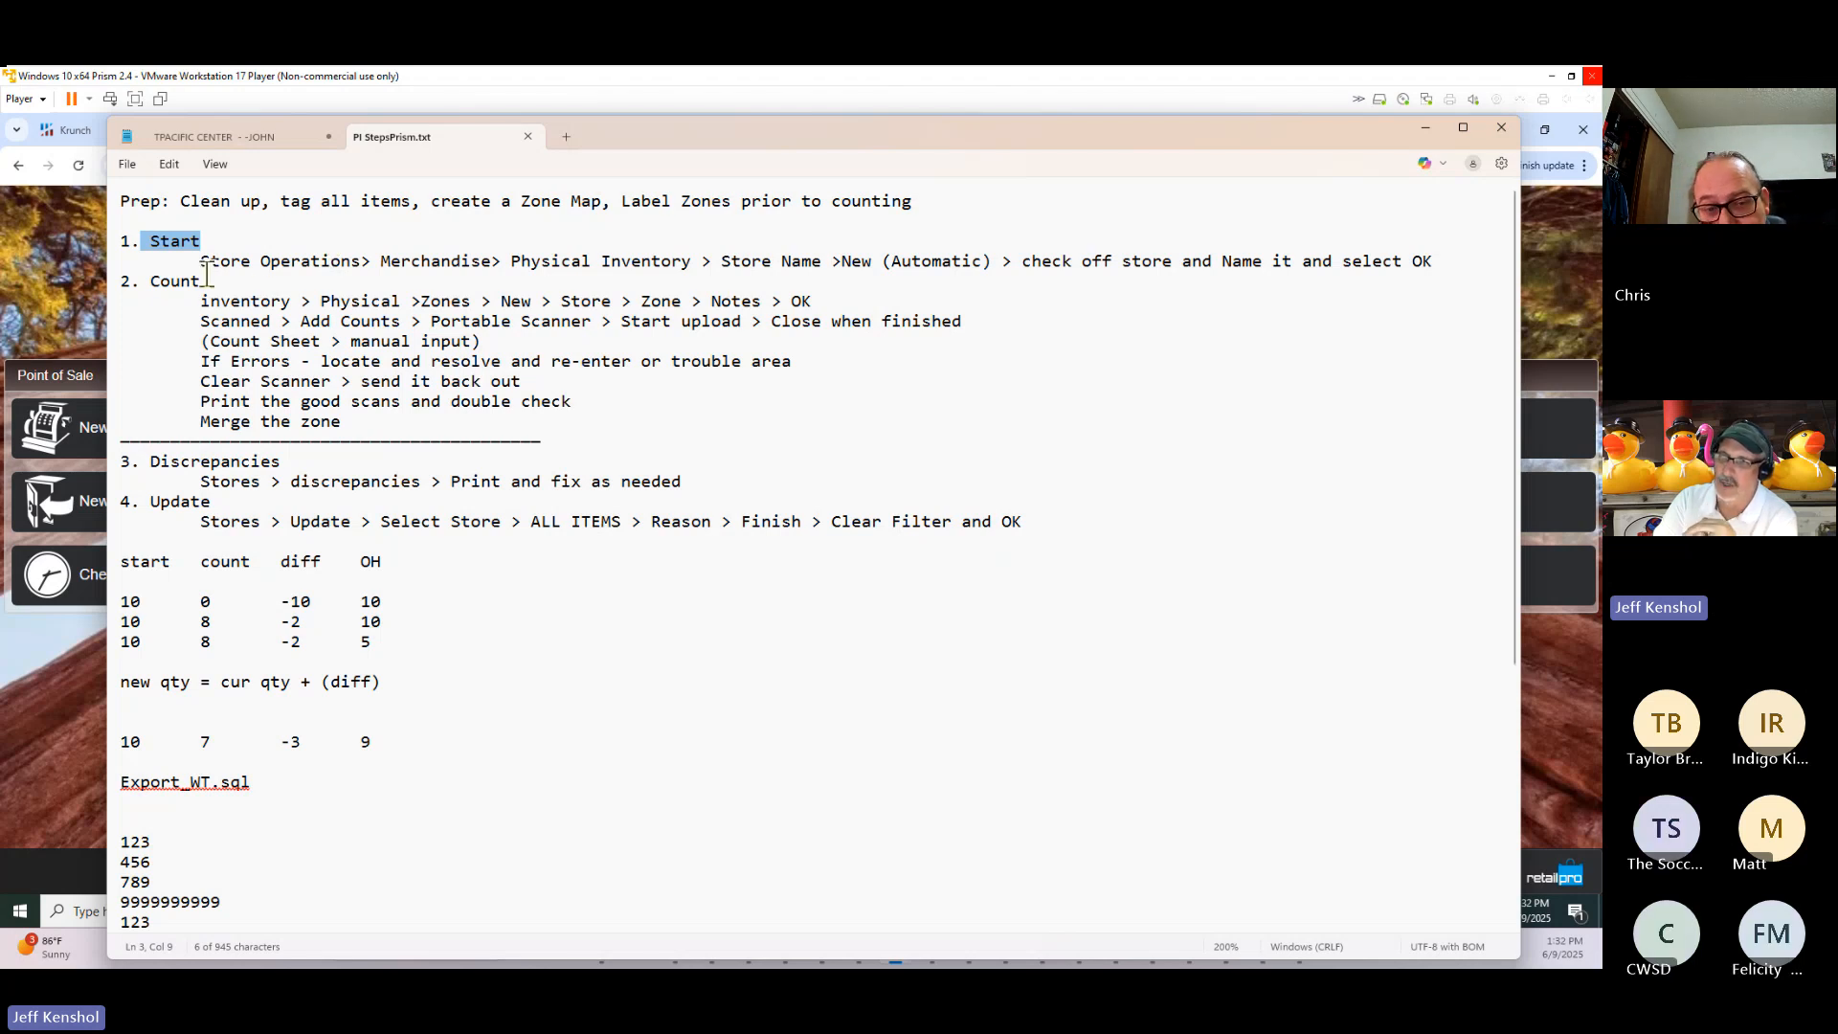
{"action": "left_click_drag", "start_coordinate": [203, 280], "coordinate": [167, 278]}
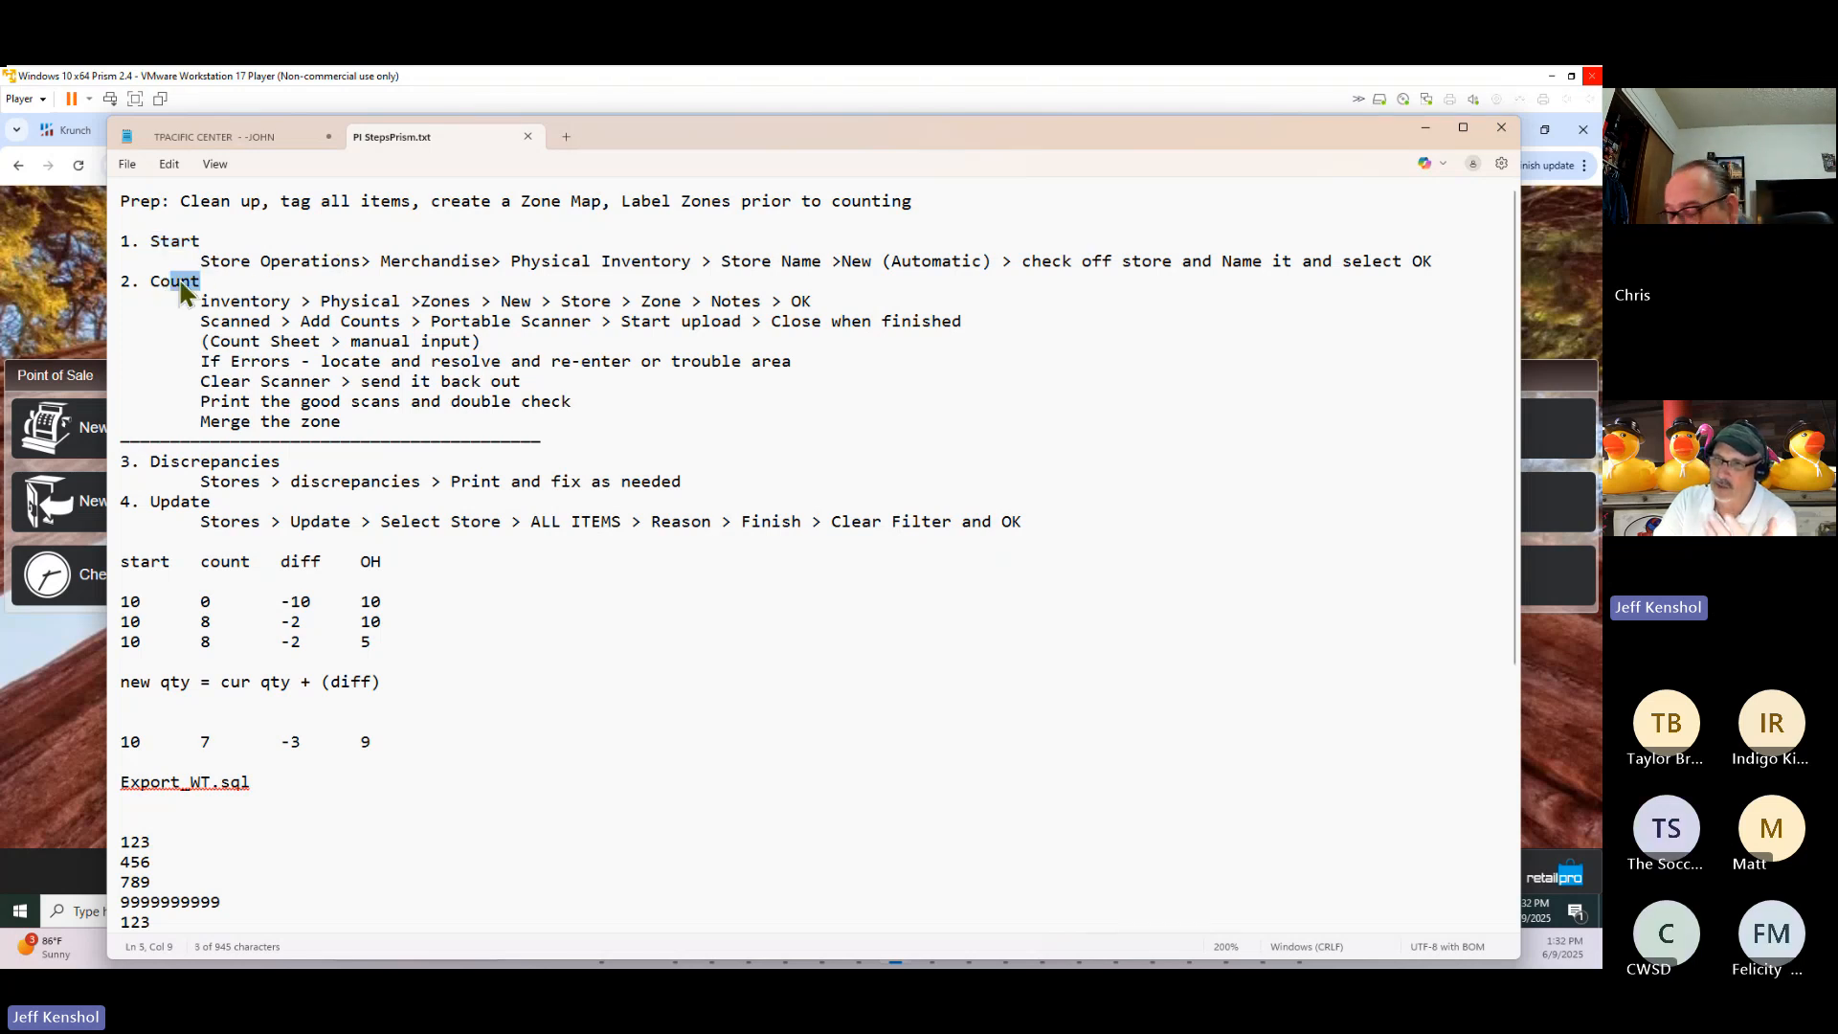
{"action": "left_click_drag", "start_coordinate": [281, 461], "coordinate": [164, 461]}
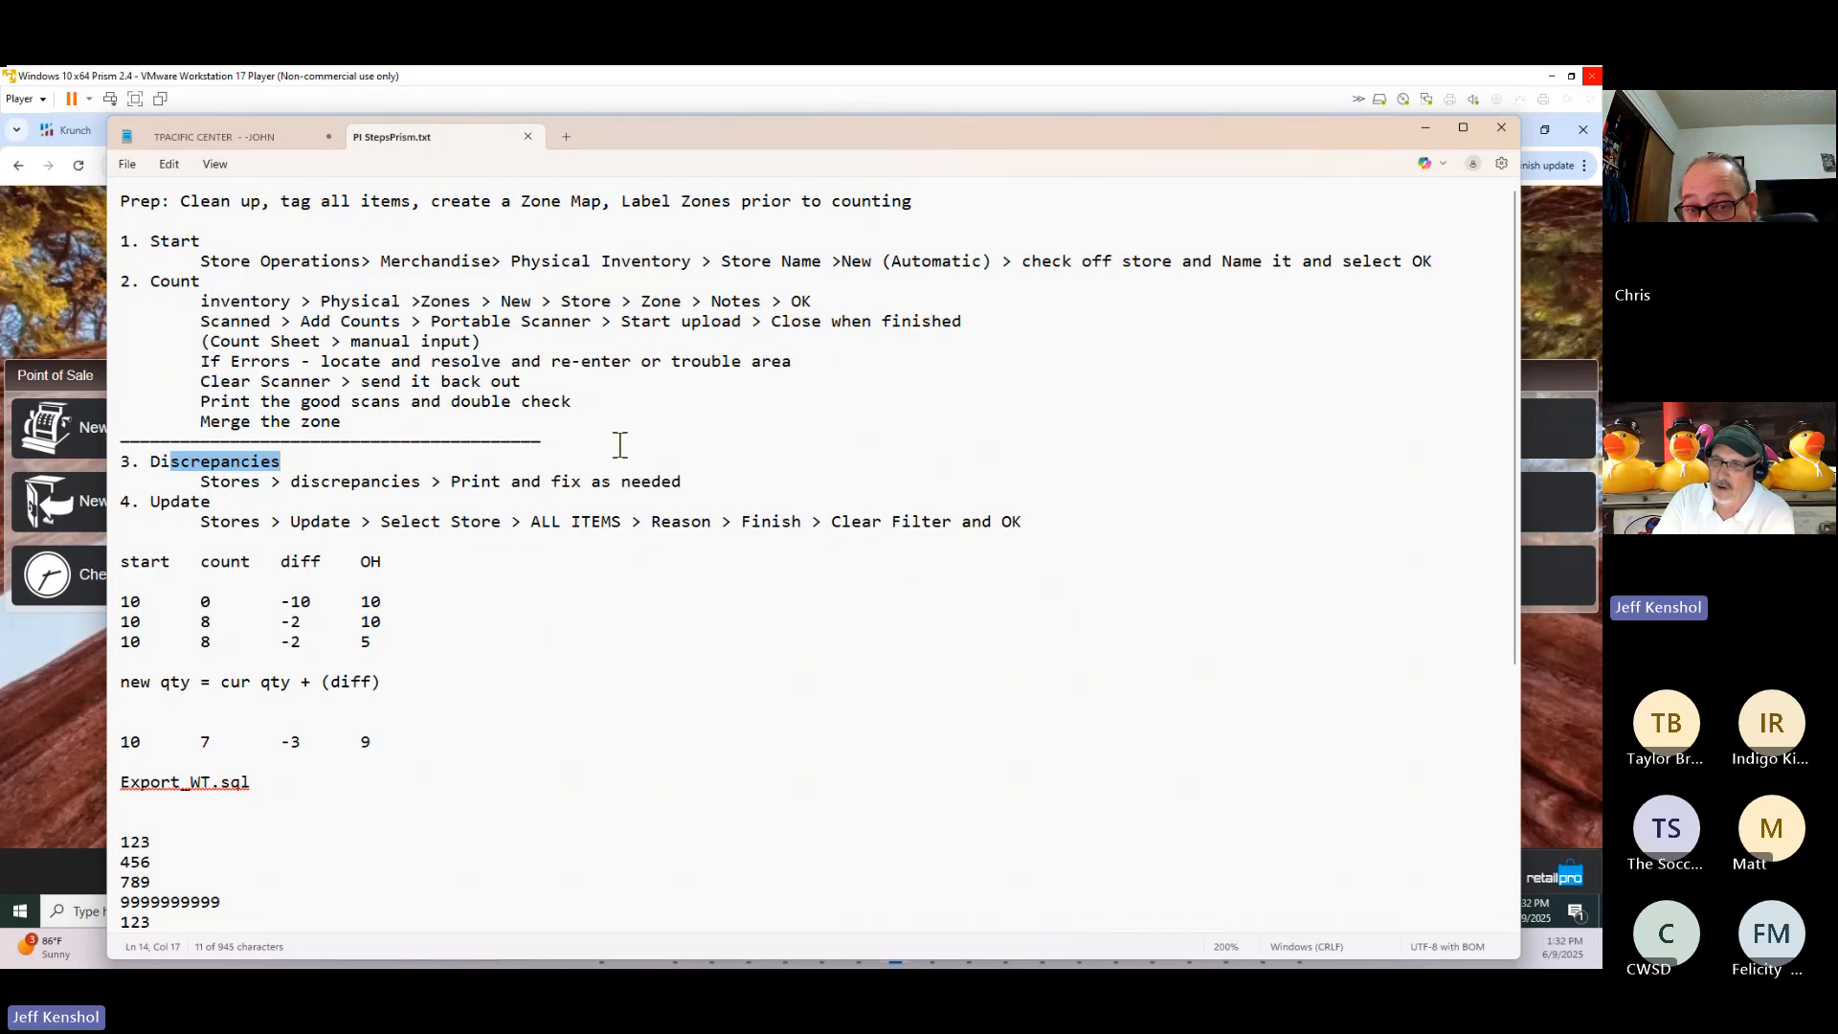
{"action": "left_click_drag", "start_coordinate": [211, 502], "coordinate": [163, 511]}
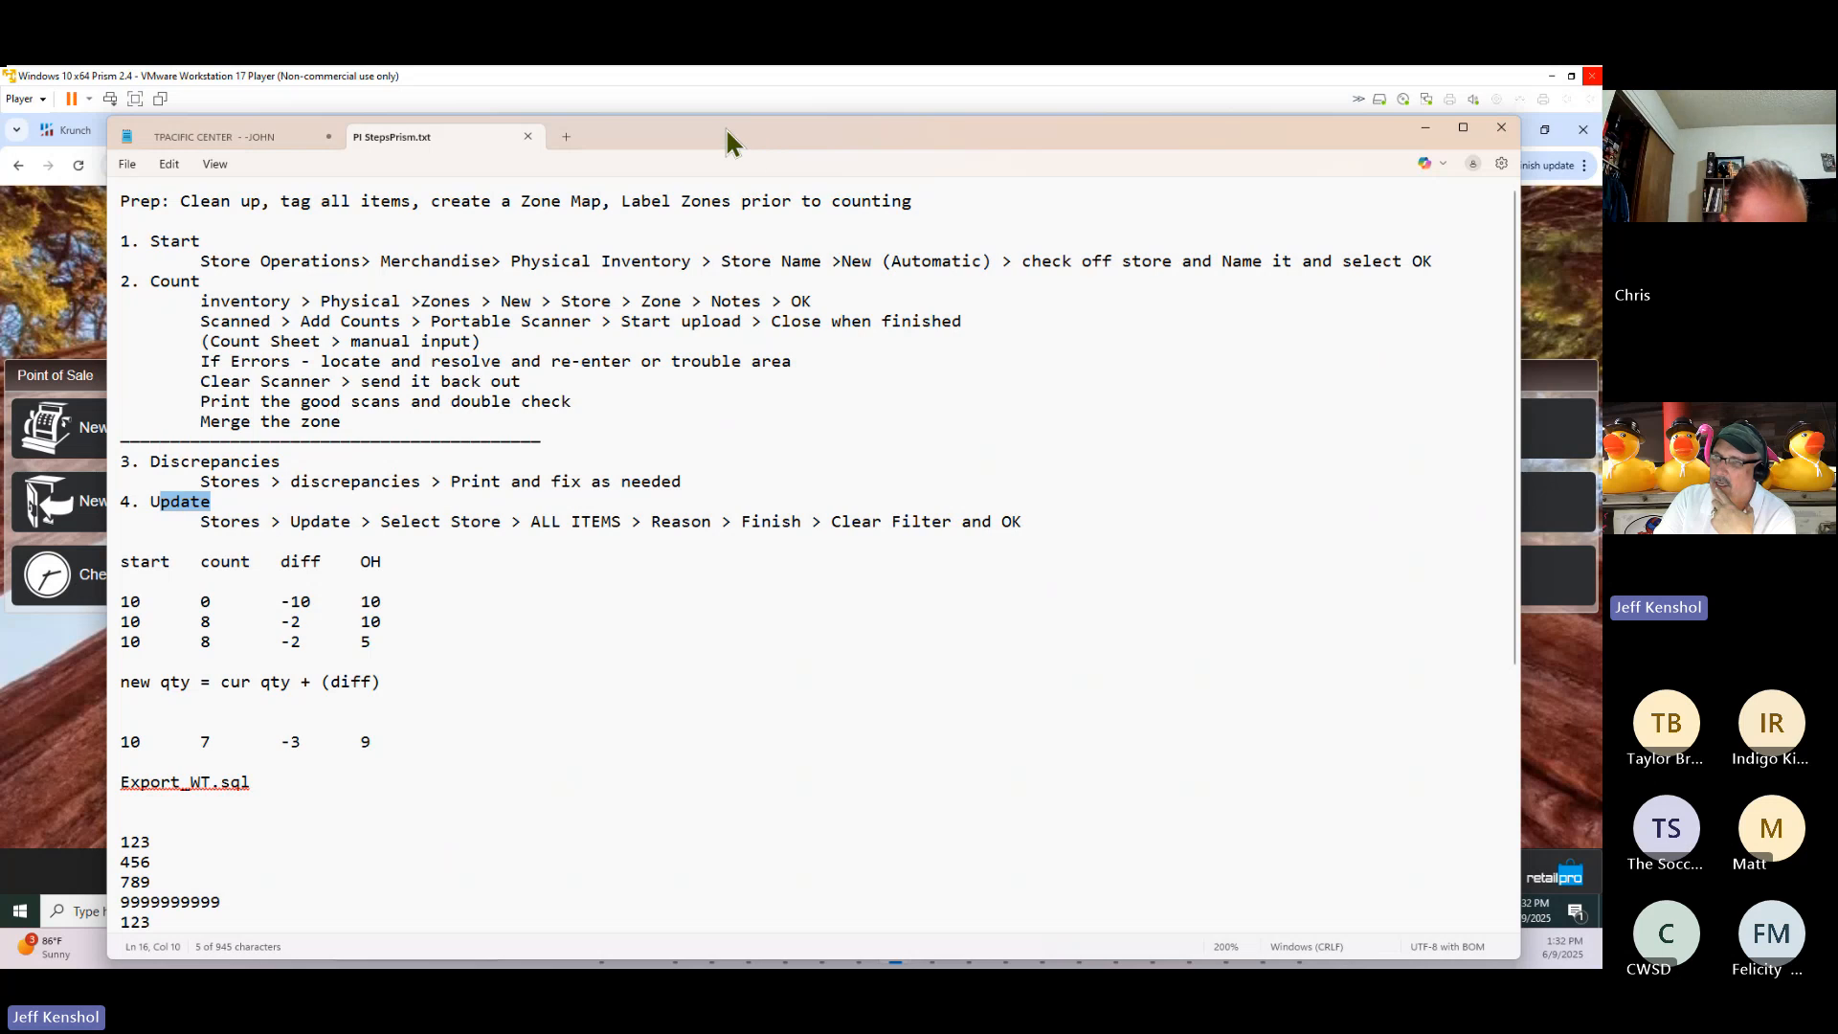
{"action": "left_click_drag", "start_coordinate": [725, 141], "coordinate": [1594, 136]}
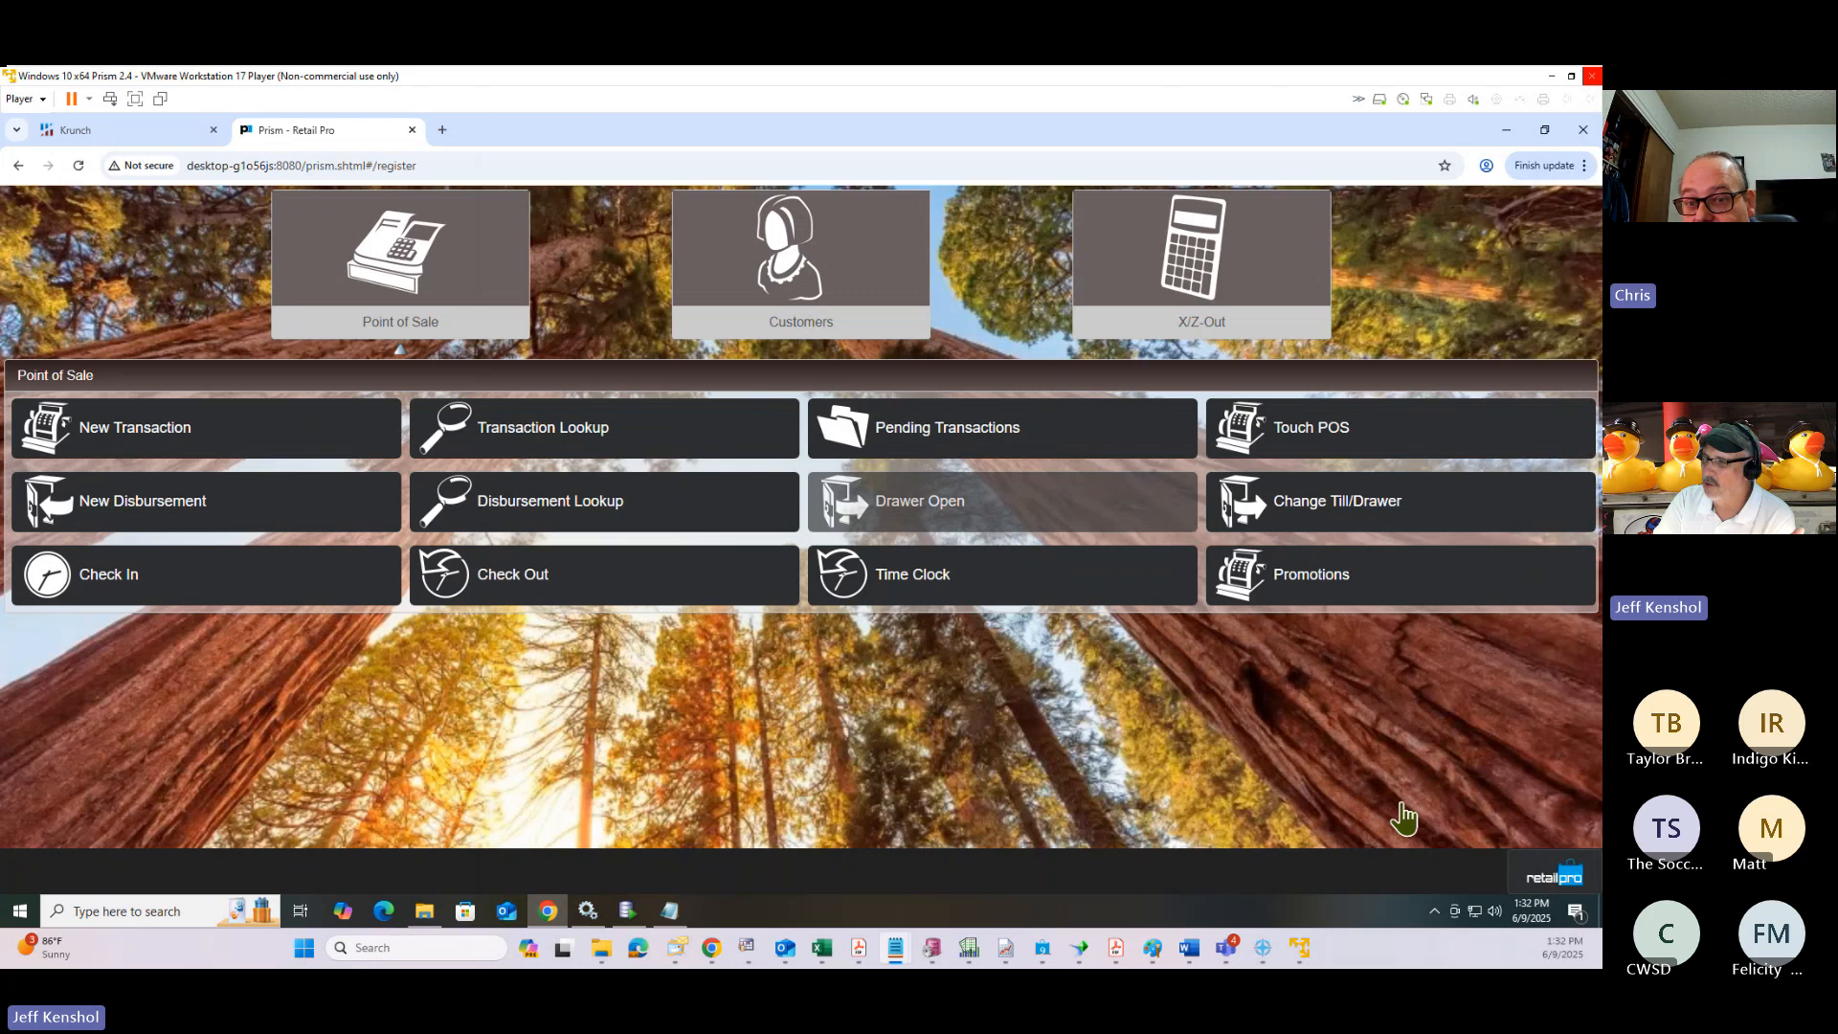
Check the installed Retail Pro Prism version in the About information and return to the home screen.
{"action": "left_click", "coordinate": [1546, 878]}
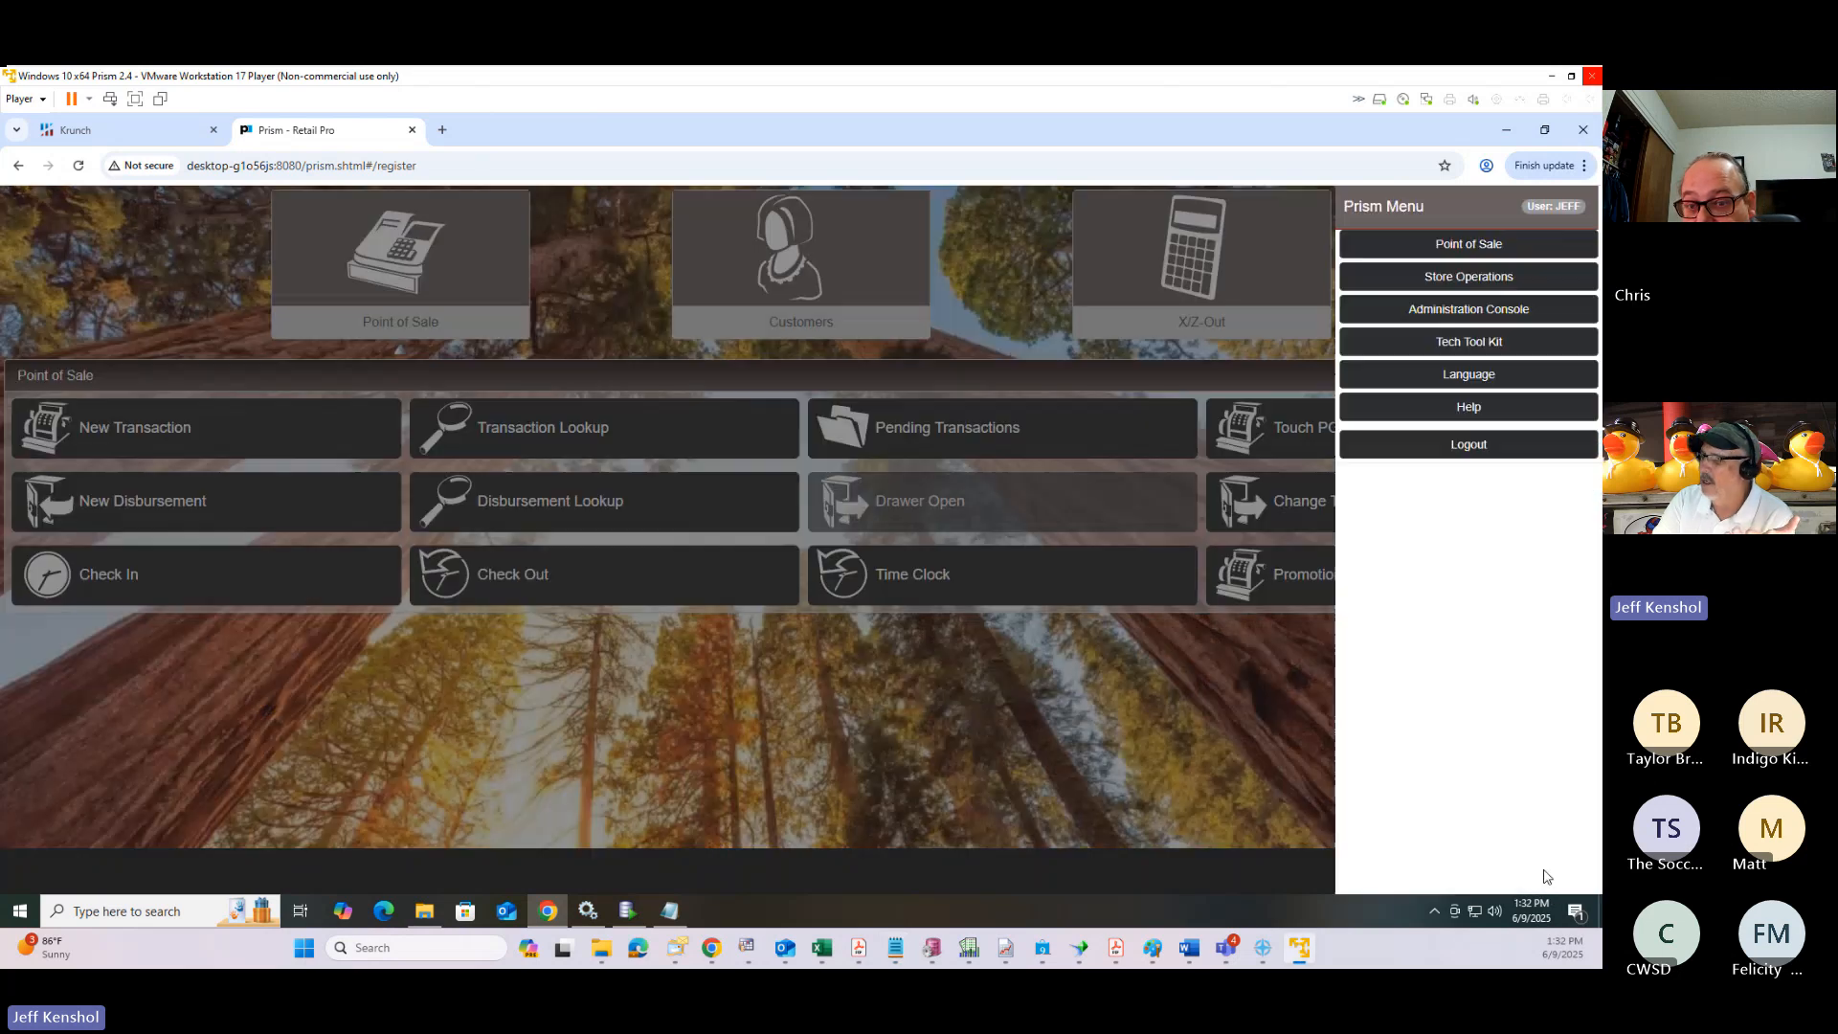
{"action": "left_click", "coordinate": [1484, 410]}
{"action": "left_click", "coordinate": [1461, 308]}
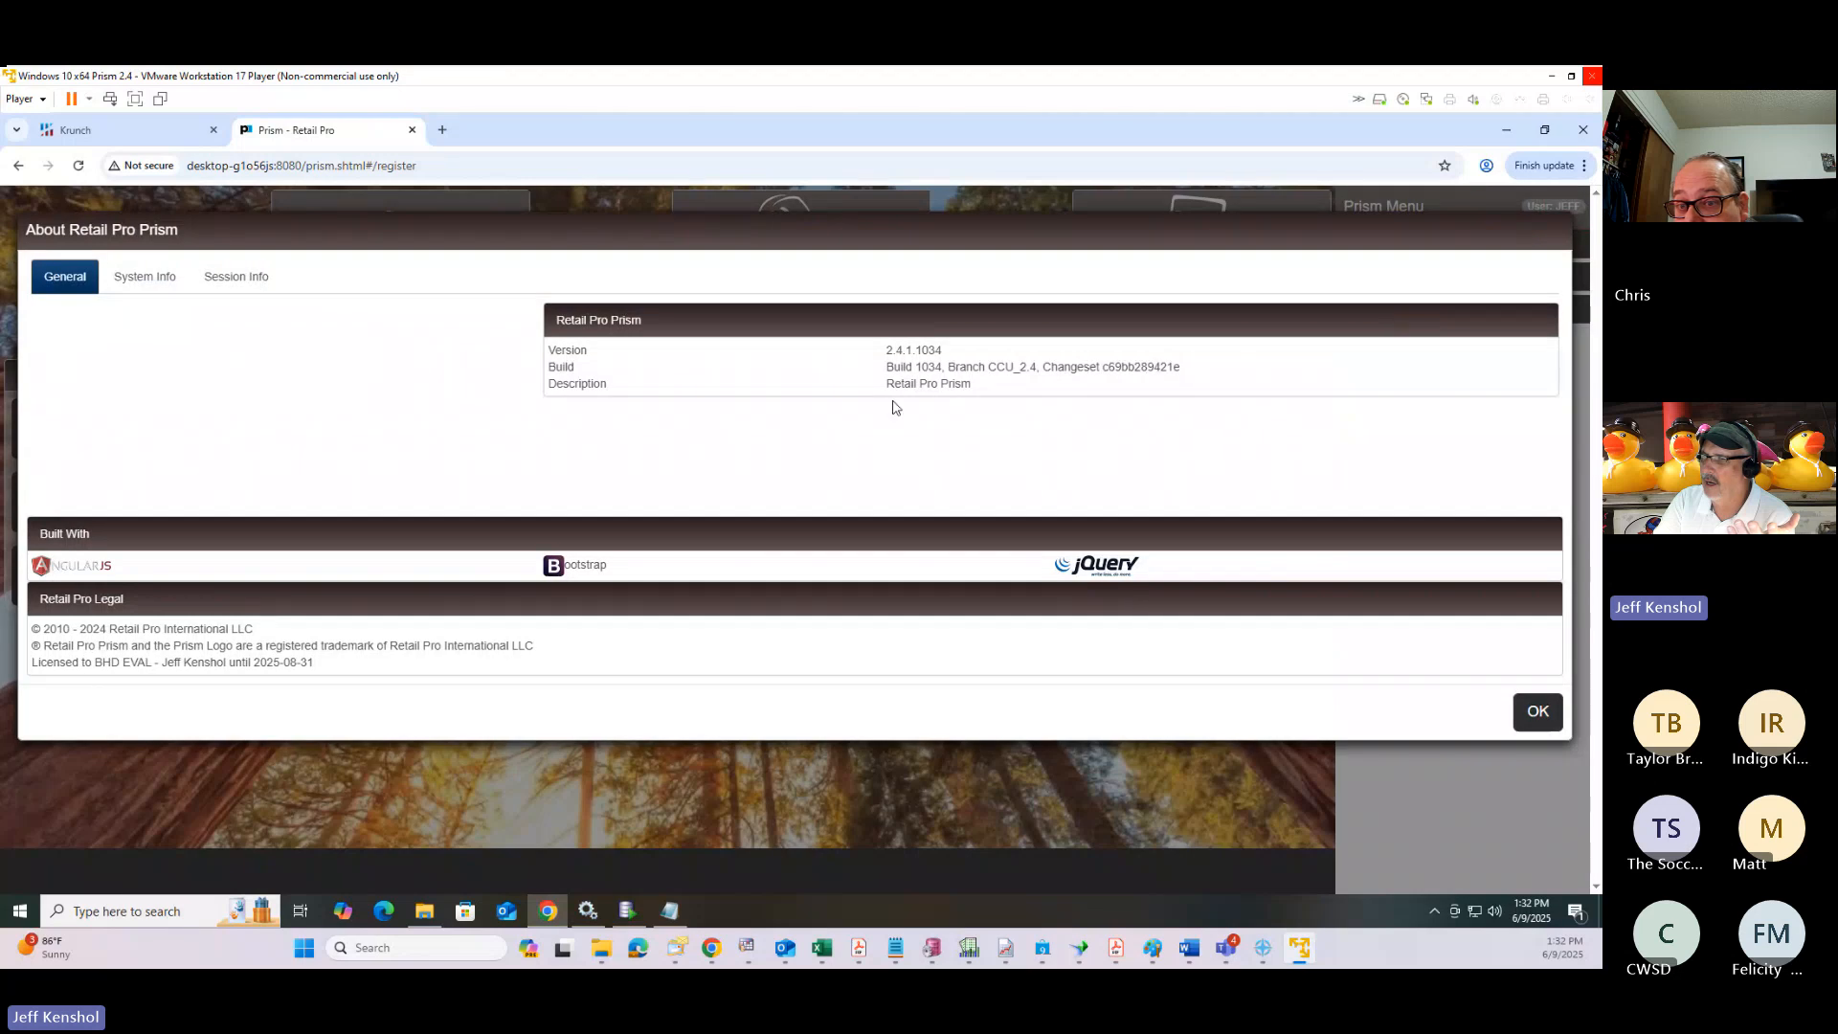
{"action": "left_click_drag", "start_coordinate": [968, 353], "coordinate": [854, 353]}
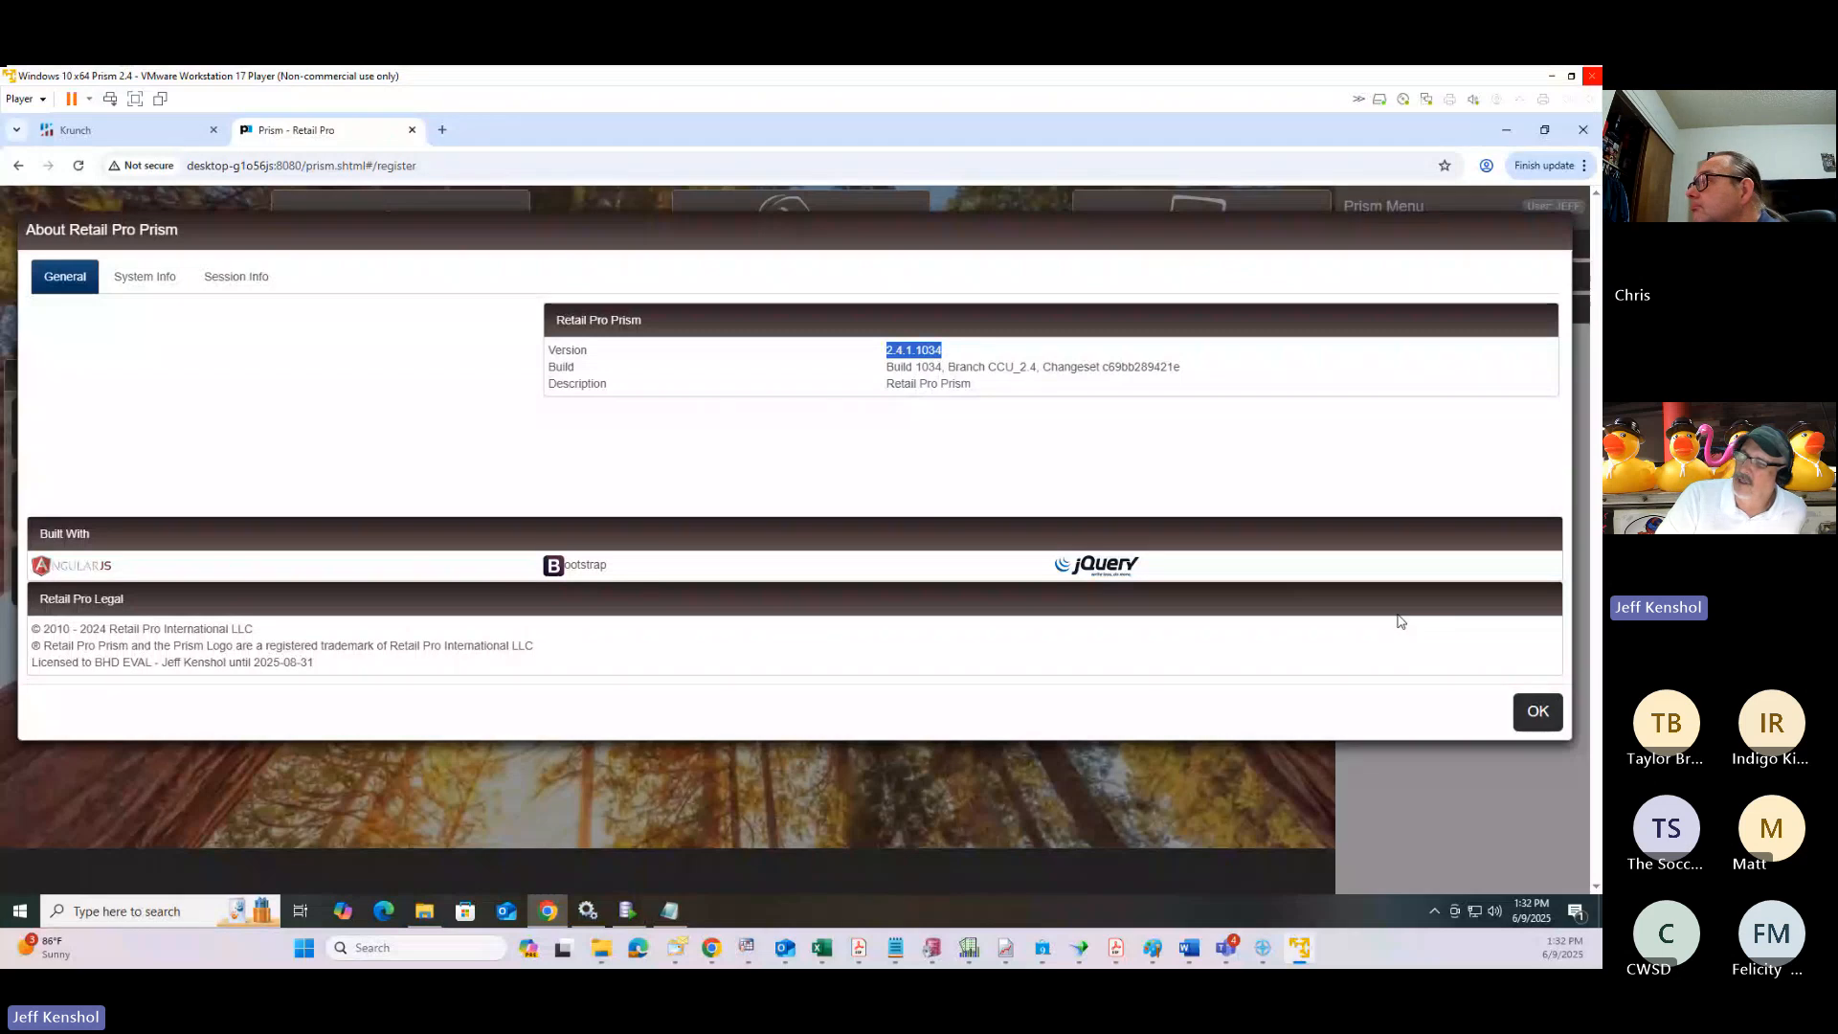
{"action": "left_click", "coordinate": [1534, 713]}
{"action": "left_click", "coordinate": [1265, 681]}
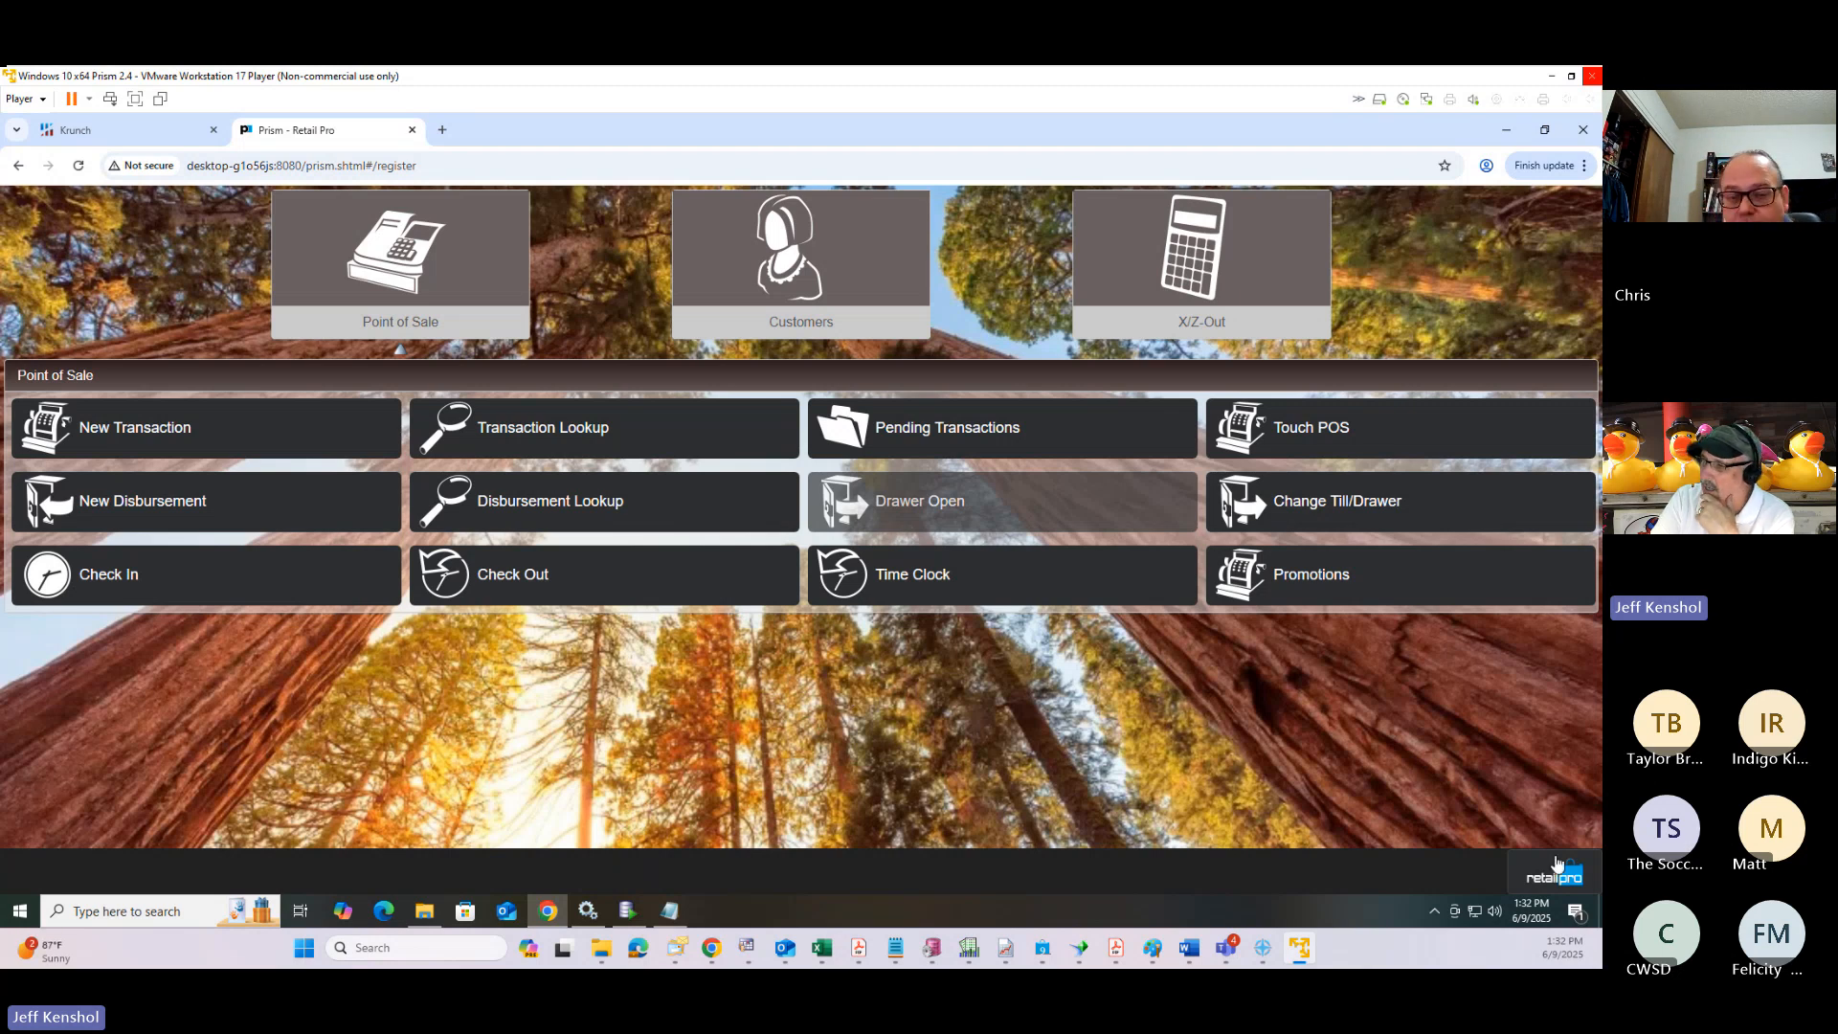
Open Physical Inventory under the Store Operations merchandise functions and dismiss the new physical inventory form.
{"action": "left_click", "coordinate": [1529, 879]}
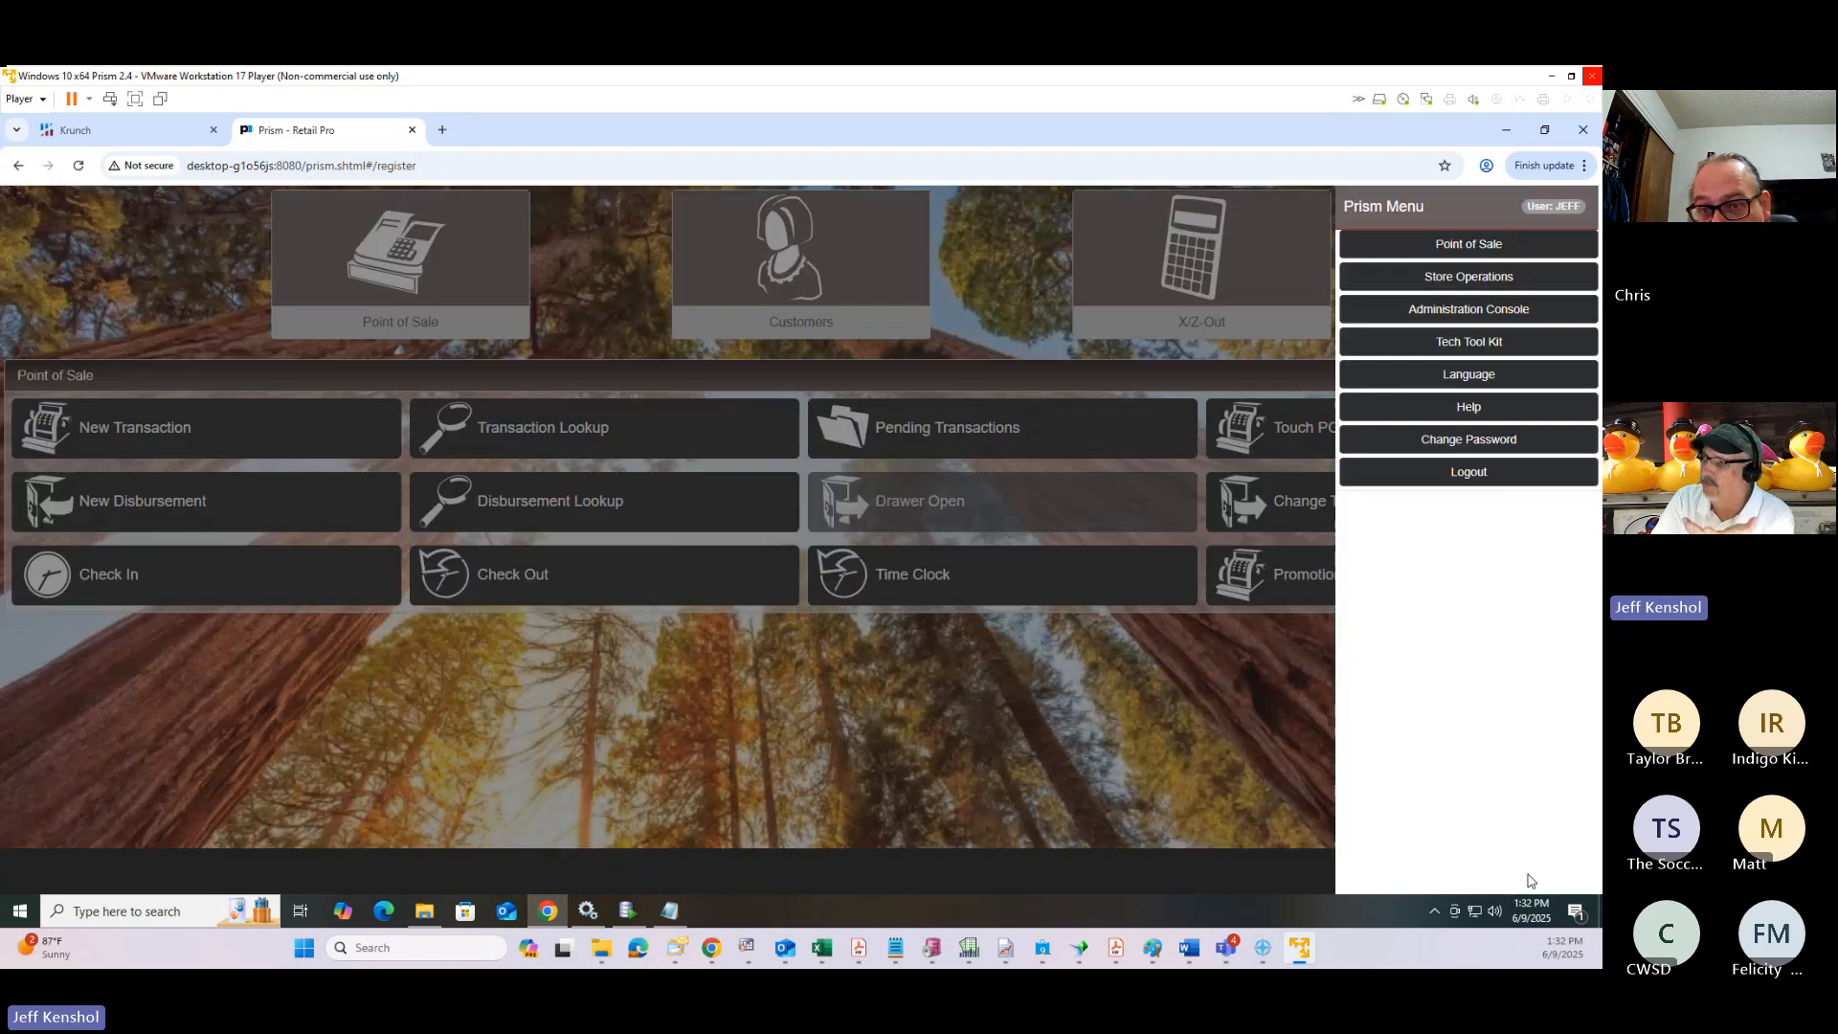
{"action": "left_click", "coordinate": [1443, 277]}
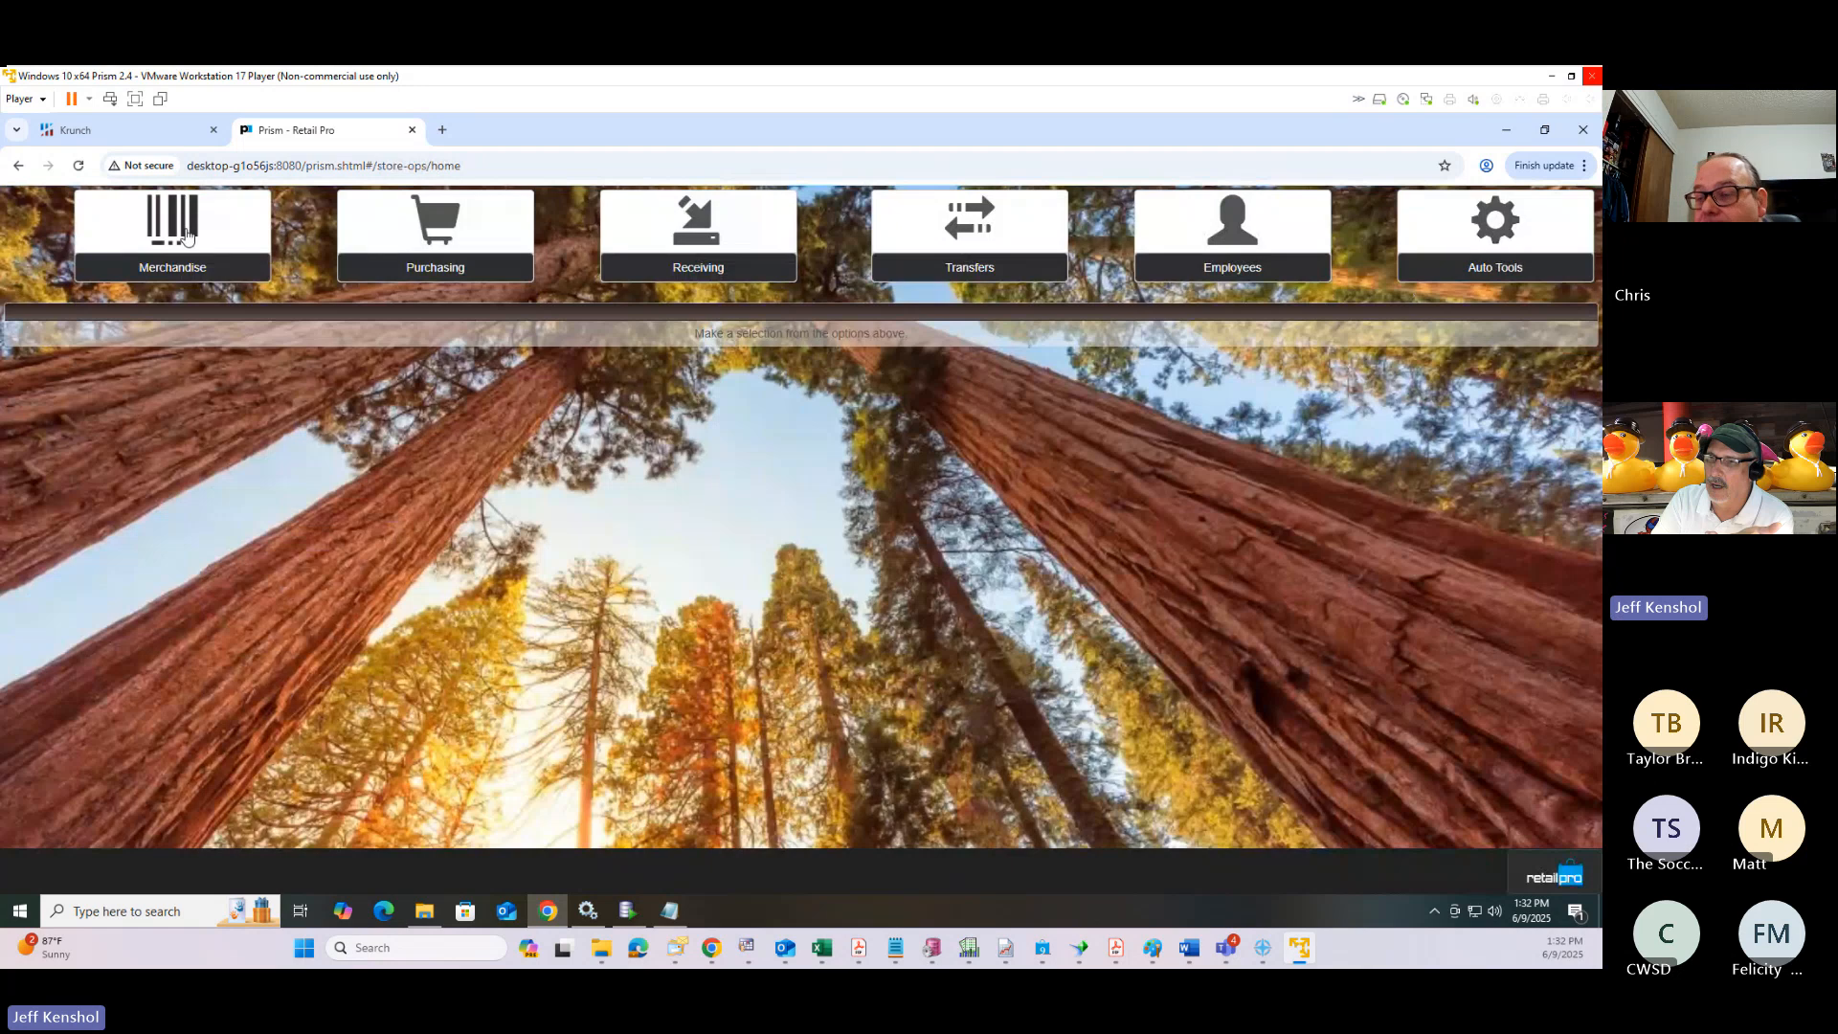
{"action": "left_click", "coordinate": [186, 236]}
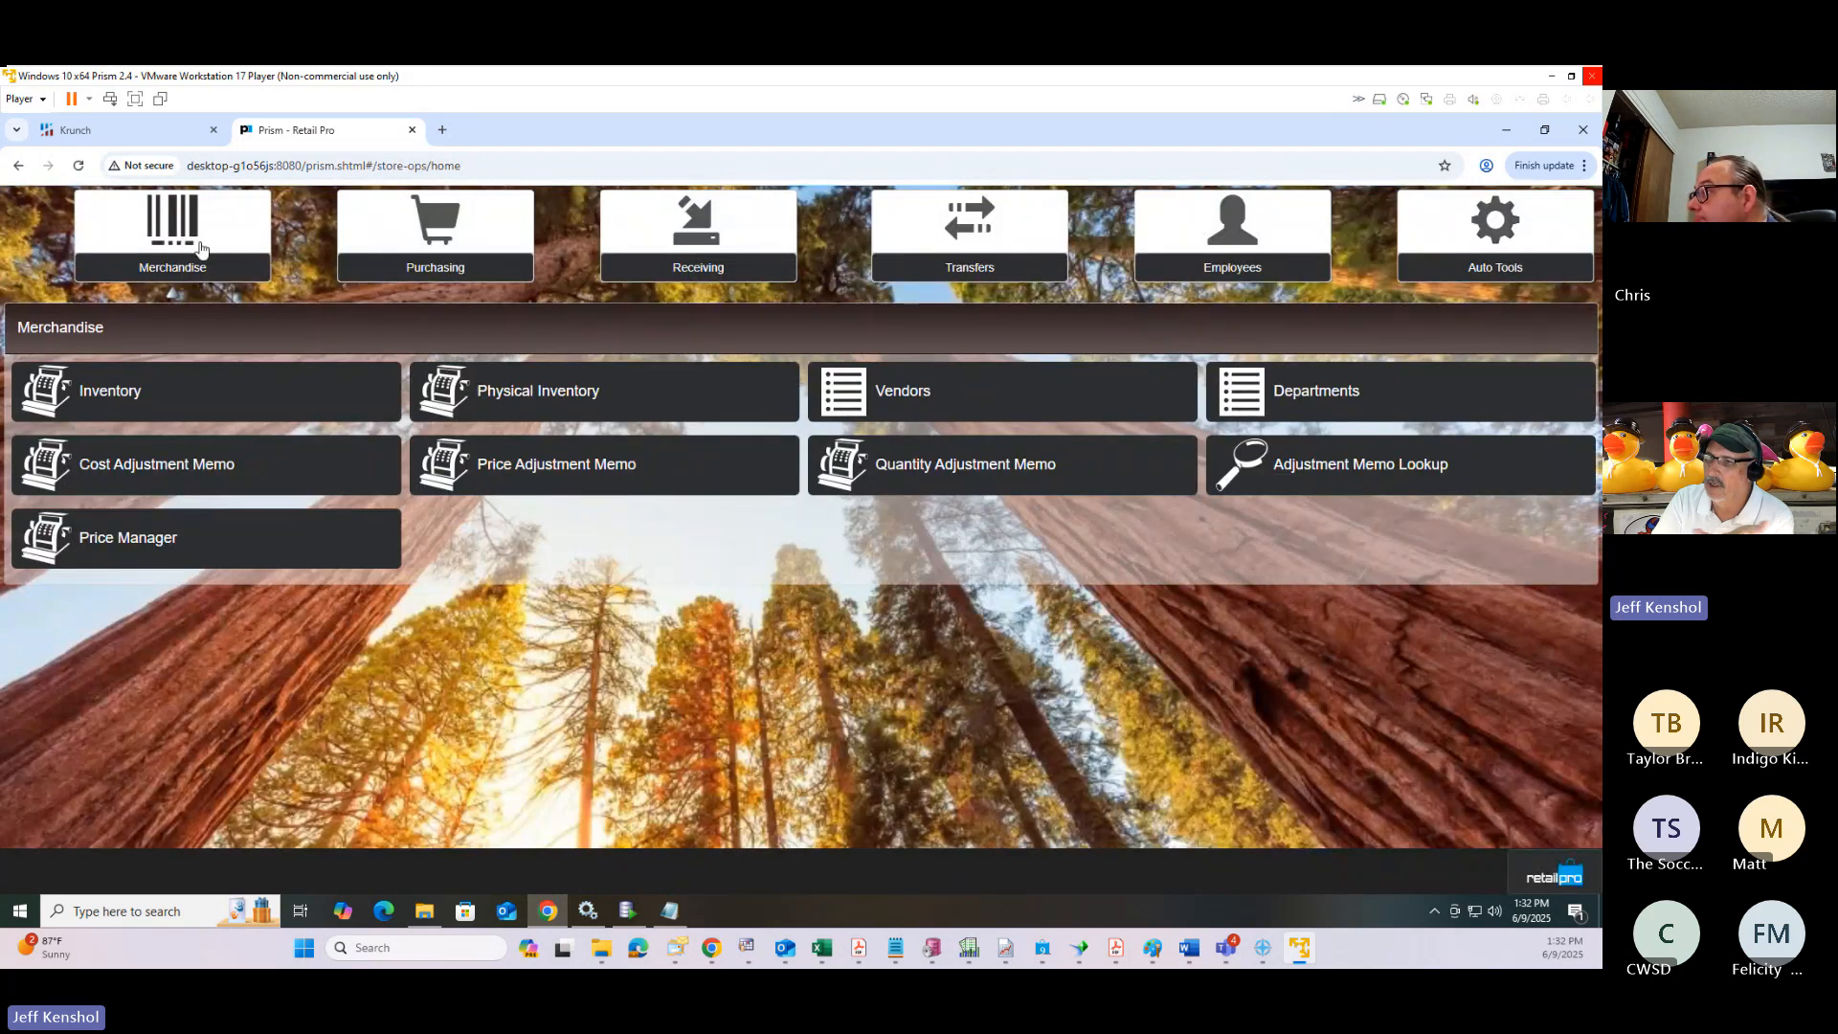
{"action": "left_click", "coordinate": [518, 394]}
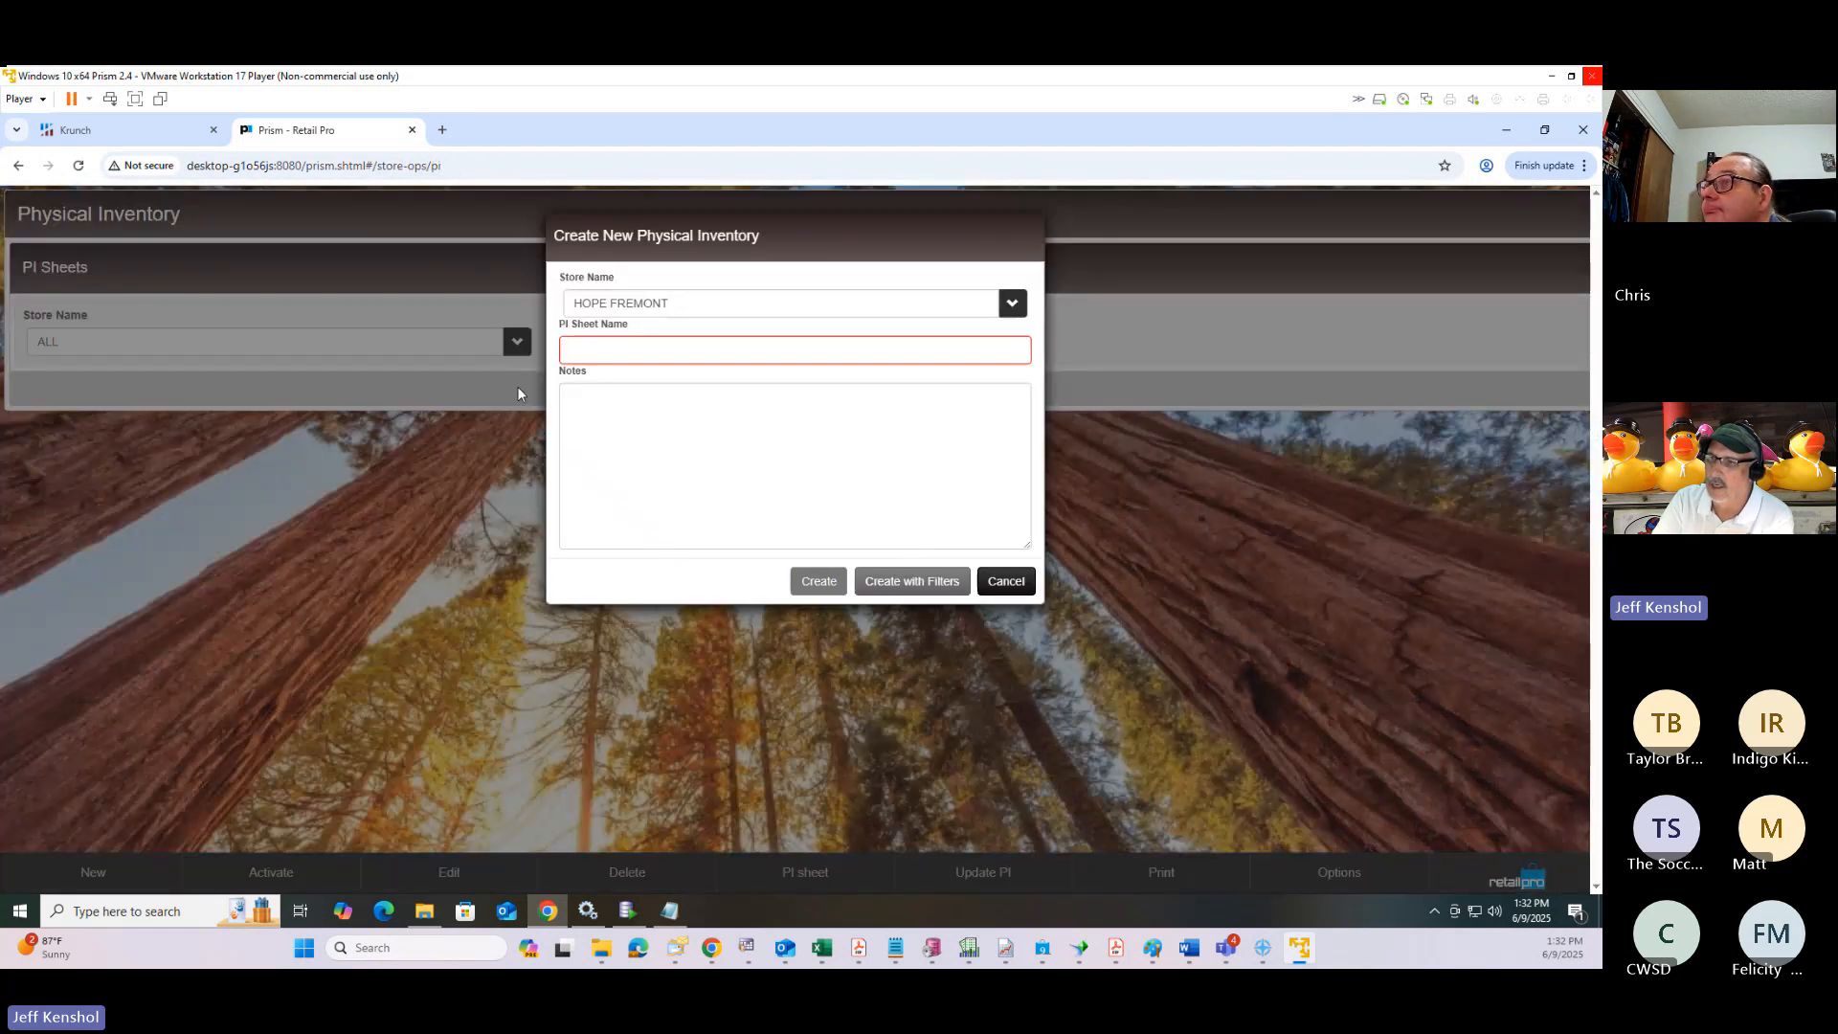
{"action": "left_click", "coordinate": [1005, 581]}
Filter the PI sheets to the HOPE WATSONVILLE store and cancel the new sheet form.
{"action": "left_click", "coordinate": [189, 349]}
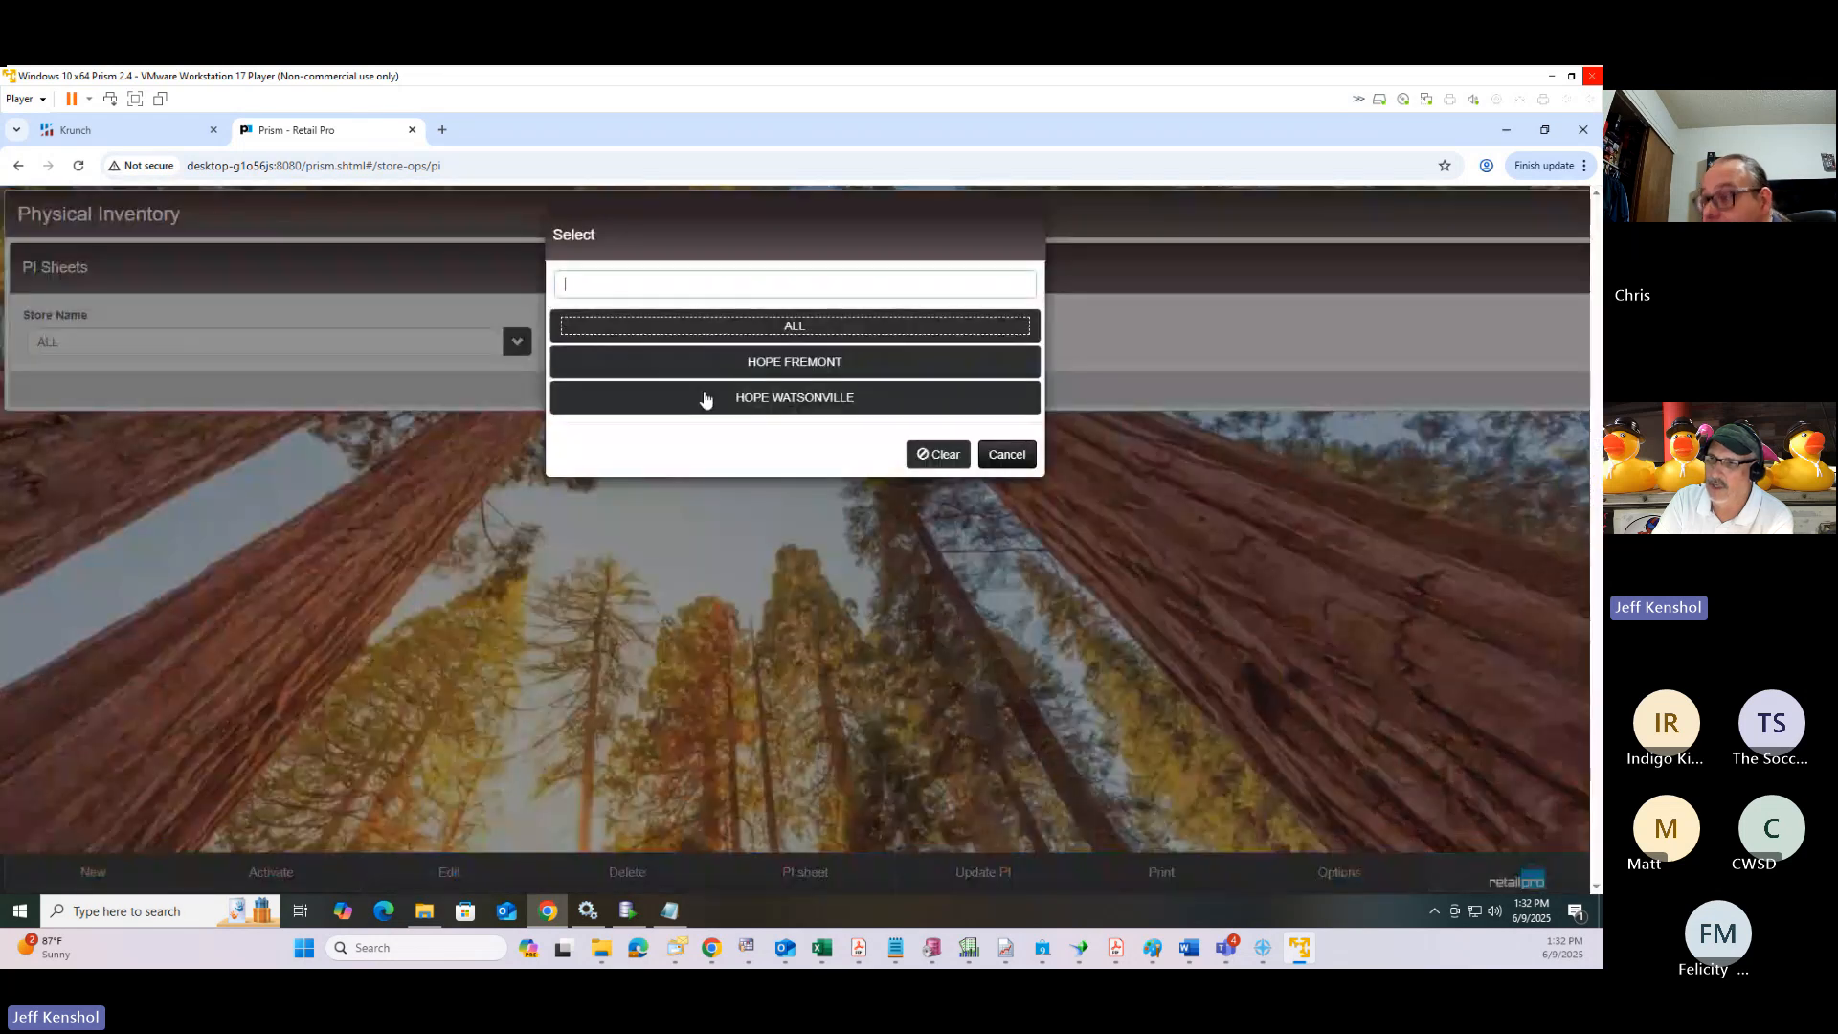
{"action": "left_click", "coordinate": [735, 404]}
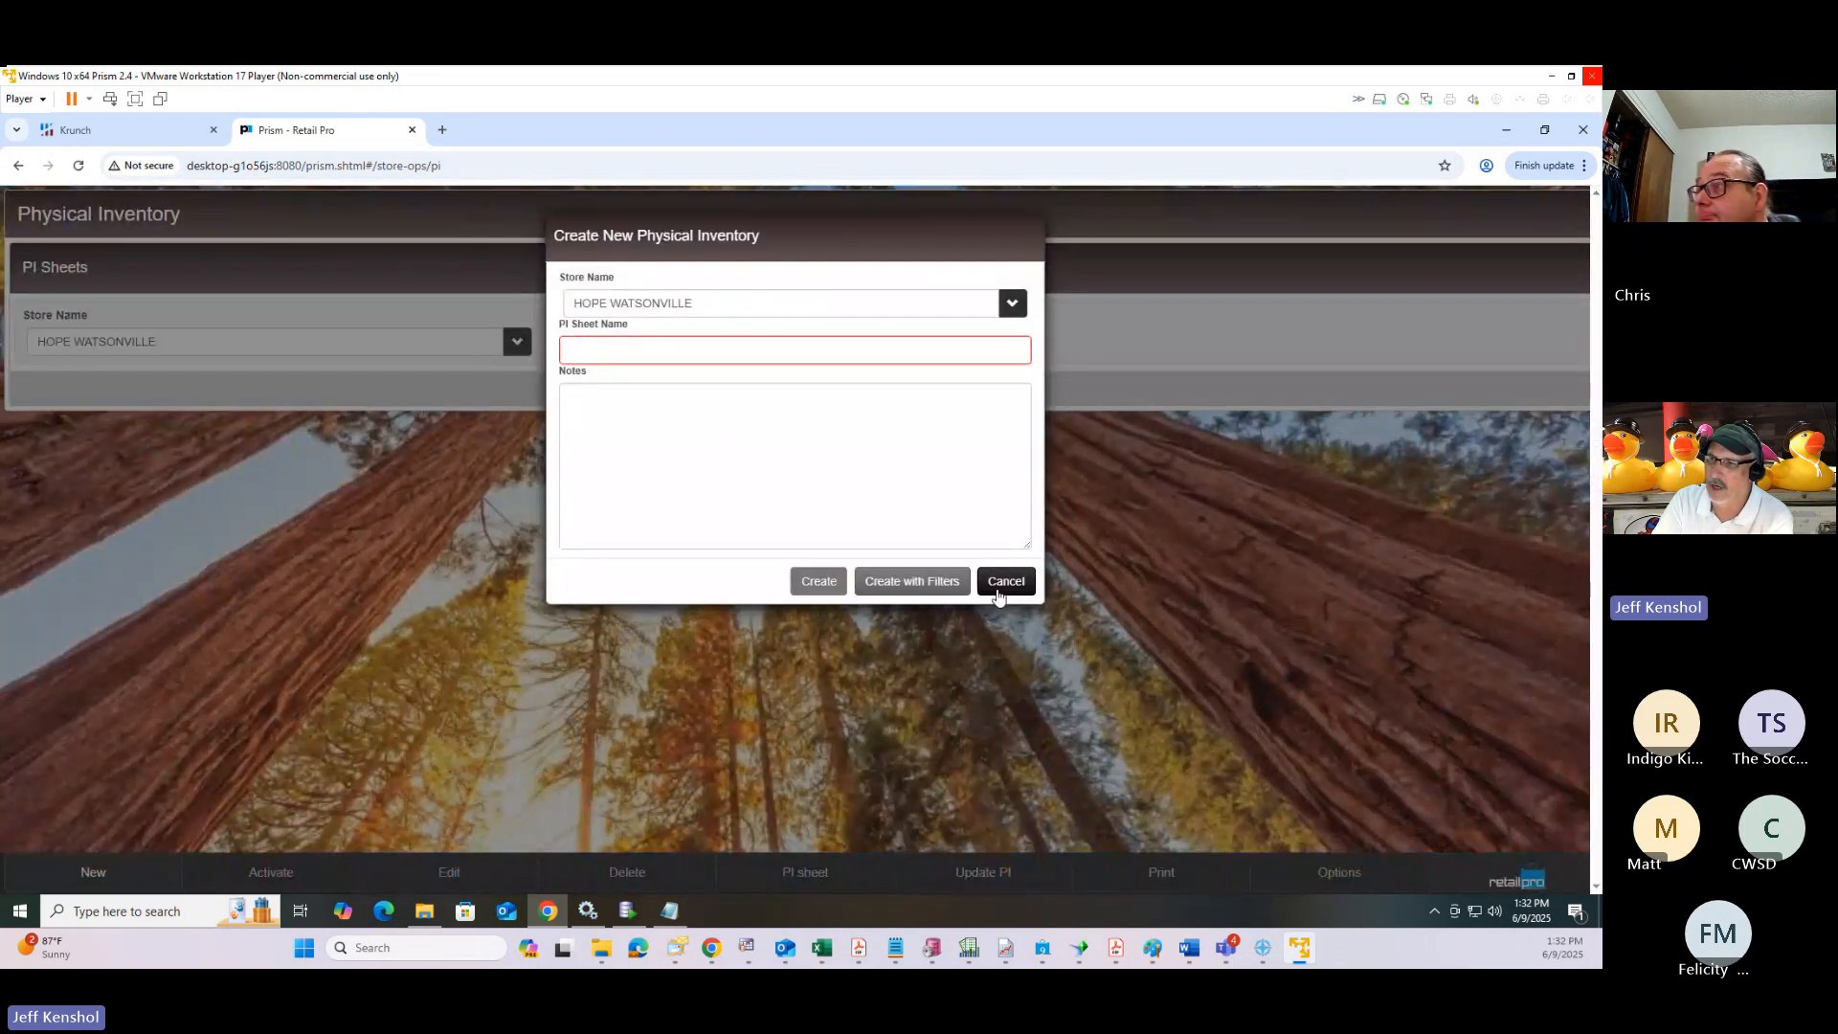
{"action": "left_click", "coordinate": [1003, 584]}
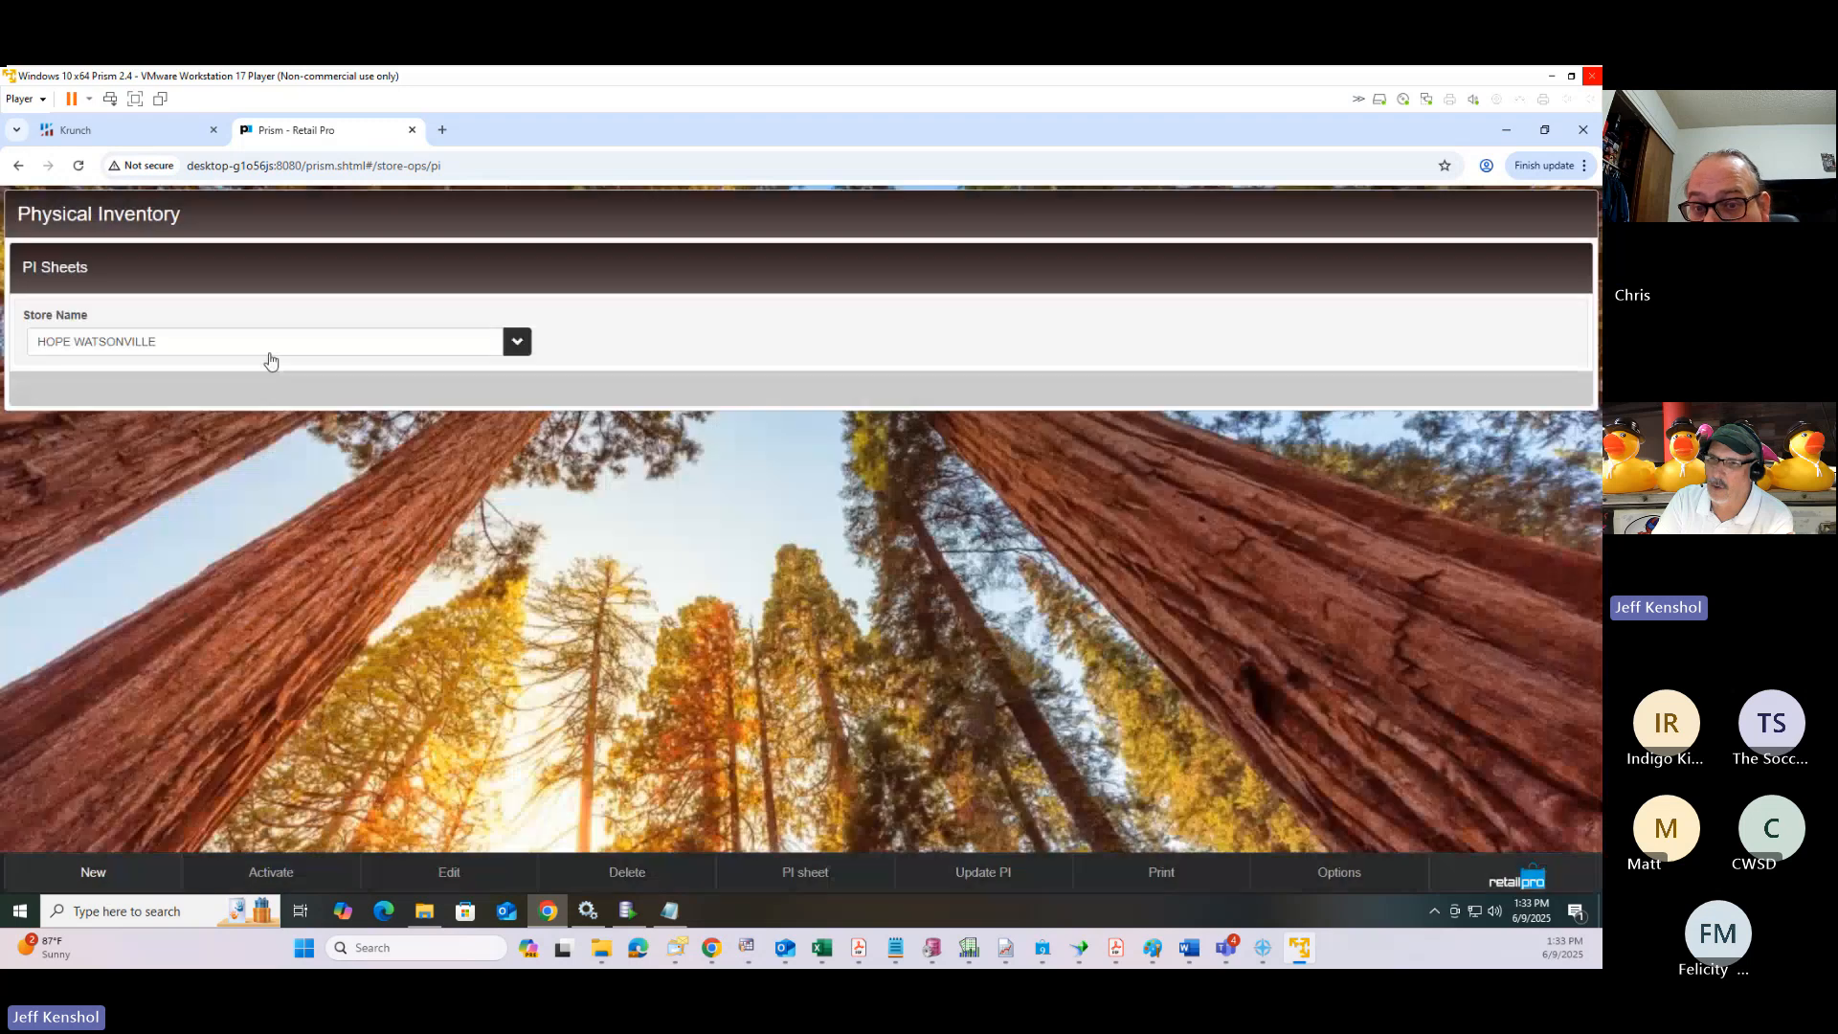
Filter the PI sheets to the HOPE FREMONT store, dismissing the new sheet form.
{"action": "left_click", "coordinate": [132, 345]}
{"action": "left_click", "coordinate": [737, 364]}
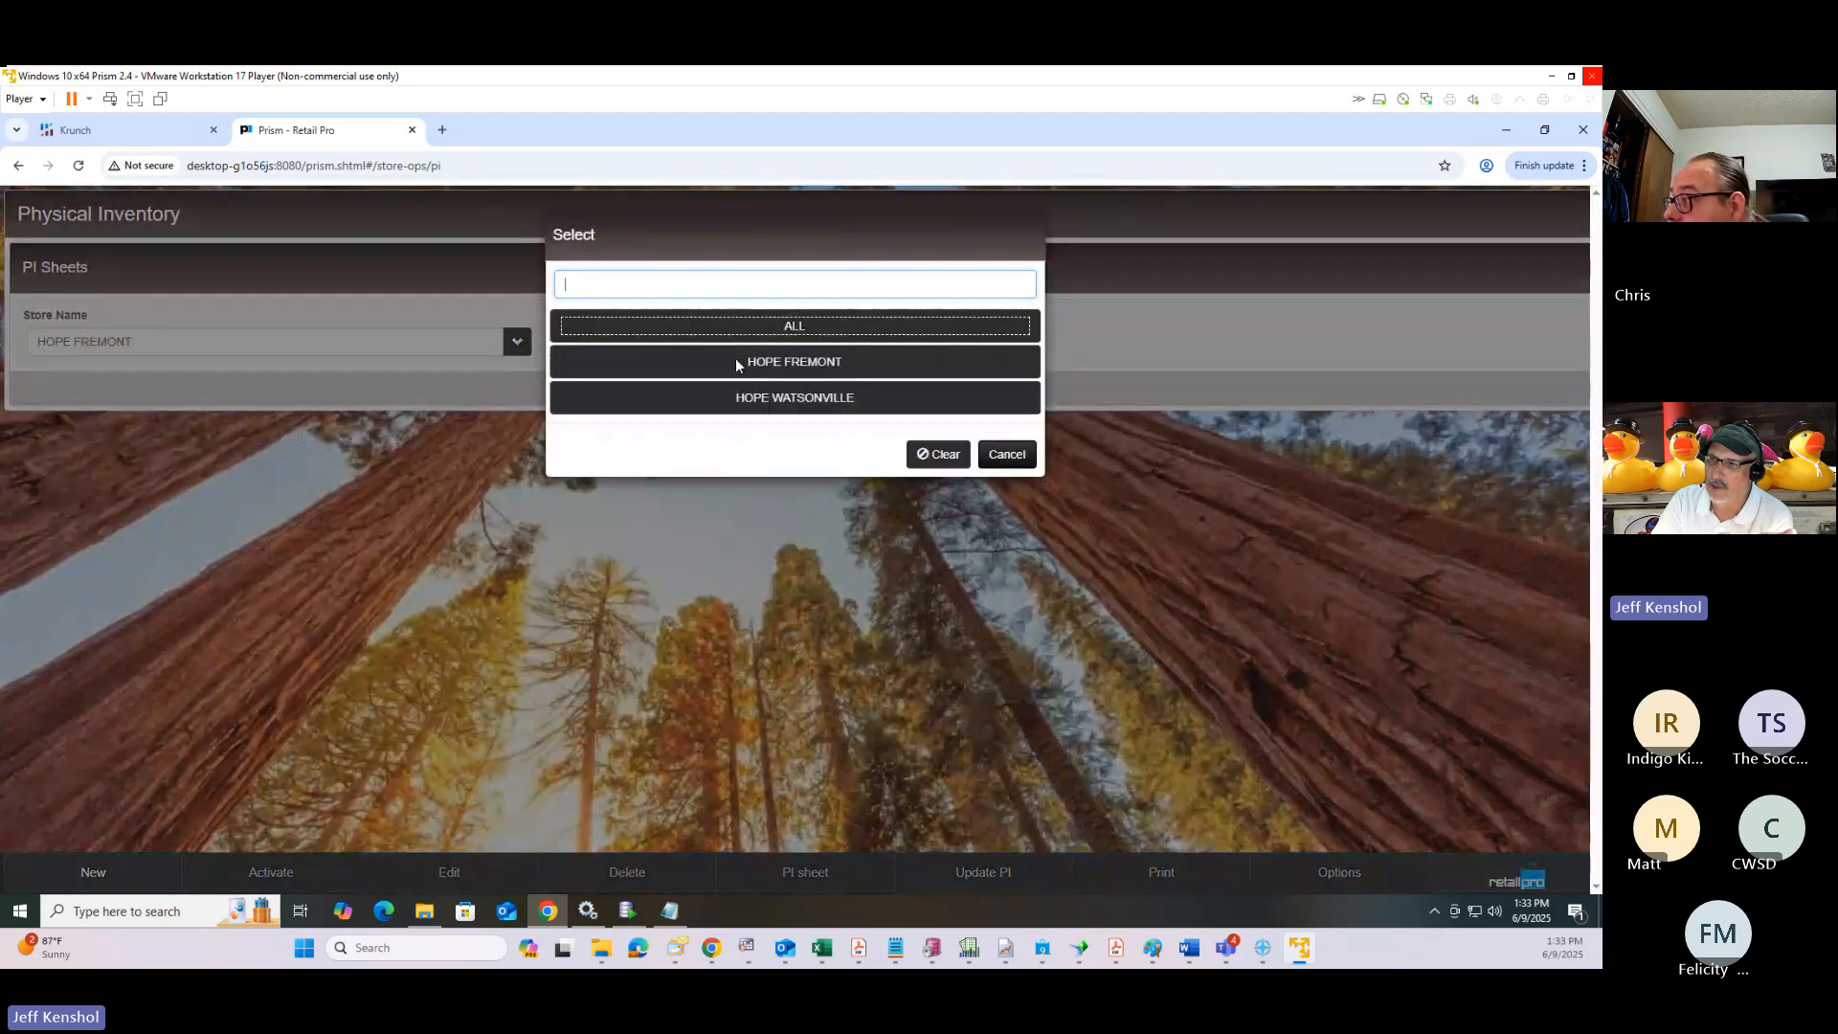
{"action": "left_click", "coordinate": [737, 364]}
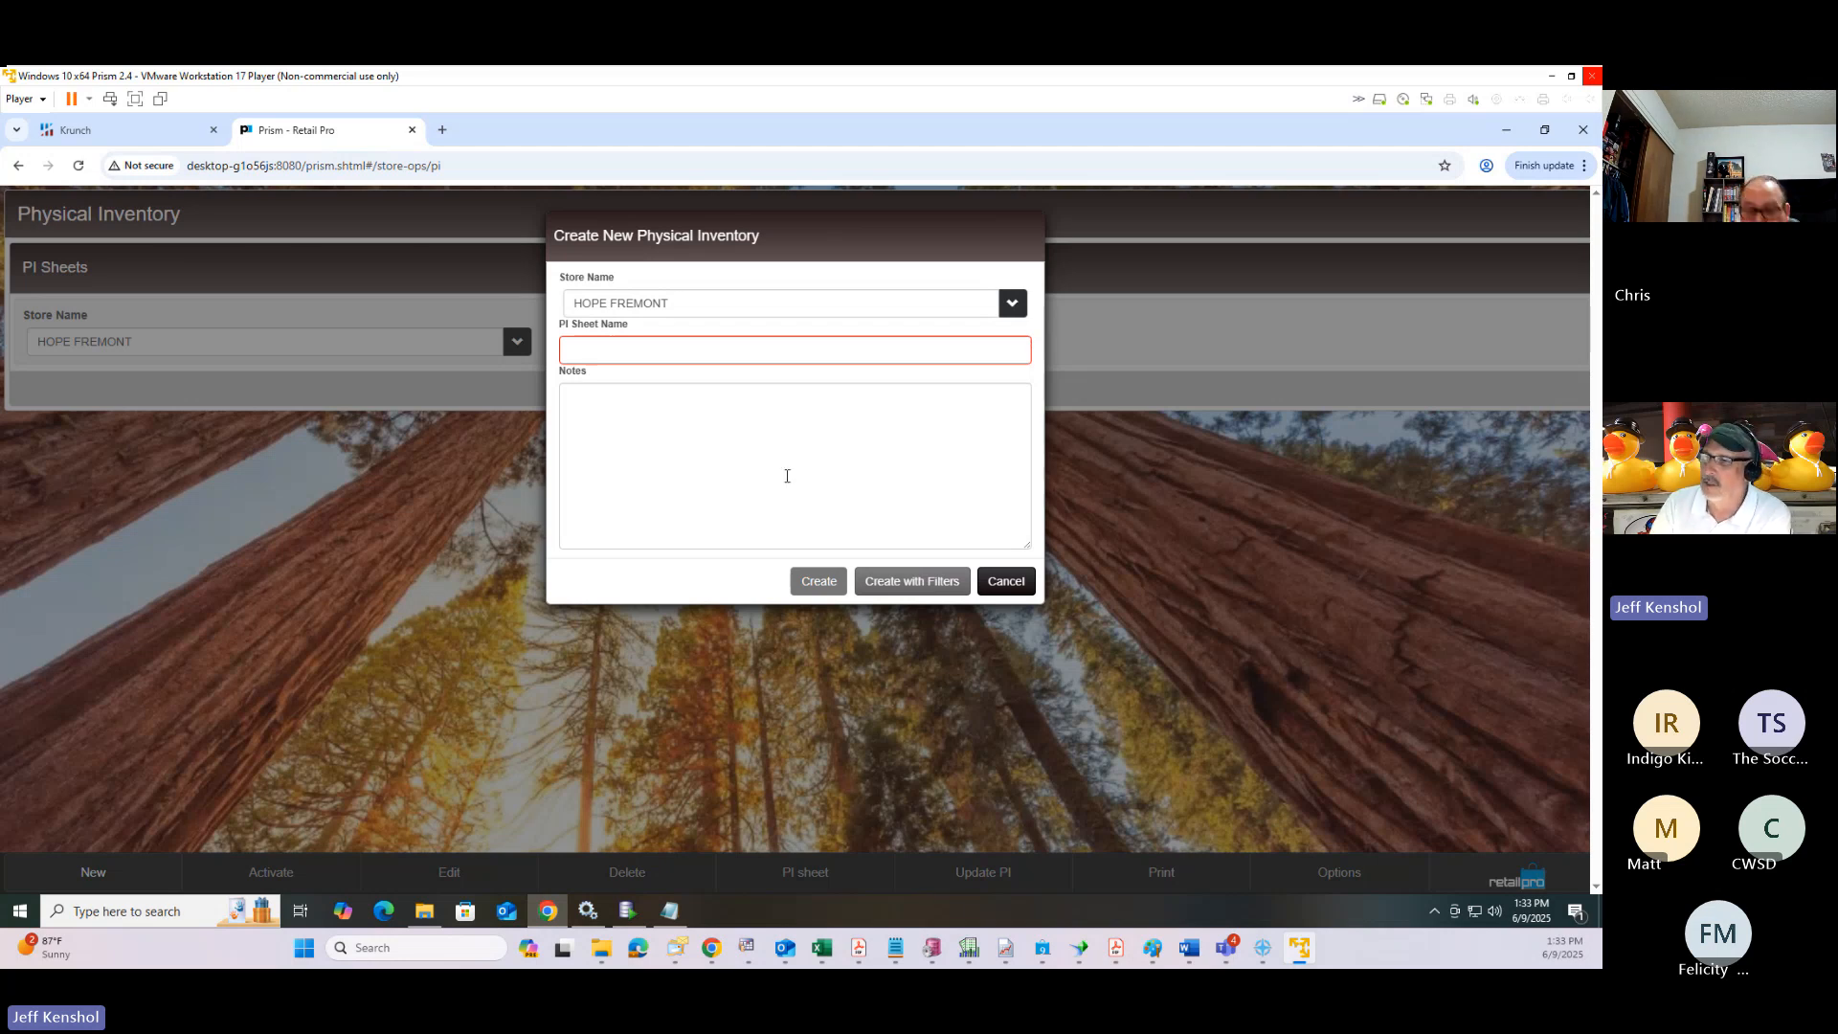
{"action": "left_click", "coordinate": [1006, 581]}
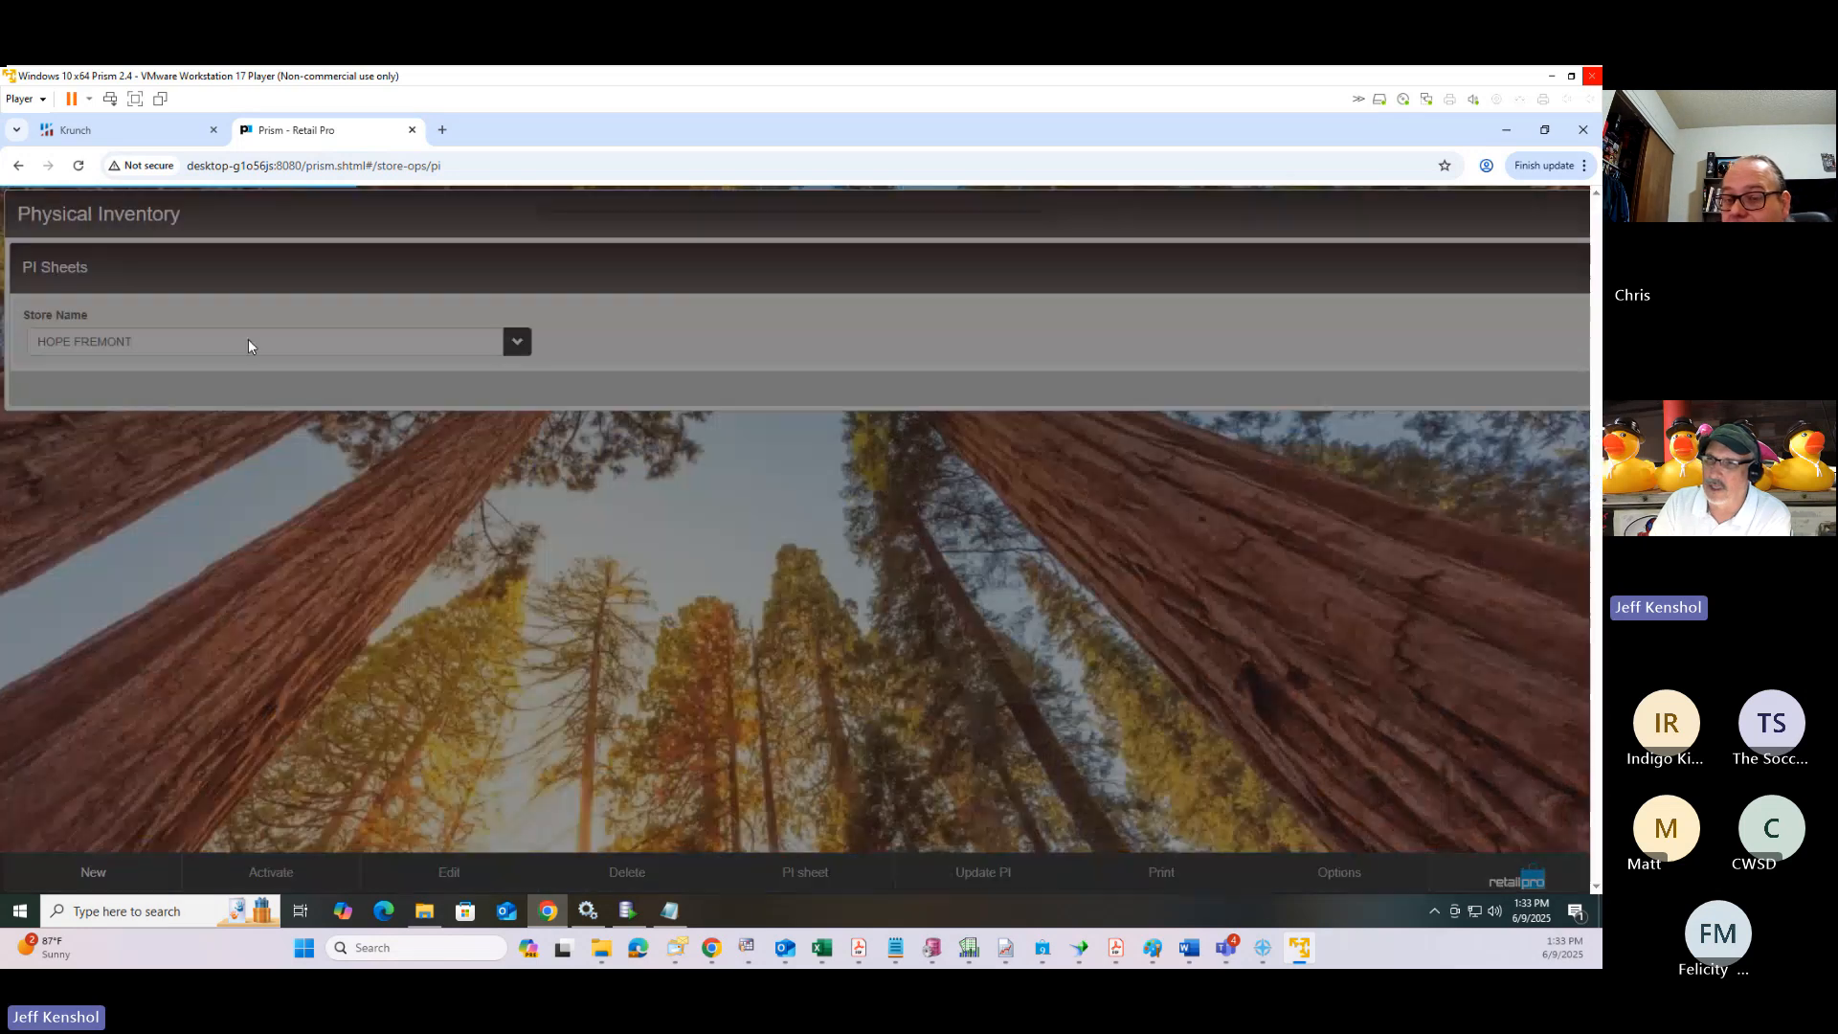
{"action": "left_click", "coordinate": [743, 362]}
Create a new physical inventory sheet without filters for HOPE FREMONT, named StoreNameJune2025.
{"action": "left_click", "coordinate": [93, 872]}
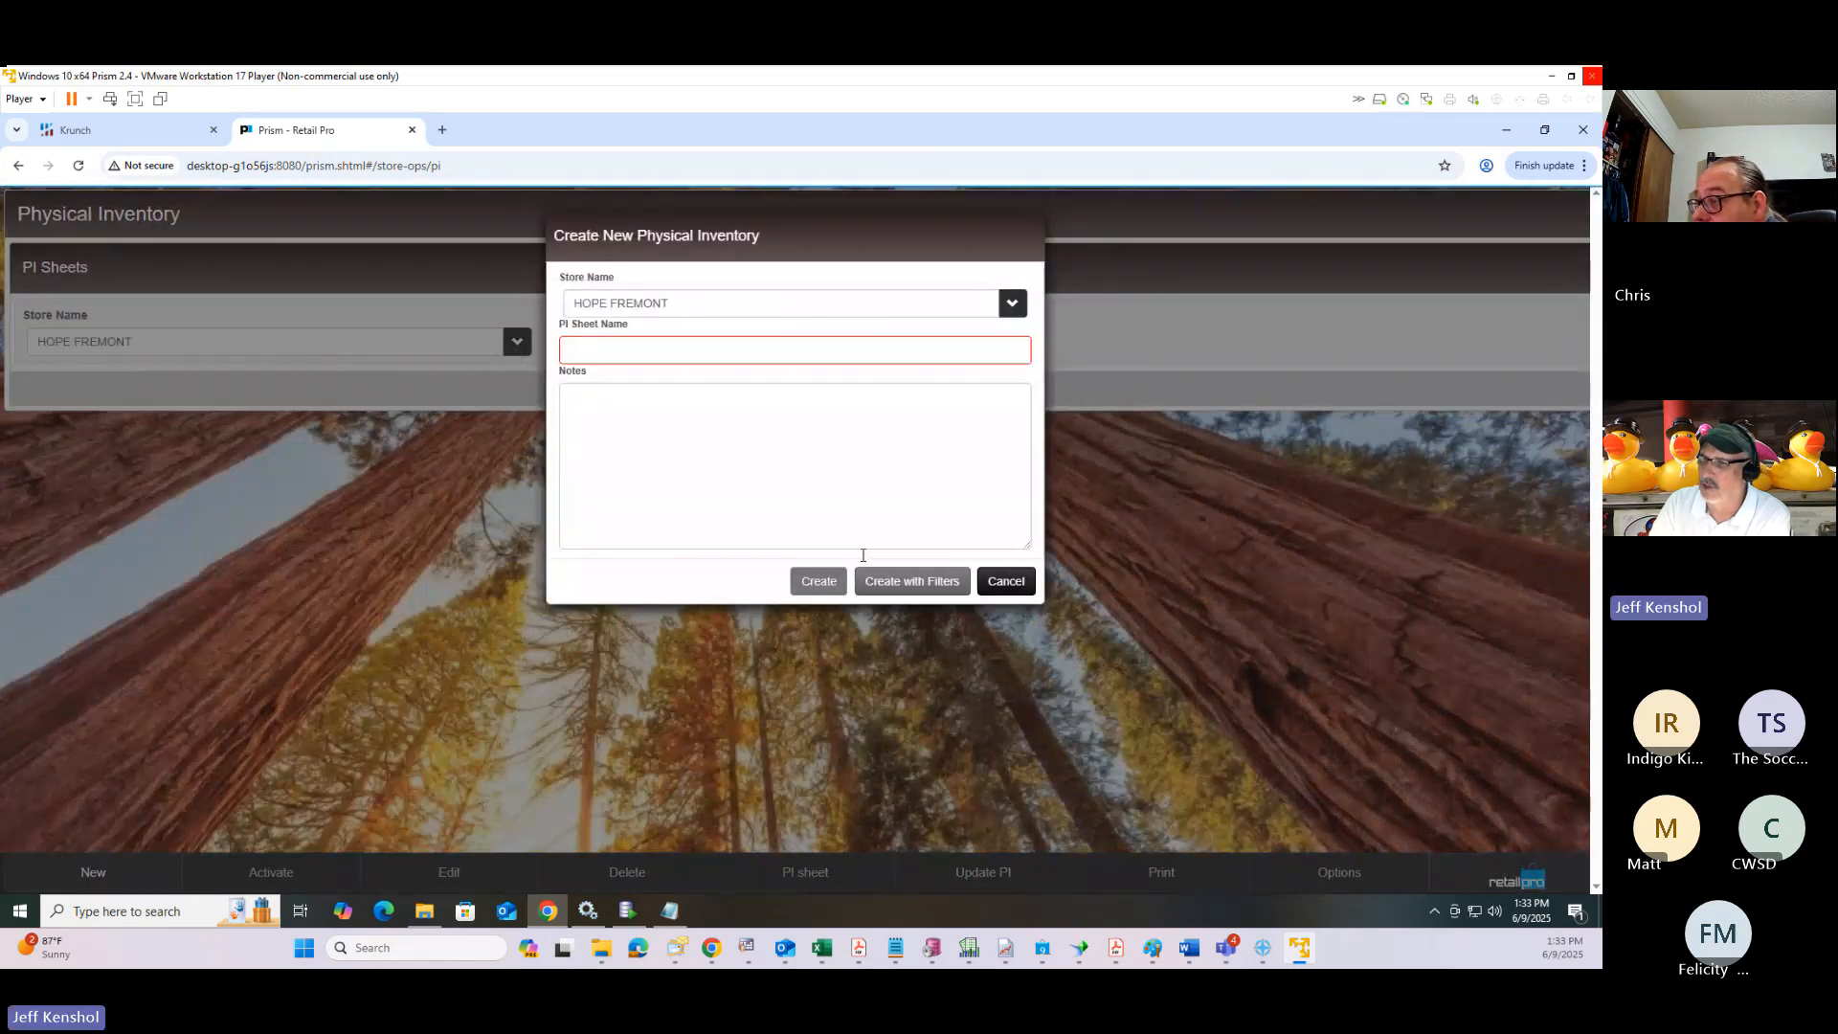
{"action": "left_click", "coordinate": [697, 352]}
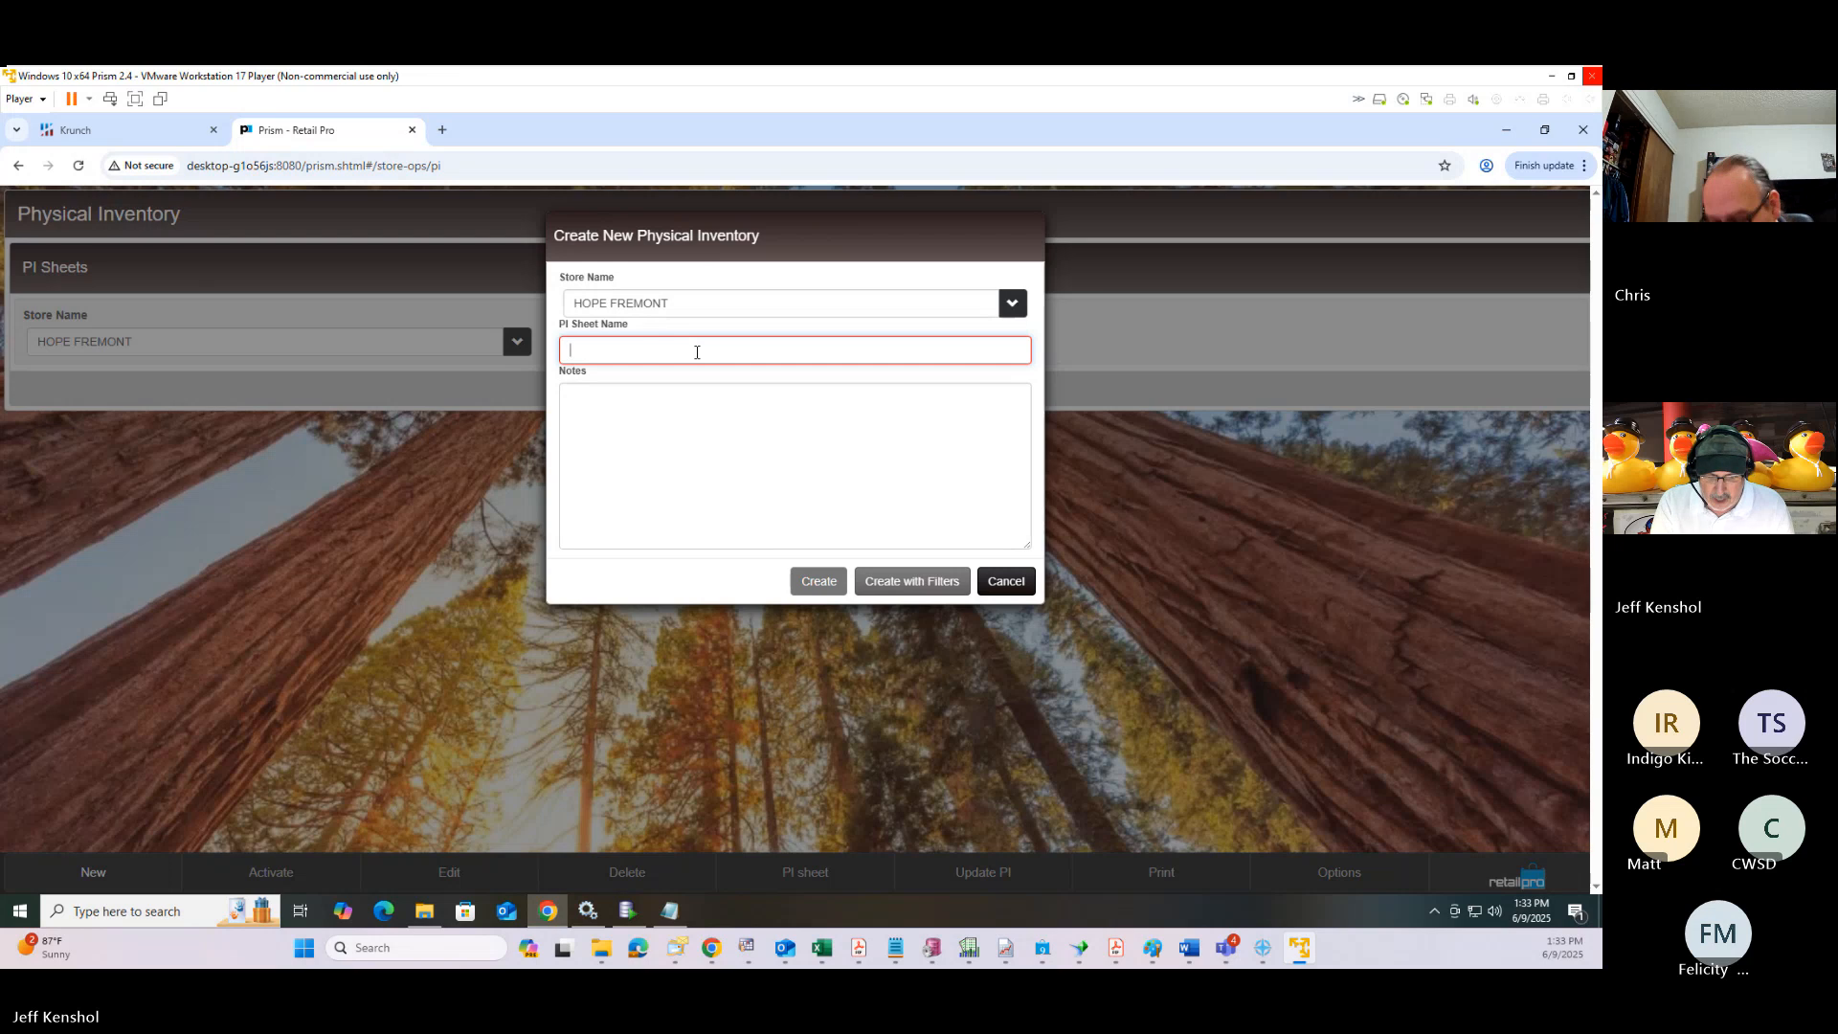
{"action": "type", "text": "Stor"}
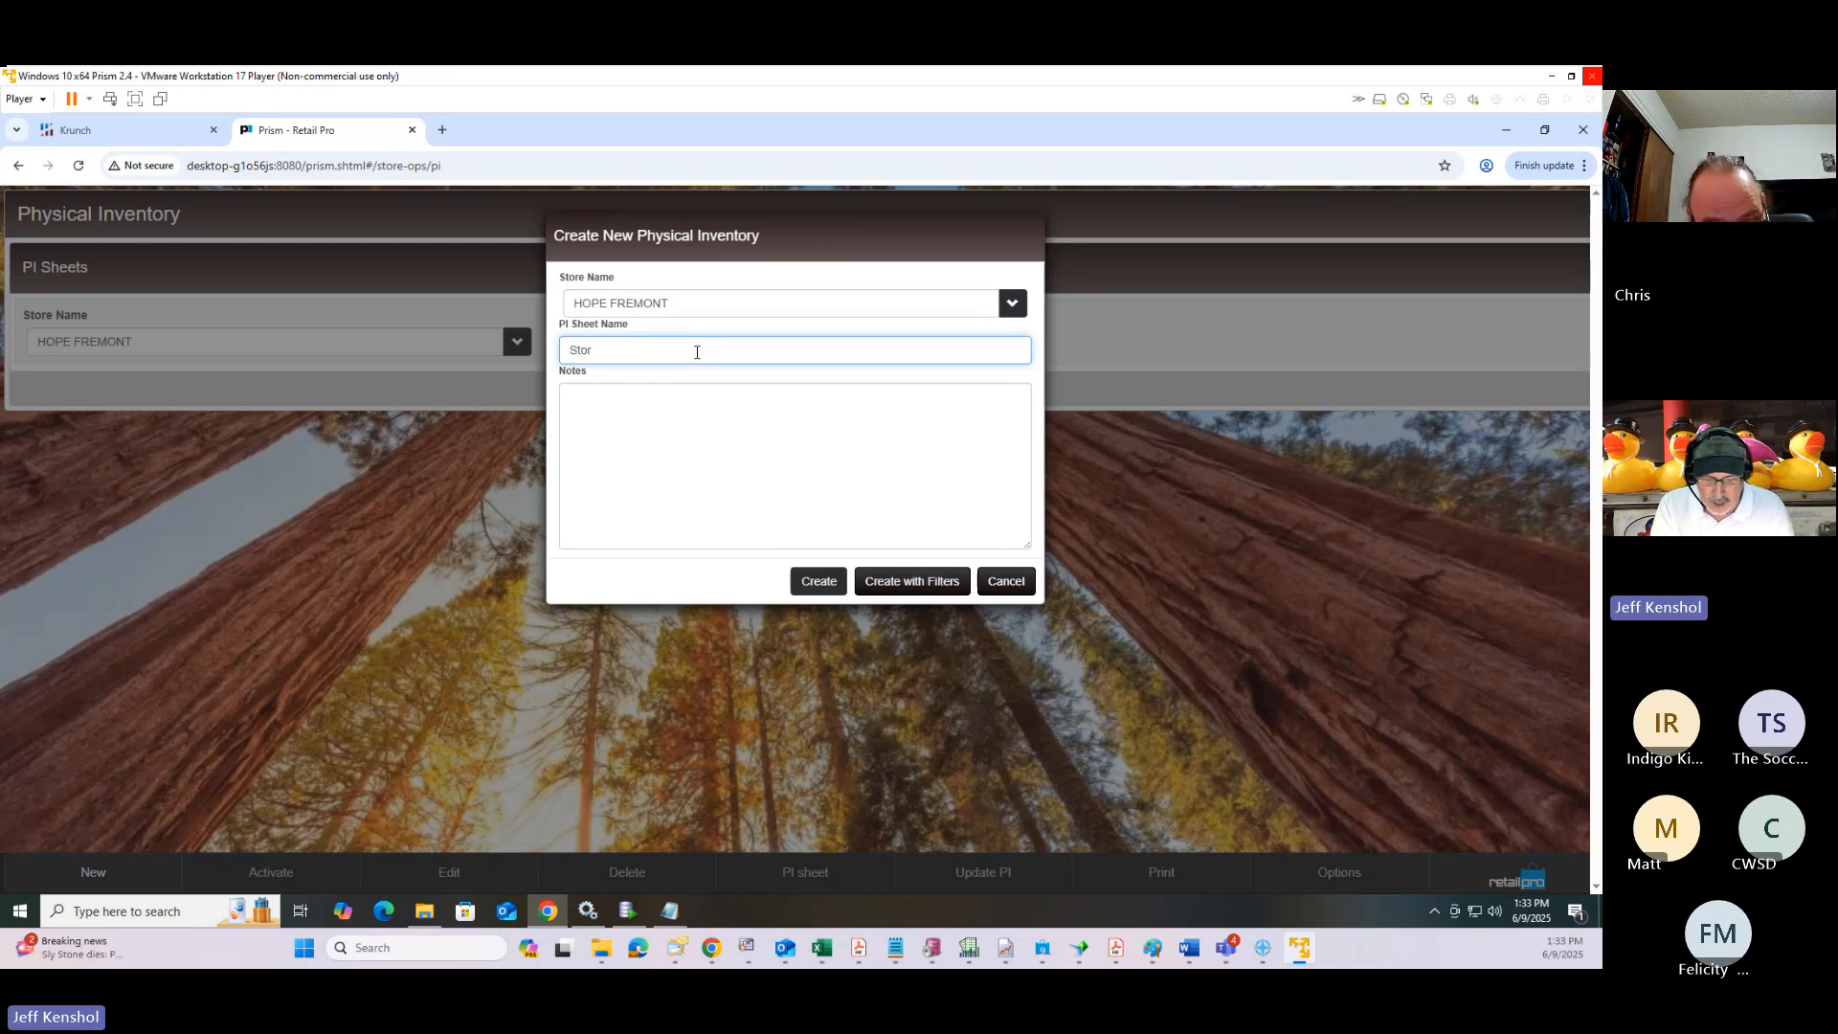
{"action": "type", "text": "Name"}
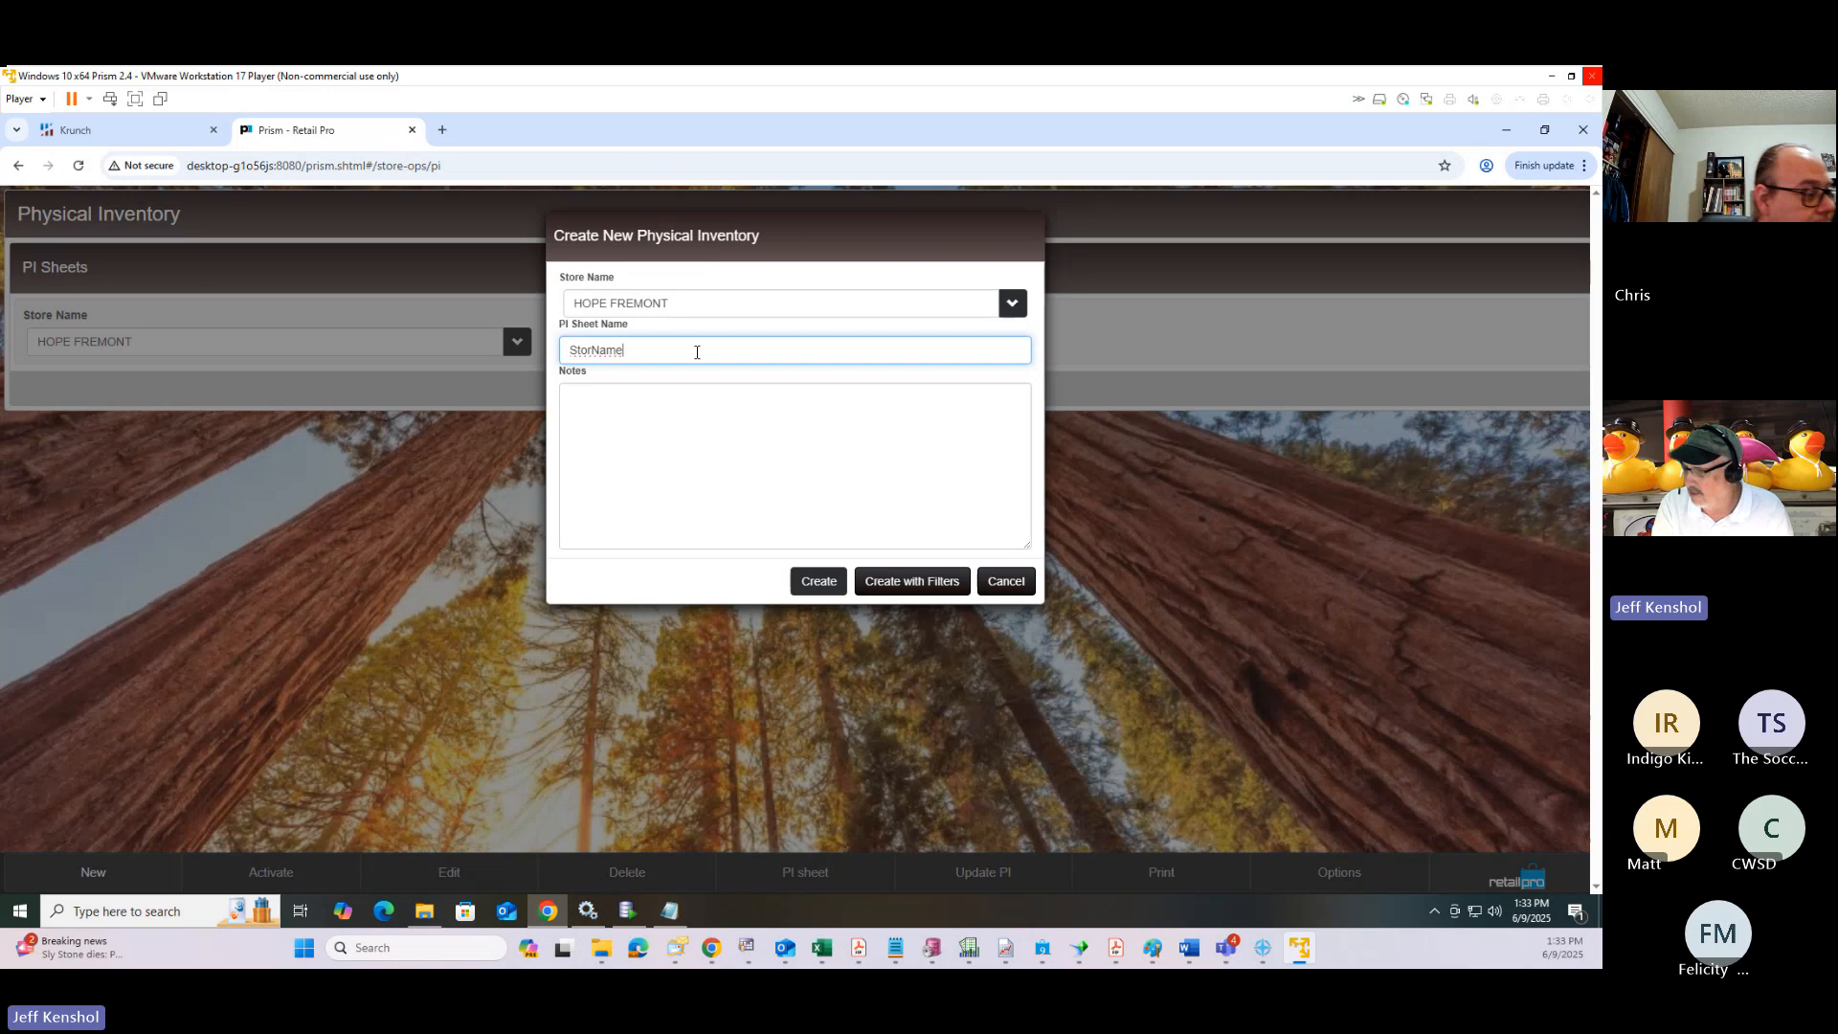
{"action": "type", "text": "Jun"}
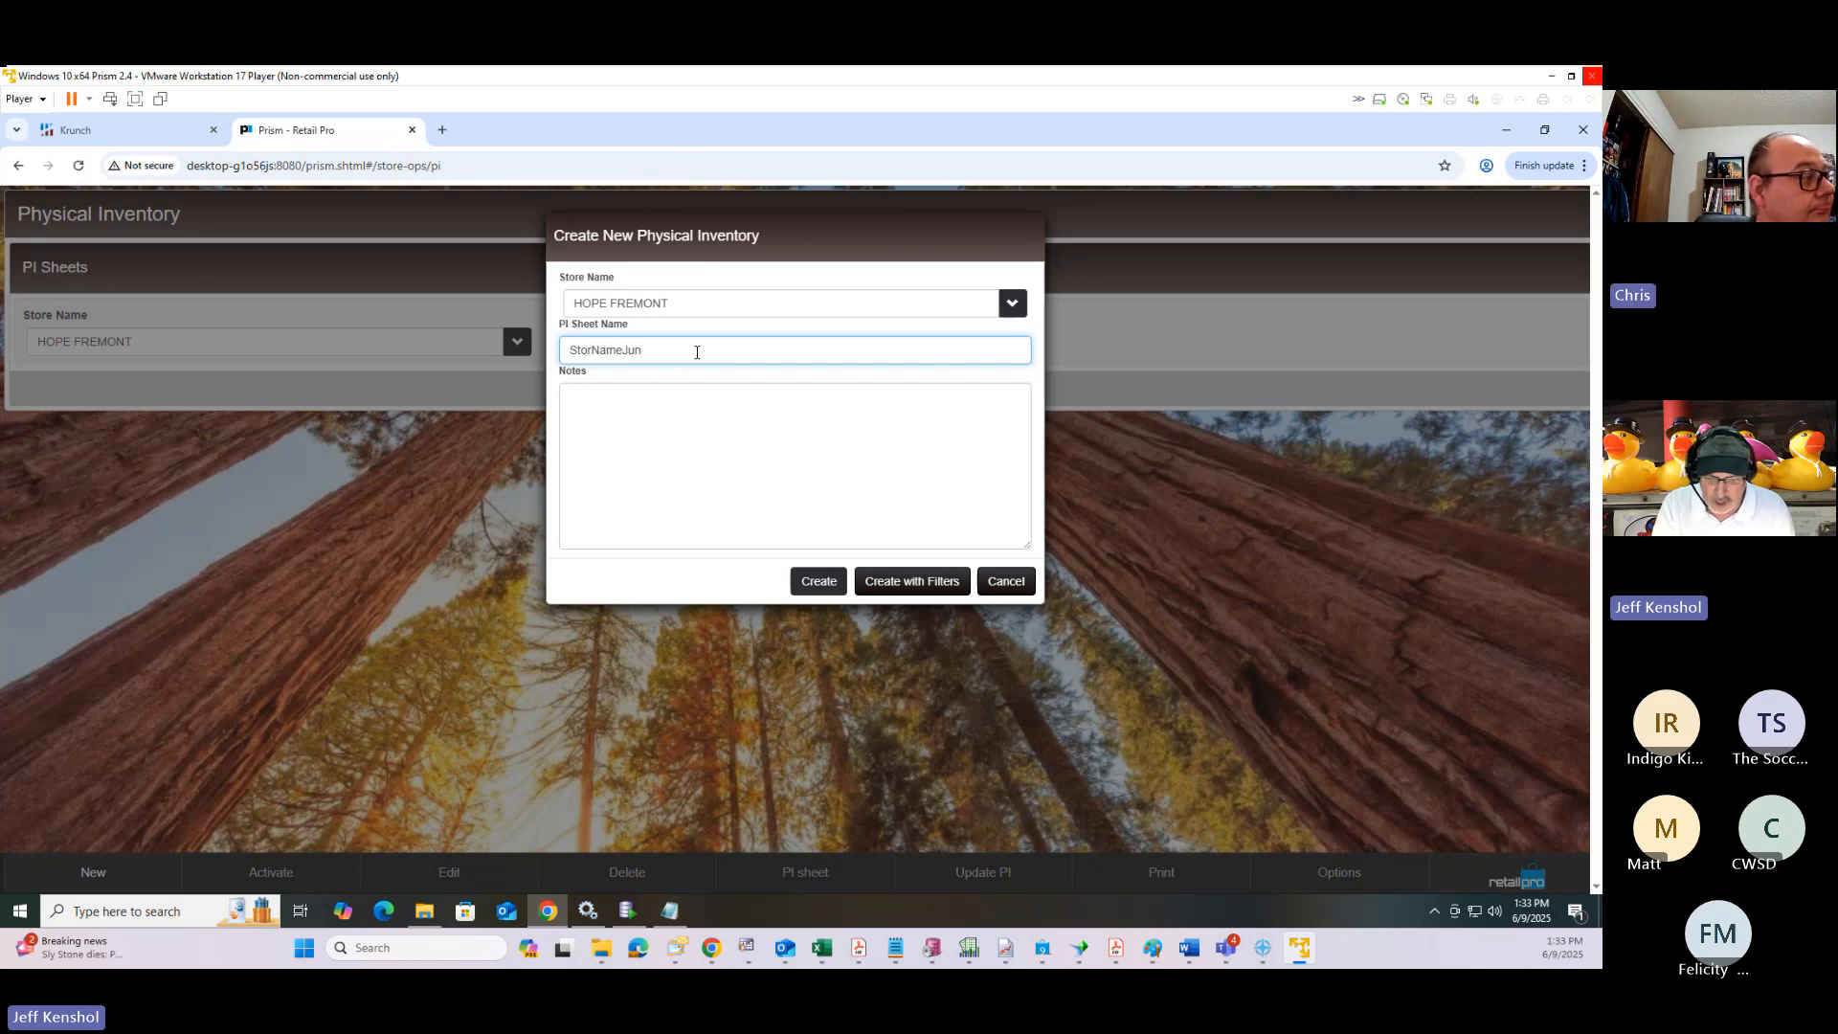
{"action": "type", "text": "e2025"}
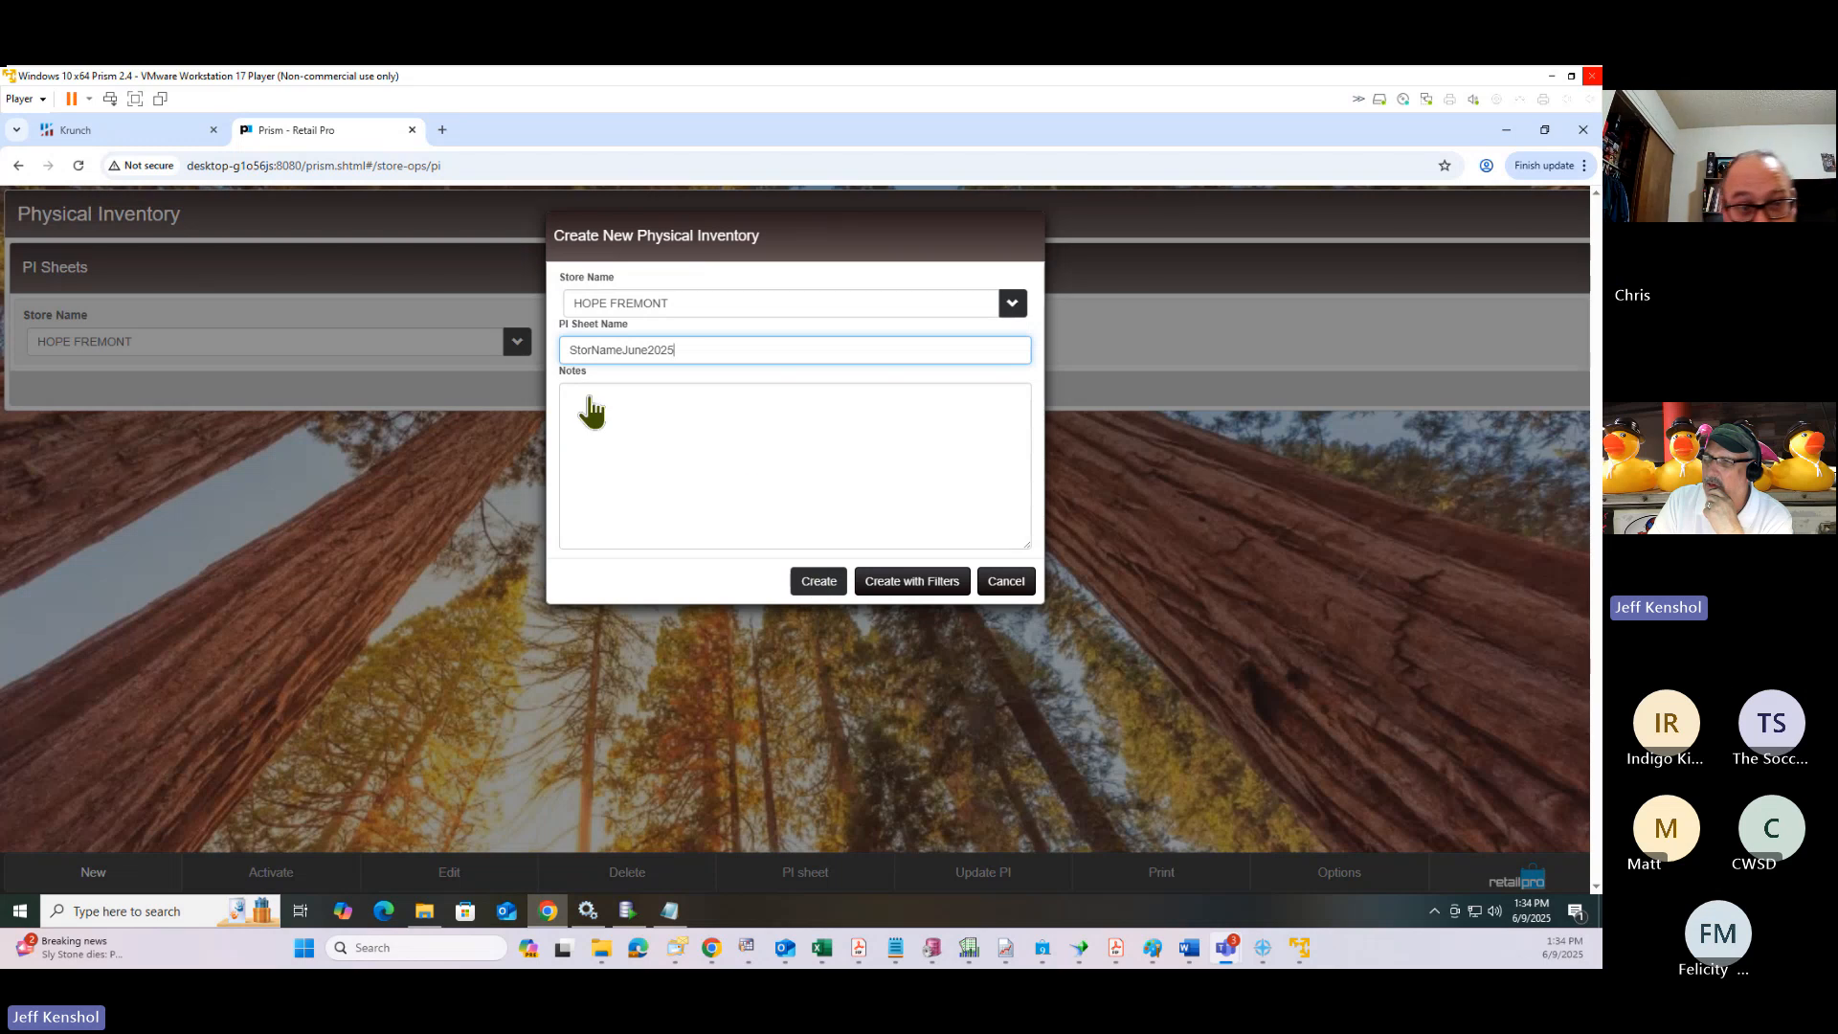
{"action": "left_click", "coordinate": [590, 350]}
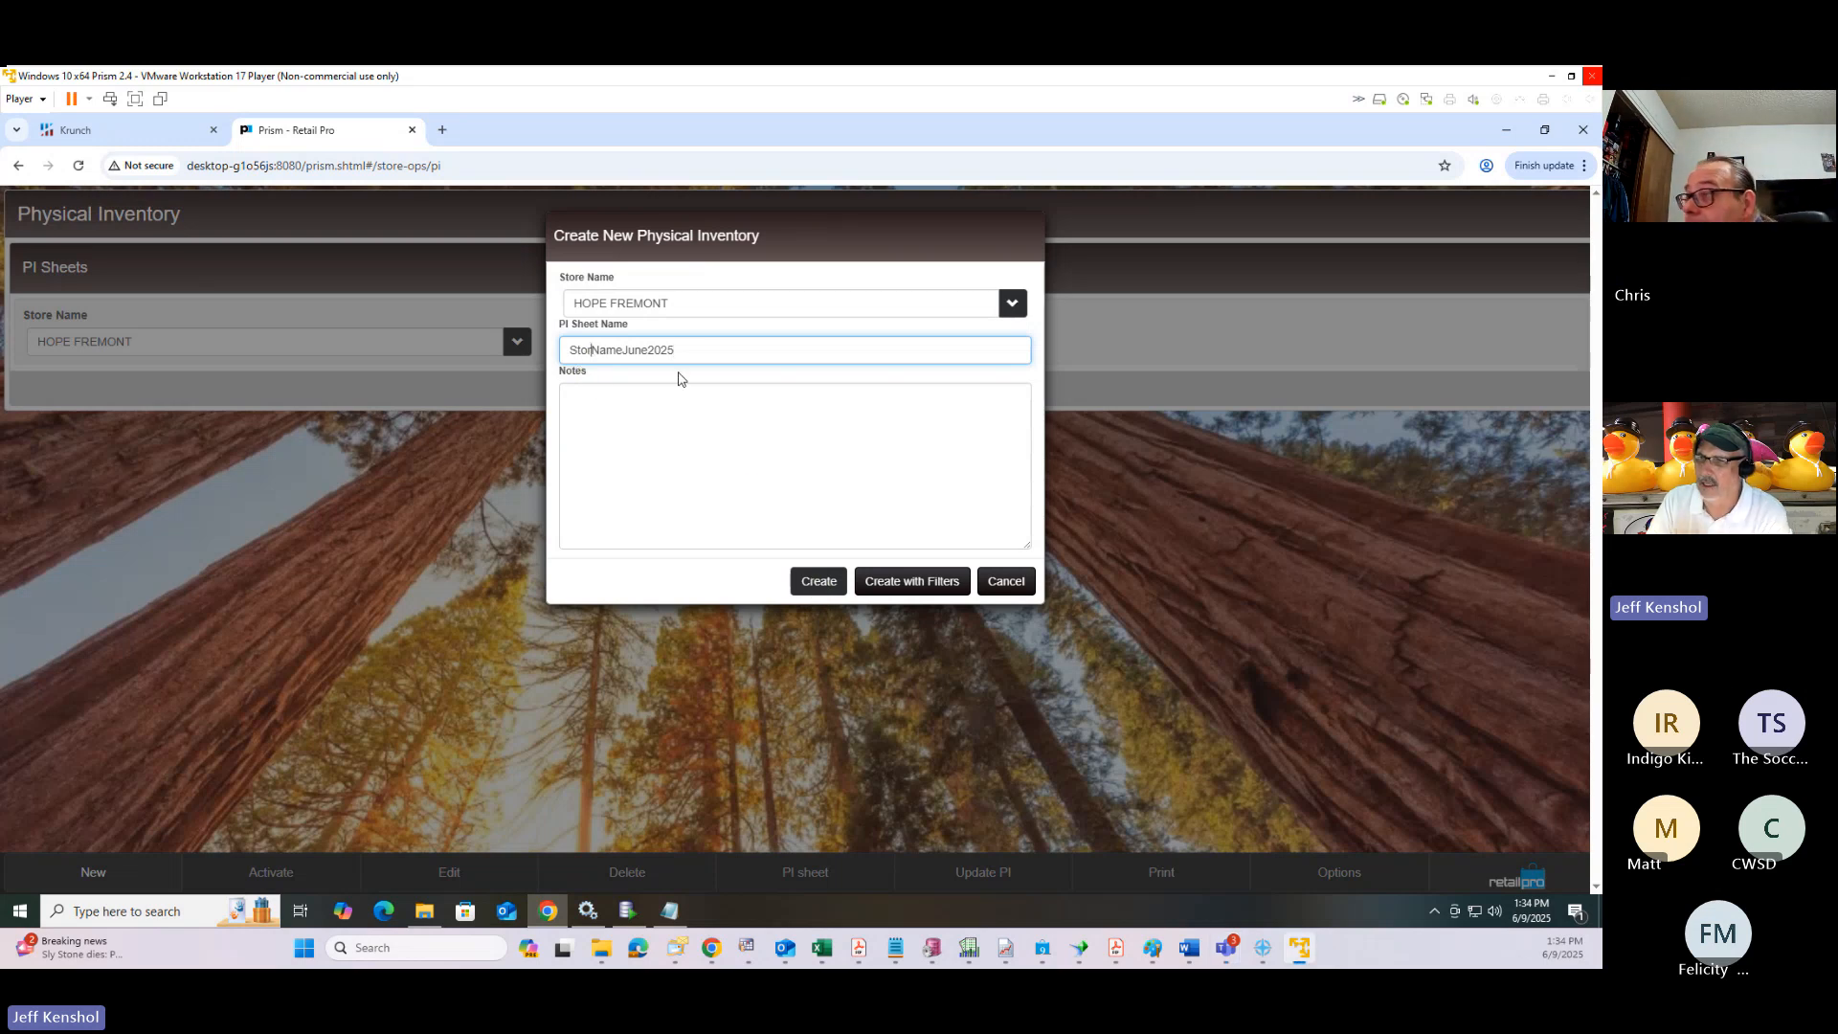
{"action": "type", "text": "e"}
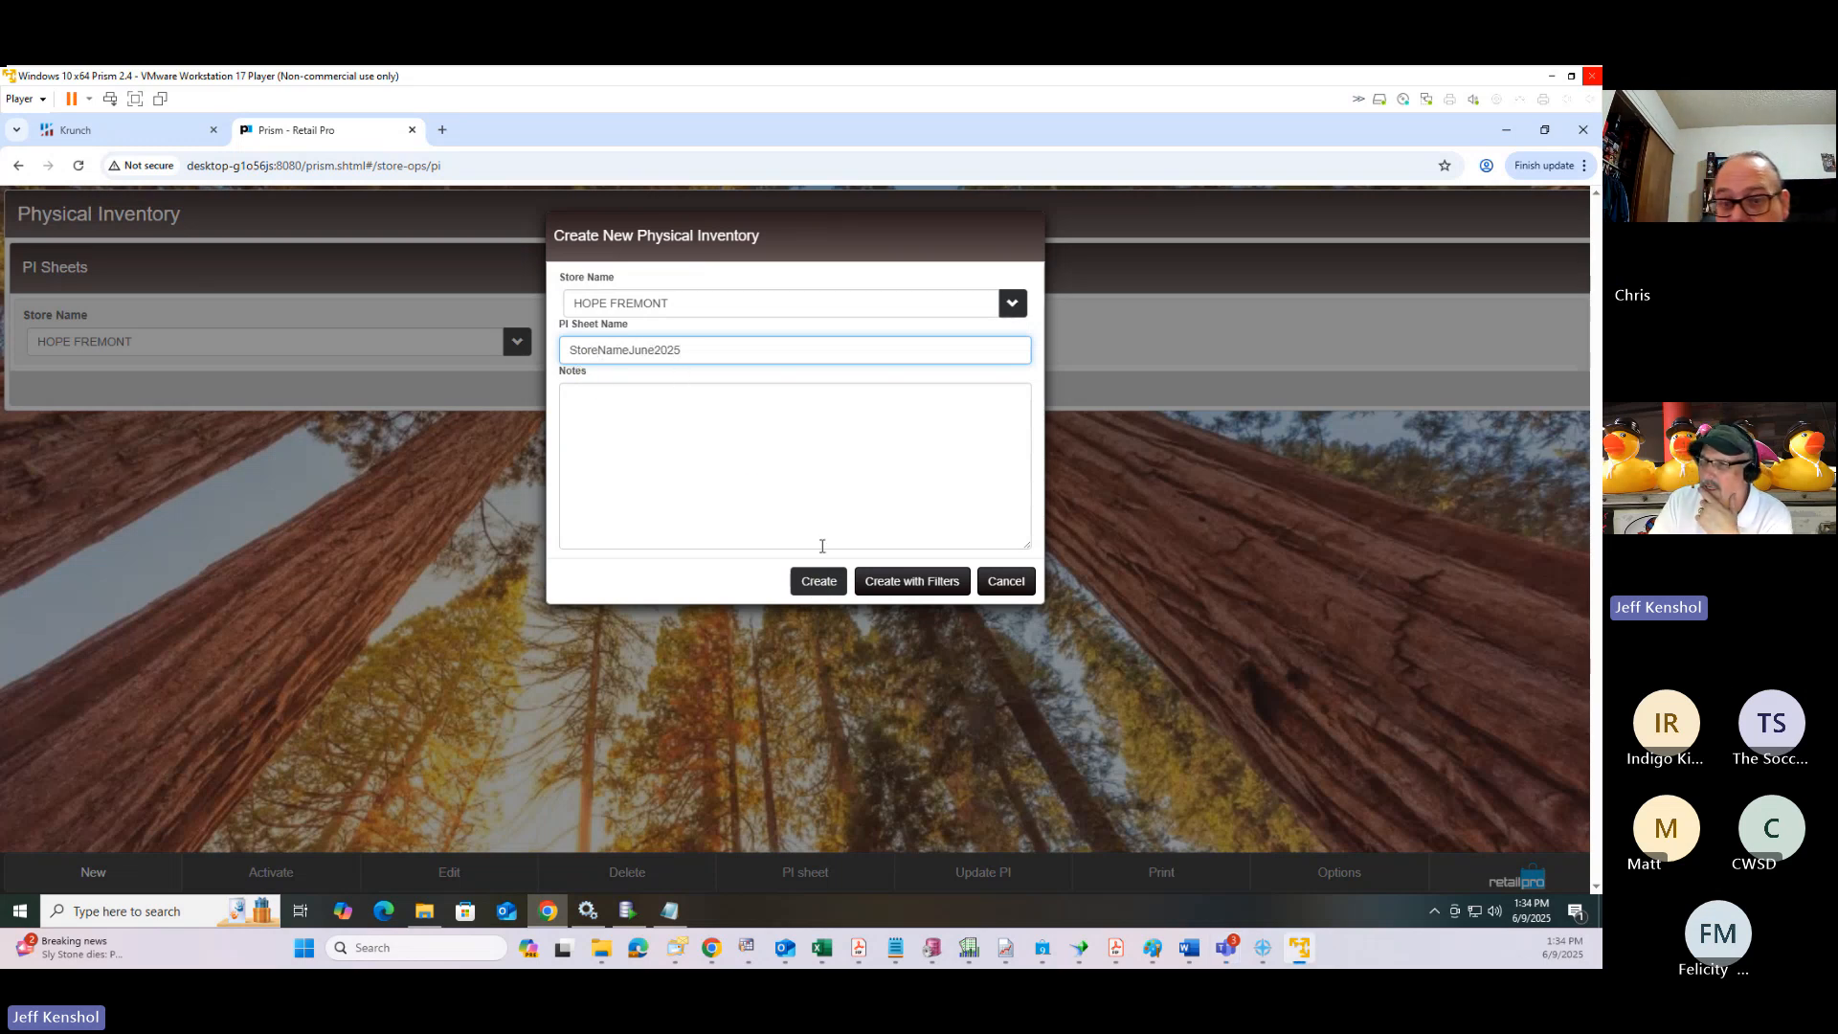
{"action": "left_click", "coordinate": [825, 586]}
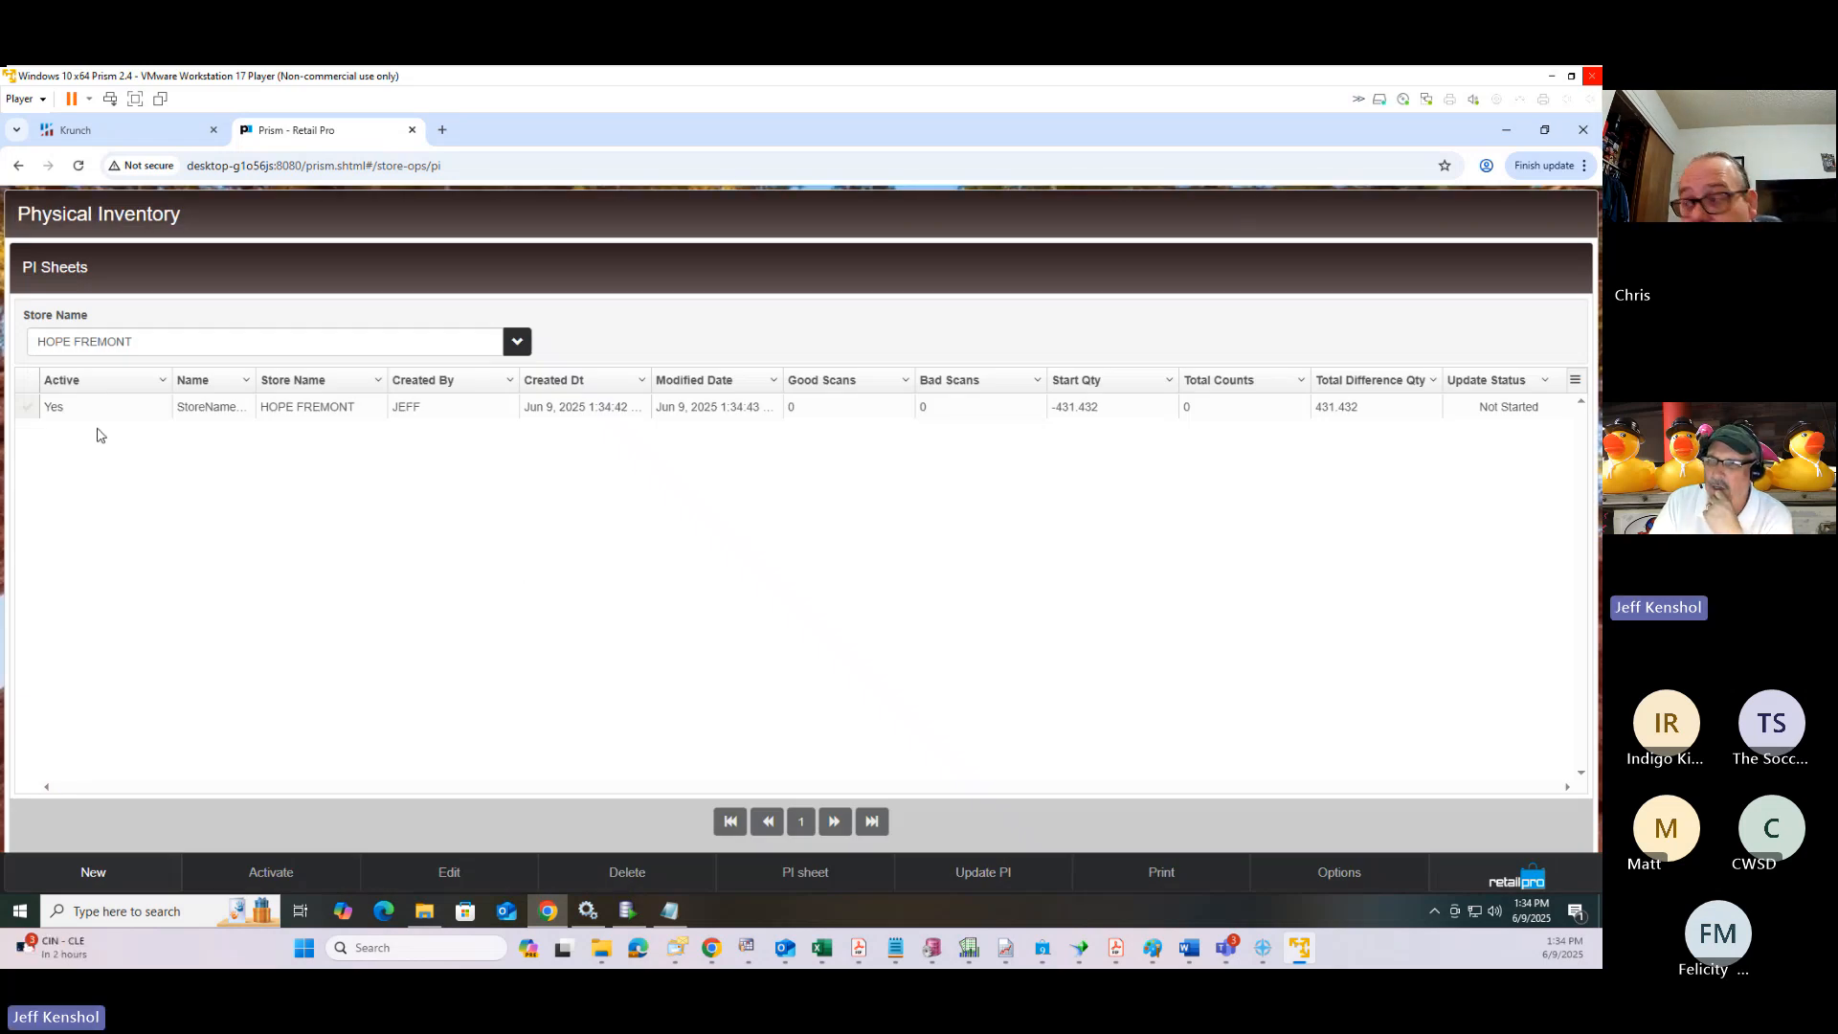
Open the StoreNameJune2025 PI sheet and select the start quantity of the first listed item.
{"action": "left_click", "coordinate": [27, 408]}
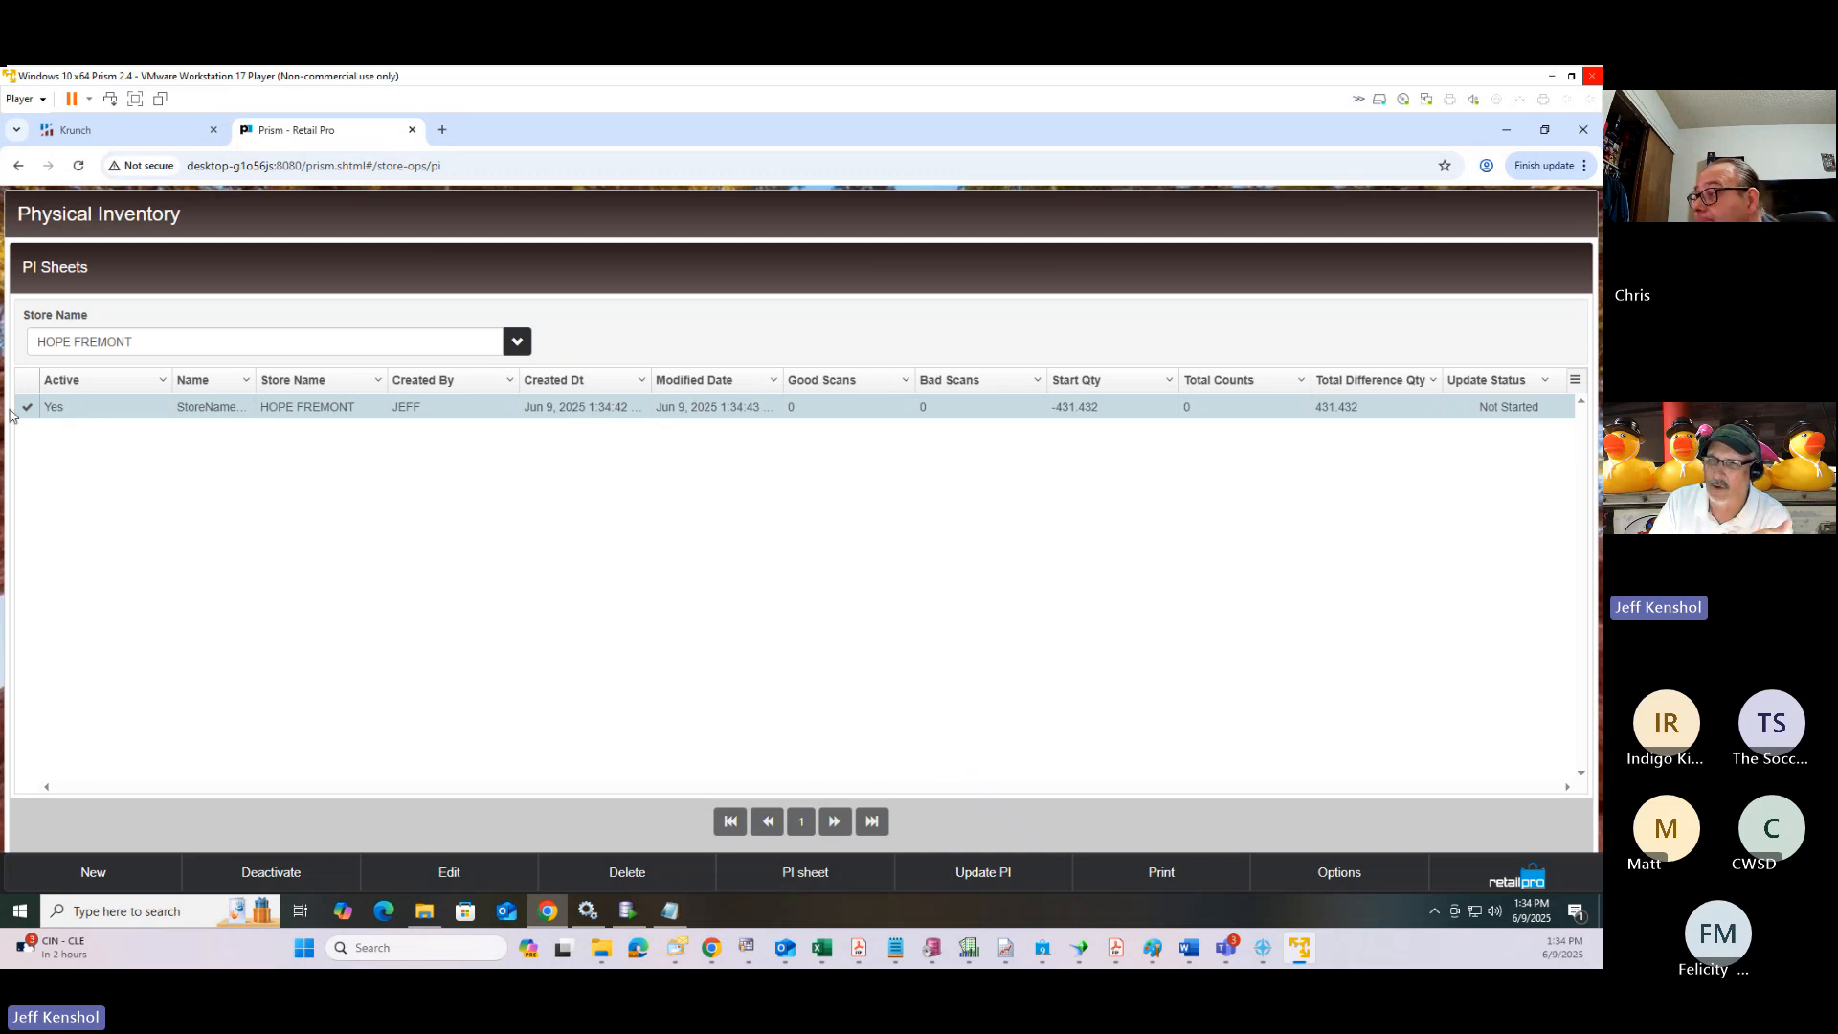
{"action": "left_click", "coordinate": [825, 874]}
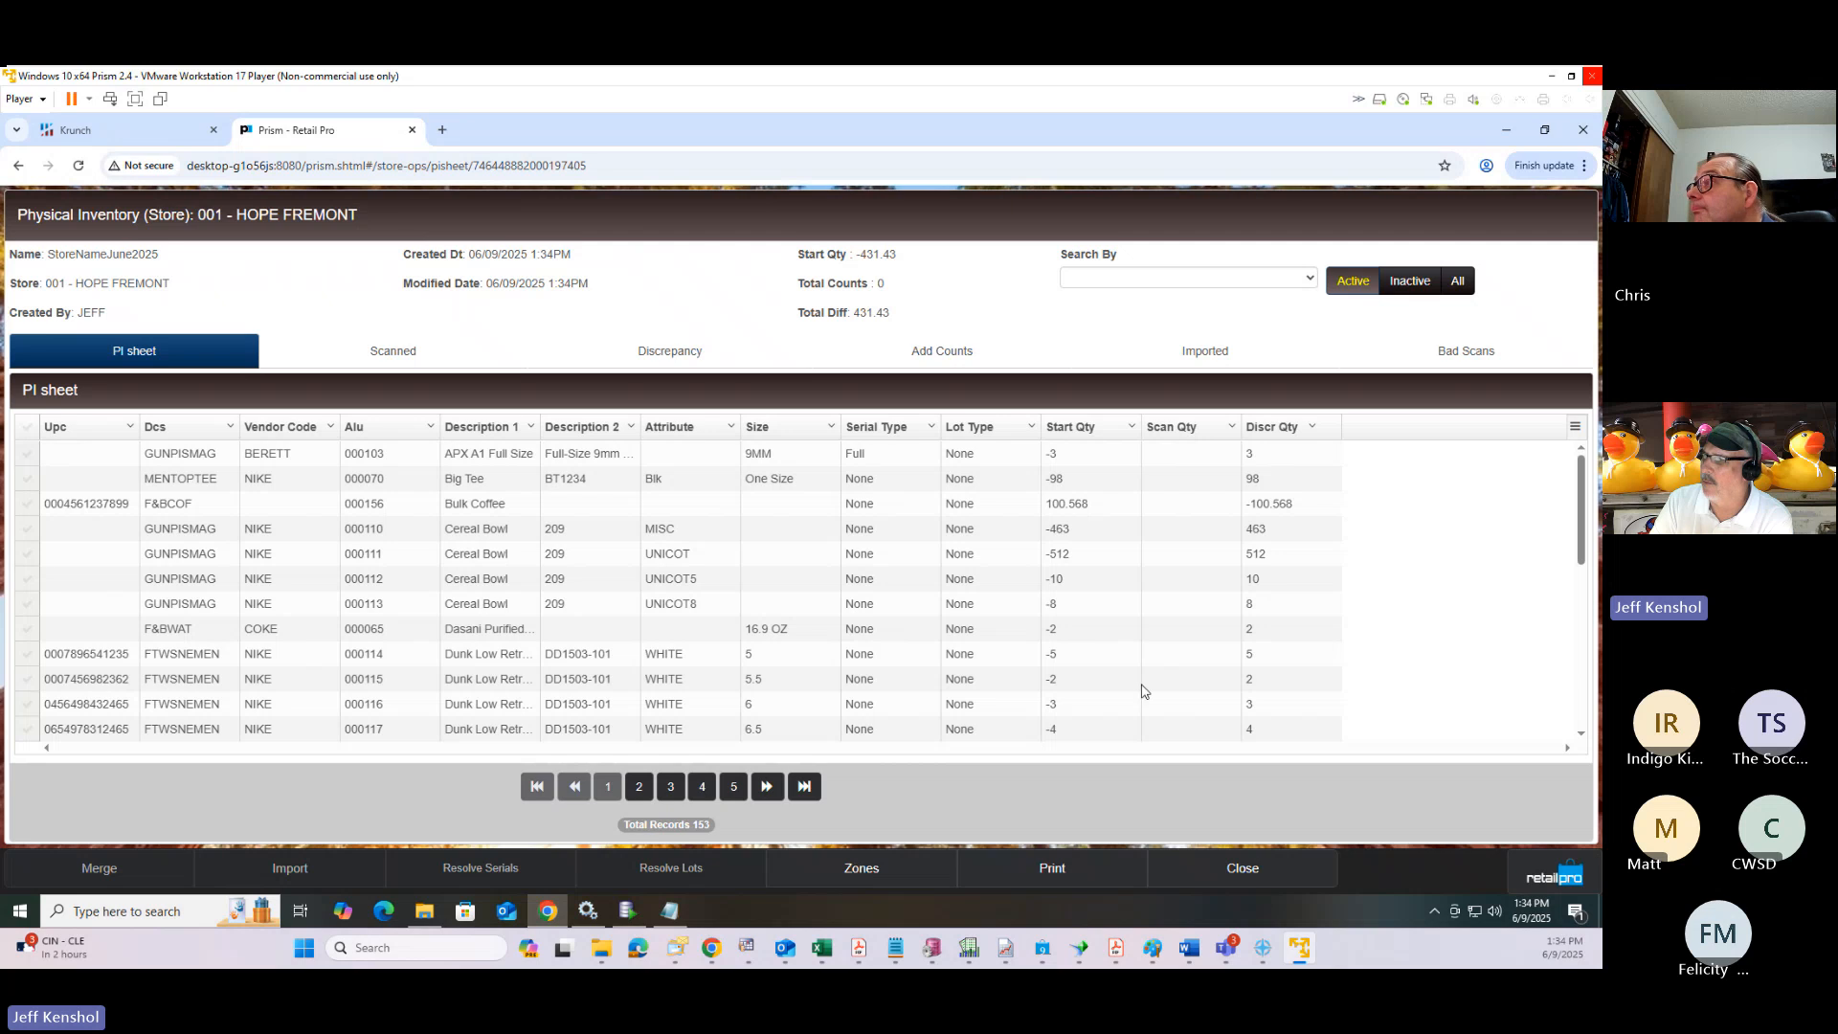
{"action": "left_click", "coordinate": [1072, 458]}
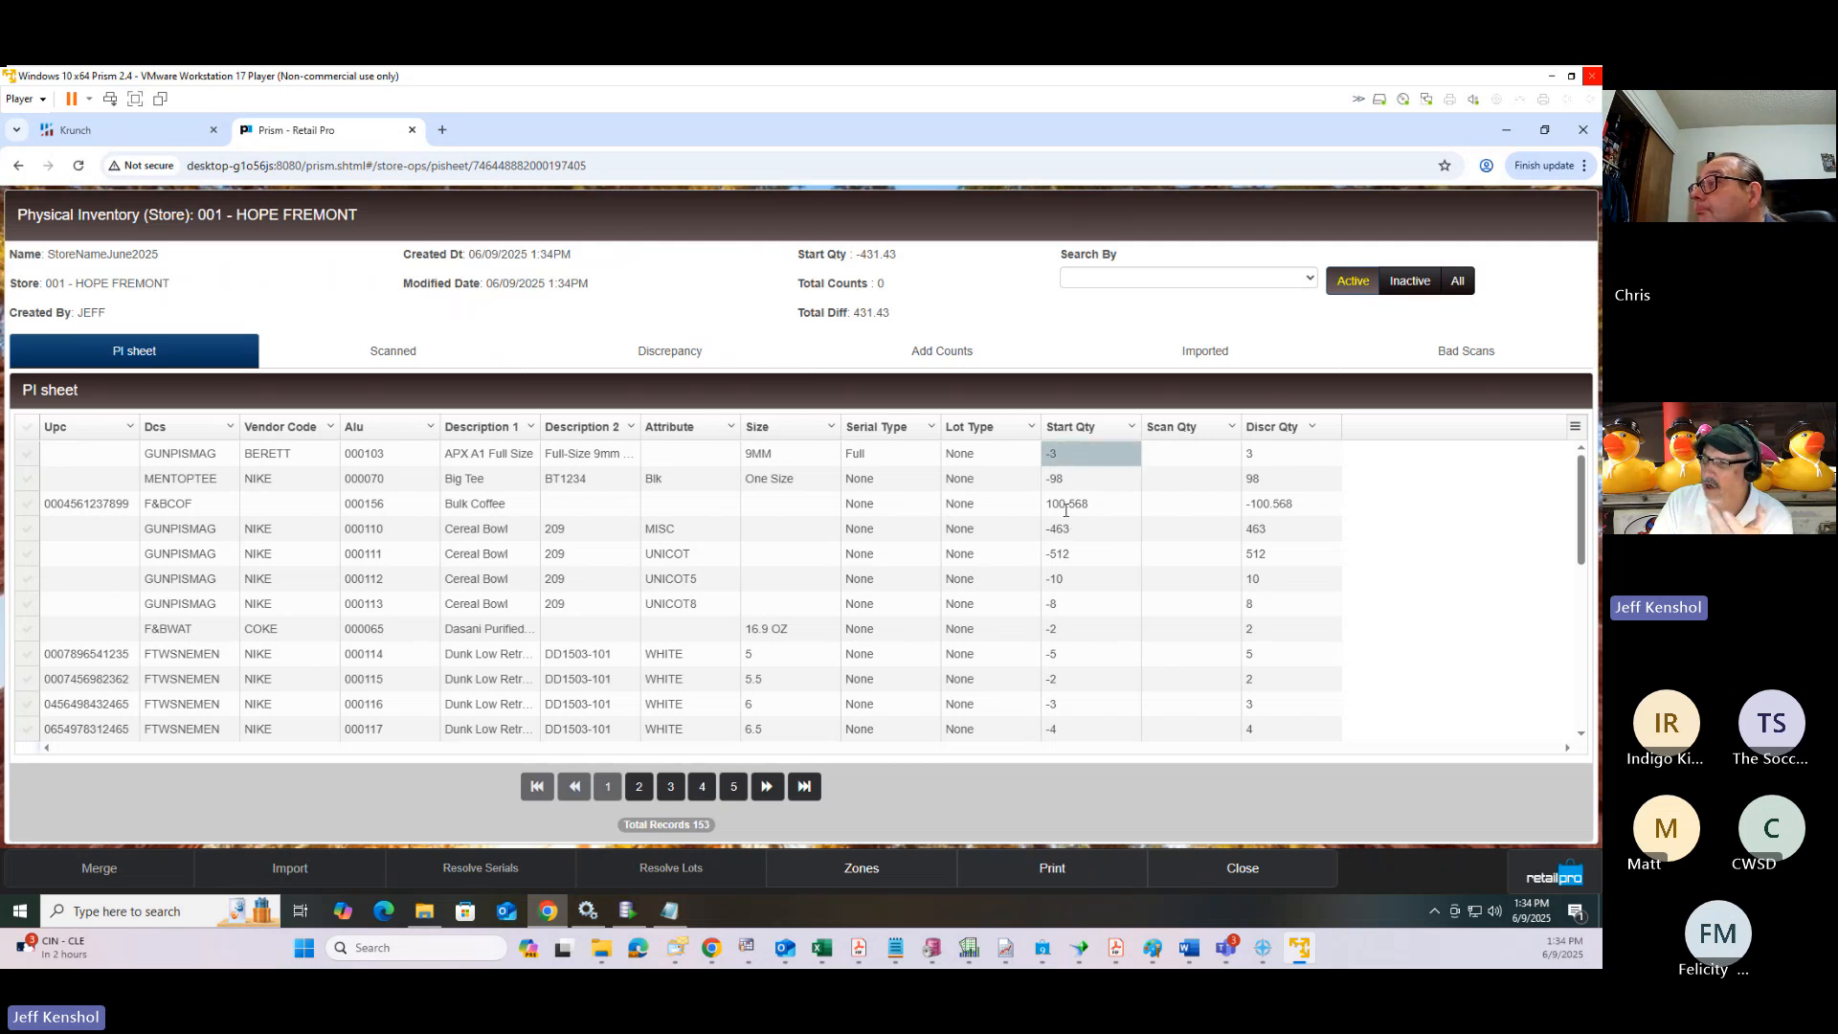
Examine the start, scan and discrepancy quantities of the items on the first page of the PI sheet.
{"action": "left_click", "coordinate": [1066, 508]}
{"action": "left_click", "coordinate": [1064, 584]}
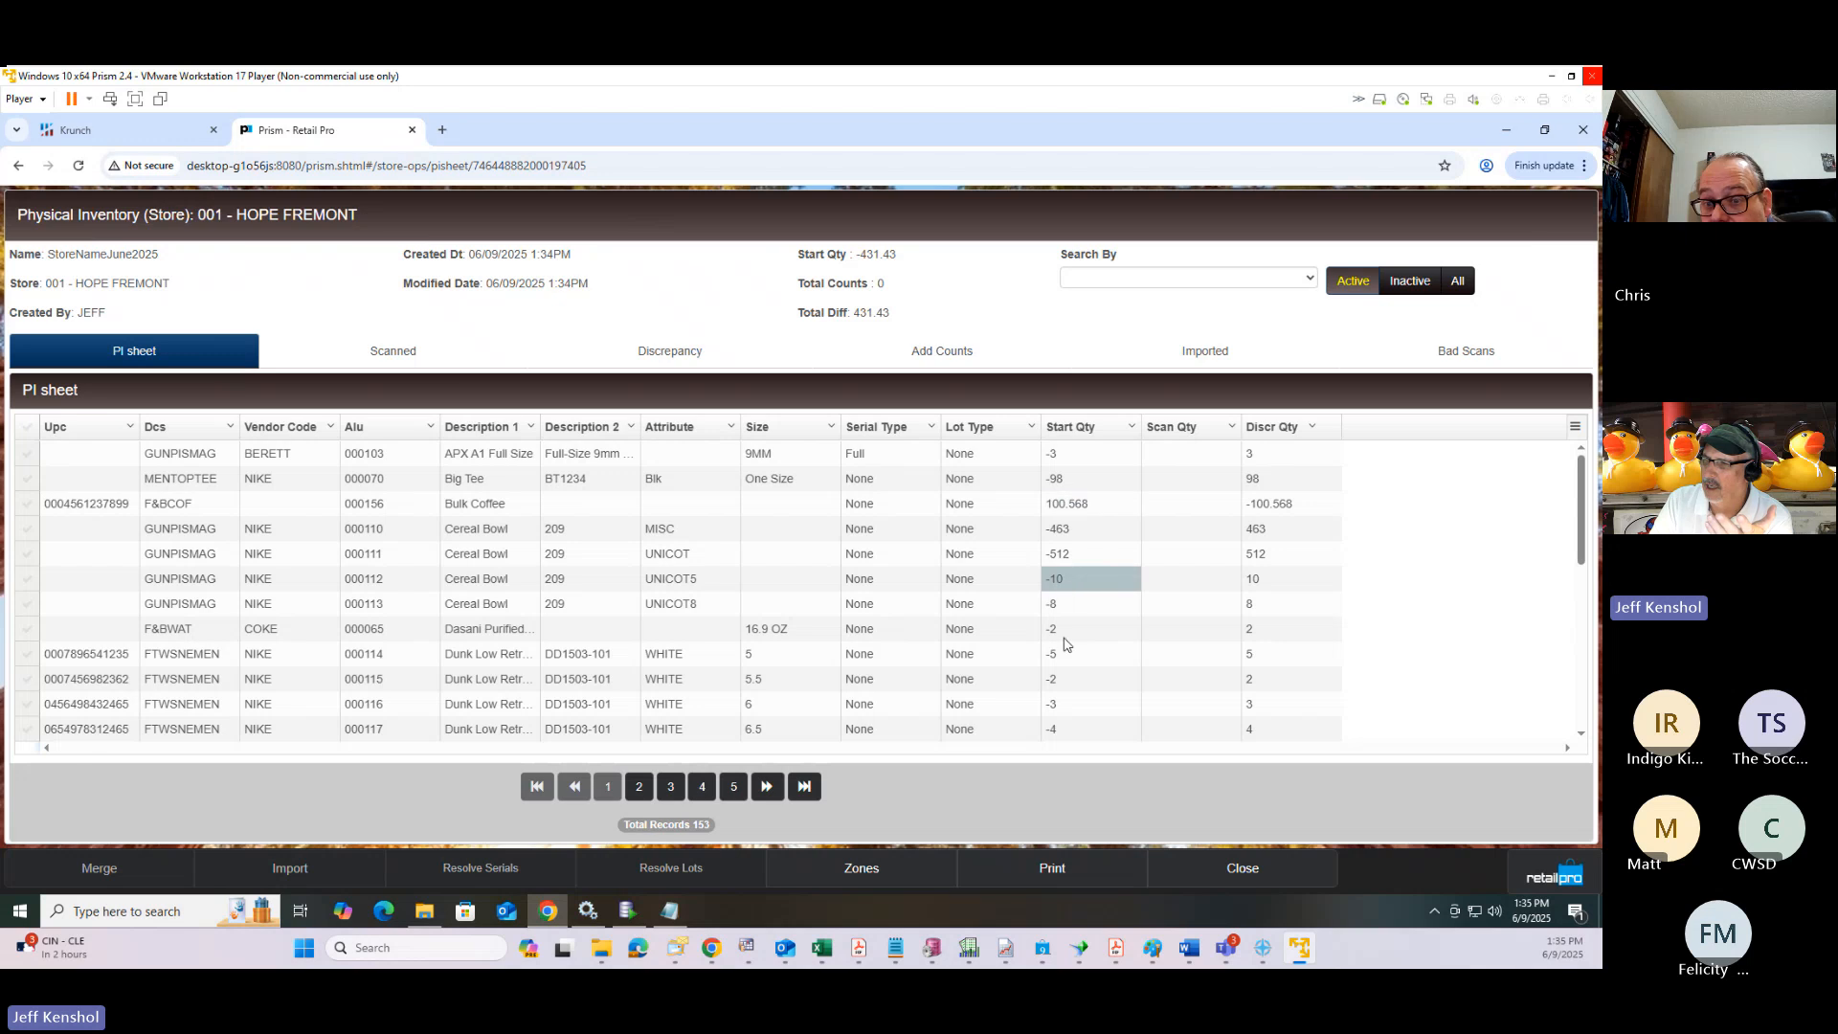
{"action": "left_click", "coordinate": [1066, 654]}
{"action": "left_click", "coordinate": [1067, 675]}
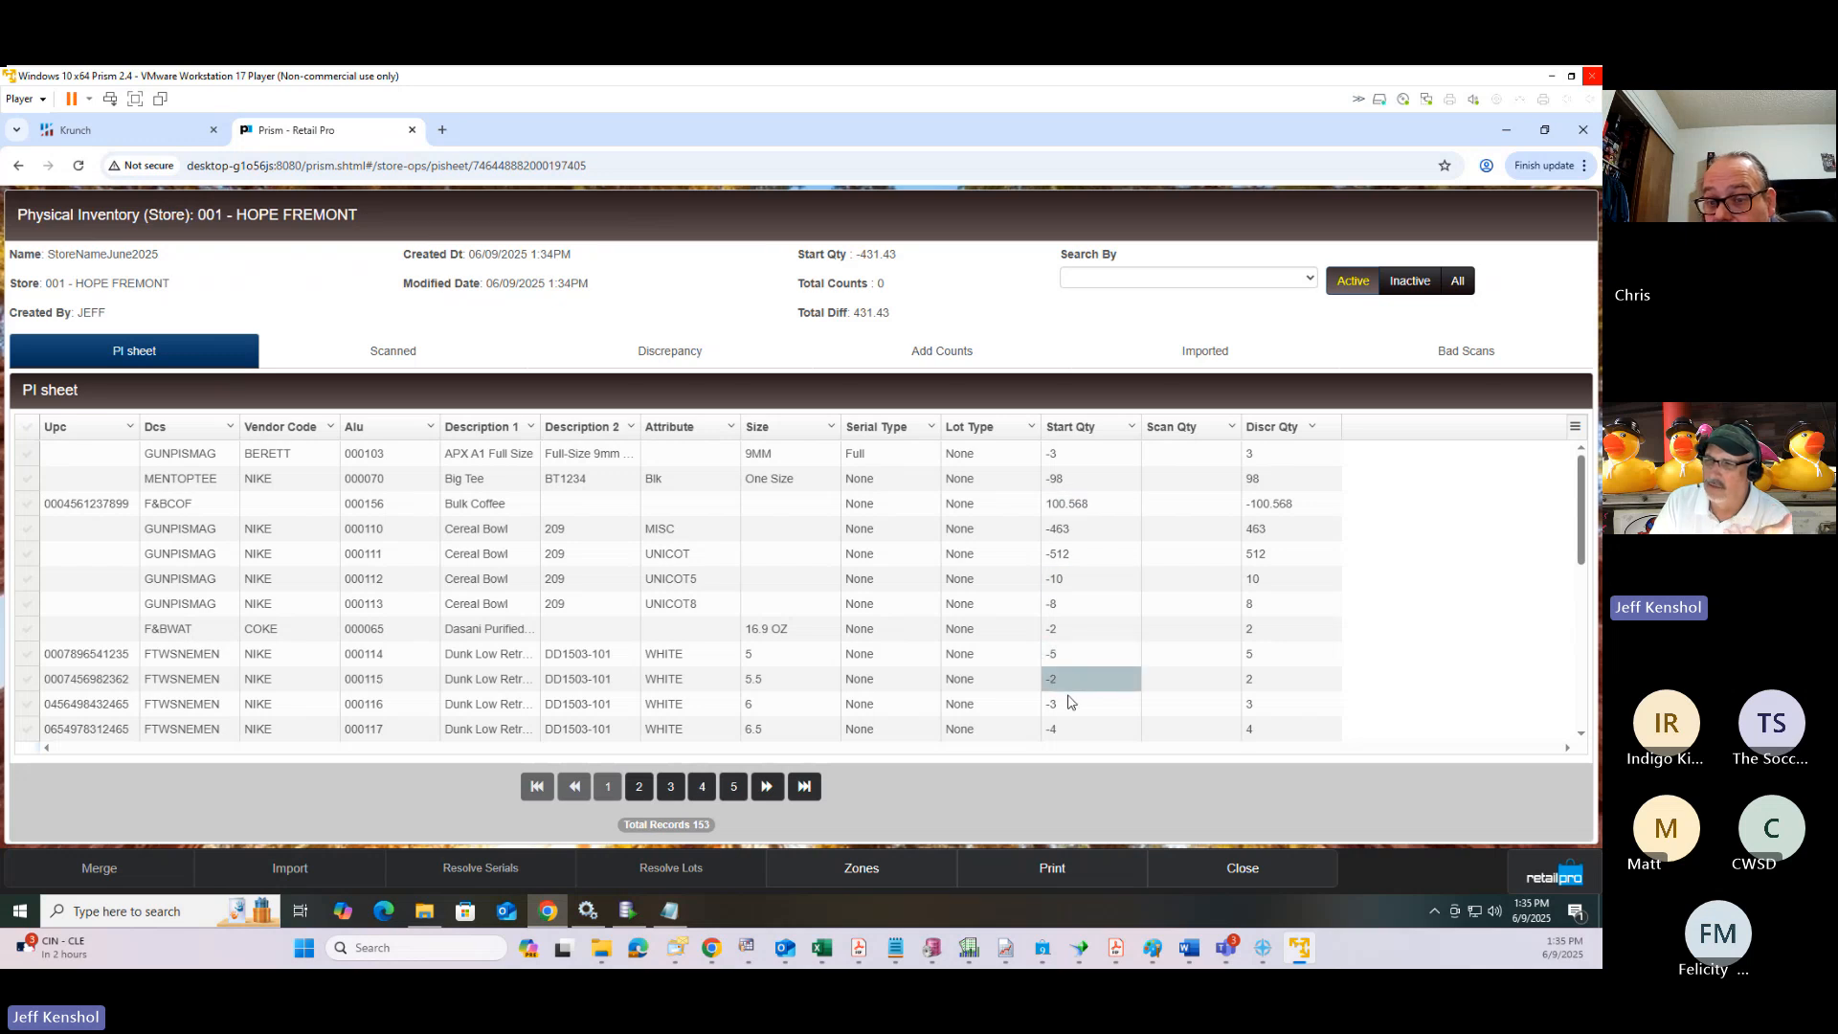
{"action": "left_click", "coordinate": [1068, 702]}
{"action": "scroll", "coordinate": [1066, 693], "scroll_direction": "down", "scroll_amount": 10}
{"action": "left_click", "coordinate": [1078, 684]}
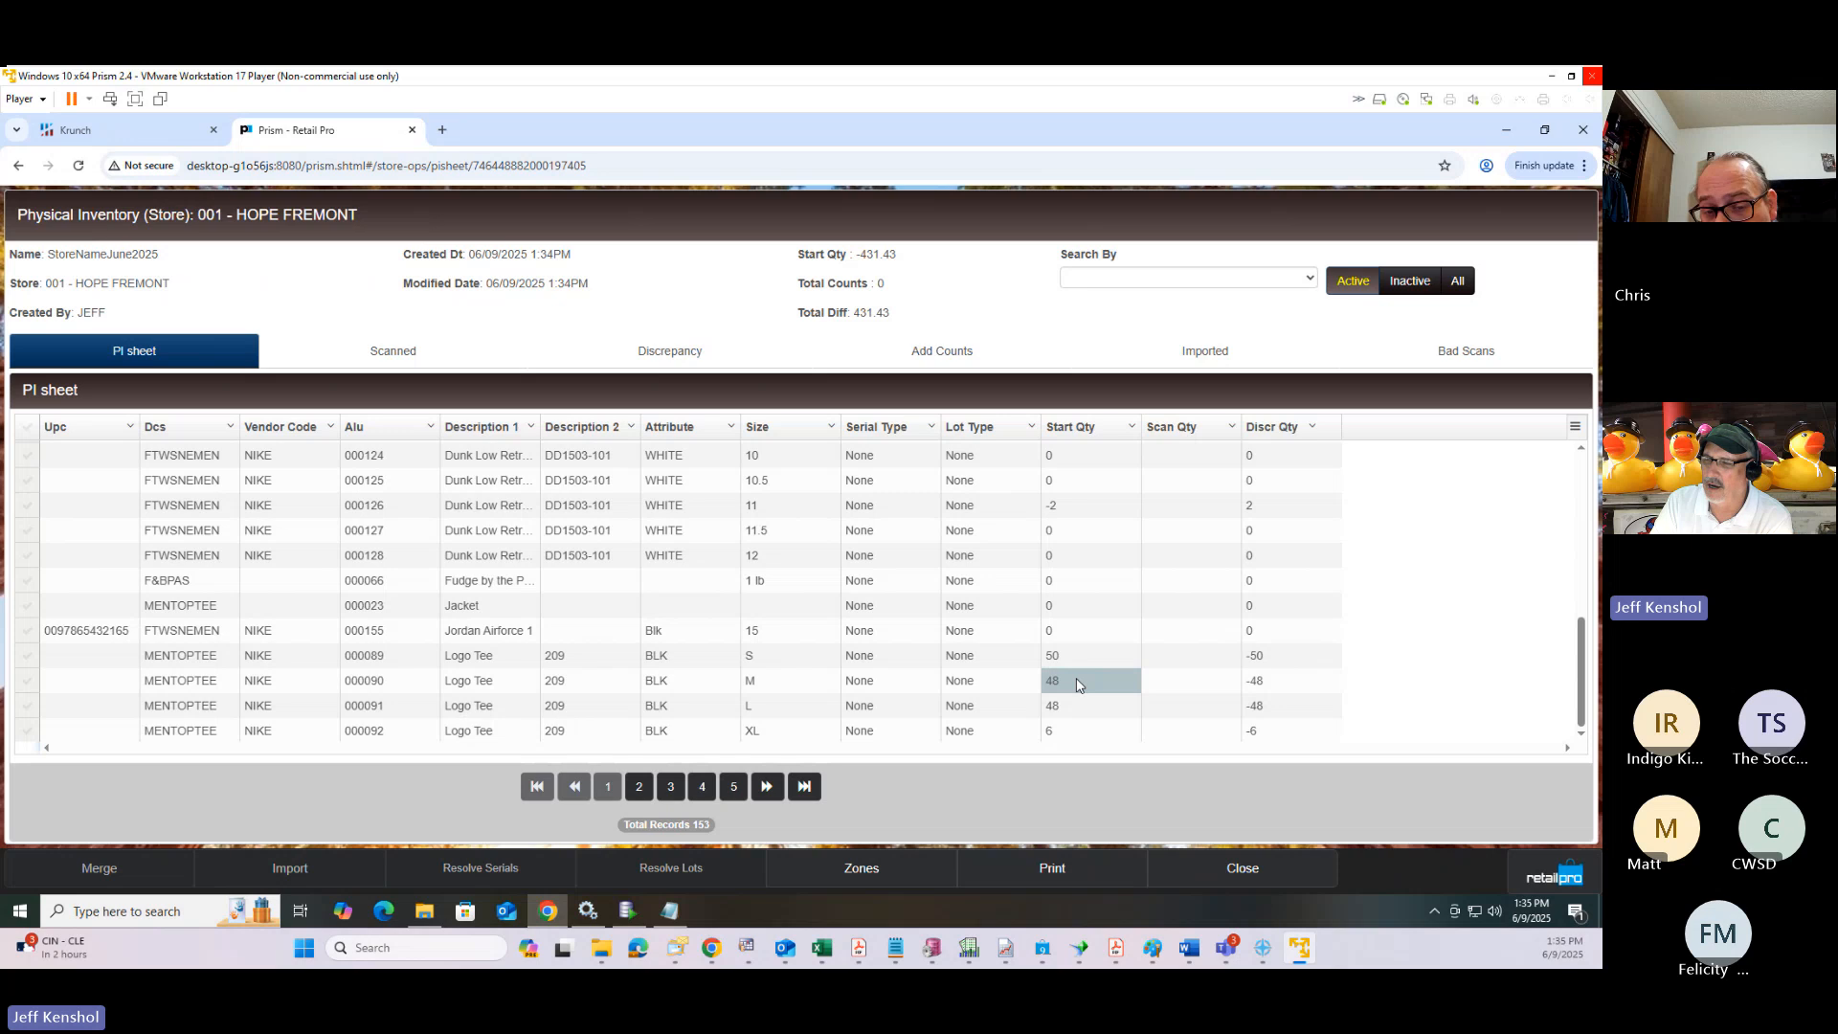
{"action": "left_click", "coordinate": [1185, 685]}
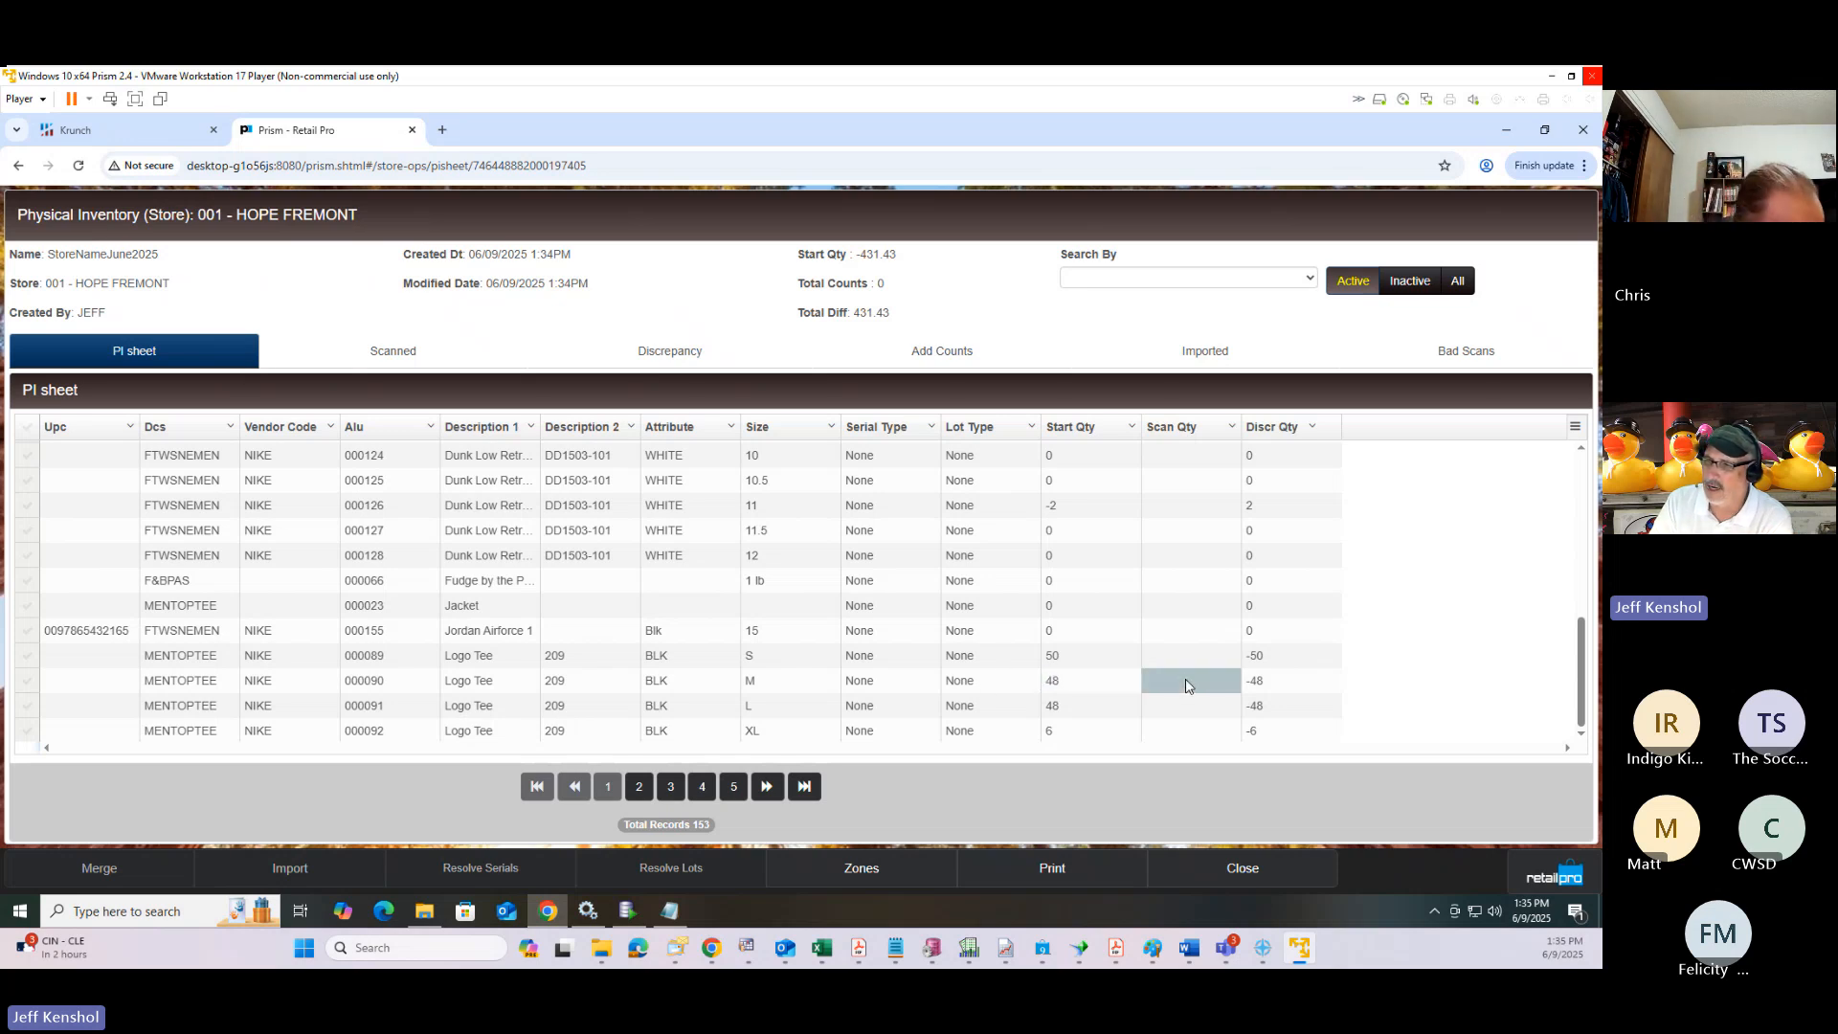
{"action": "left_click", "coordinate": [1271, 689]}
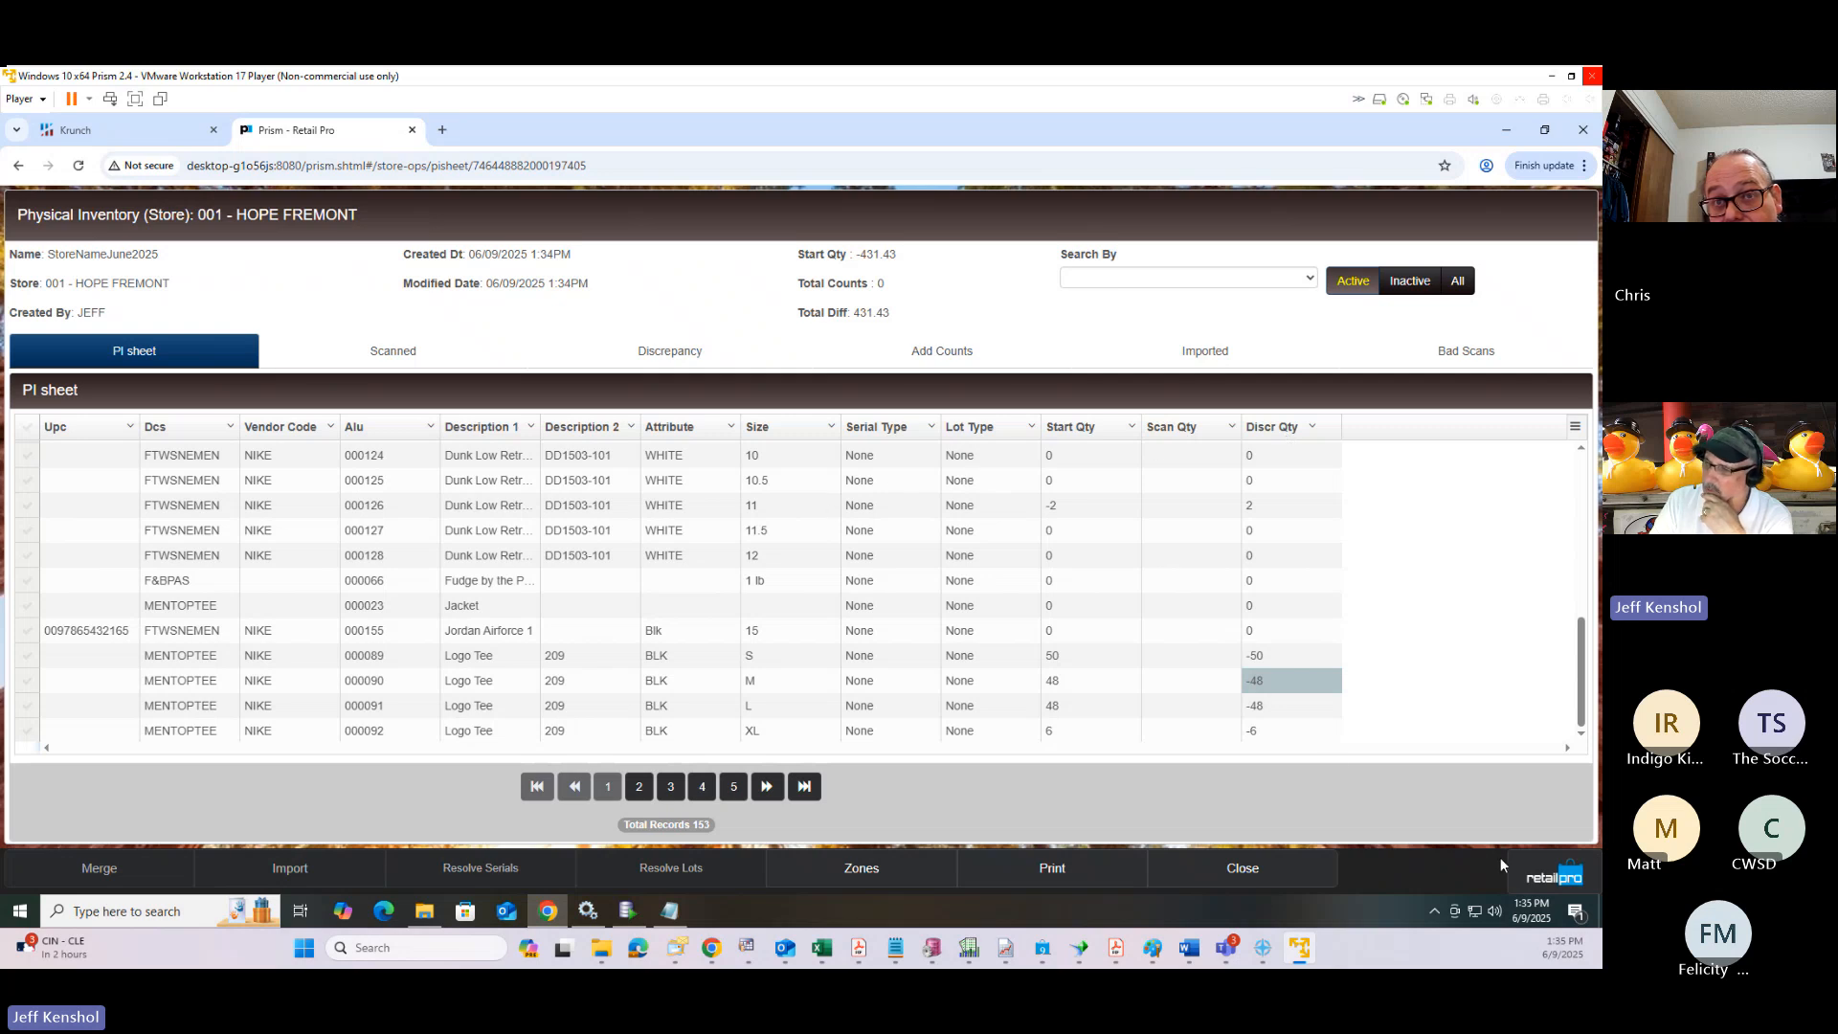
Open the PI sheet merchandise node preferences in the Administration Console for the HOPE subsidiary.
{"action": "left_click", "coordinate": [1545, 876]}
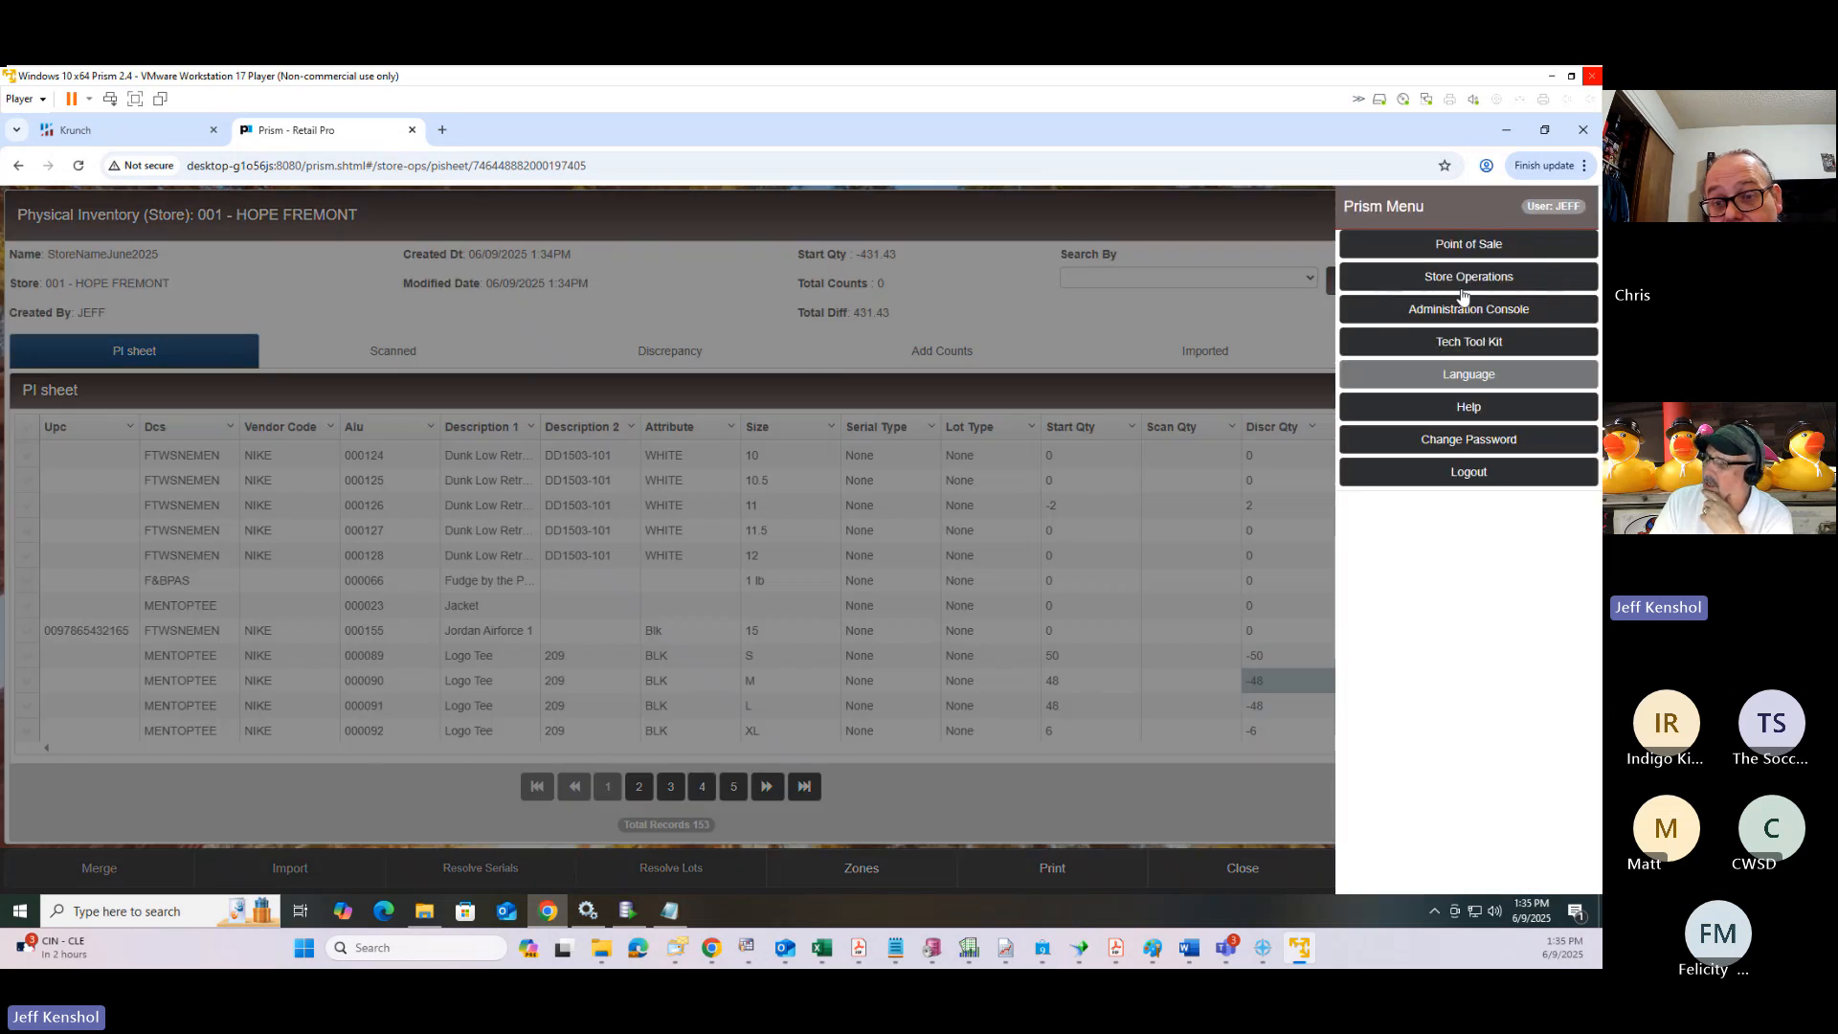
{"action": "left_click", "coordinate": [1463, 309]}
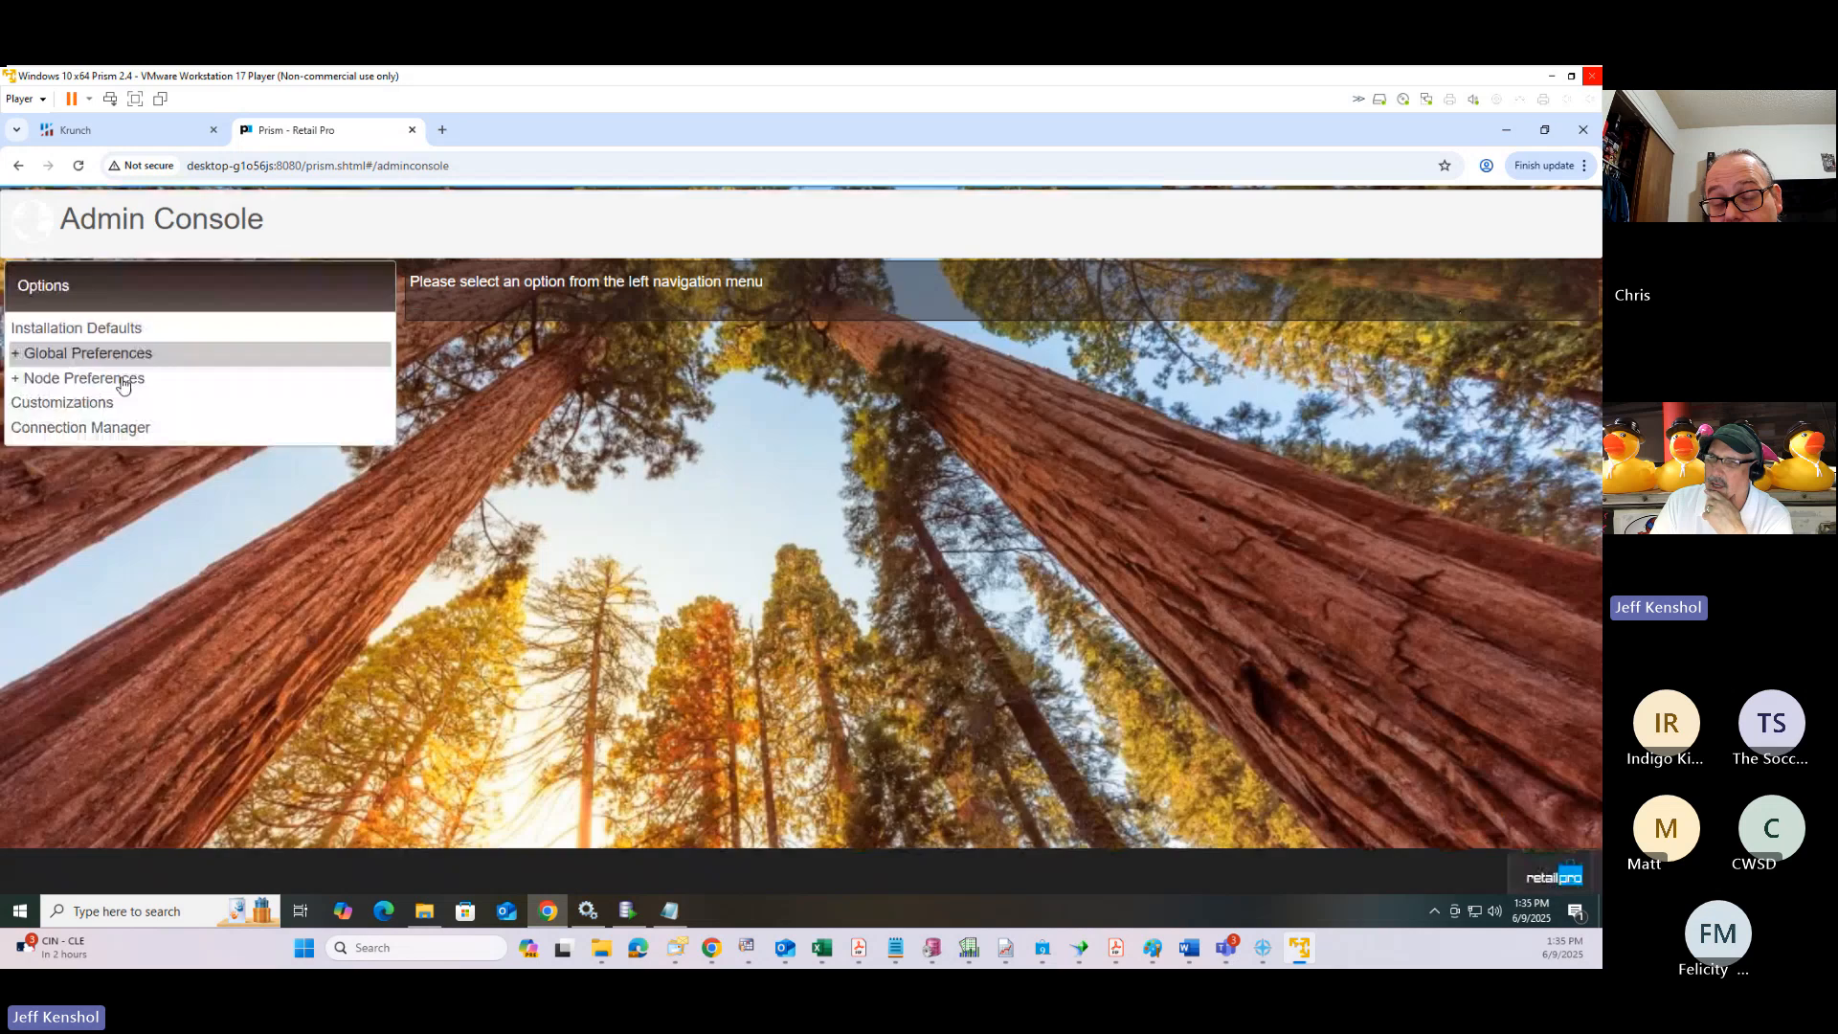
{"action": "left_click", "coordinate": [122, 380]}
{"action": "left_click", "coordinate": [76, 402]}
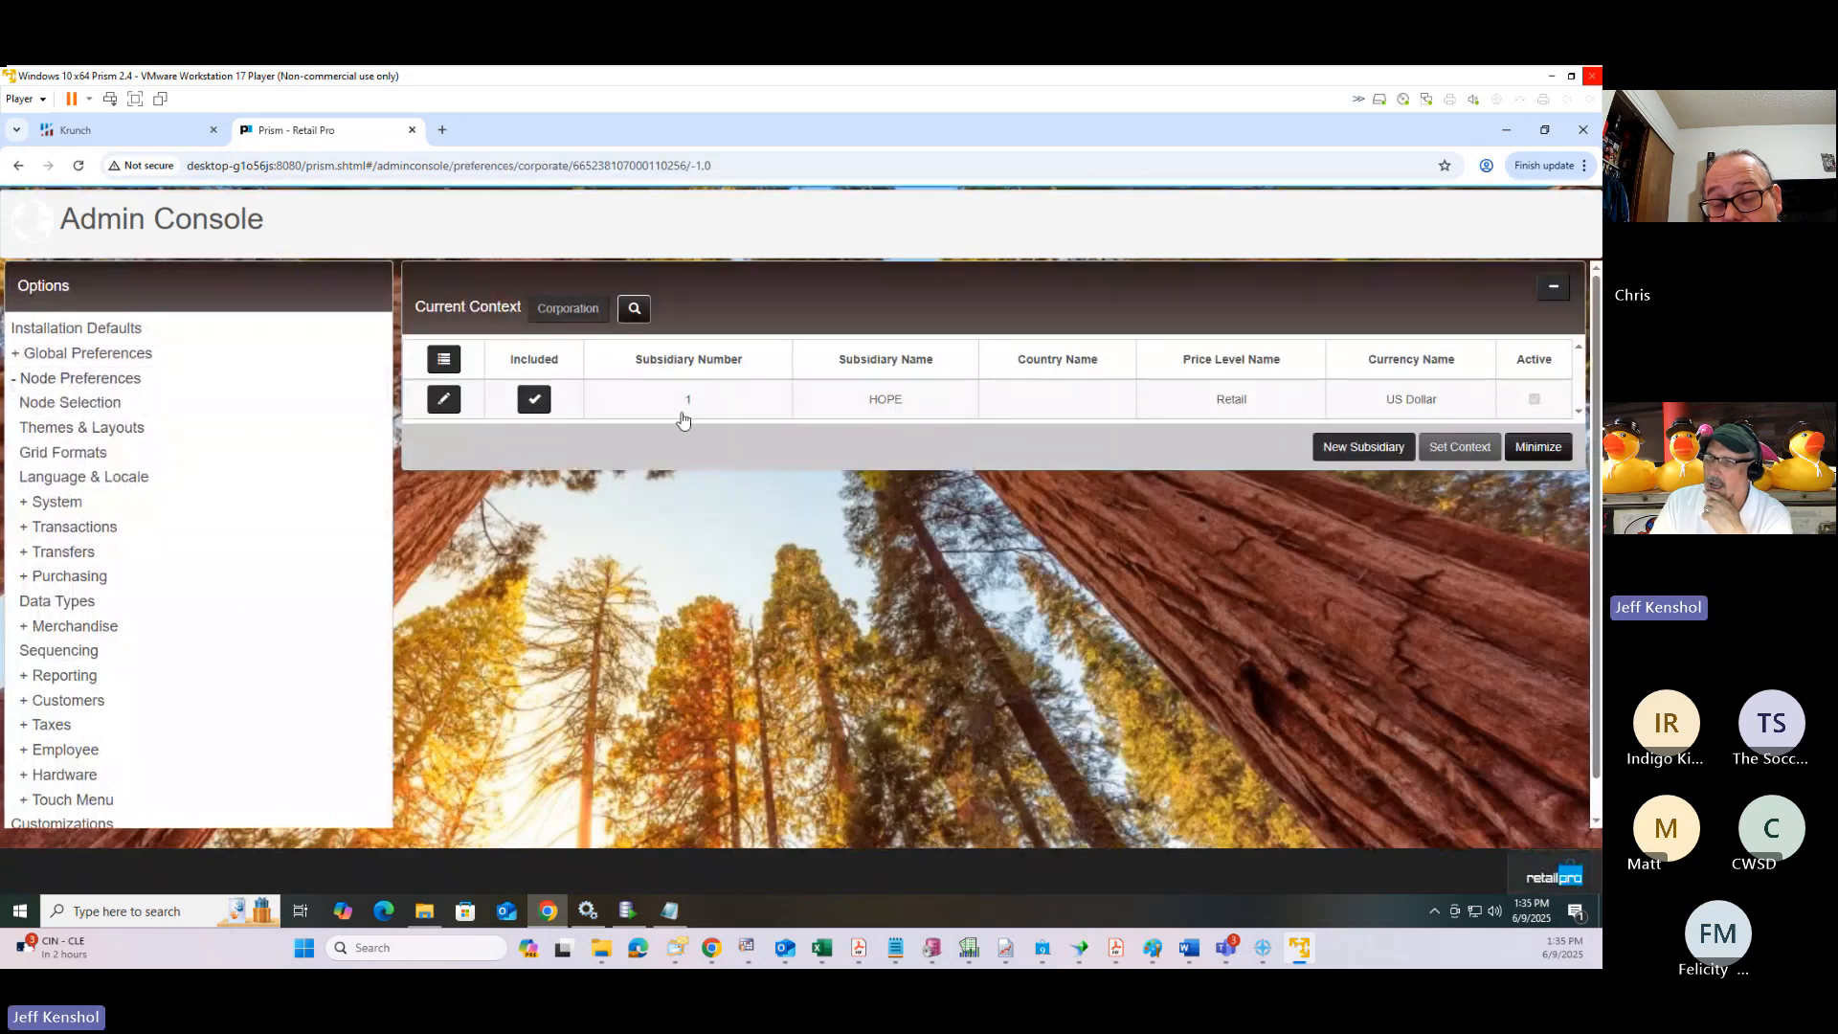
{"action": "double_click", "coordinate": [682, 417]}
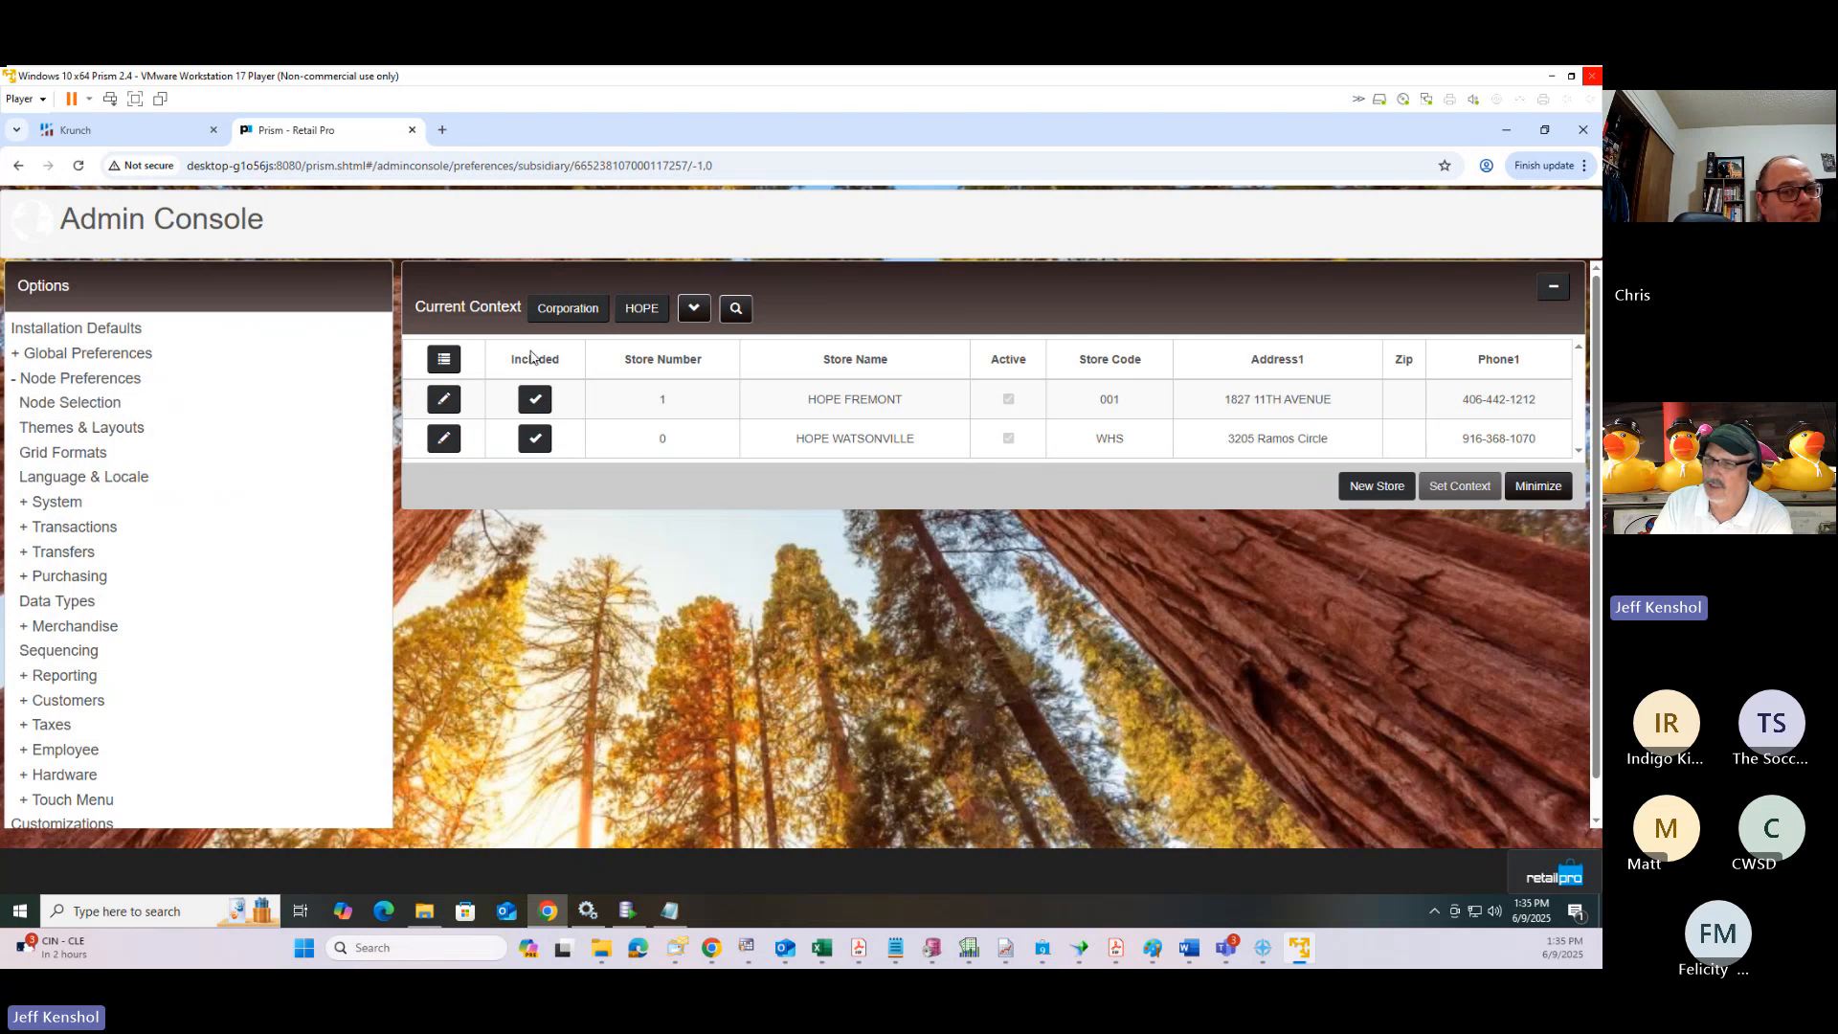
{"action": "left_click", "coordinate": [1553, 287]}
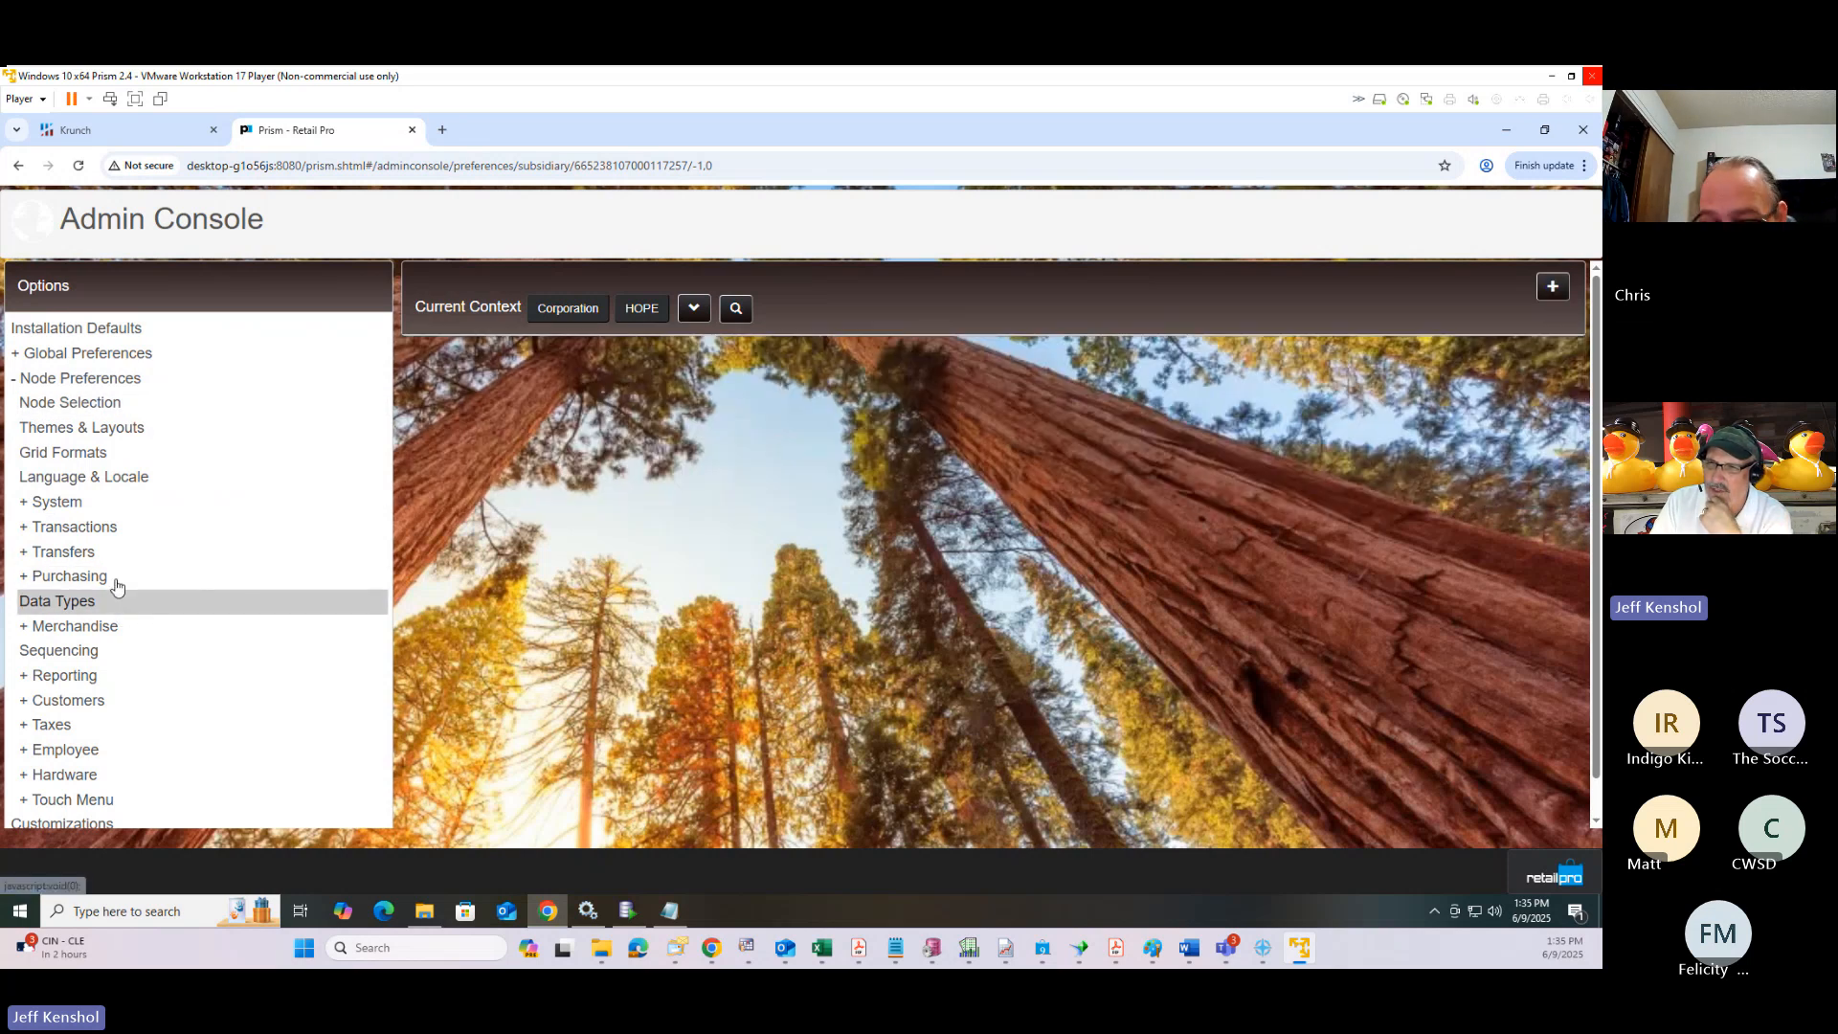
{"action": "left_click", "coordinate": [78, 634]}
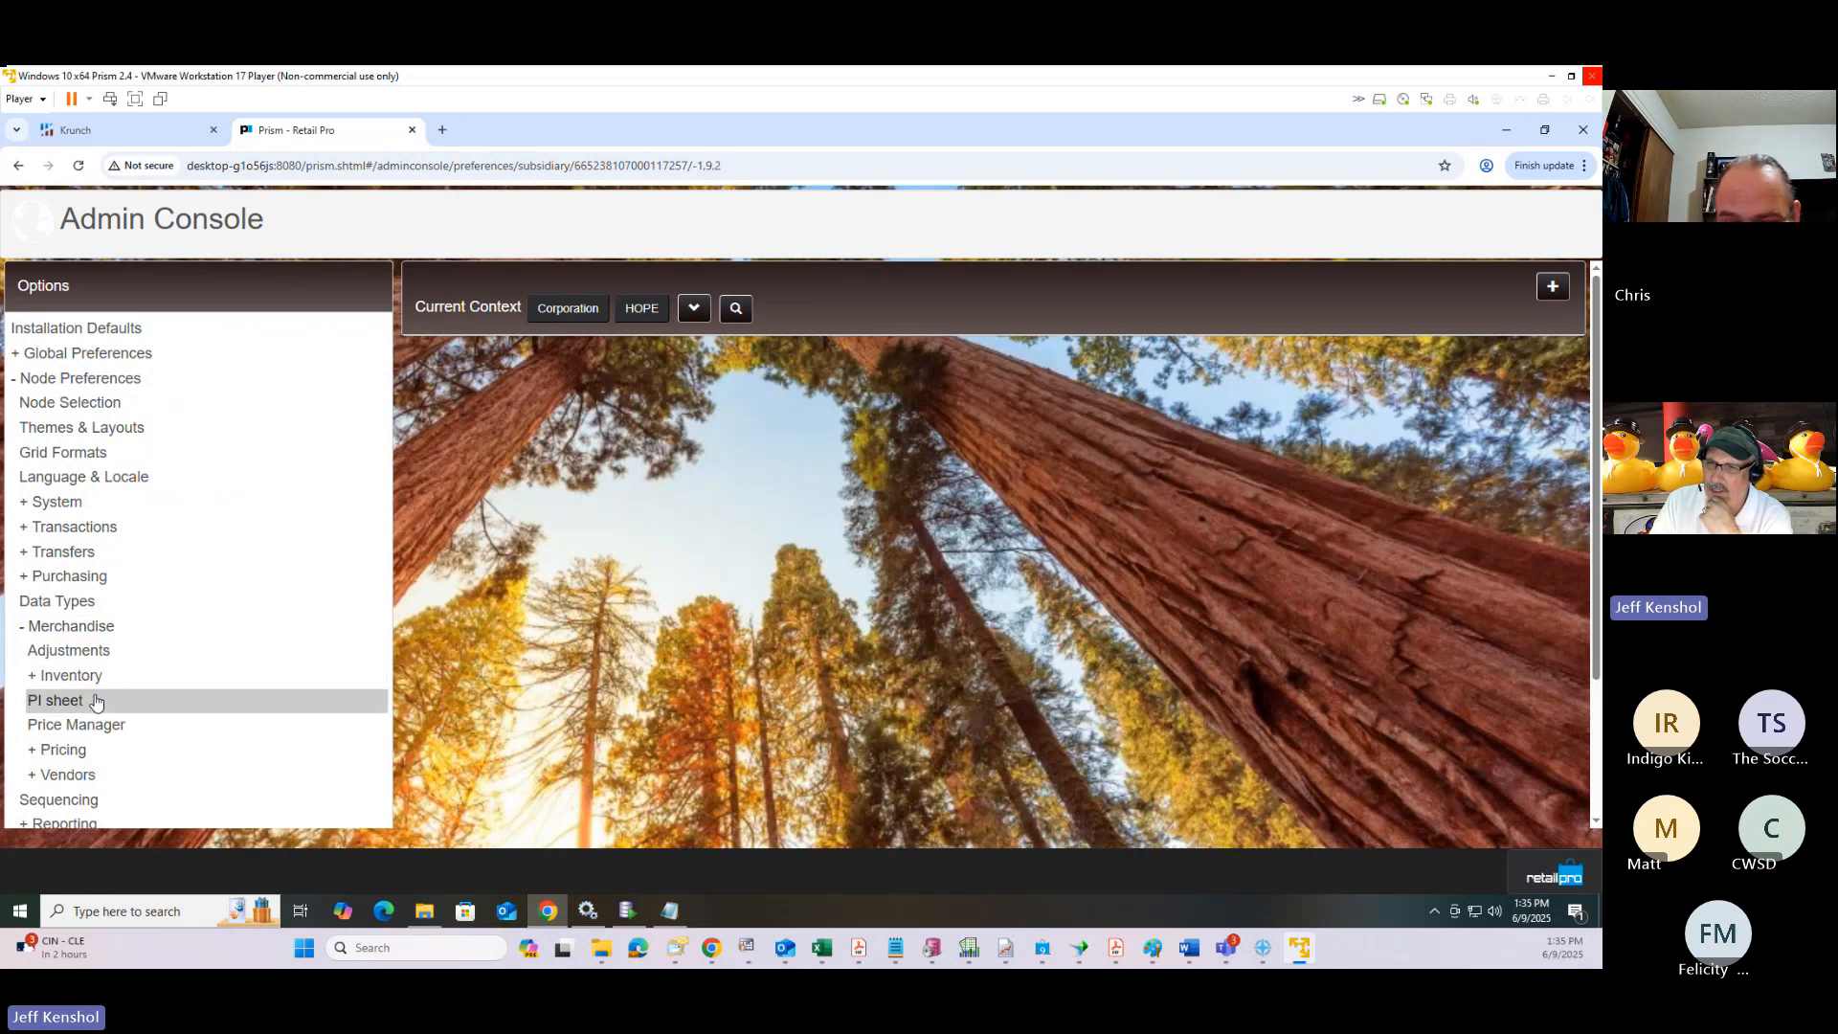
{"action": "left_click", "coordinate": [95, 702]}
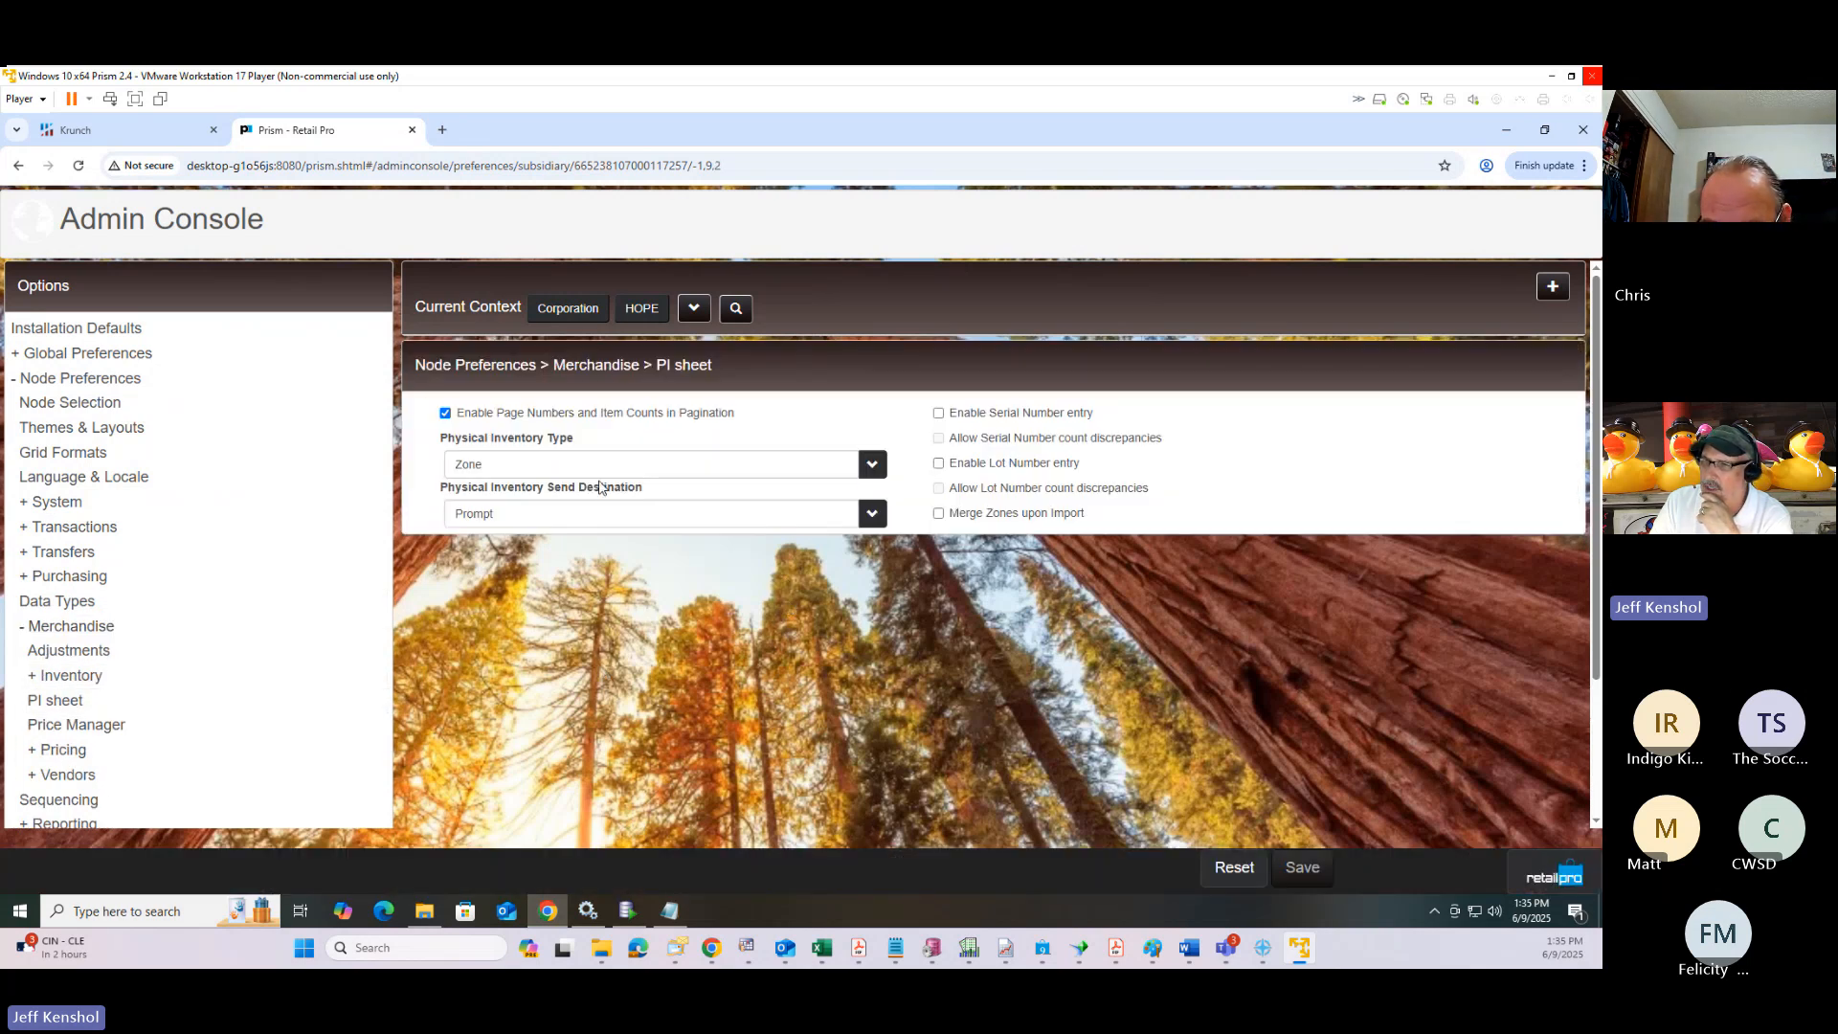
Set the Physical Inventory Type to Zone and save the preferences.
{"action": "left_click", "coordinate": [531, 469]}
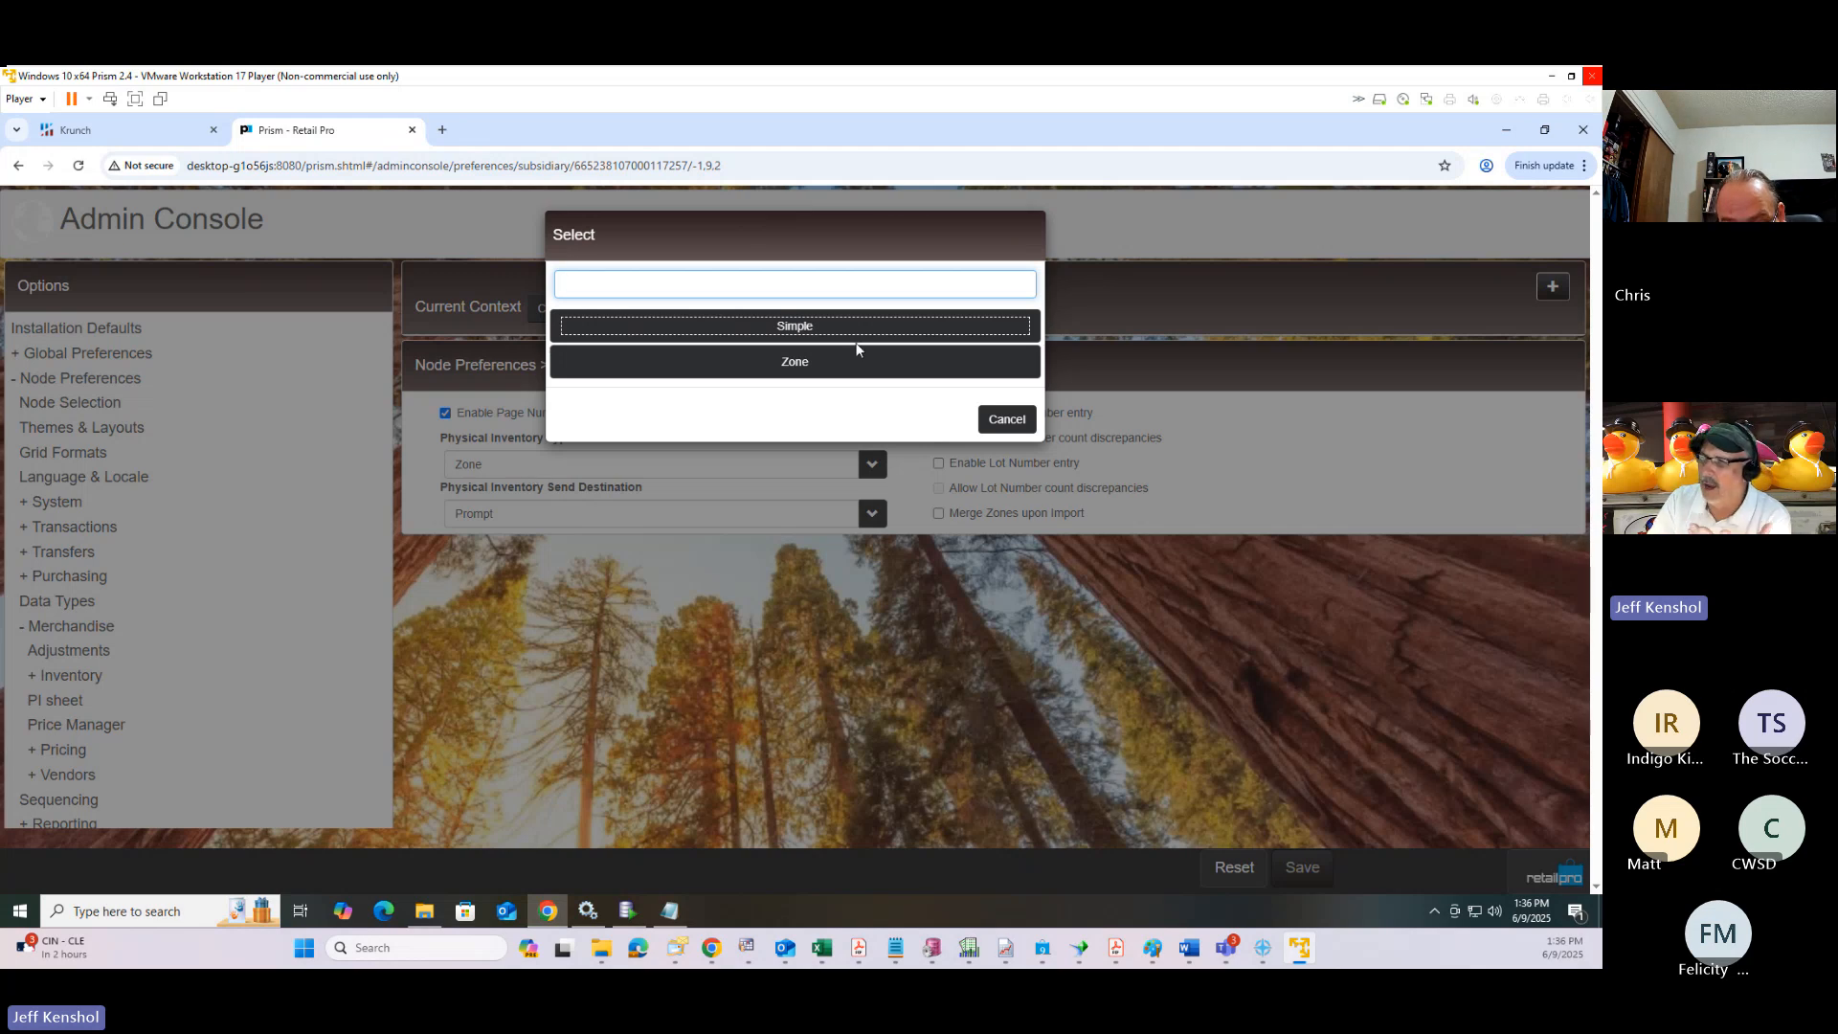
{"action": "left_click", "coordinate": [843, 365]}
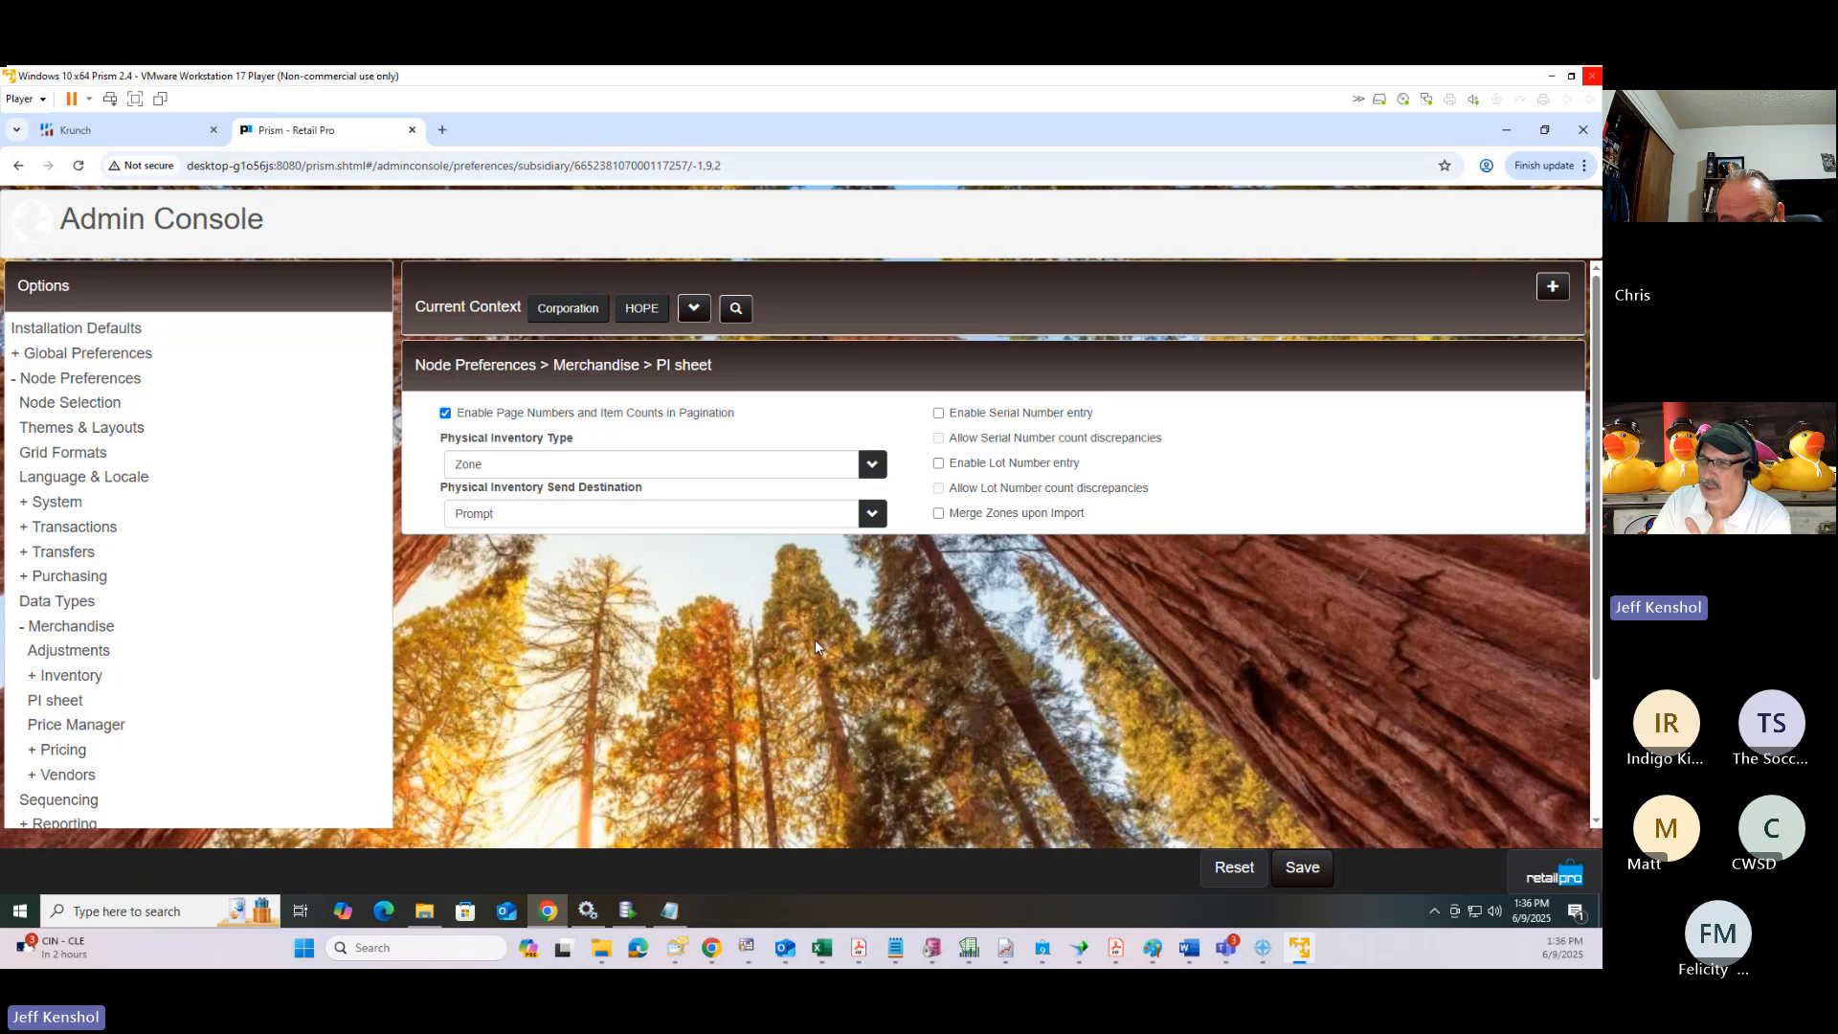
{"action": "left_click", "coordinate": [1301, 867]}
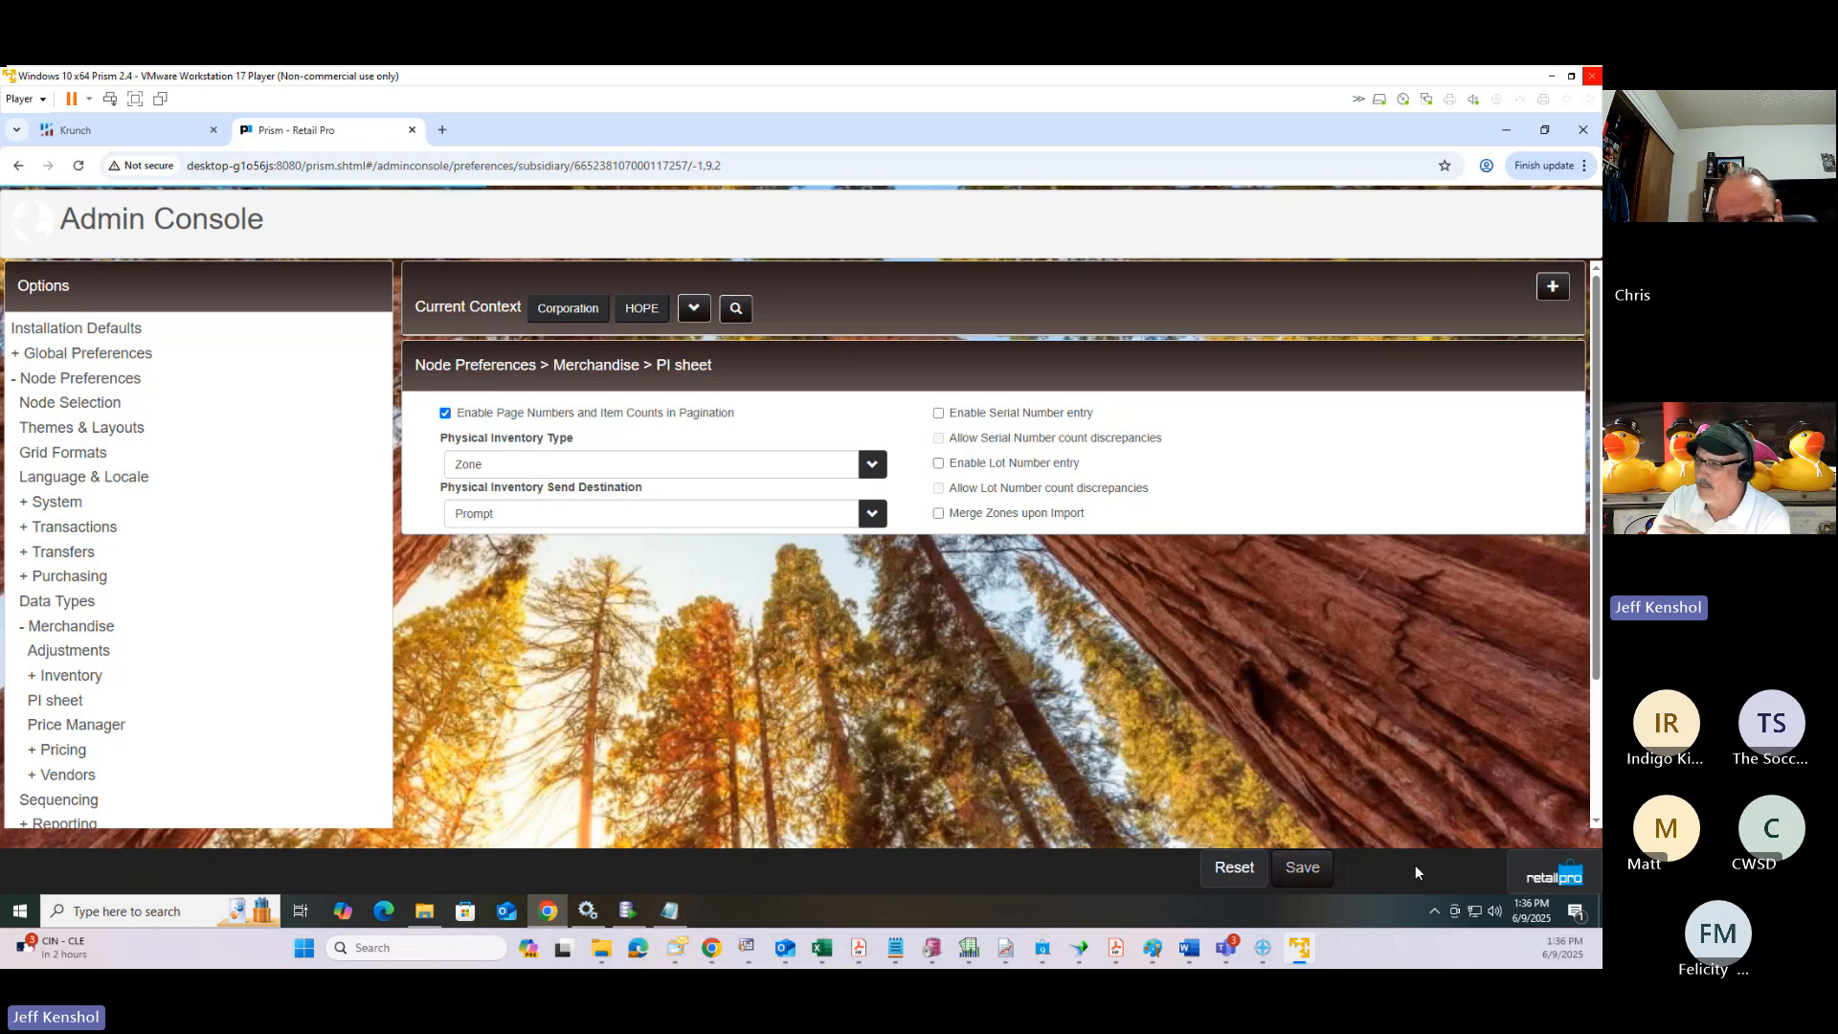
Reopen the StoreNameJune2025 PI sheet from Store Operations and start a new zone in its zone list.
{"action": "left_click", "coordinate": [1531, 875]}
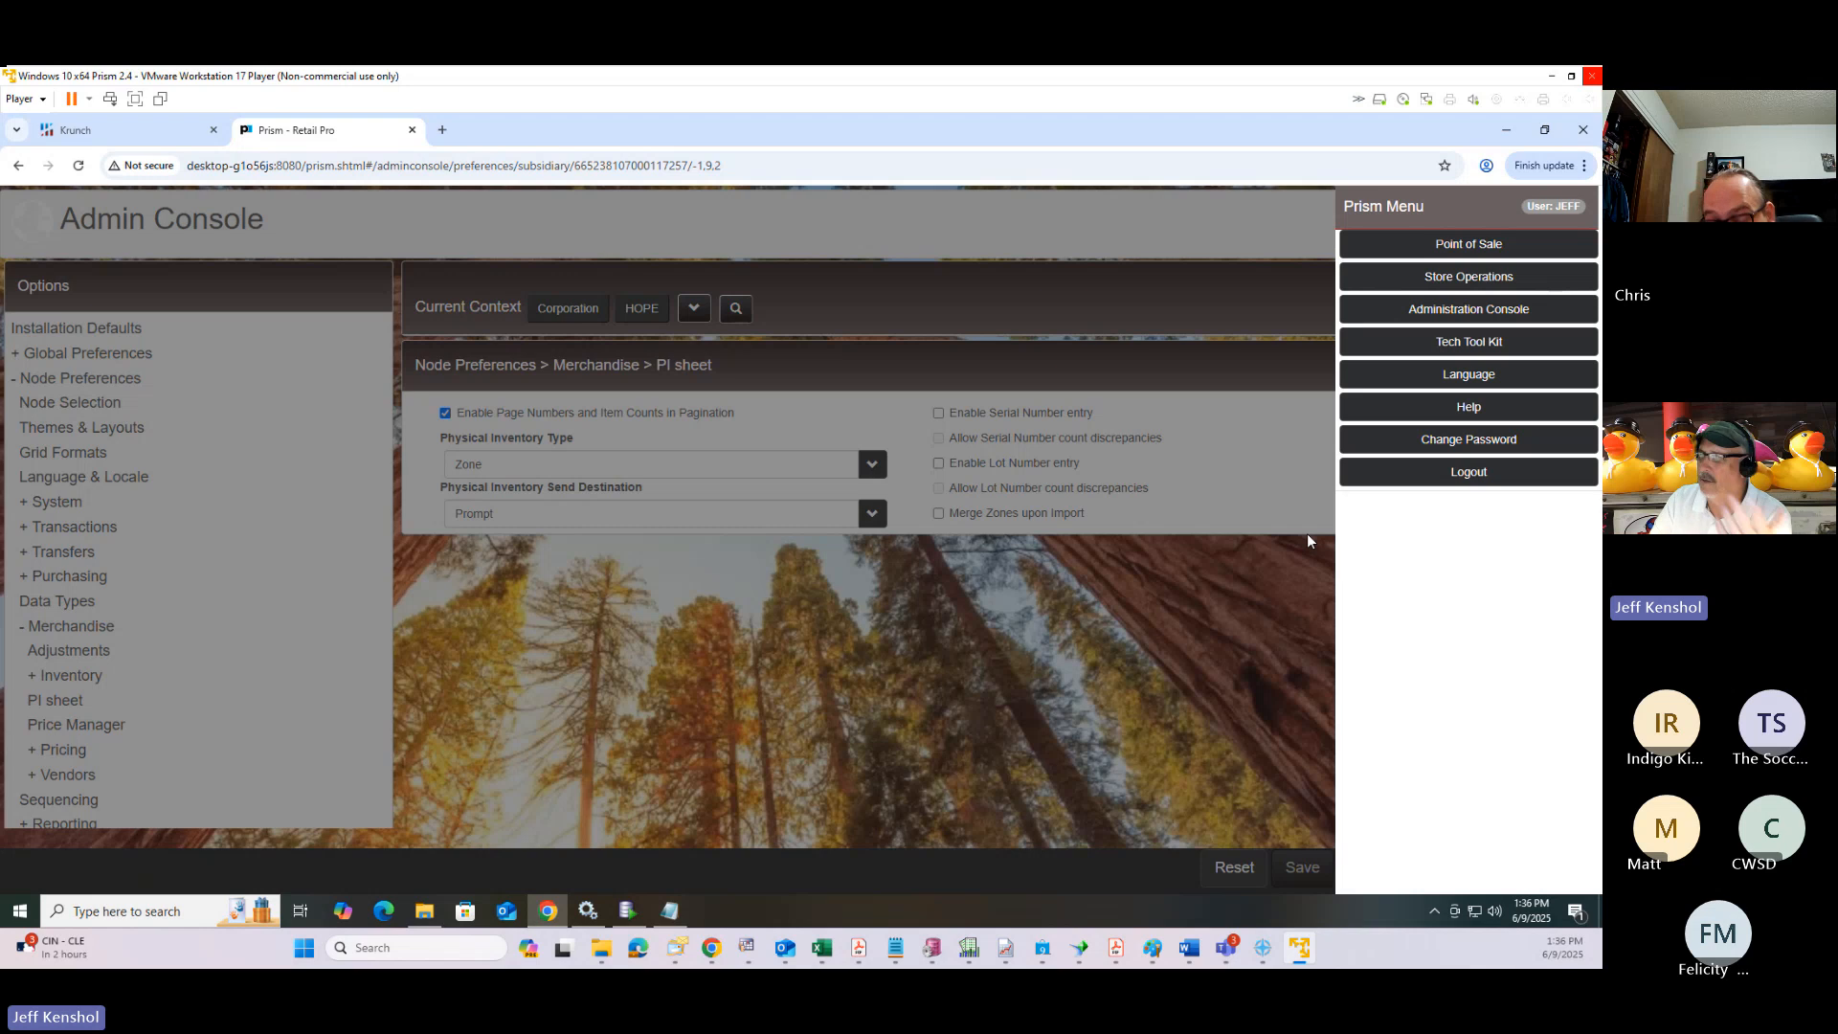
{"action": "left_click", "coordinate": [1469, 277]}
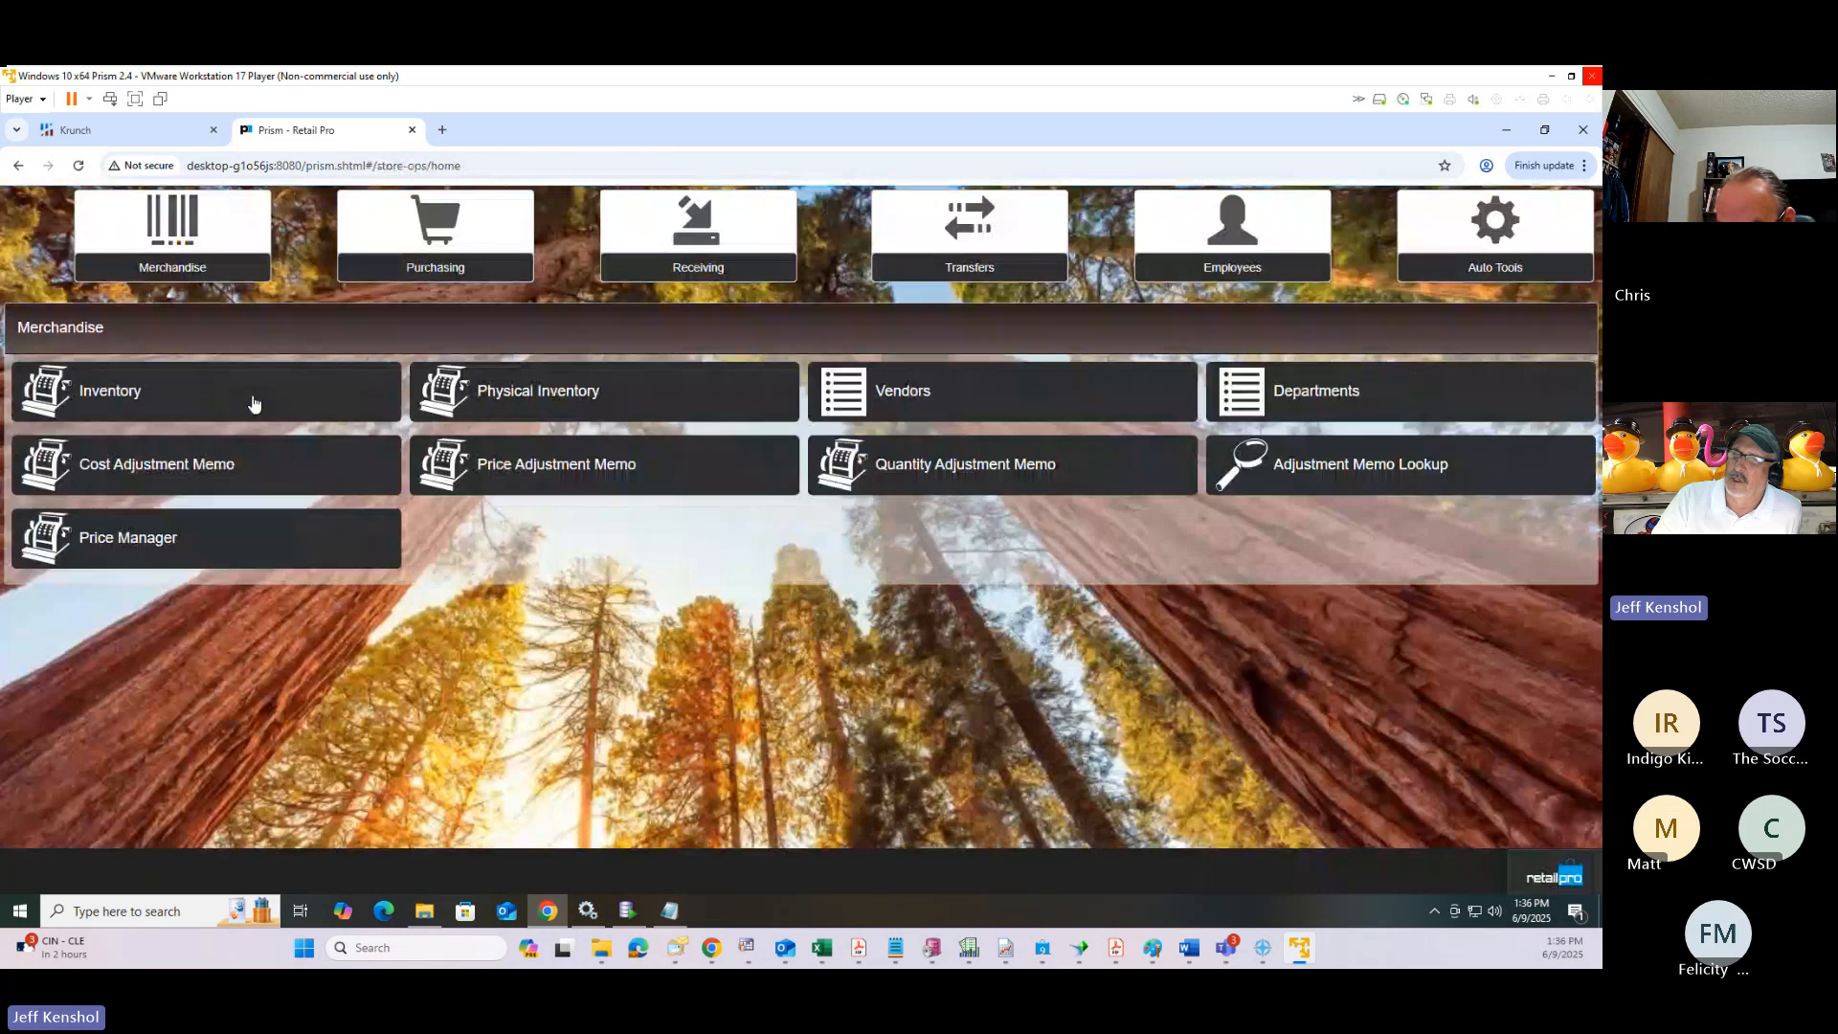
{"action": "left_click", "coordinate": [460, 405]}
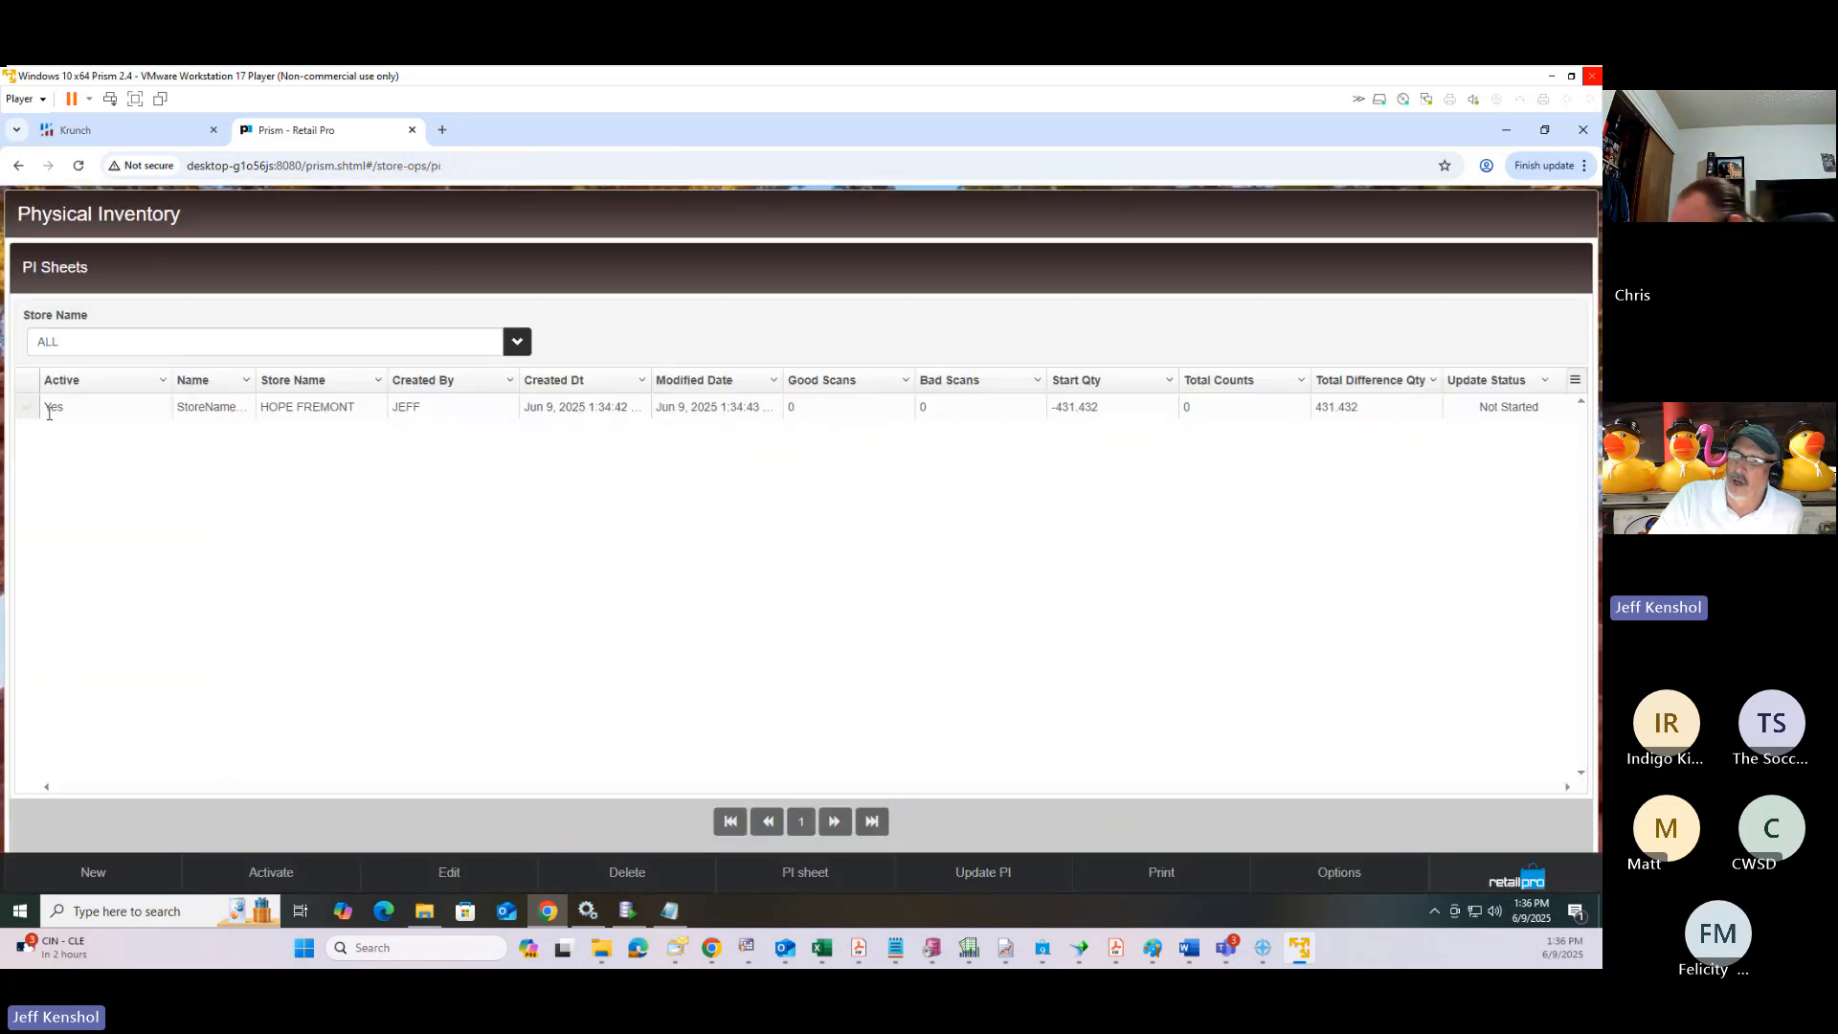
{"action": "left_click", "coordinate": [49, 409]}
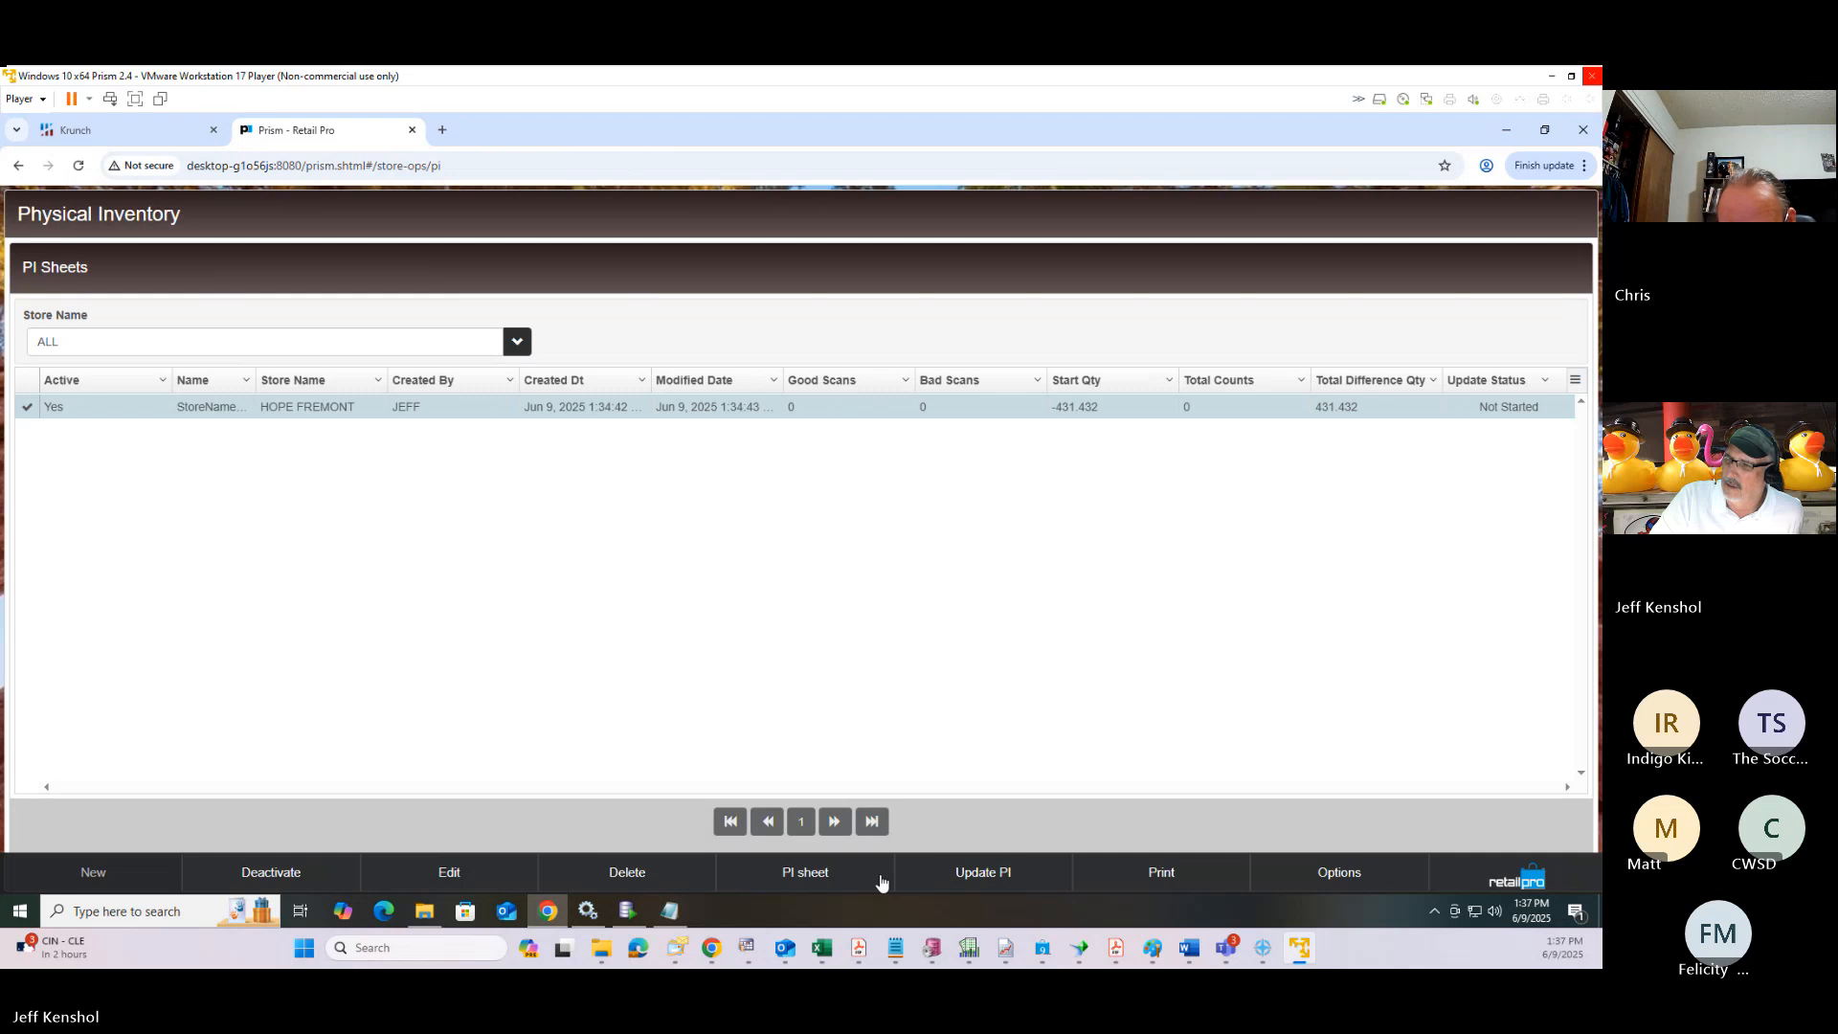
{"action": "left_click", "coordinate": [811, 873]}
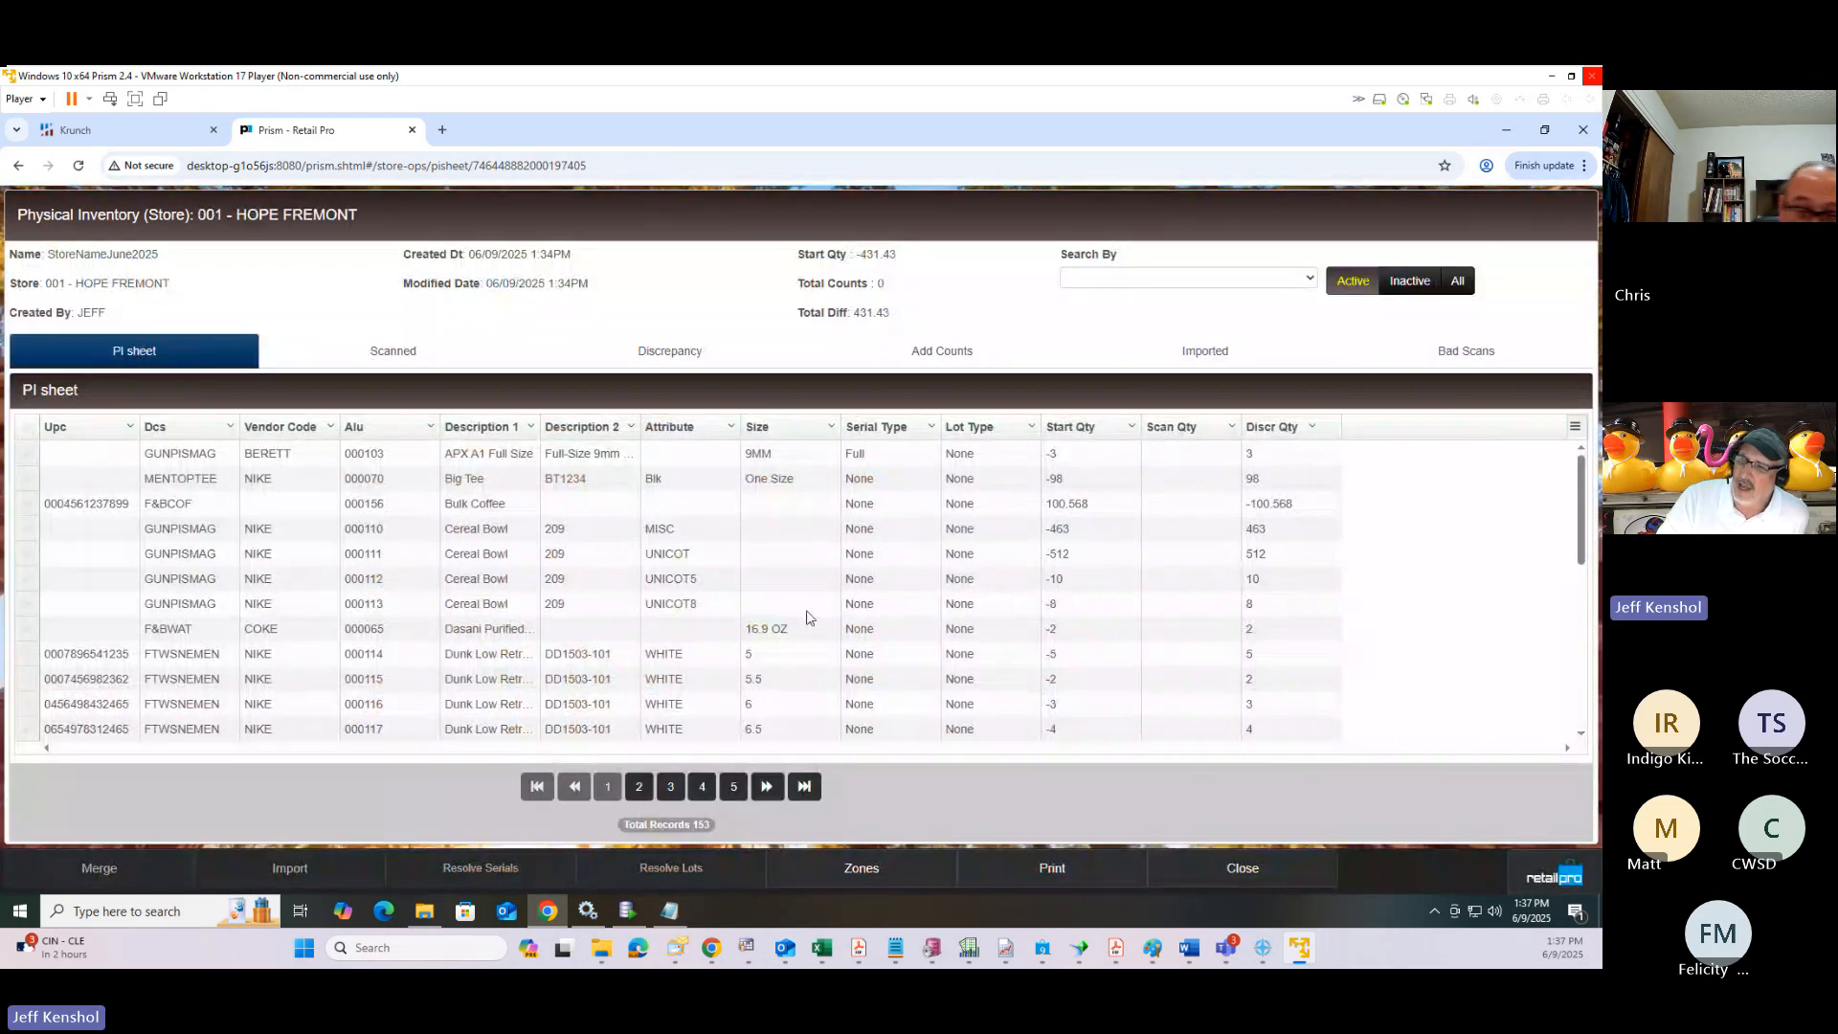
{"action": "left_click", "coordinate": [862, 868]}
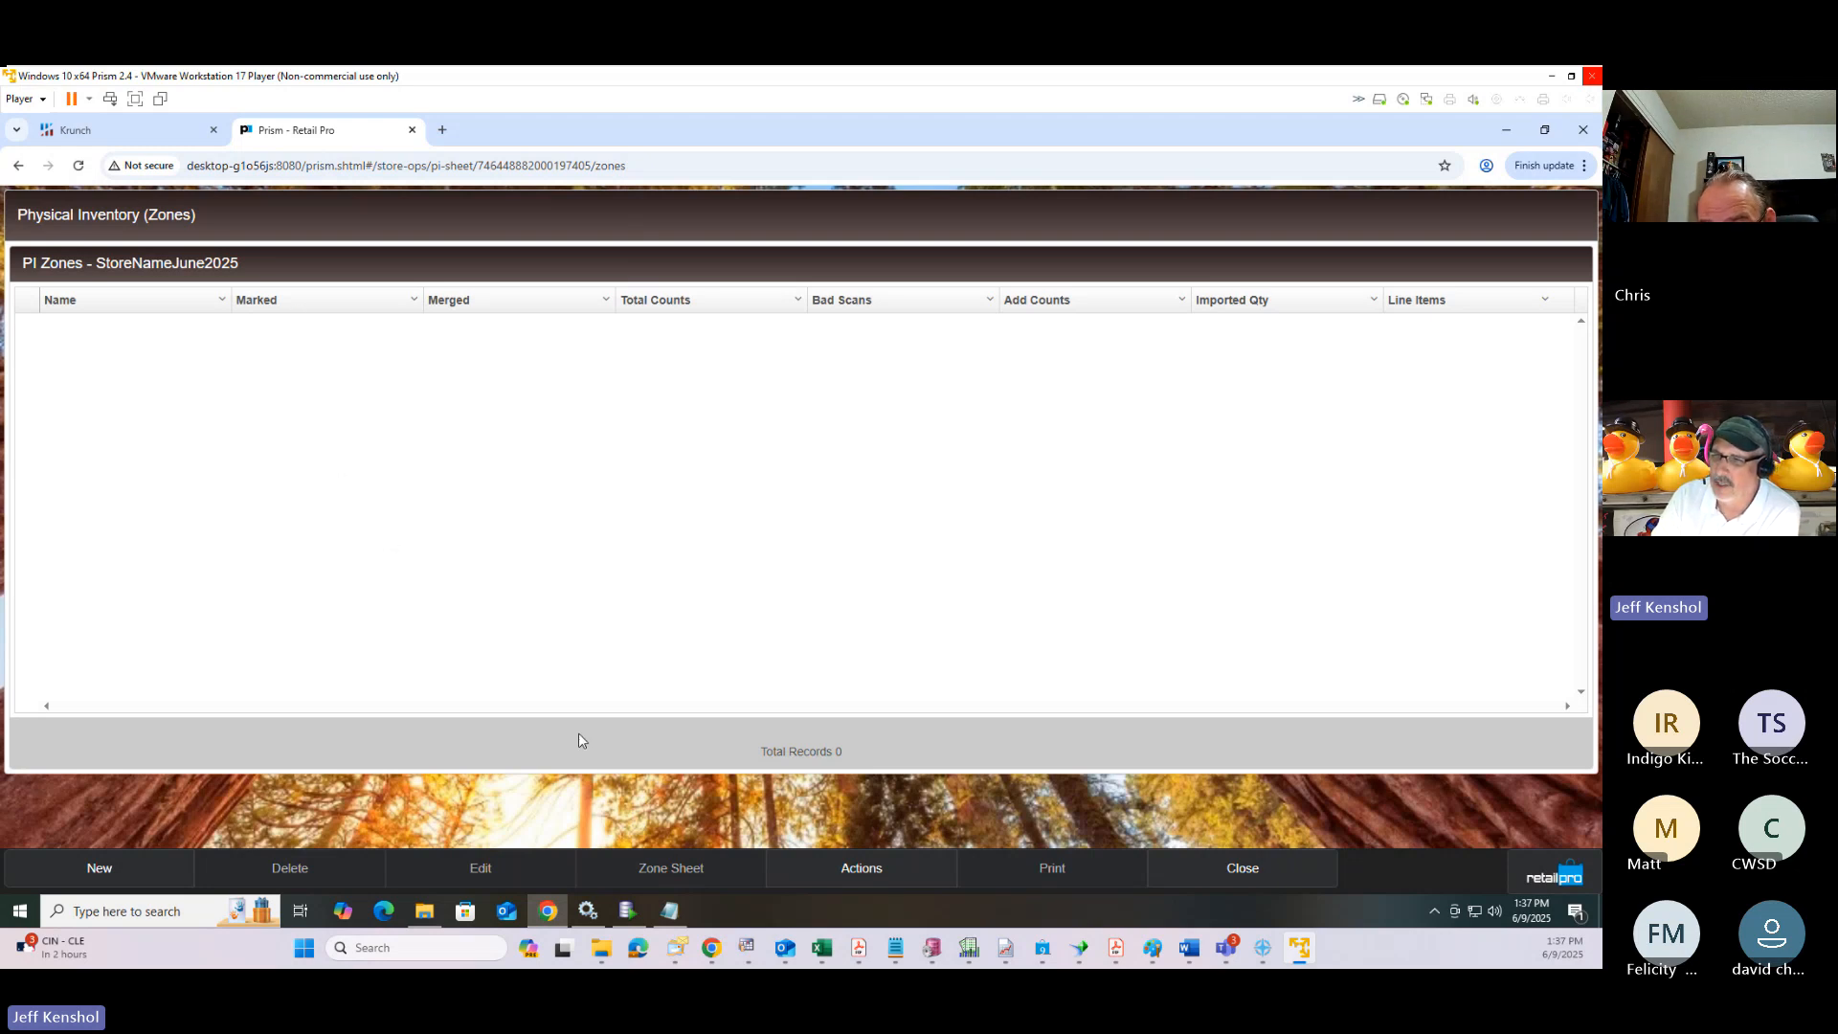
{"action": "left_click", "coordinate": [135, 870]}
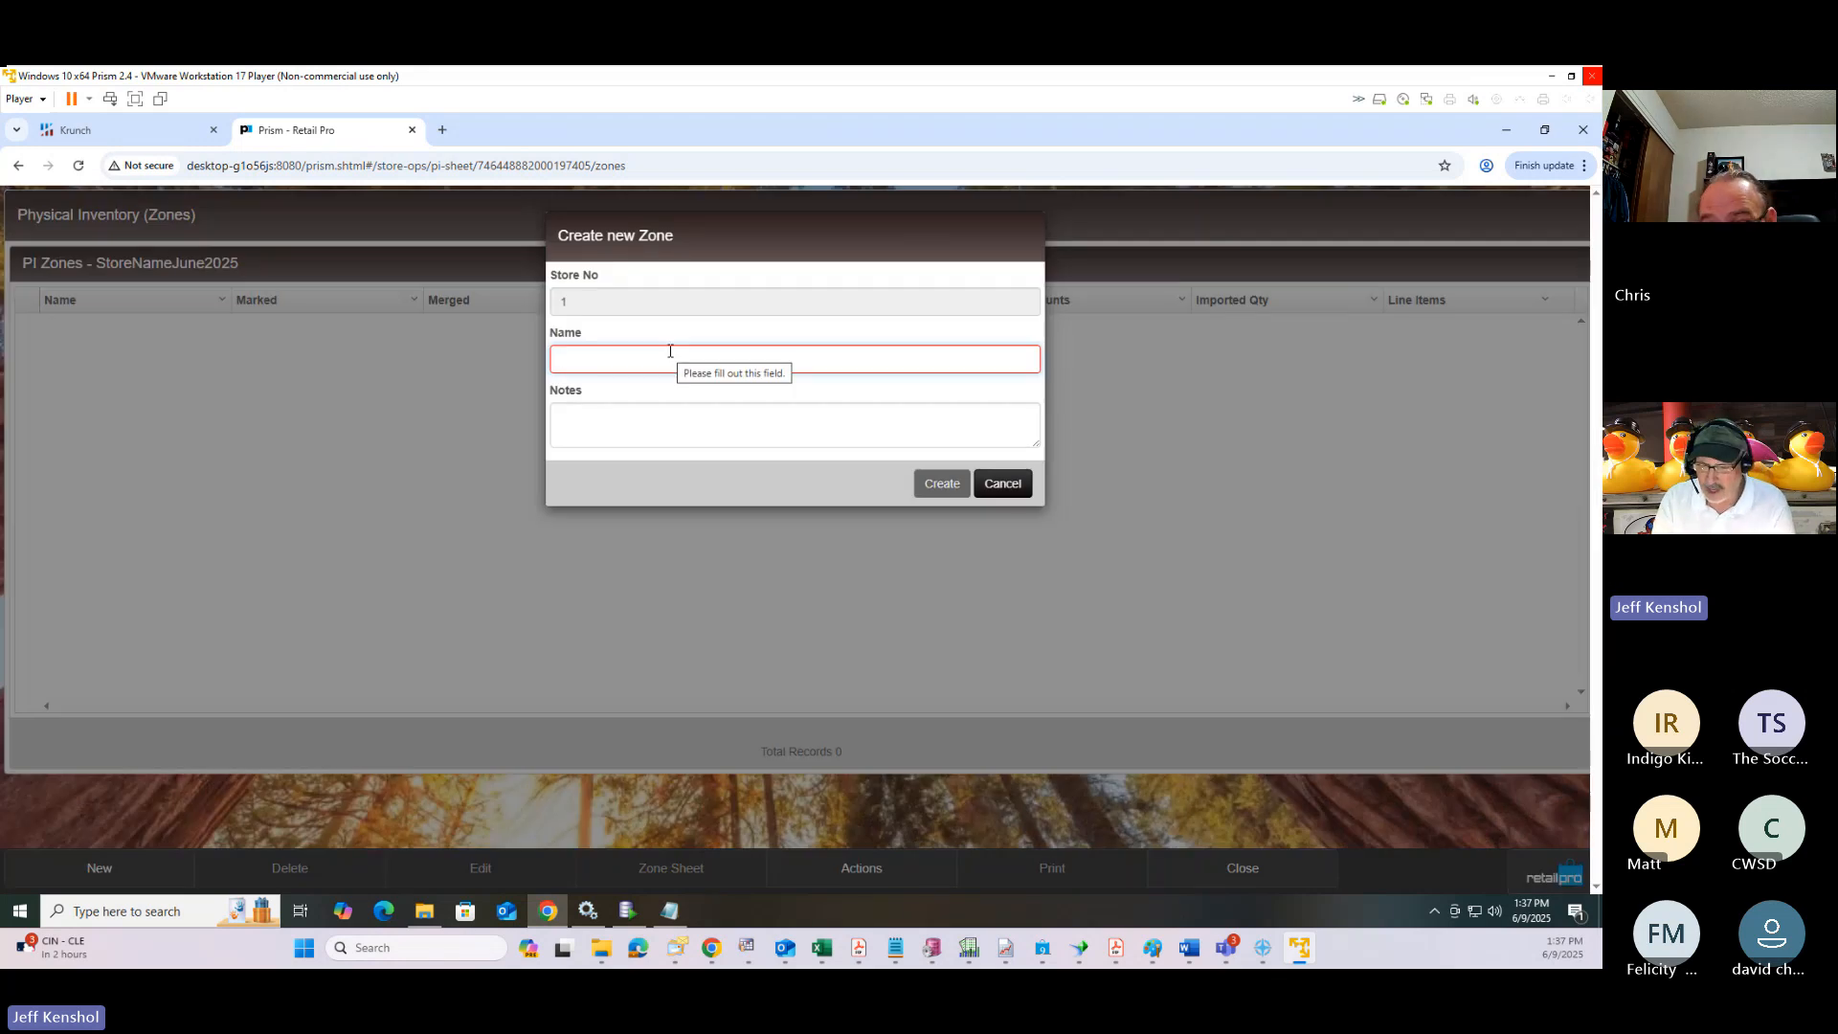
{"action": "type", "text": "1234567890123456"}
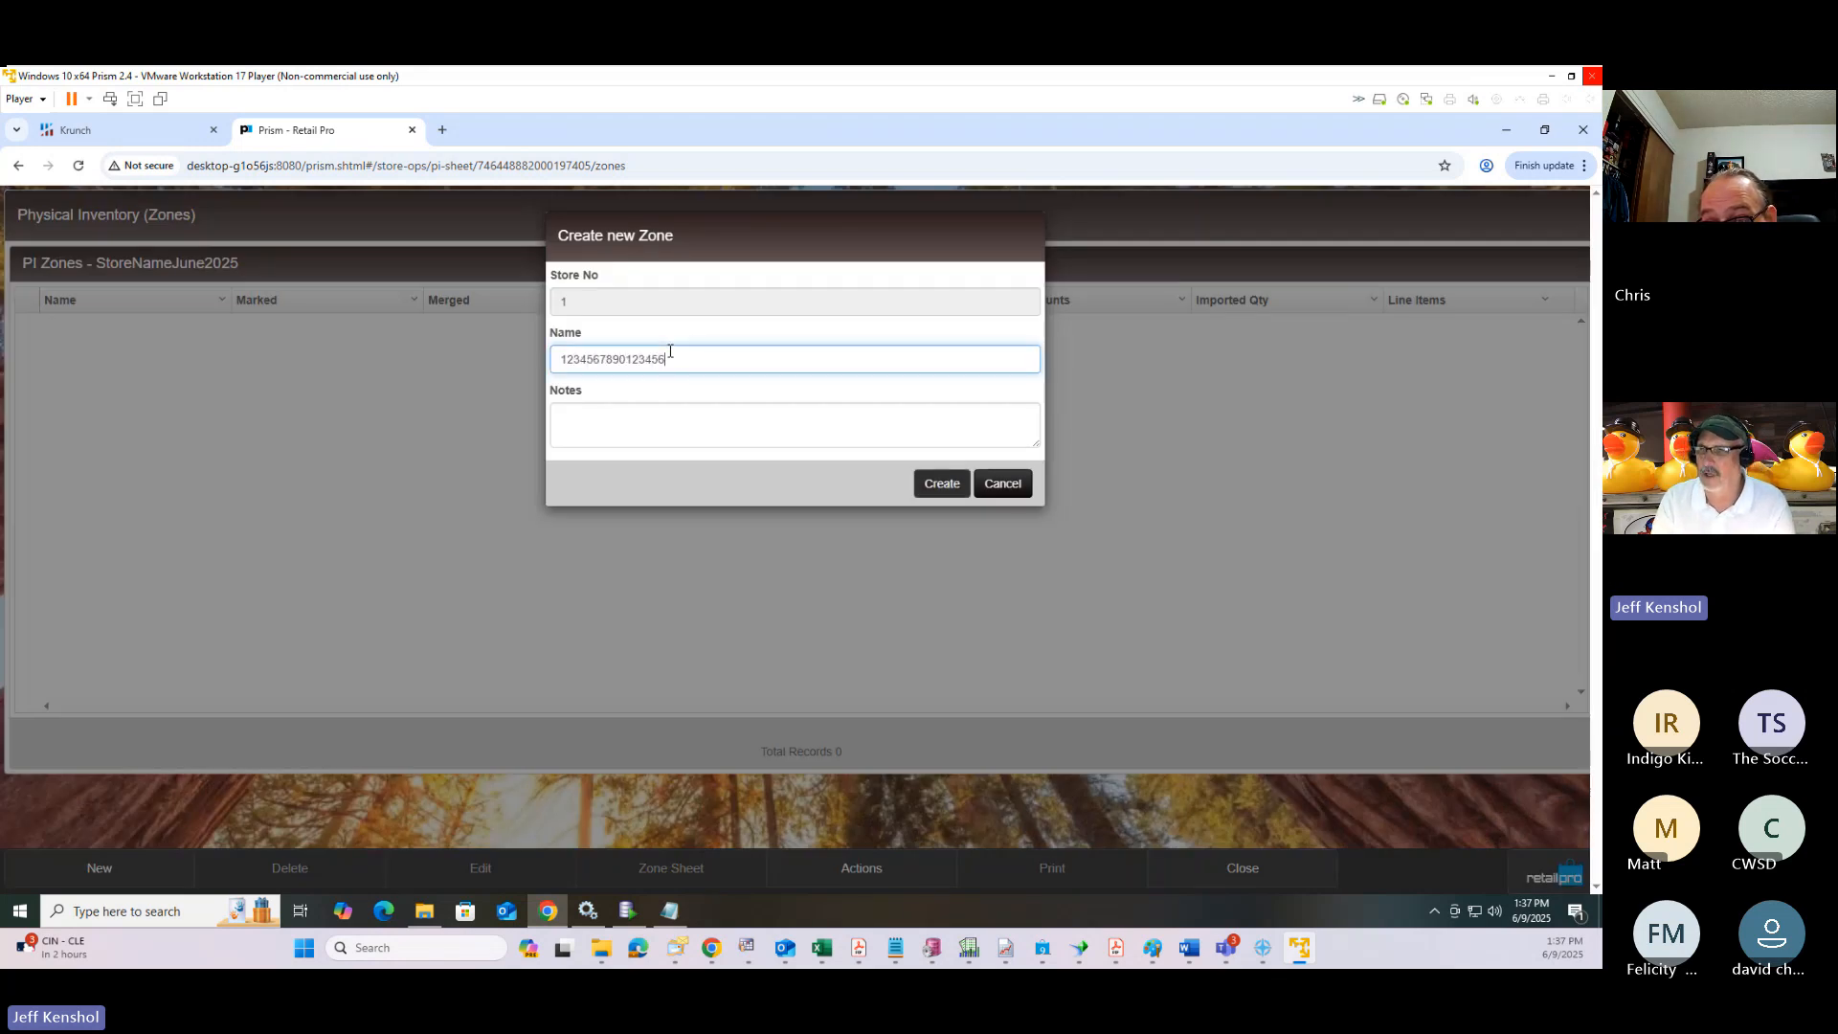
{"action": "type", "text": "7890"}
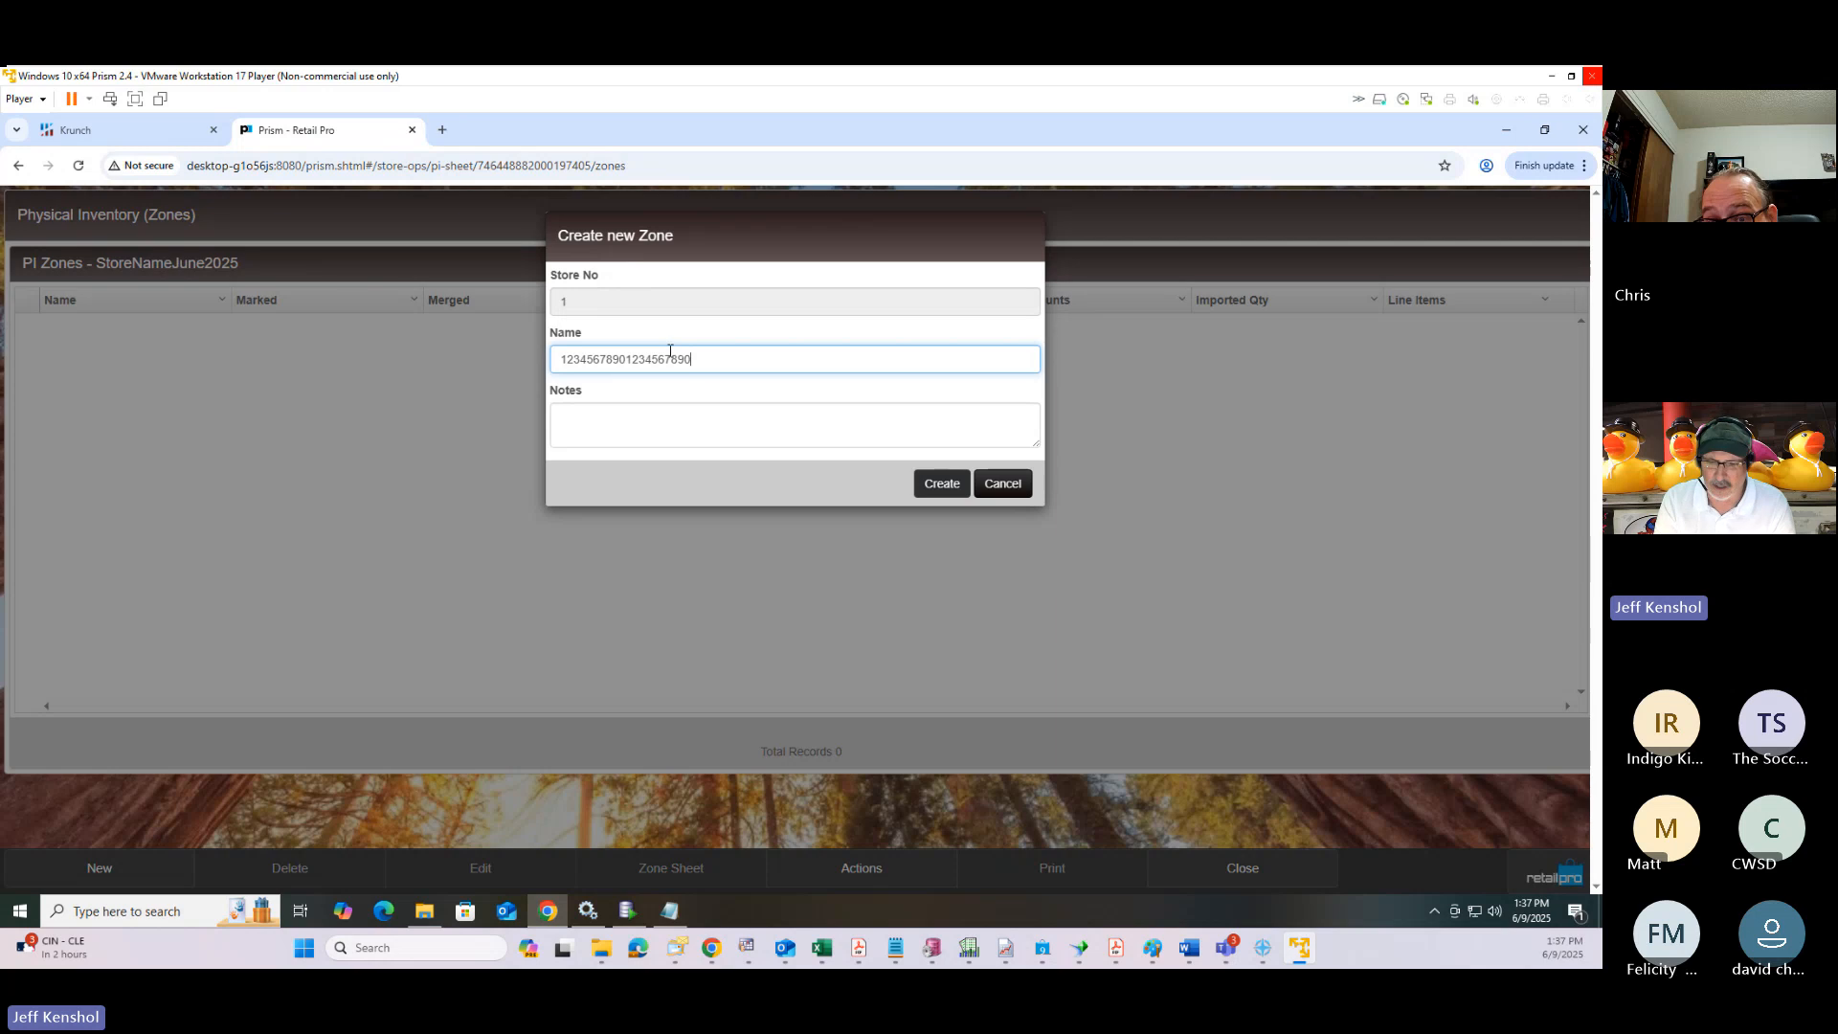
{"action": "key", "text": "BackSpace"}
{"action": "key", "text": "BackSpace"}
{"action": "key", "text": "BackSpace"}
{"action": "key", "text": "BackSpace"}
{"action": "key", "text": "BackSpace"}
{"action": "key", "text": "BackSpace"}
{"action": "key", "text": "BackSpace"}
{"action": "key", "text": "BackSpace"}
{"action": "key", "text": "BackSpace"}
{"action": "key", "text": "BackSpace"}
{"action": "key", "text": "BackSpace"}
{"action": "key", "text": "BackSpace"}
{"action": "key", "text": "BackSpace"}
{"action": "key", "text": "BackSpace"}
{"action": "key", "text": "BackSpace"}
{"action": "key", "text": "BackSpace"}
{"action": "key", "text": "BackSpace"}
{"action": "key", "text": "BackSpace"}
{"action": "key", "text": "BackSpace"}
{"action": "key", "text": "BackSpace"}
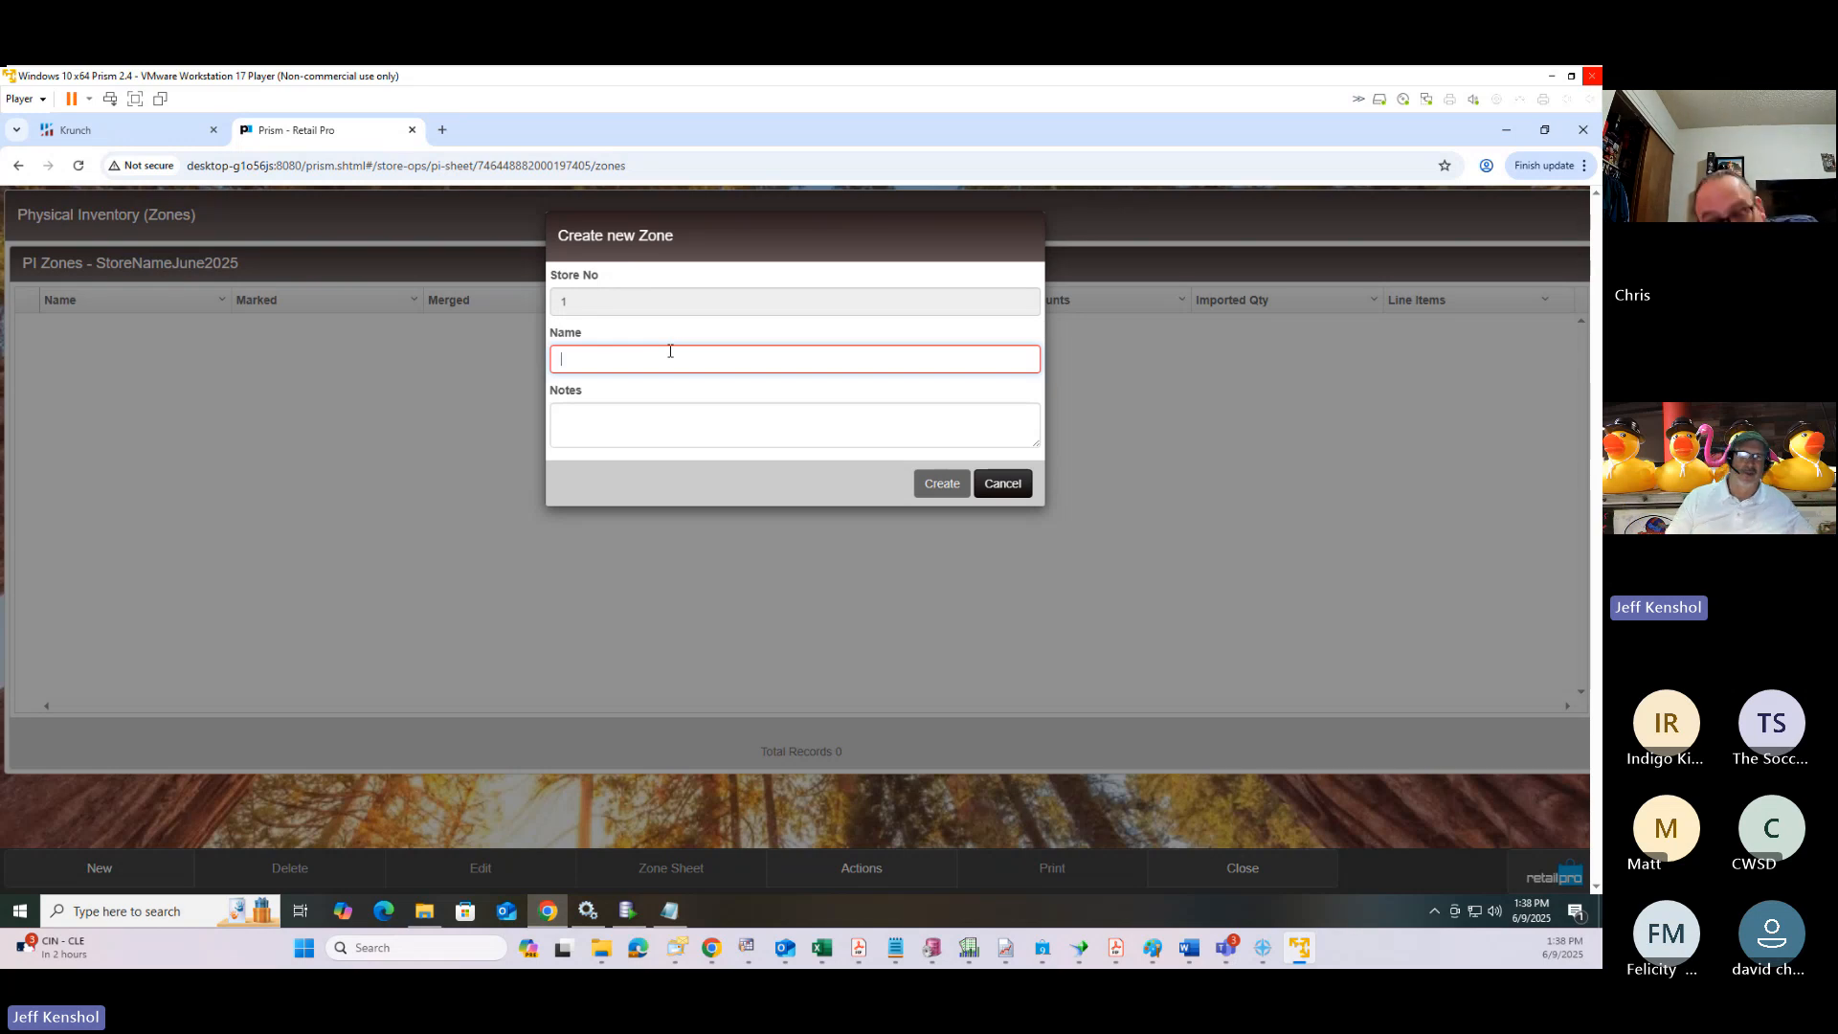
Name the new zone Str Men 001.
{"action": "type", "text": "Str"}
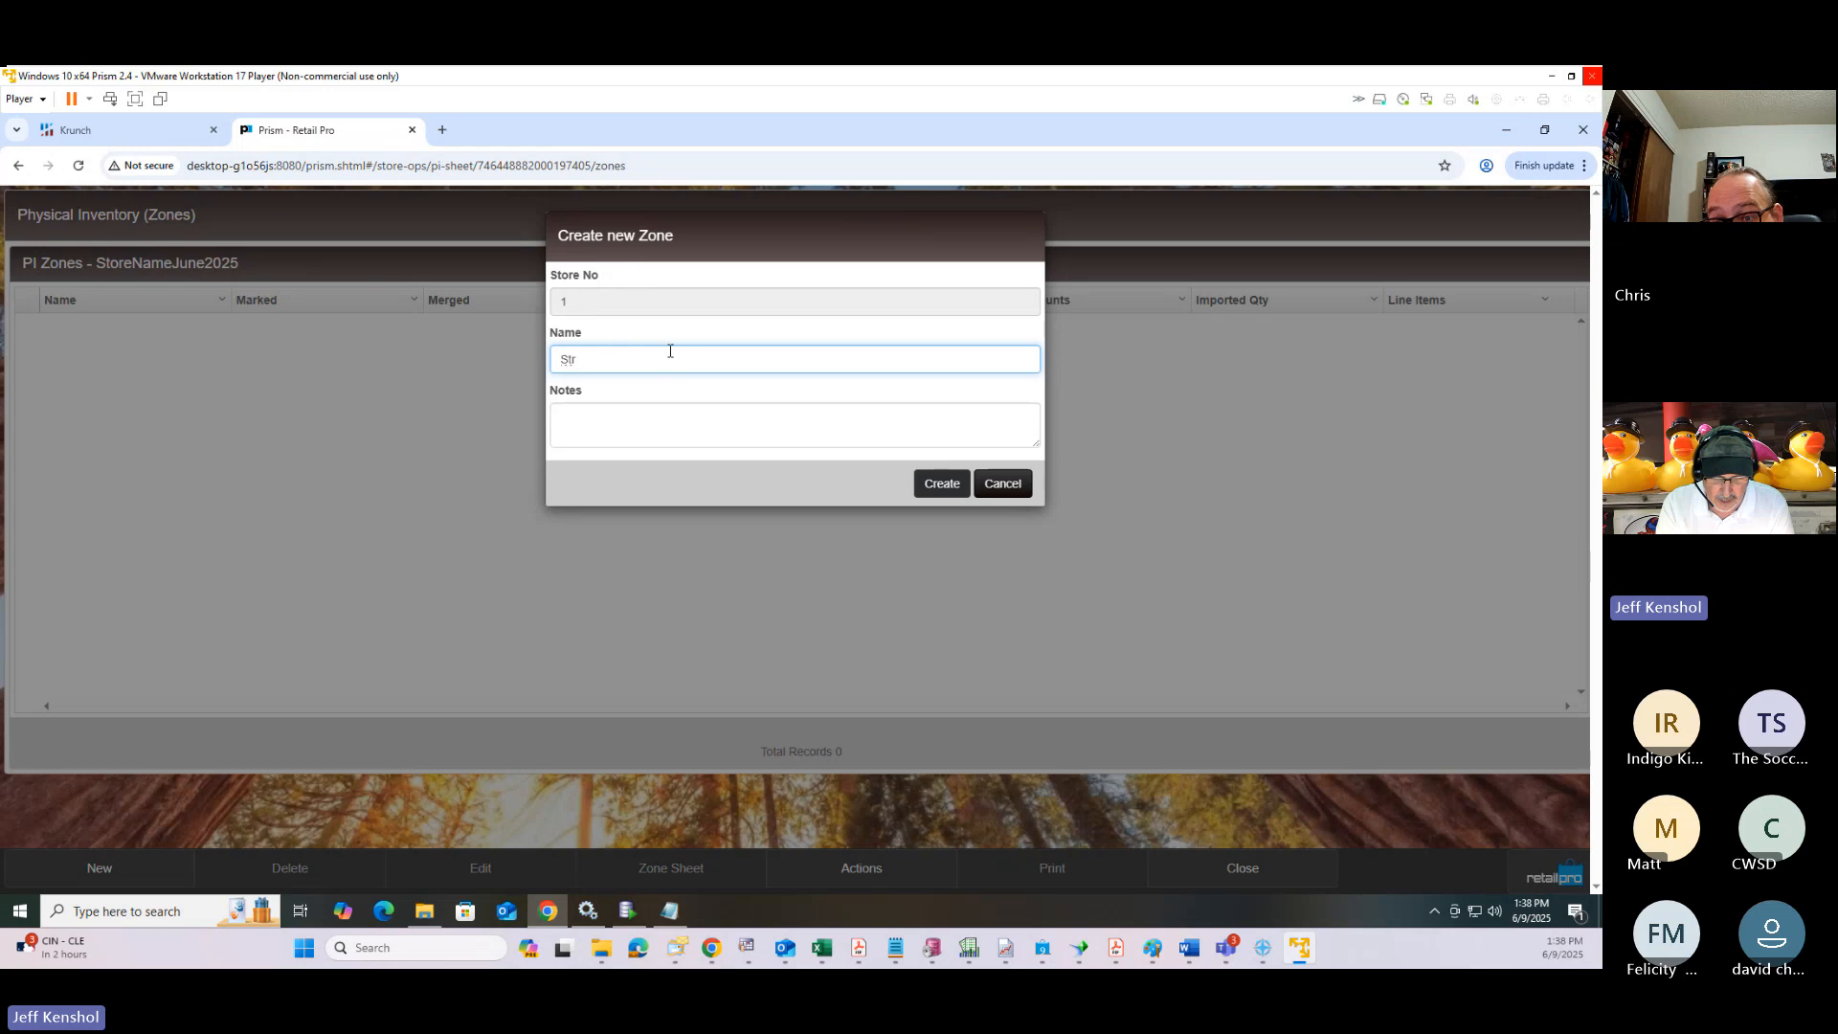
{"action": "type", "text": "Men"}
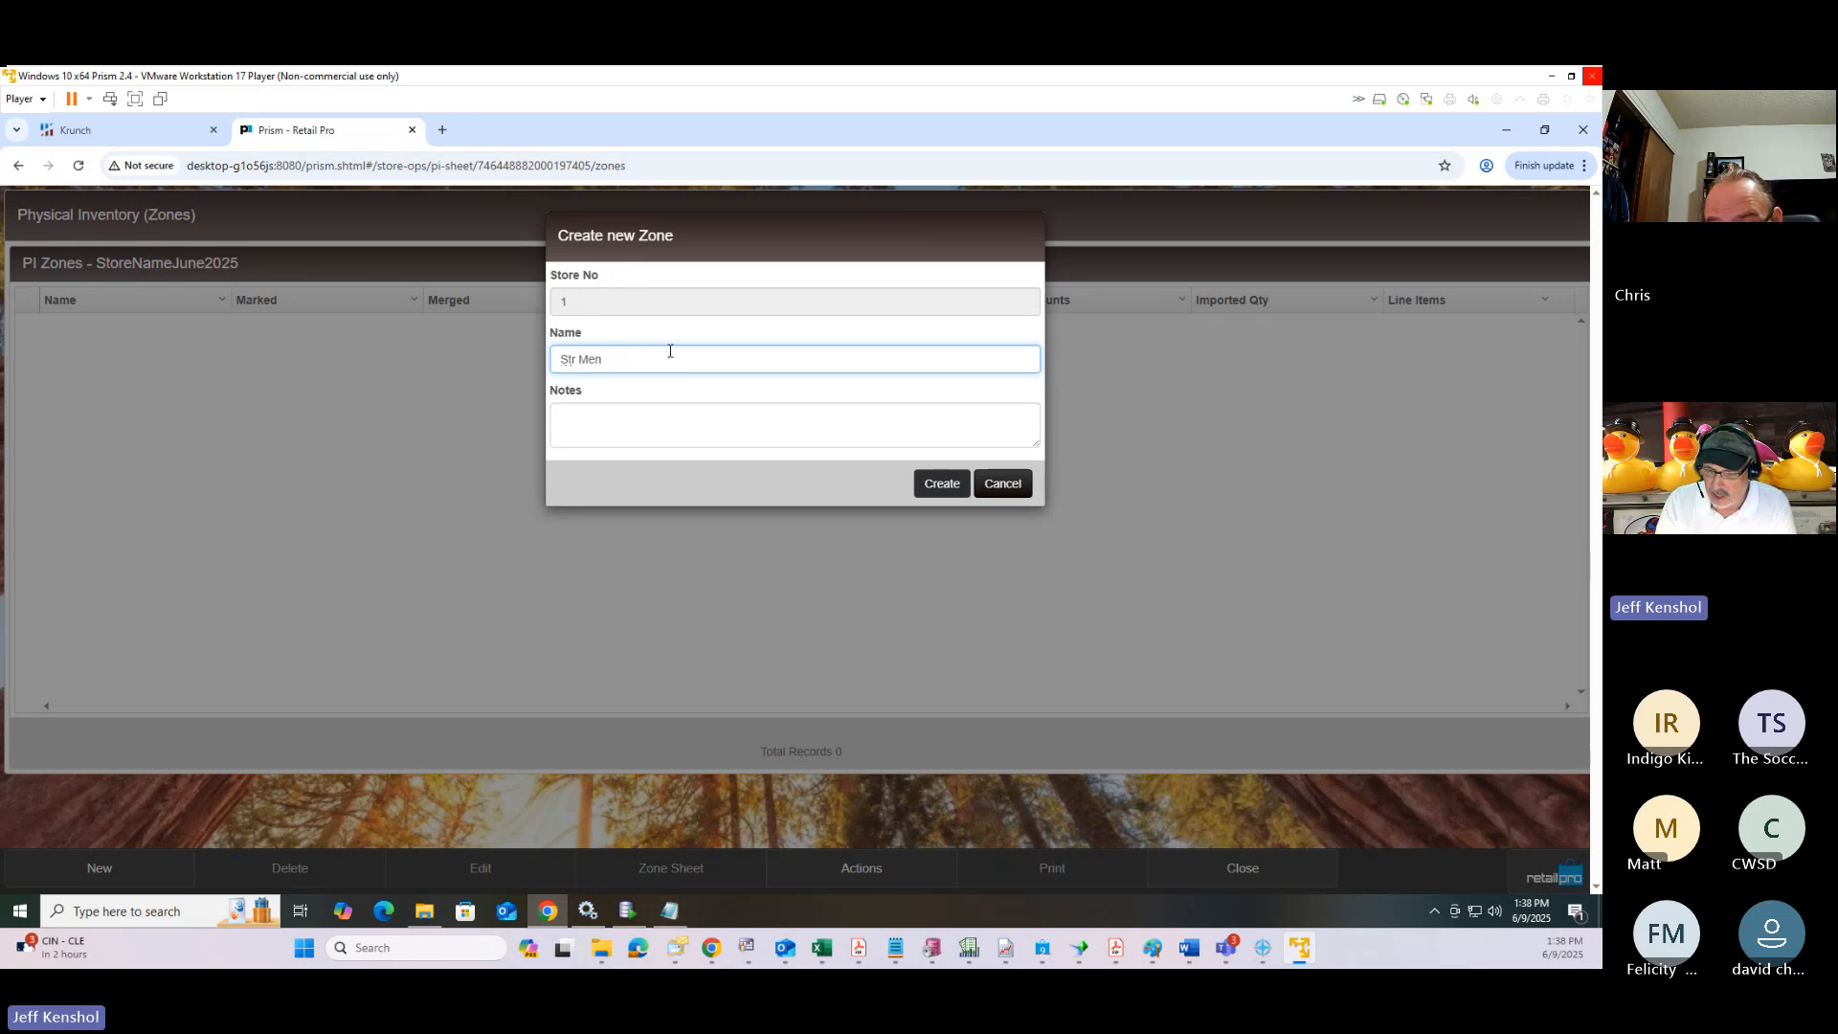
{"action": "type", "text": " 001"}
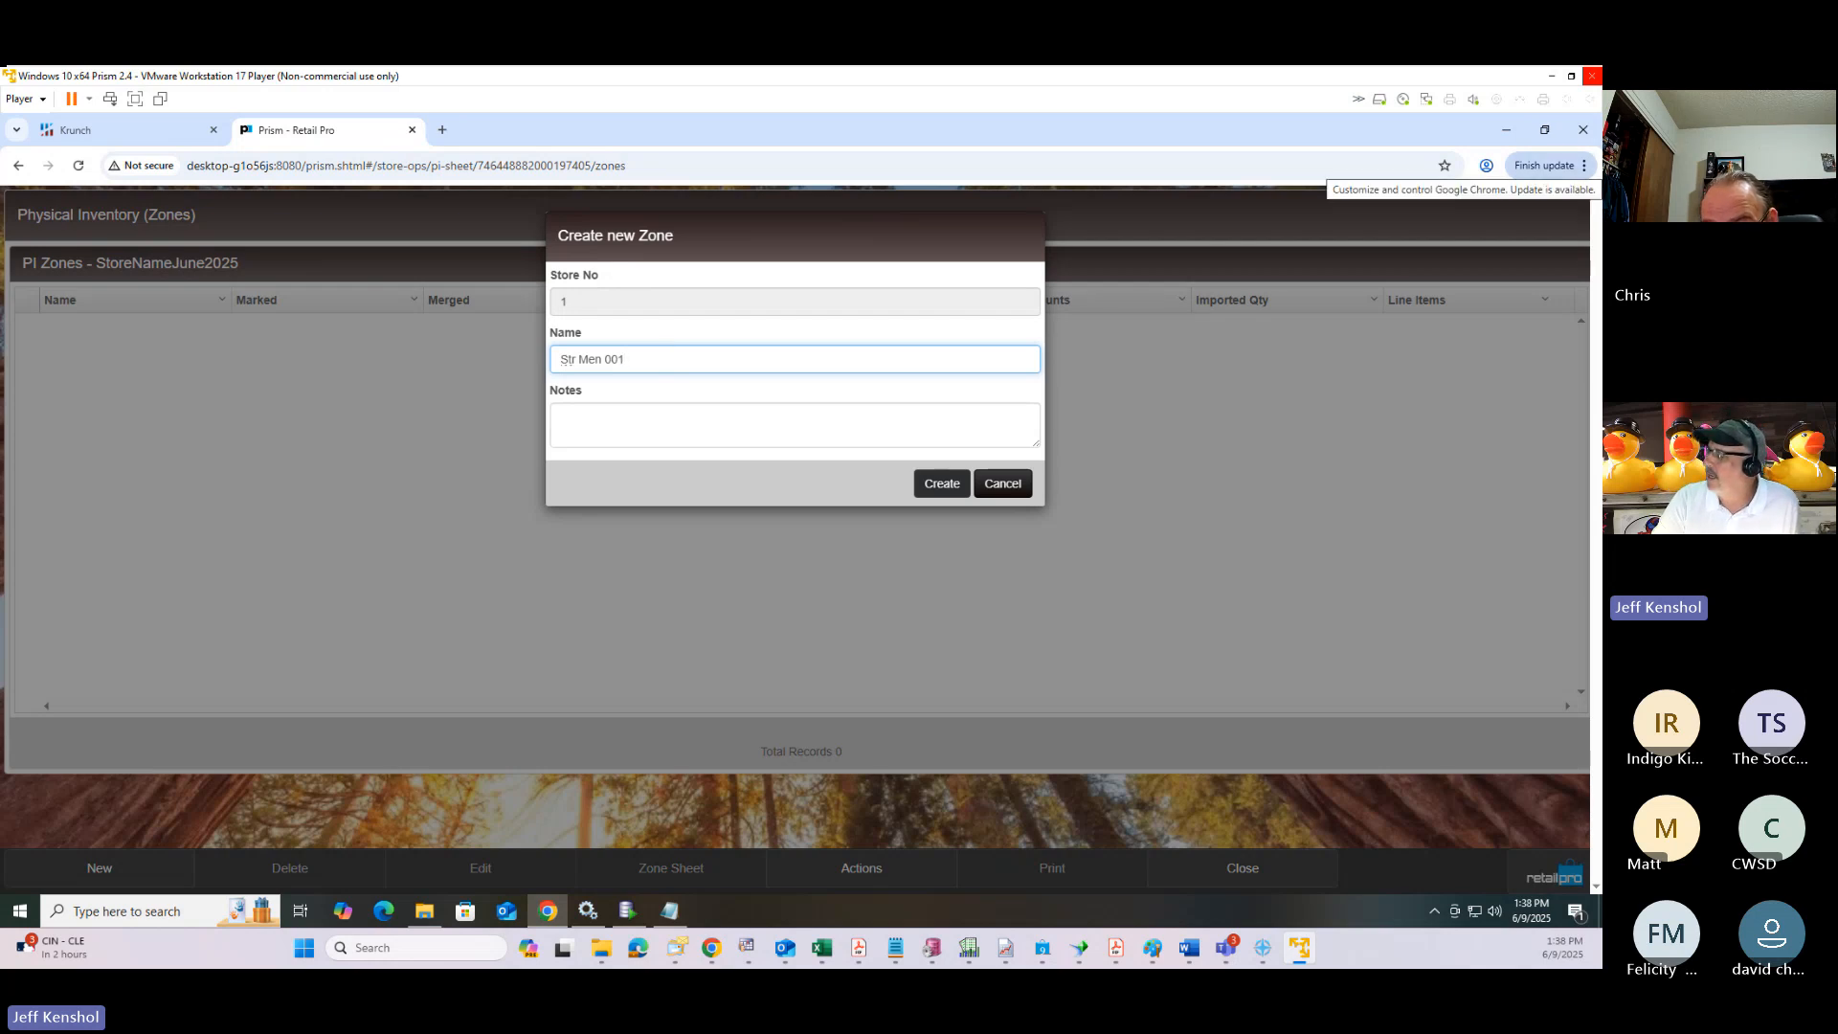
Switch to the PI StepsPrism.txt notes and highlight the prep line and its "create a Zone Map" phrase.
{"action": "left_click_drag", "start_coordinate": [1837, 163], "coordinate": [774, 140]}
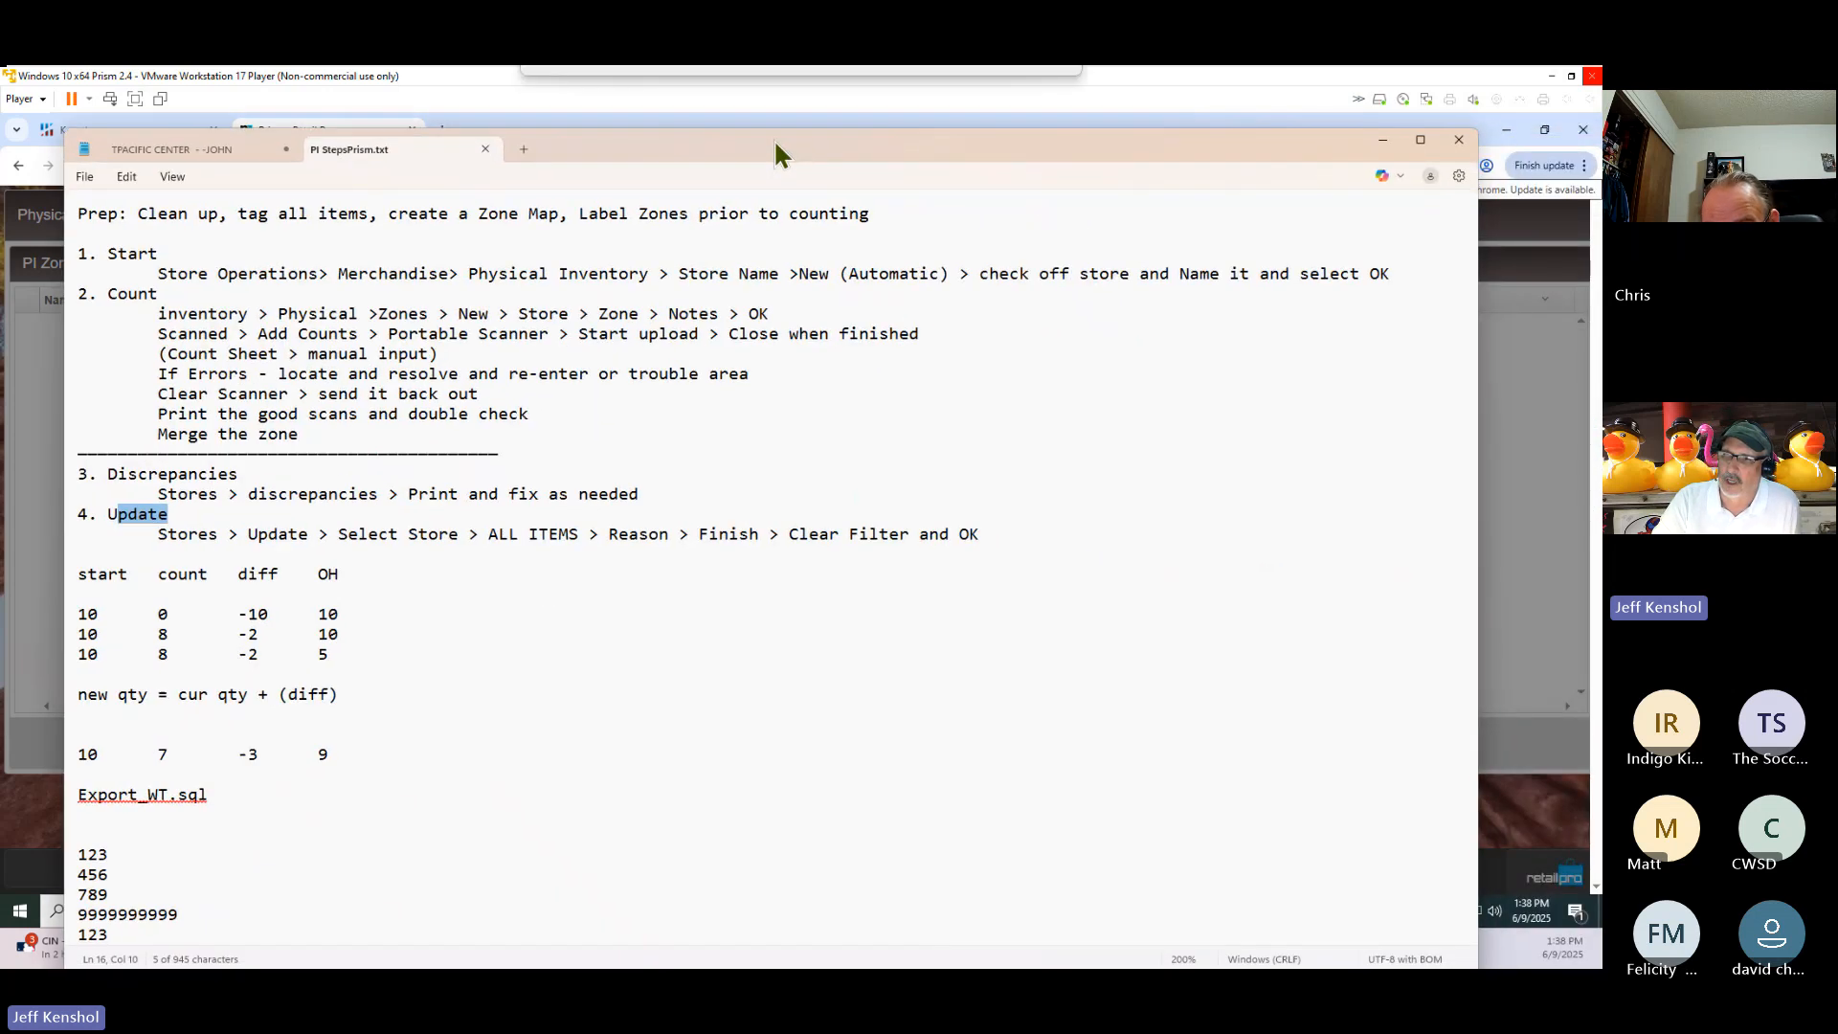
{"action": "left_click_drag", "start_coordinate": [871, 213], "coordinate": [98, 213]}
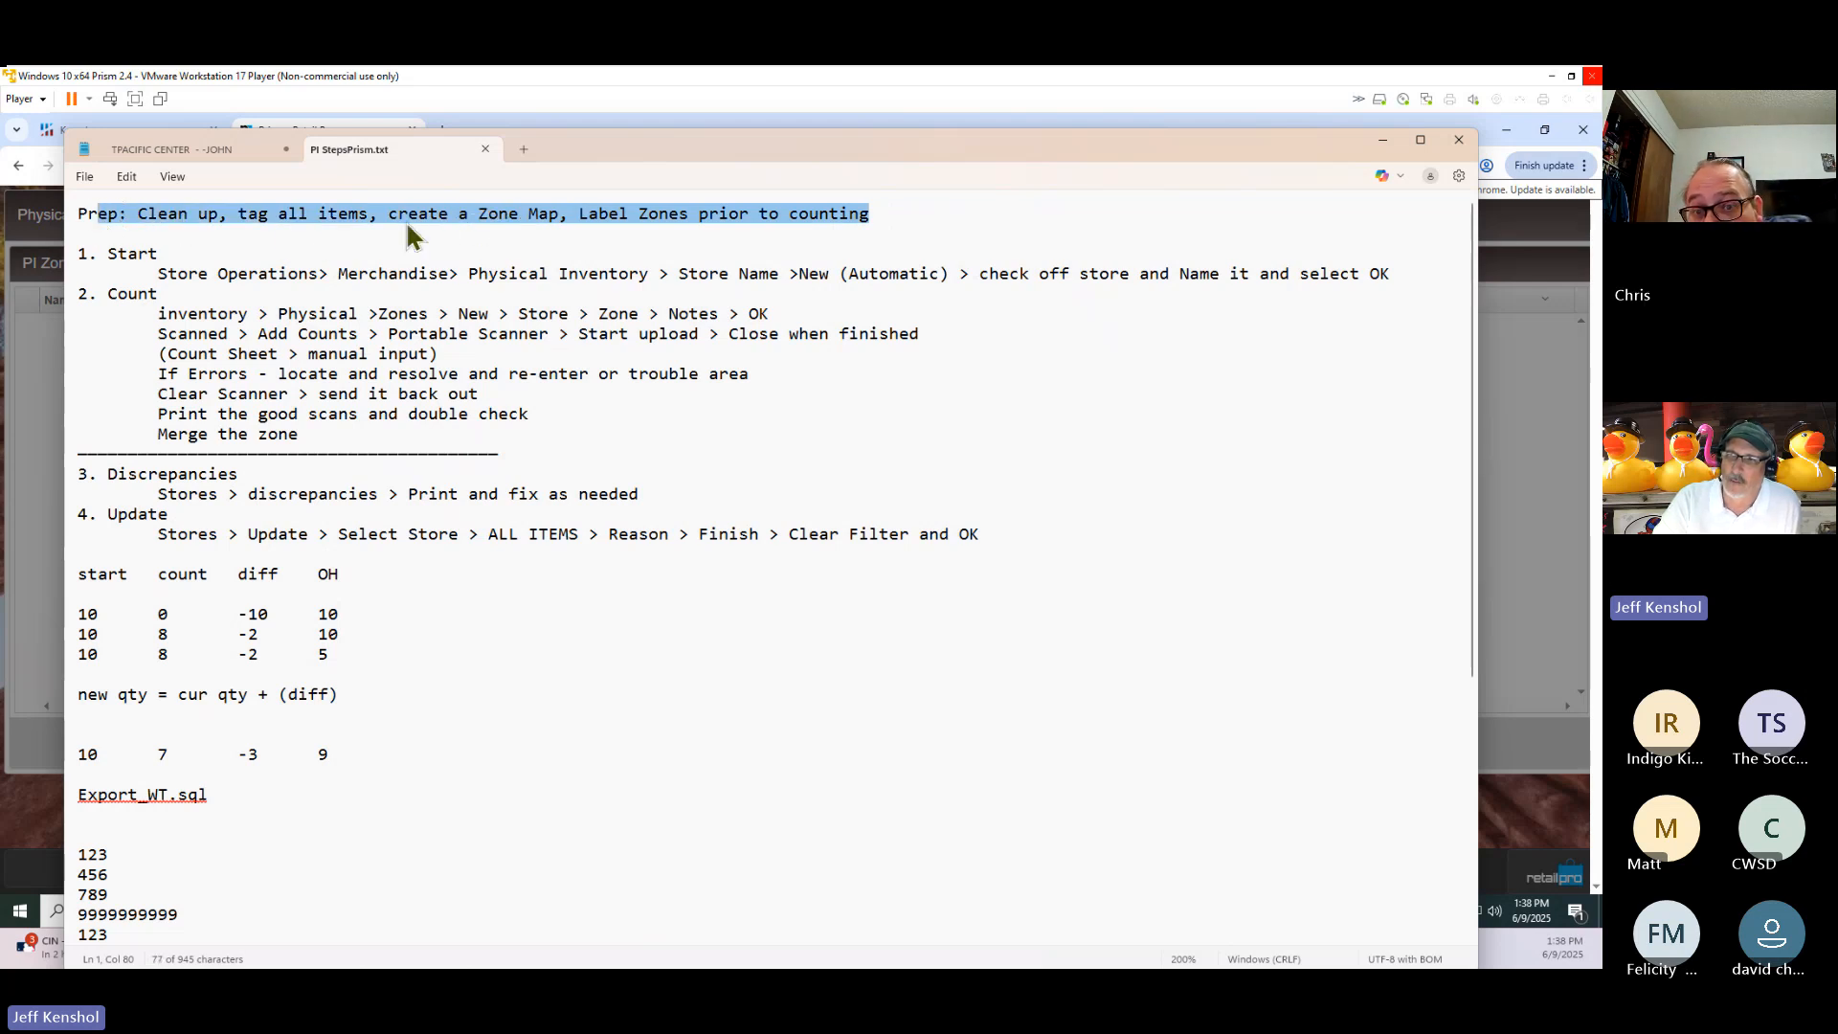
{"action": "left_click_drag", "start_coordinate": [389, 214], "coordinate": [557, 214]}
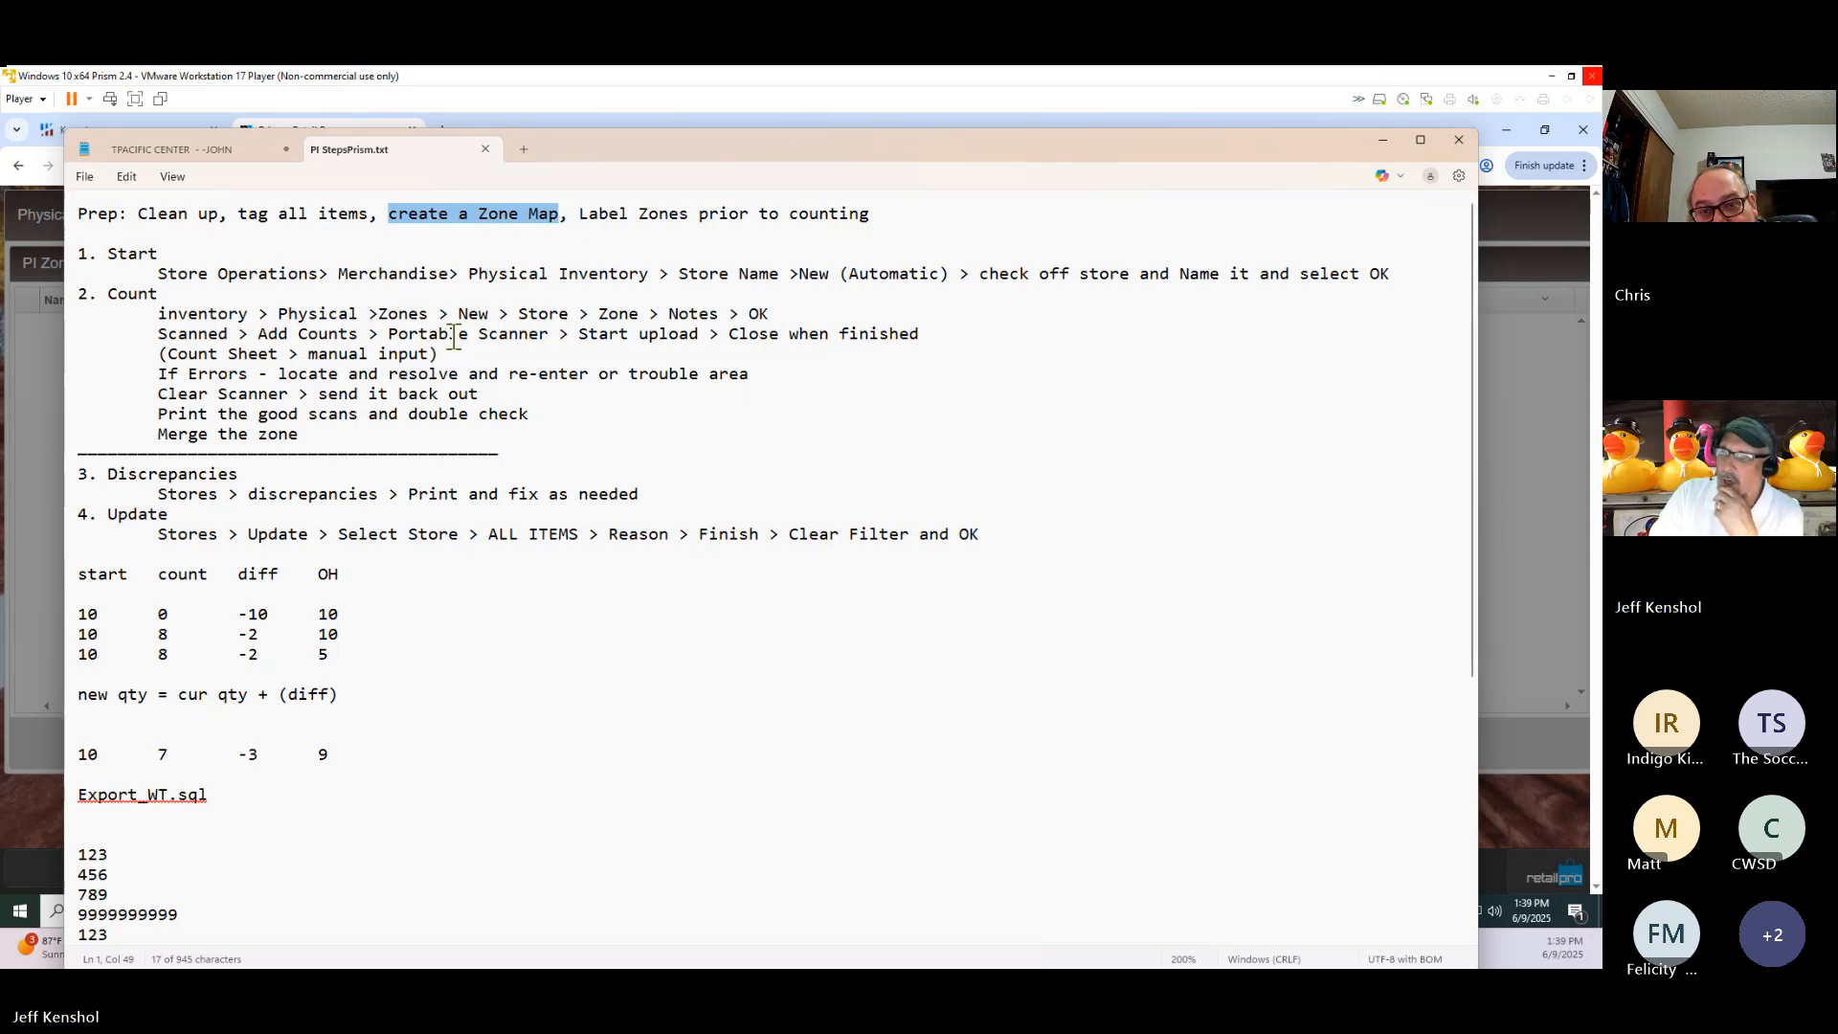
{"action": "left_click_drag", "start_coordinate": [628, 151], "coordinate": [1600, 170]}
Return to Retail Pro Prism, create the Str Men 001 zone, and add a second zone named SAC WMN 001.
{"action": "left_click", "coordinate": [955, 489]}
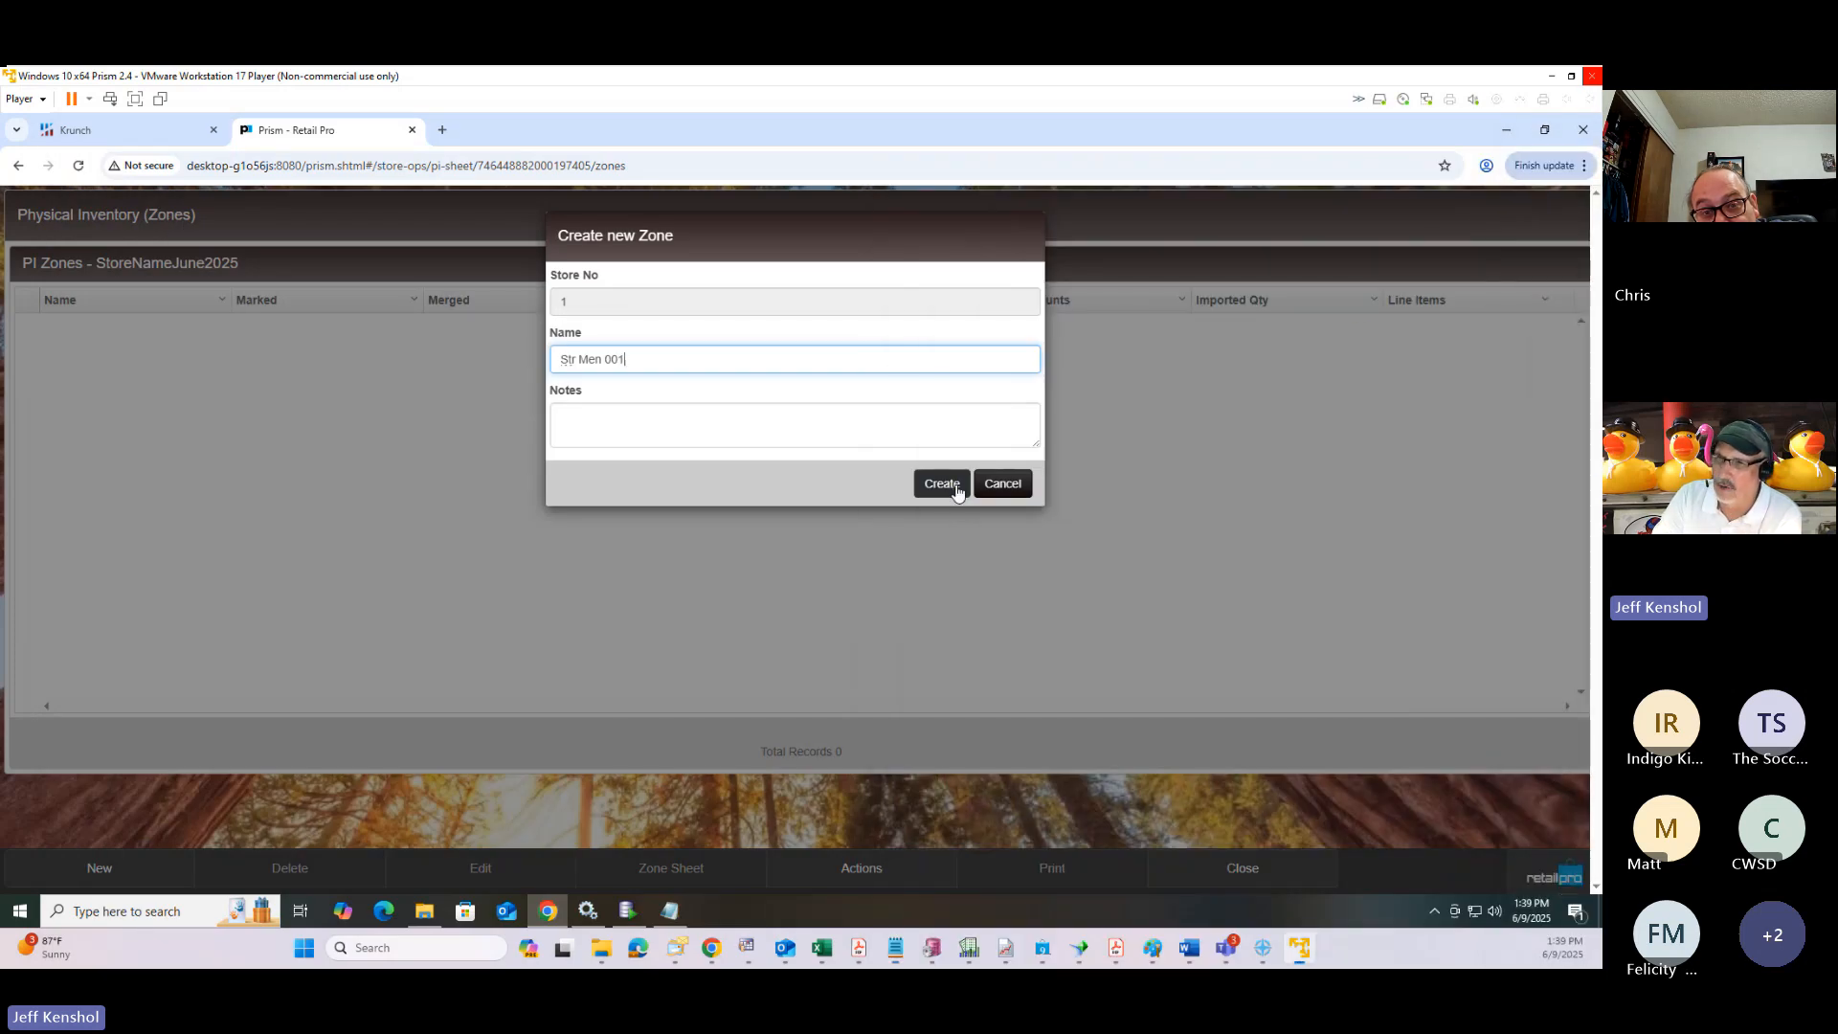
{"action": "left_click", "coordinate": [939, 485]}
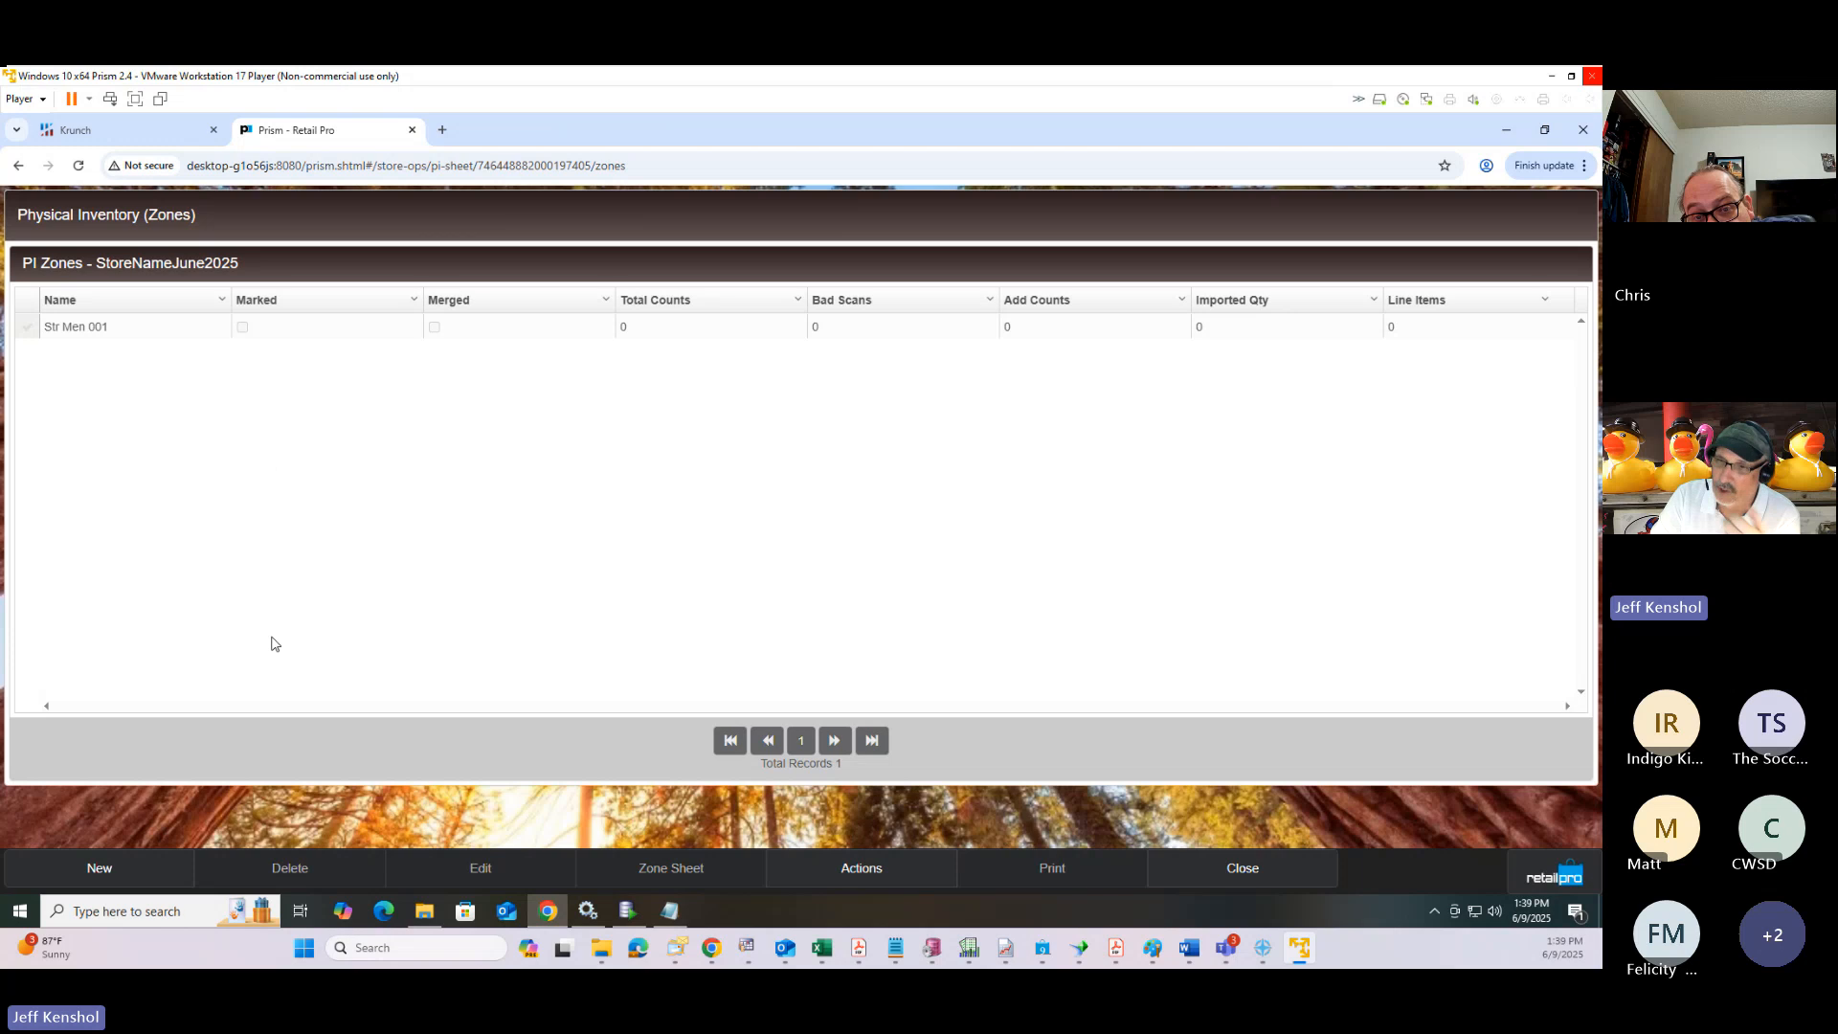
{"action": "left_click", "coordinate": [103, 871]}
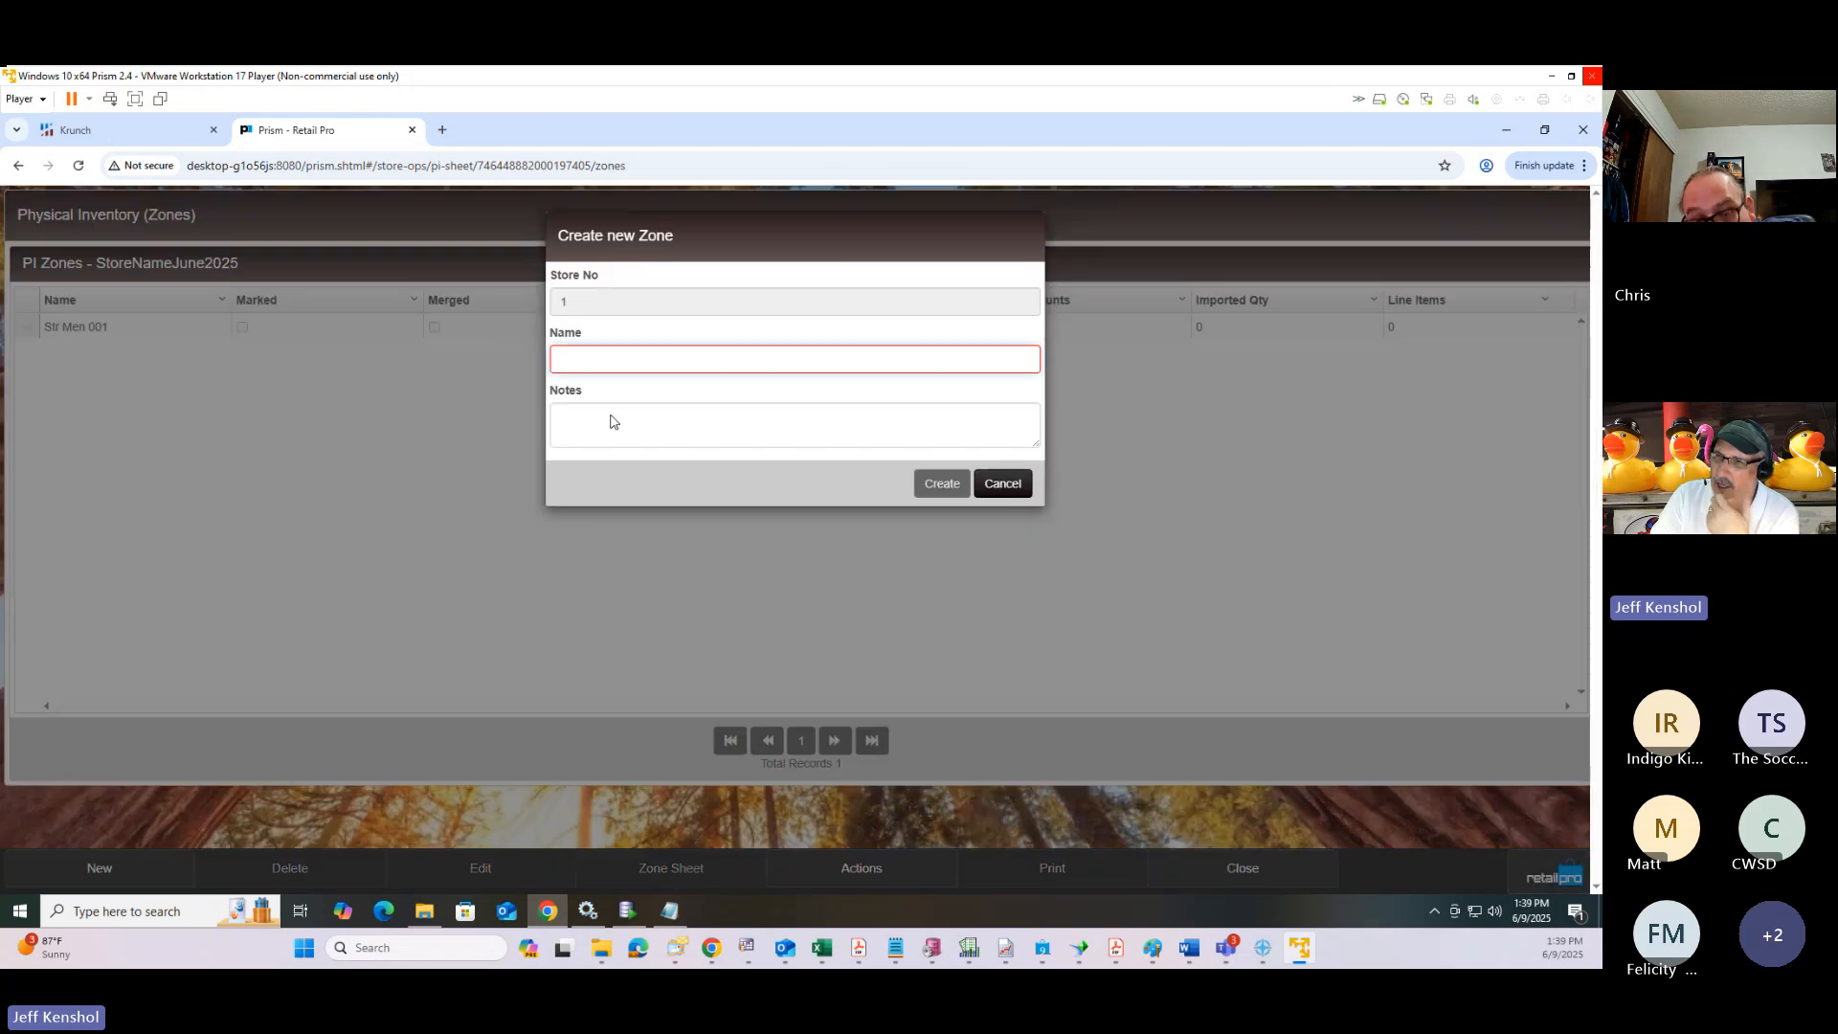
{"action": "left_click", "coordinate": [616, 362]}
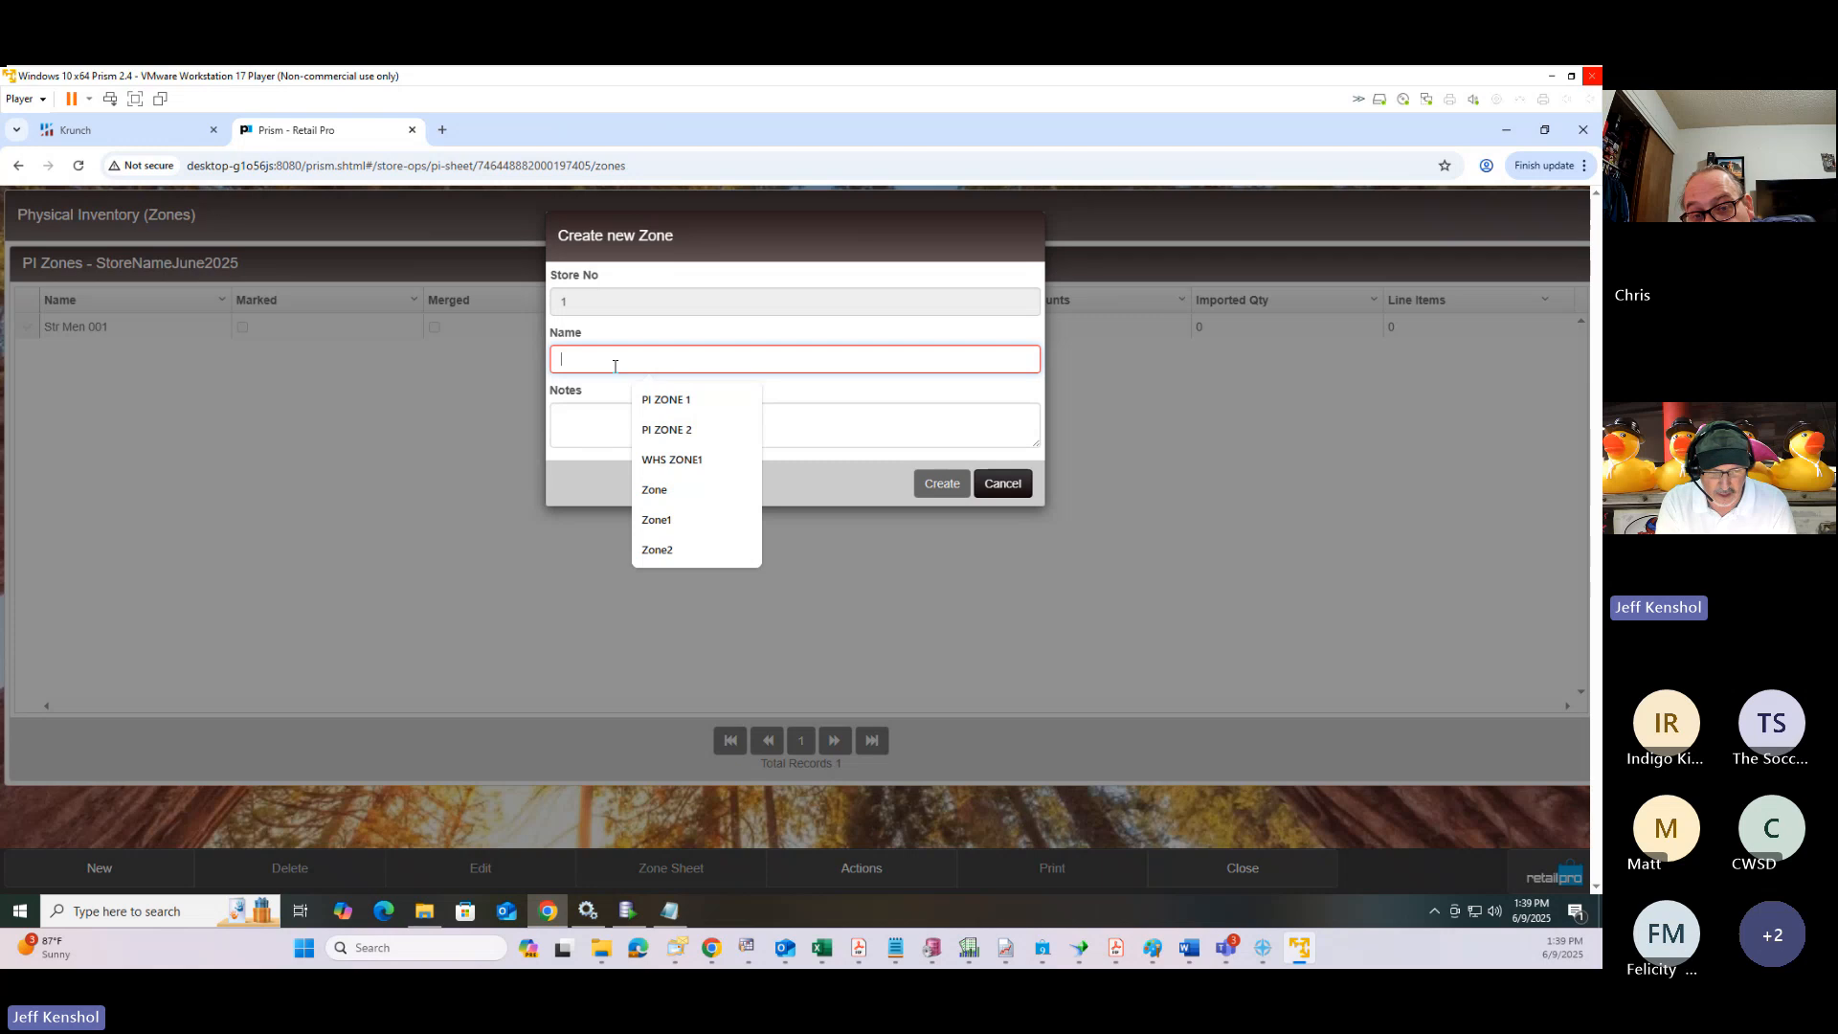
{"action": "type", "text": "SAC"}
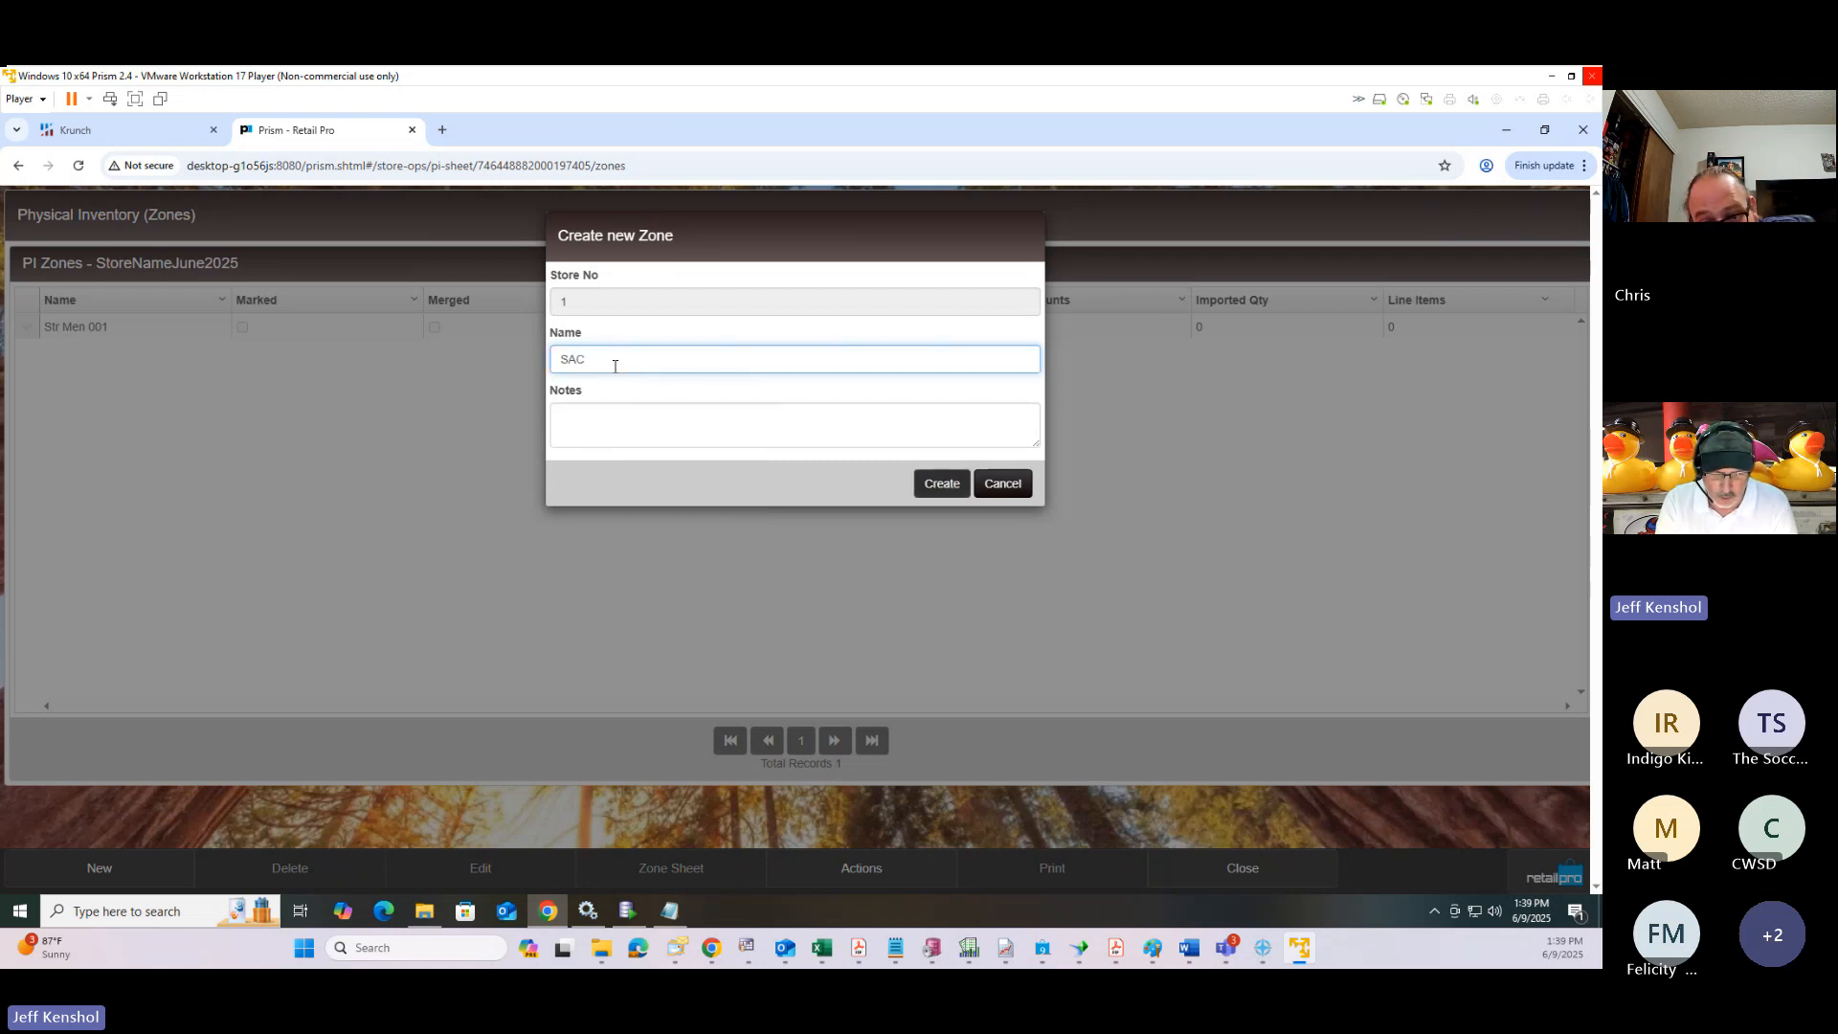
{"action": "type", "text": " WMN"}
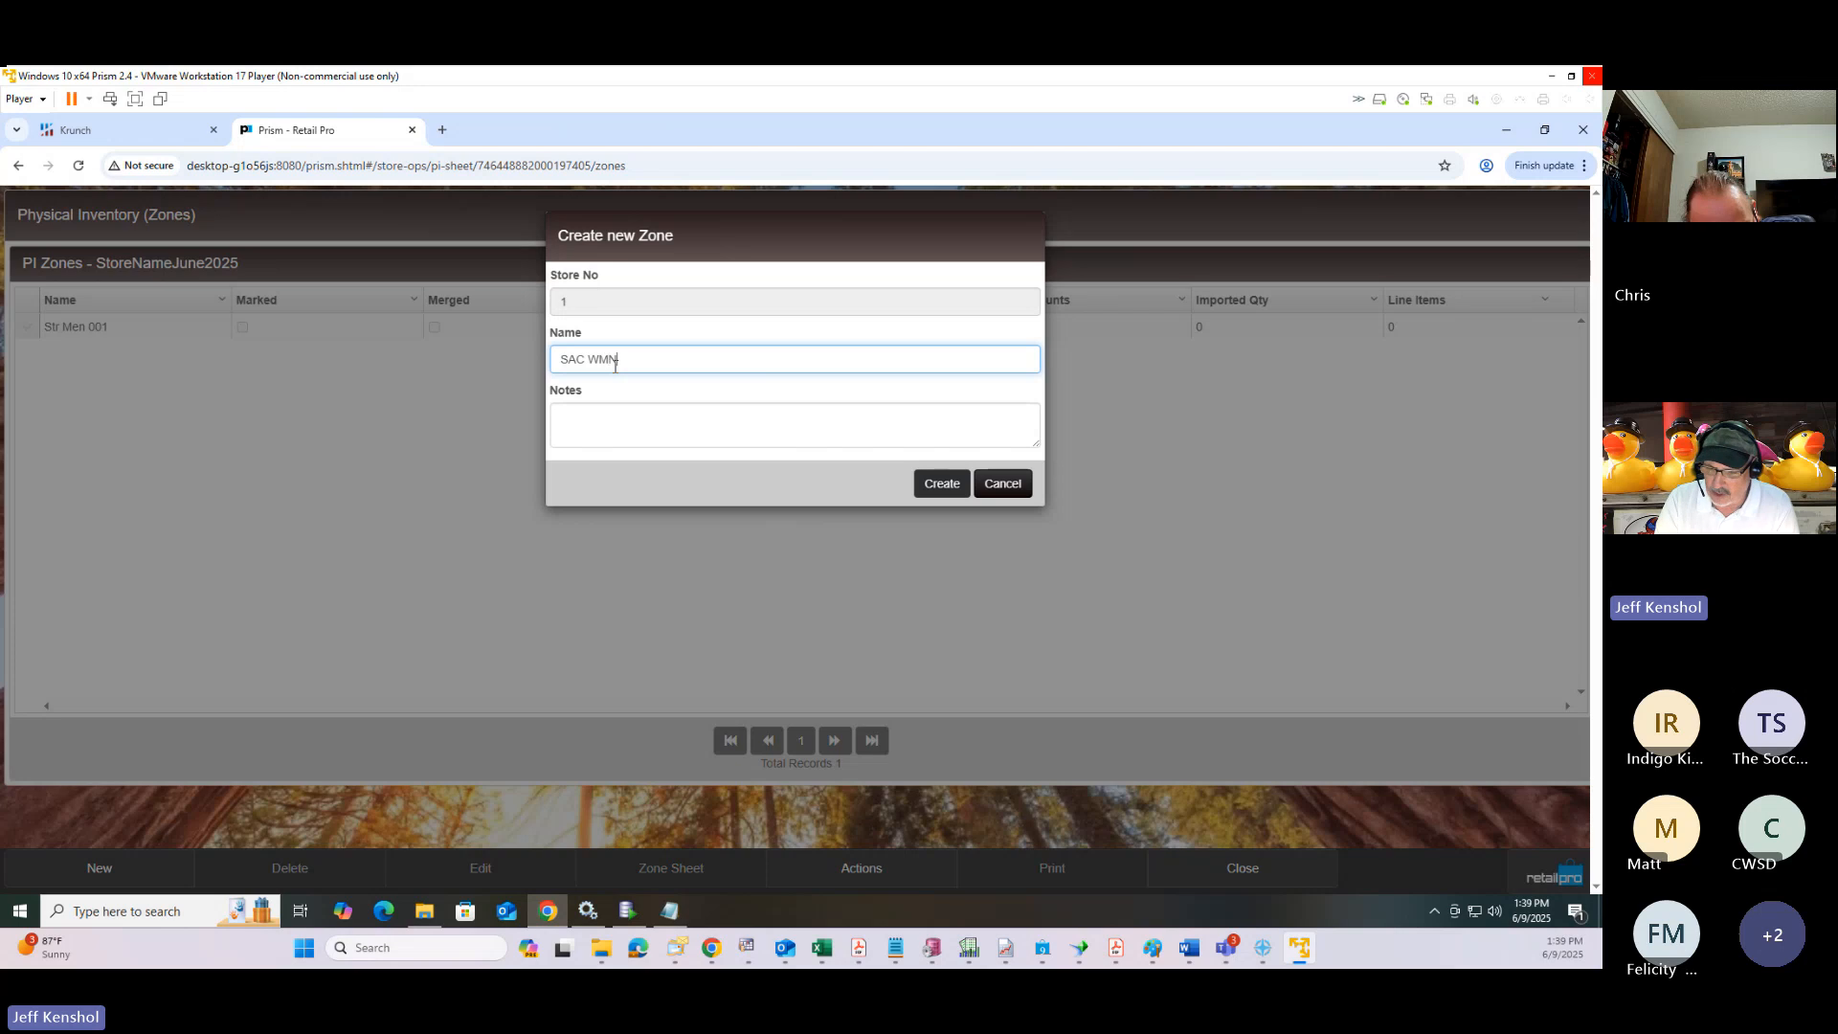
{"action": "type", "text": "-001"}
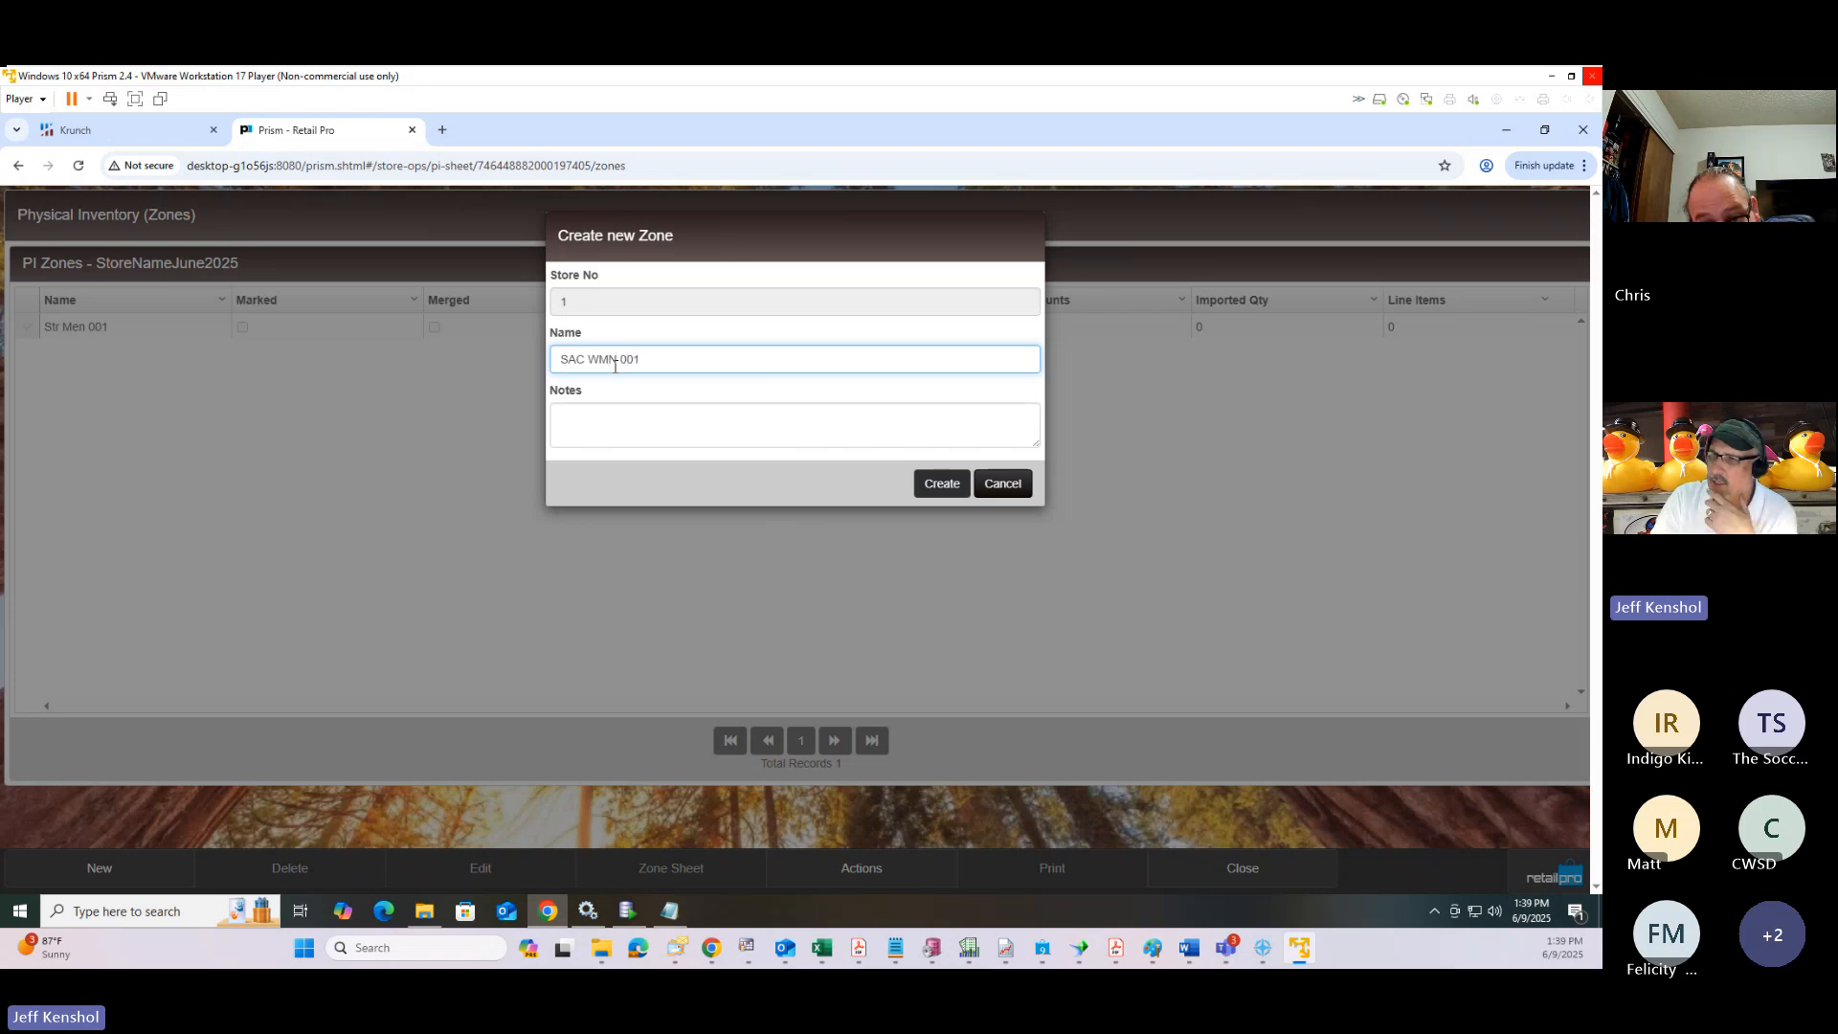
{"action": "left_click", "coordinate": [946, 482]}
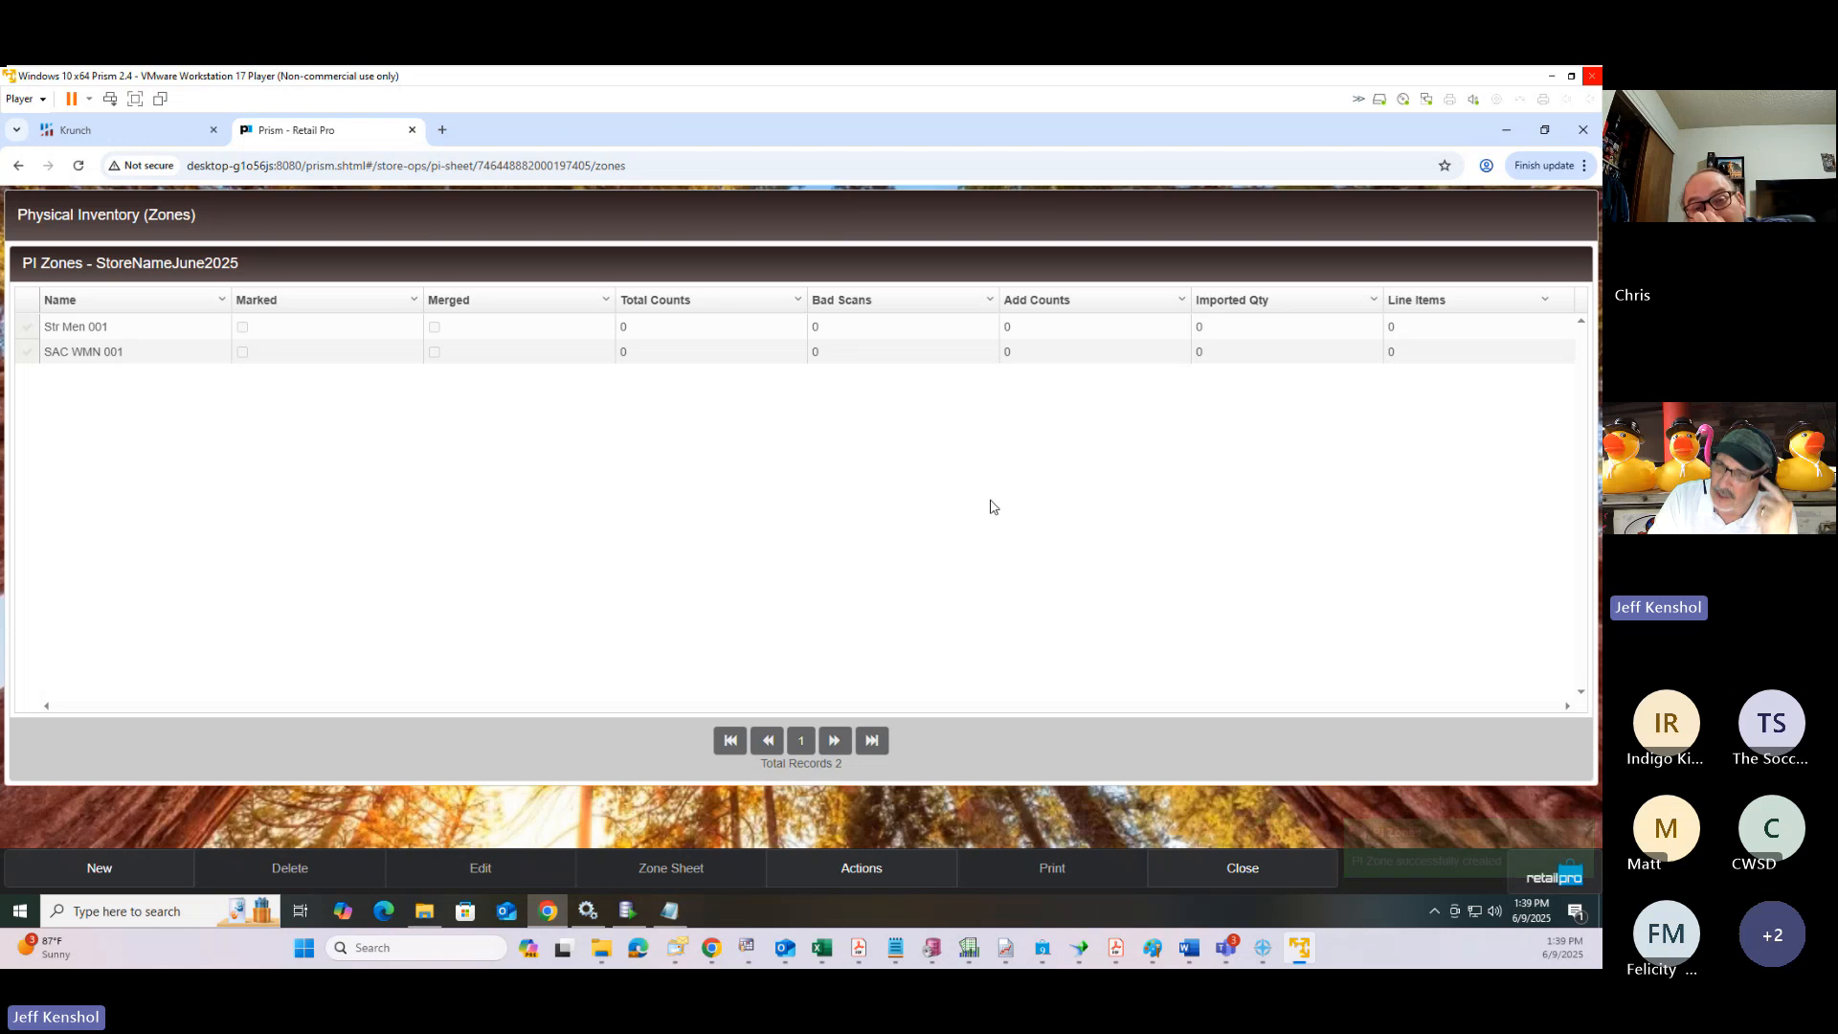
Open the zone sheet for Str Men 001 and show its imported items.
{"action": "left_click", "coordinate": [29, 329]}
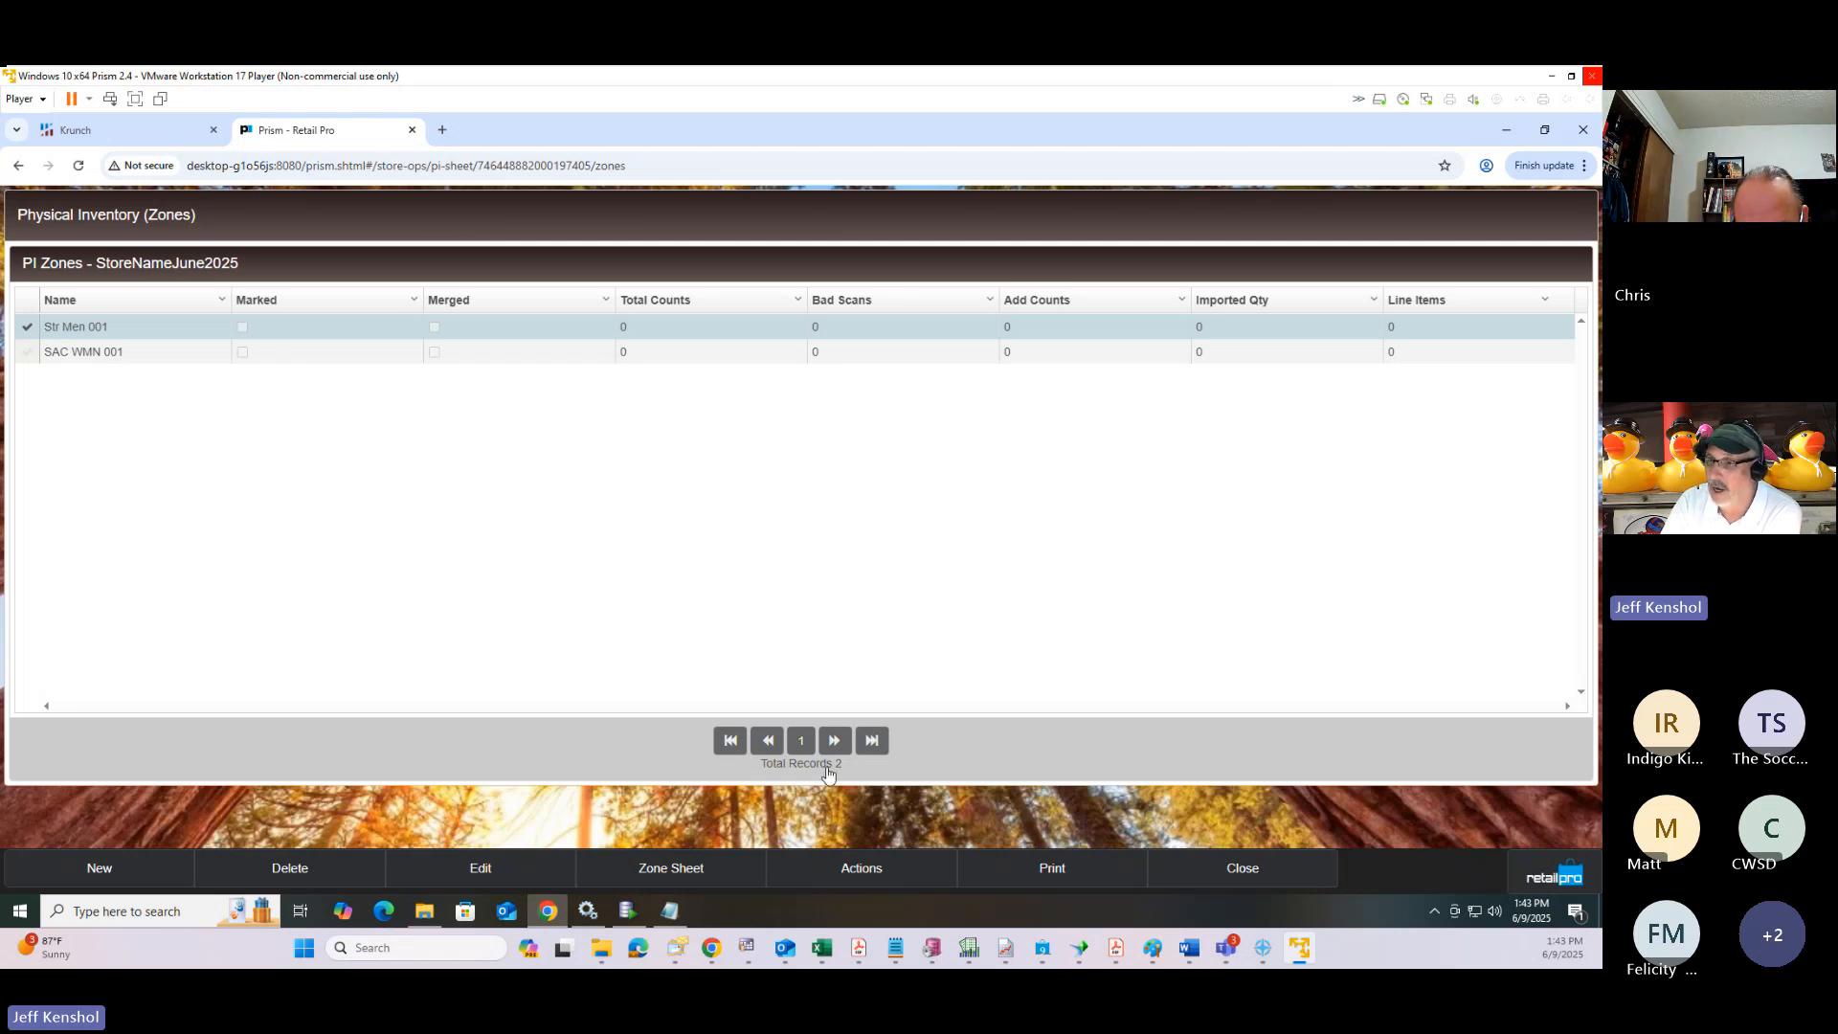
{"action": "left_click", "coordinate": [687, 870]}
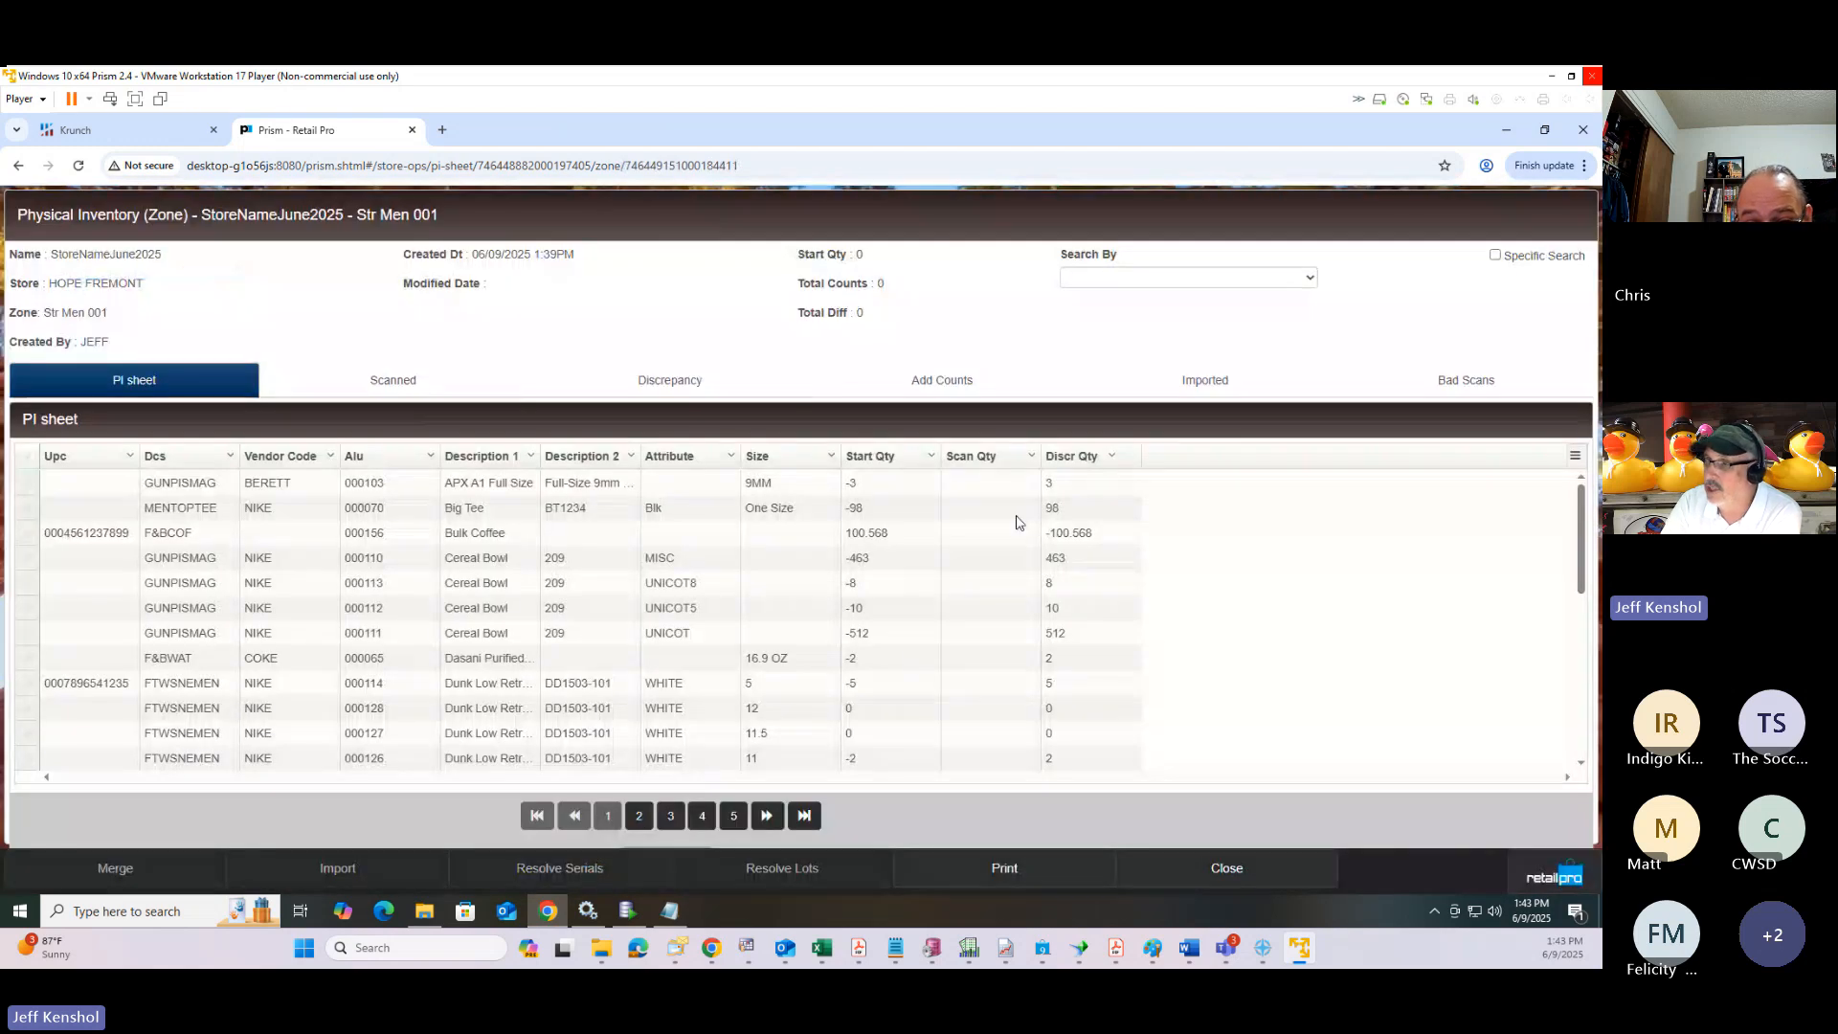
{"action": "left_click", "coordinate": [1196, 383]}
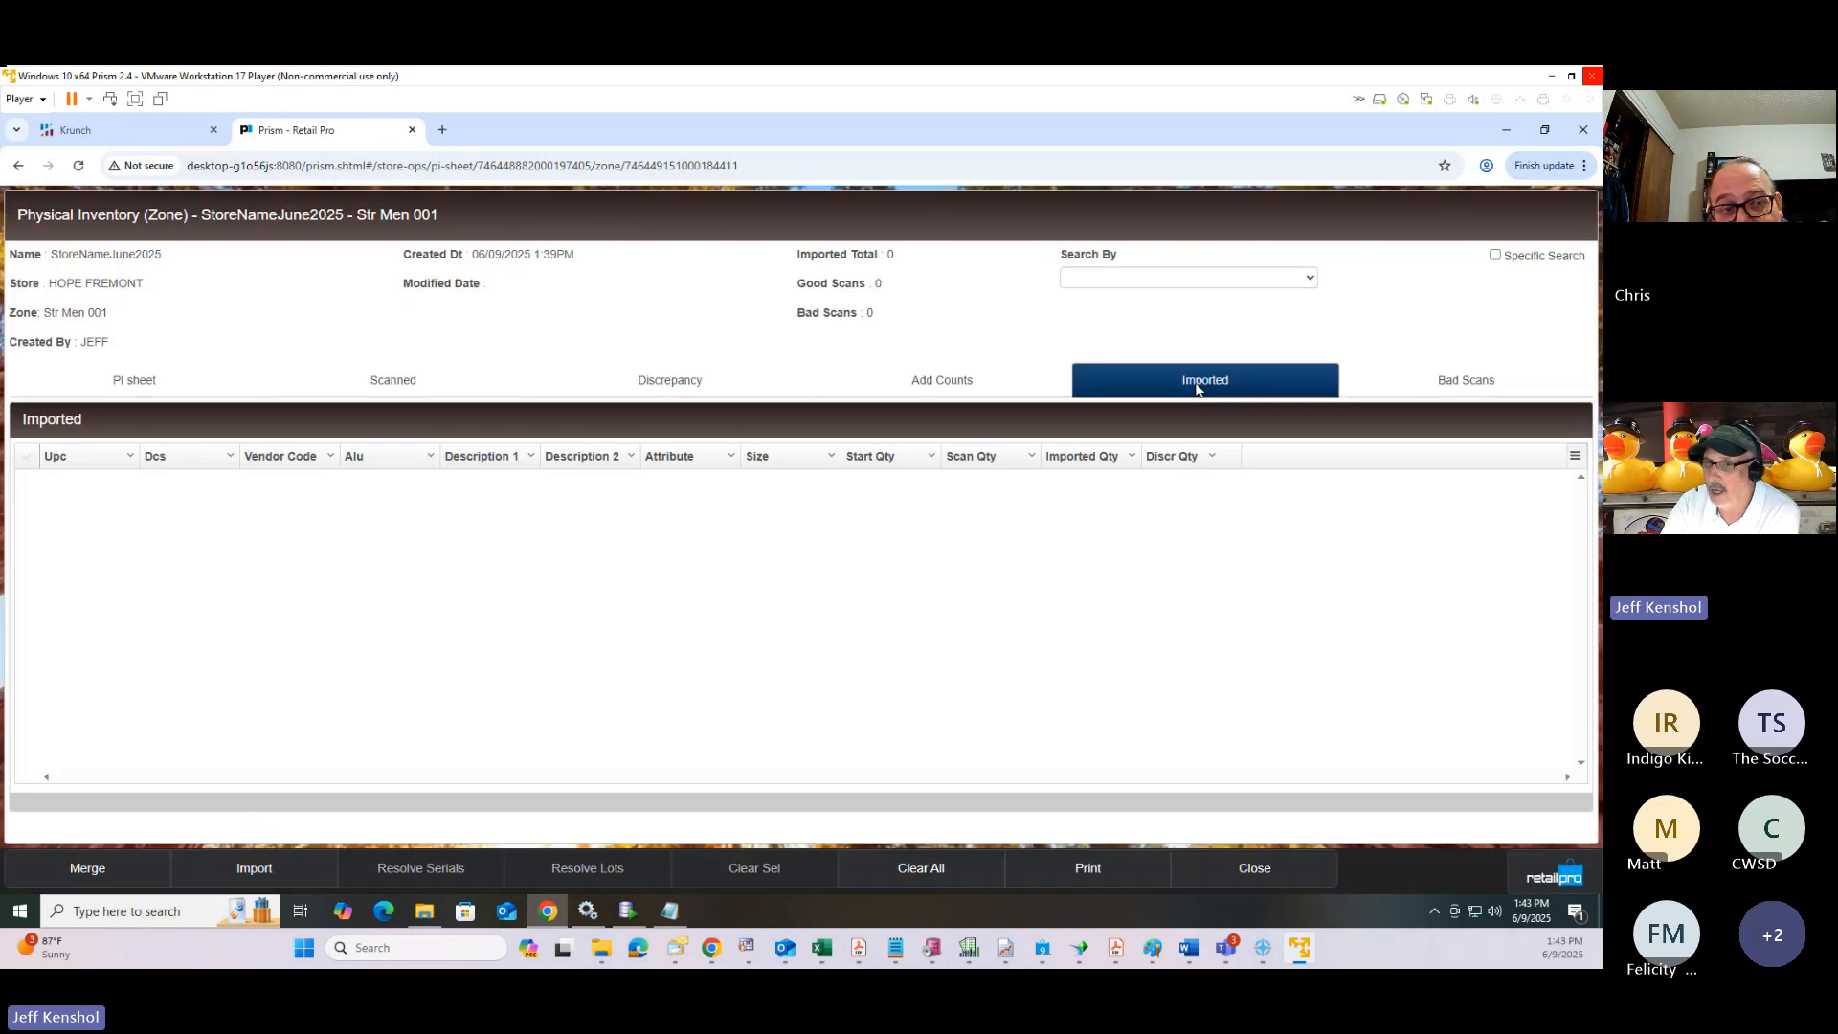
Start a scan import for the zone using the existing mapping schema named Import.
{"action": "left_click", "coordinate": [254, 869]}
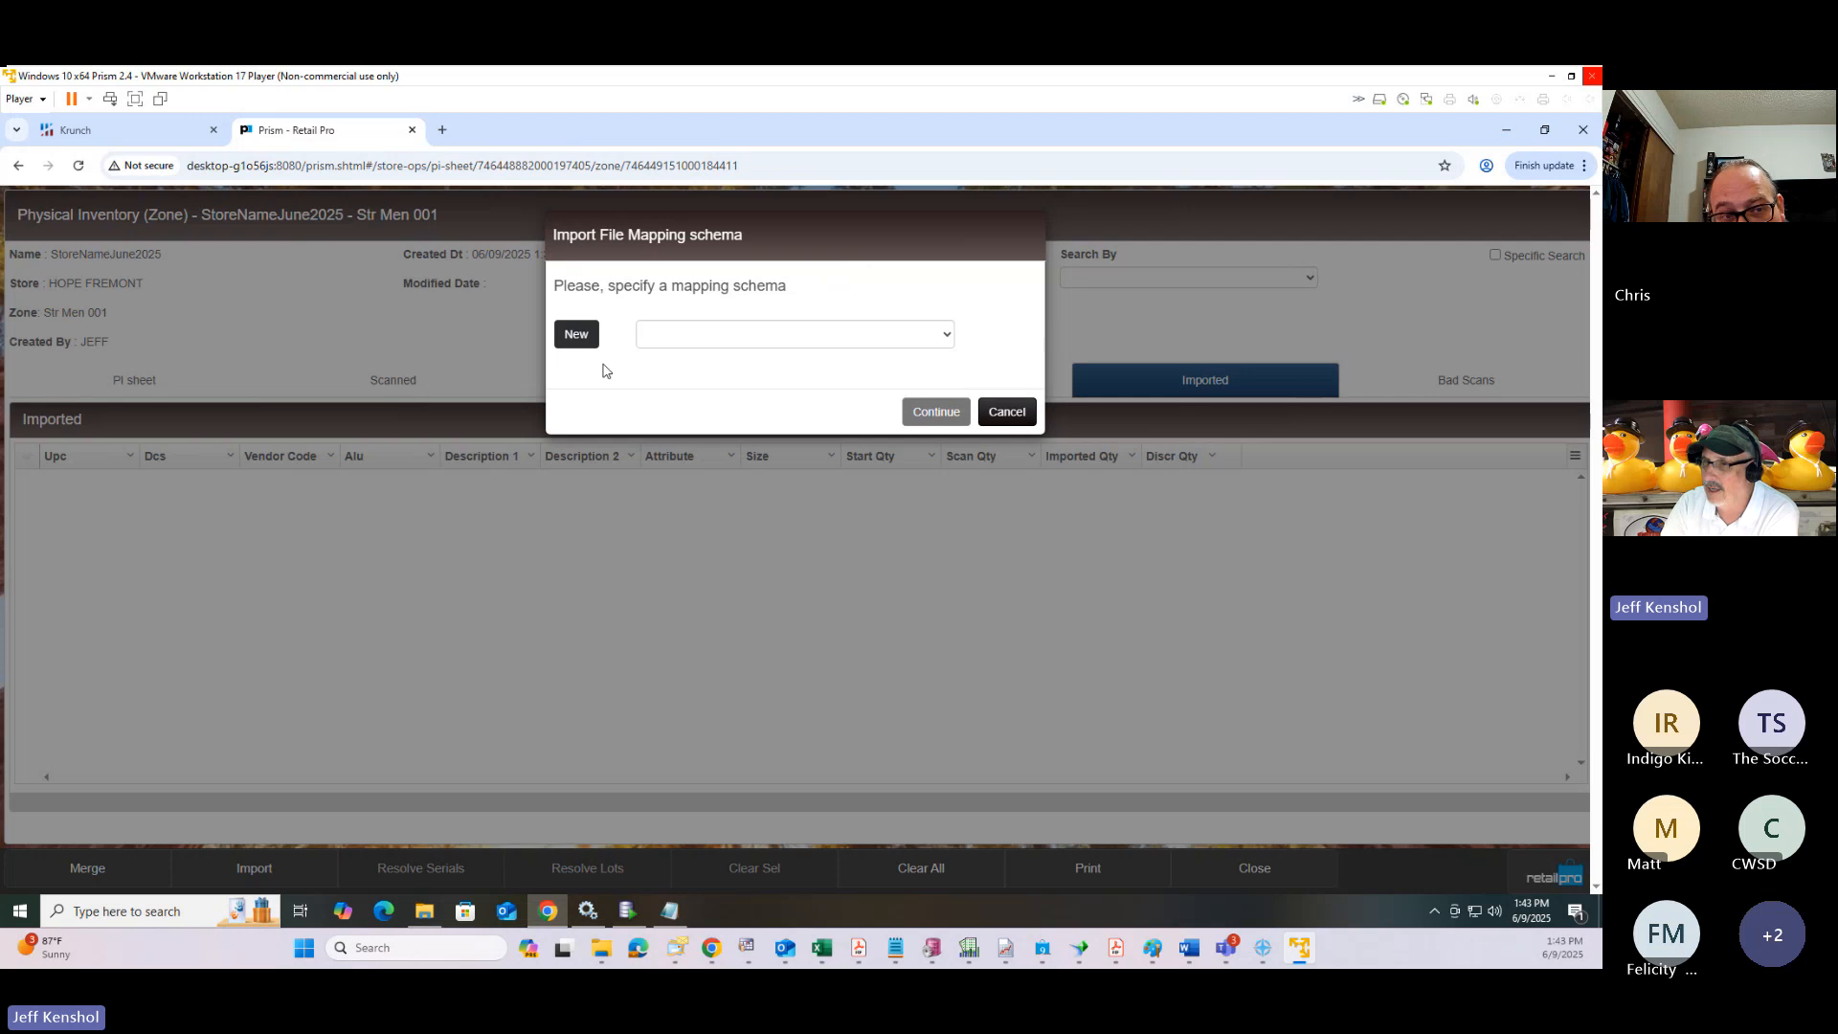
{"action": "left_click", "coordinate": [872, 338]}
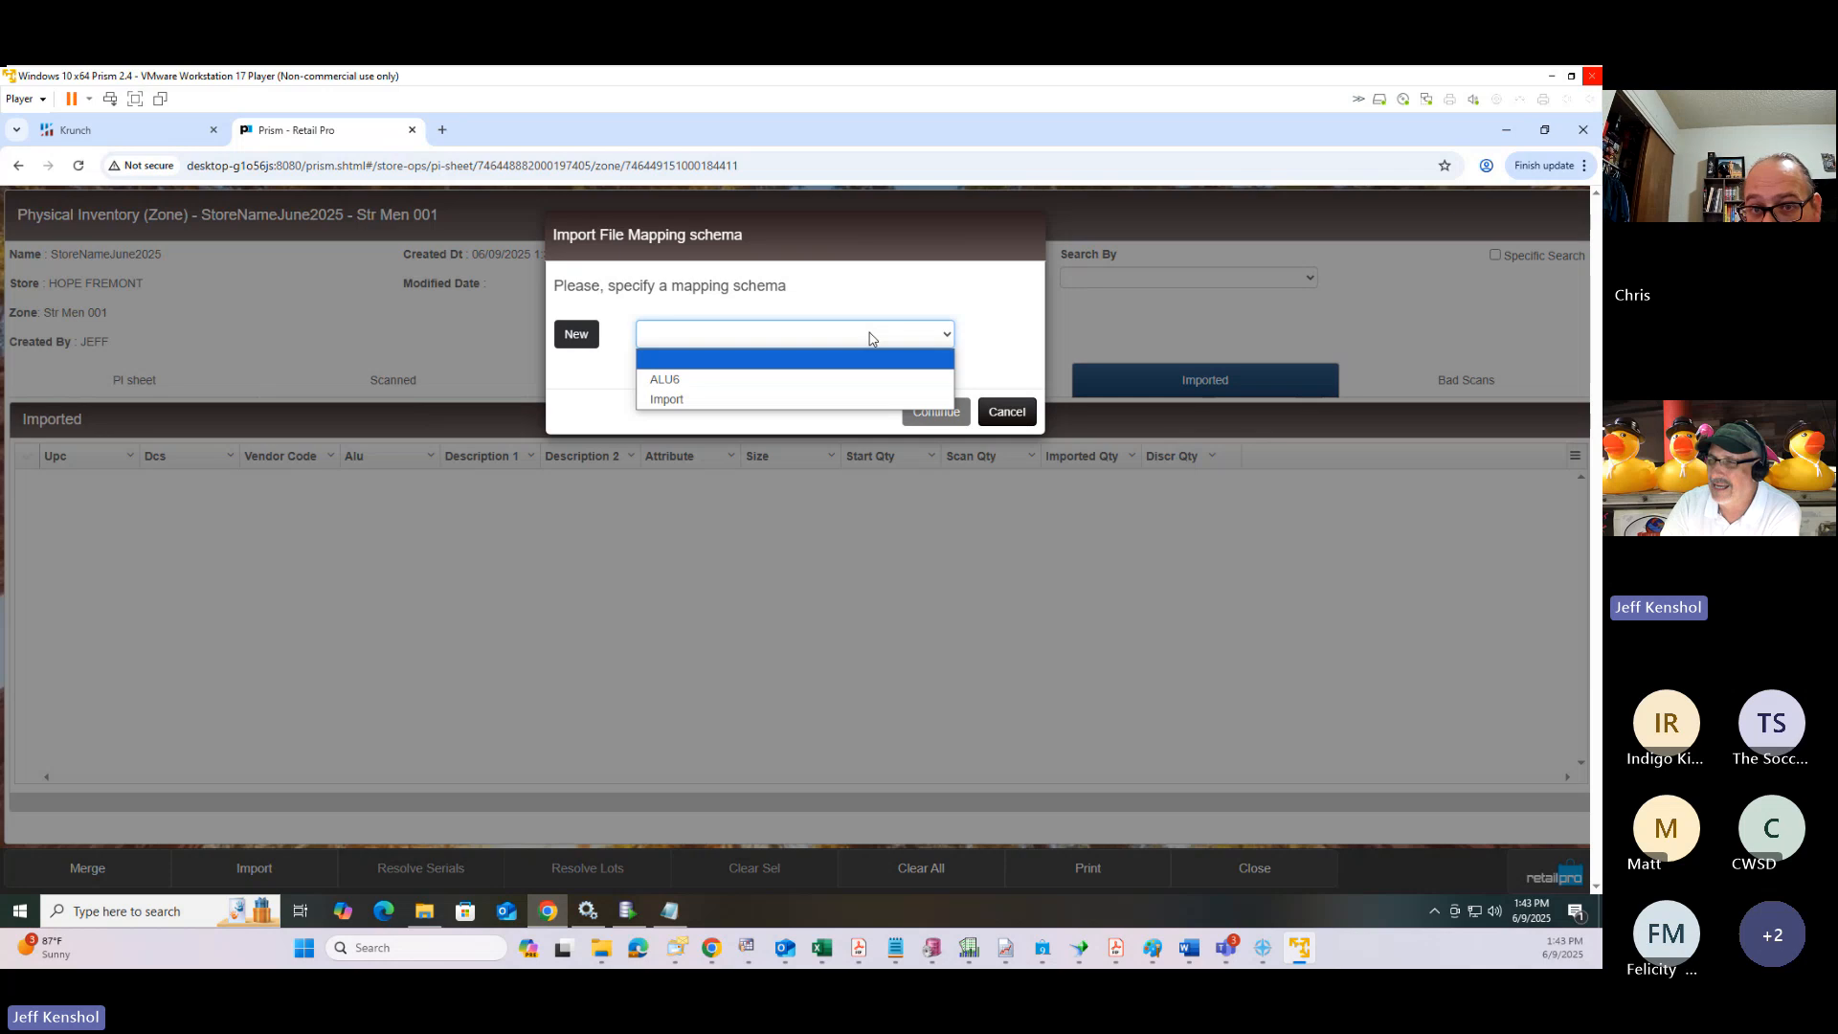
{"action": "left_click", "coordinate": [672, 400]}
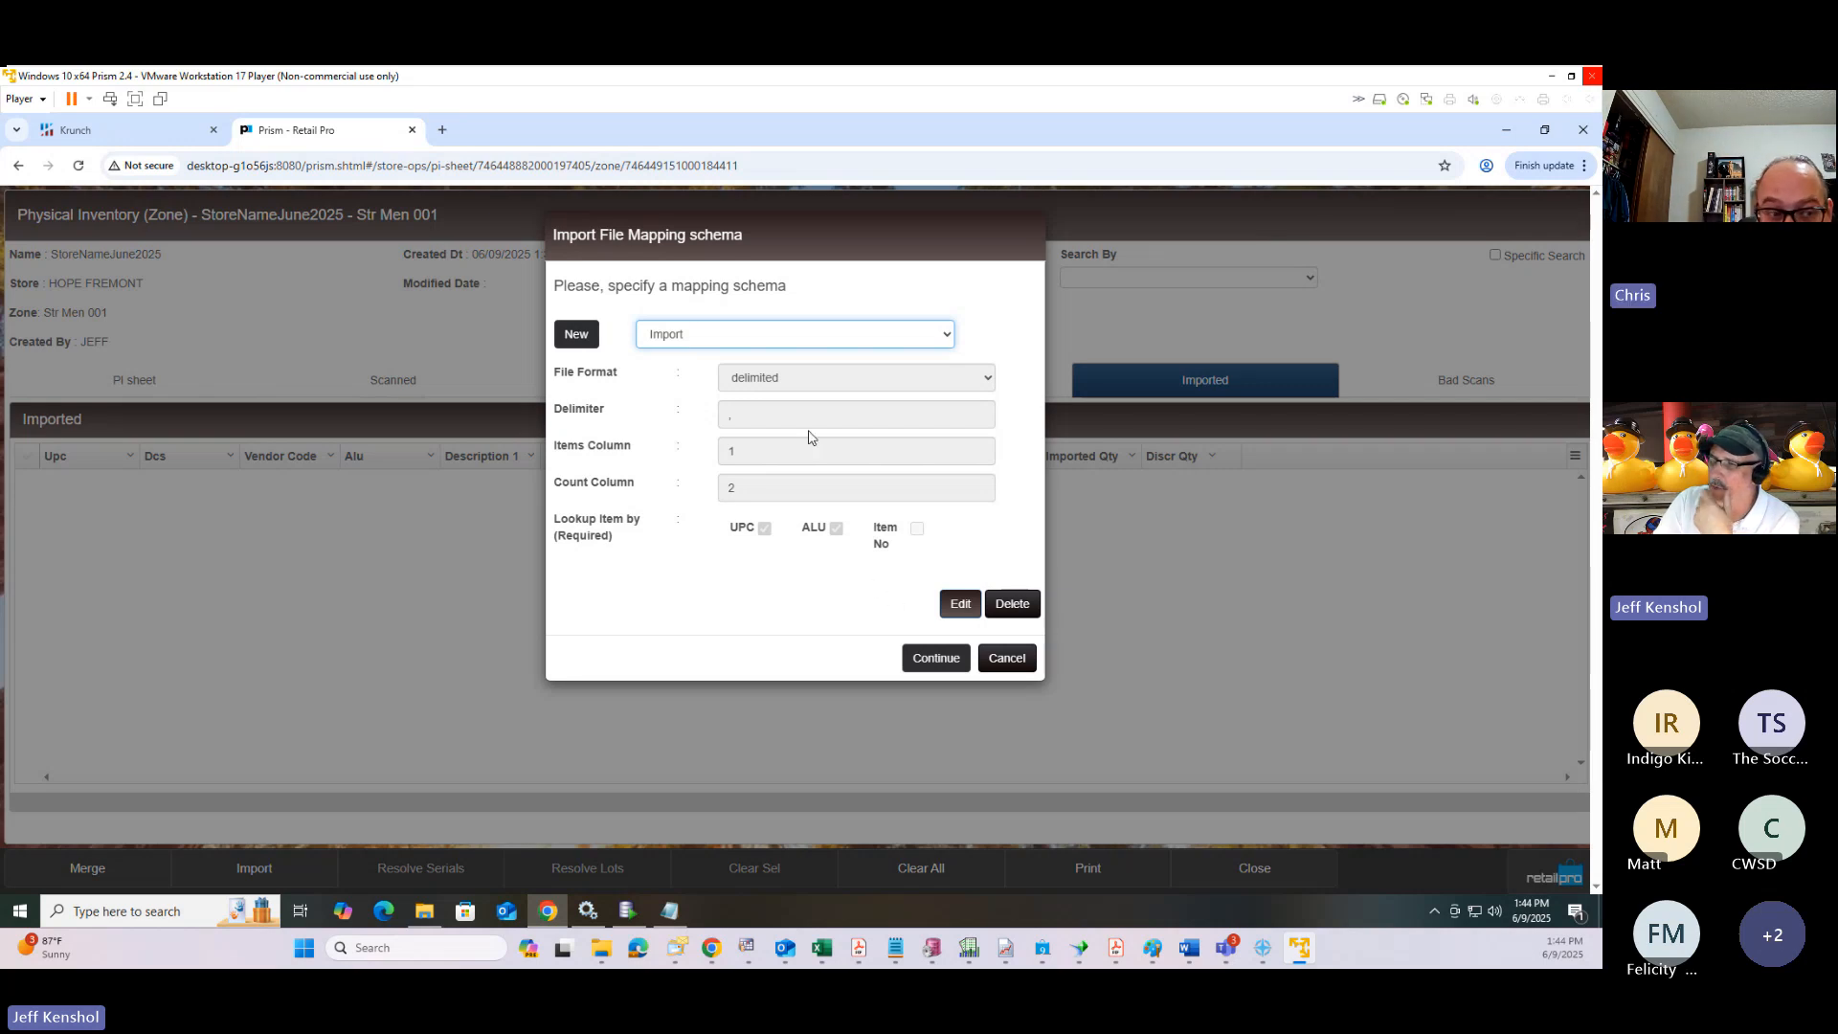
{"action": "left_click", "coordinate": [926, 655]}
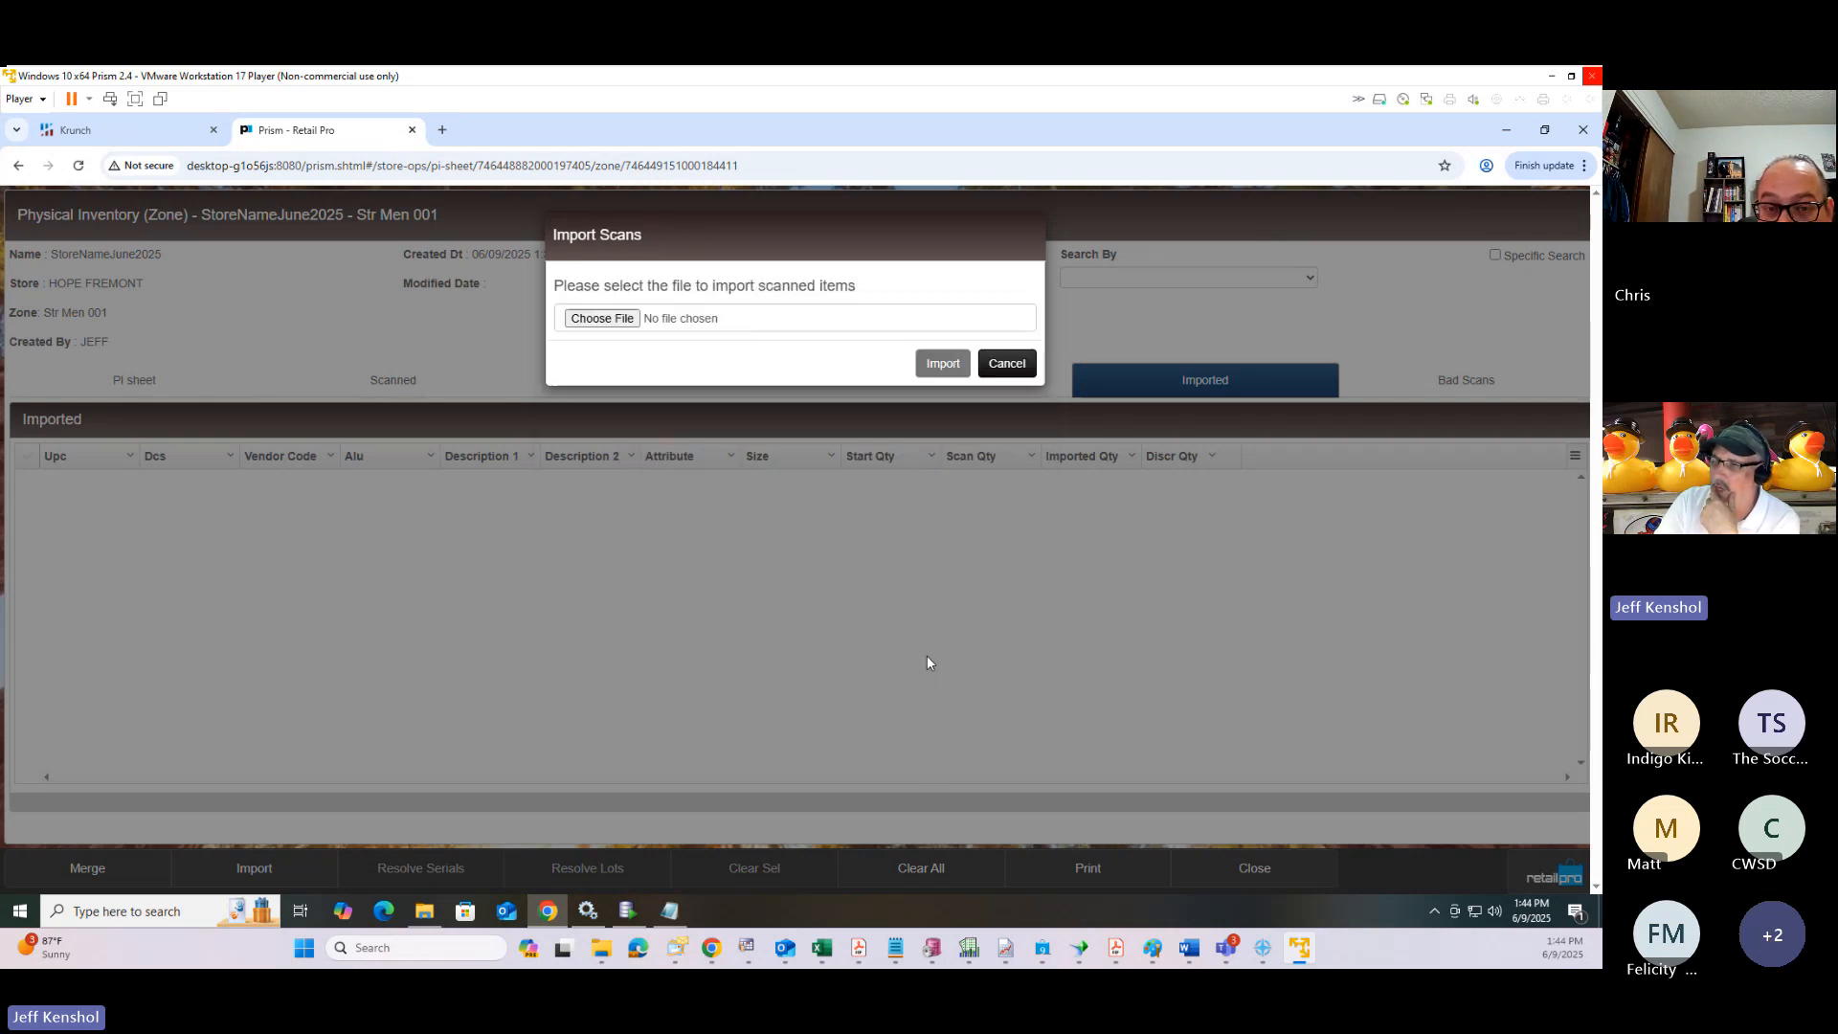
Import the scanned items from Zone1.txt in the Desktop's Zones folder into the Str Men 001 zone.
{"action": "left_click", "coordinate": [611, 319]}
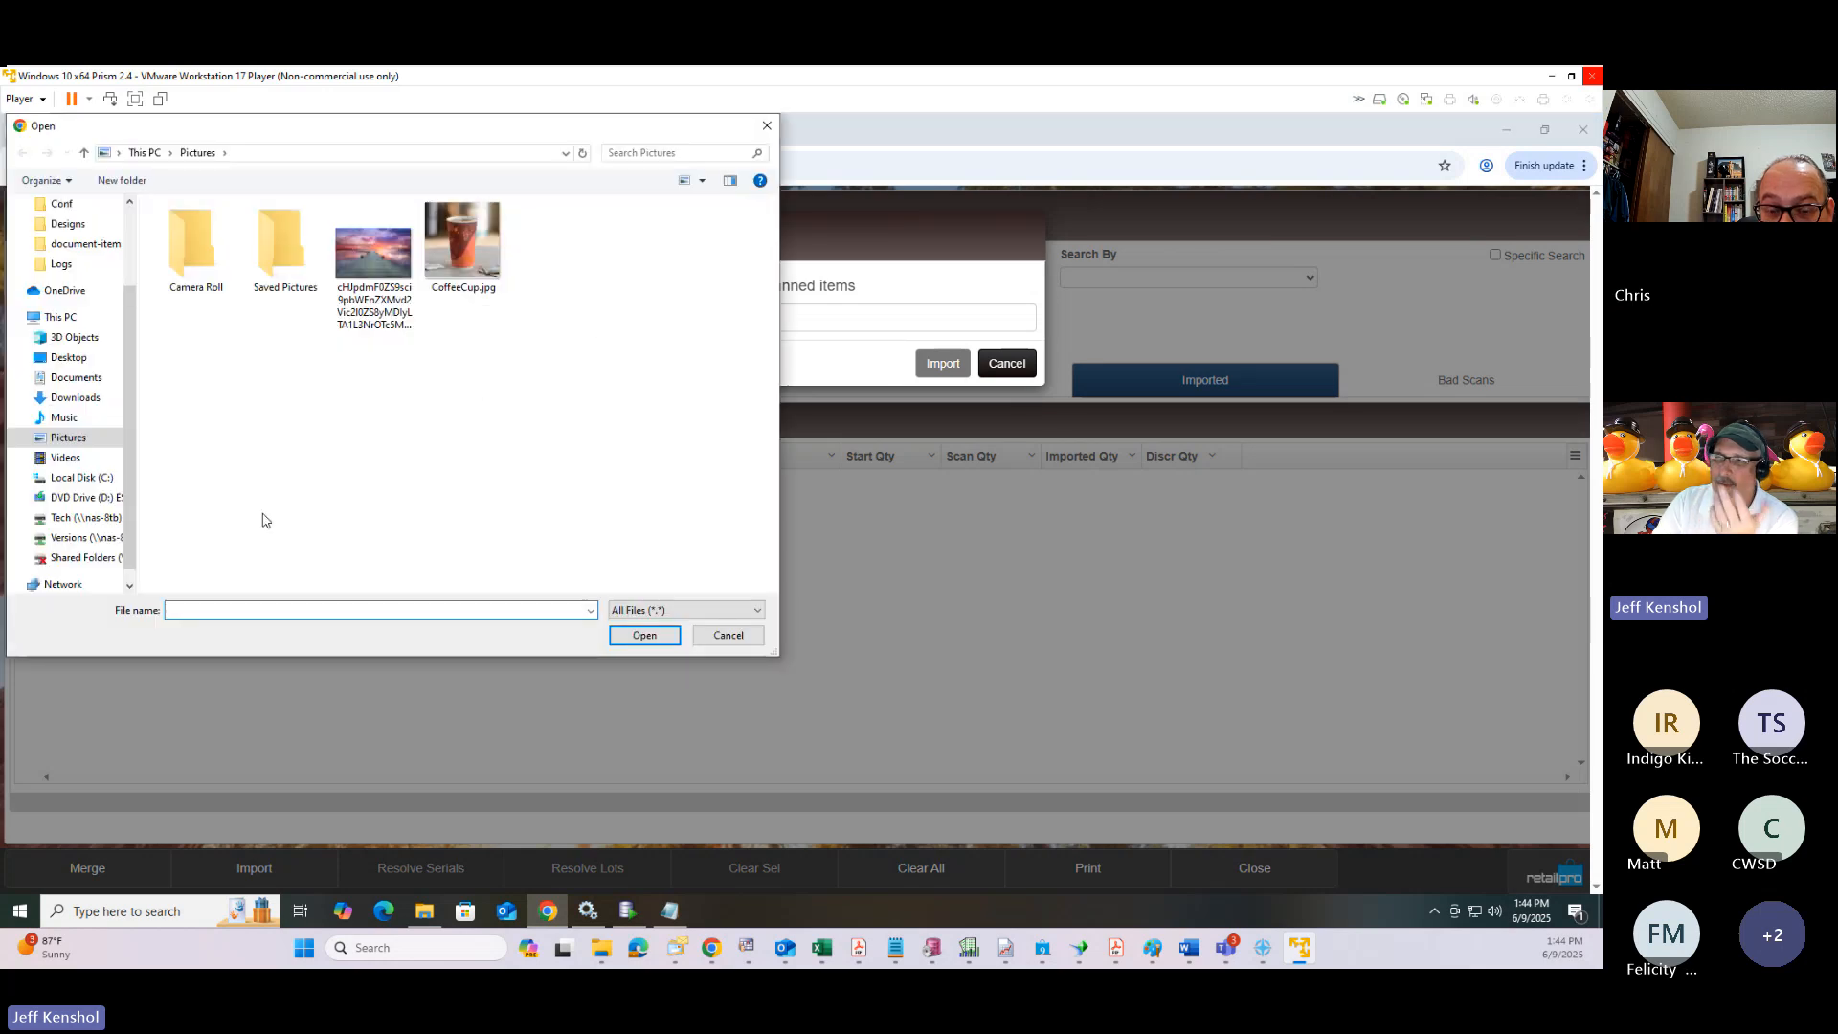
{"action": "left_click", "coordinate": [67, 357]}
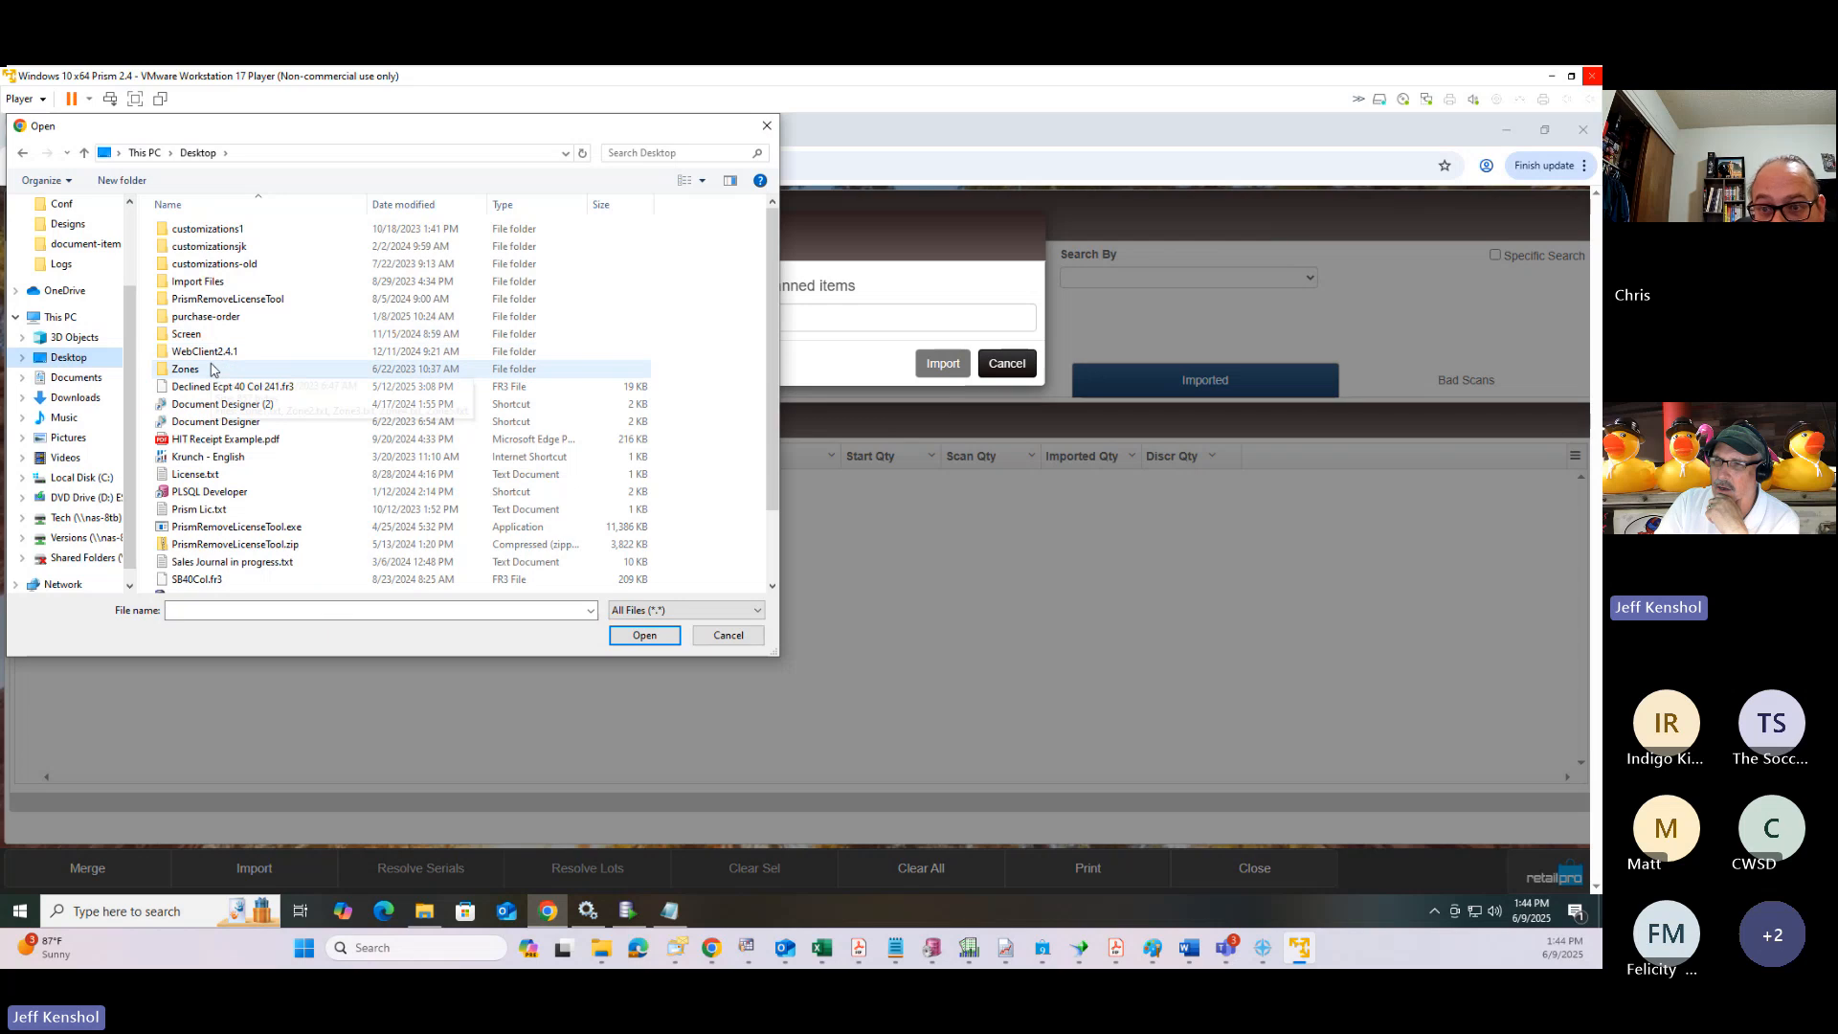
{"action": "double_click", "coordinate": [216, 367]}
{"action": "left_click", "coordinate": [204, 233]}
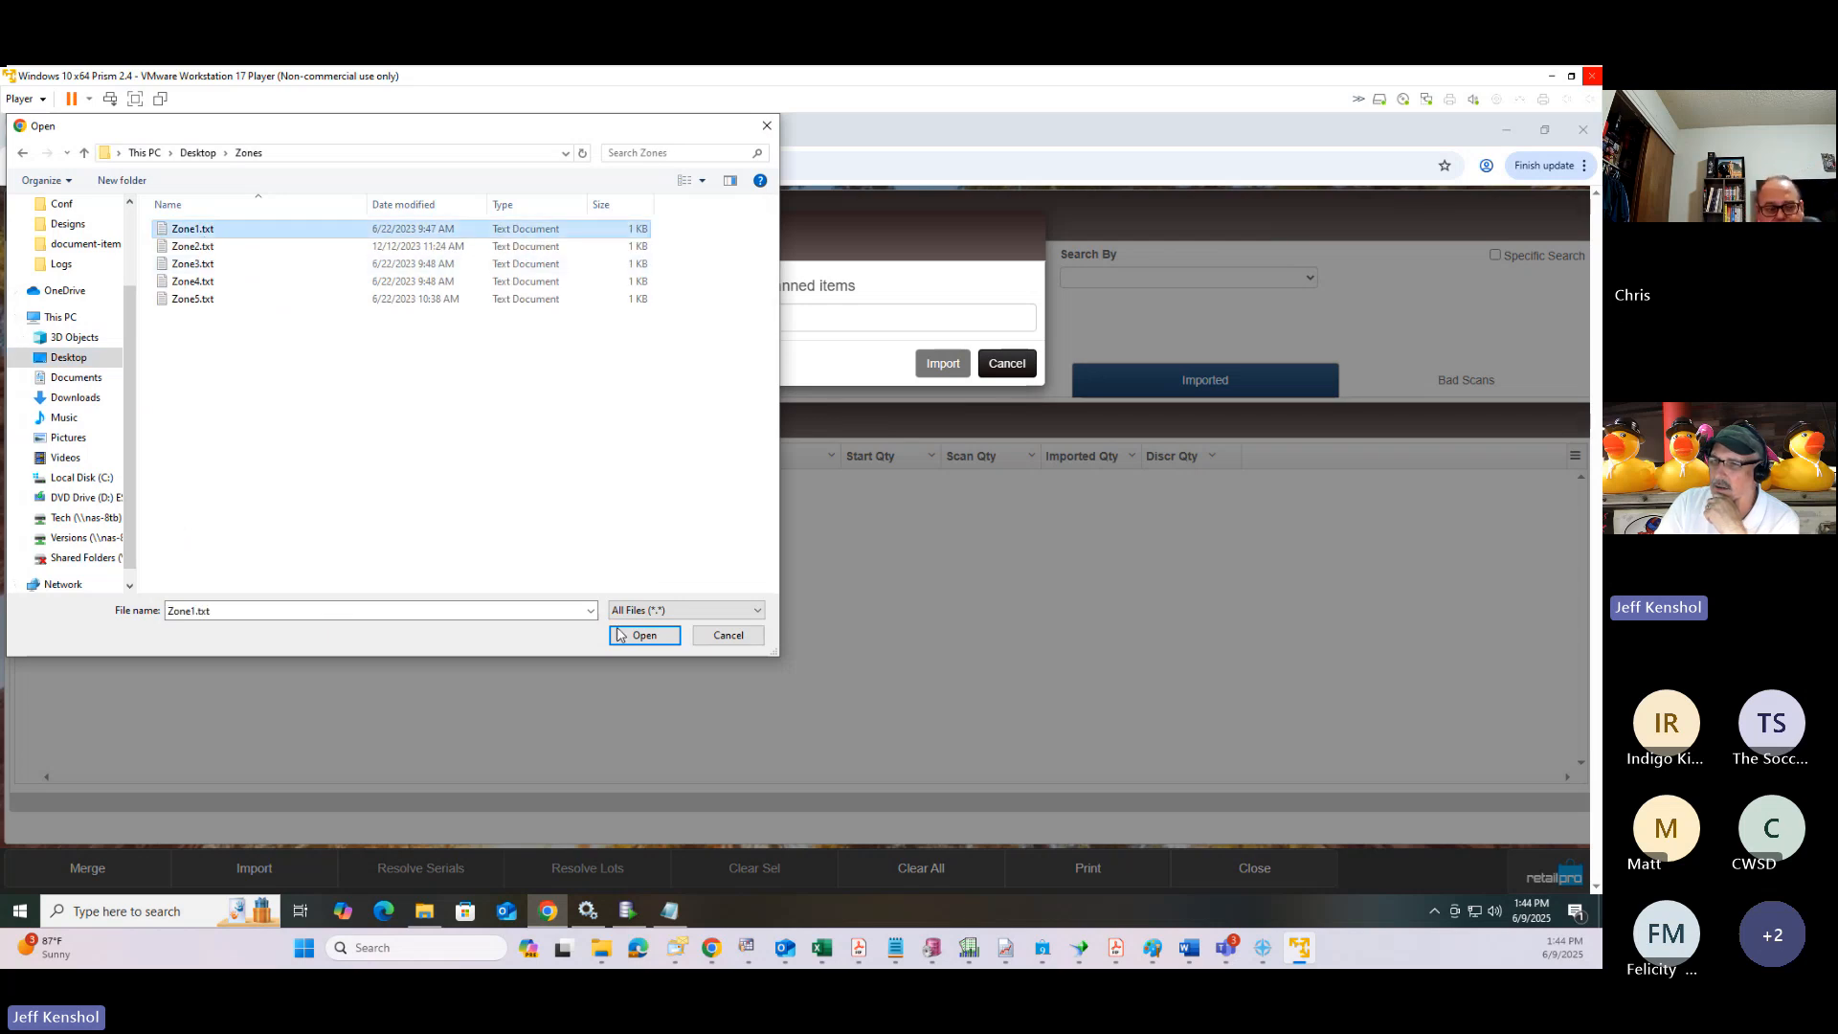
{"action": "left_click", "coordinate": [649, 636]}
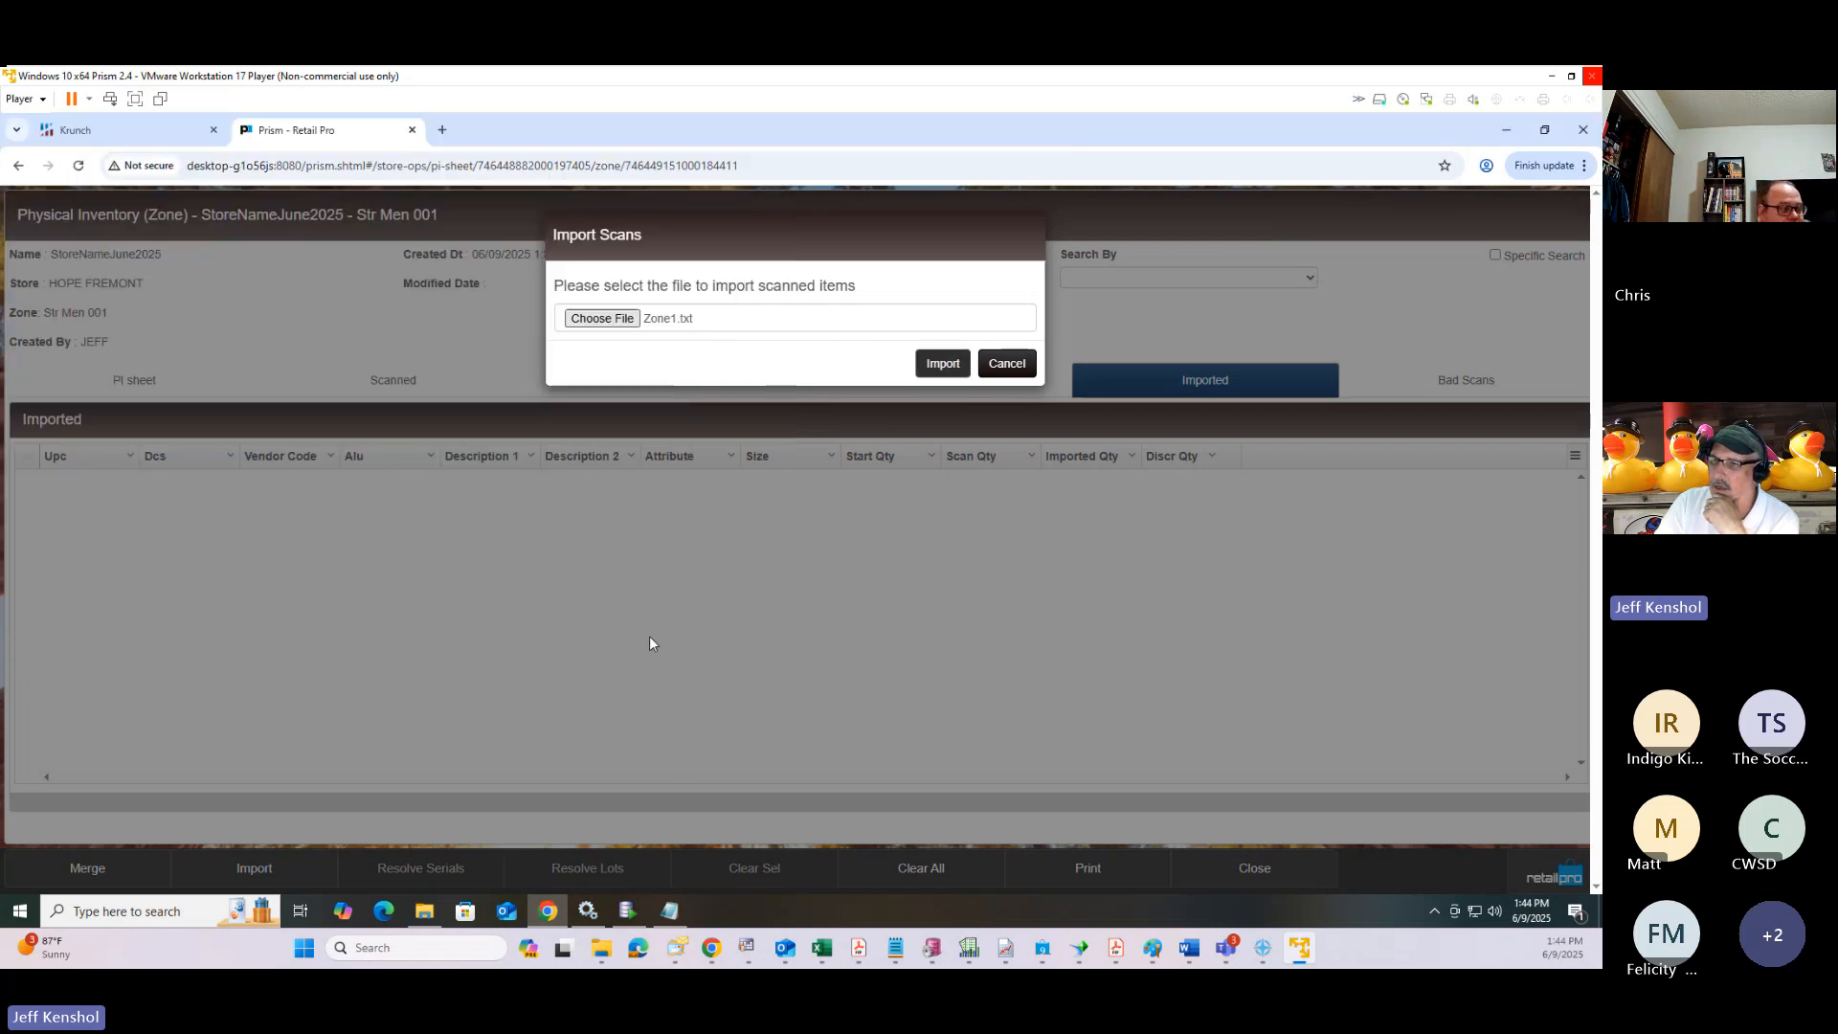
{"action": "left_click", "coordinate": [942, 365]}
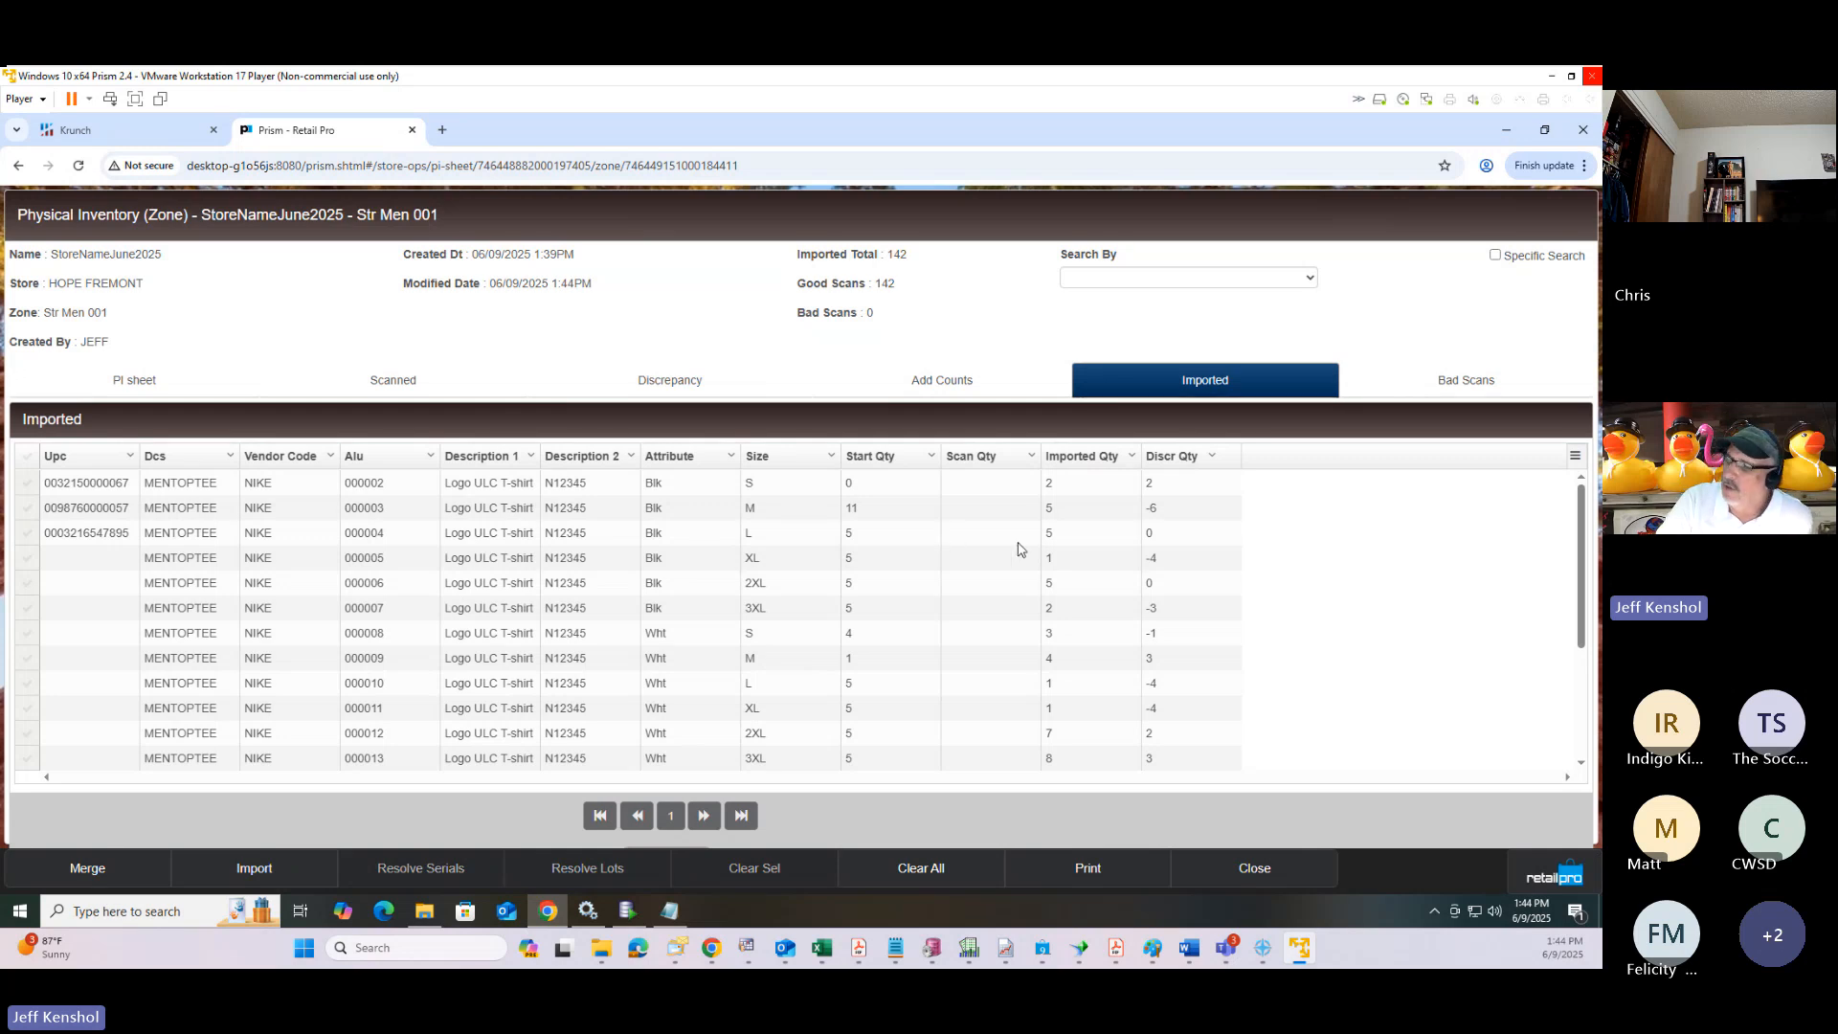
{"action": "left_click", "coordinate": [1528, 873]}
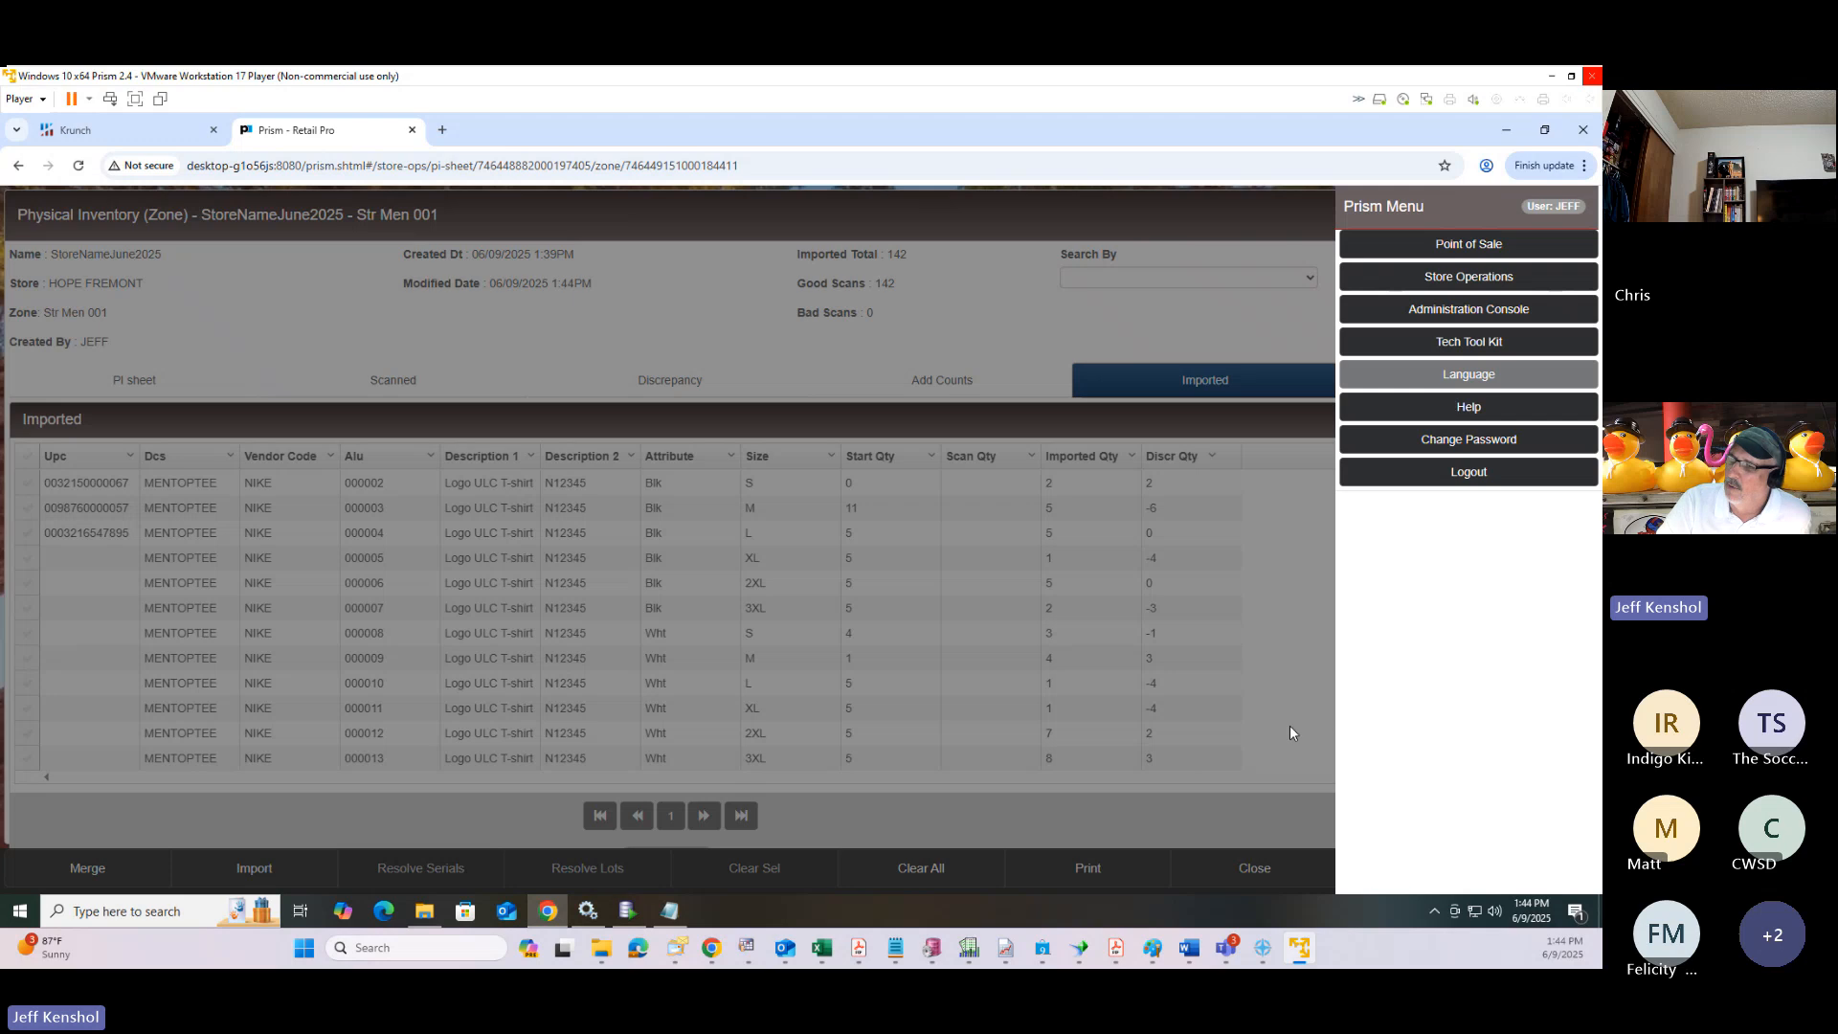
{"action": "left_click", "coordinate": [1247, 837]}
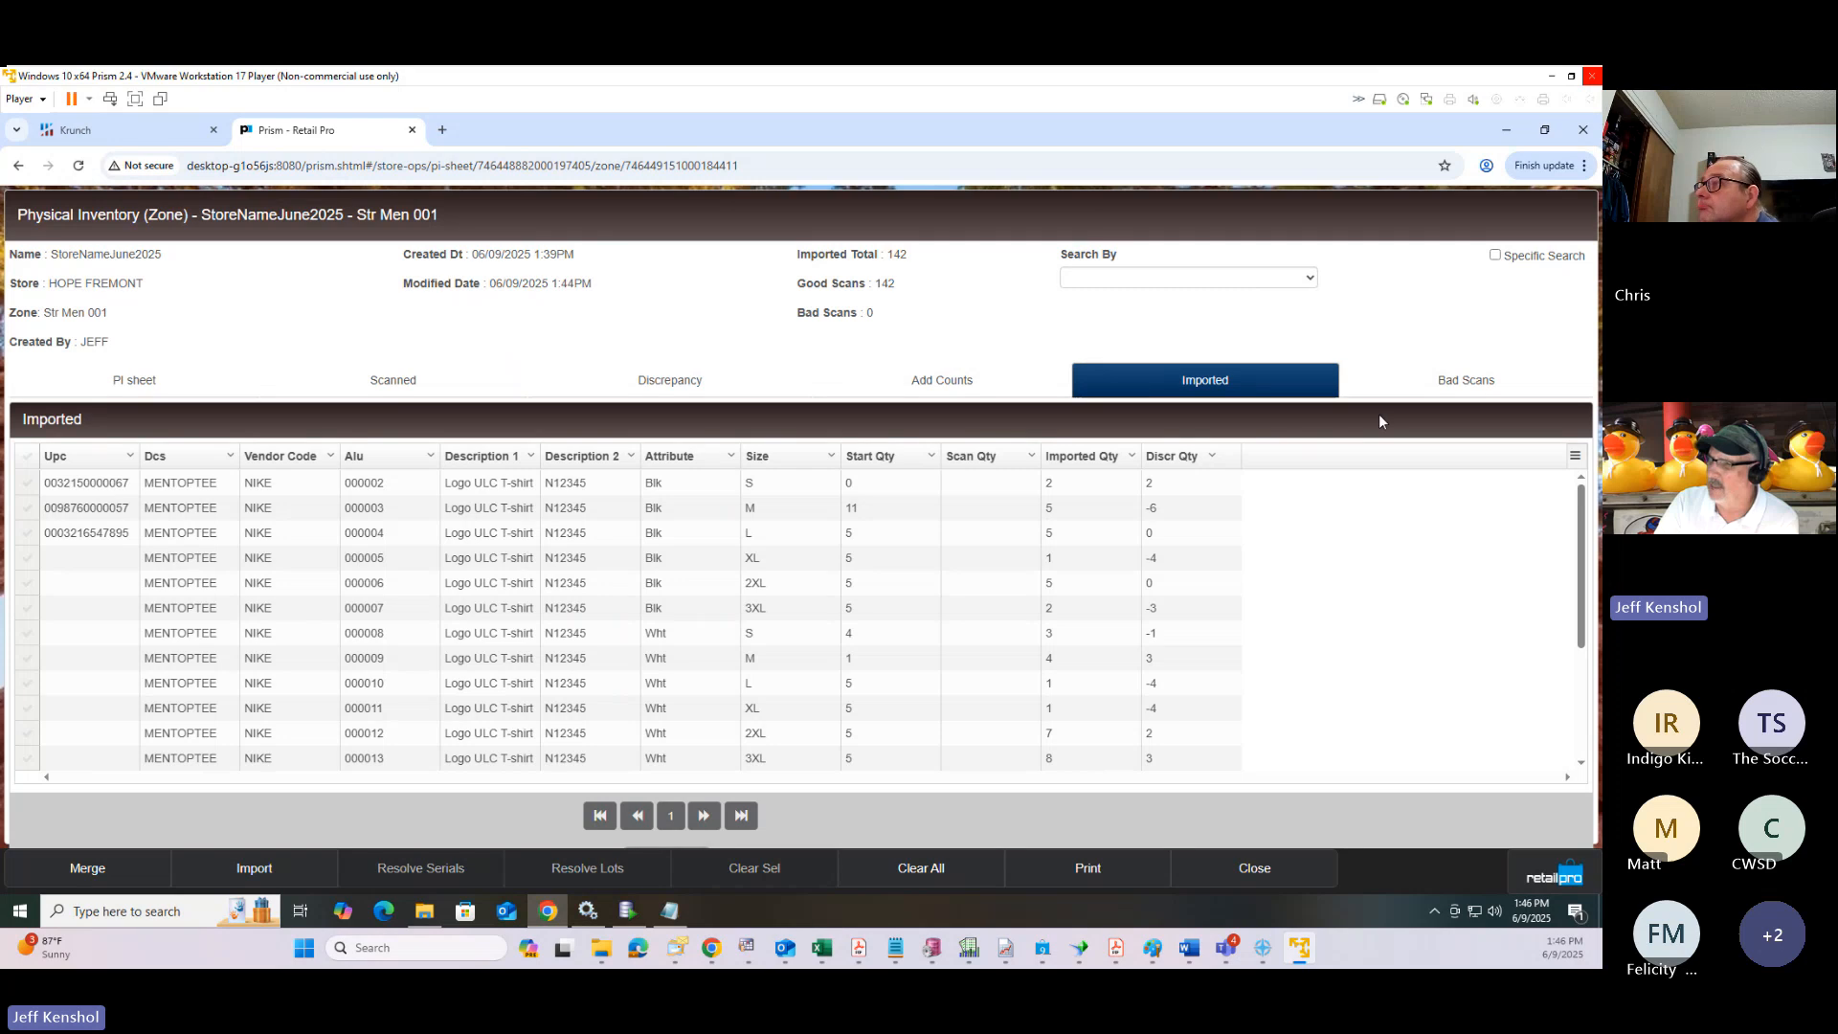
Check the zone's bad scans and return to its imported items.
{"action": "left_click", "coordinate": [1447, 383]}
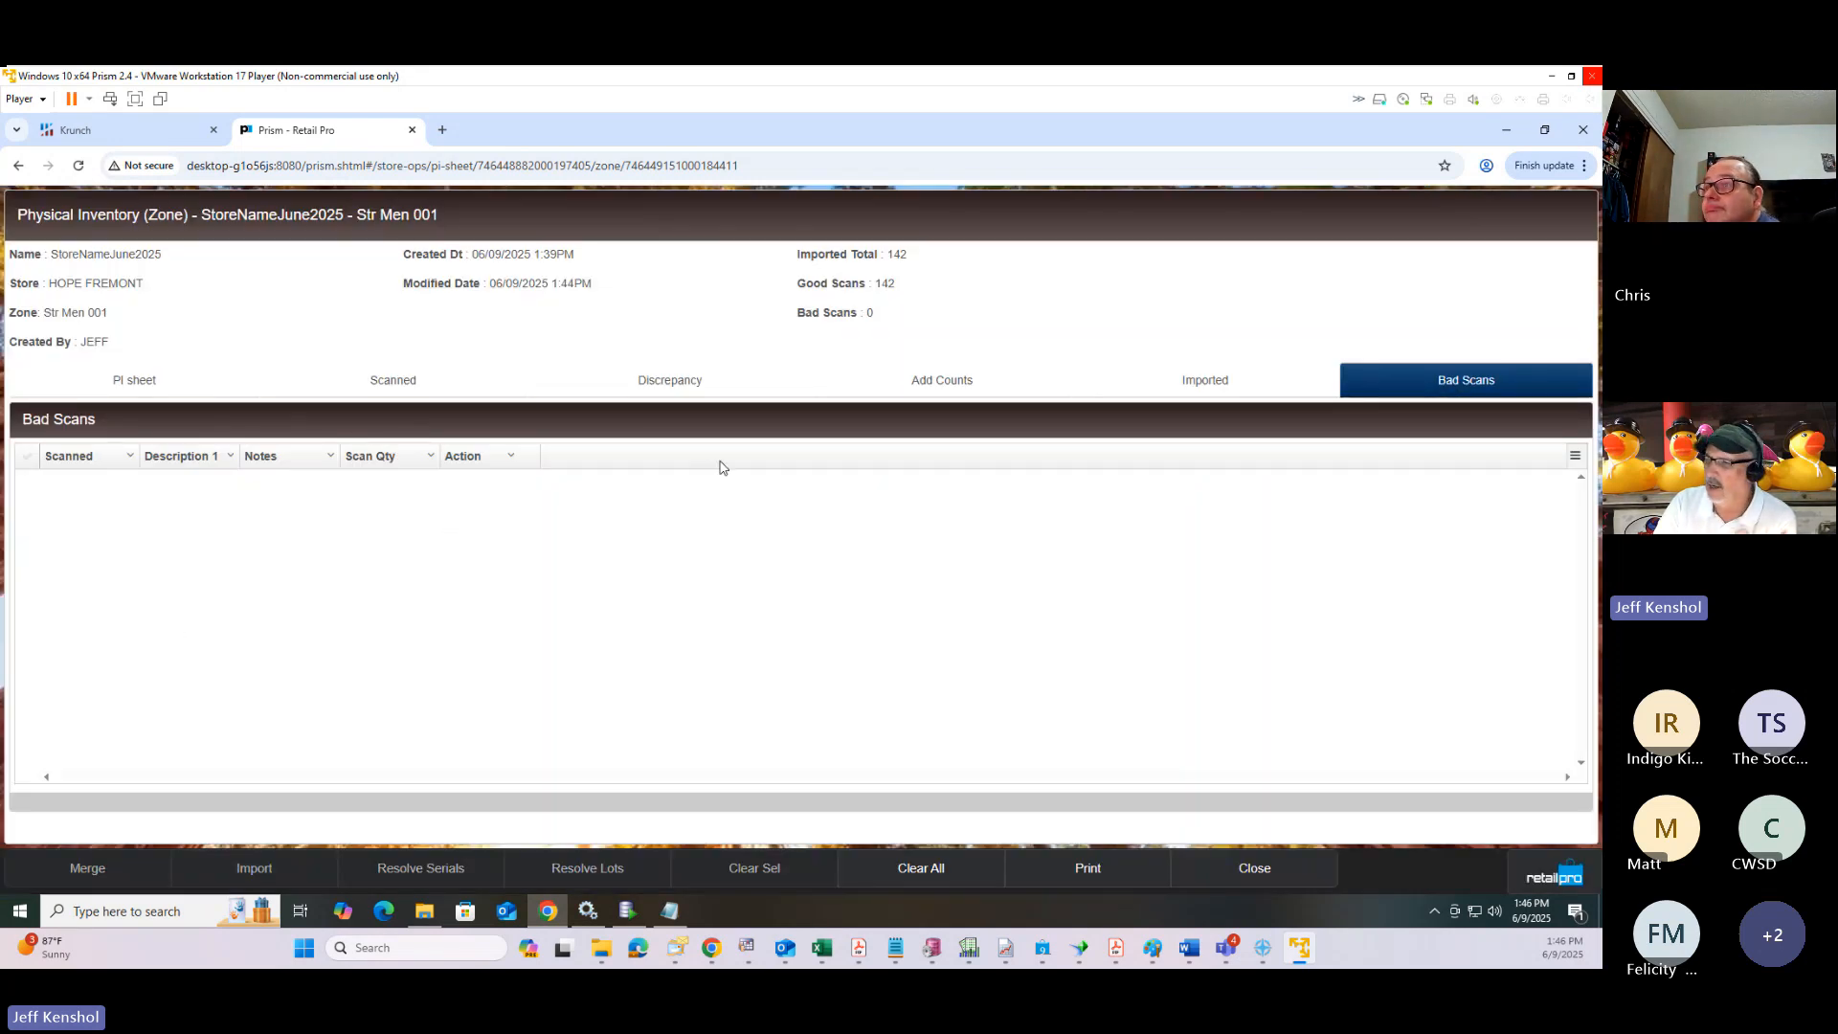
{"action": "left_click", "coordinate": [1227, 387]}
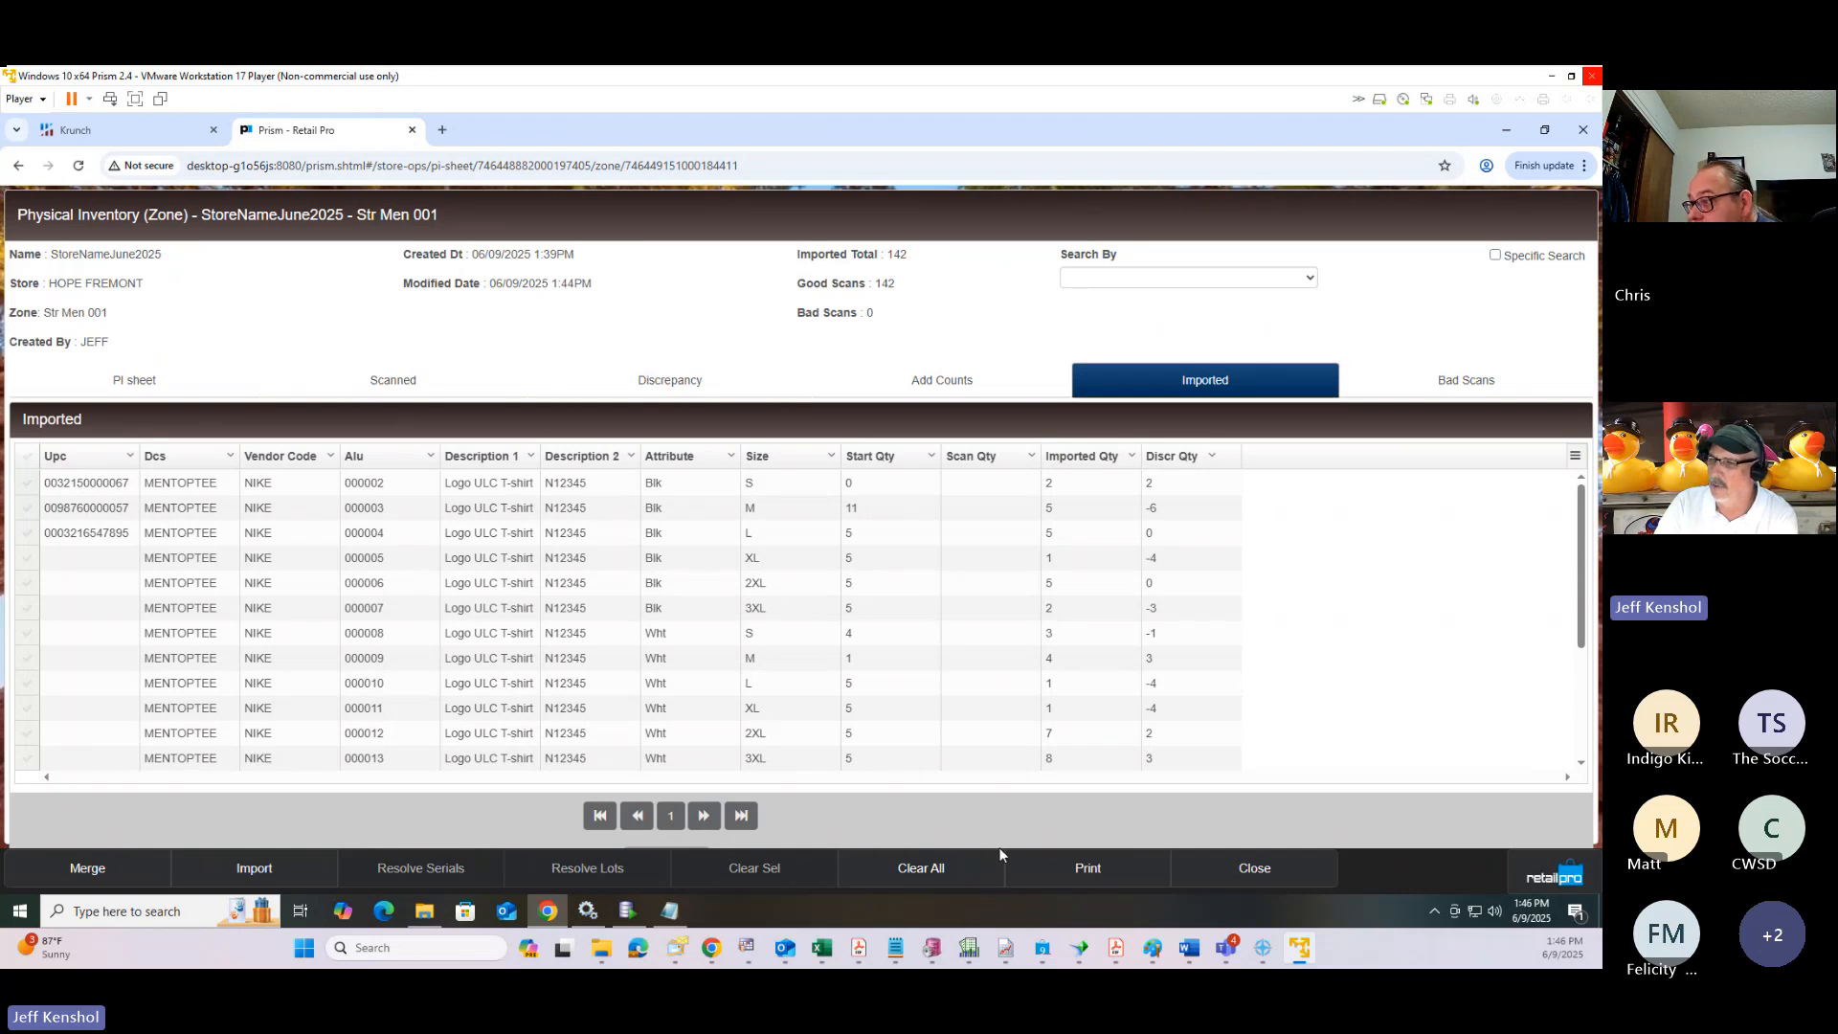
Preview the zone's printout with the Good Scans print design, and close the preview.
{"action": "left_click", "coordinate": [1088, 868]}
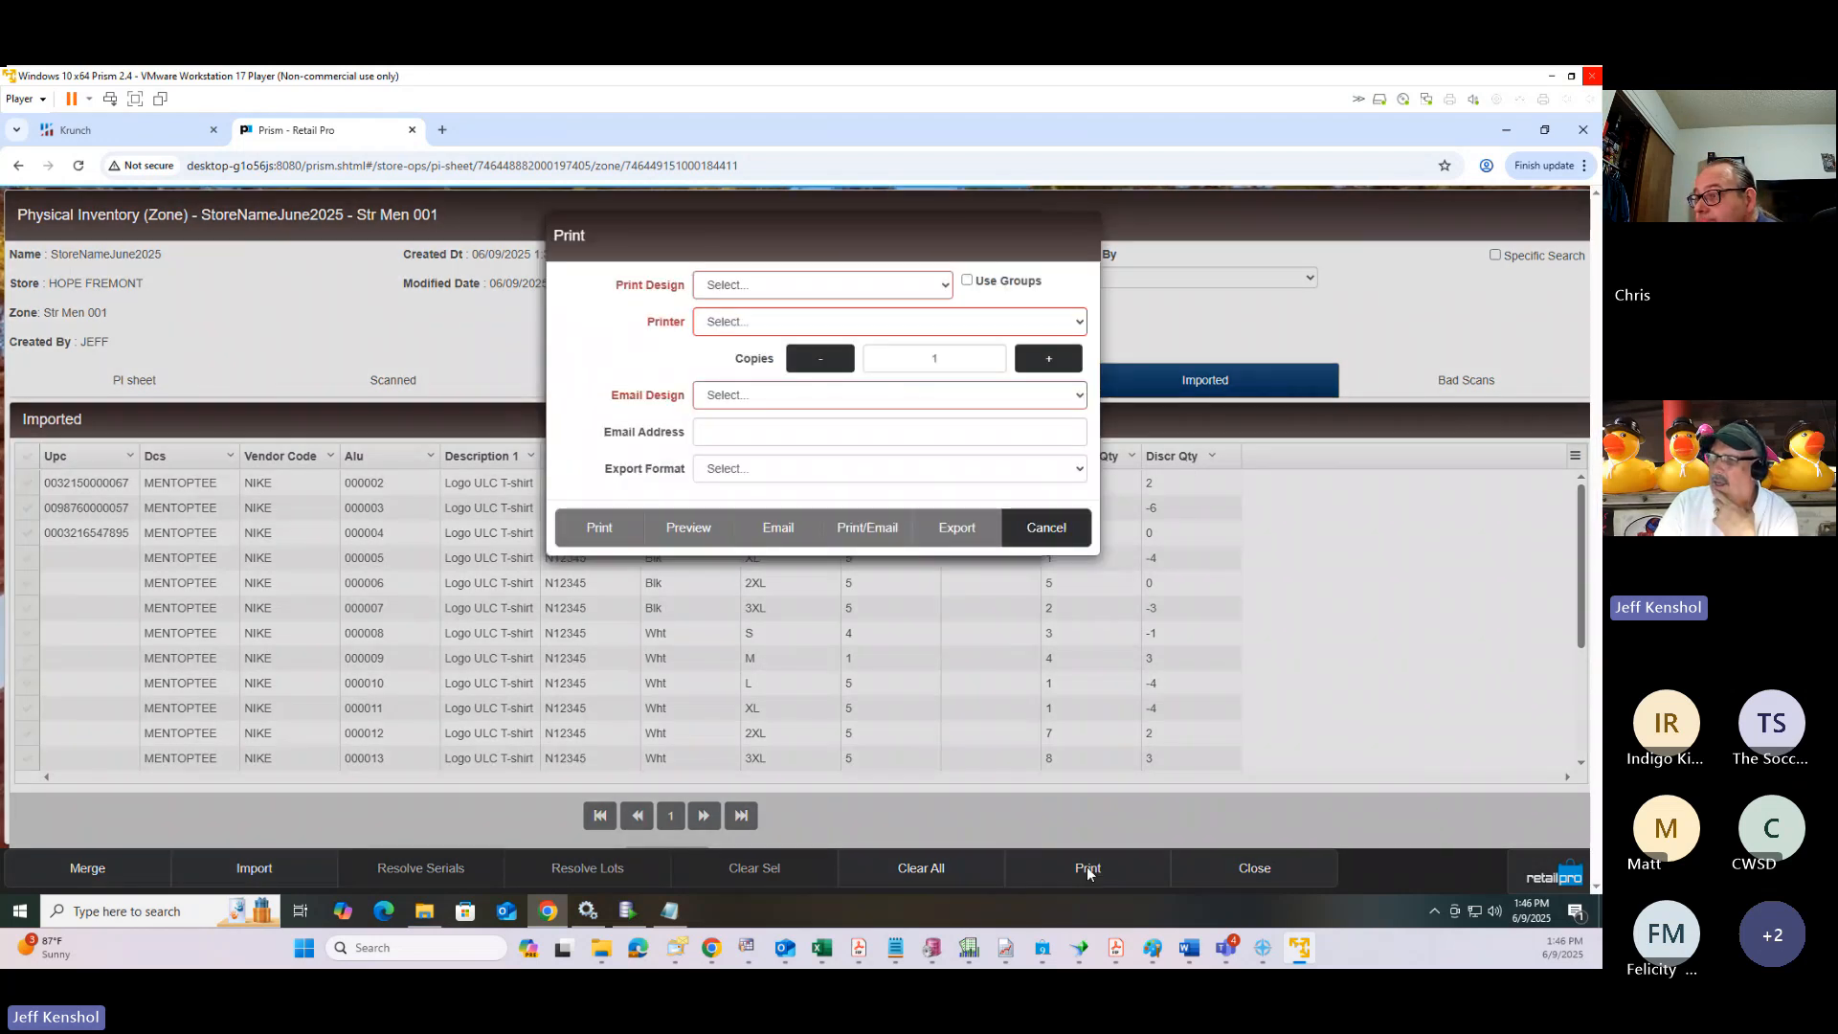
{"action": "left_click", "coordinate": [822, 284]}
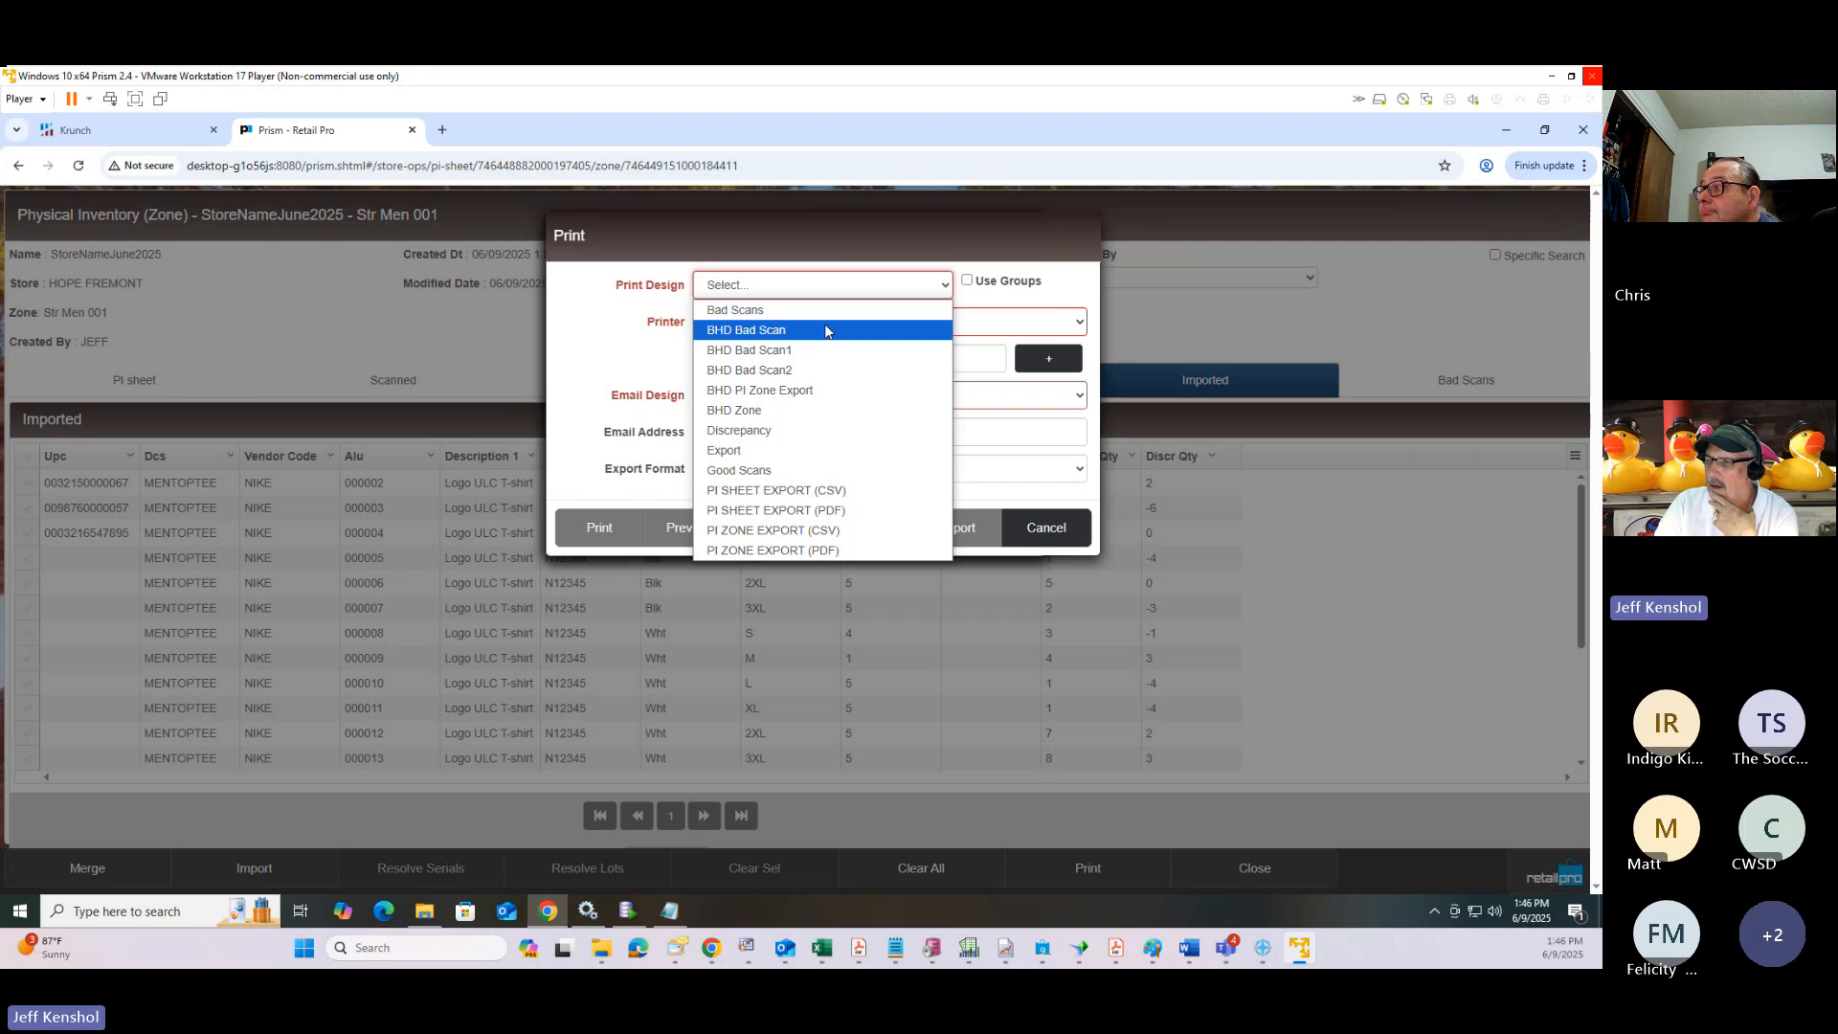
{"action": "left_click", "coordinate": [814, 390]}
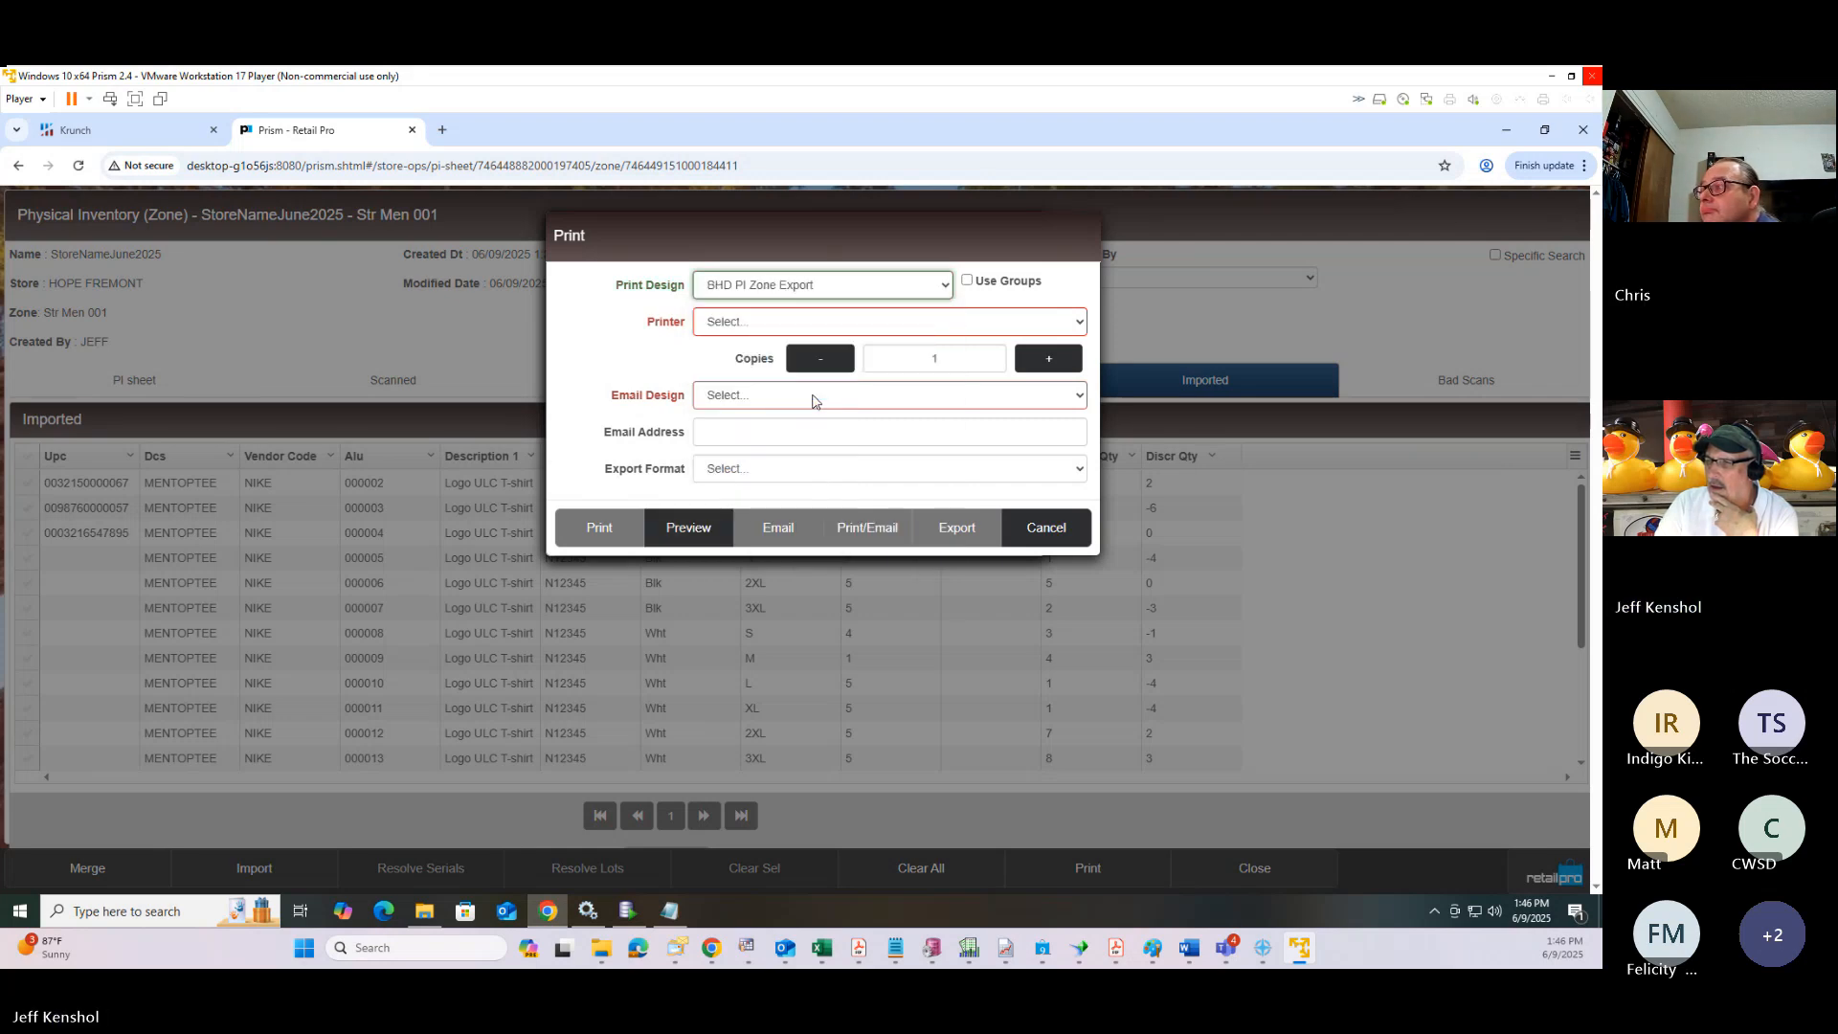
{"action": "left_click", "coordinate": [778, 284]}
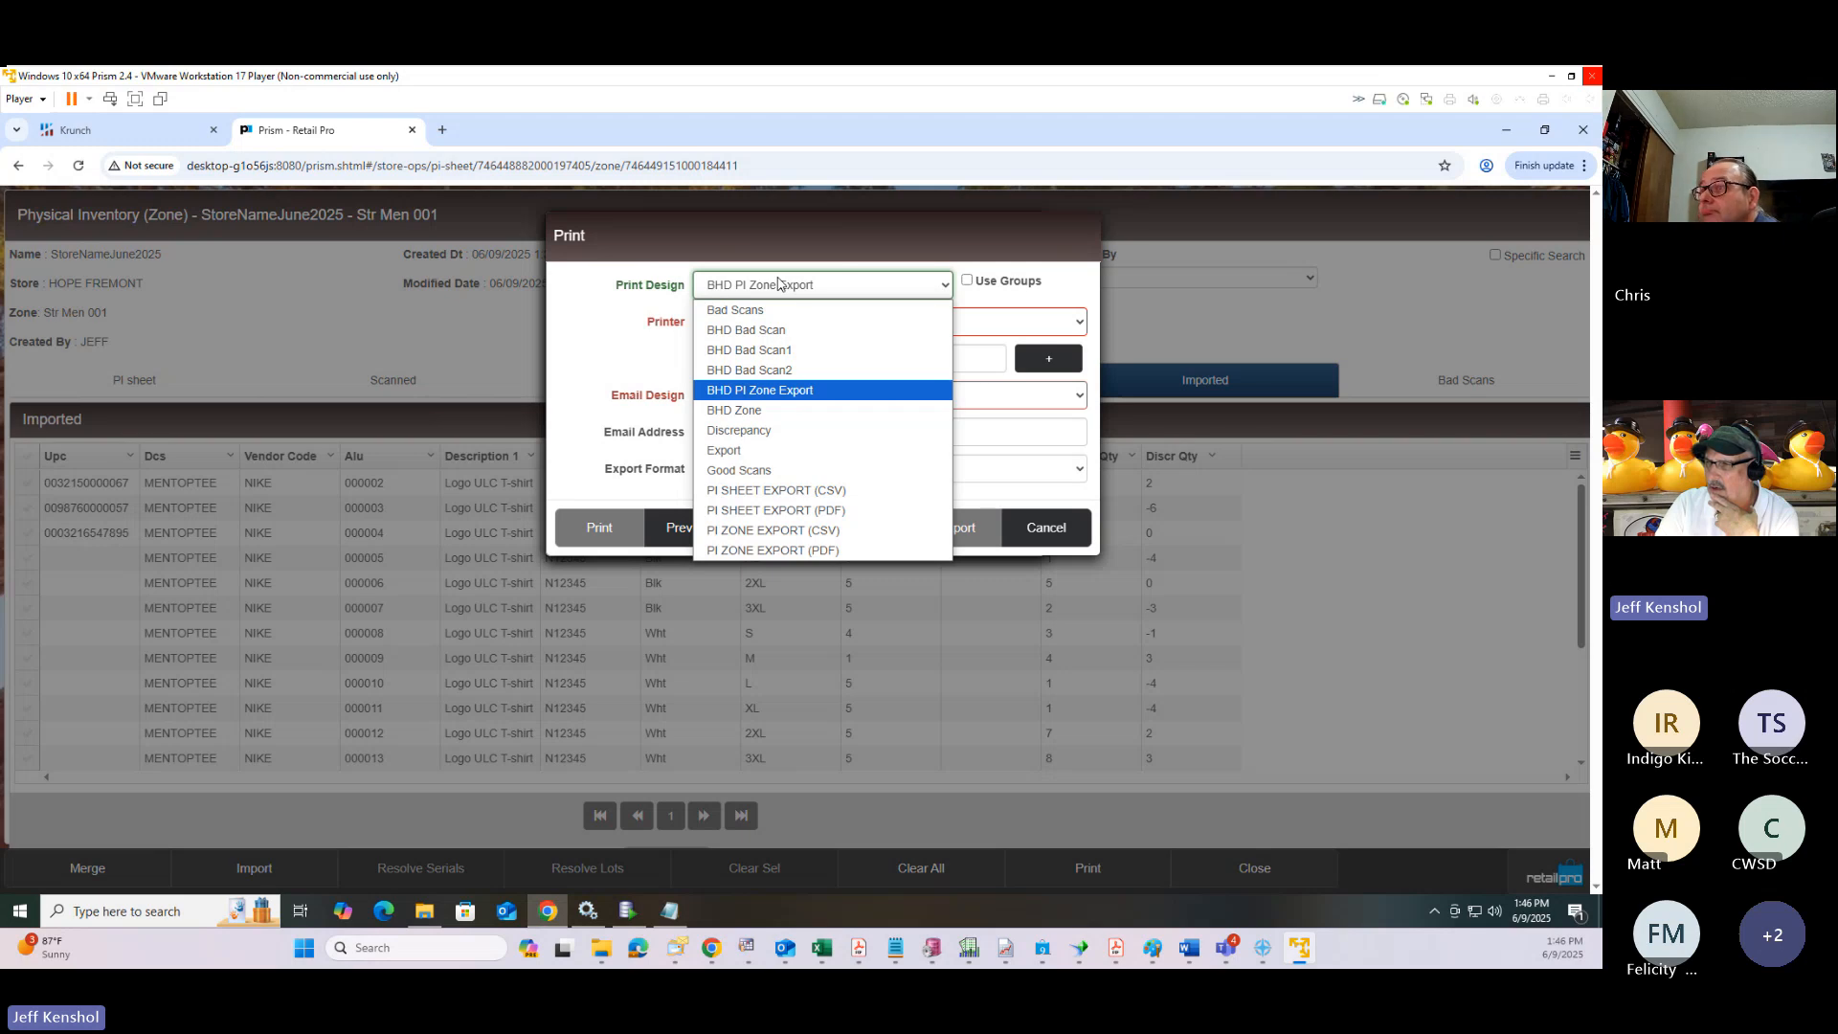
{"action": "left_click", "coordinate": [763, 470]}
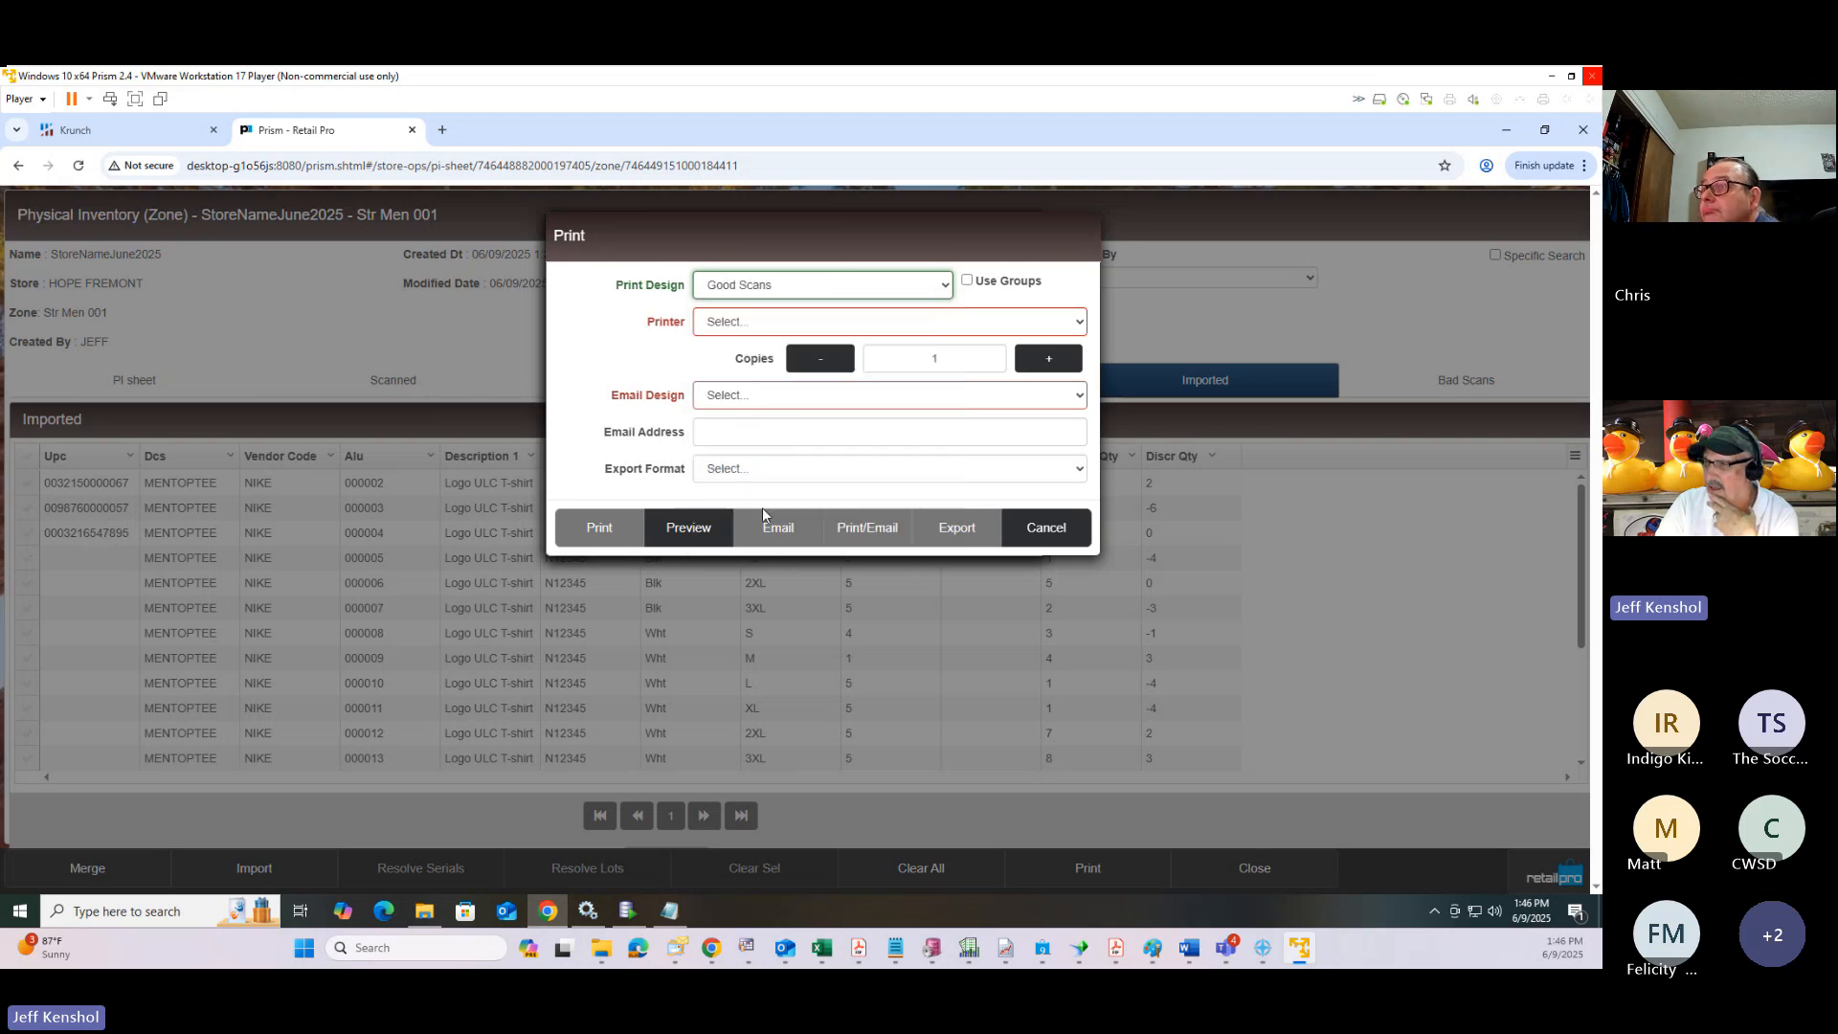
{"action": "left_click", "coordinate": [697, 534]}
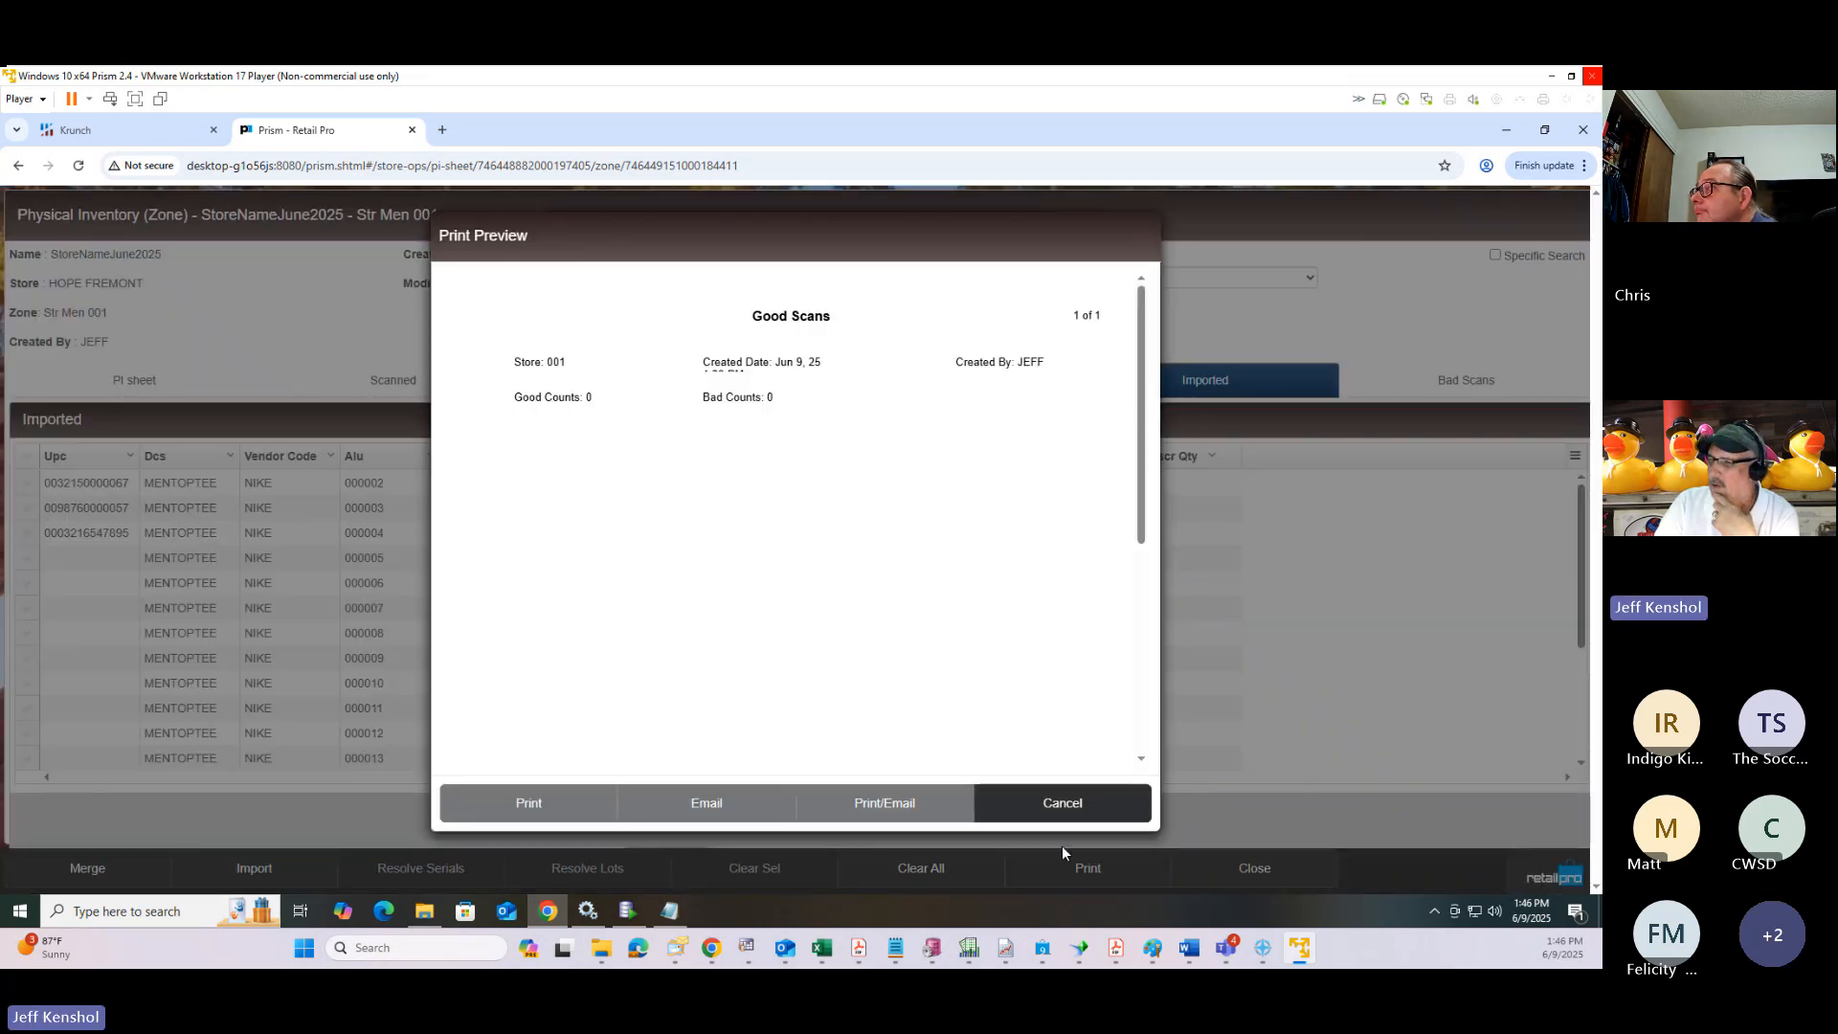
{"action": "left_click", "coordinate": [1062, 815]}
Preview the zone's printout with the BHD PI Zone Export design and examine its start, scan and discrepancy columns.
{"action": "left_click", "coordinate": [784, 322]}
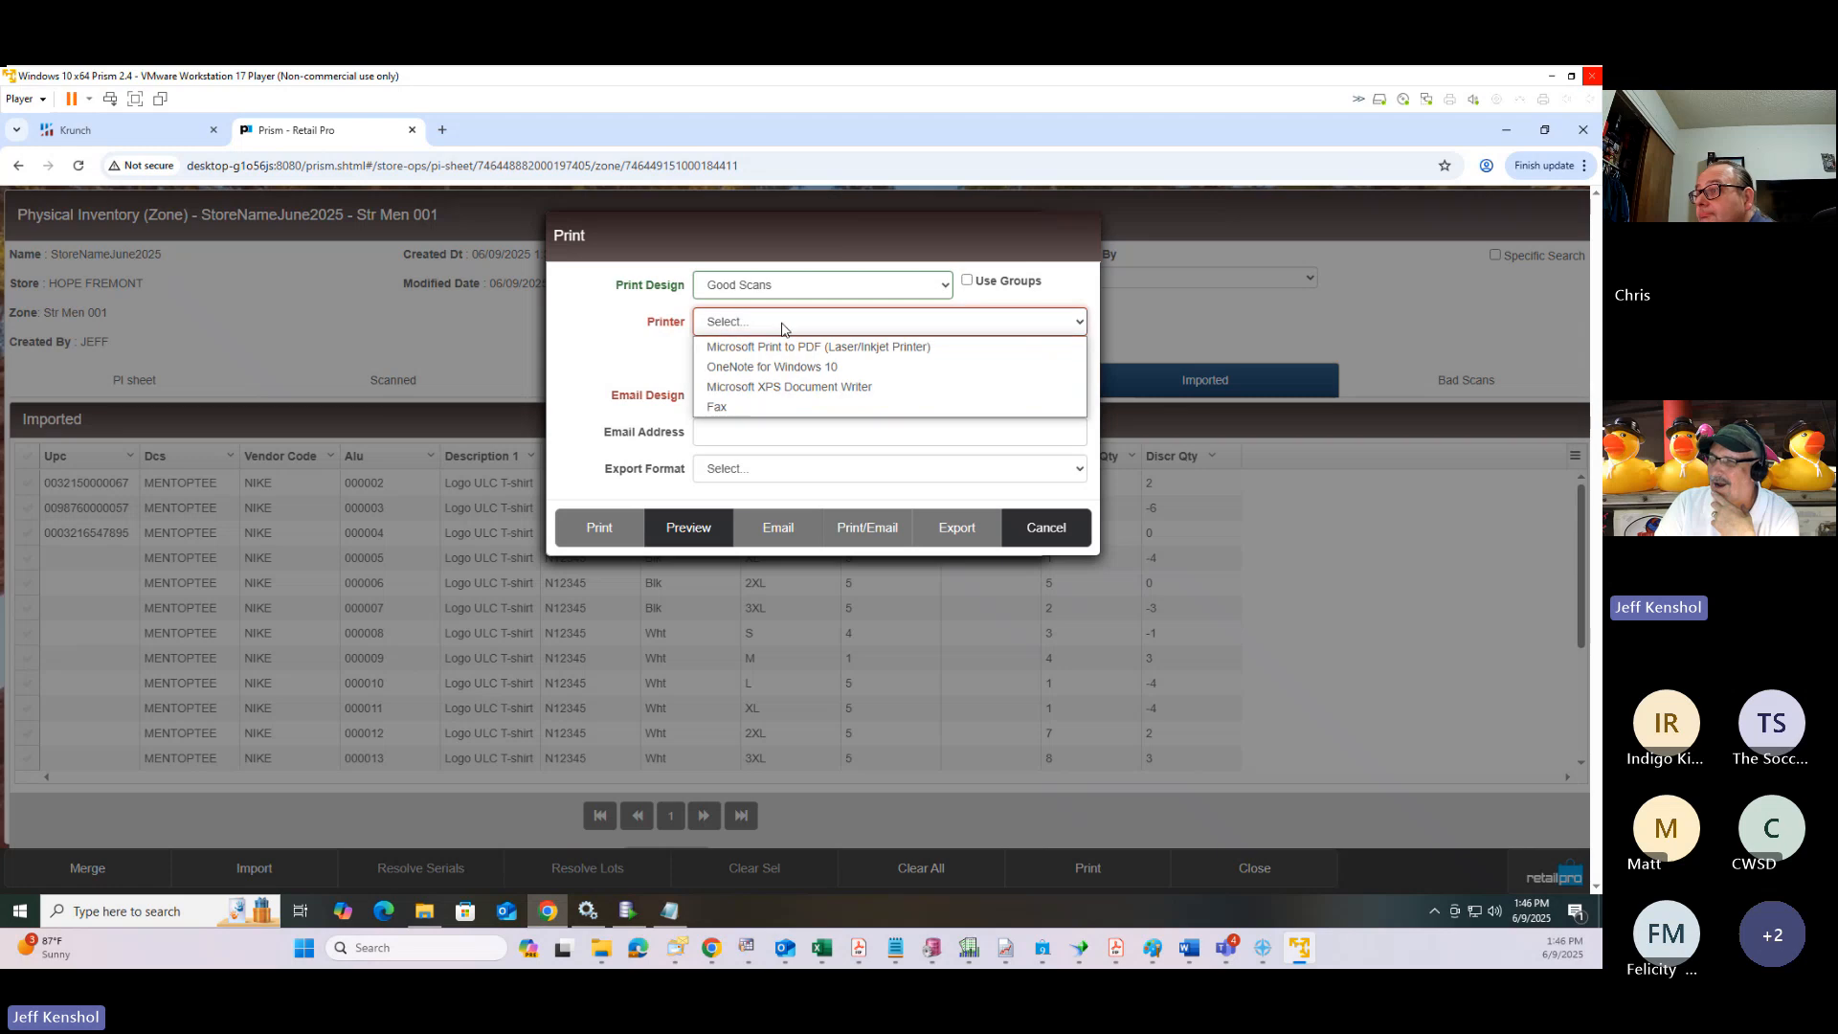
{"action": "left_click", "coordinate": [783, 285]}
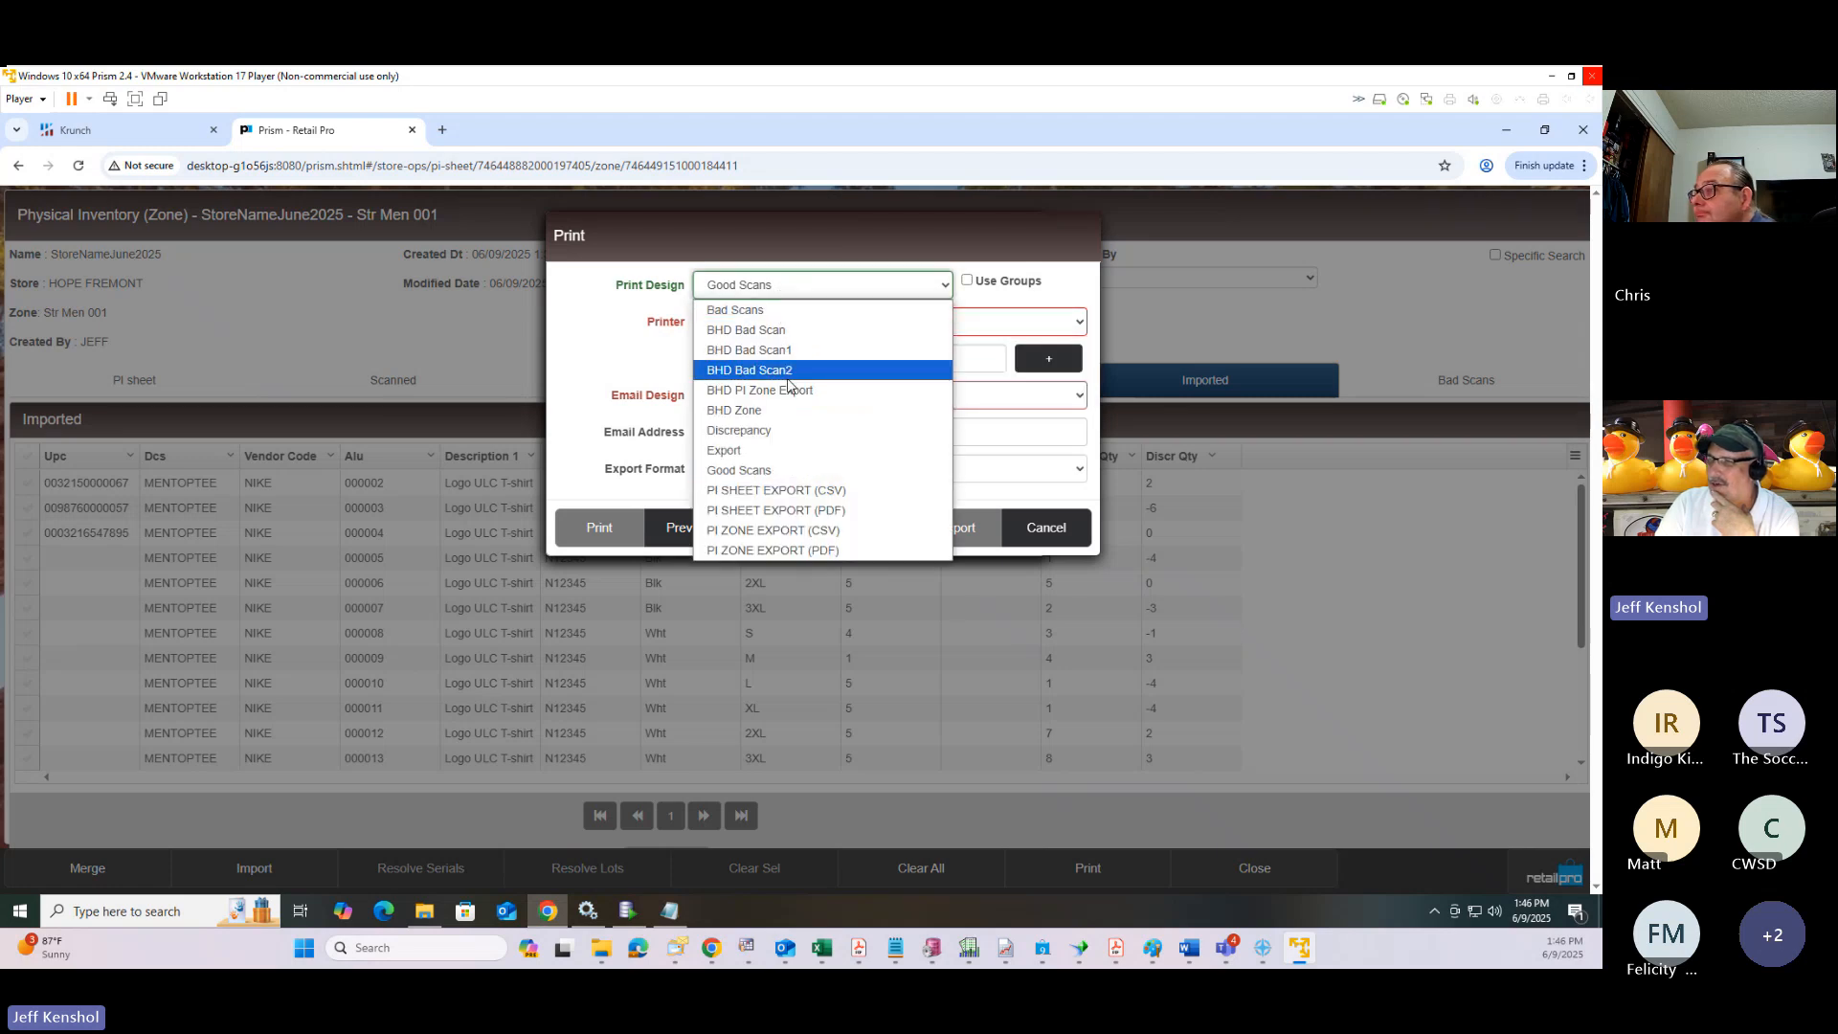
{"action": "left_click", "coordinate": [788, 389]}
{"action": "left_click", "coordinate": [712, 536]}
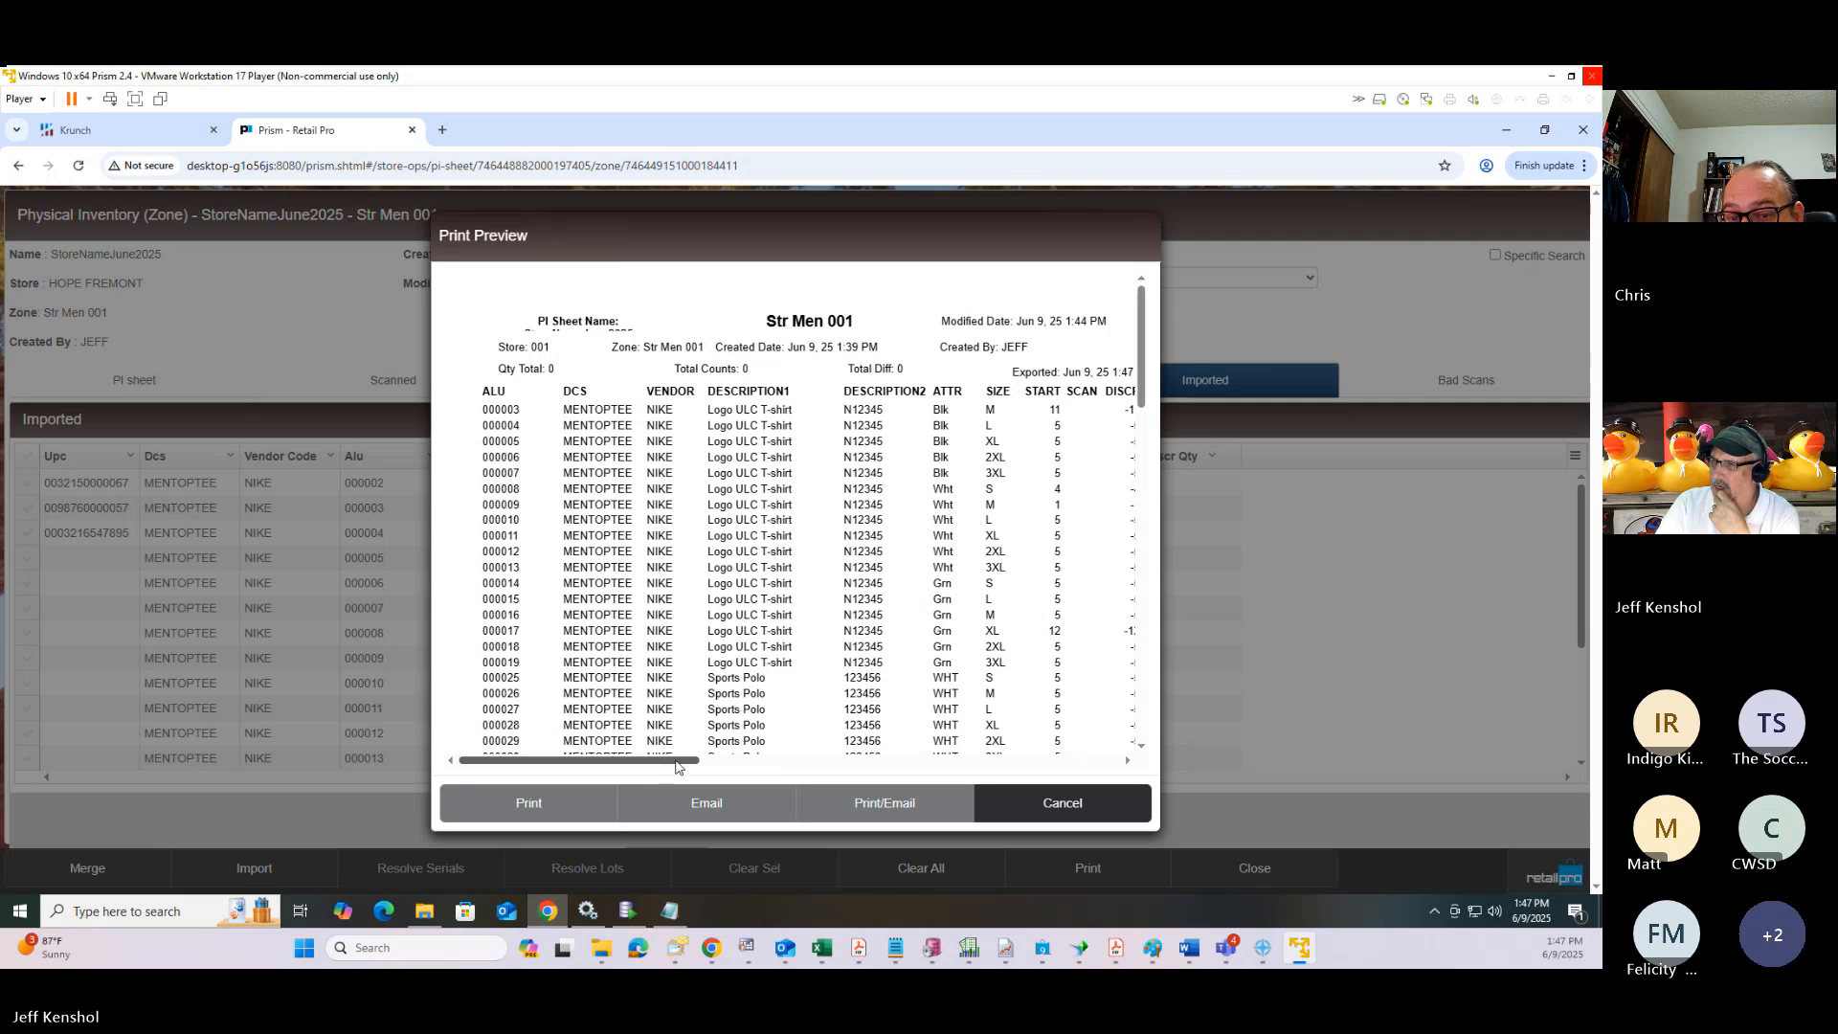
{"action": "mouse_move", "coordinate": [676, 765]}
{"action": "left_mouse_down"}
{"action": "mouse_move", "coordinate": [729, 765]}
{"action": "mouse_move", "coordinate": [697, 755]}
{"action": "left_mouse_up"}
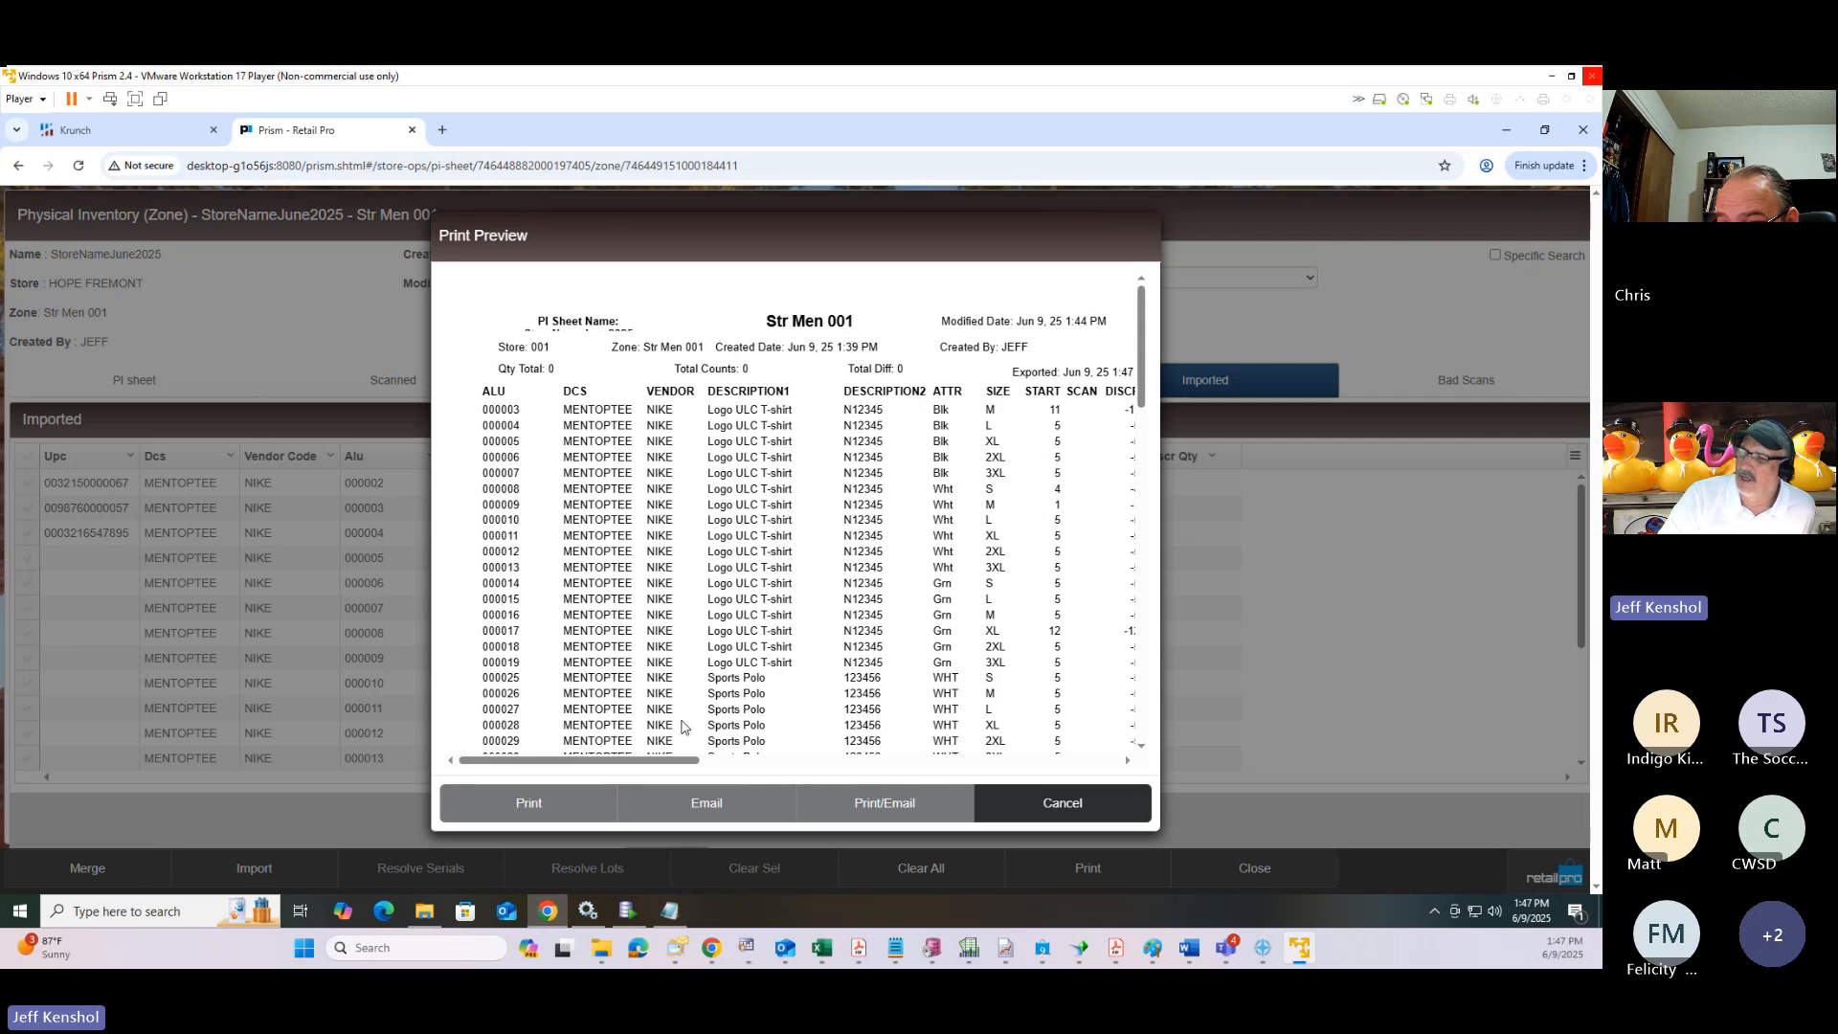
{"action": "left_click_drag", "start_coordinate": [638, 763], "coordinate": [683, 766]}
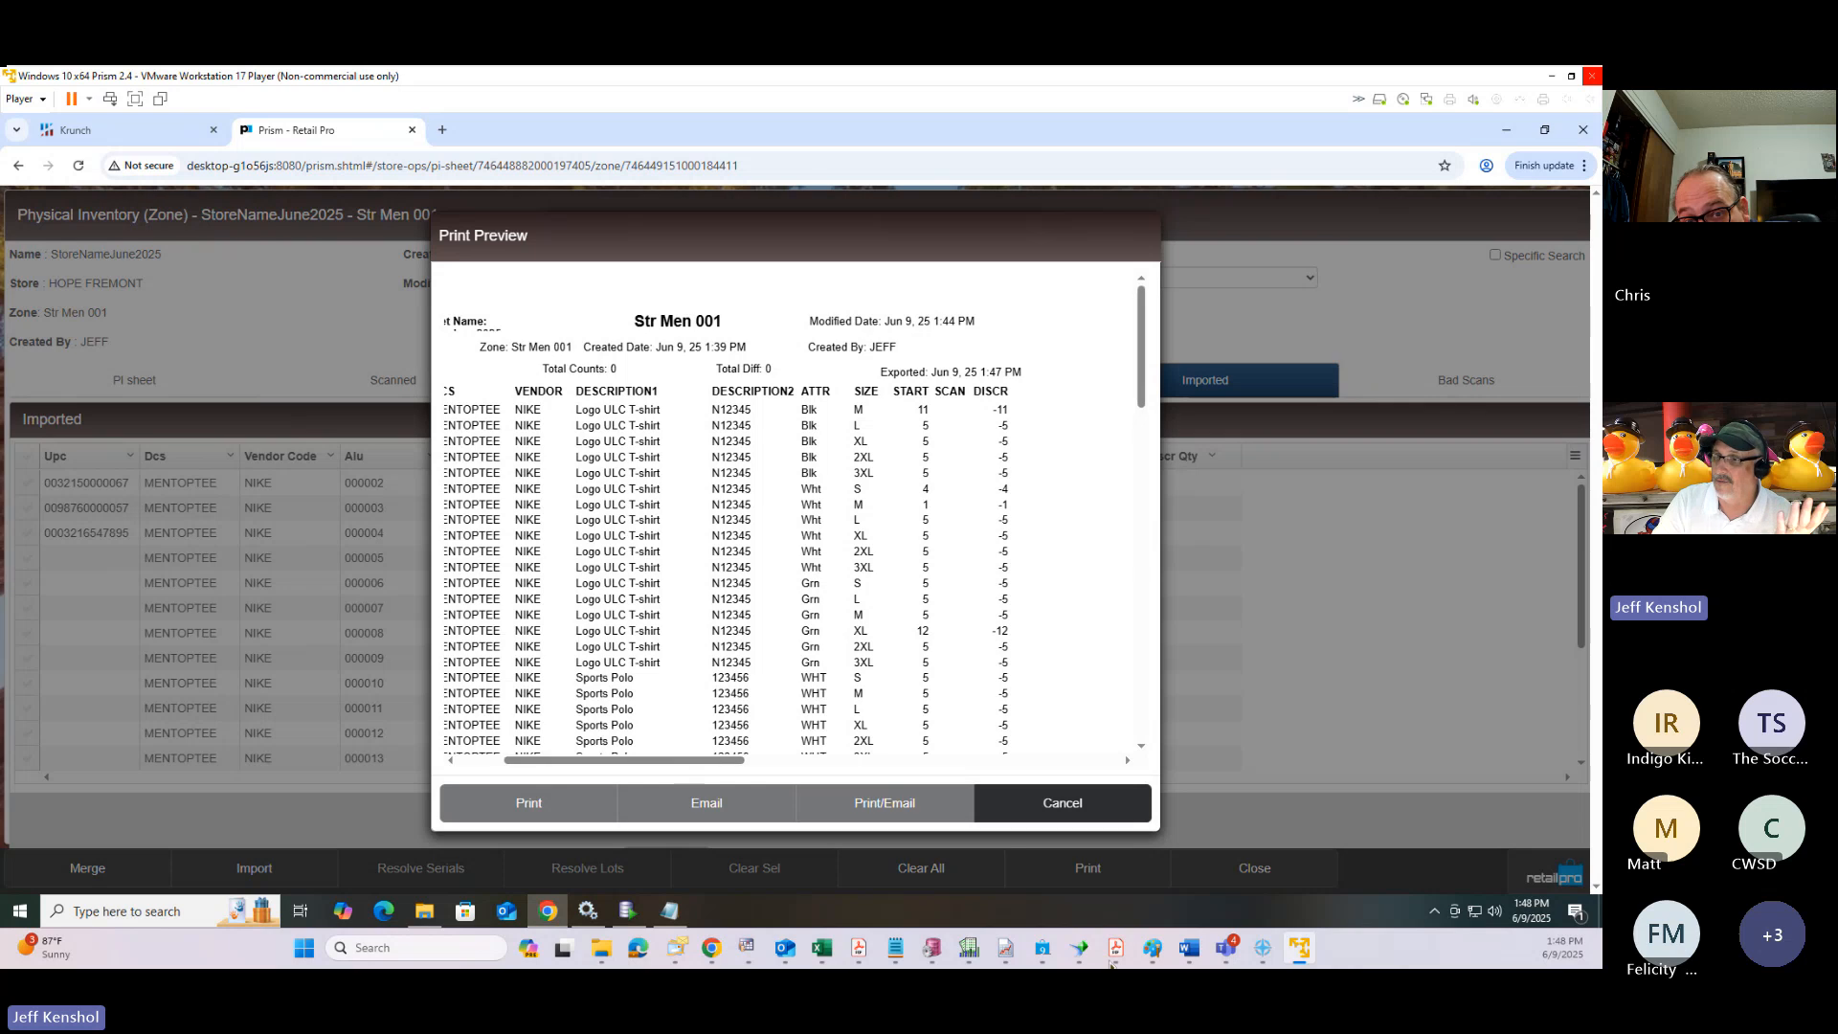
Close the print preview and print settings, and check the zone's scanned items before returning to its imported items.
{"action": "left_click", "coordinate": [1082, 809]}
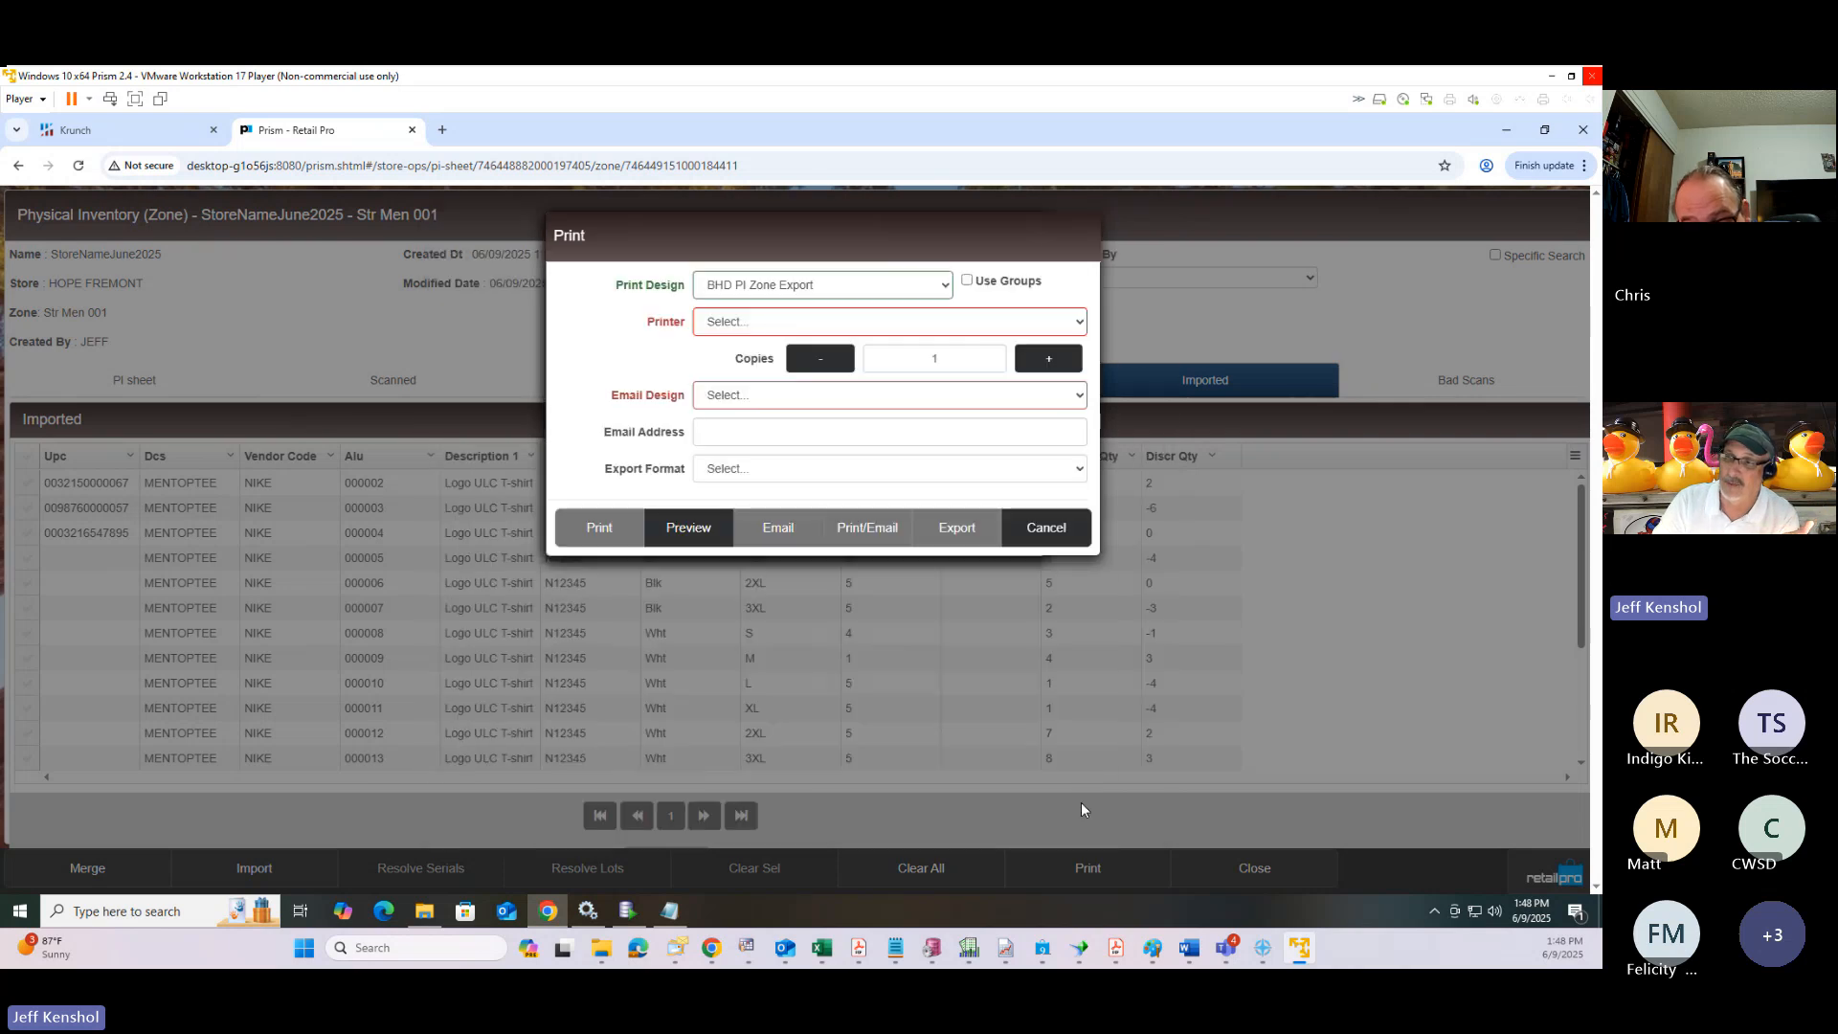
{"action": "left_click", "coordinate": [1045, 536]}
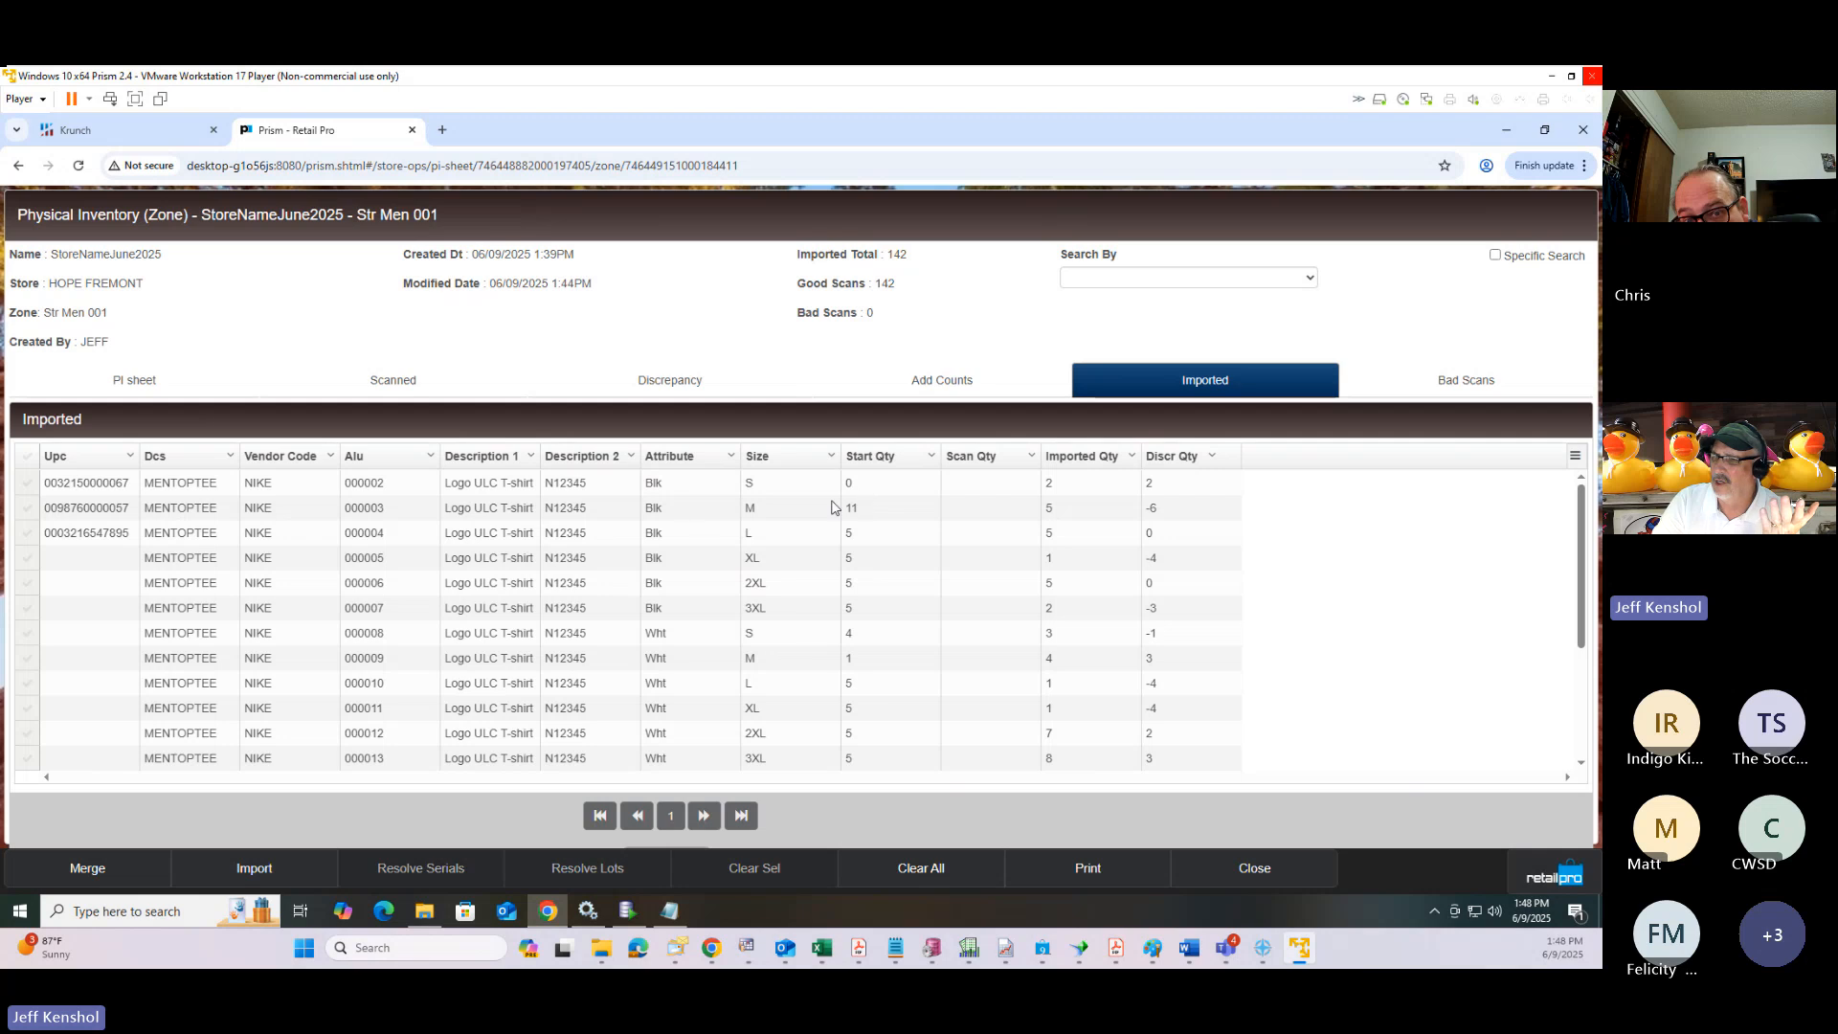
{"action": "left_click", "coordinate": [978, 493]}
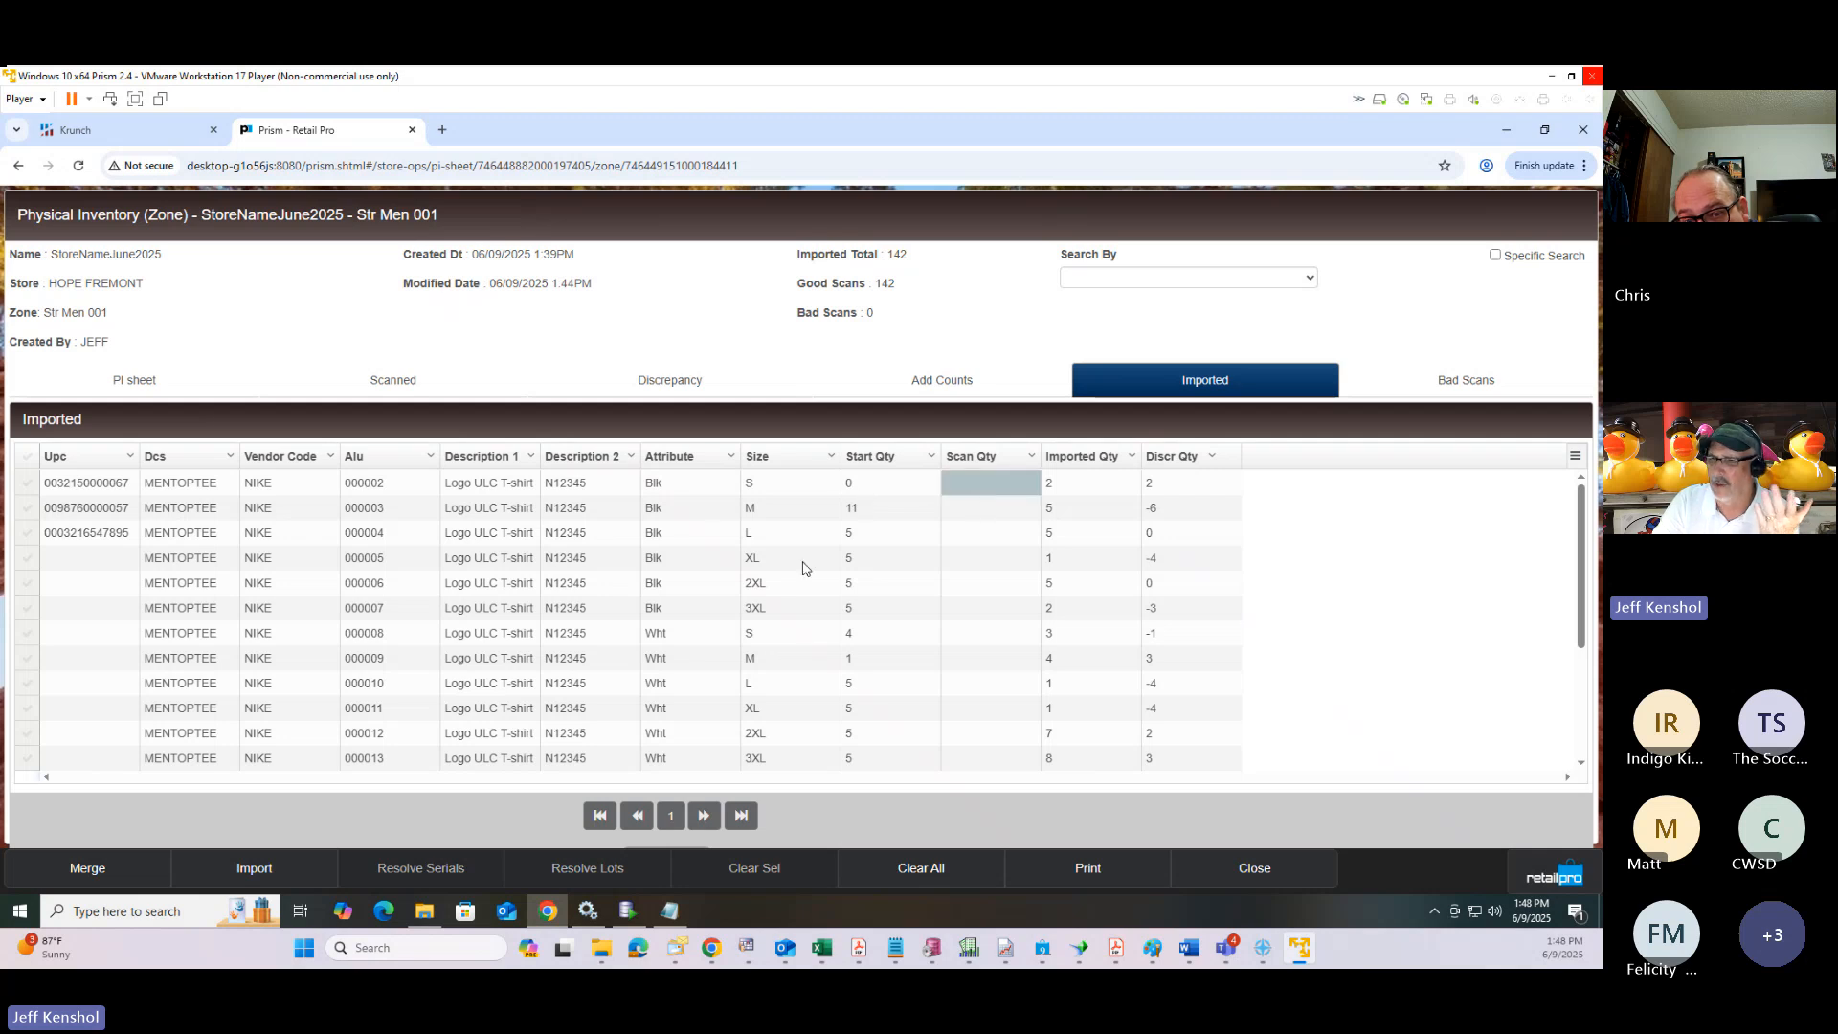
{"action": "left_click", "coordinate": [400, 385]}
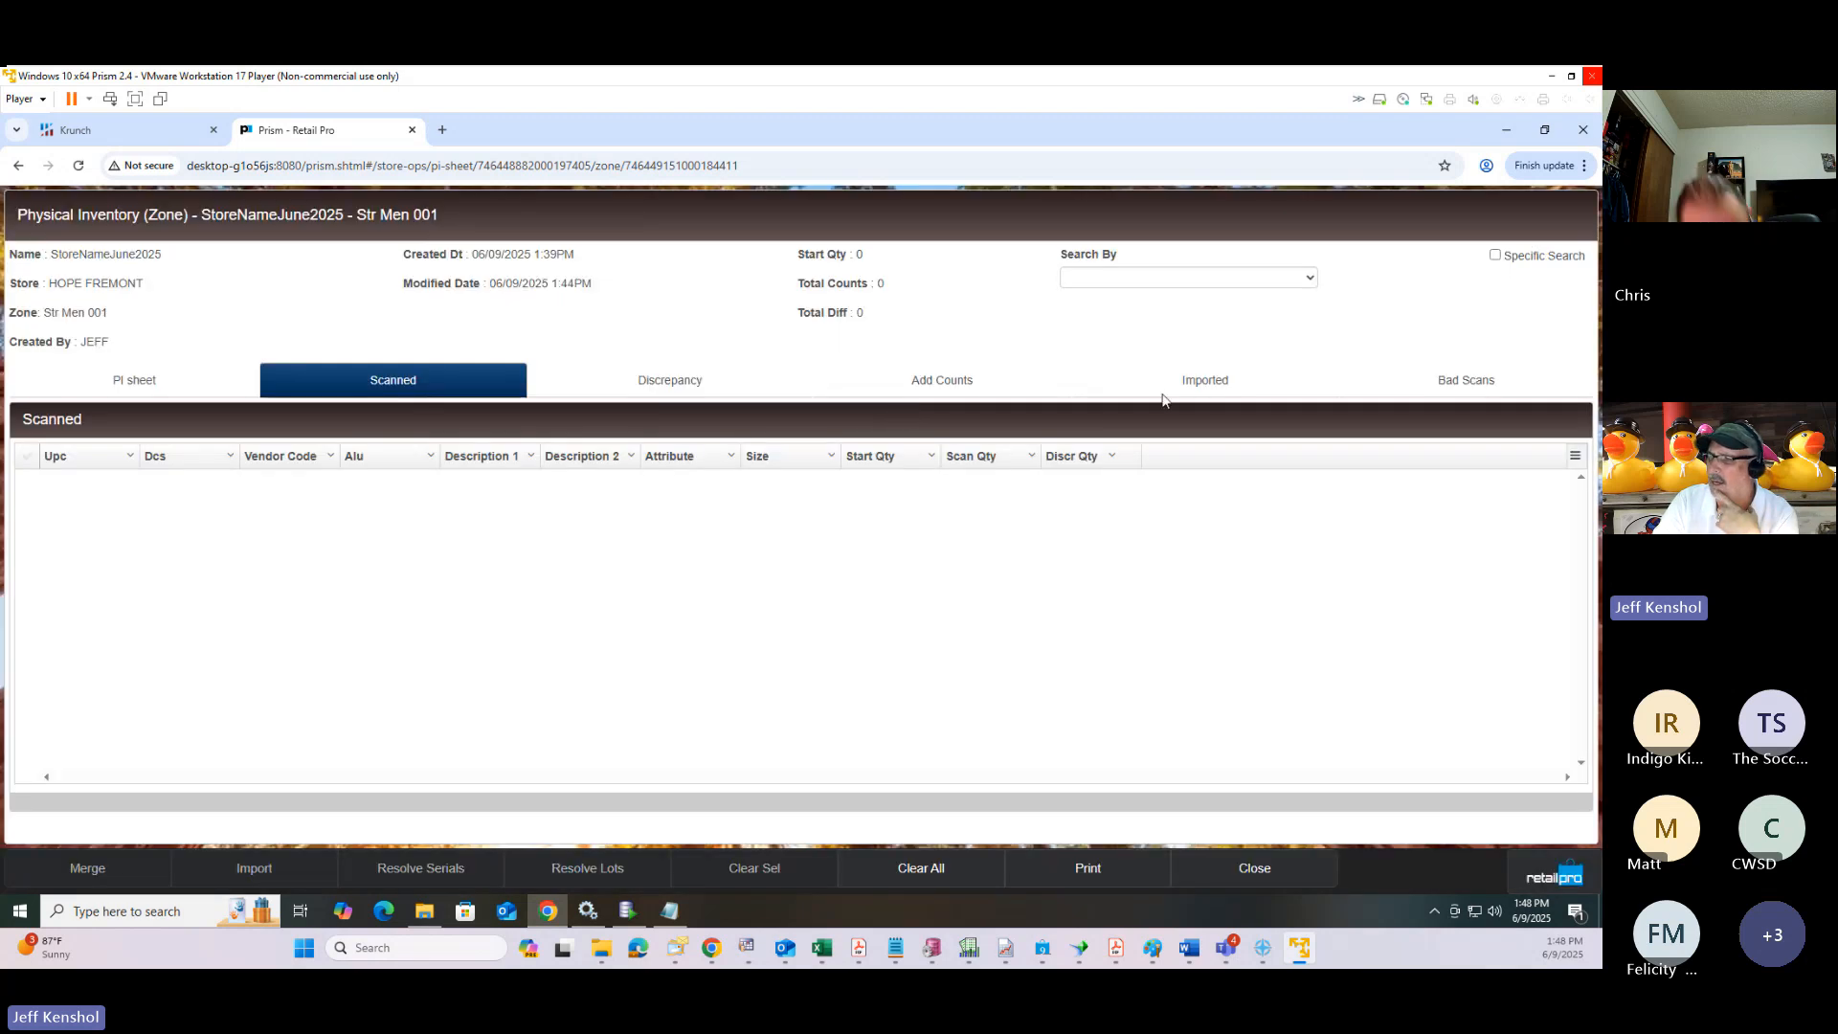
{"action": "left_click", "coordinate": [1186, 382]}
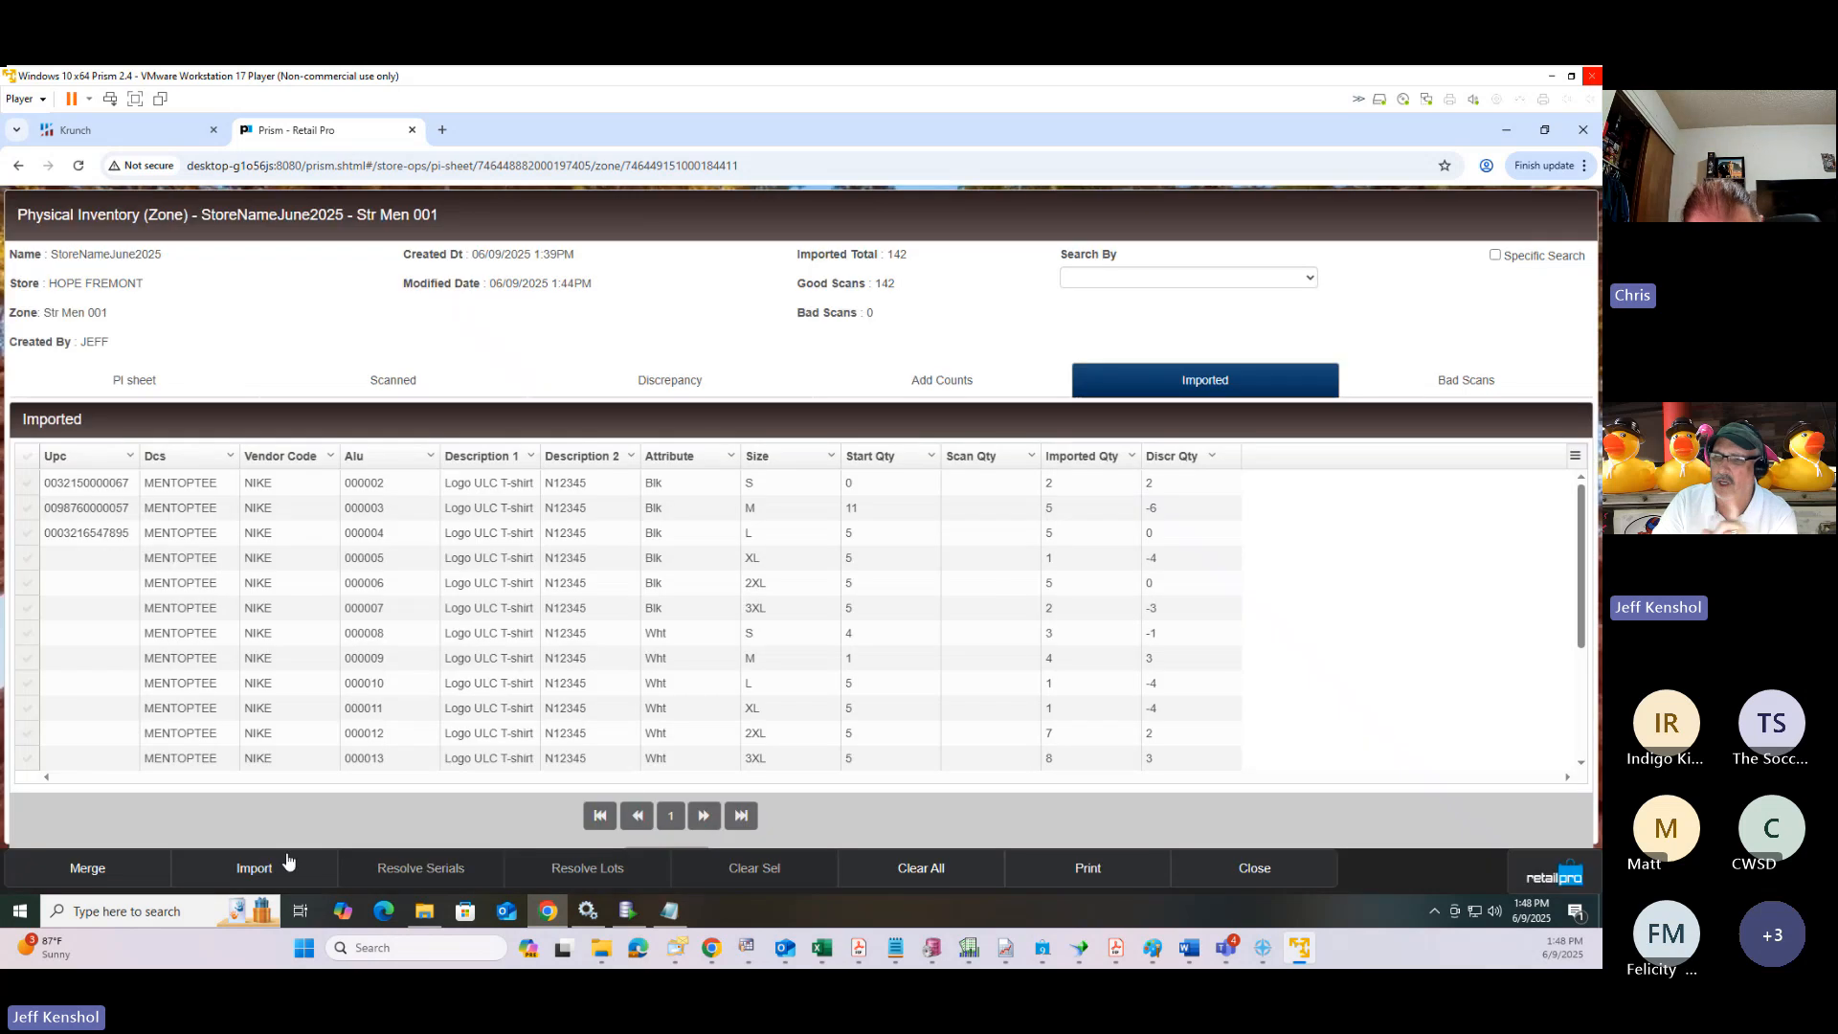
Merge all imported item counts into the Str Men 001 zone and display its scanned items.
{"action": "left_click", "coordinate": [99, 873]}
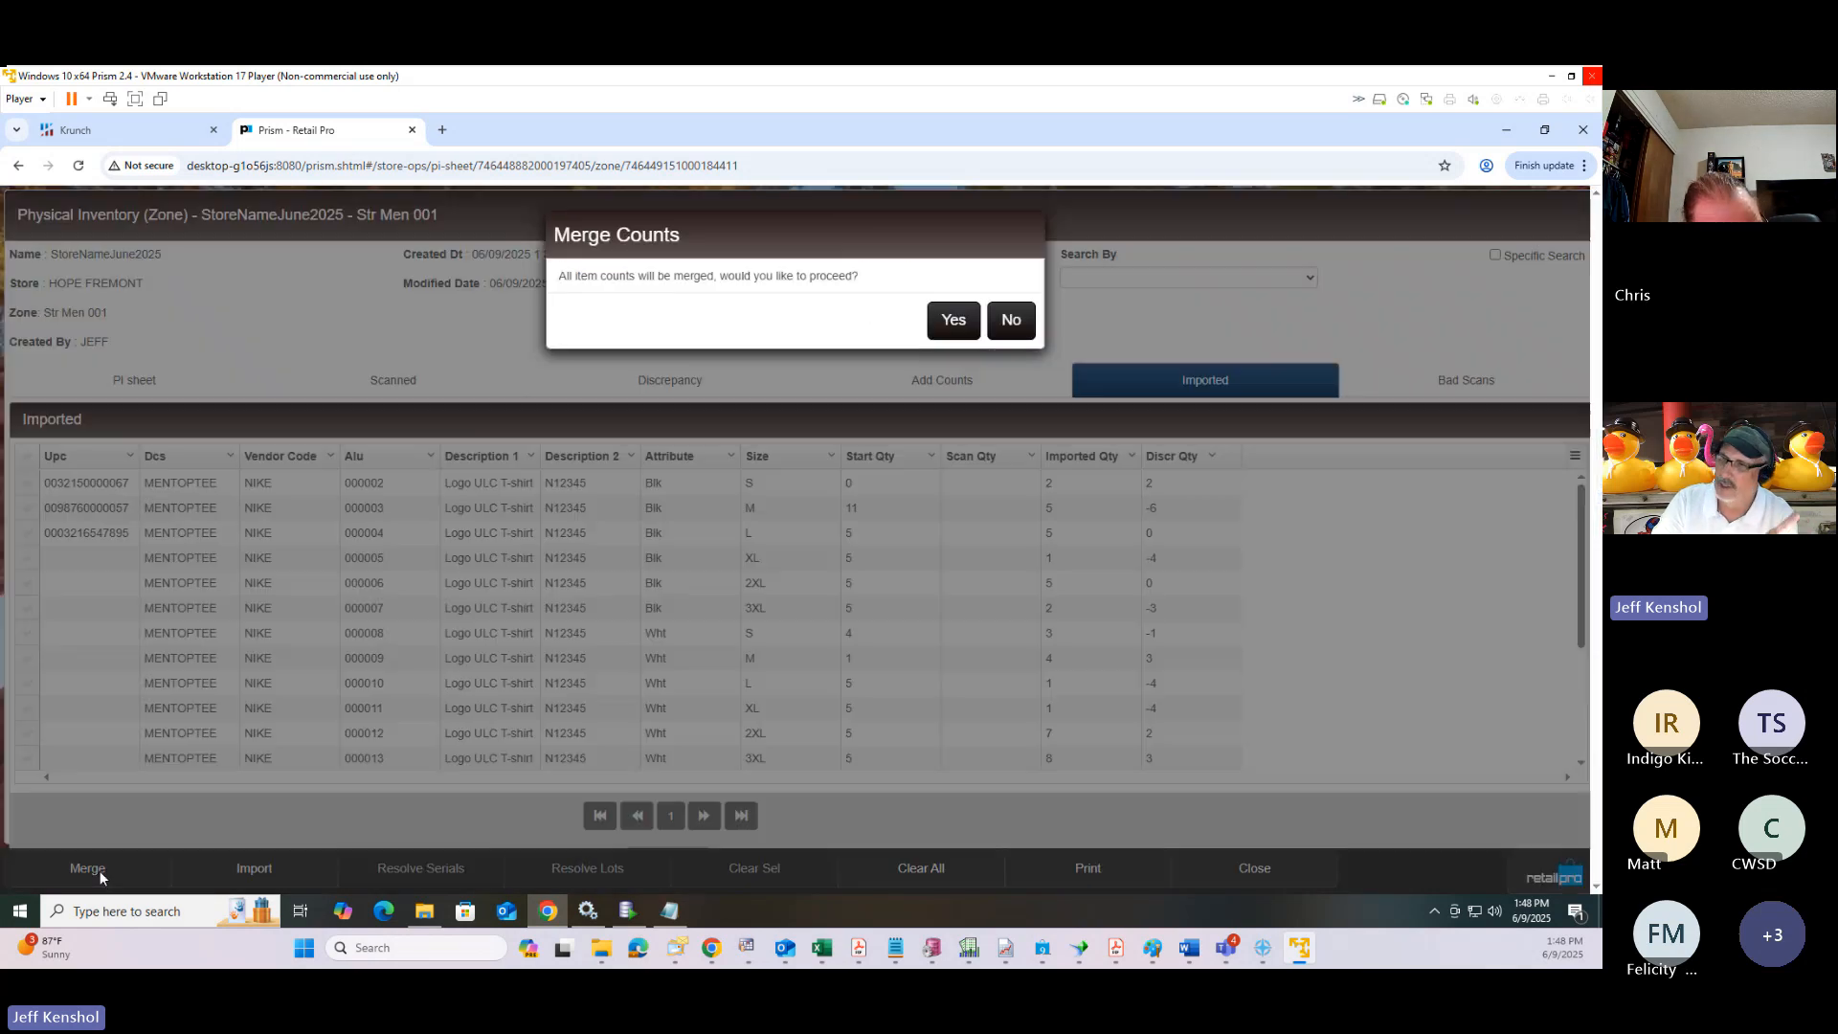
{"action": "left_click", "coordinate": [954, 320]}
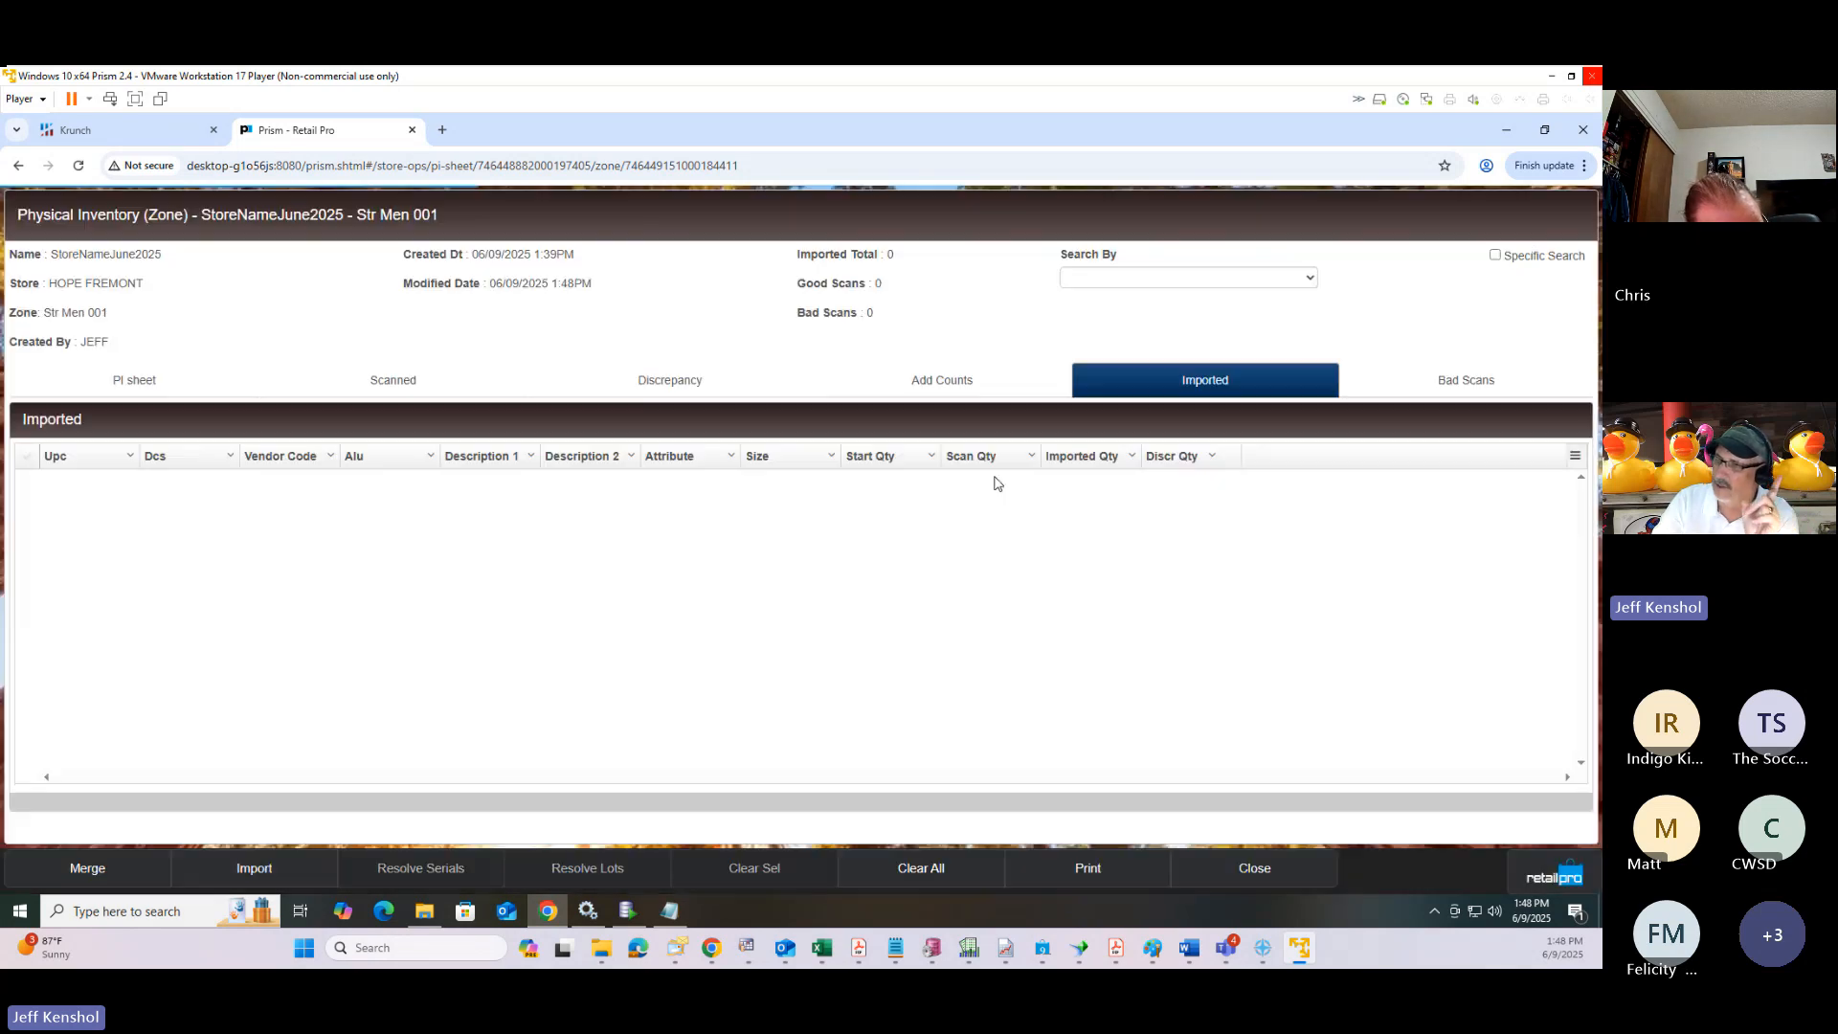
{"action": "left_click", "coordinate": [410, 387]}
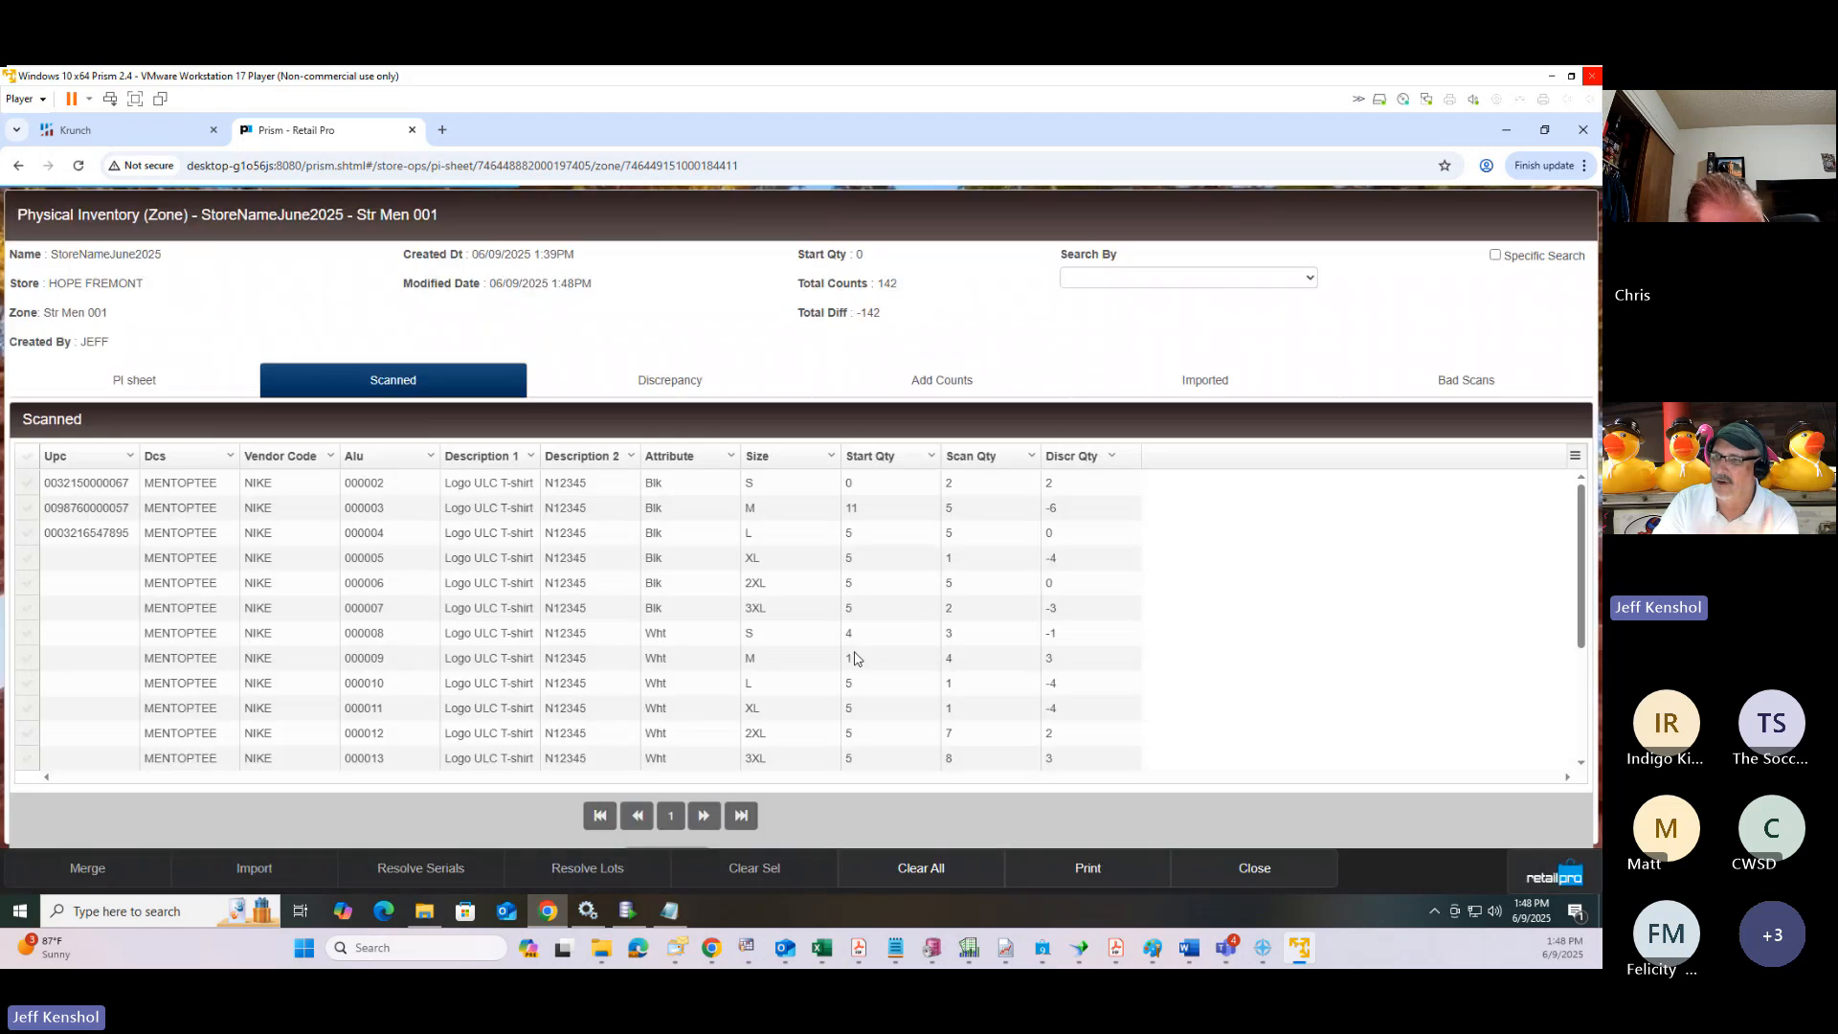
Set the scan quantities of the black Logo ULC T-shirts to 6 for size M, 4 for L and 2 for XL.
{"action": "left_click", "coordinate": [972, 518]}
{"action": "left_click", "coordinate": [969, 513]}
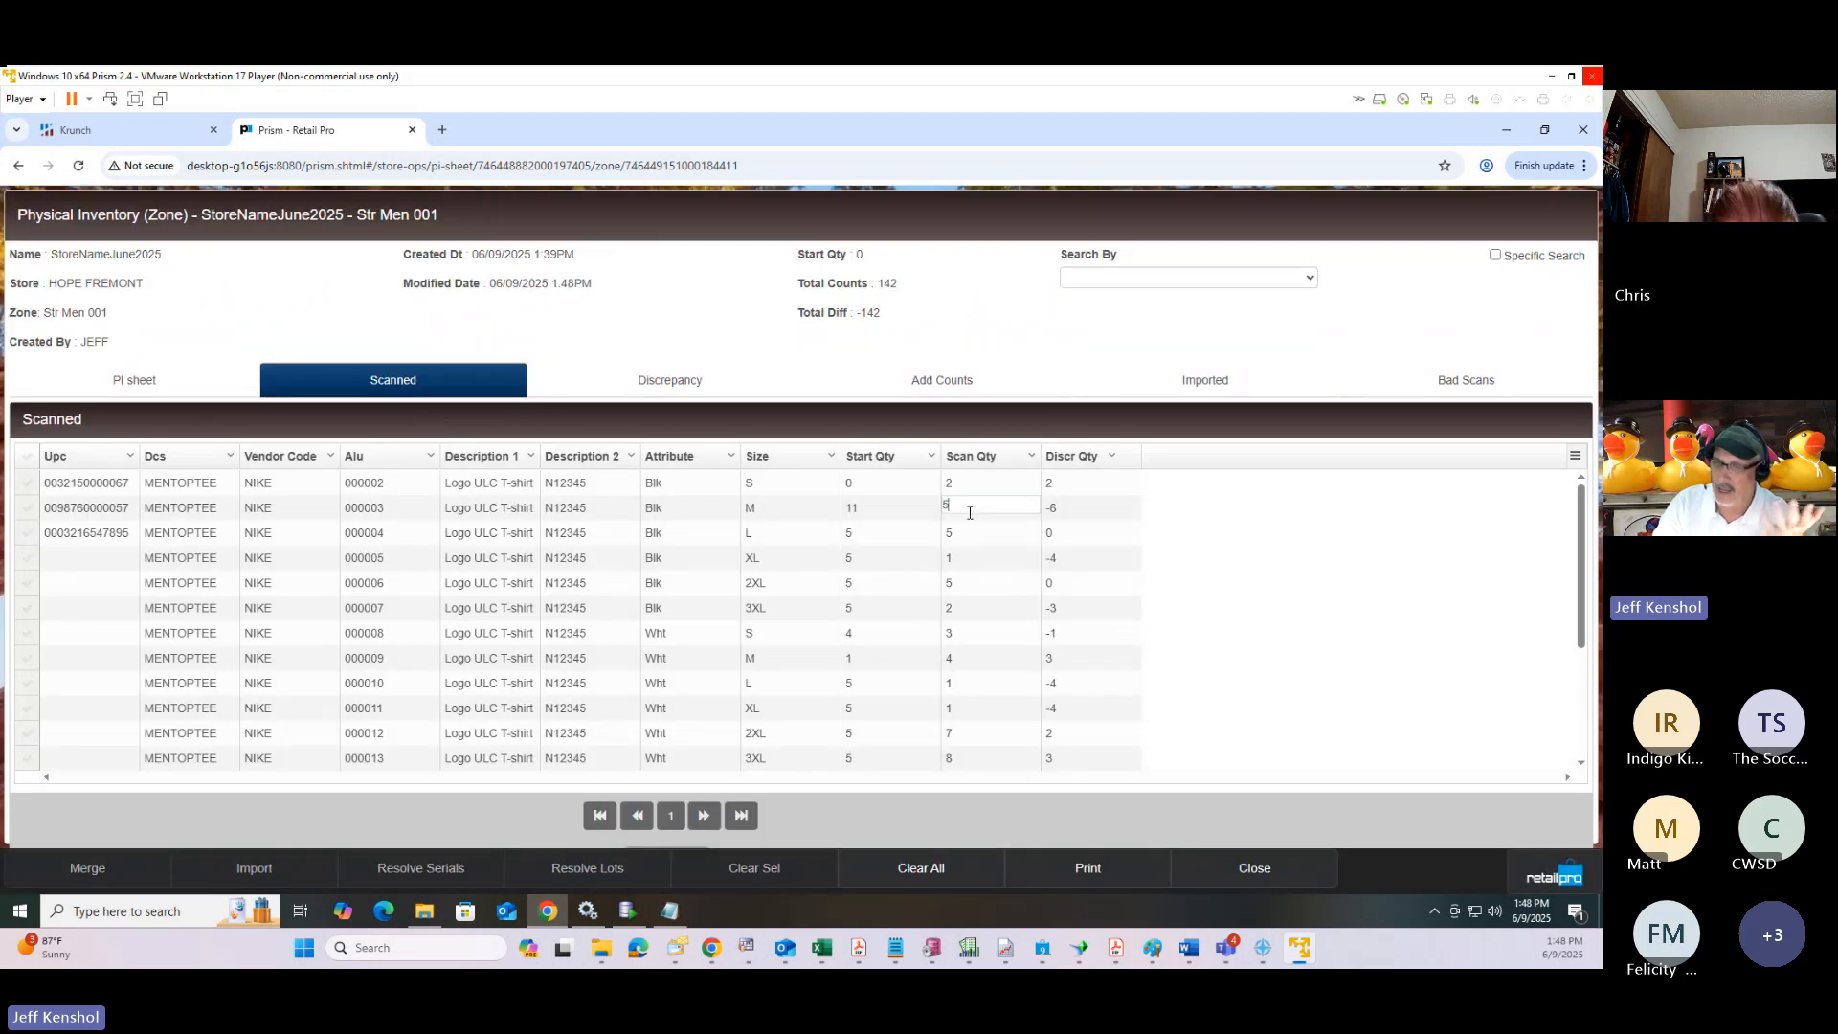
{"action": "type", "text": "6"}
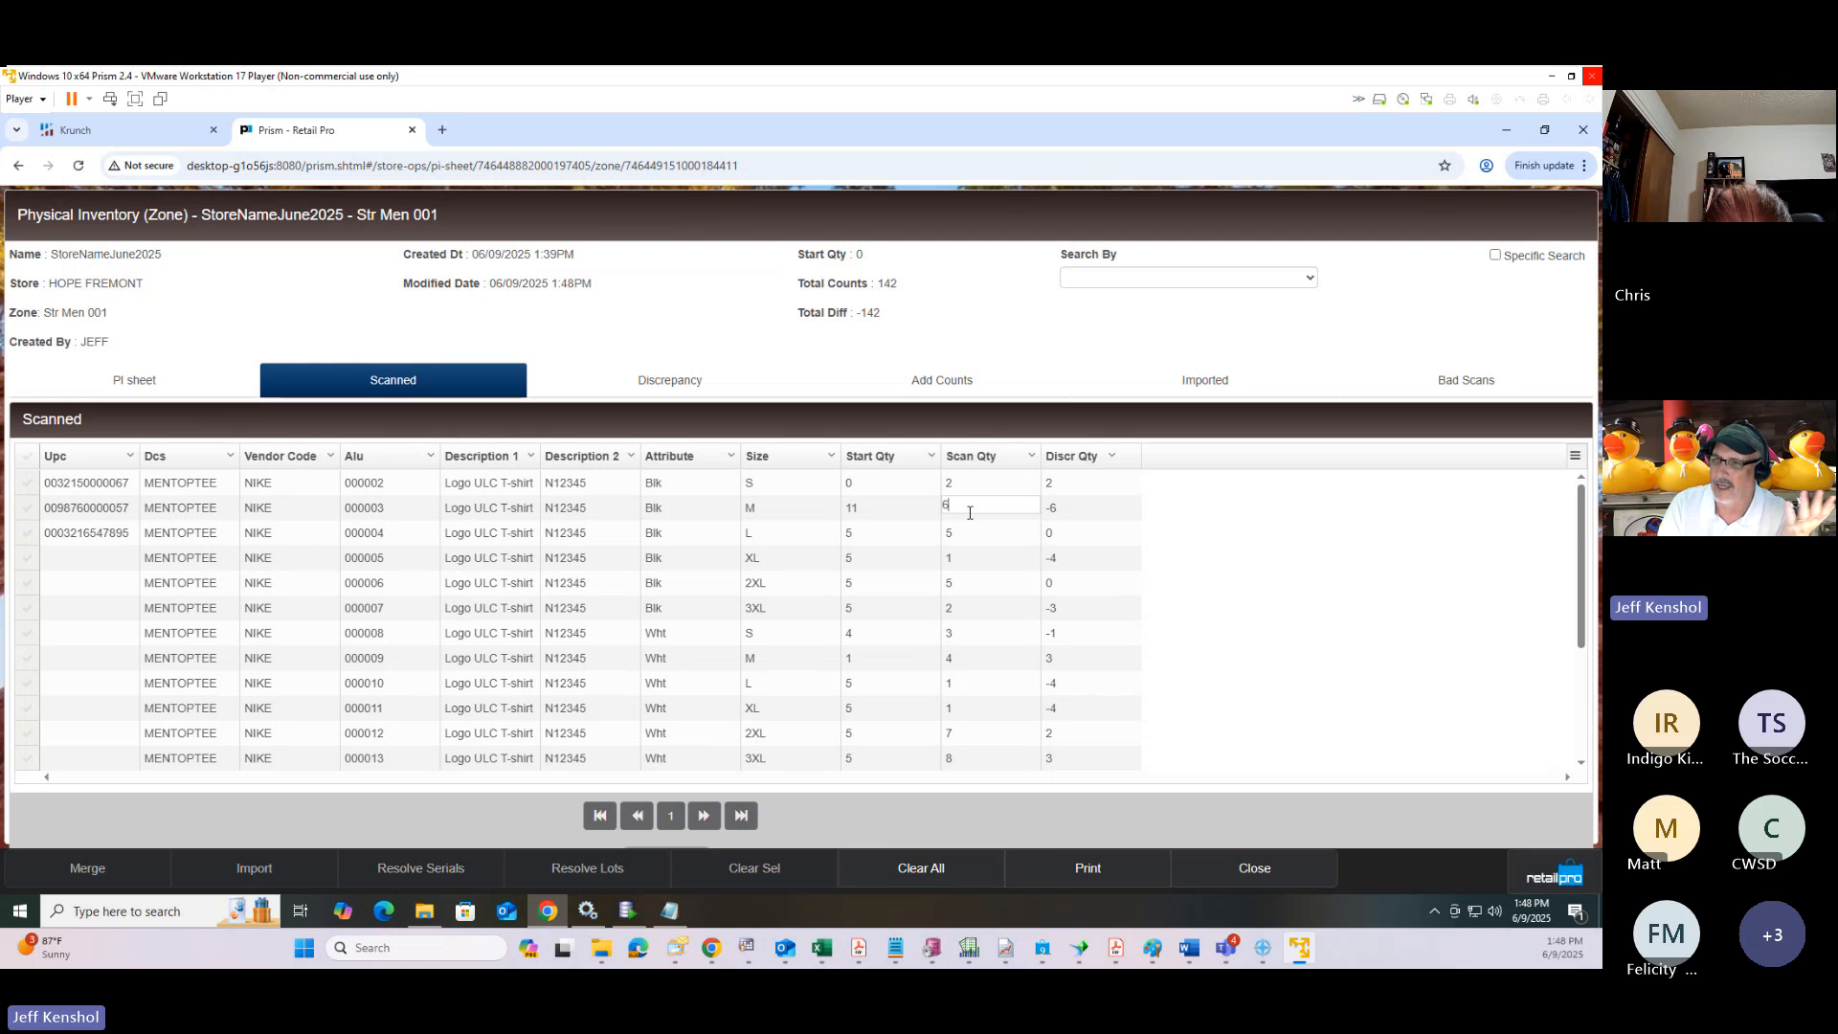
{"action": "key", "text": "Return"}
{"action": "type", "text": "4"}
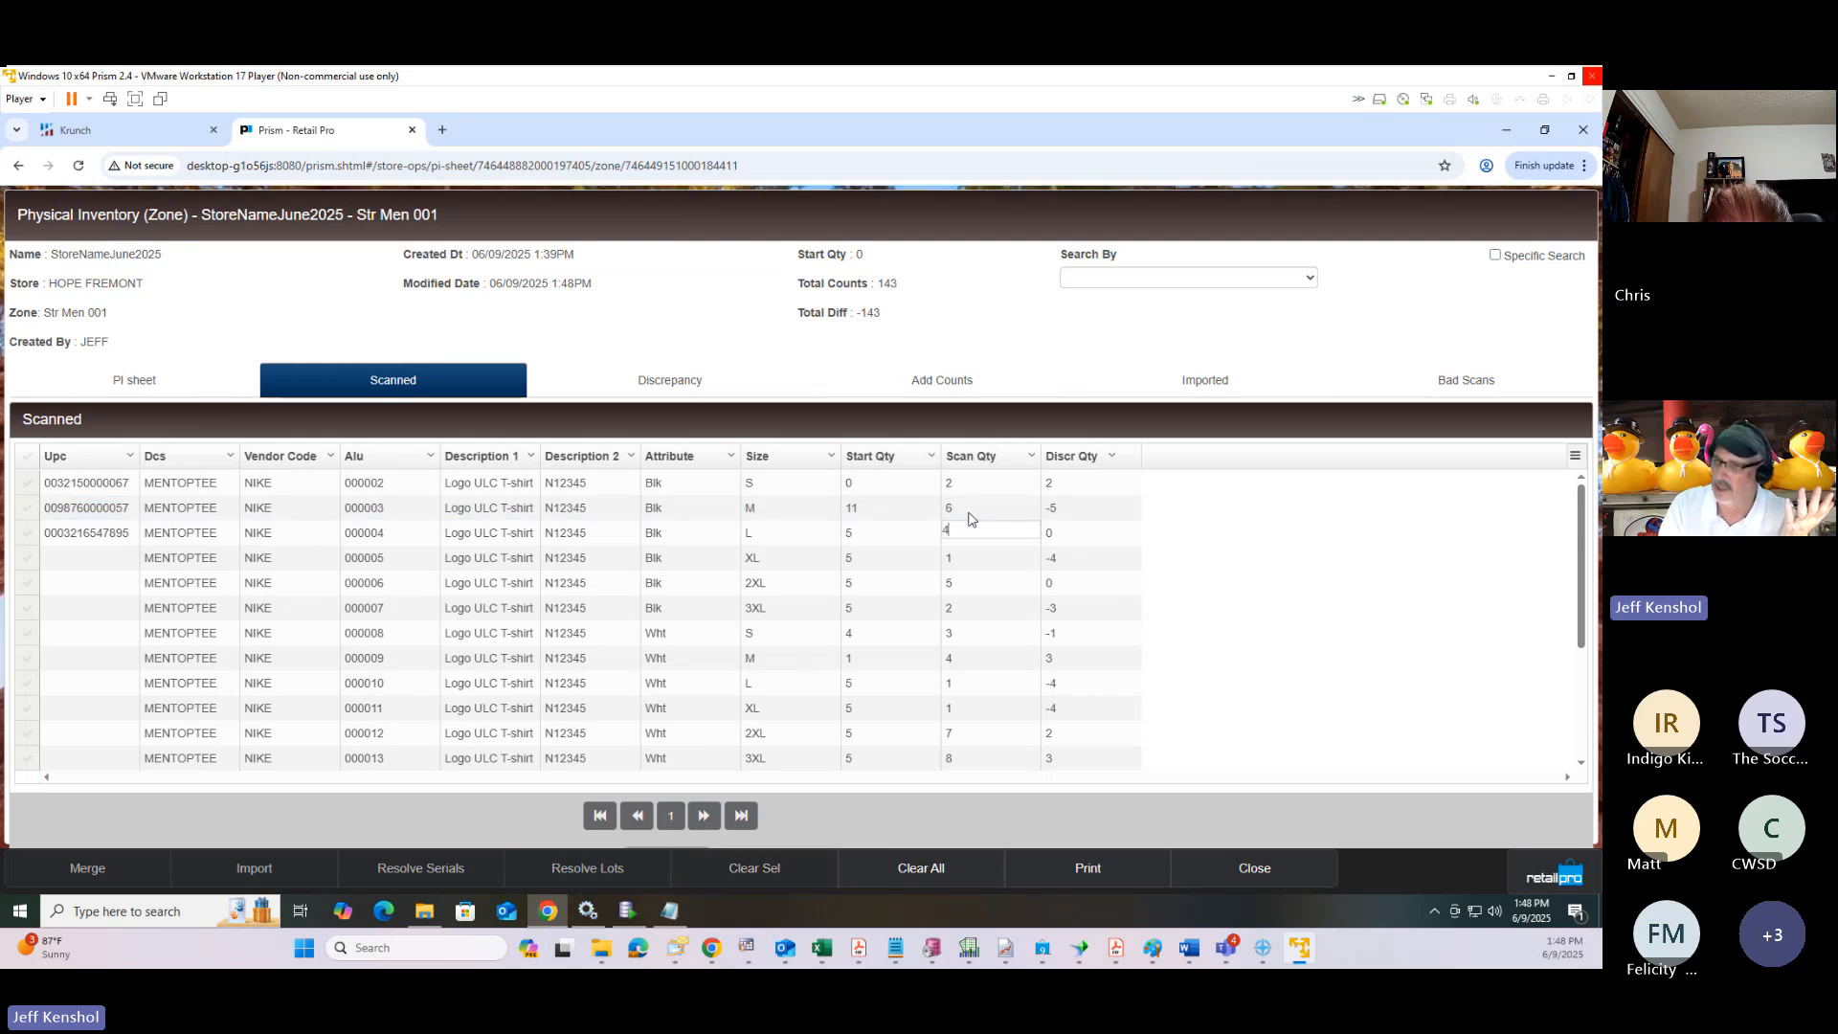
{"action": "key", "text": "Down"}
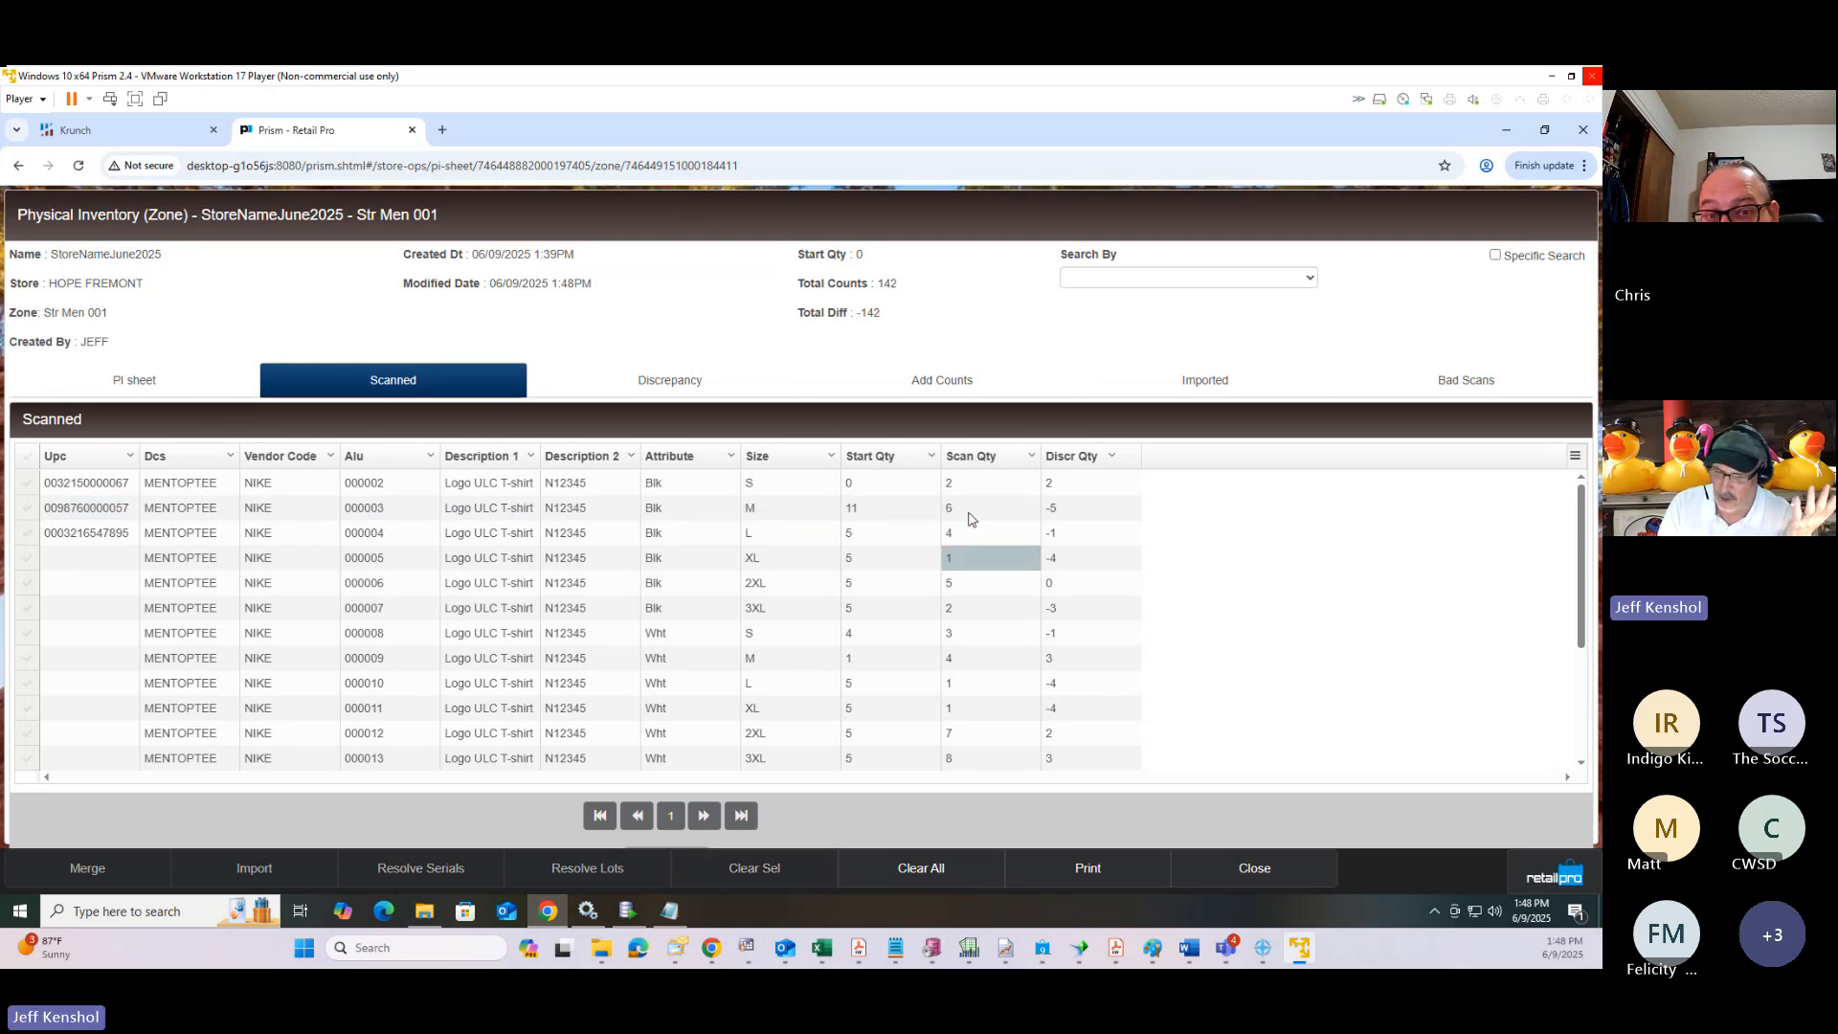
{"action": "type", "text": "2"}
{"action": "key", "text": "Up"}
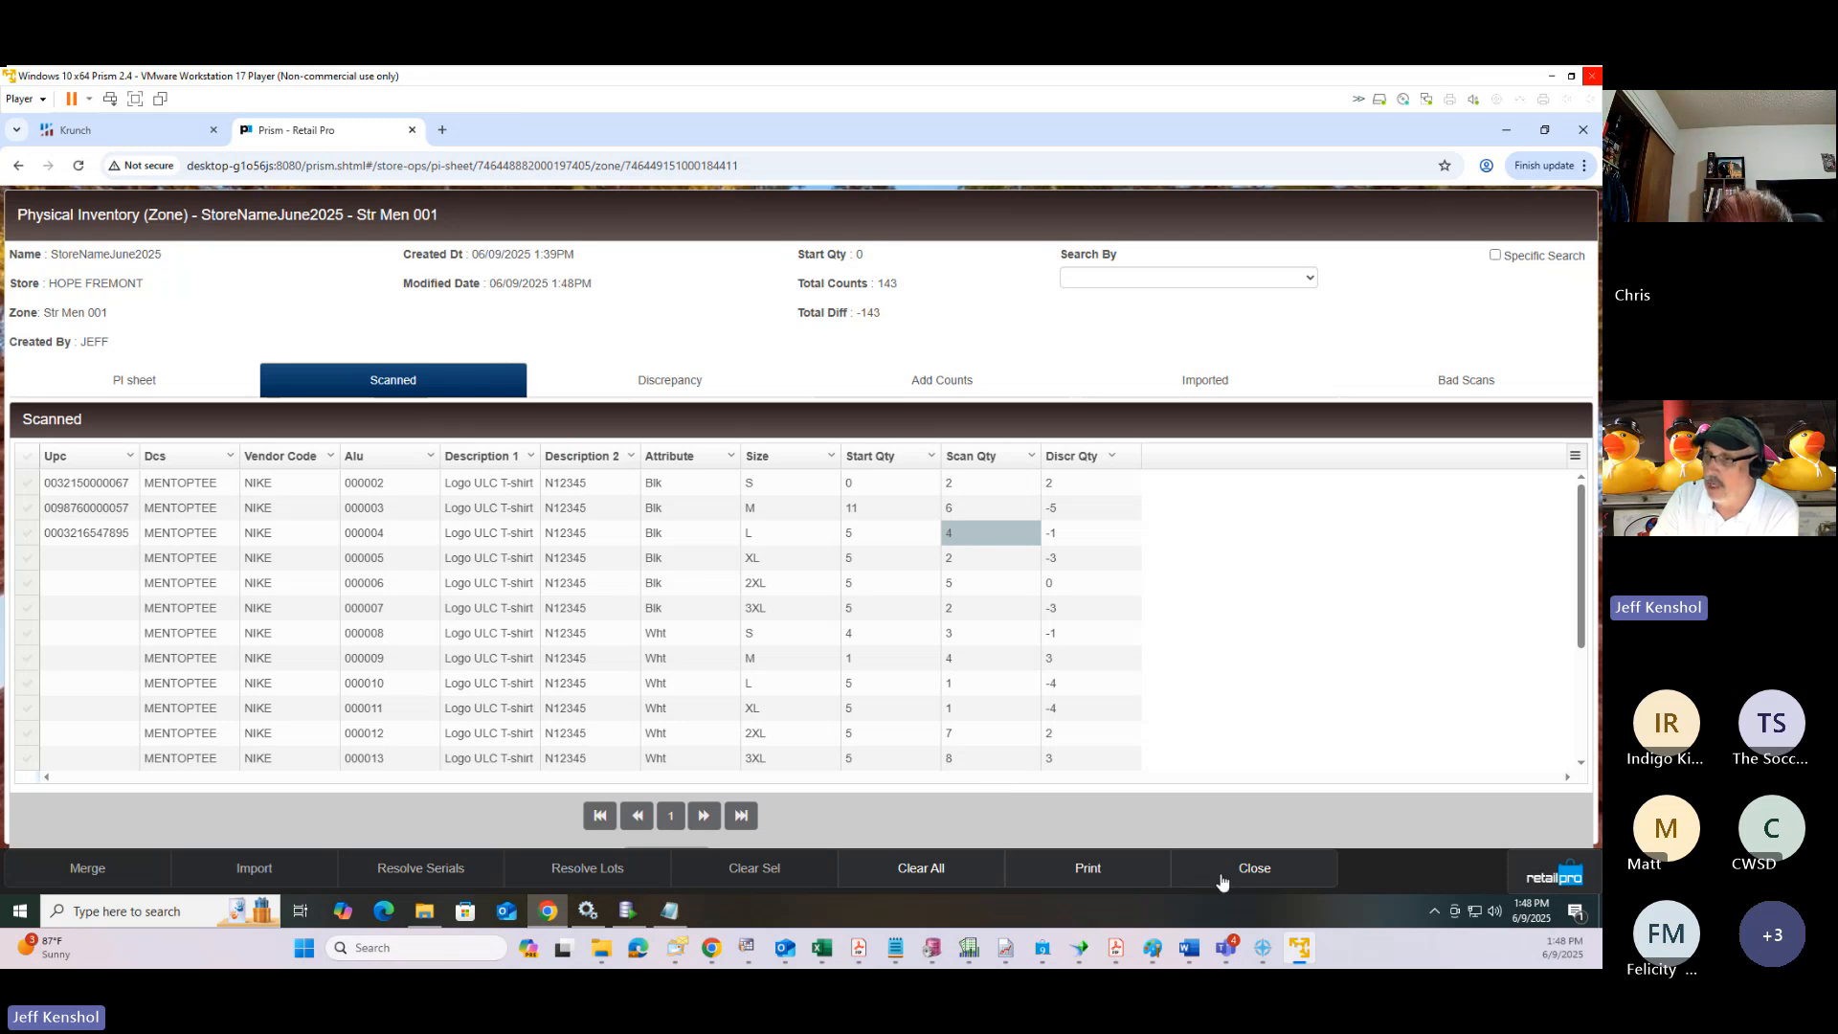
Close the zone sheet, mark the Str Men 001 zone and merge the marked zone into the physical inventory.
{"action": "left_click", "coordinate": [1220, 873]}
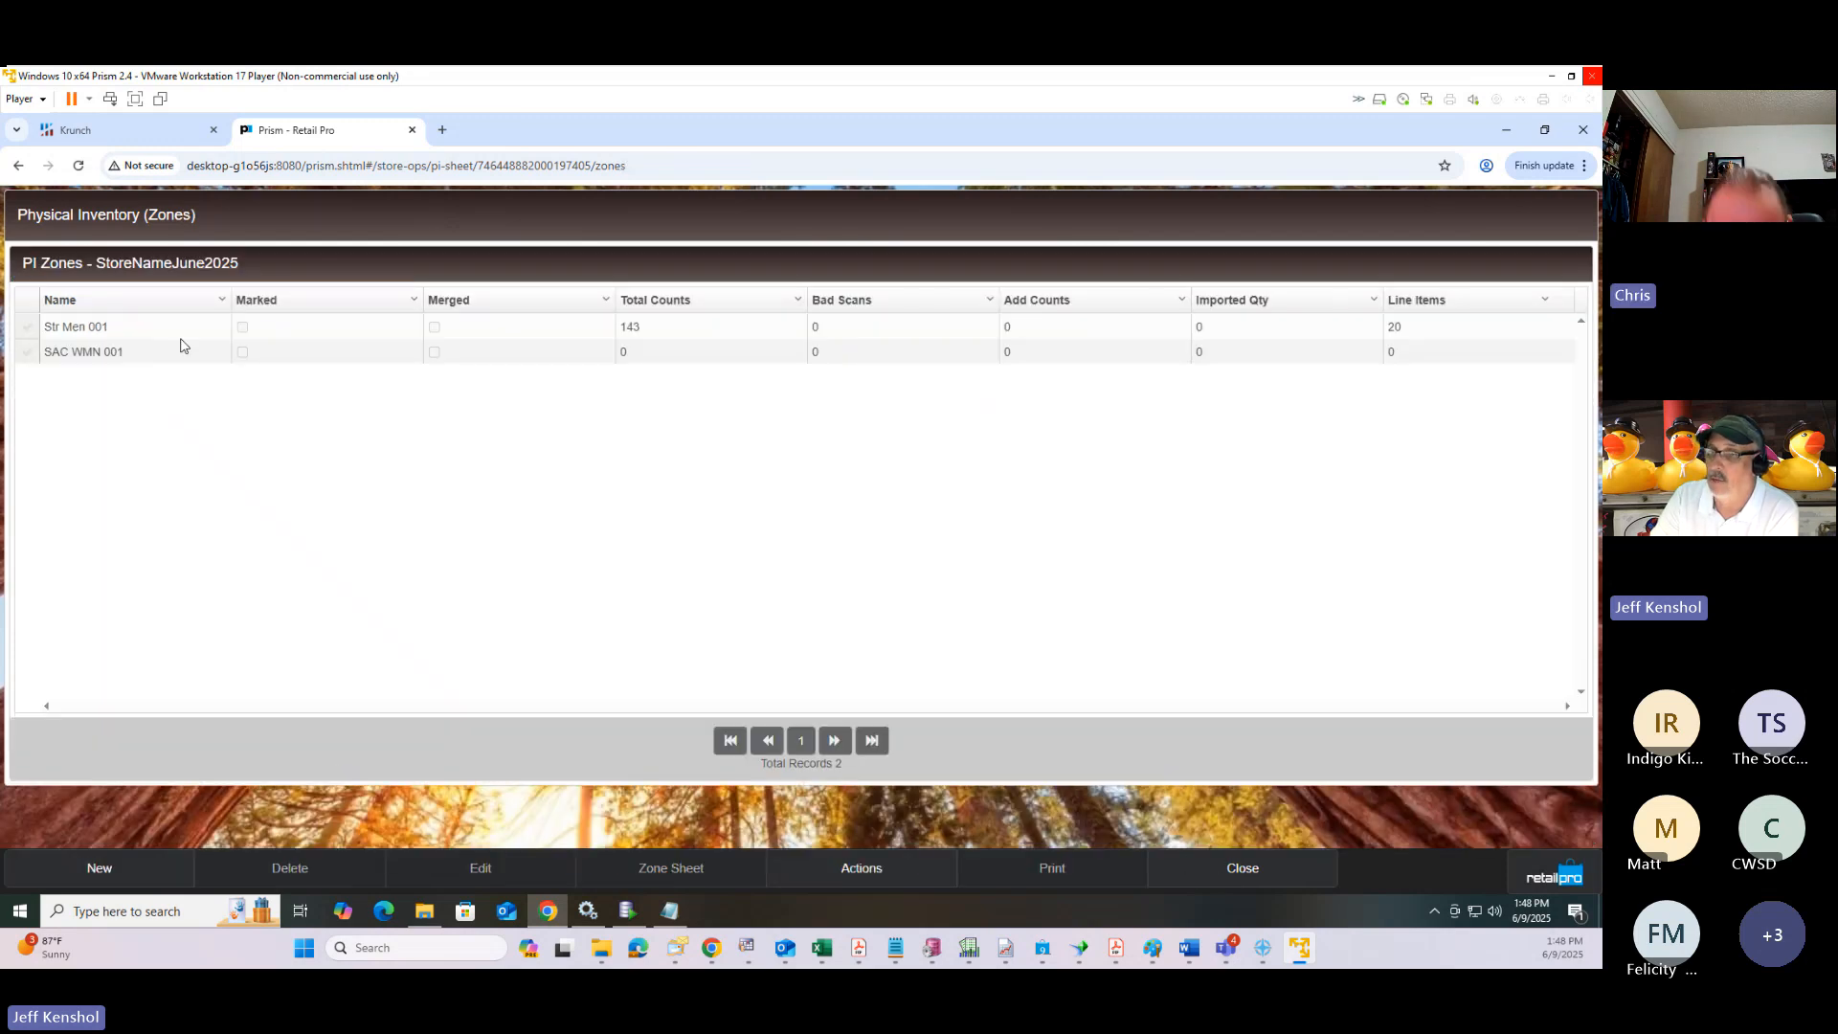
{"action": "left_click", "coordinate": [27, 327]}
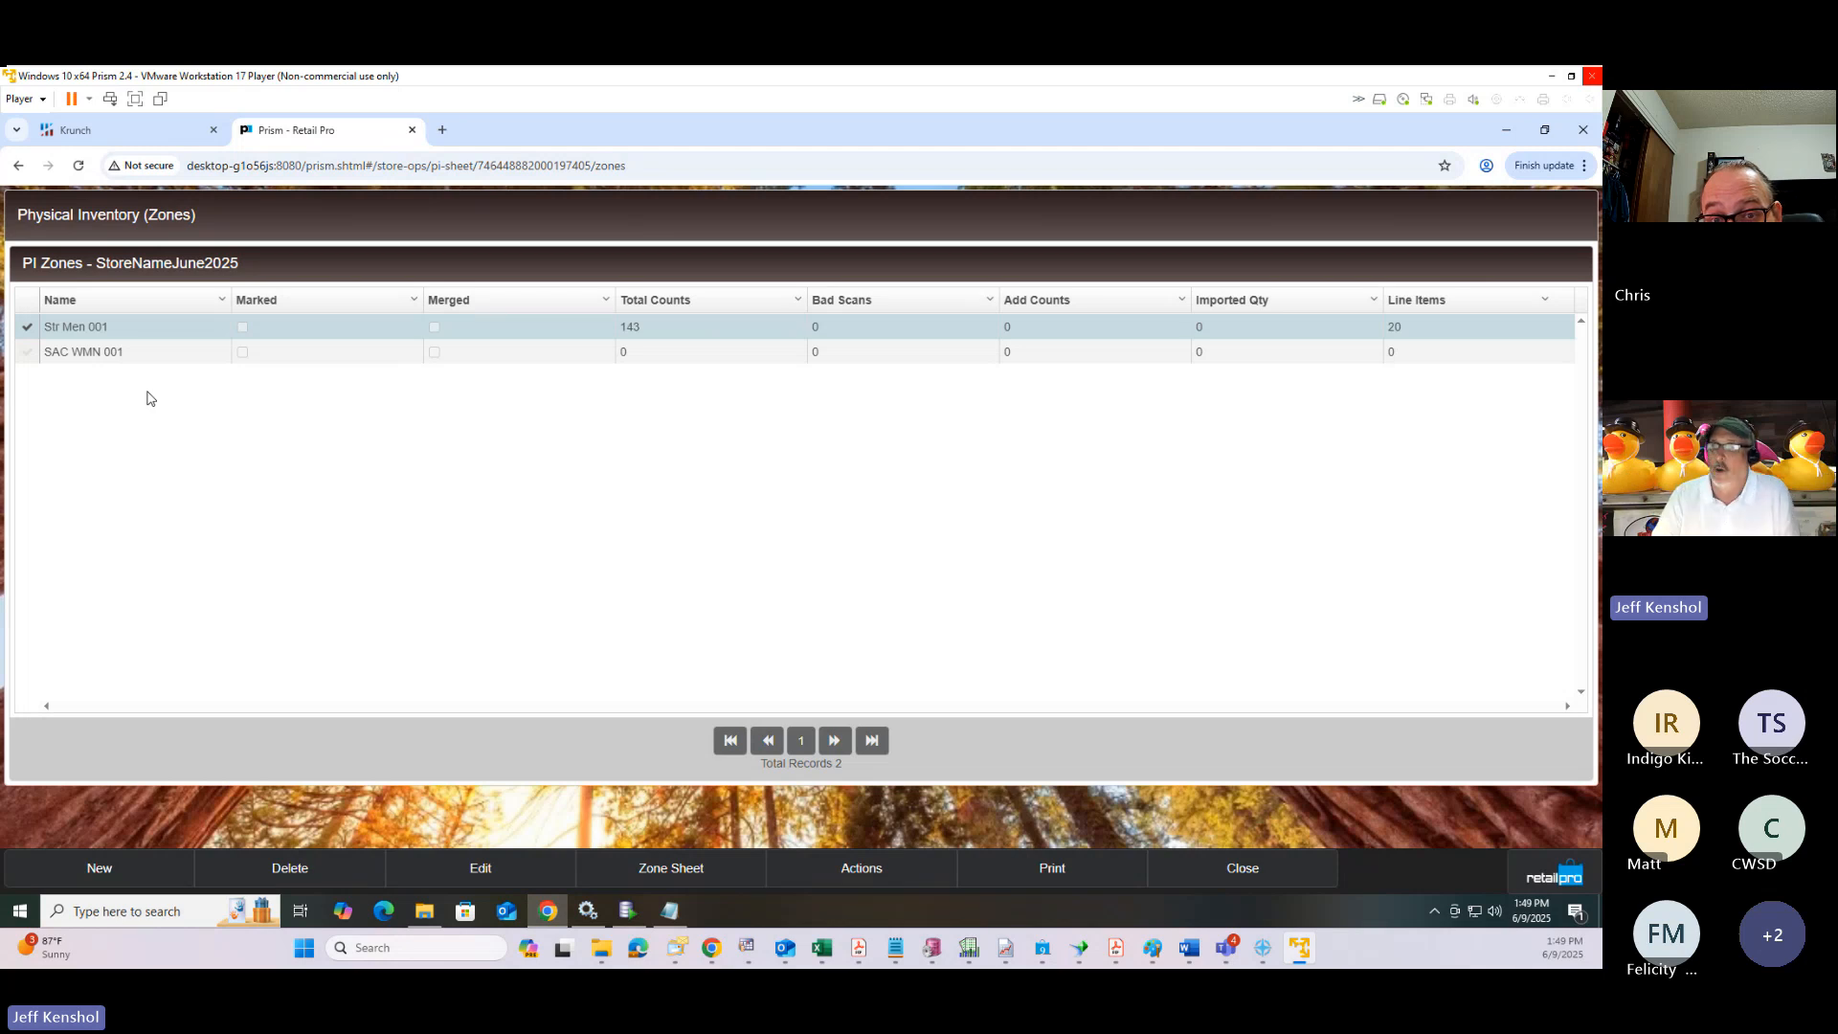
{"action": "left_click", "coordinate": [859, 874]}
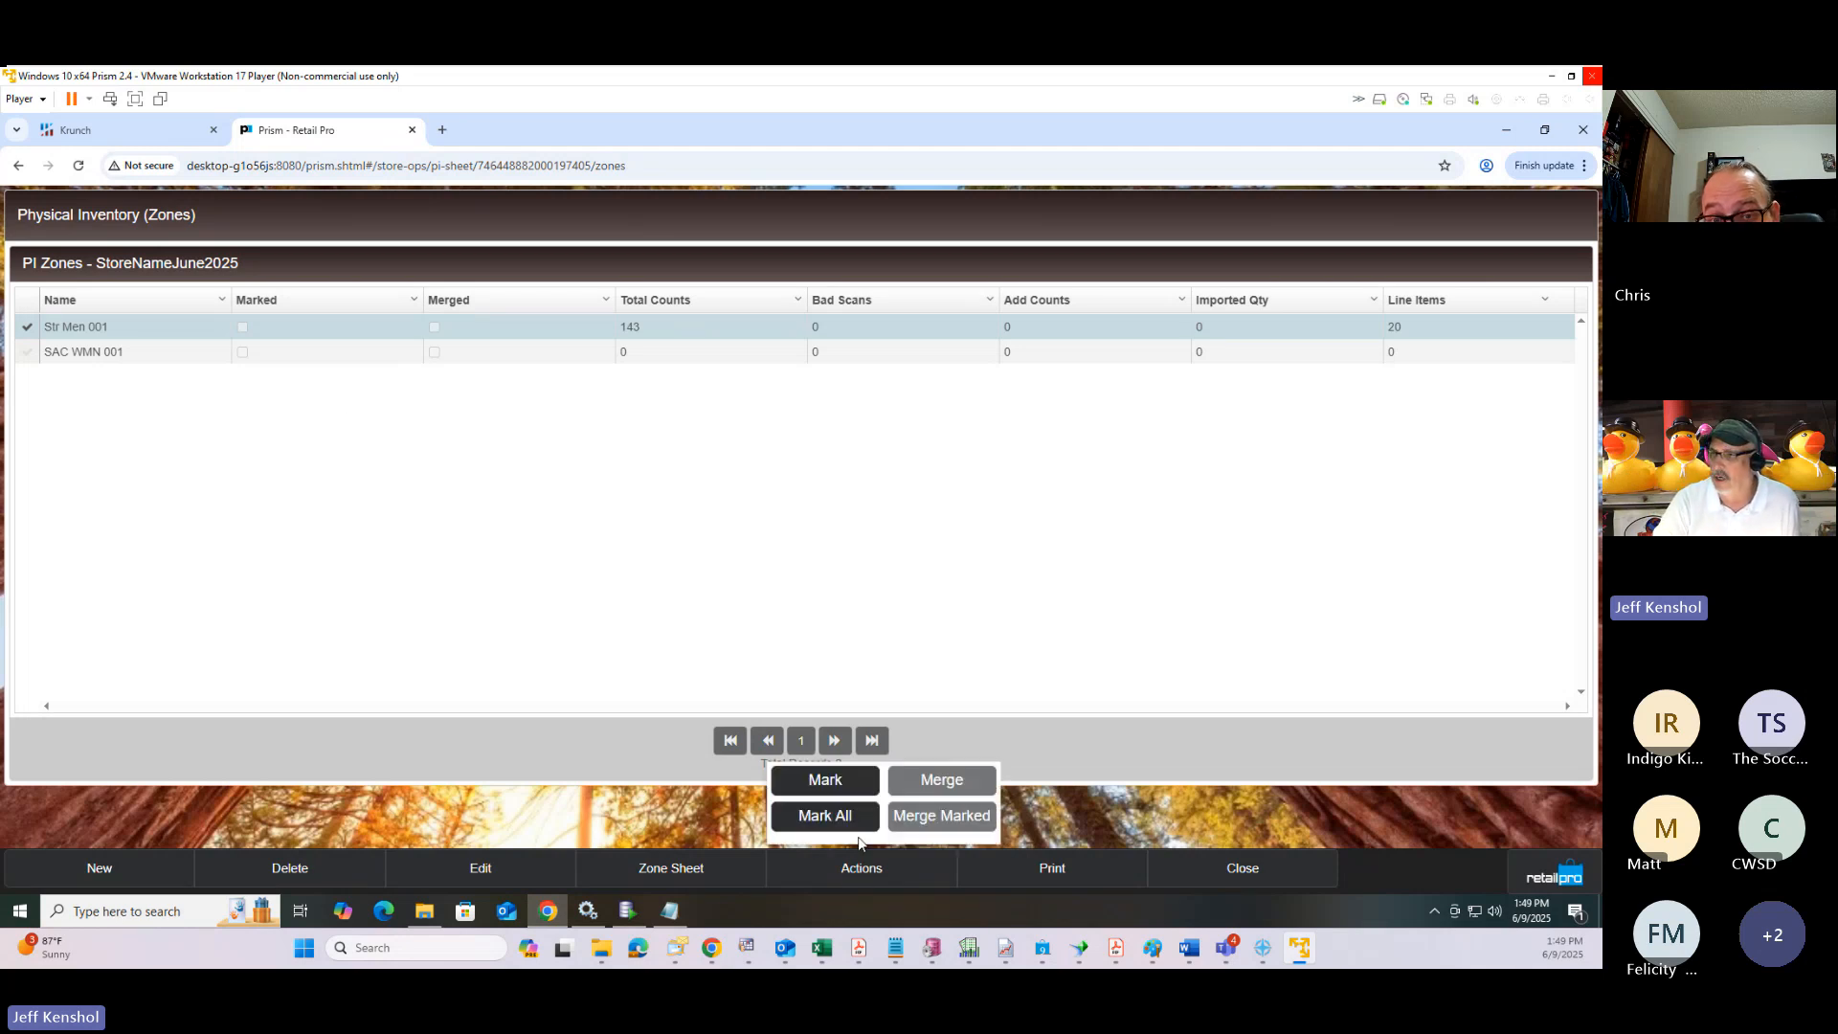
{"action": "left_click", "coordinate": [842, 789]}
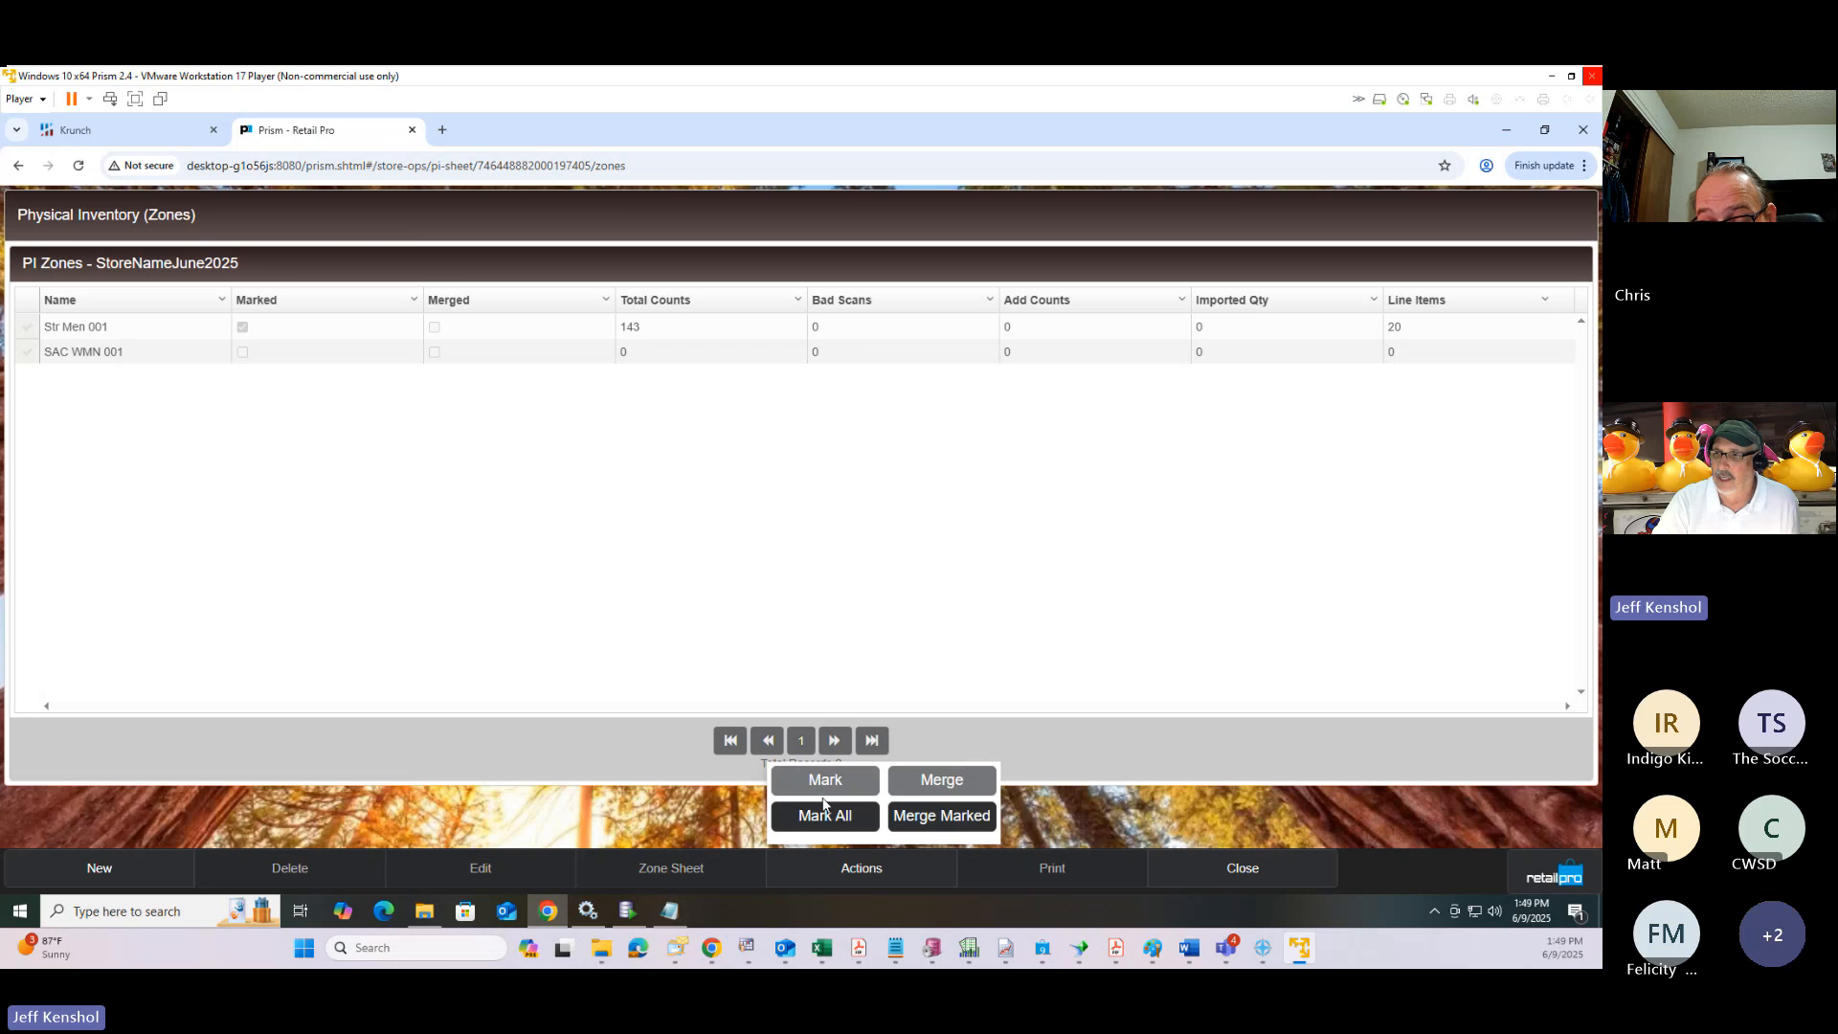
{"action": "left_click", "coordinate": [943, 819]}
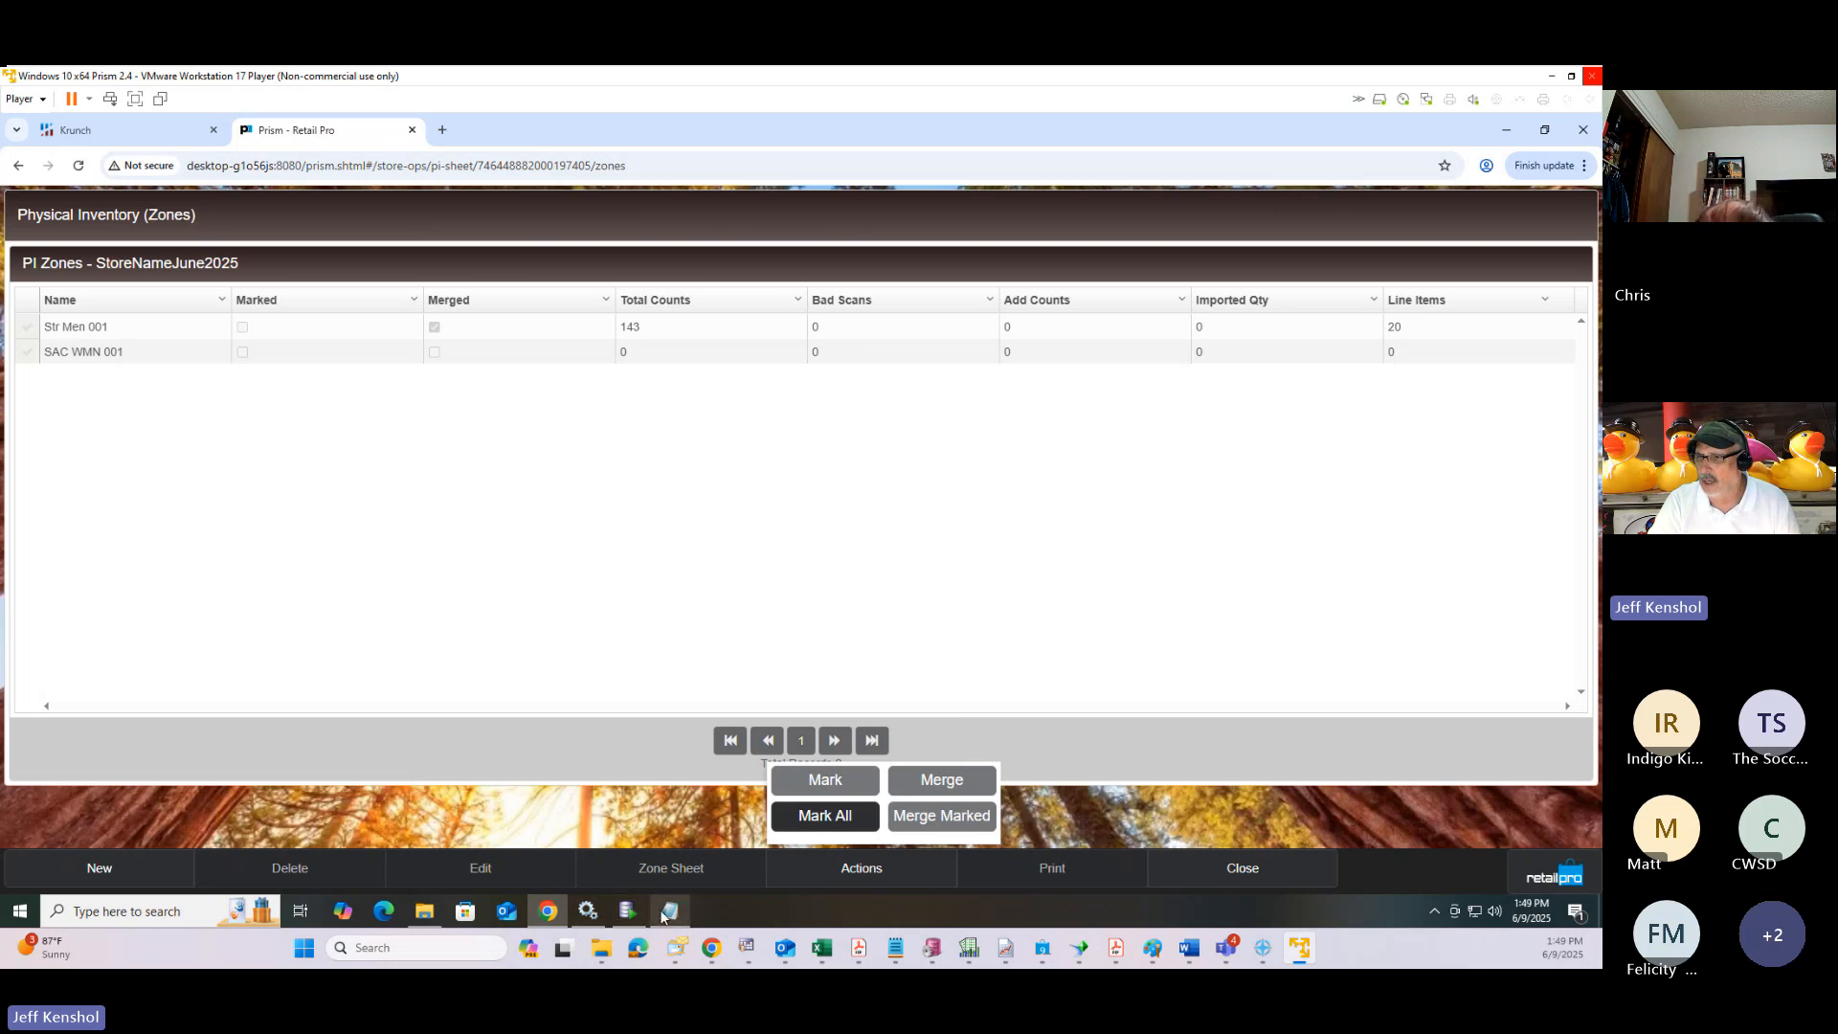
Add the line 989898,1 below 000004,5 in Zone1.txt, save and close the file, and return to the Prism zone list.
{"action": "left_click", "coordinate": [424, 910]}
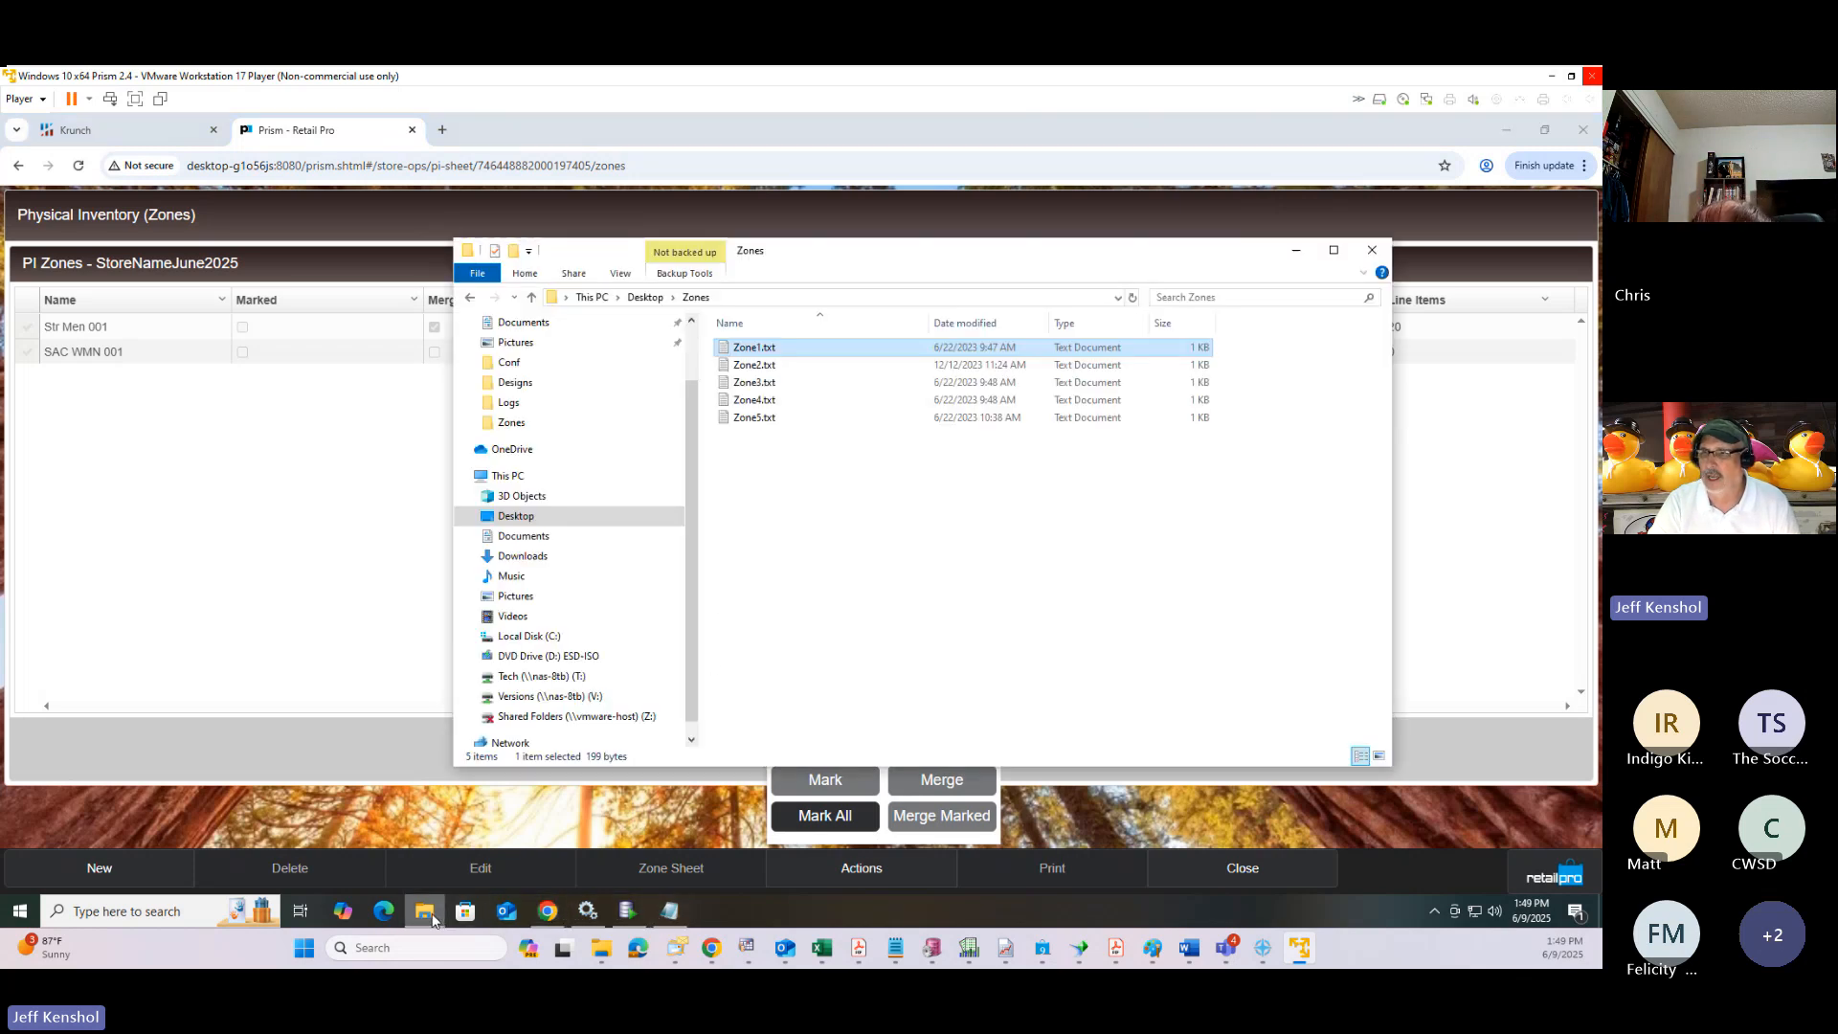
{"action": "double_click", "coordinate": [777, 352]}
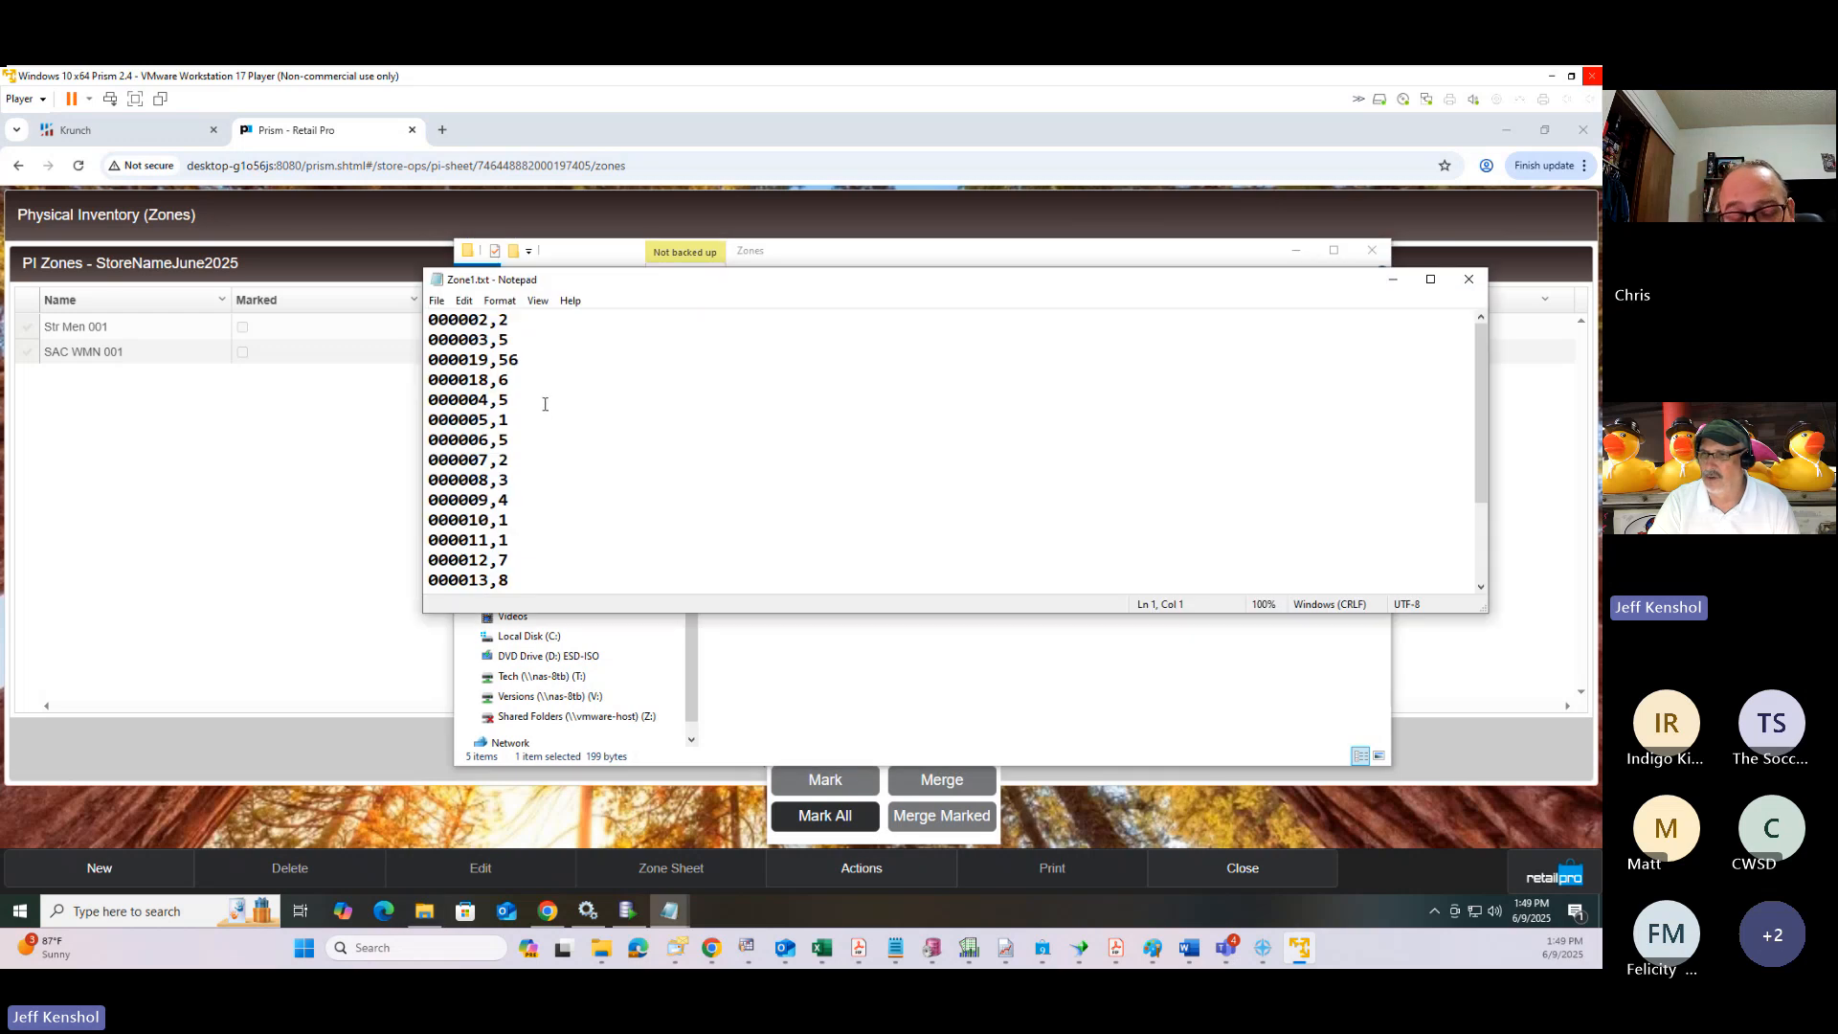
{"action": "key", "text": "Return"}
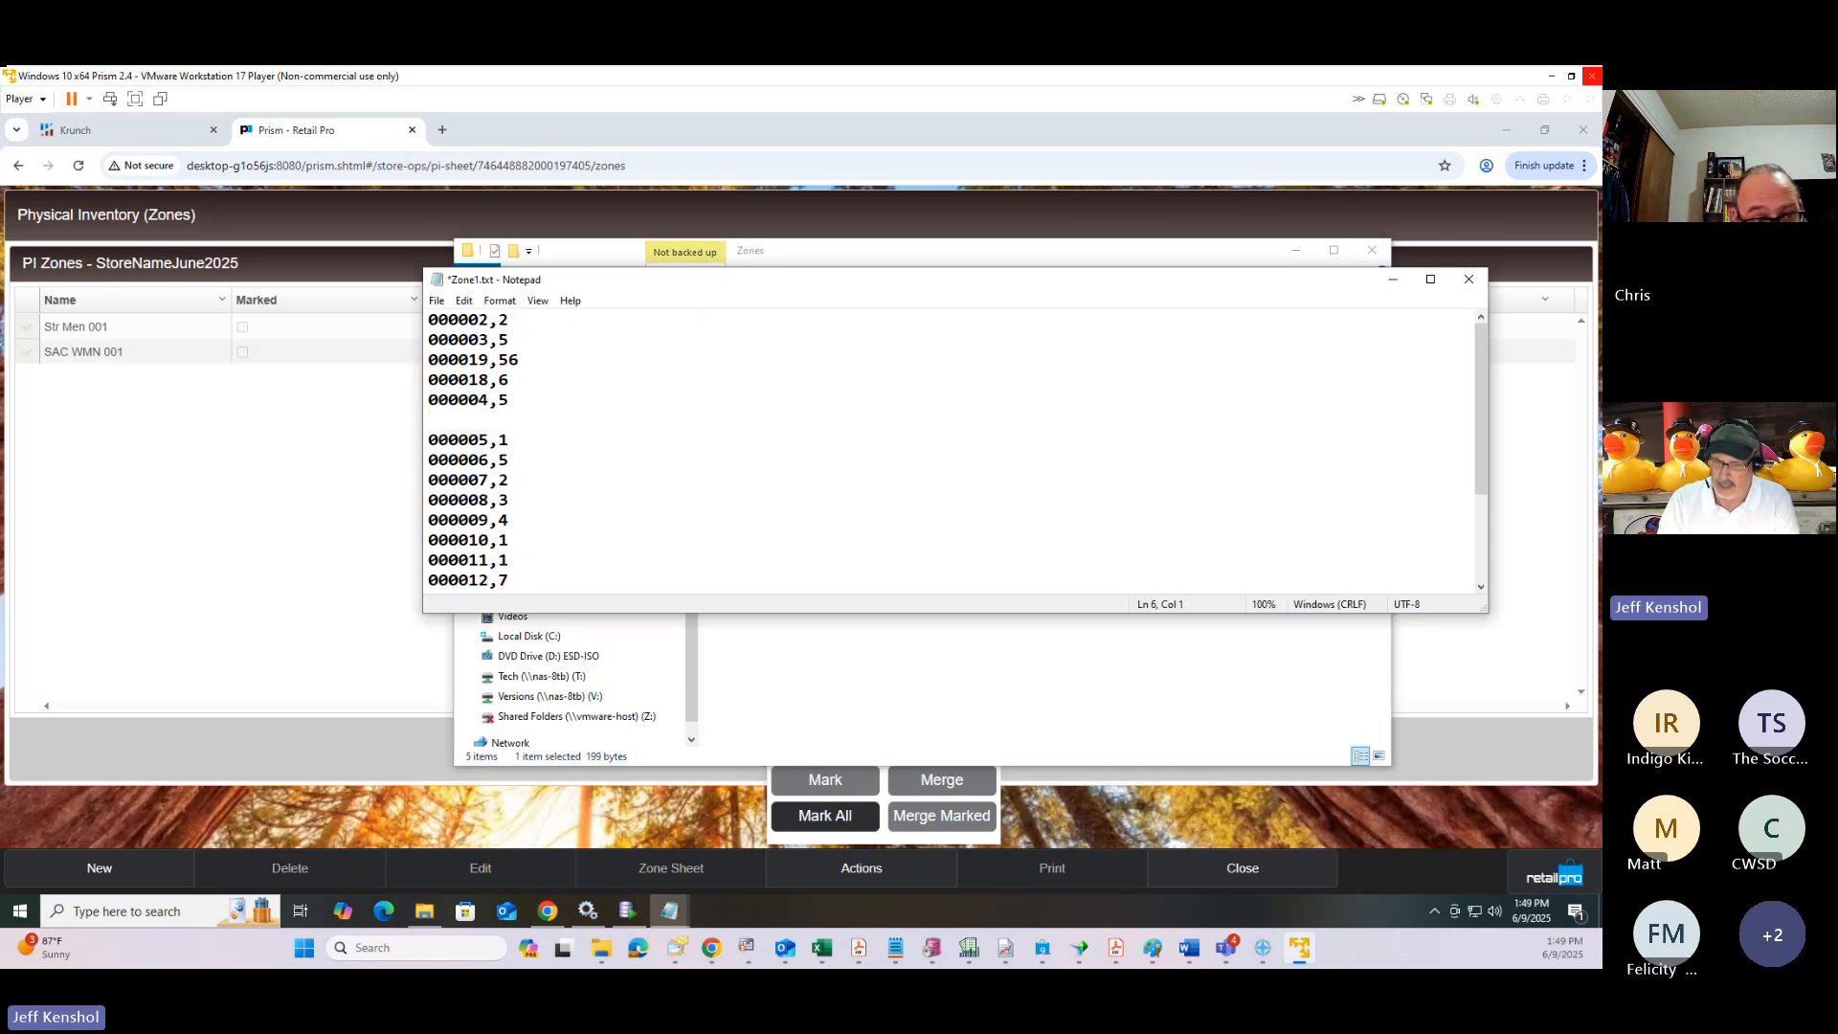
{"action": "type", "text": "989898"}
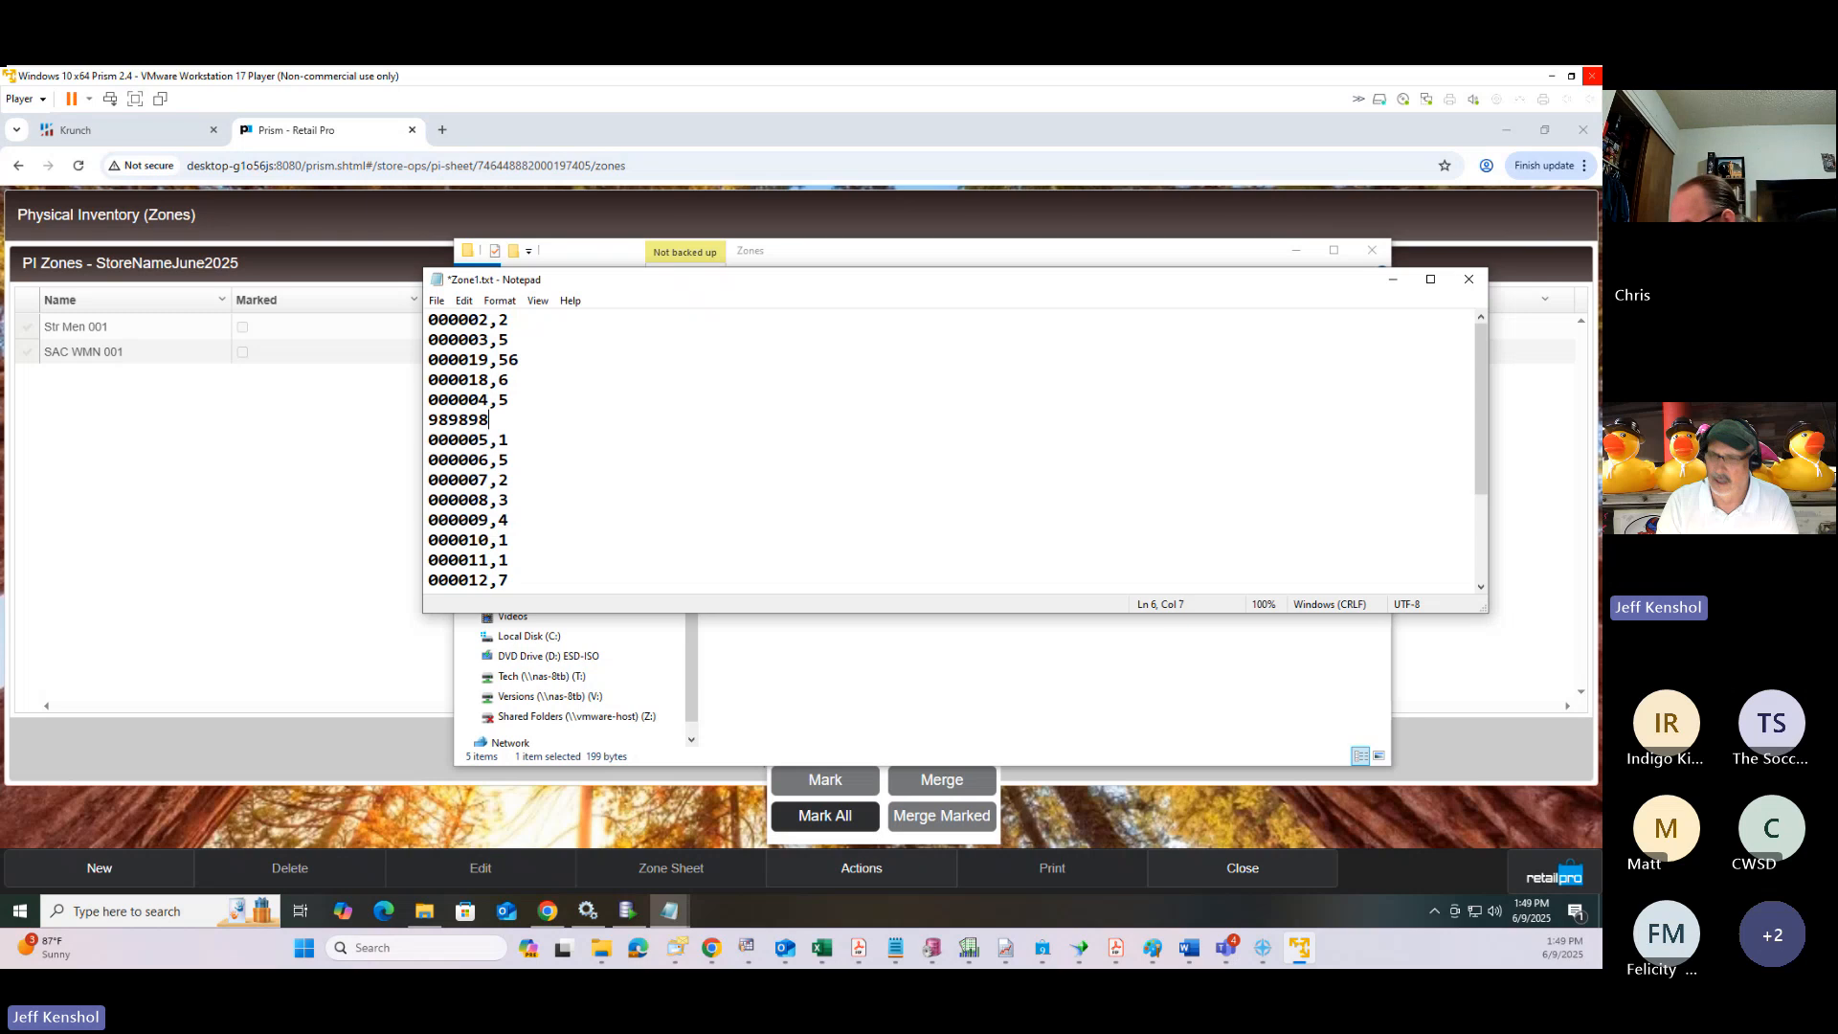
{"action": "type", "text": ",1"}
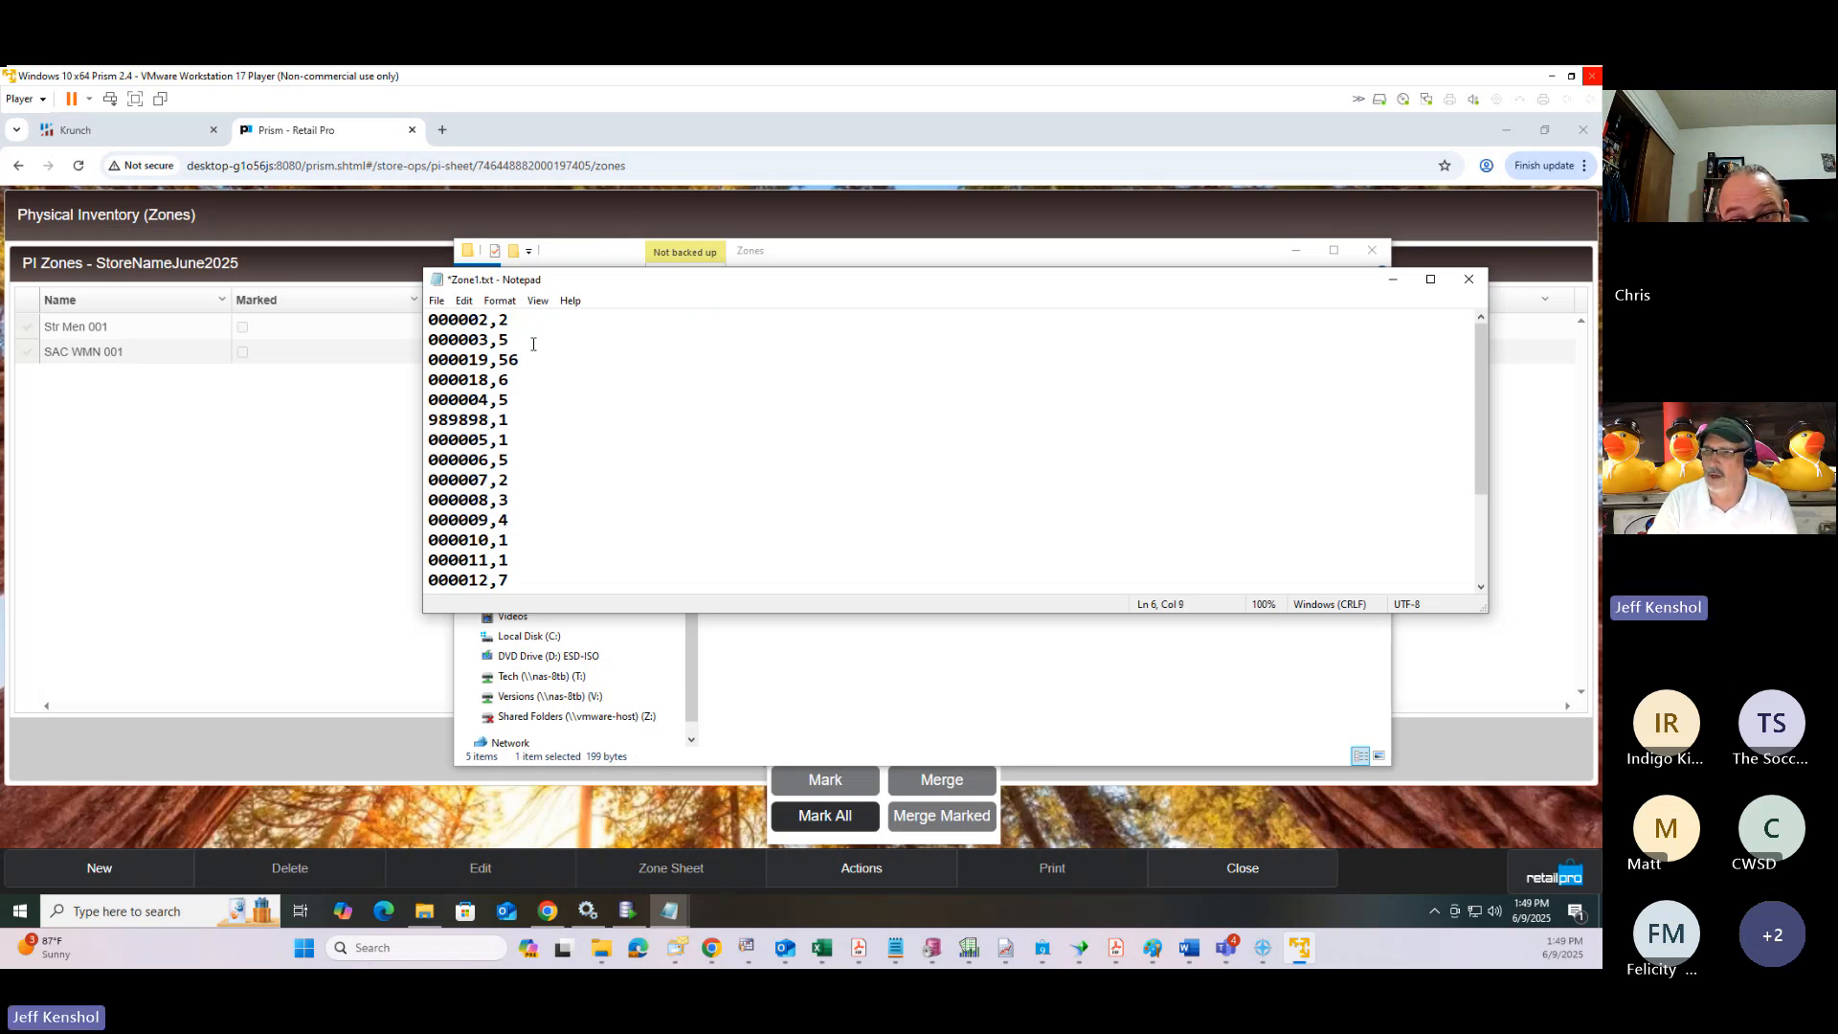
{"action": "left_click", "coordinate": [441, 301]}
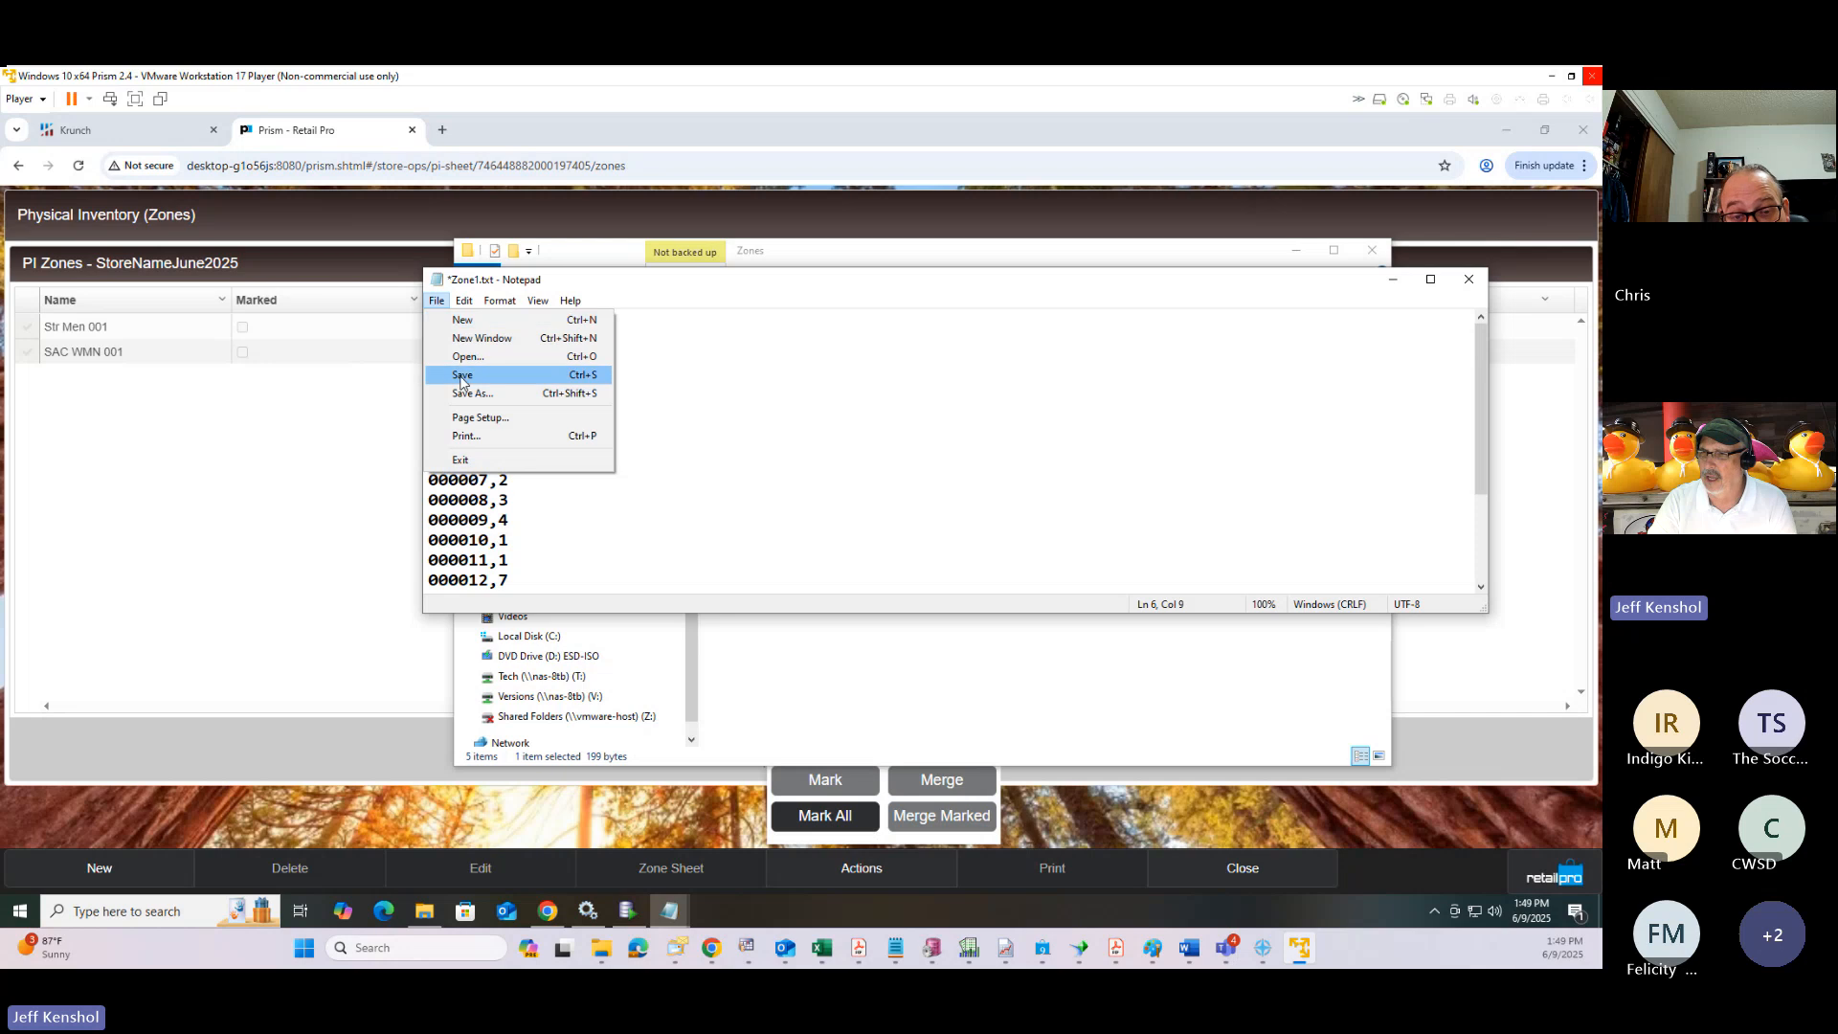
{"action": "left_click", "coordinate": [528, 376]}
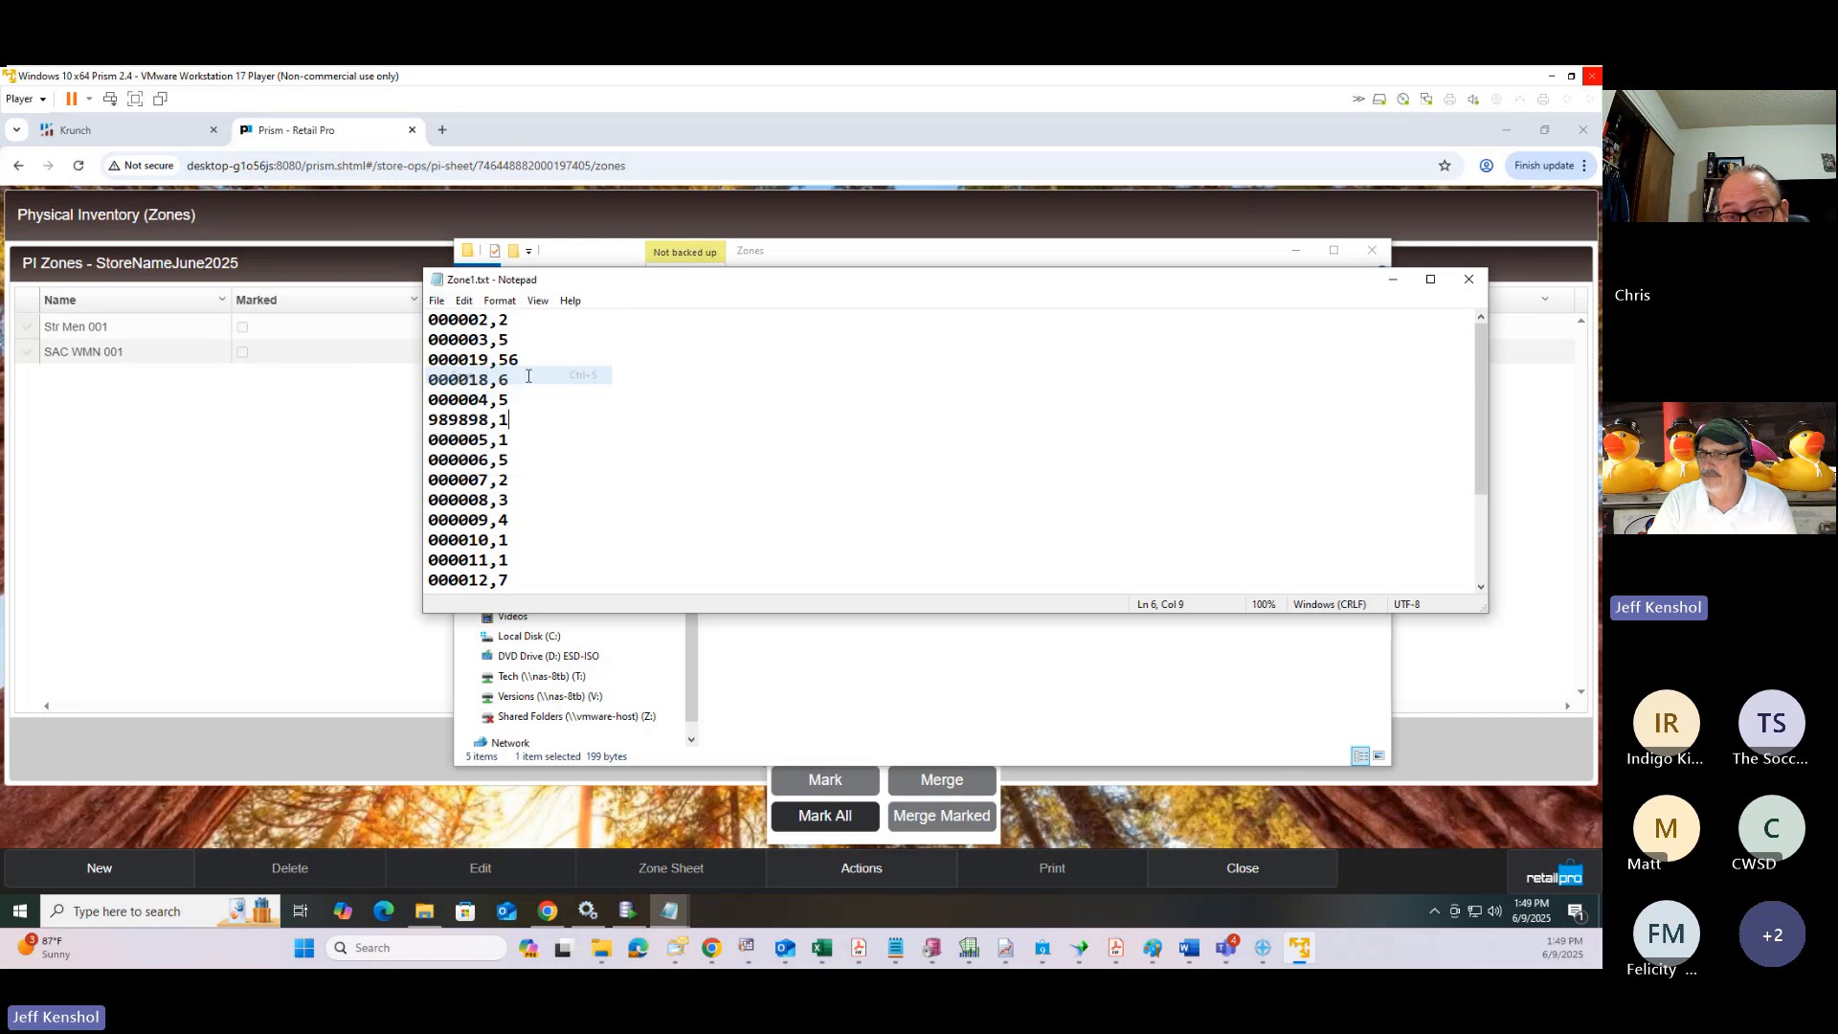
{"action": "left_click", "coordinate": [1469, 280]}
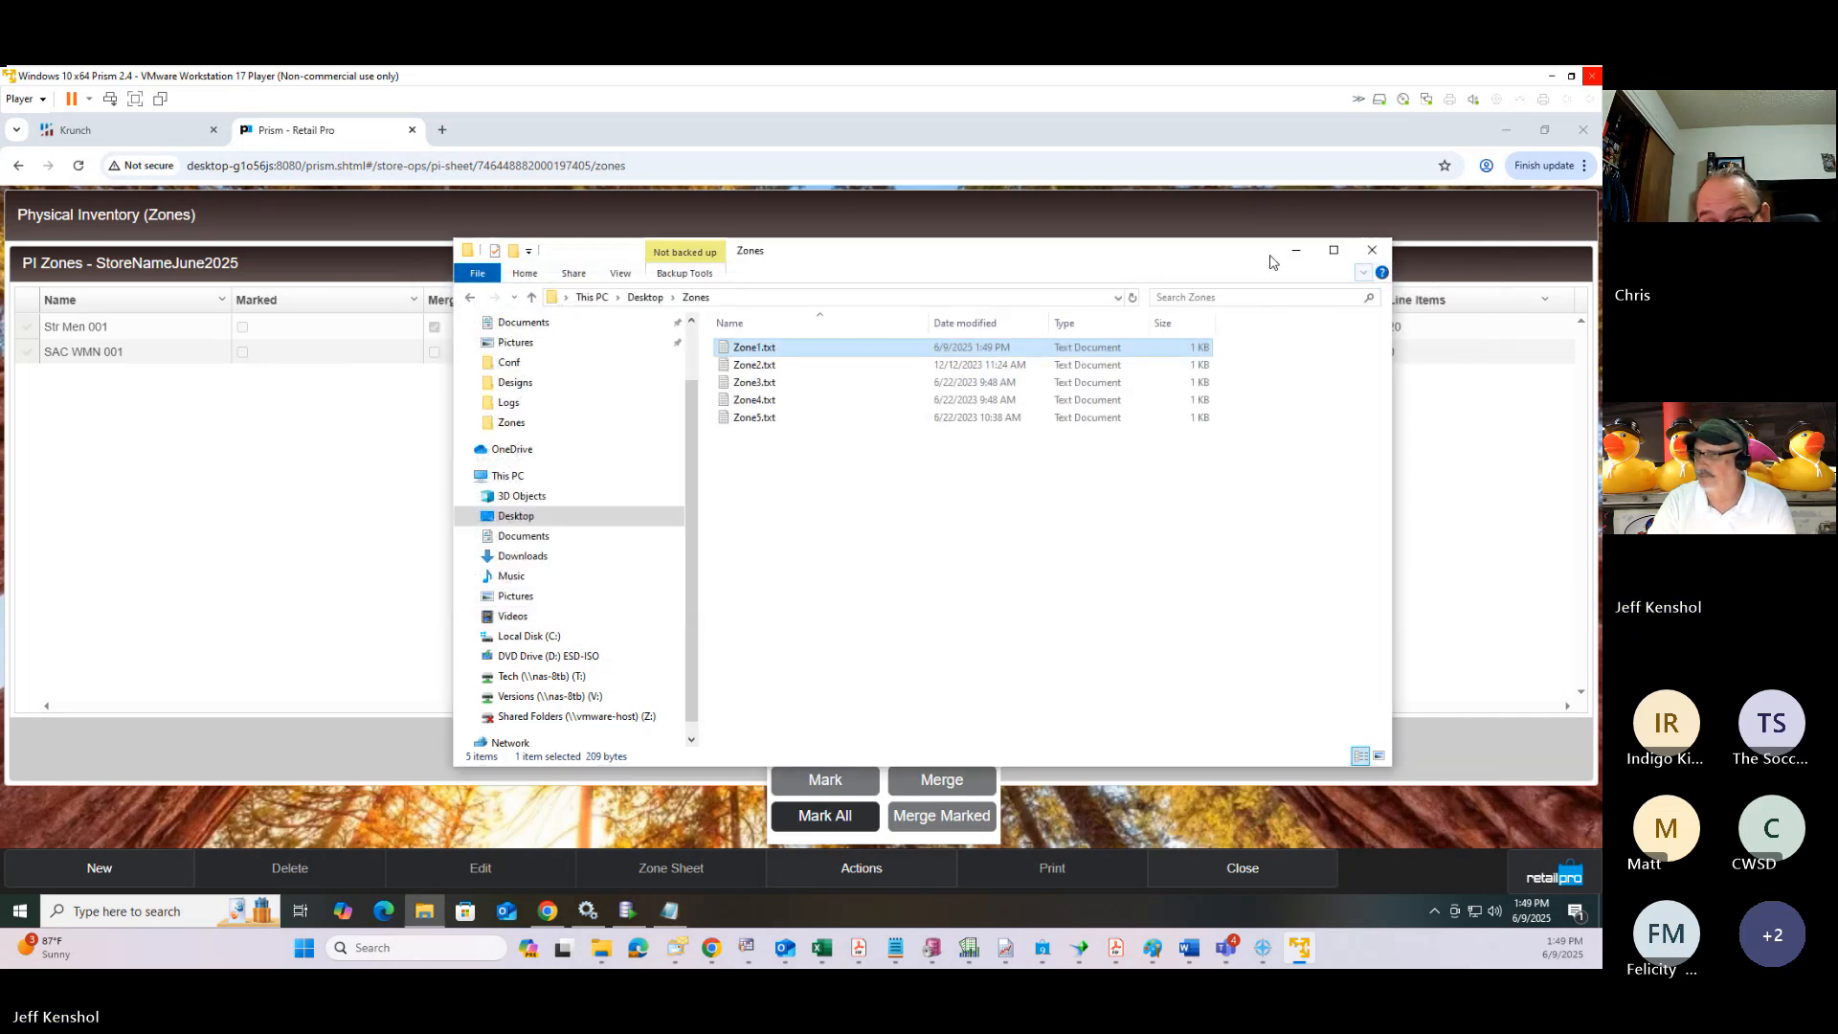
{"action": "left_click", "coordinate": [417, 446]}
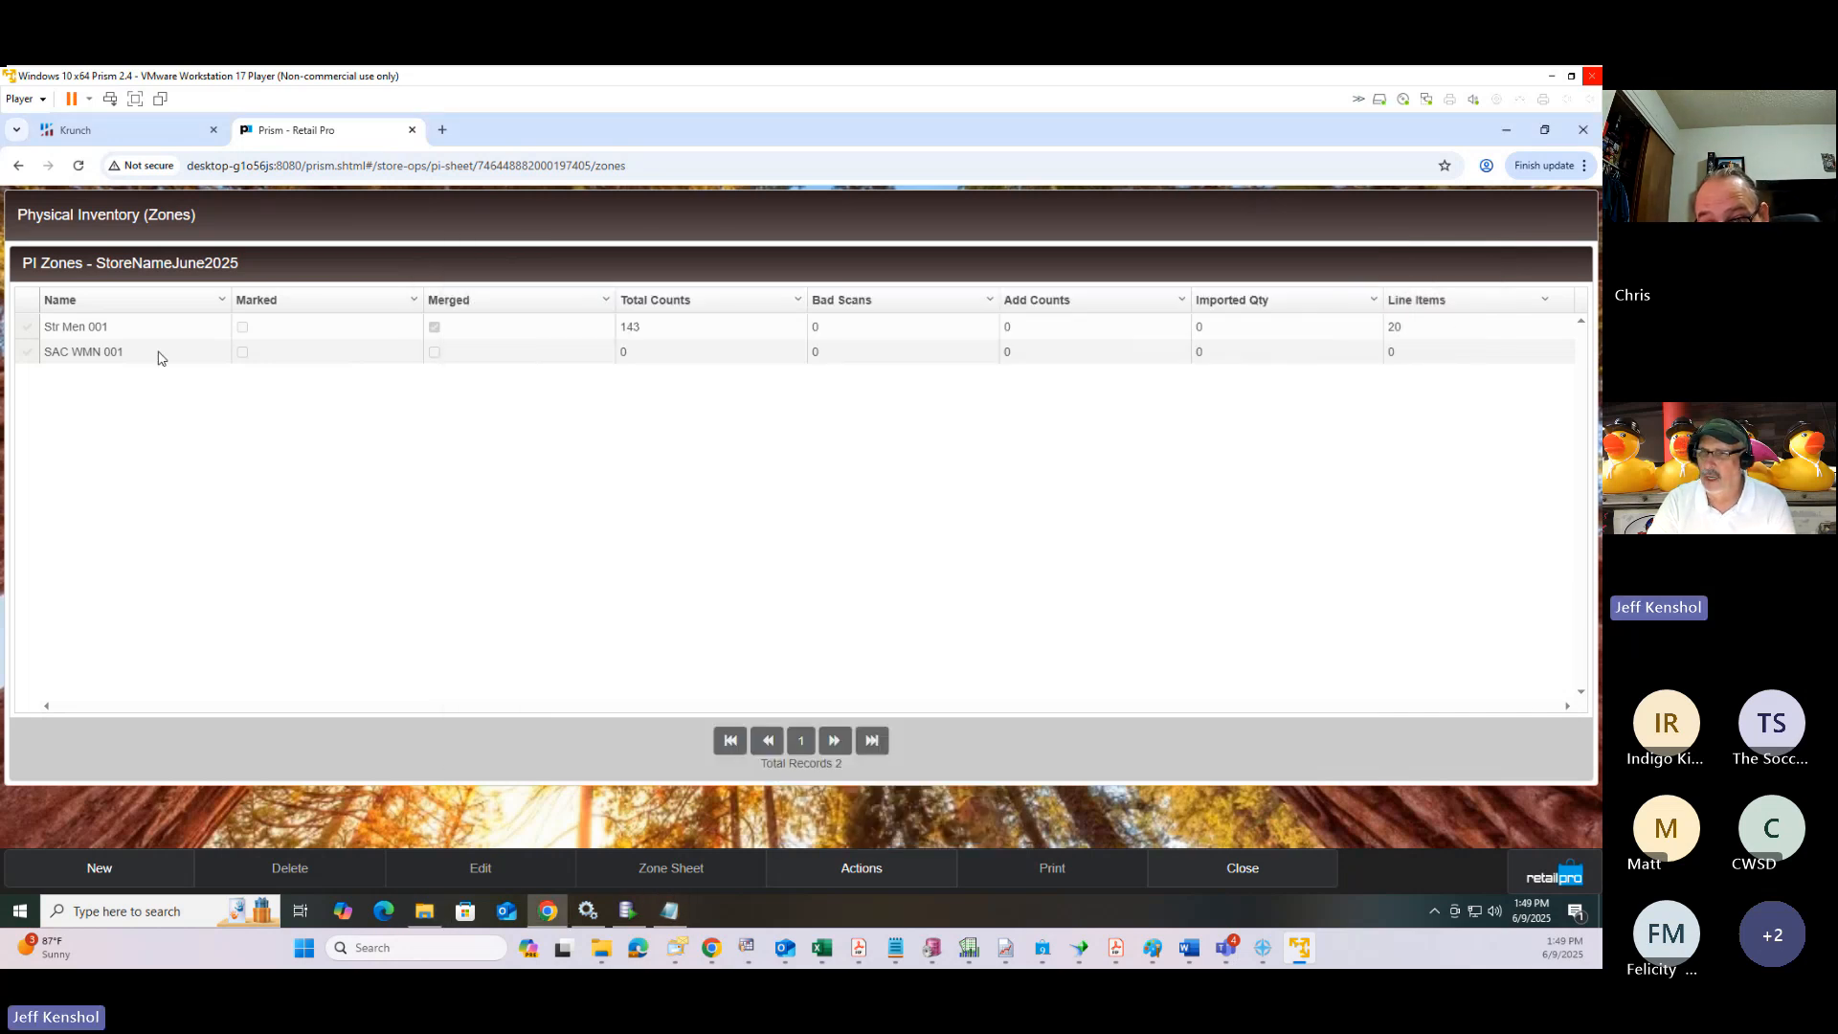
Open the zone sheet of SAC WMN 001 and display its imported items.
{"action": "left_click", "coordinate": [28, 354]}
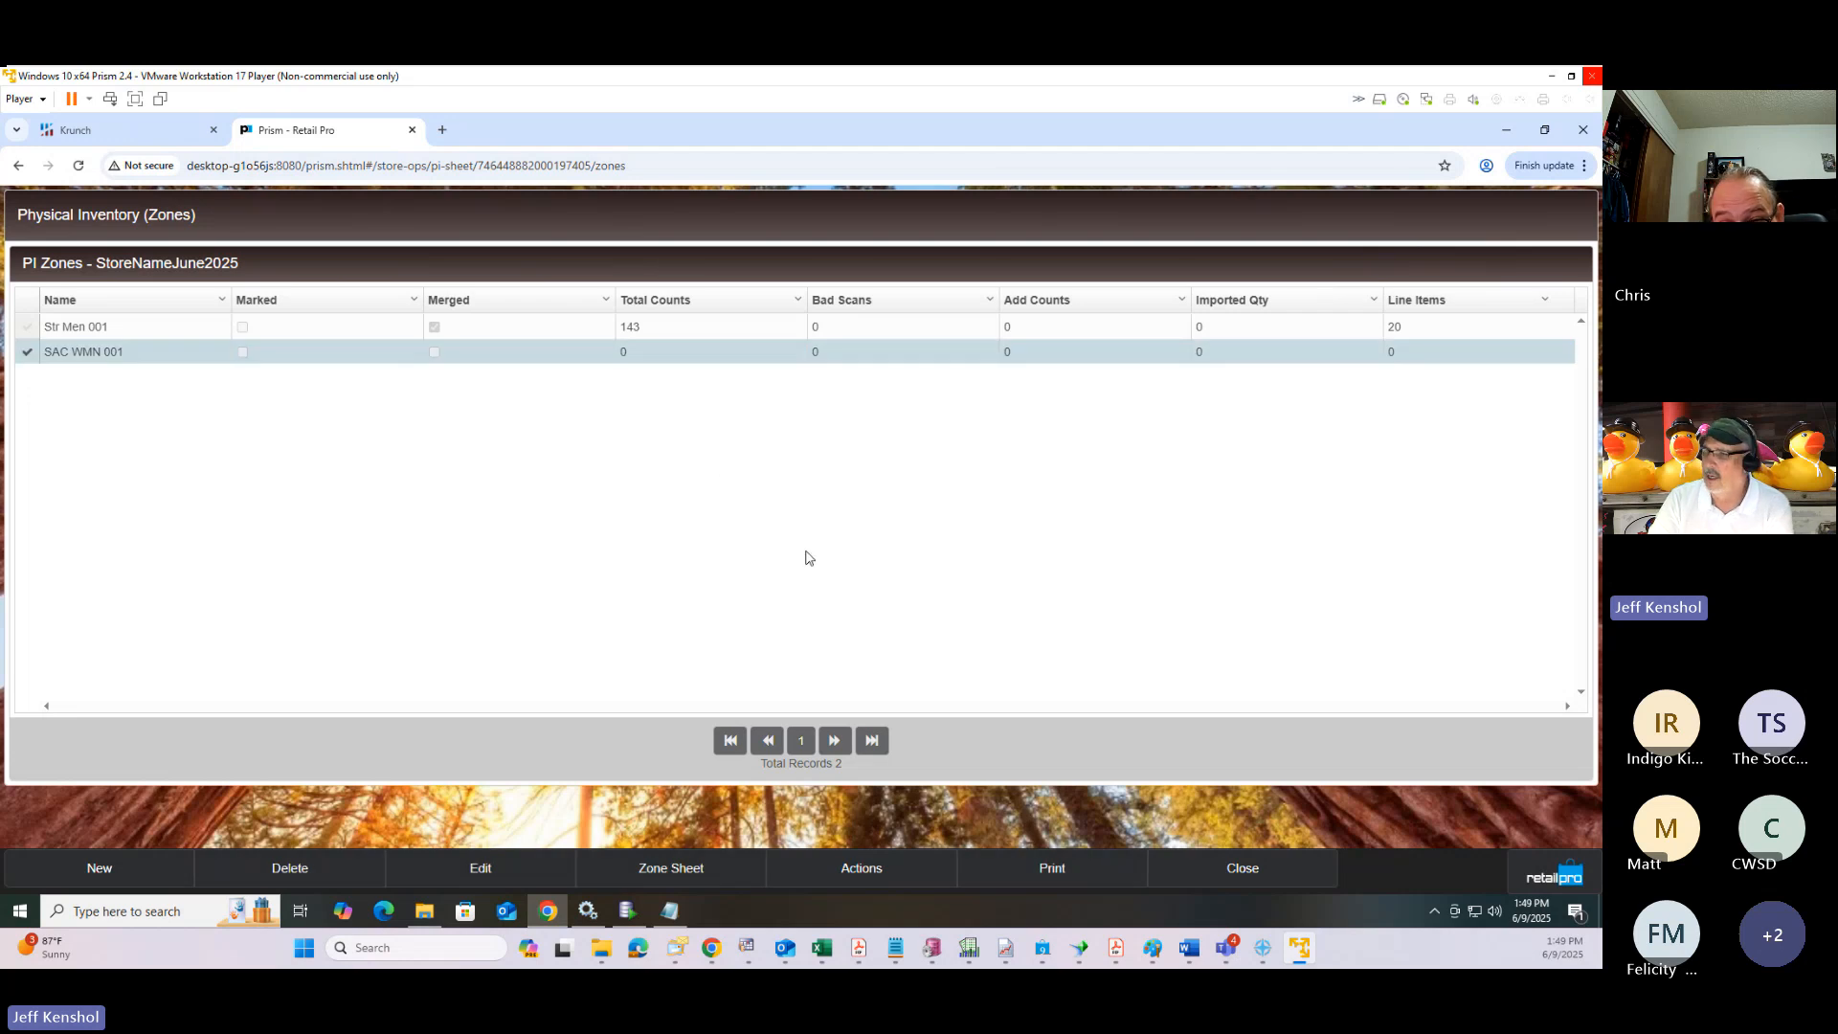
{"action": "left_click", "coordinate": [662, 868]}
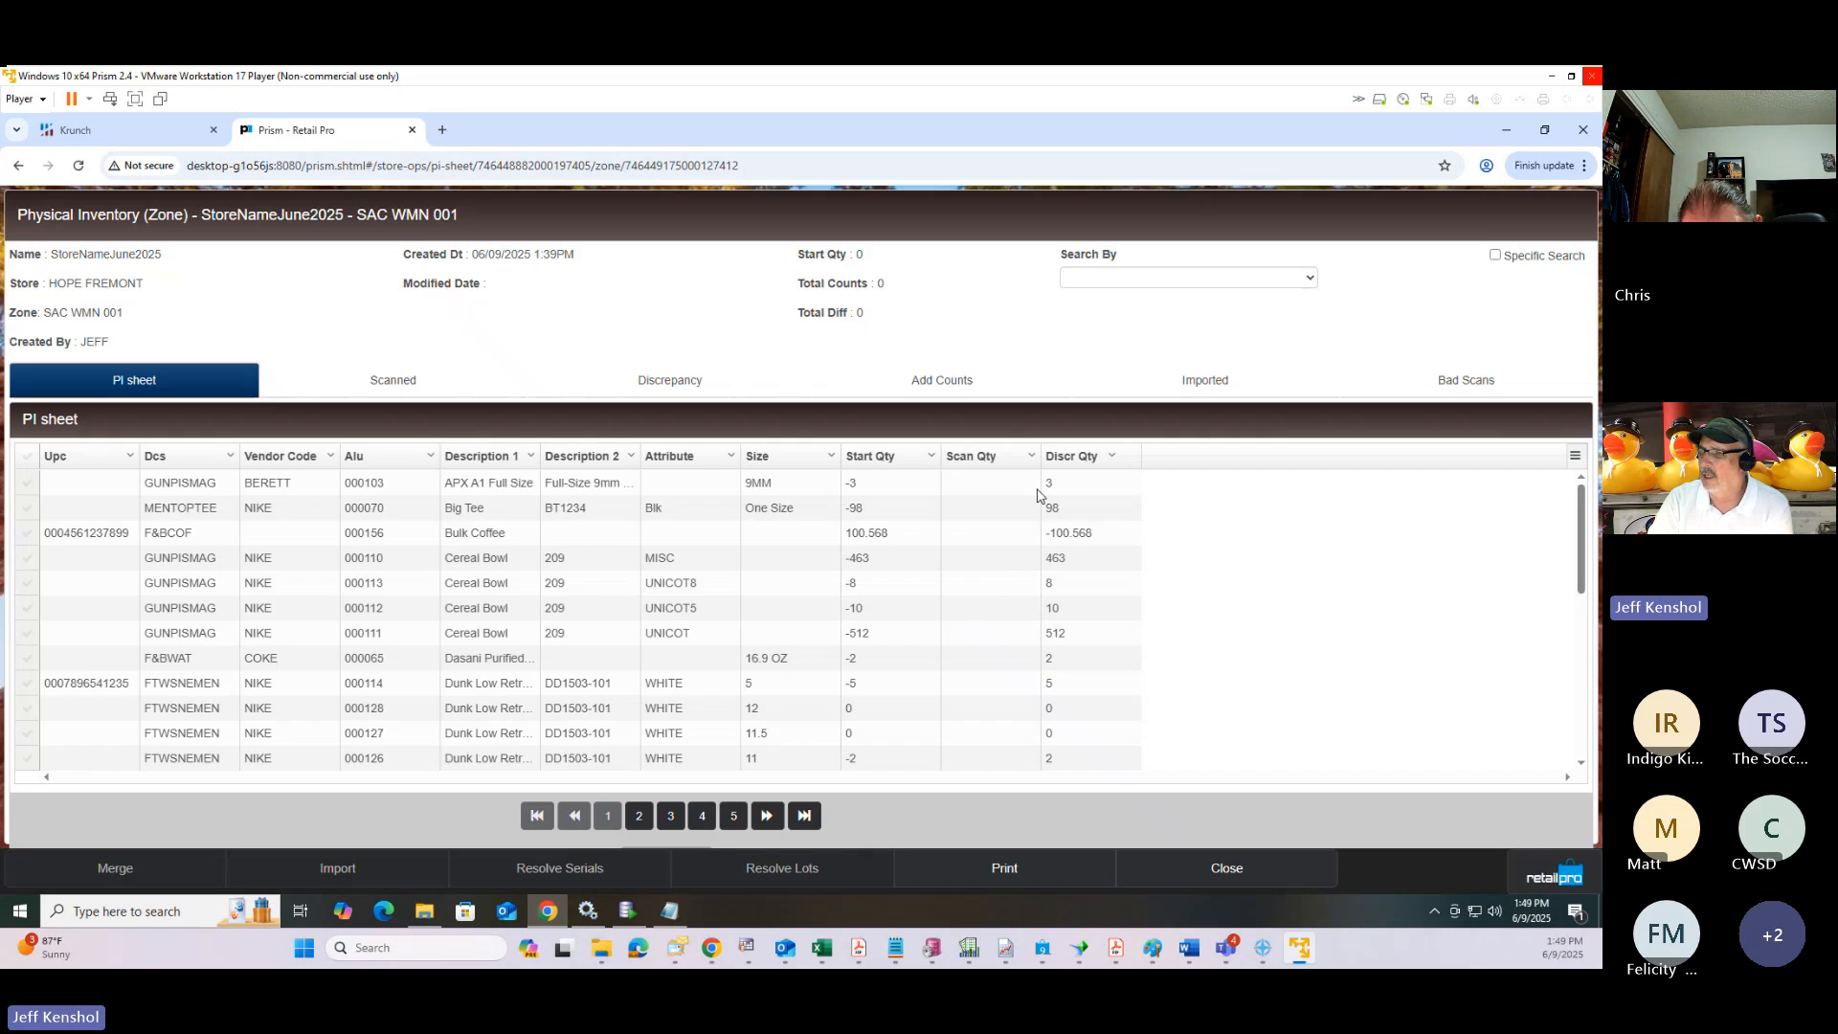
{"action": "left_click", "coordinate": [1204, 380]}
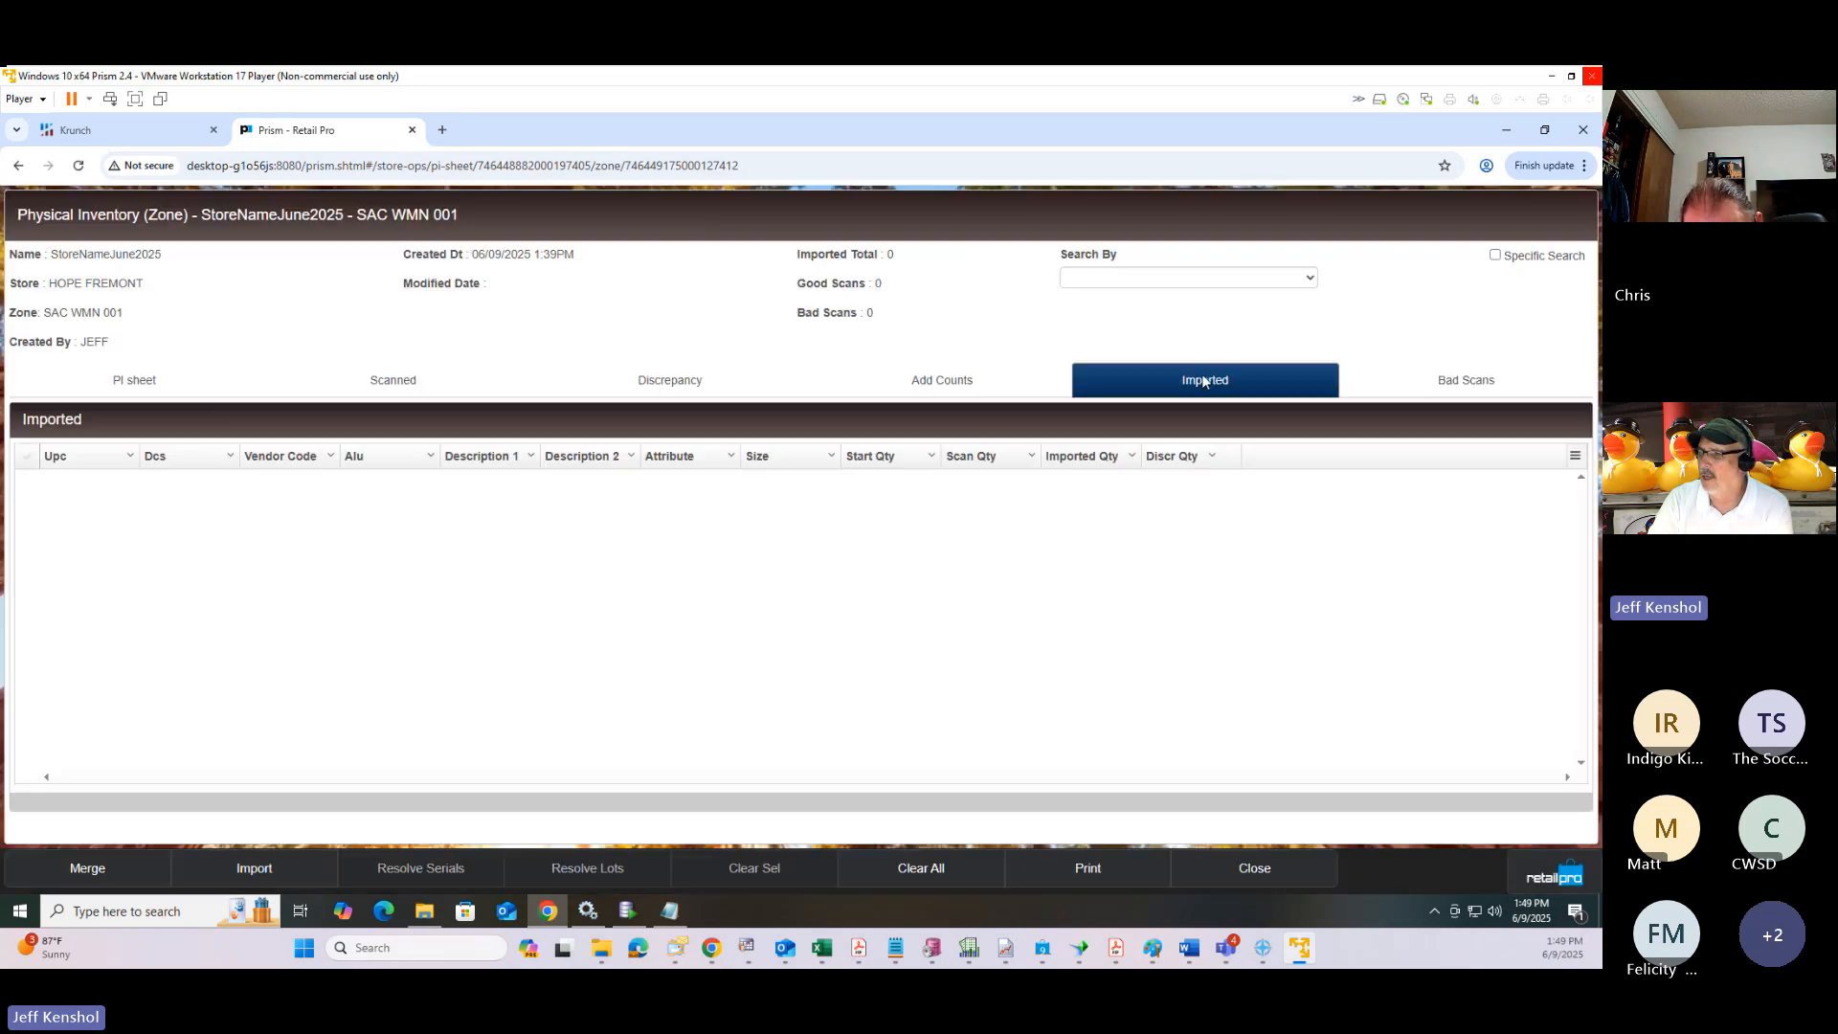
{"action": "left_click", "coordinate": [1552, 880]}
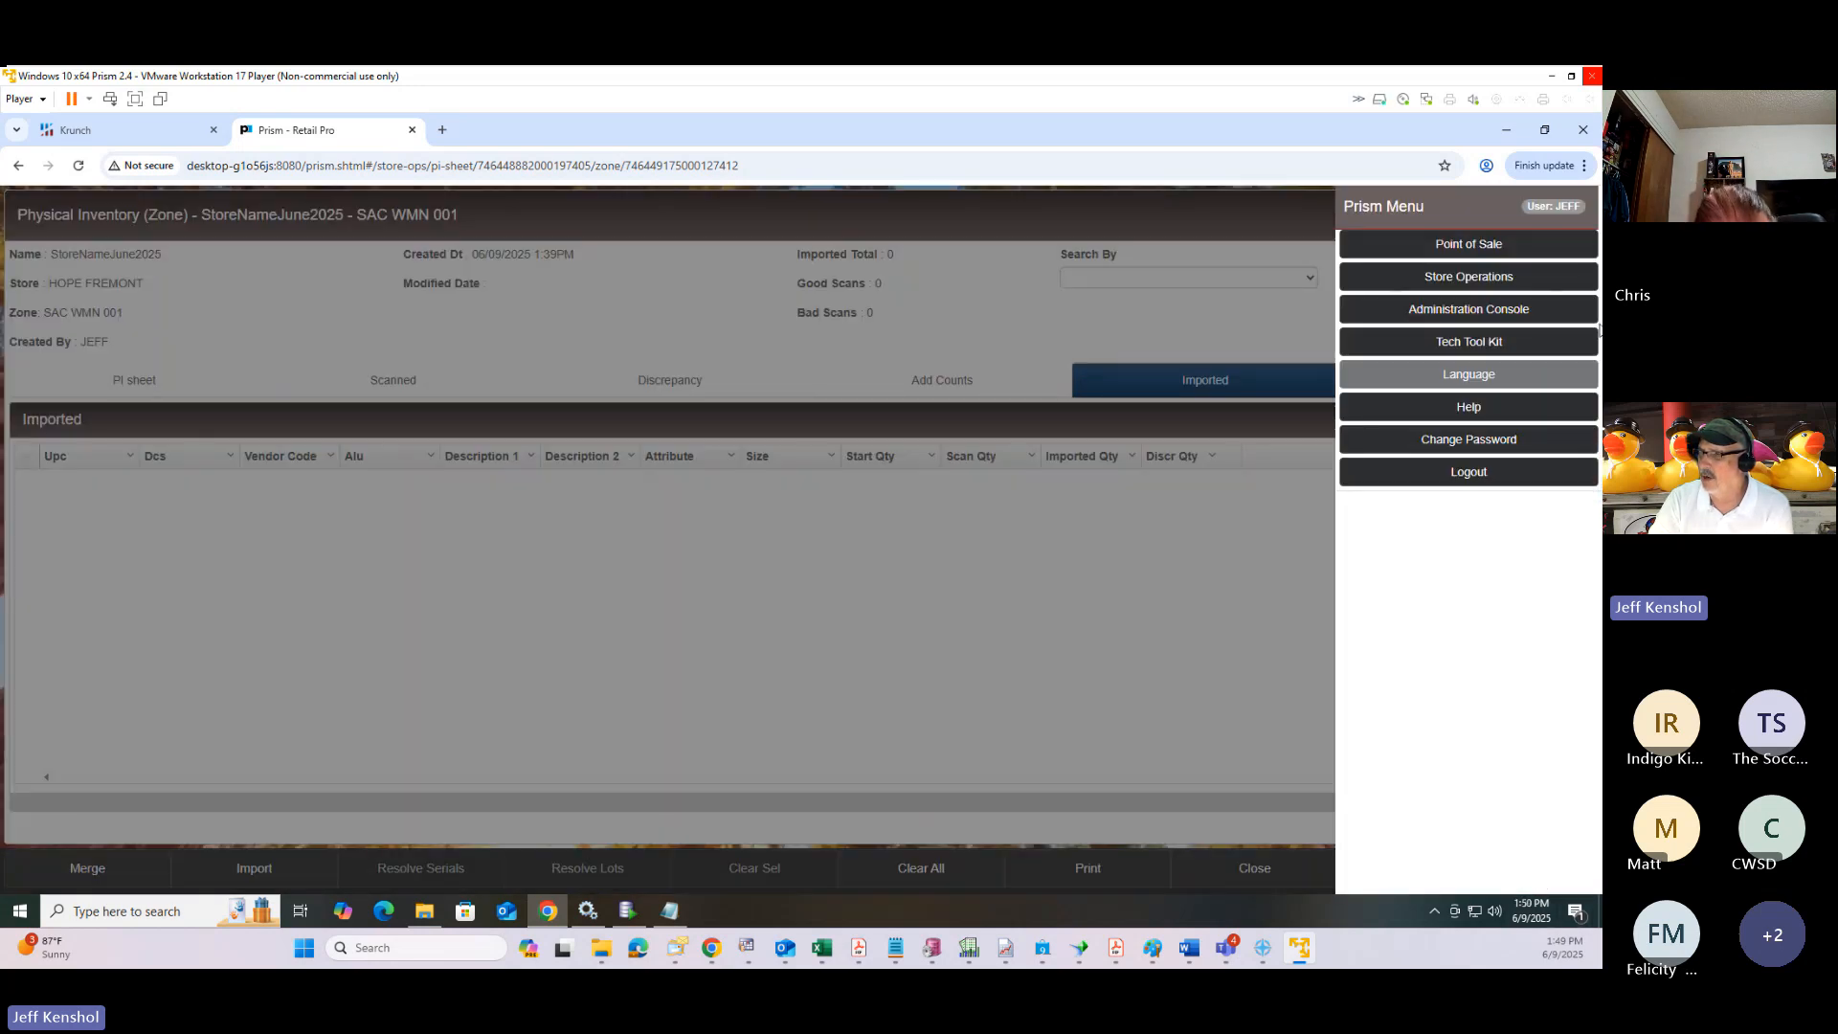
{"action": "left_click", "coordinate": [1271, 693]}
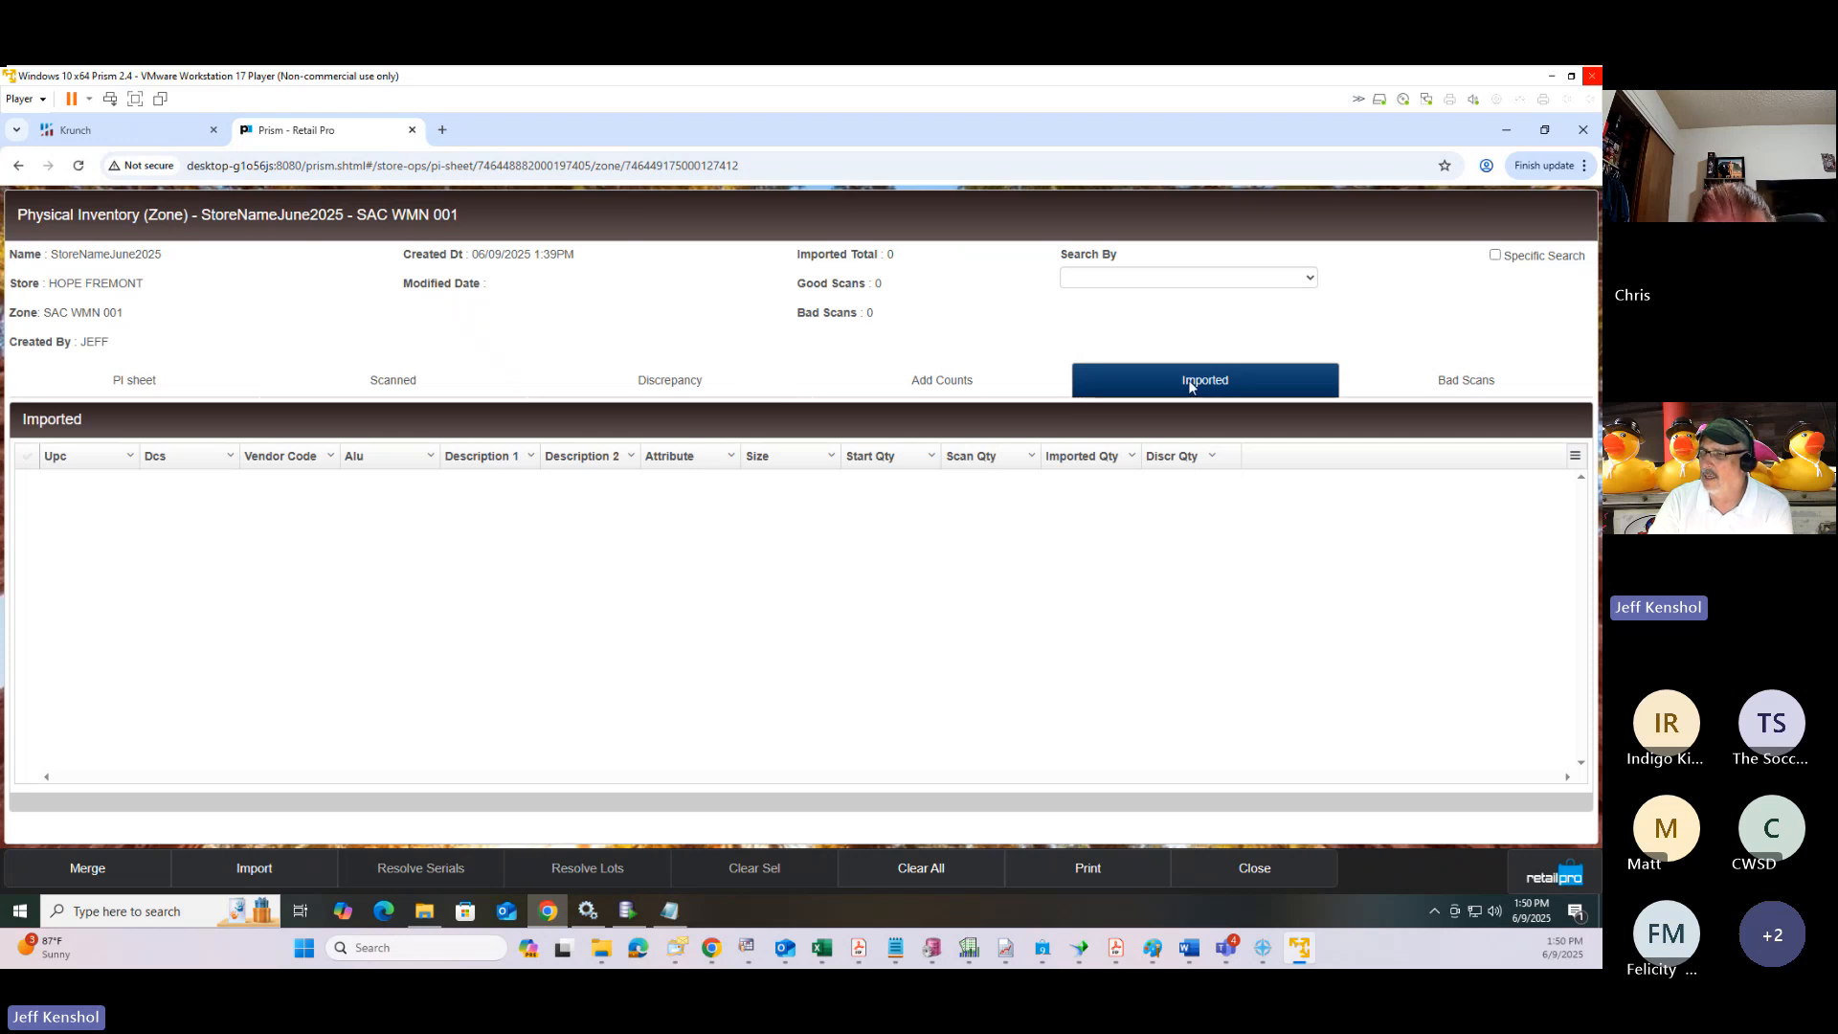
Import the scanned items from Zone1.txt into the SAC WMN 001 zone using the Import mapping schema.
{"action": "left_click", "coordinate": [255, 867]}
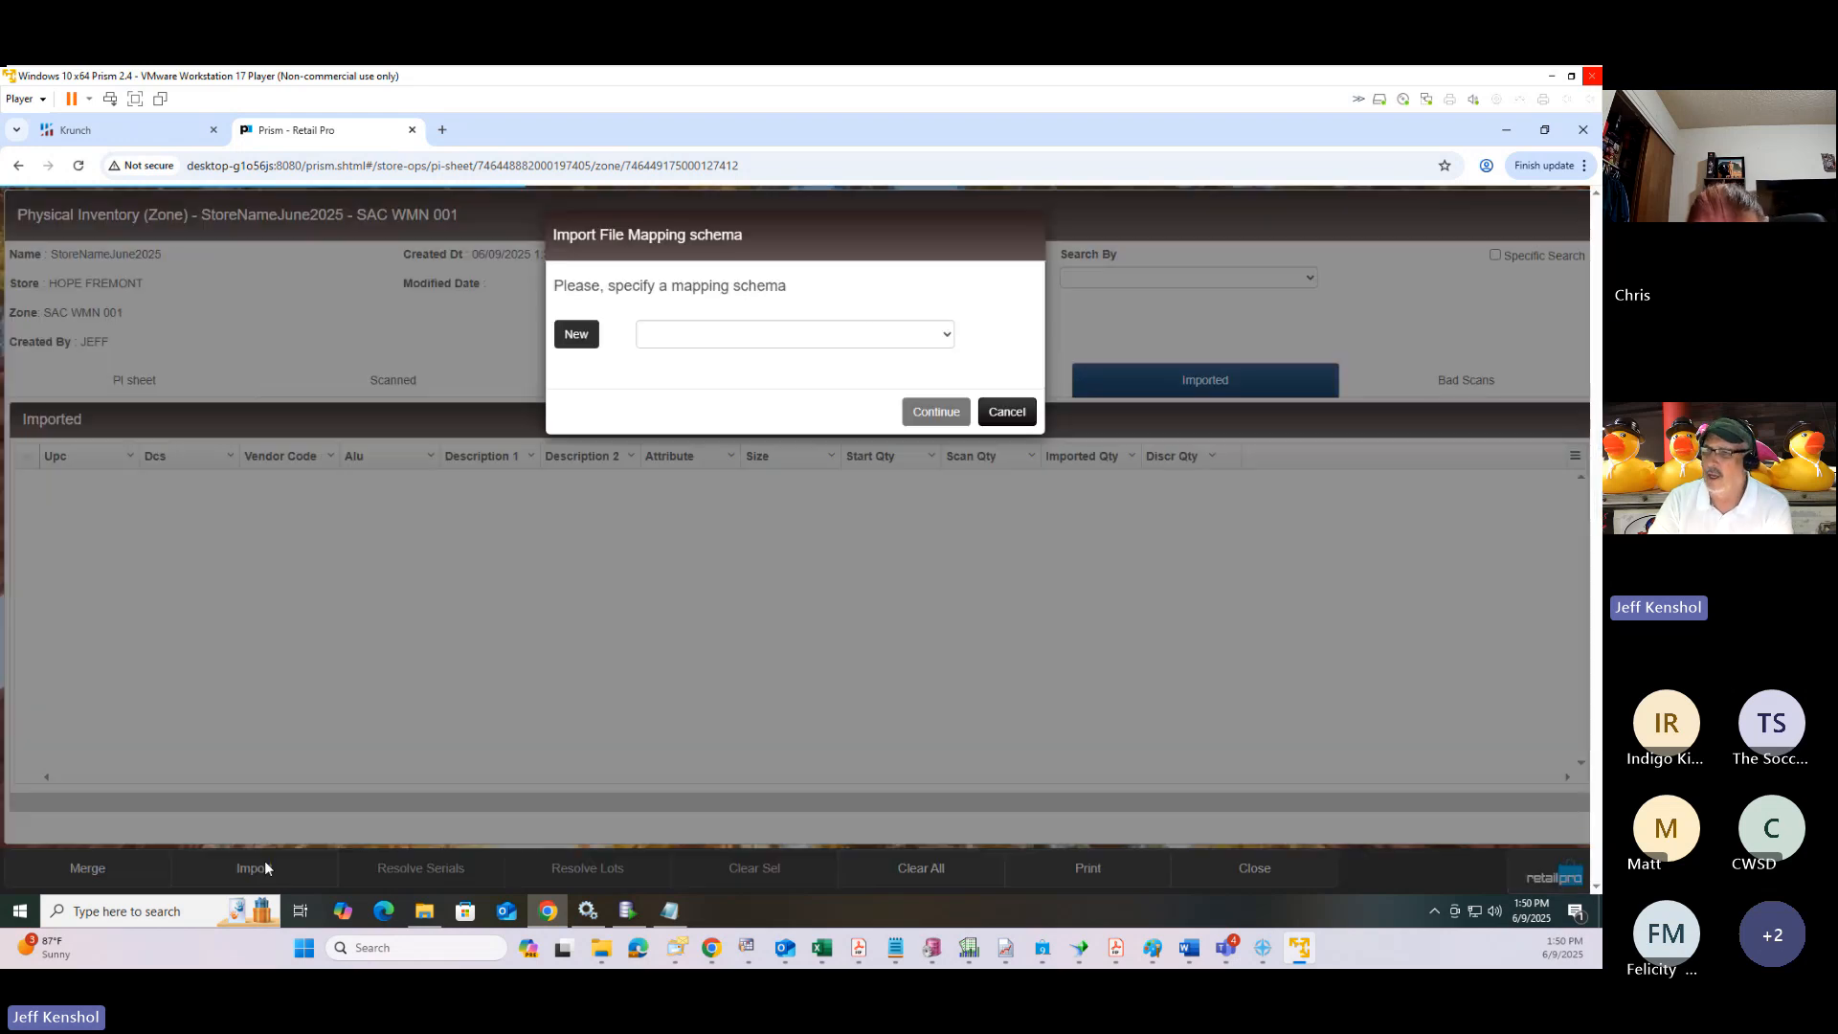
{"action": "left_click", "coordinate": [730, 334]}
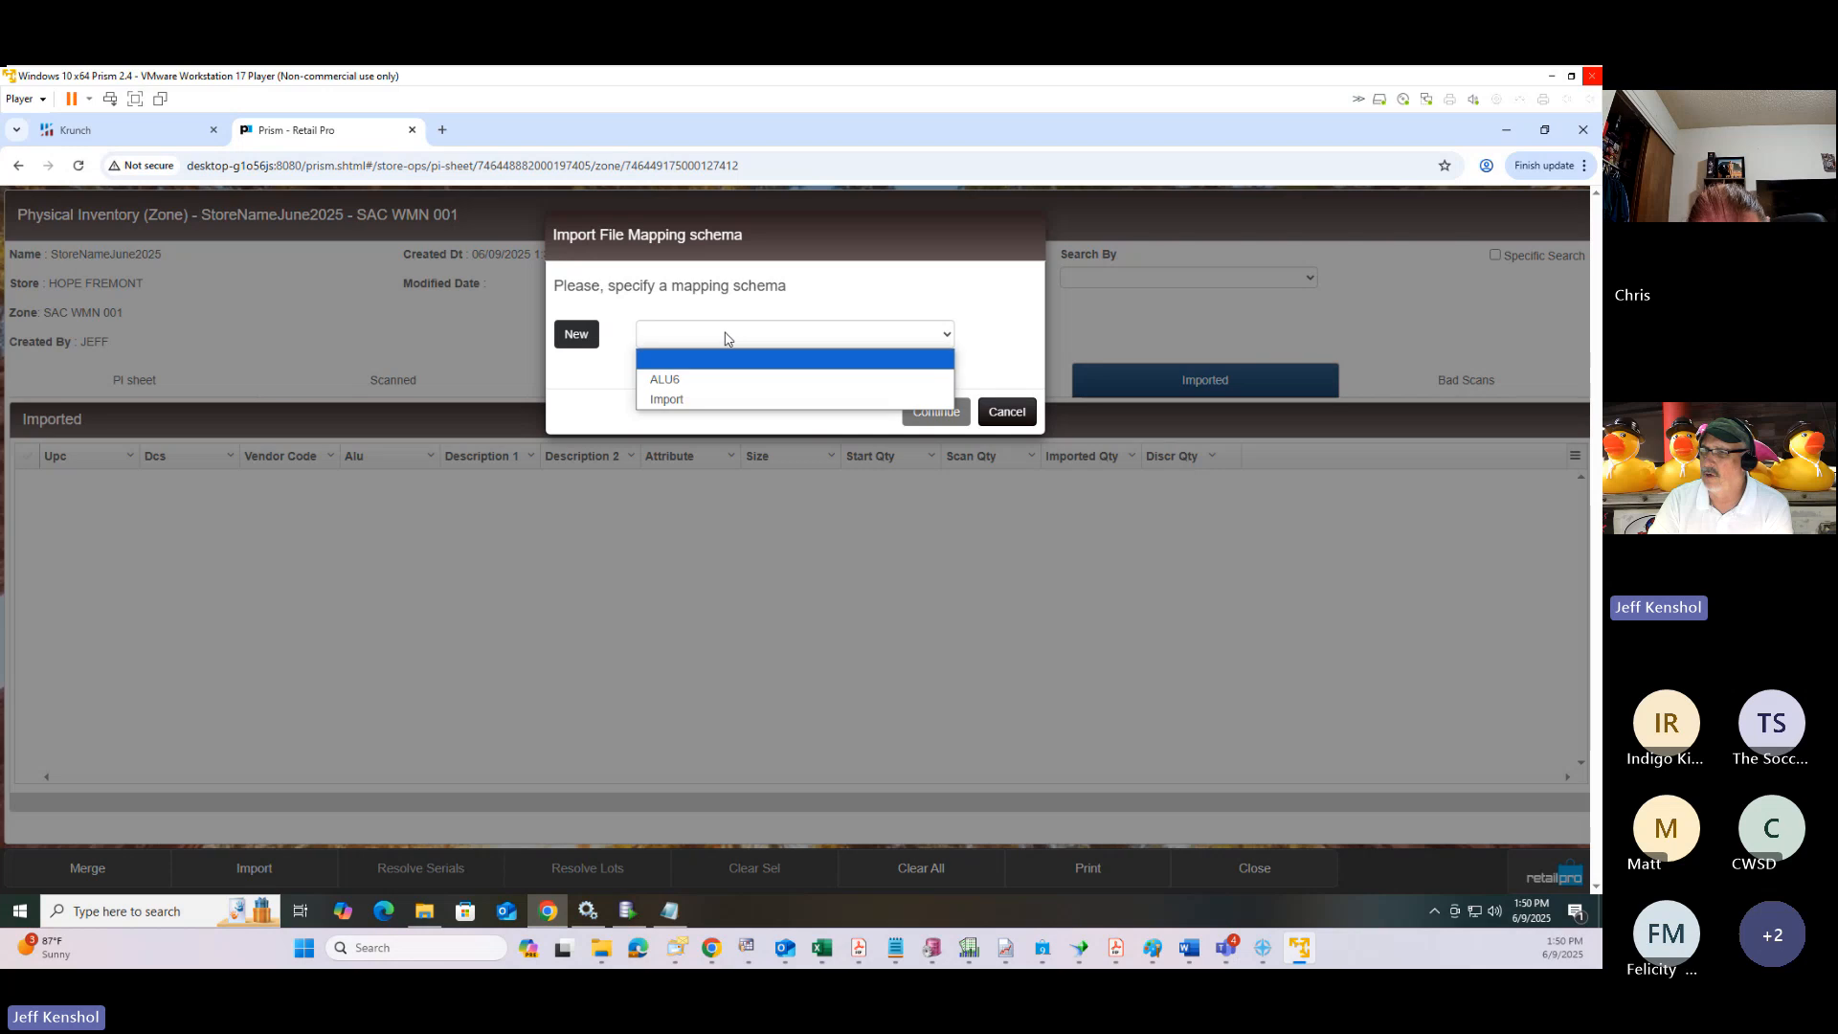
{"action": "left_click", "coordinate": [670, 400]}
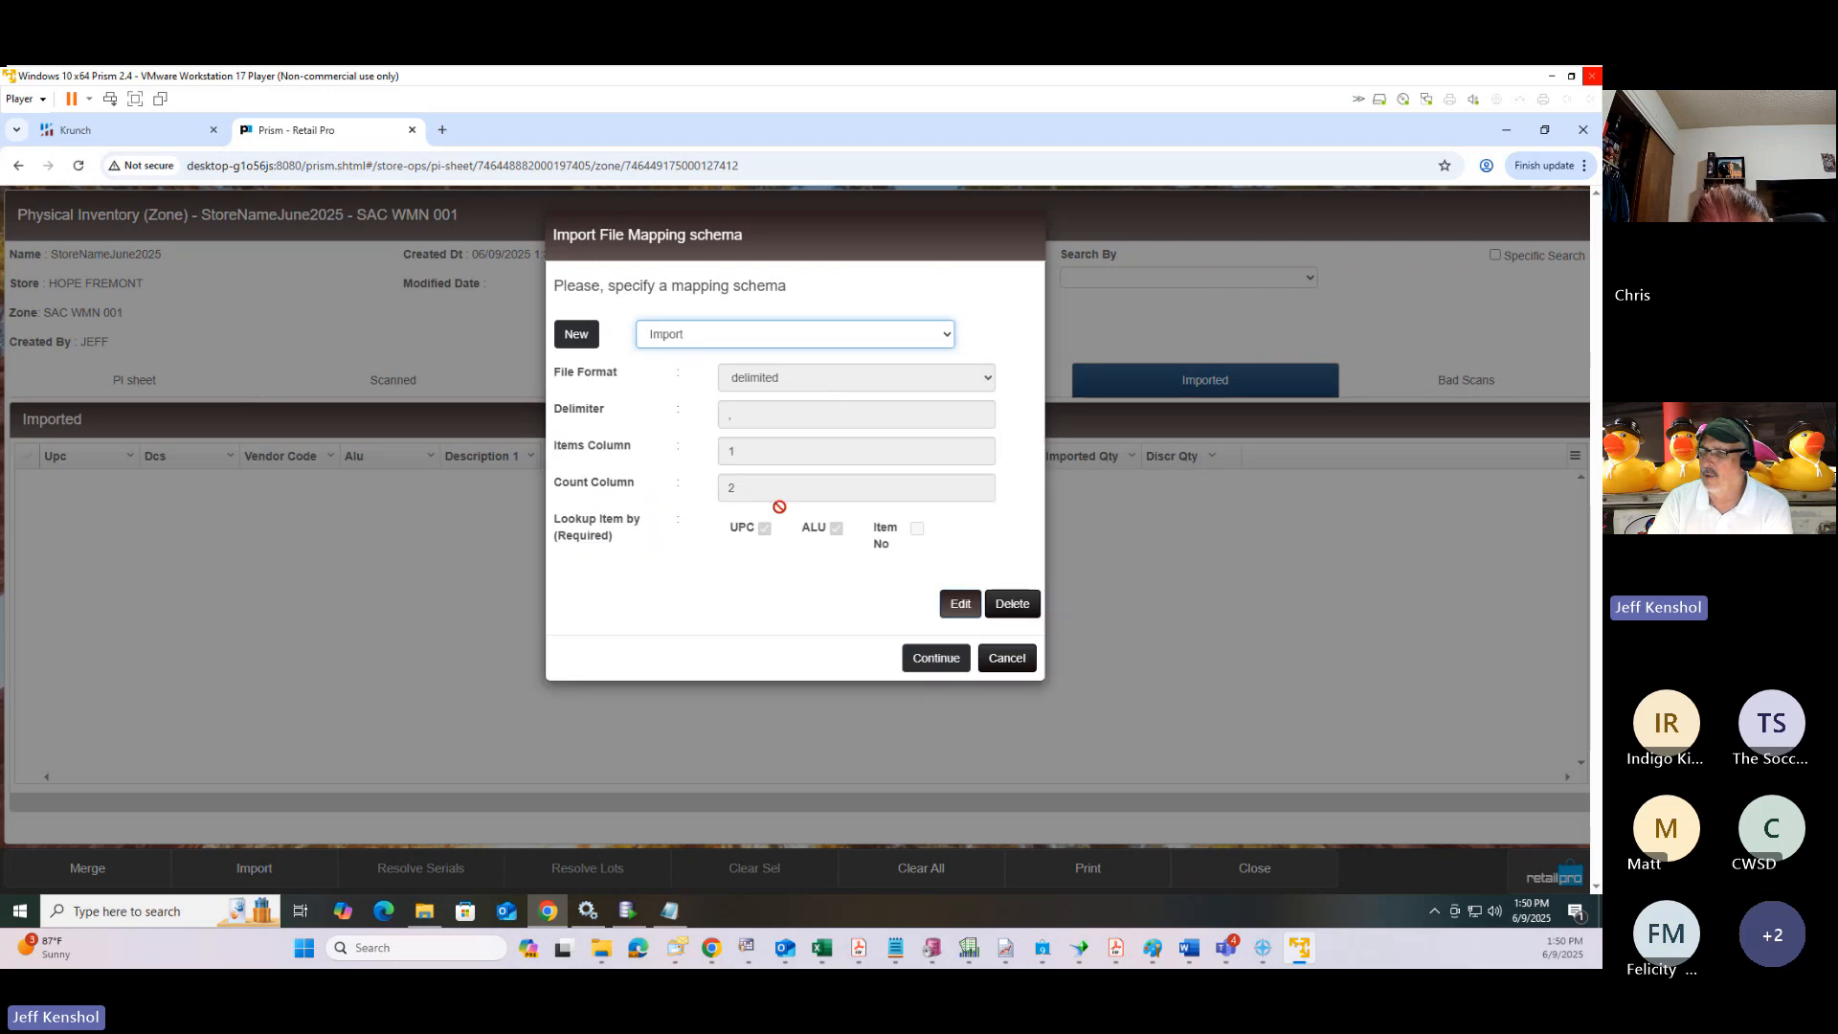
{"action": "left_click", "coordinate": [911, 658]}
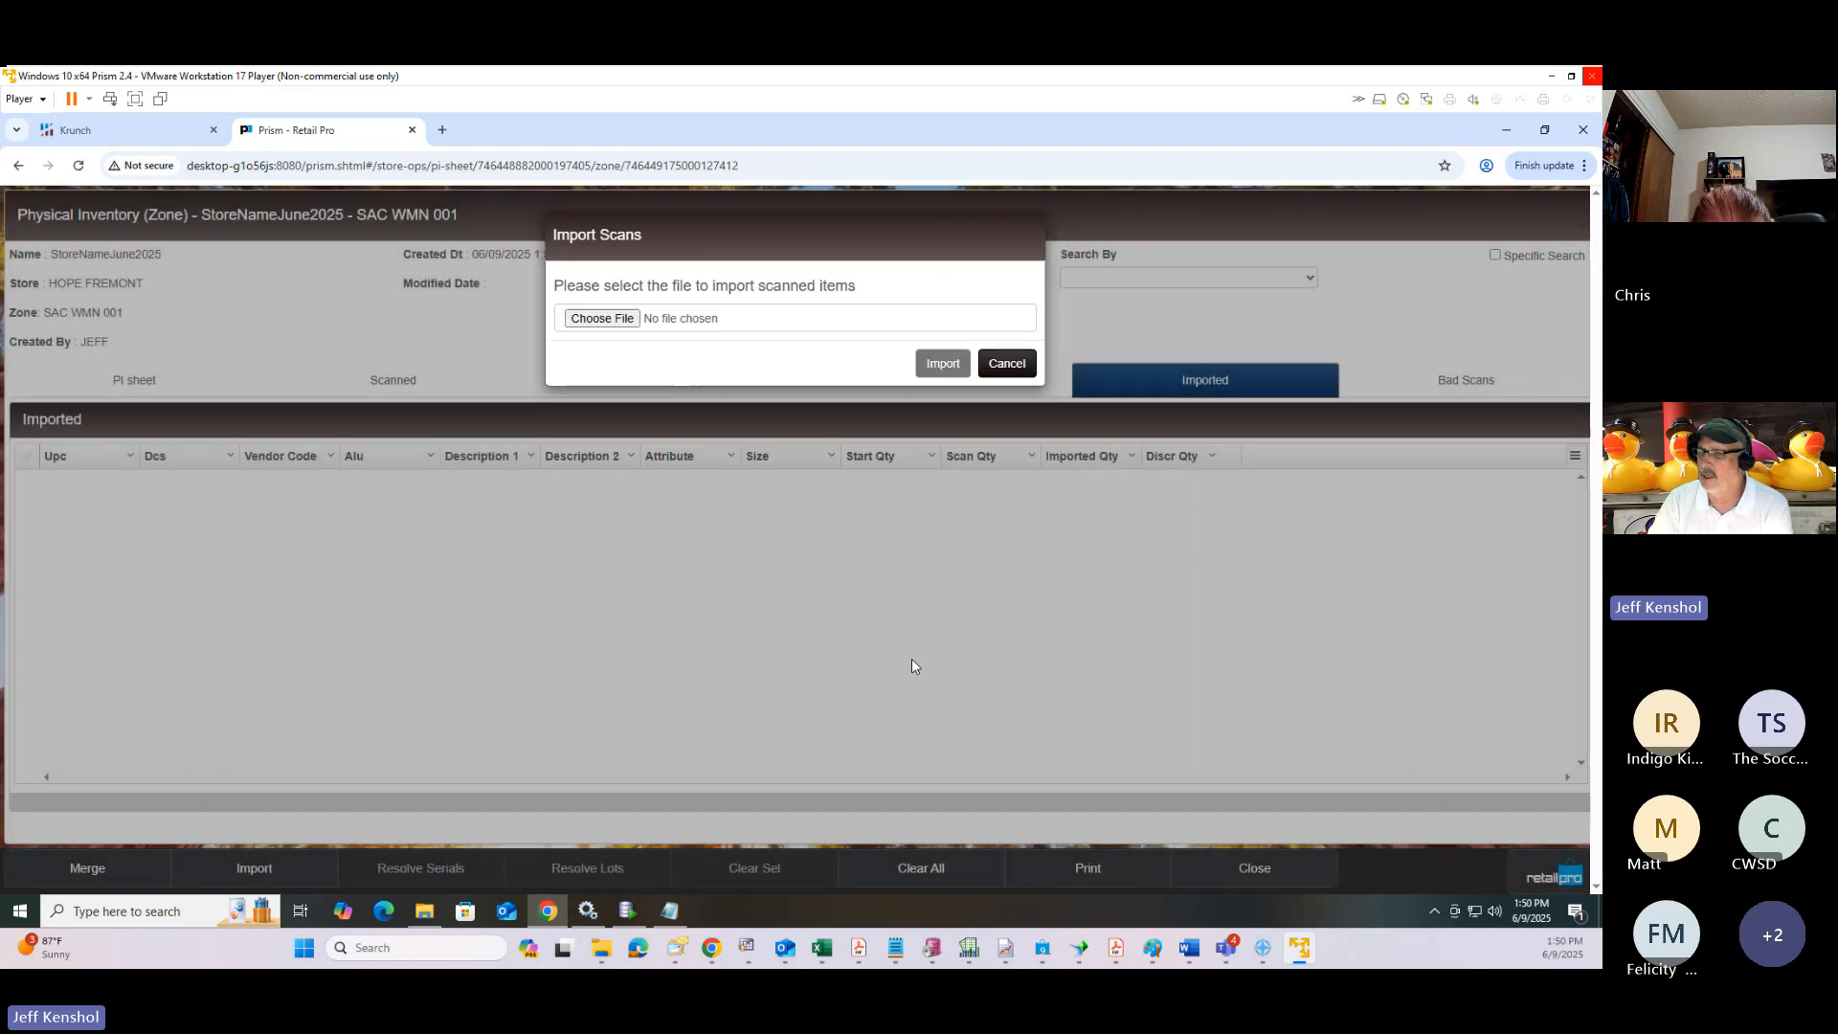
{"action": "left_click", "coordinate": [623, 322]}
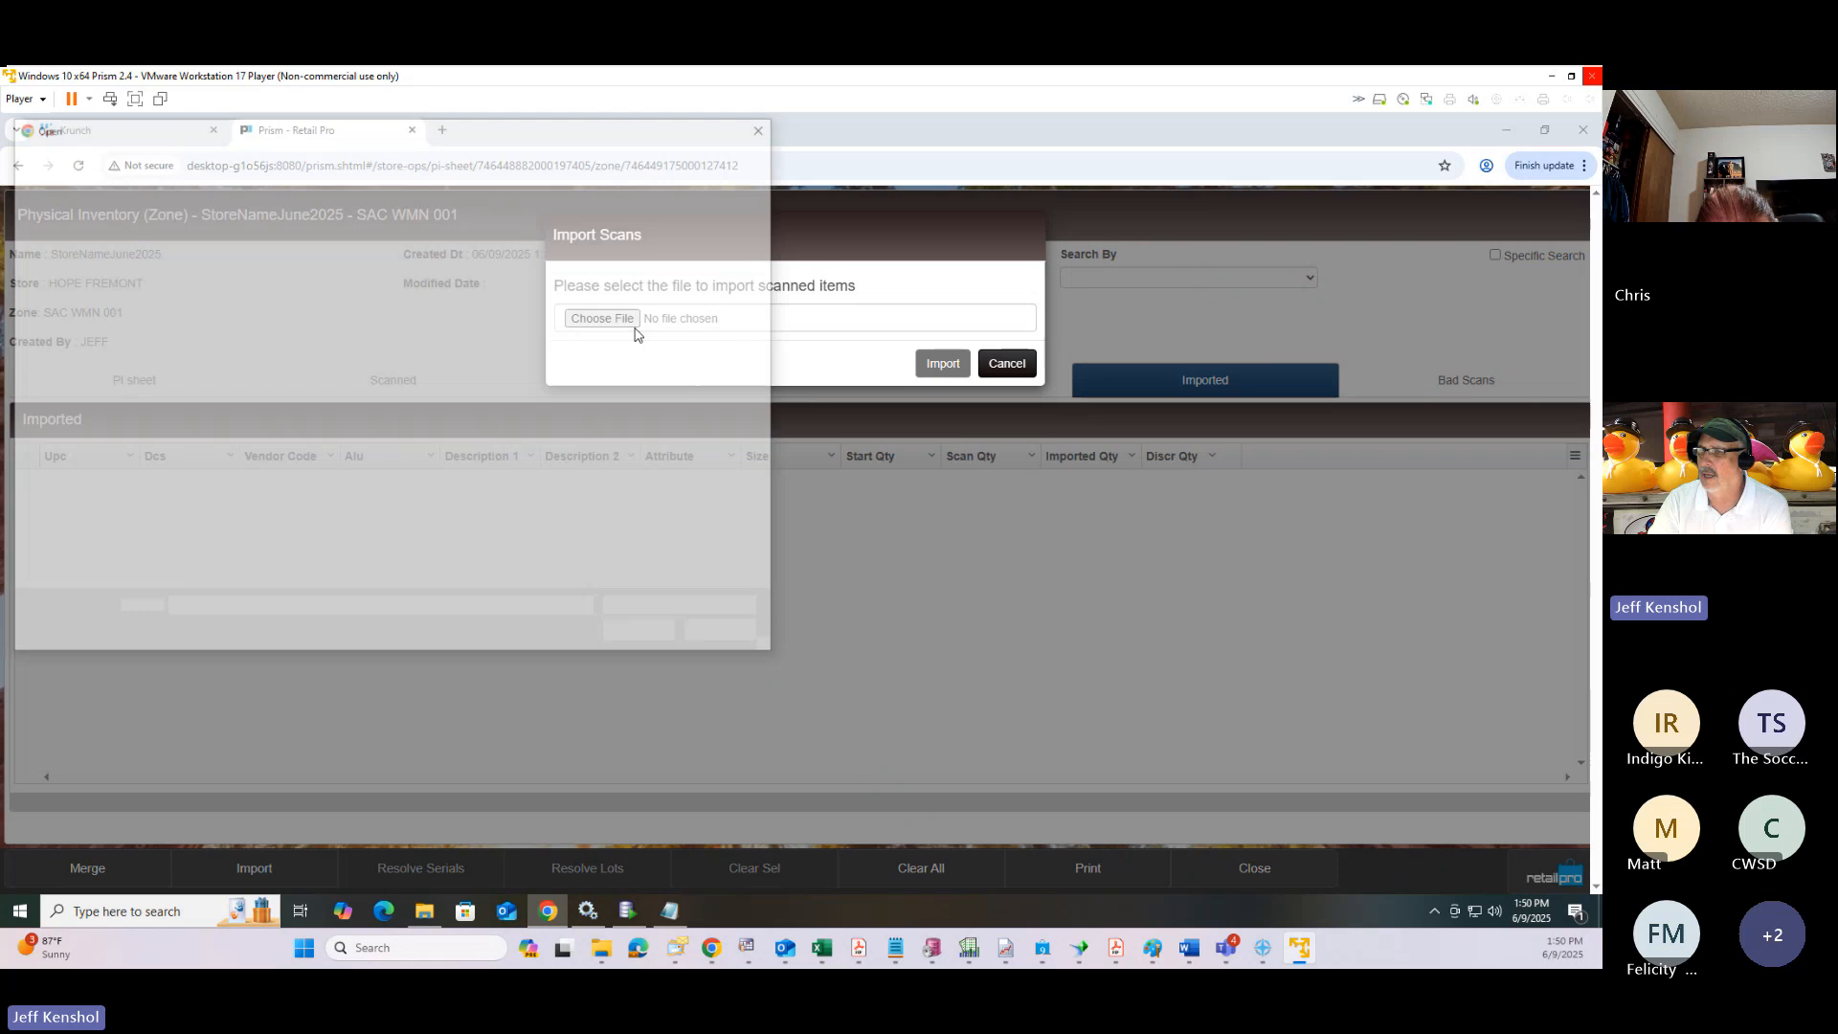
{"action": "left_click", "coordinate": [289, 230]}
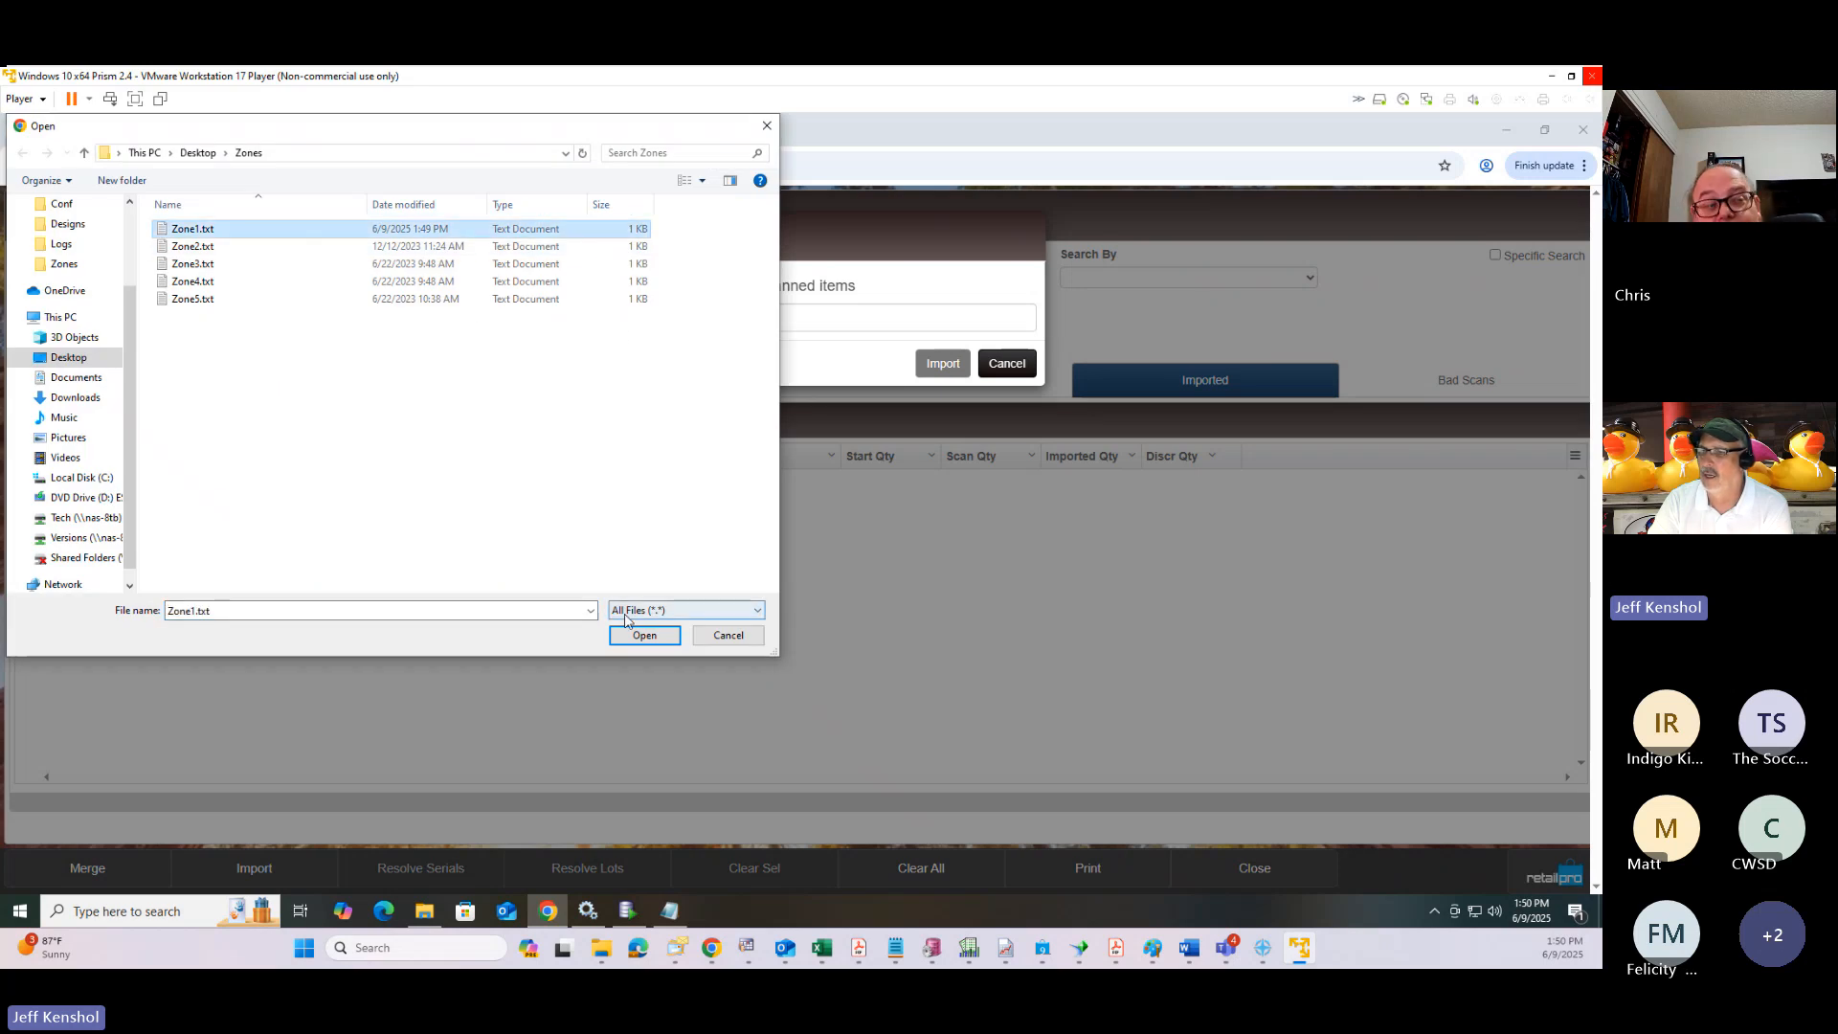
{"action": "left_click", "coordinate": [644, 635]}
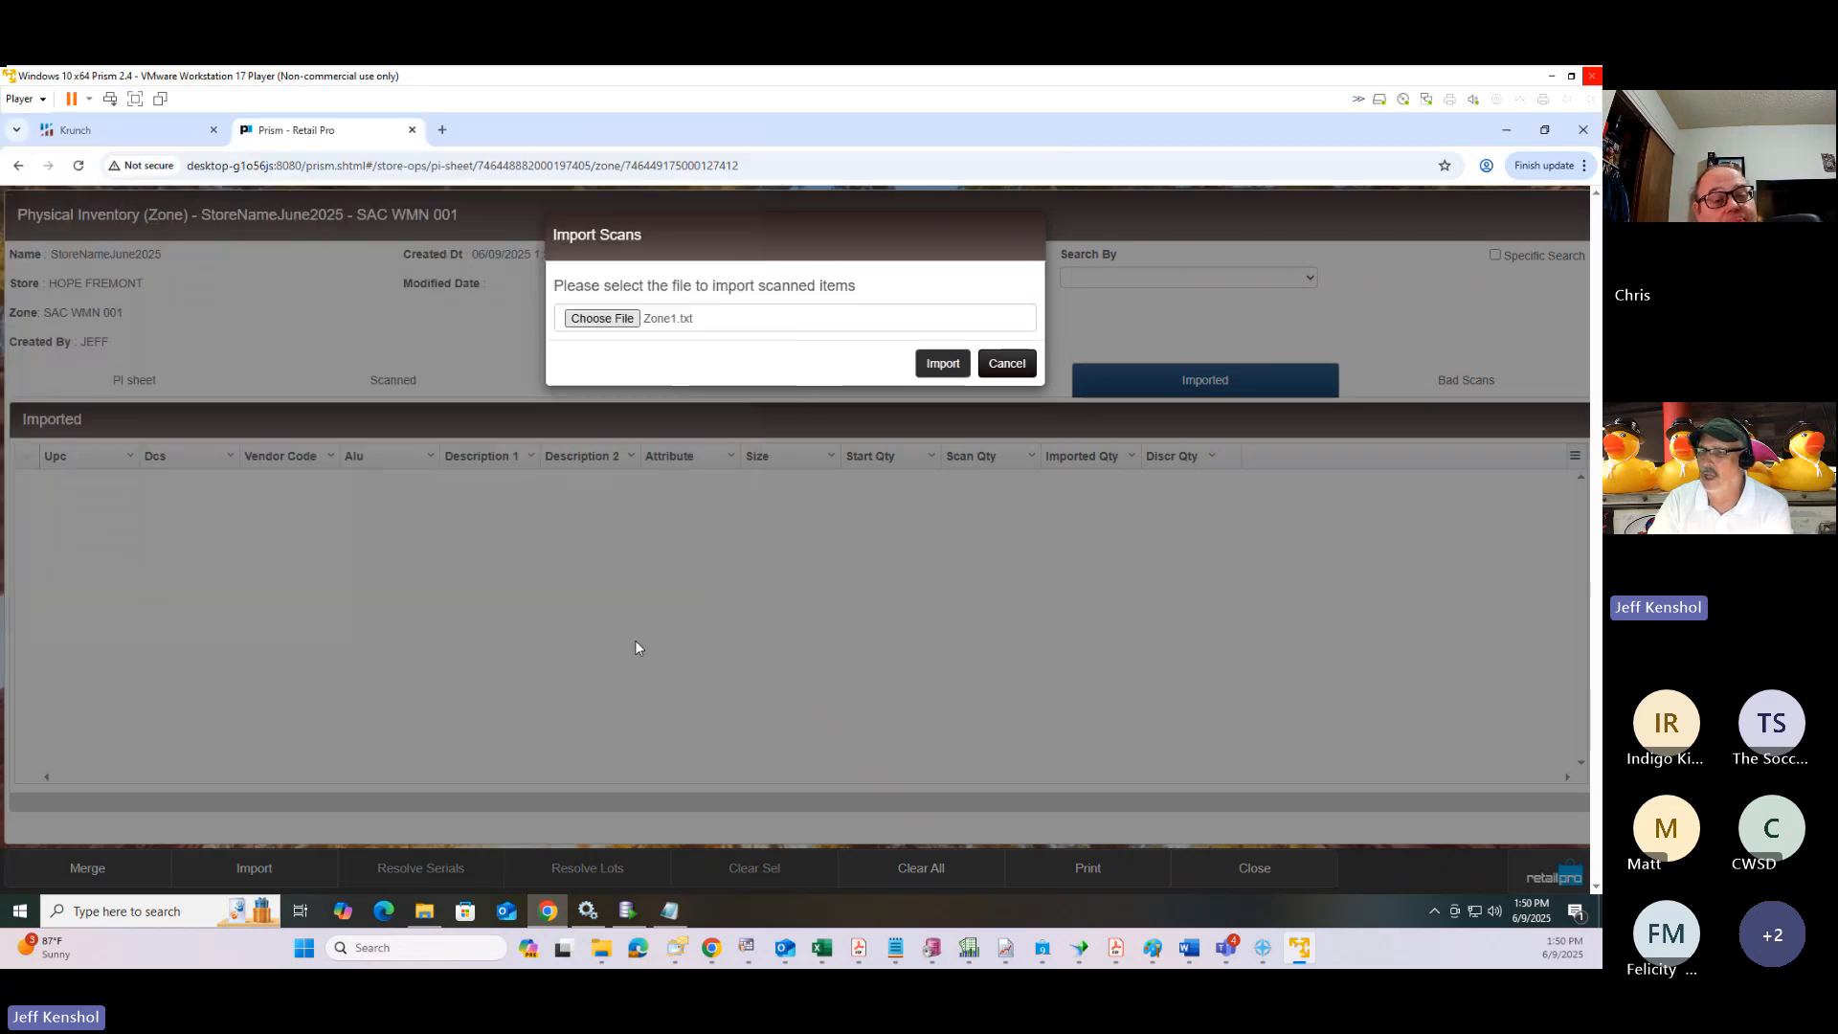
{"action": "left_click", "coordinate": [943, 363]}
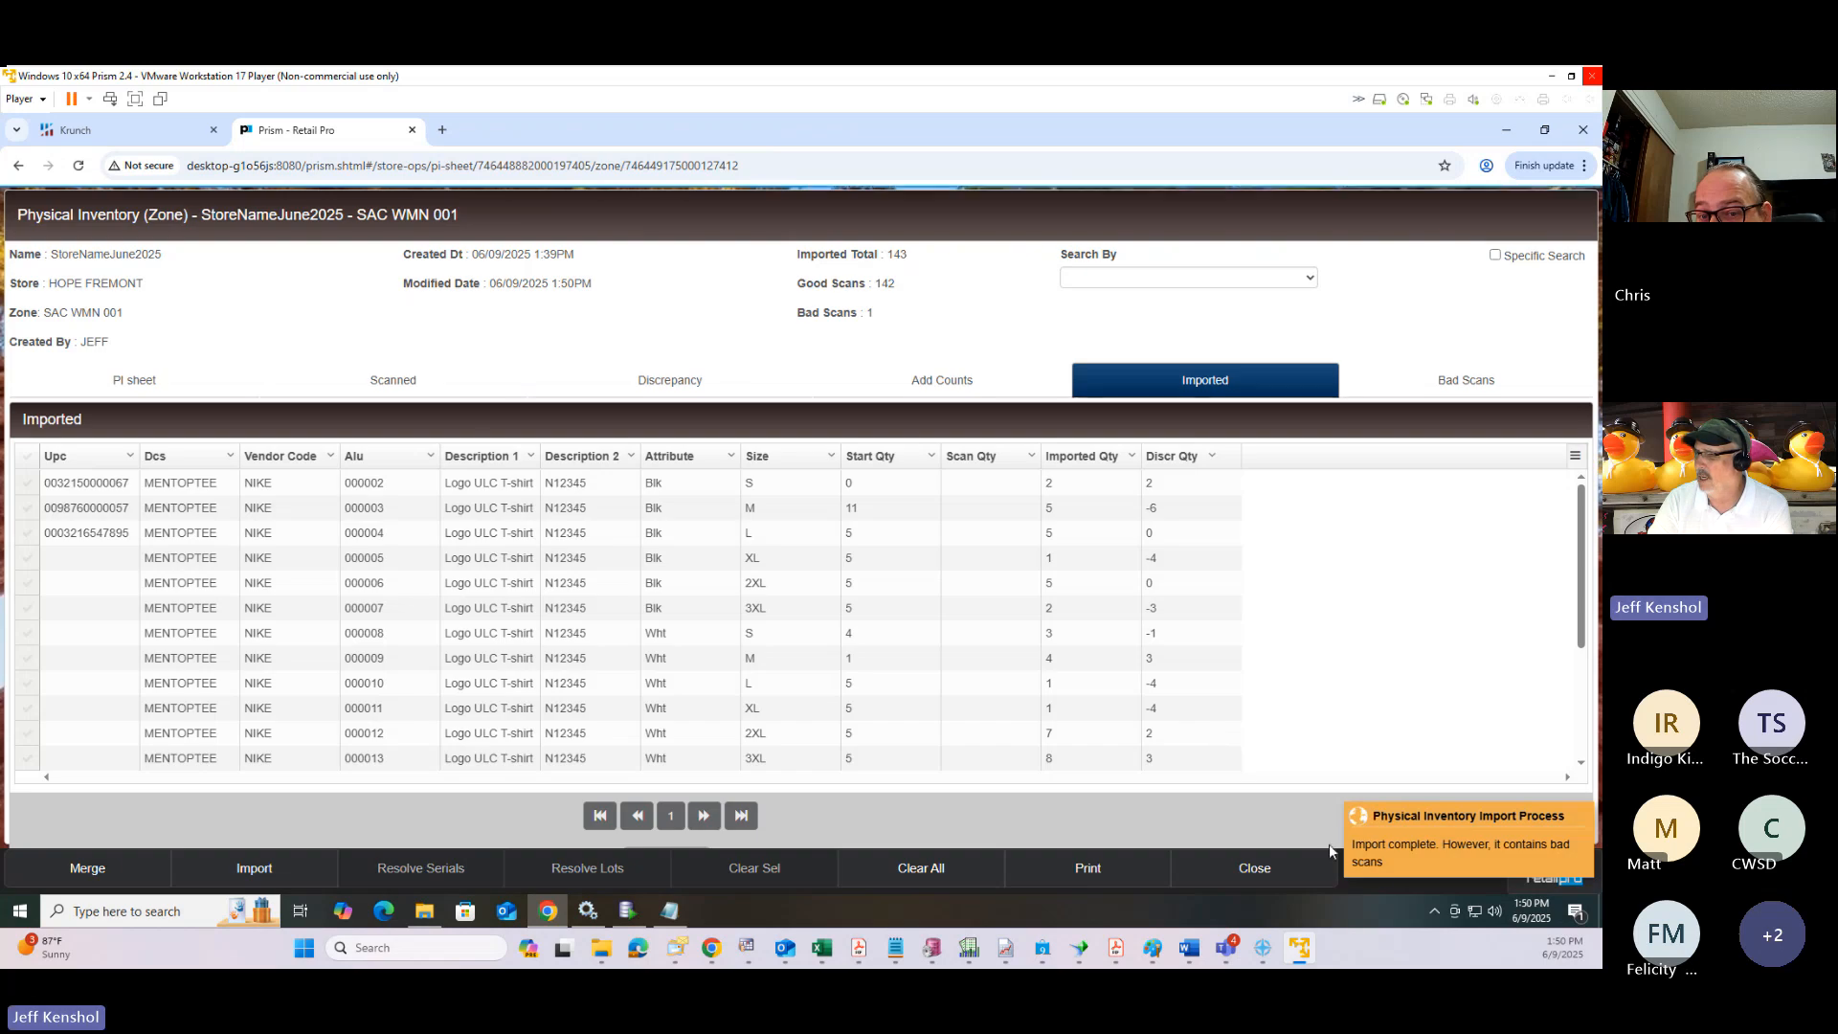
{"action": "left_click", "coordinate": [1455, 855]}
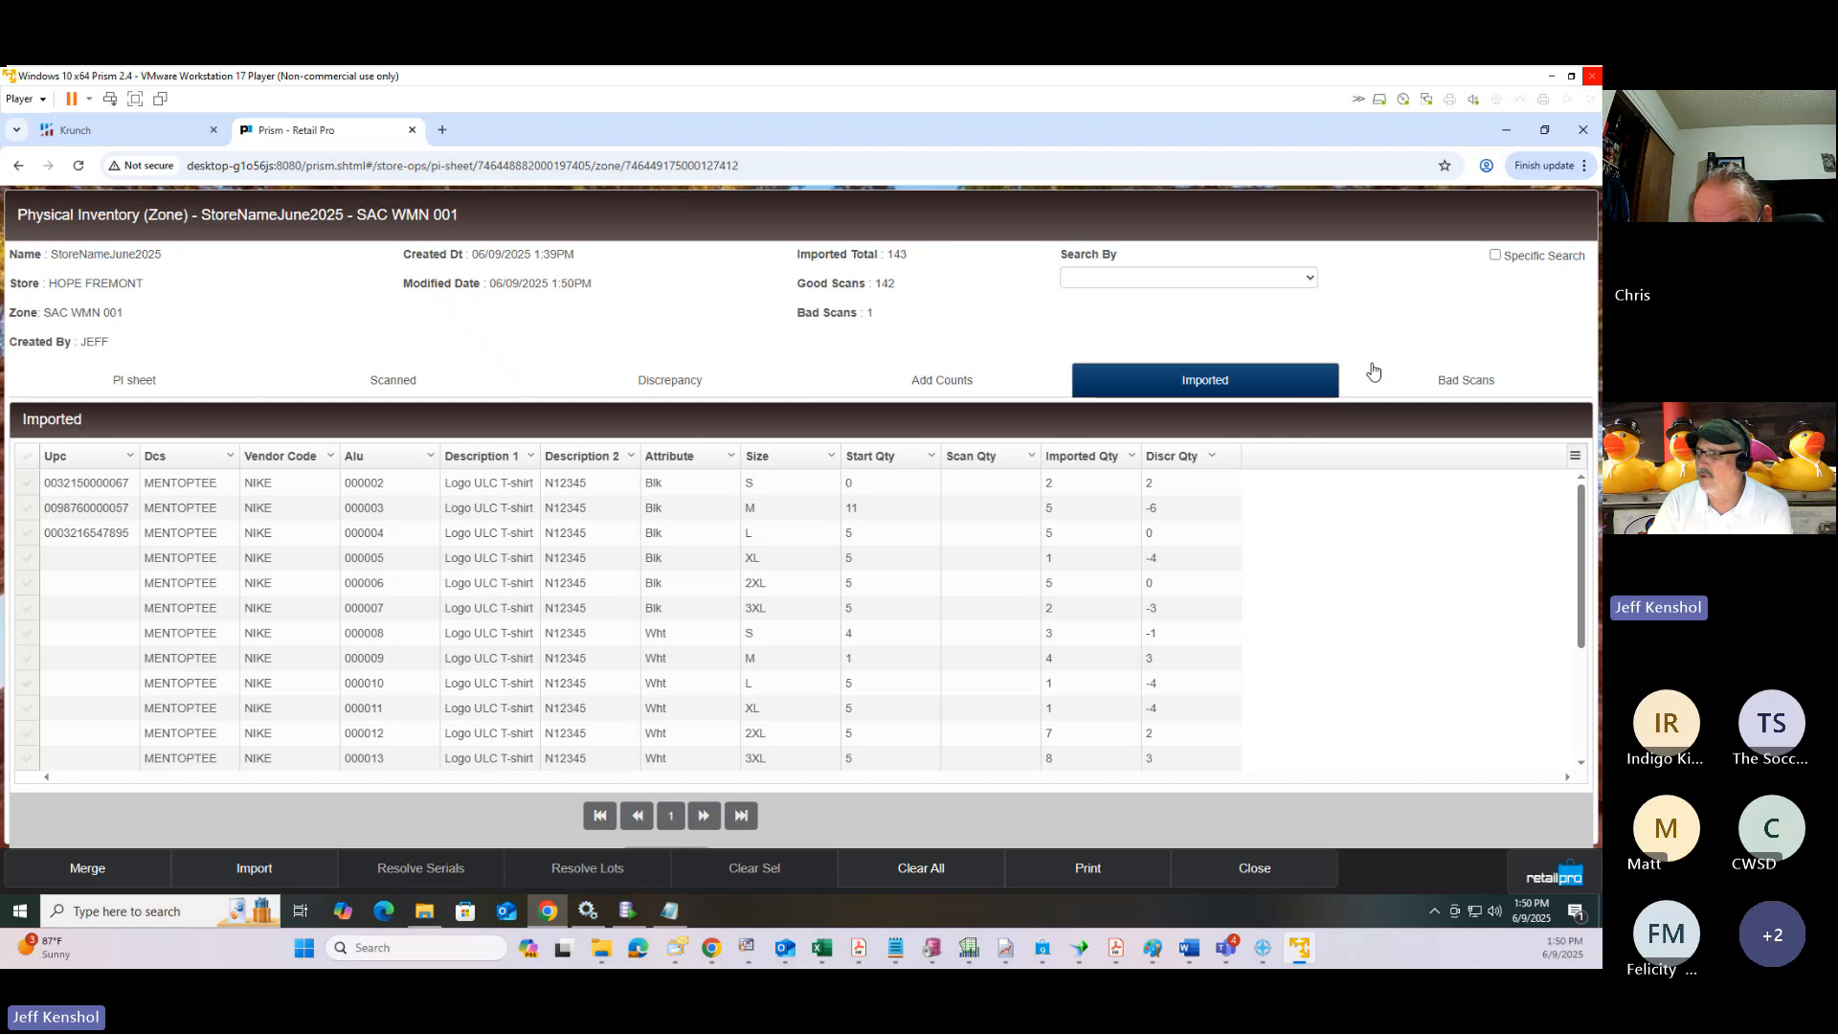
Display the bad scans and resolve entry 989898 by looking up and assigning the Cereal Bowl item with ALU 000113.
{"action": "left_click", "coordinate": [1432, 377]}
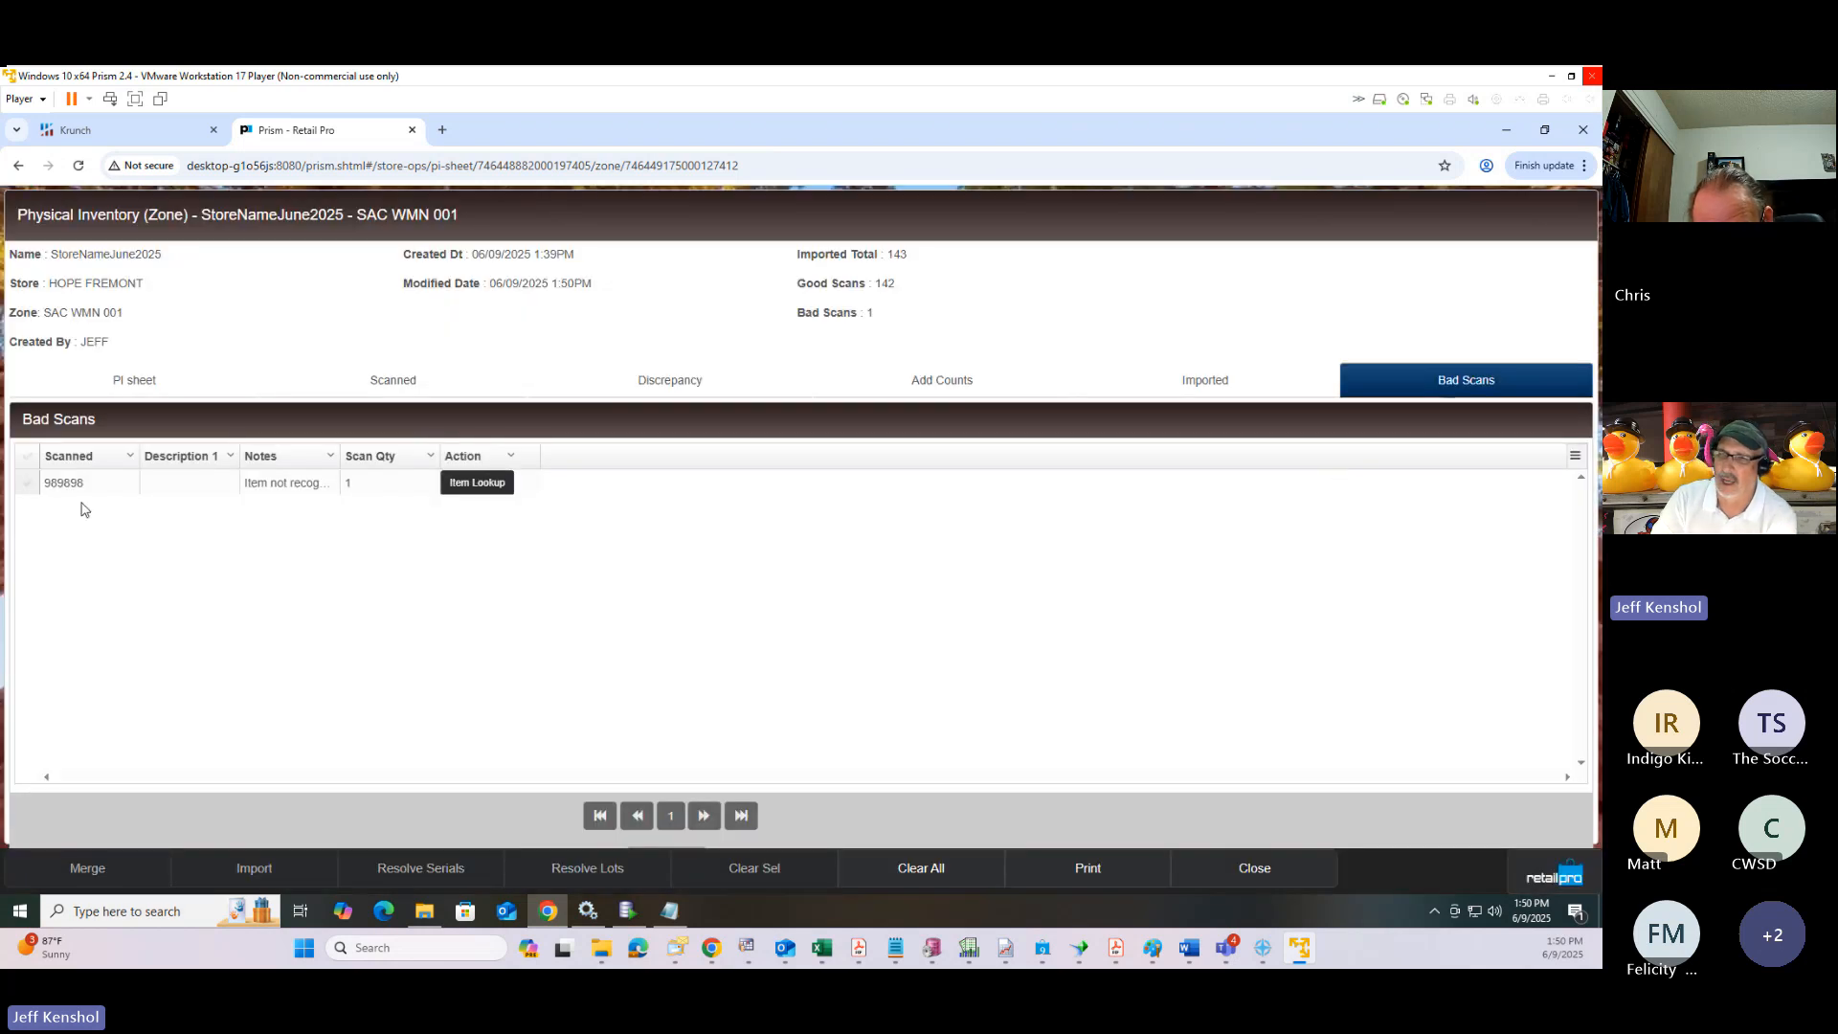
{"action": "left_click", "coordinate": [80, 488]}
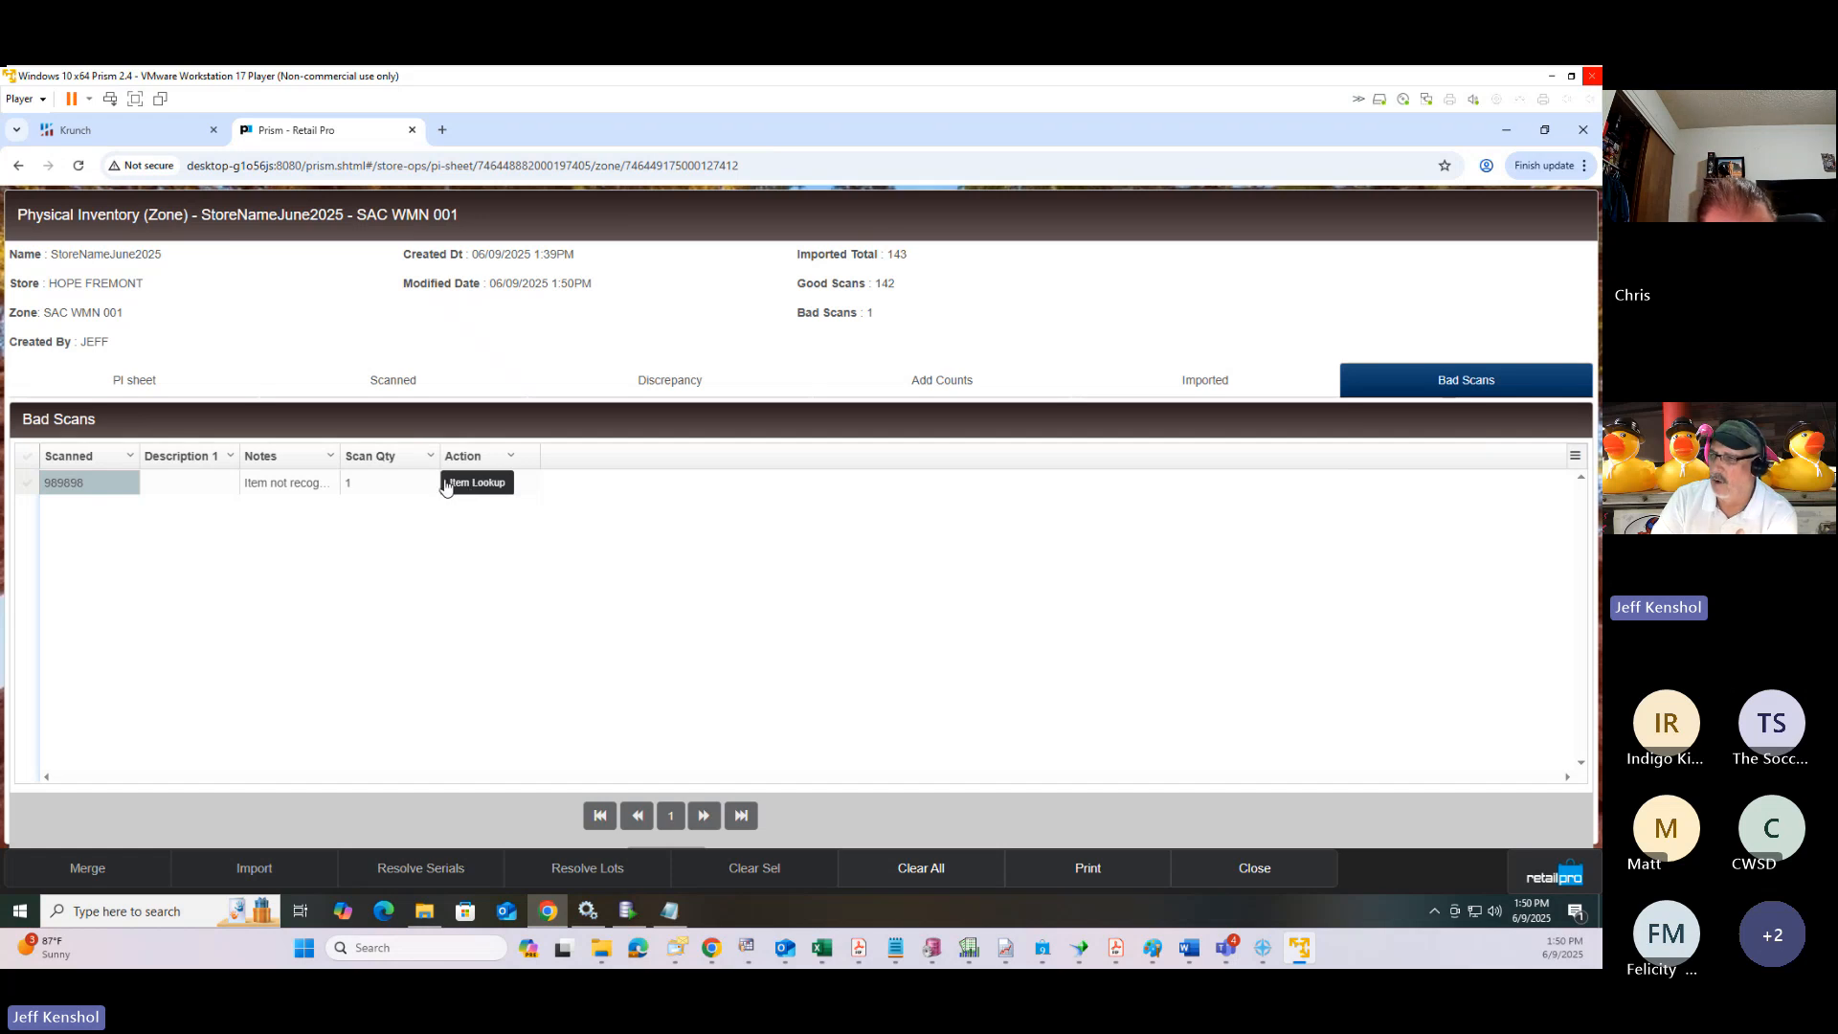
{"action": "left_click", "coordinate": [26, 486]}
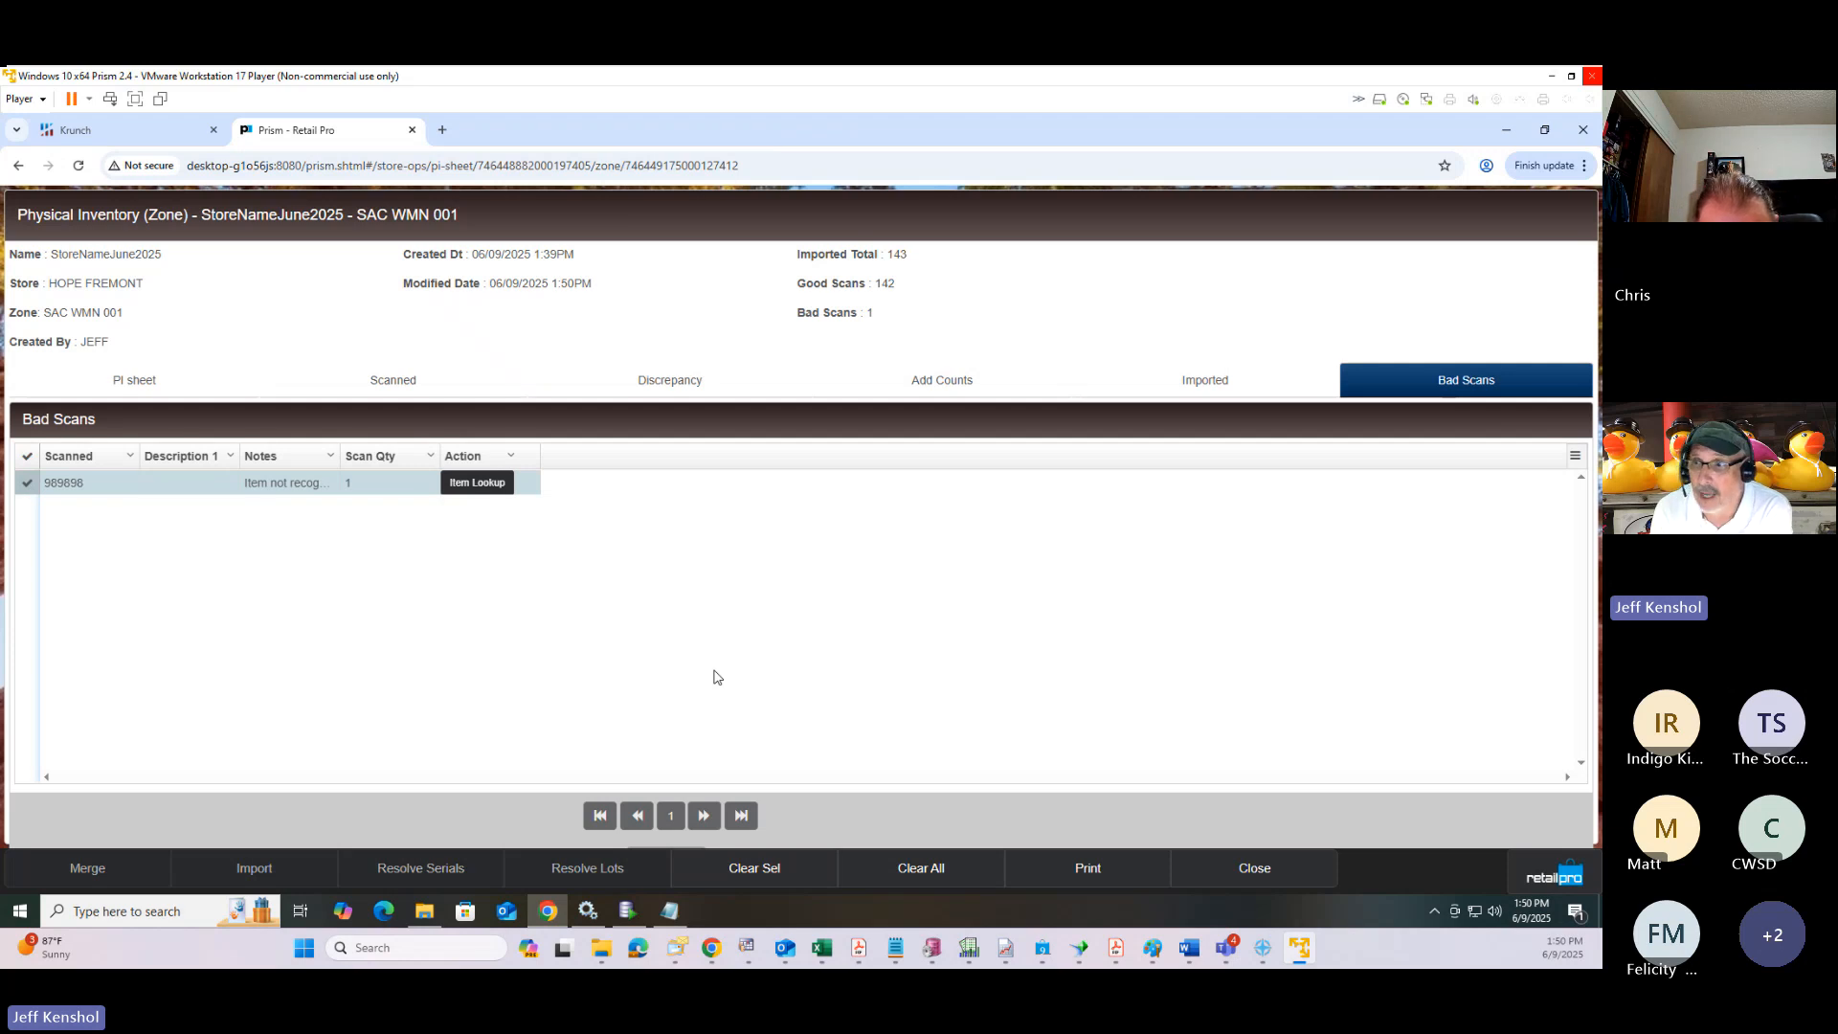
{"action": "left_click", "coordinate": [478, 483]}
{"action": "left_click", "coordinate": [615, 684]}
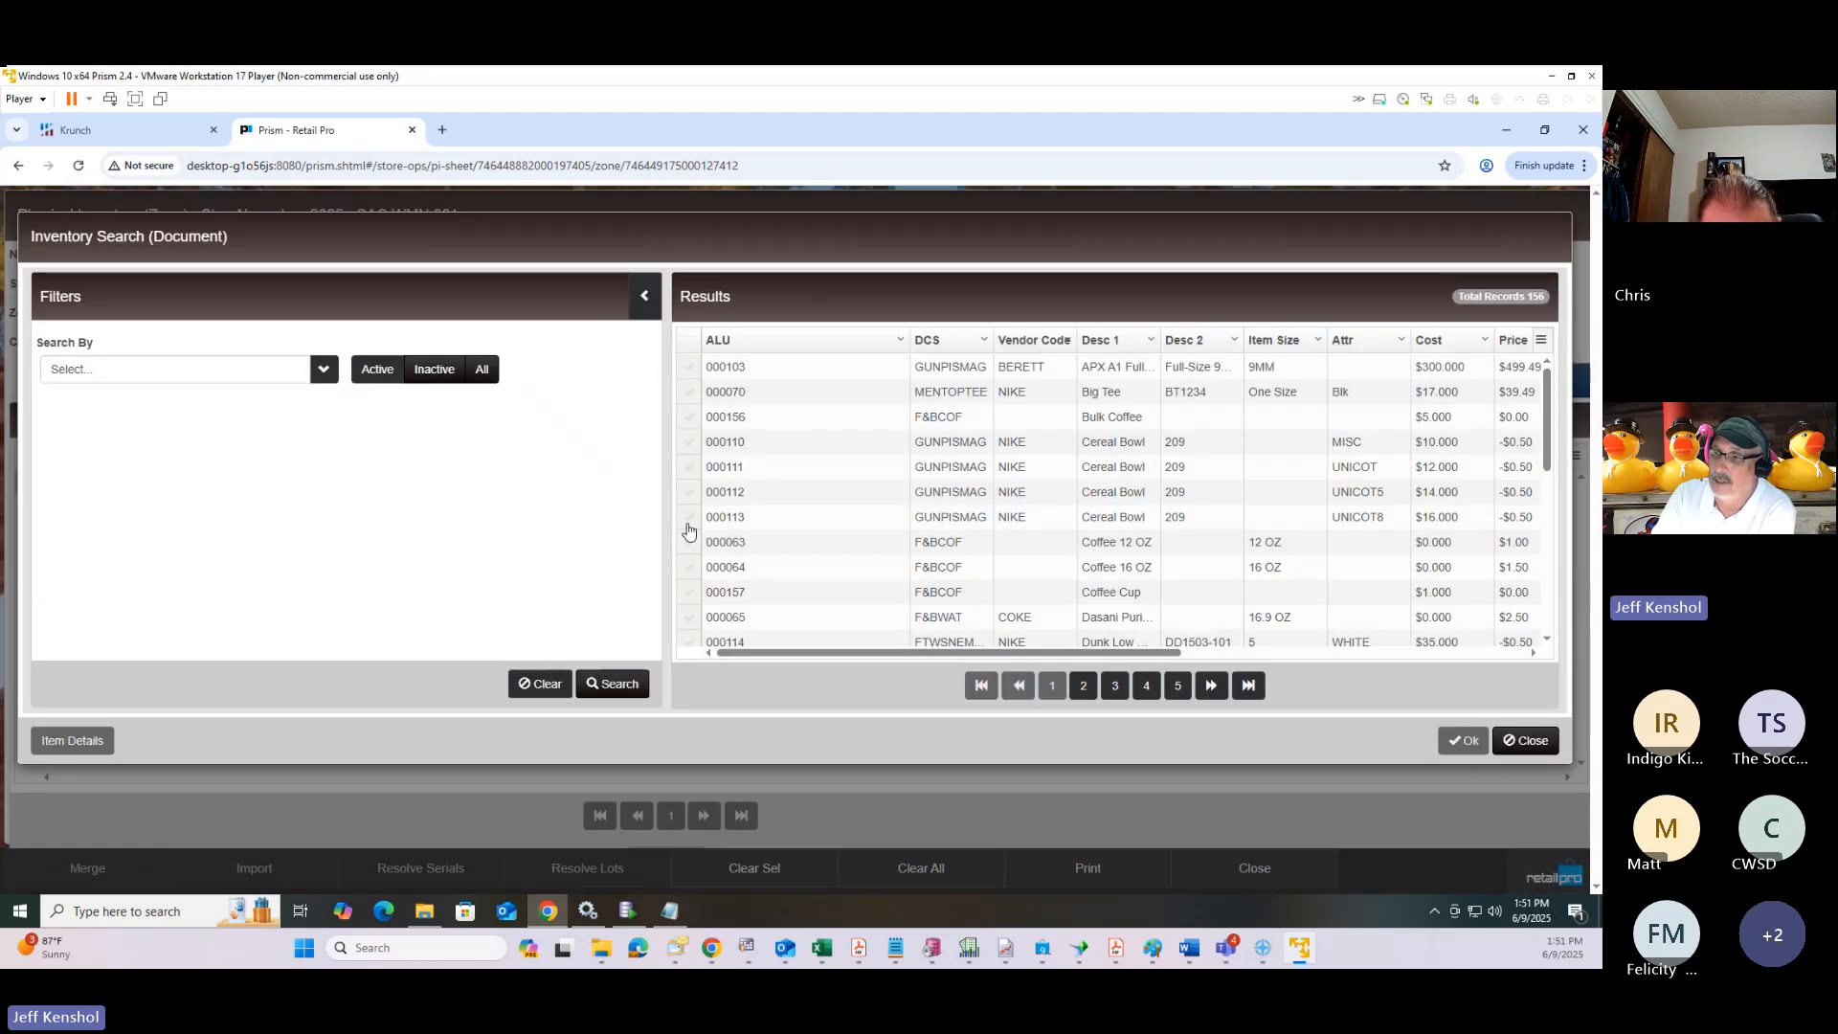
{"action": "double_click", "coordinate": [688, 529]}
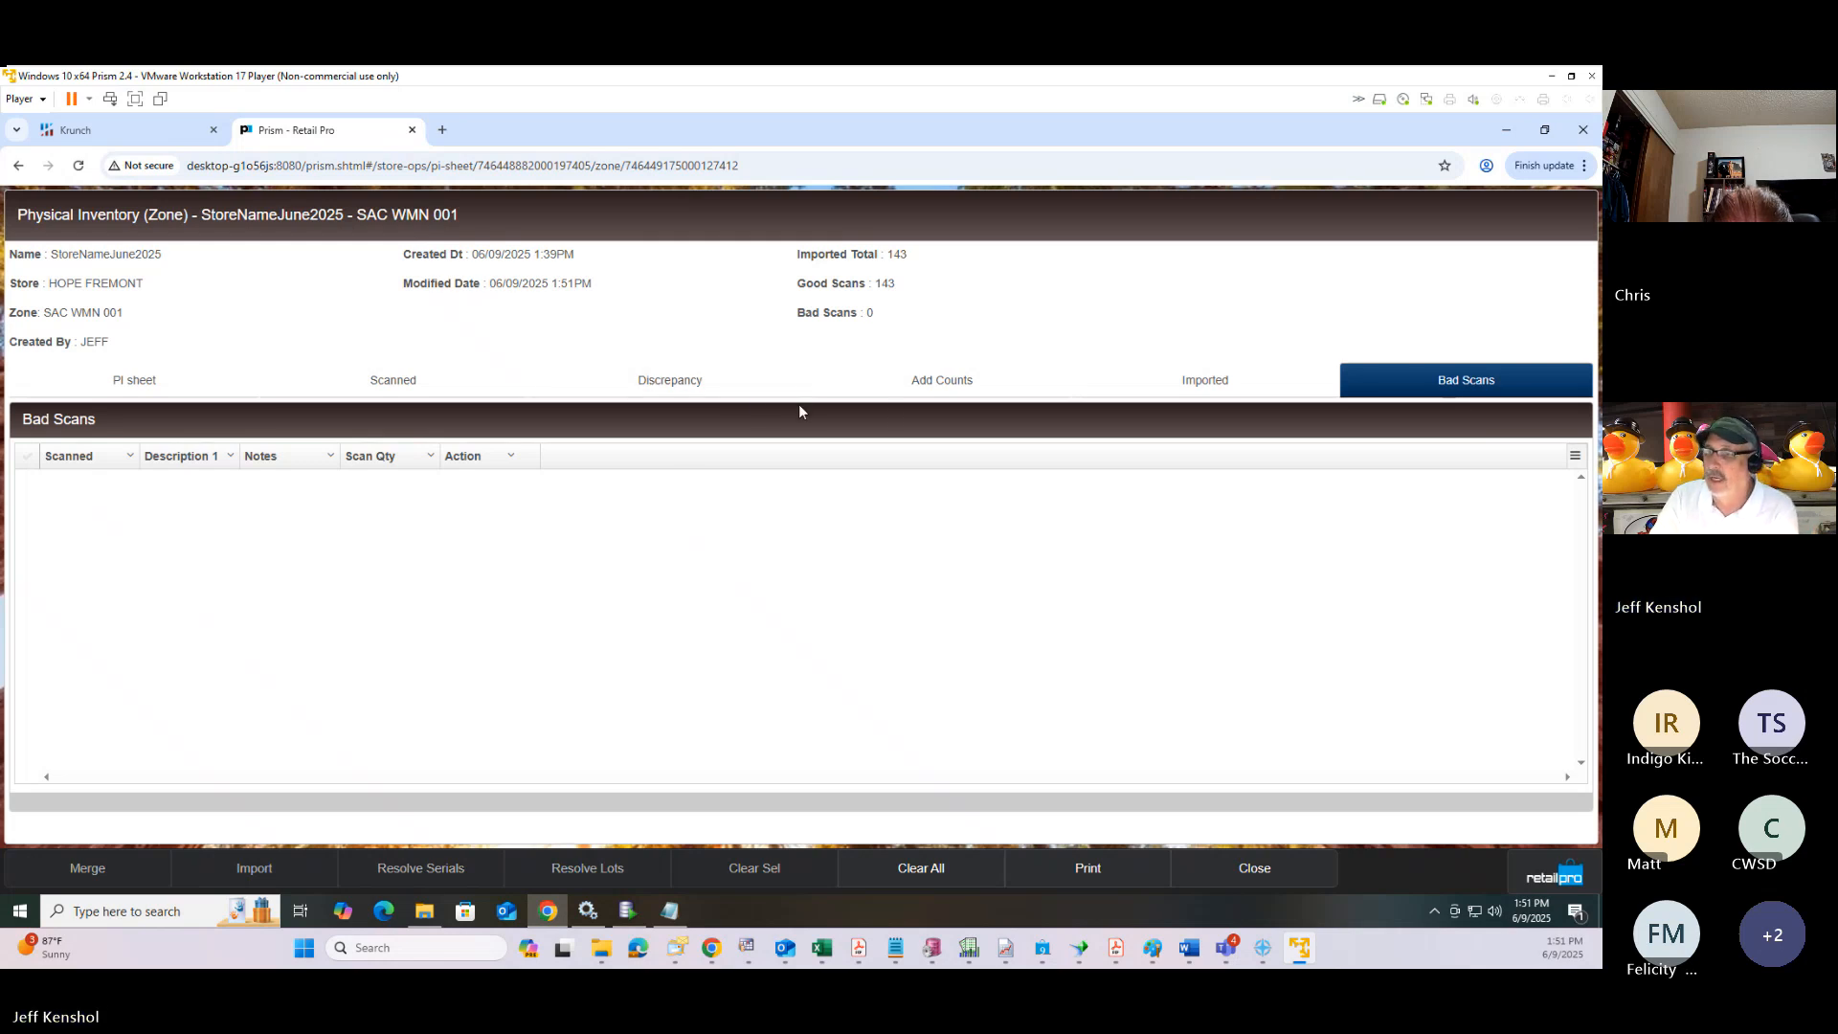
Display the imported items of SAC WMN 001 and merge all of their counts.
{"action": "left_click", "coordinate": [1197, 394]}
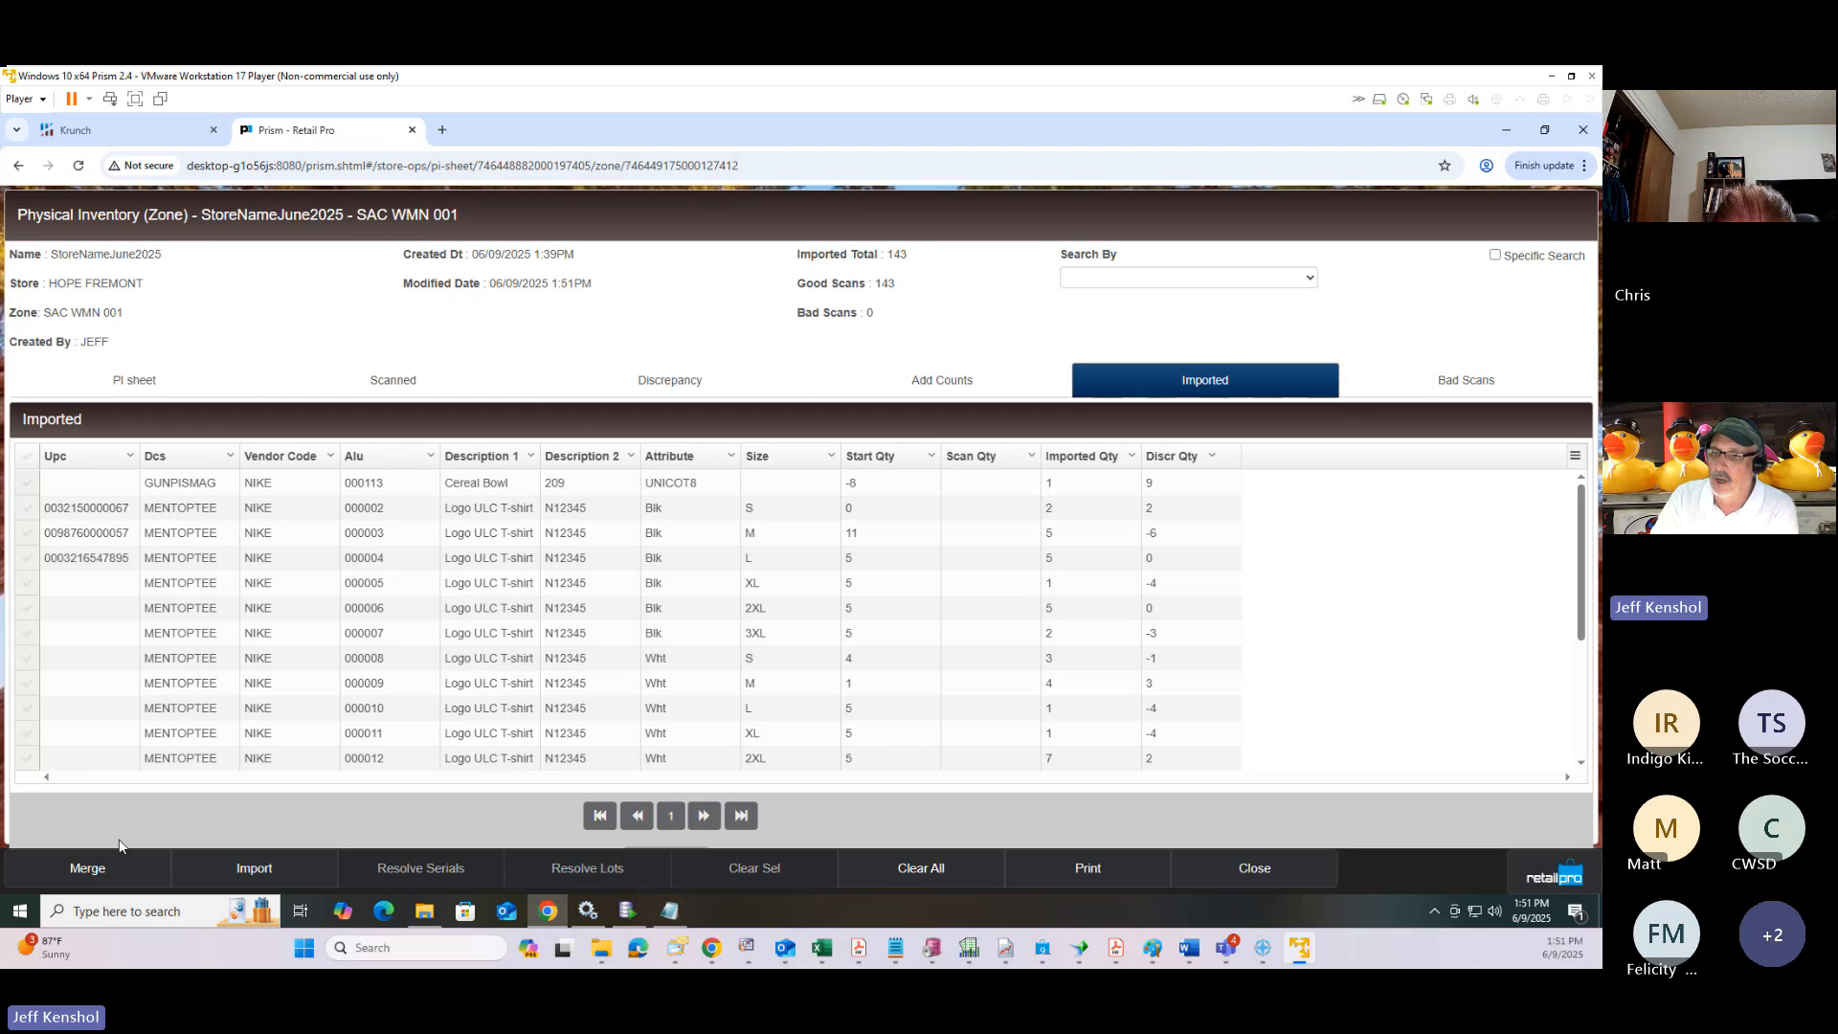
{"action": "left_click", "coordinate": [110, 880]}
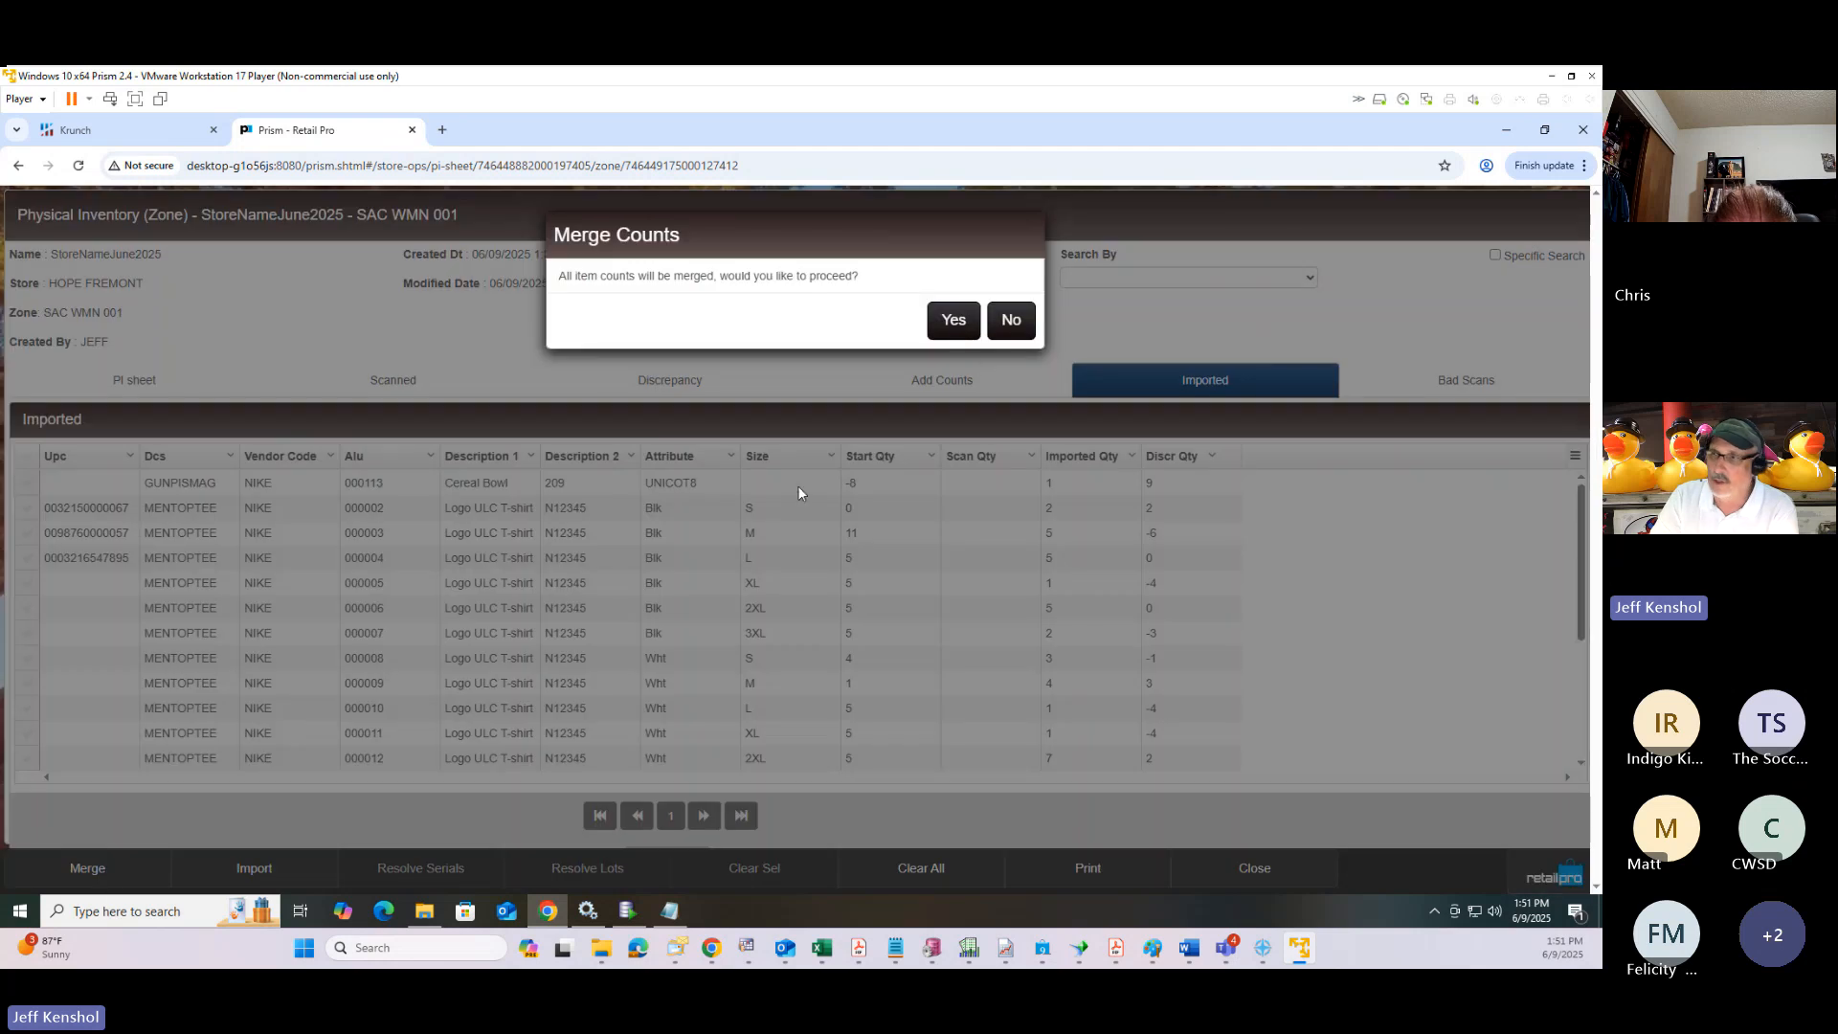
{"action": "left_click", "coordinate": [944, 323]}
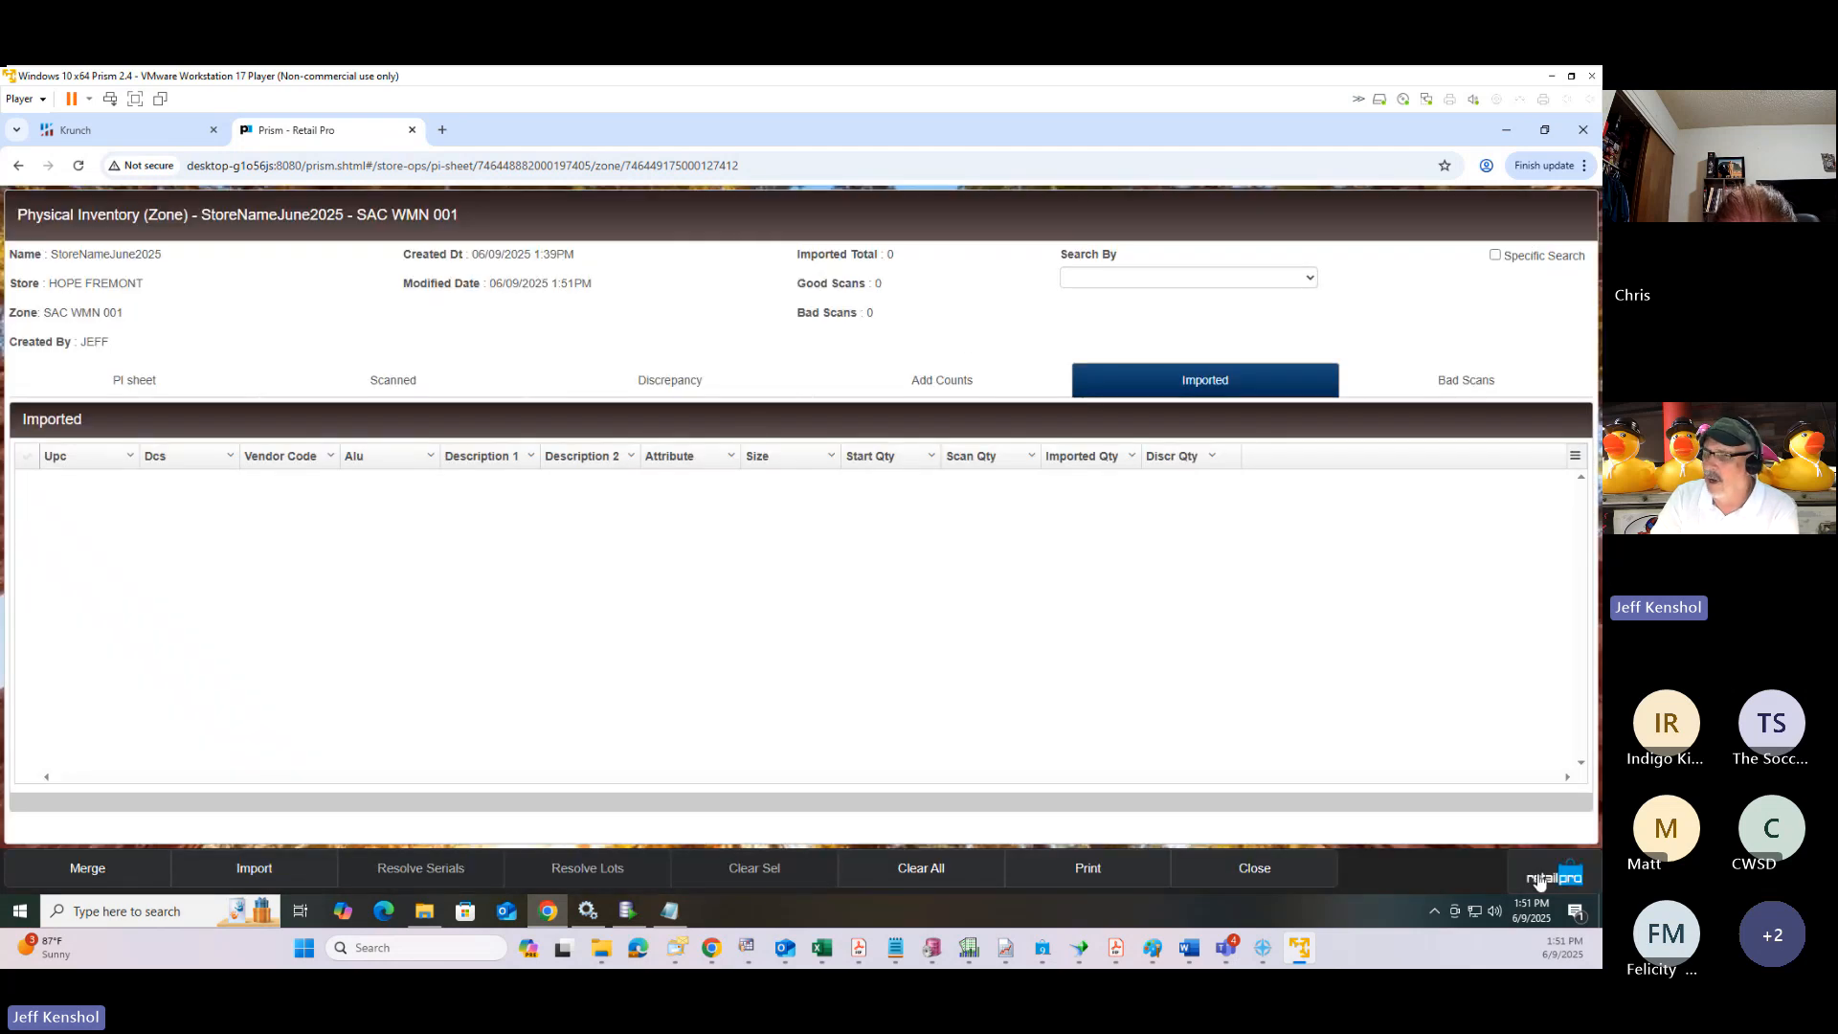
Open the Administration Console, set the context to the HOPE subsidiary and open the Merchandise PI sheet node preferences.
{"action": "left_click", "coordinate": [1541, 875]}
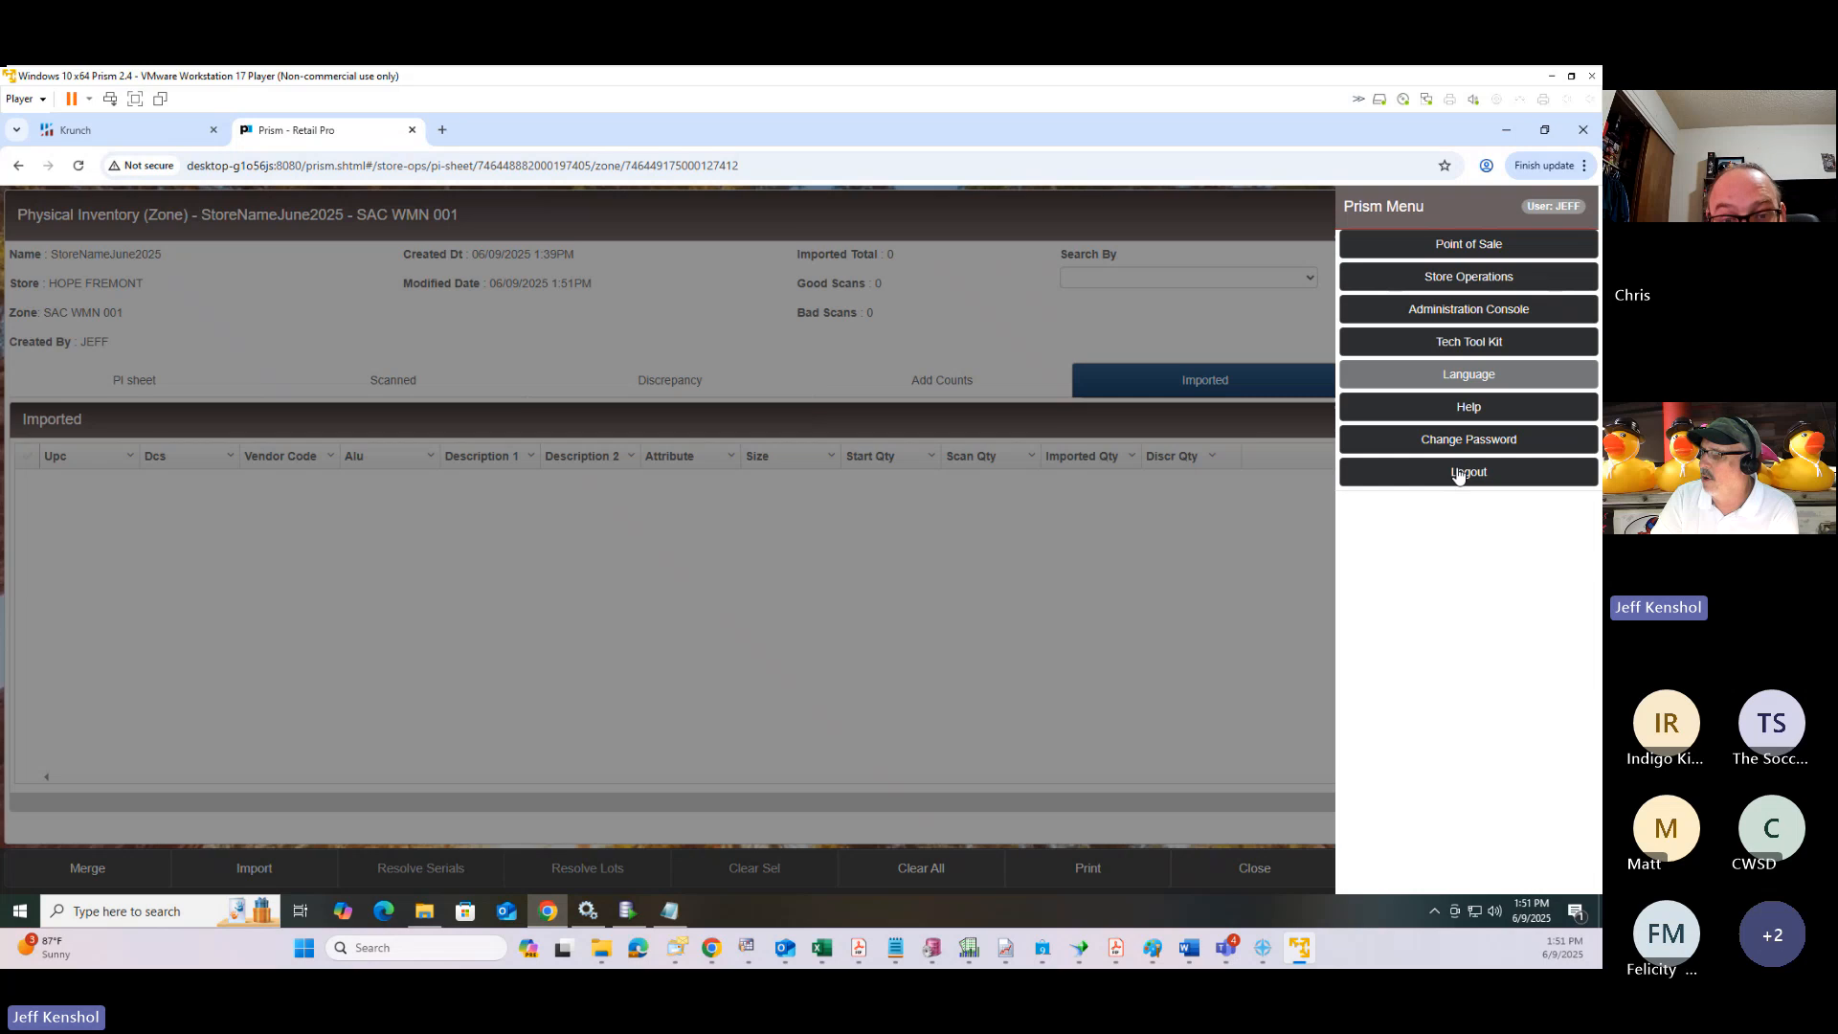
{"action": "left_click", "coordinate": [1461, 310]}
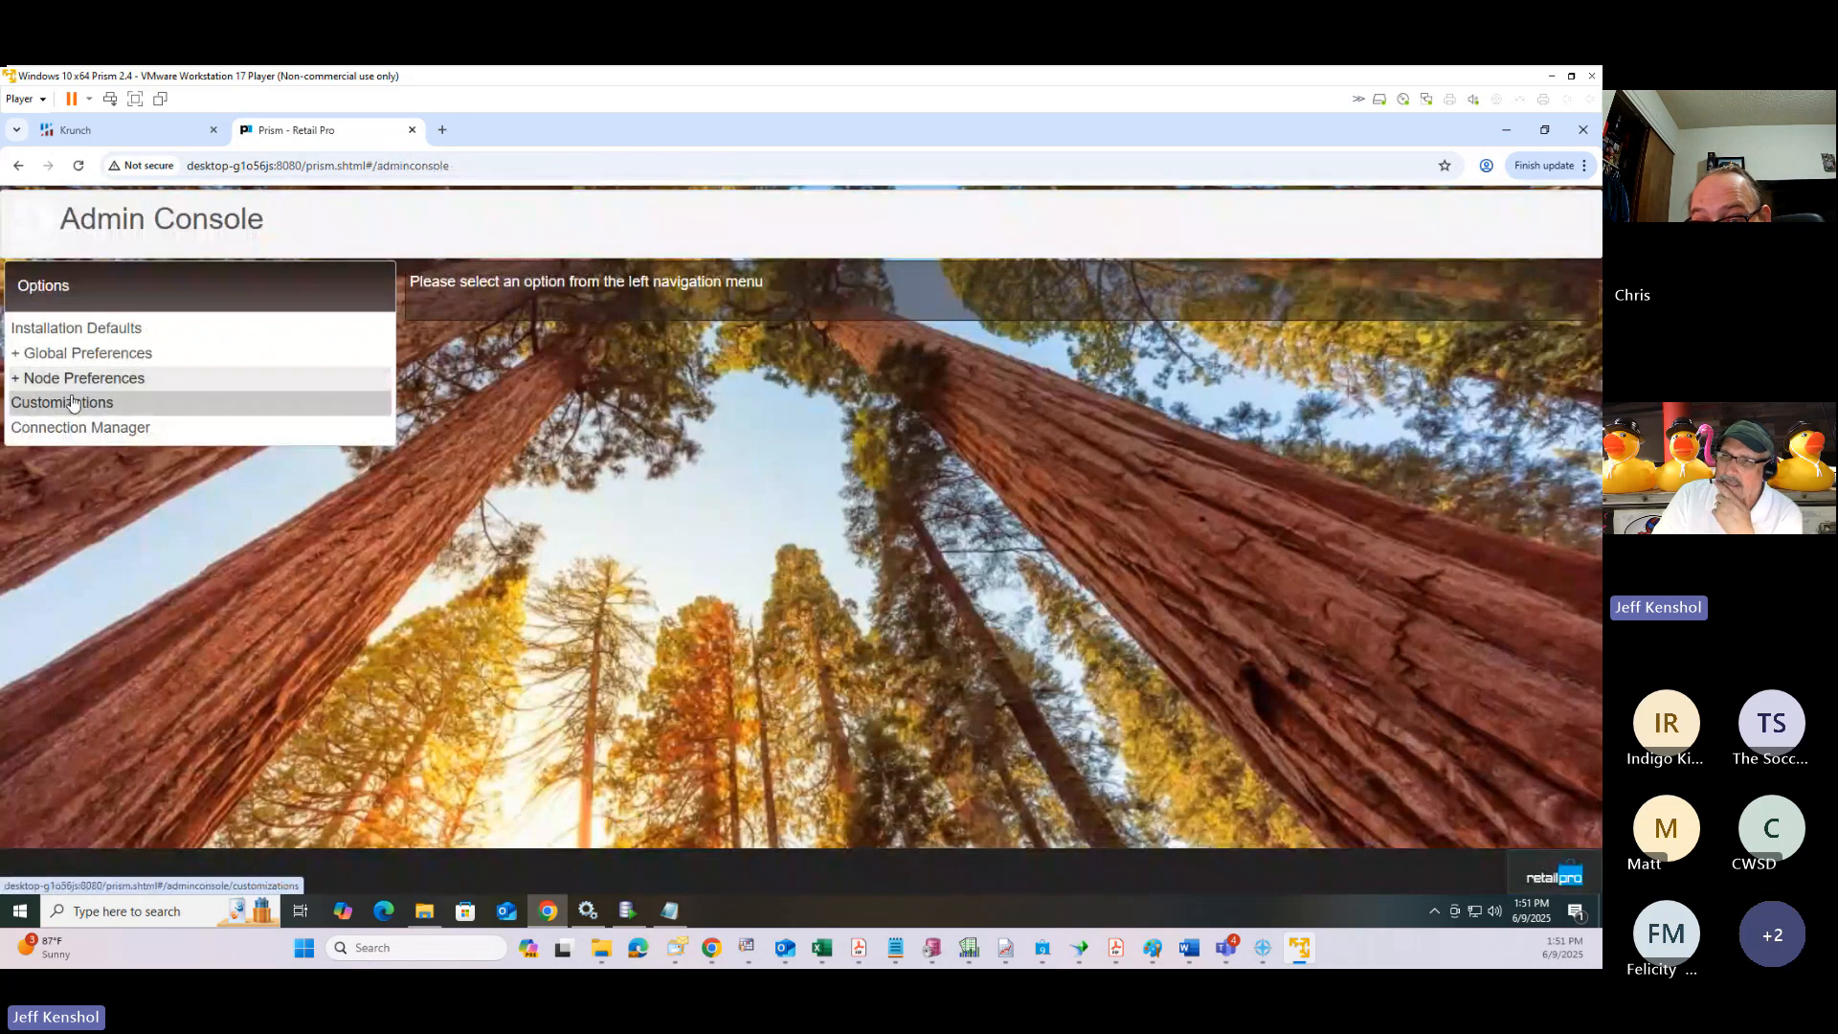
{"action": "left_click", "coordinate": [14, 382]}
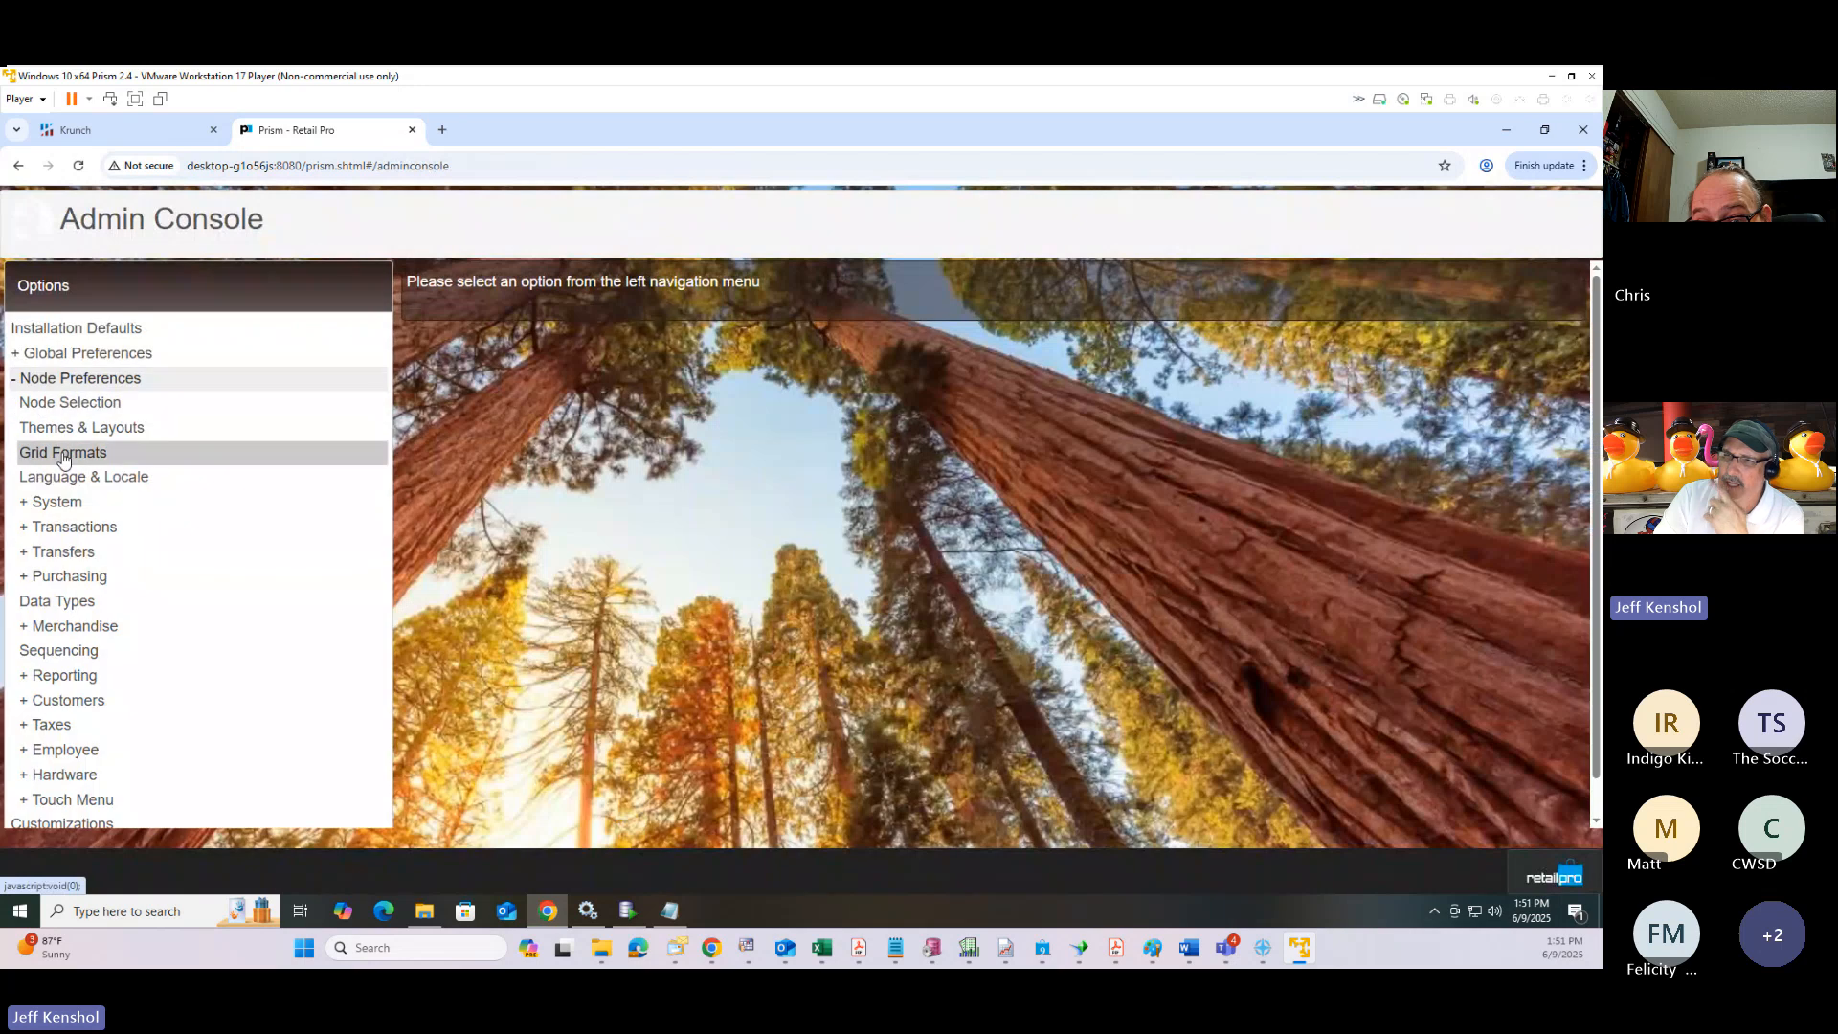
{"action": "left_click", "coordinate": [91, 407]}
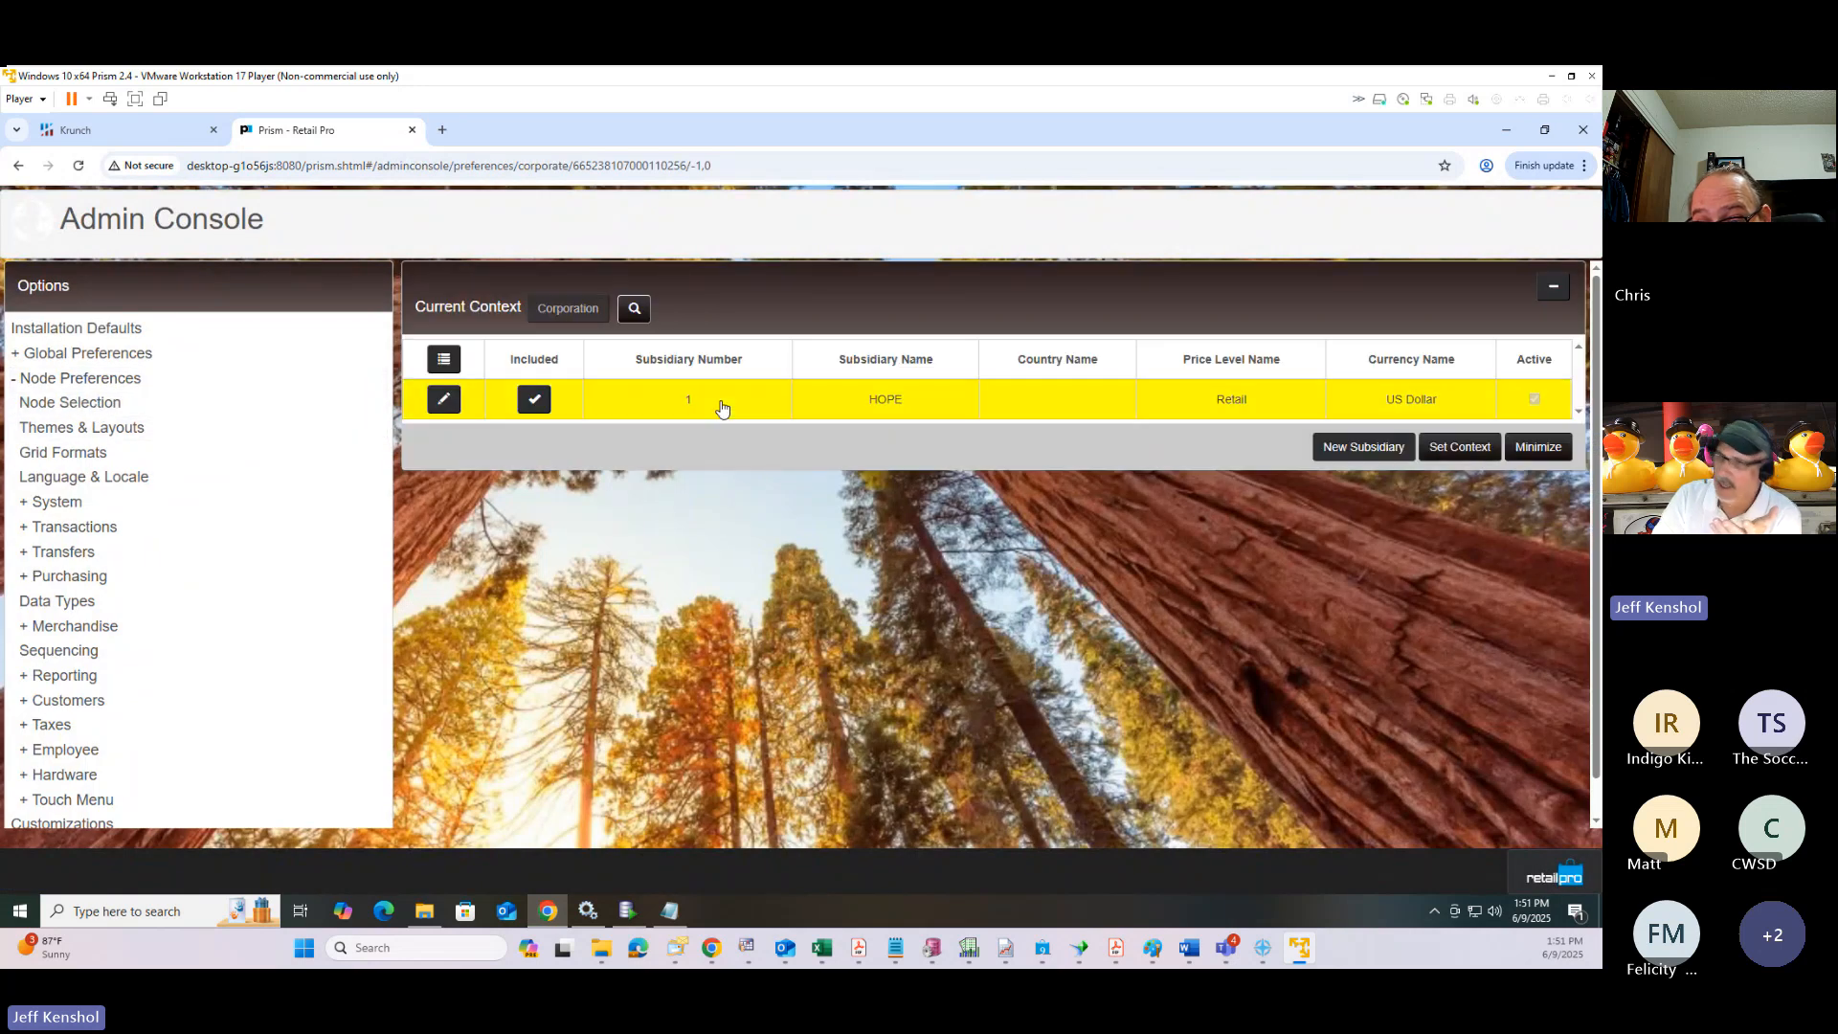
{"action": "left_click", "coordinate": [1552, 287]}
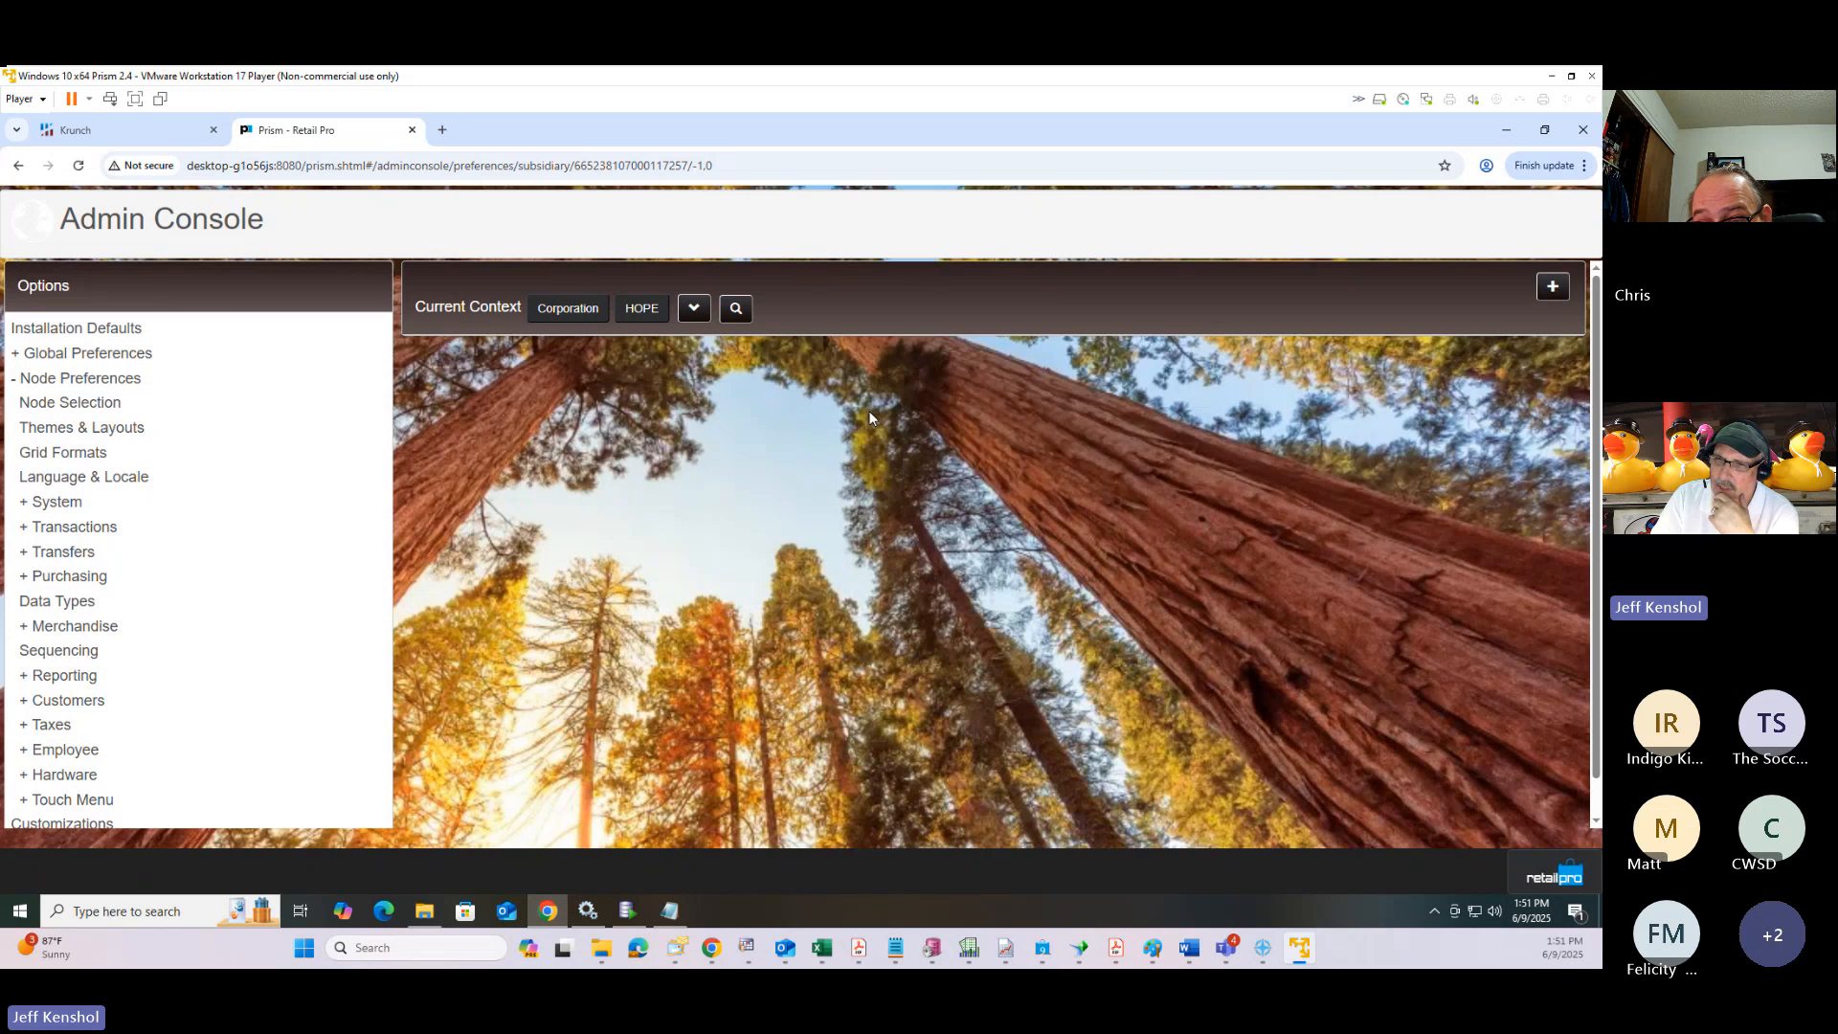
{"action": "left_click", "coordinate": [107, 629]}
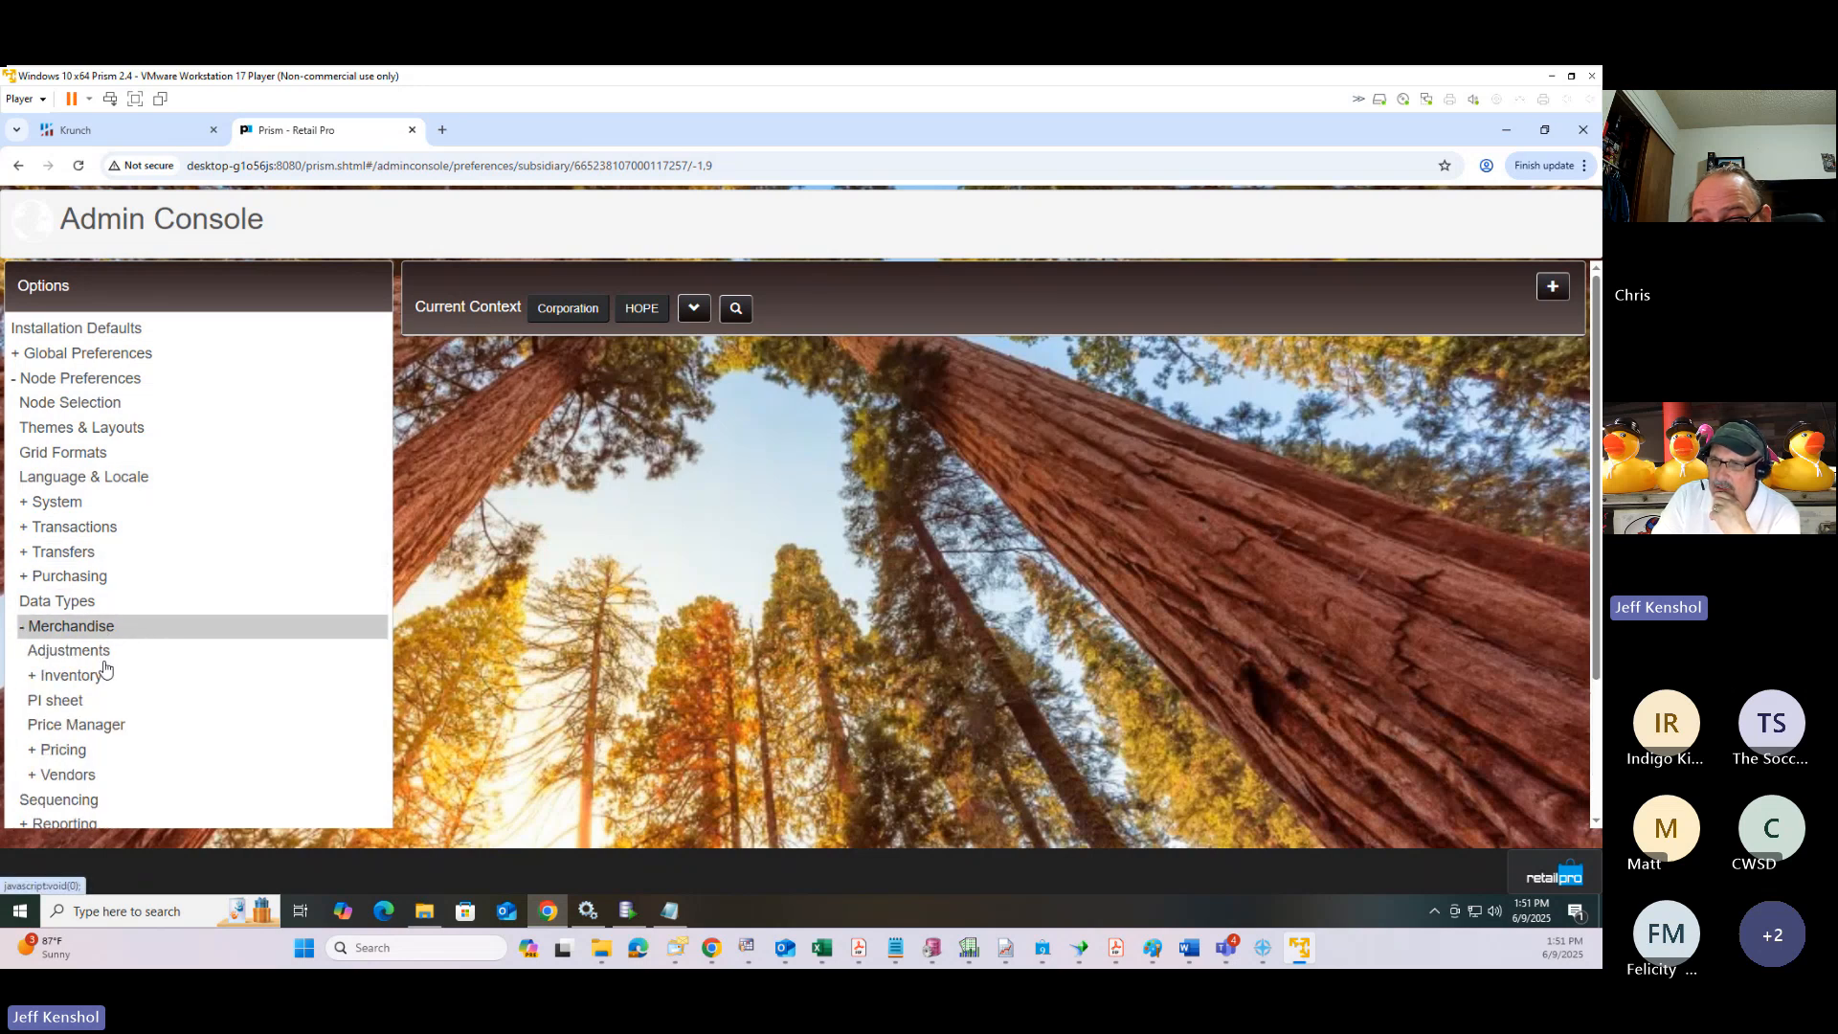
{"action": "left_click", "coordinate": [67, 700]}
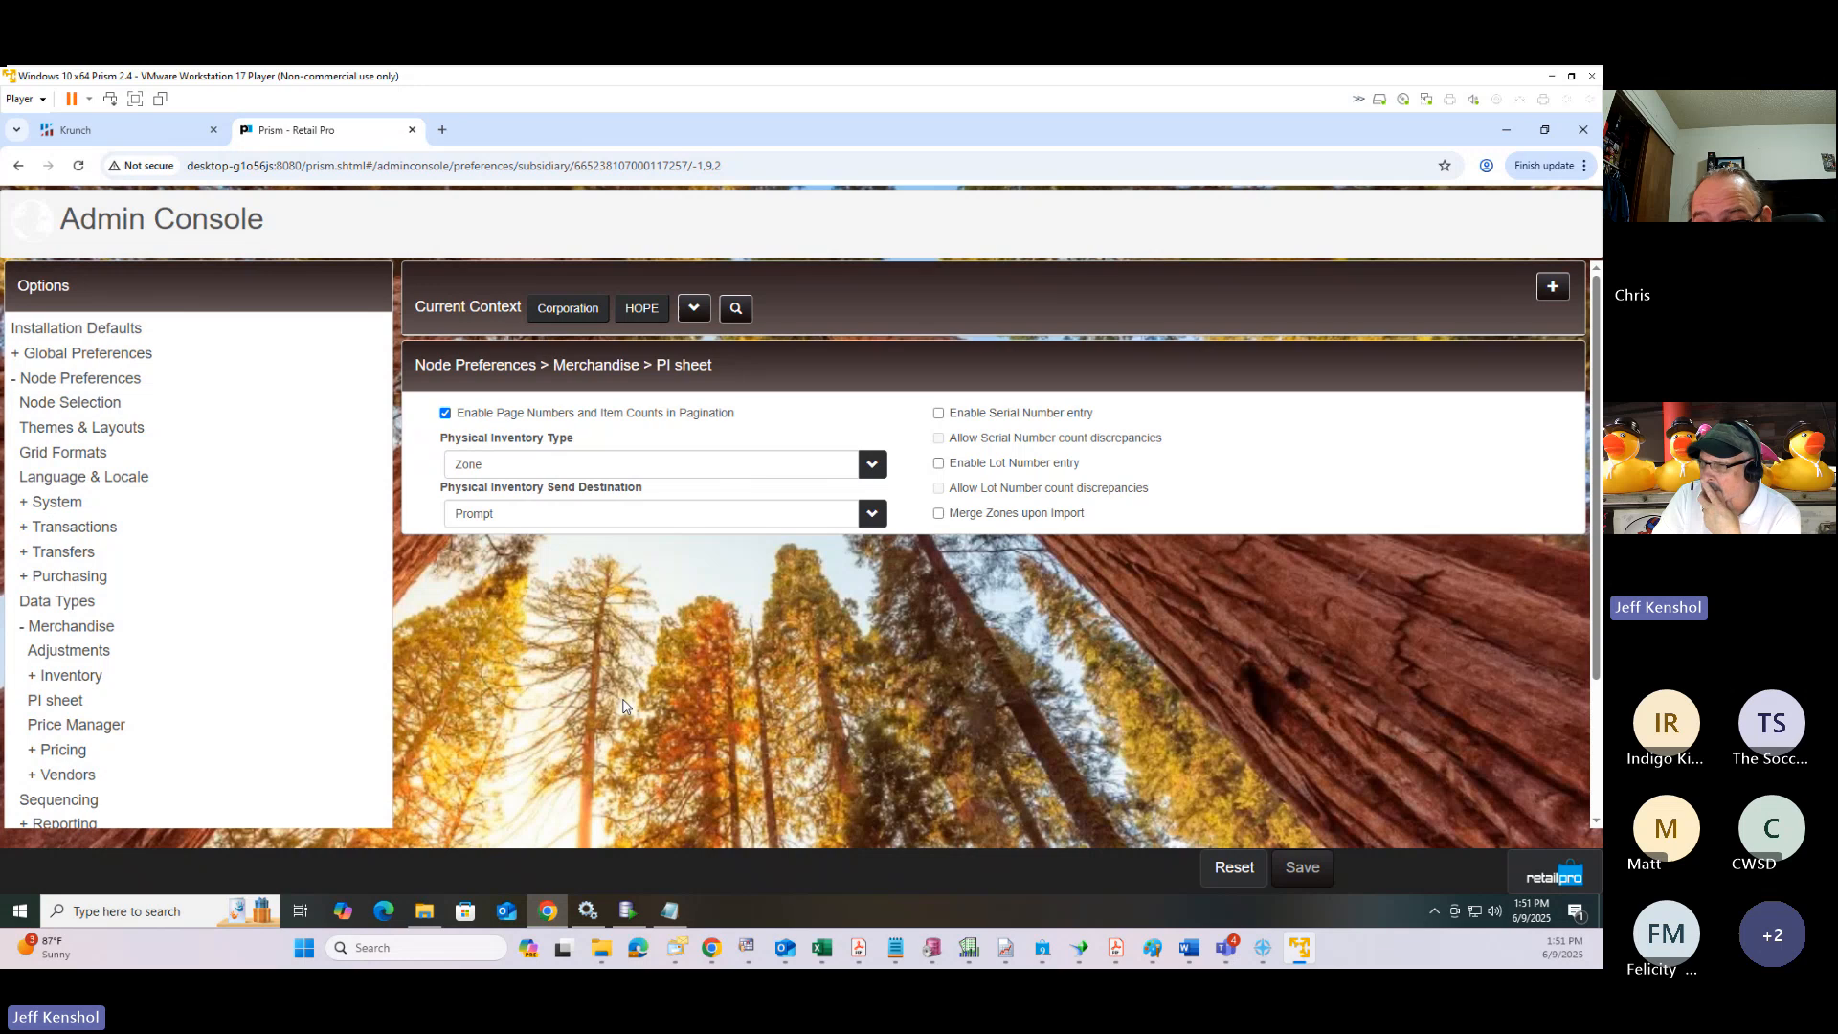
Enable Merge Zones upon Import, save the preferences and return to Store Operations.
{"action": "left_click", "coordinate": [939, 514]}
{"action": "left_click_drag", "start_coordinate": [954, 514], "coordinate": [1092, 514]}
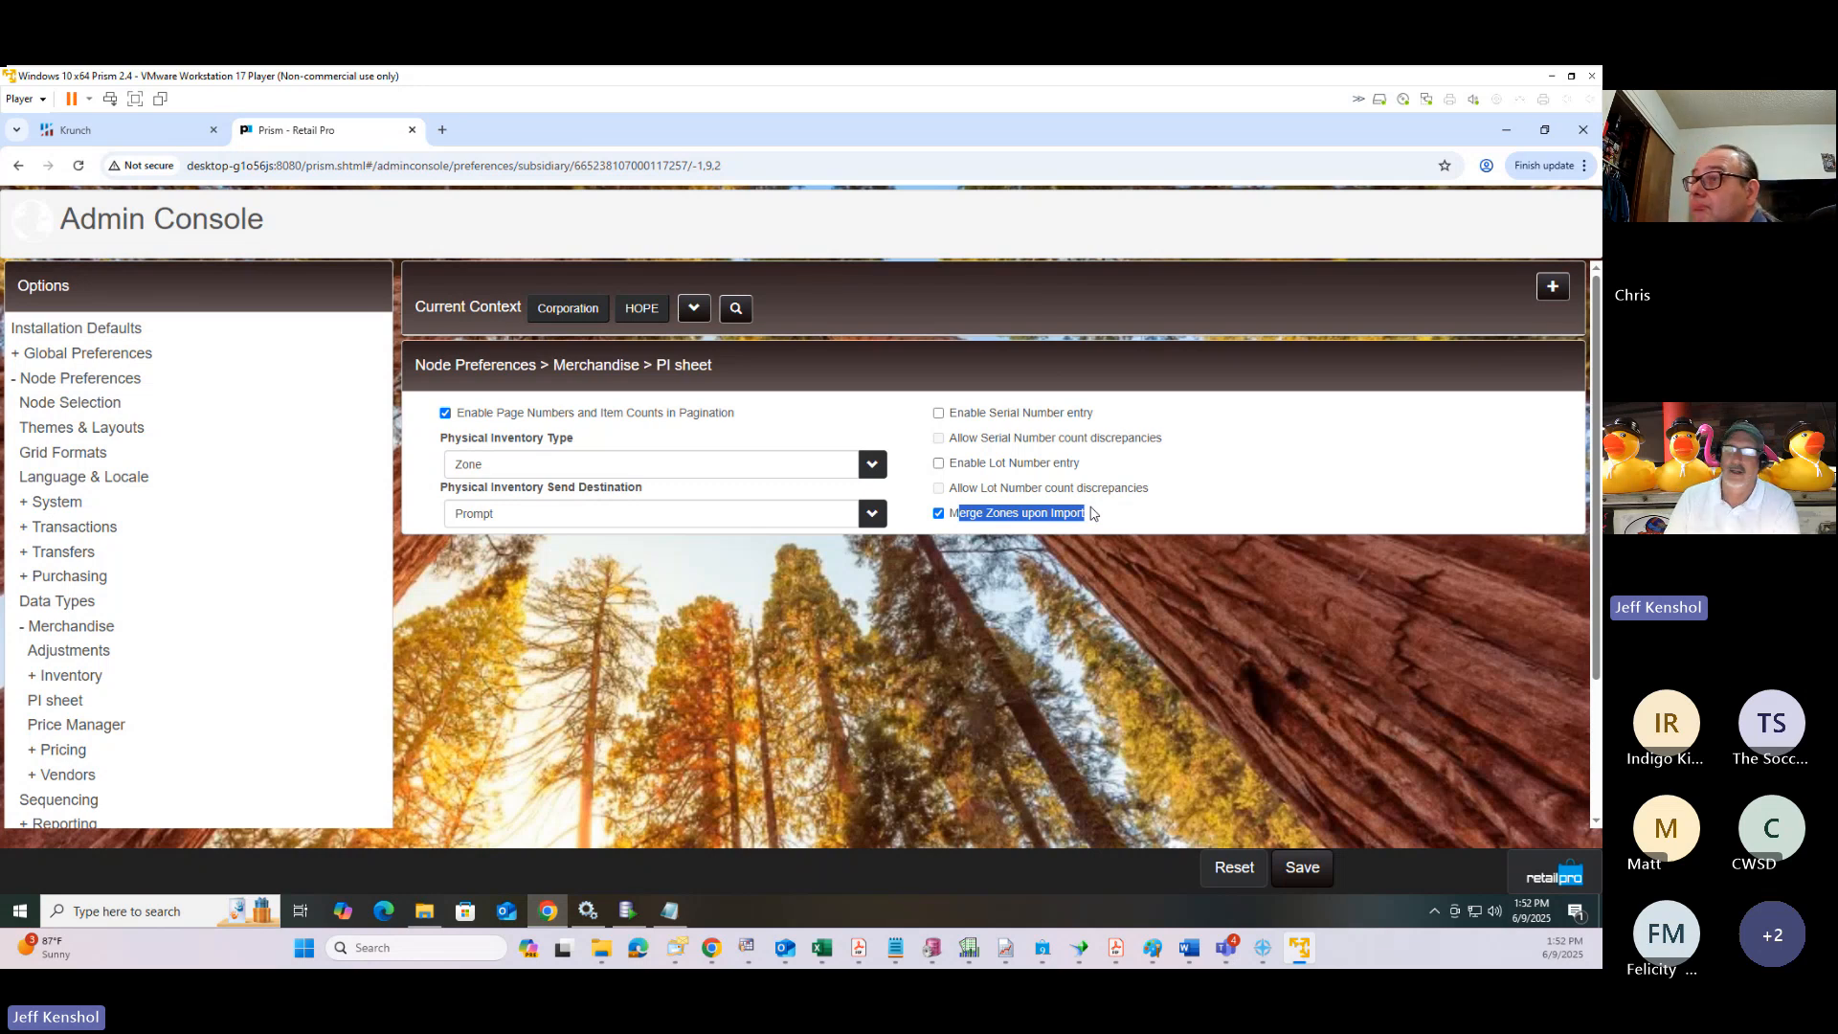
{"action": "left_click", "coordinate": [1298, 870]}
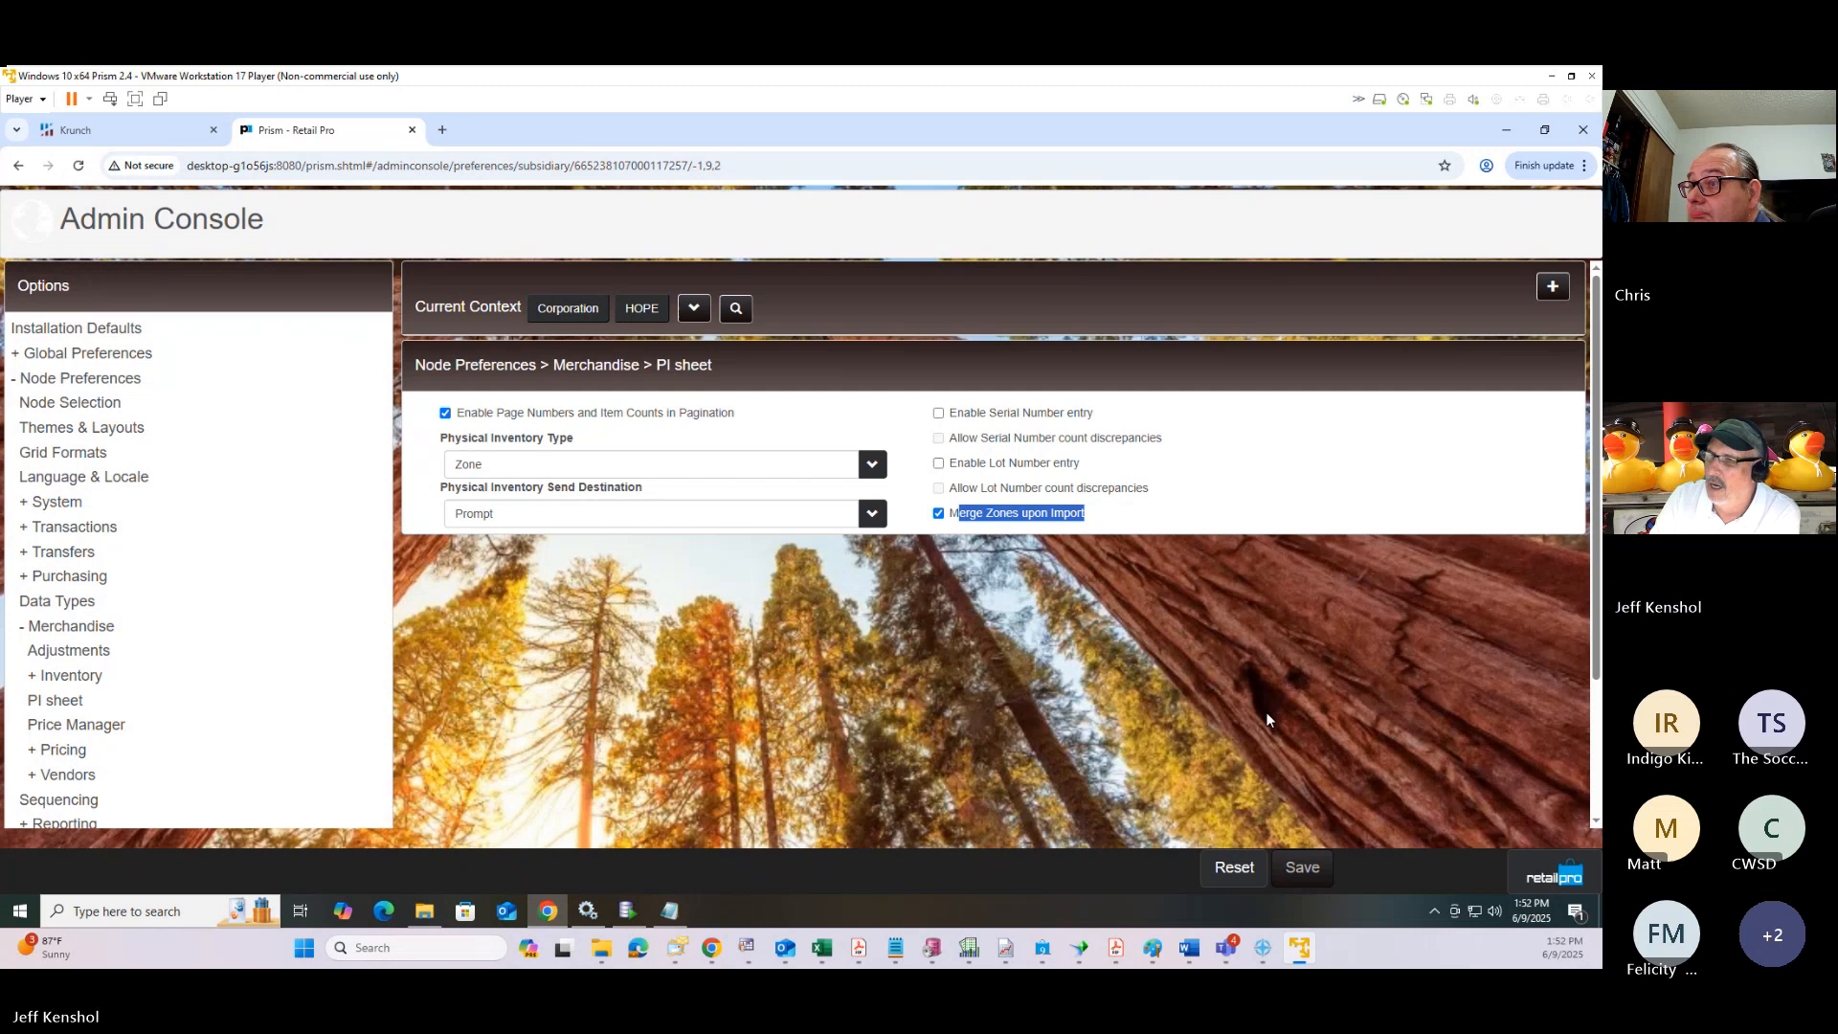
{"action": "left_click", "coordinate": [1555, 875]}
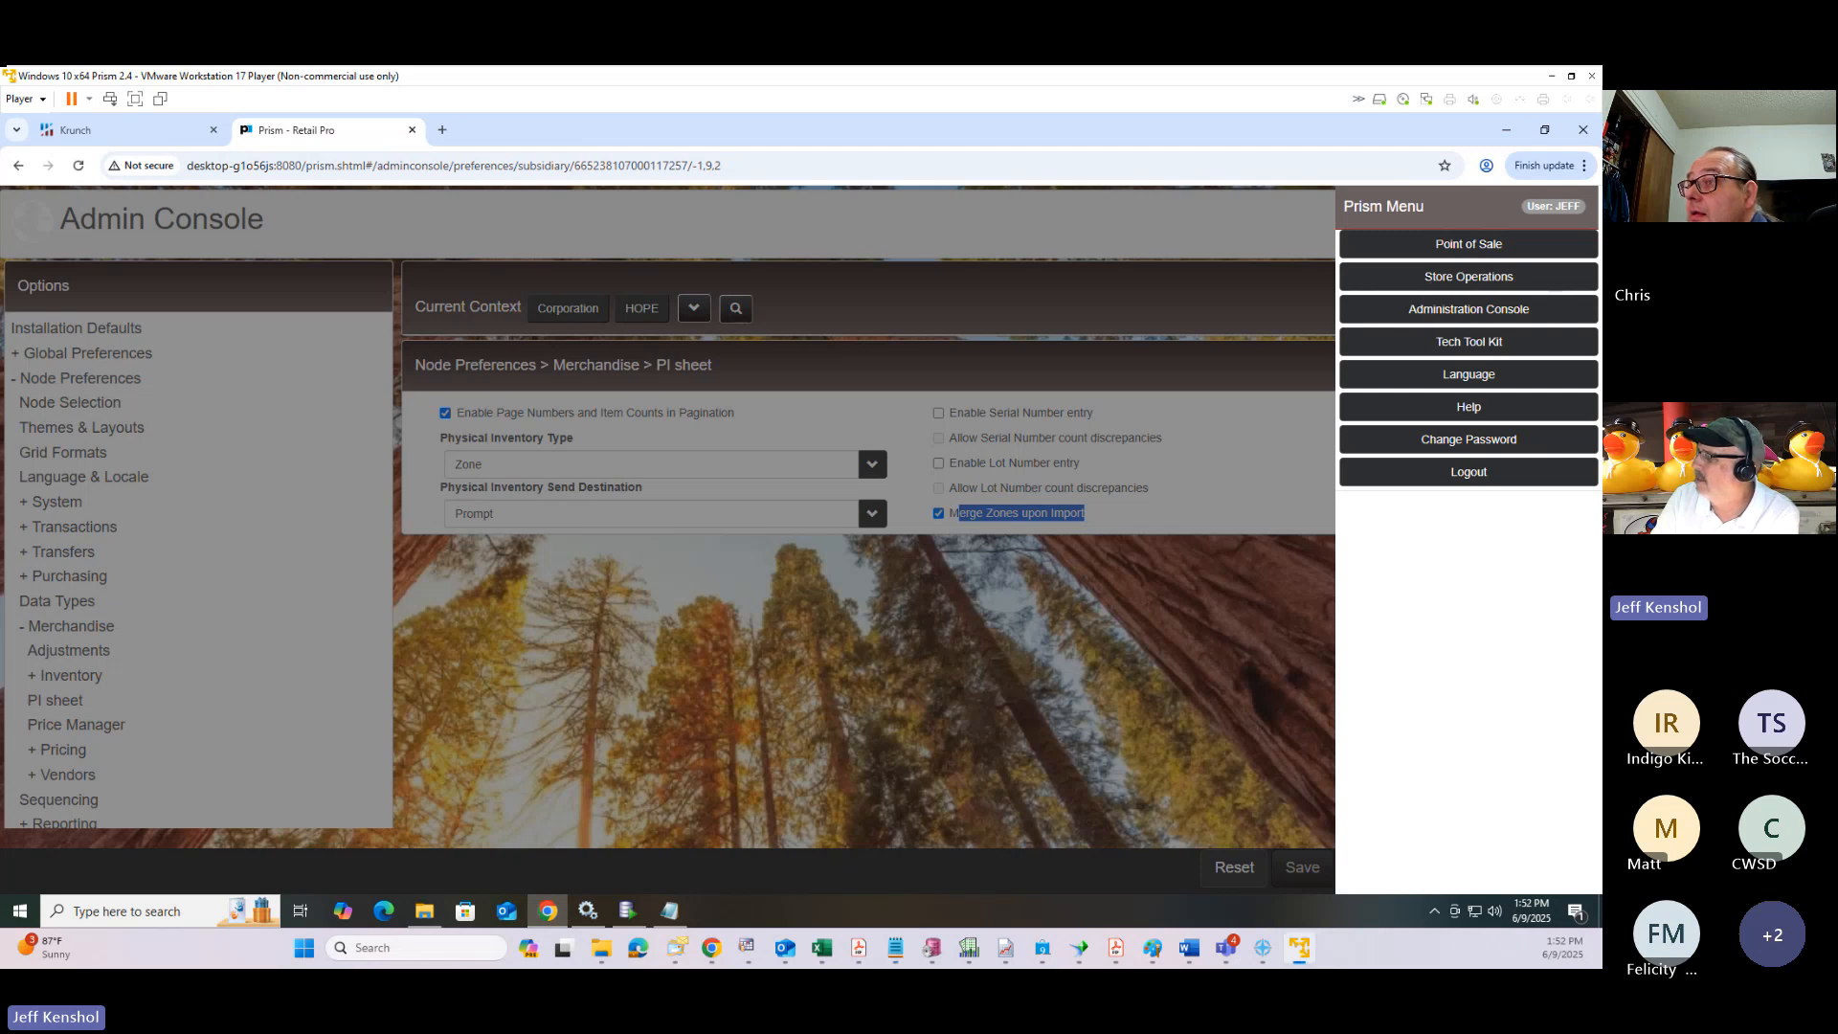
{"action": "left_click", "coordinate": [1467, 284]}
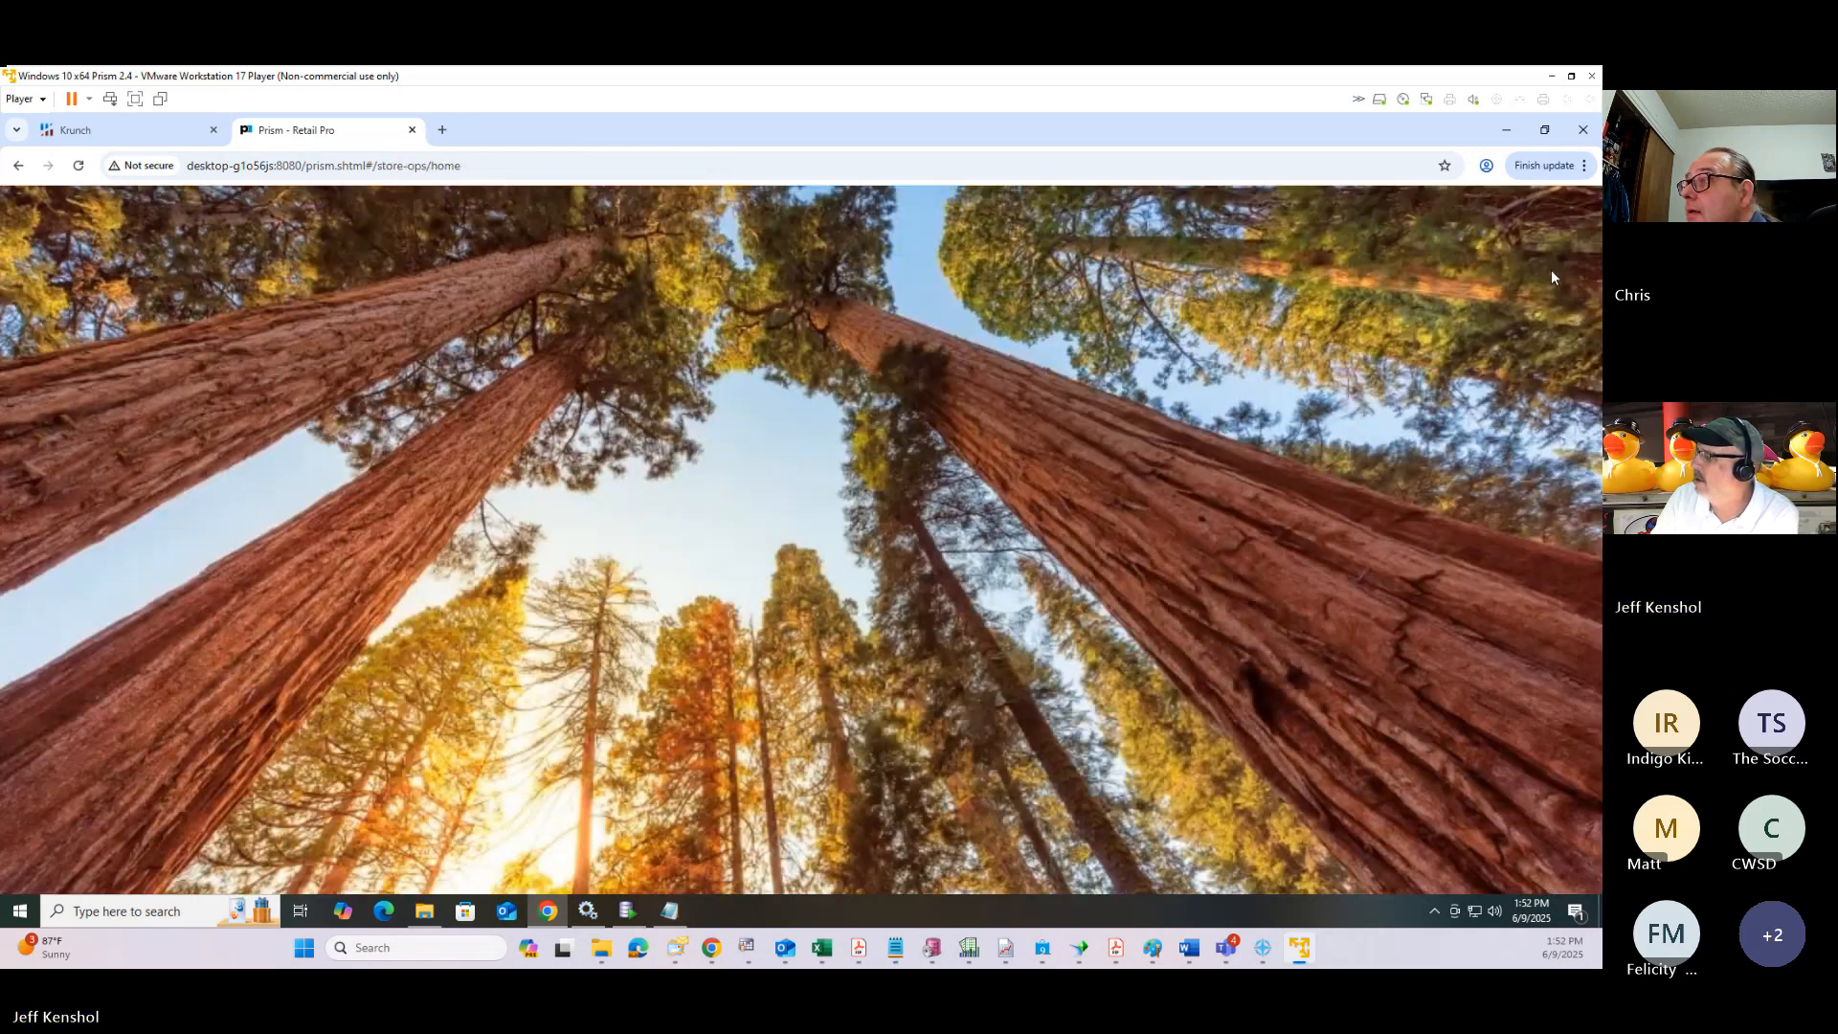
Review the manual count sheet line in the PI StepsPrism.txt notes, and move the notes aside again.
{"action": "left_click_drag", "start_coordinate": [1600, 158], "coordinate": [590, 144]}
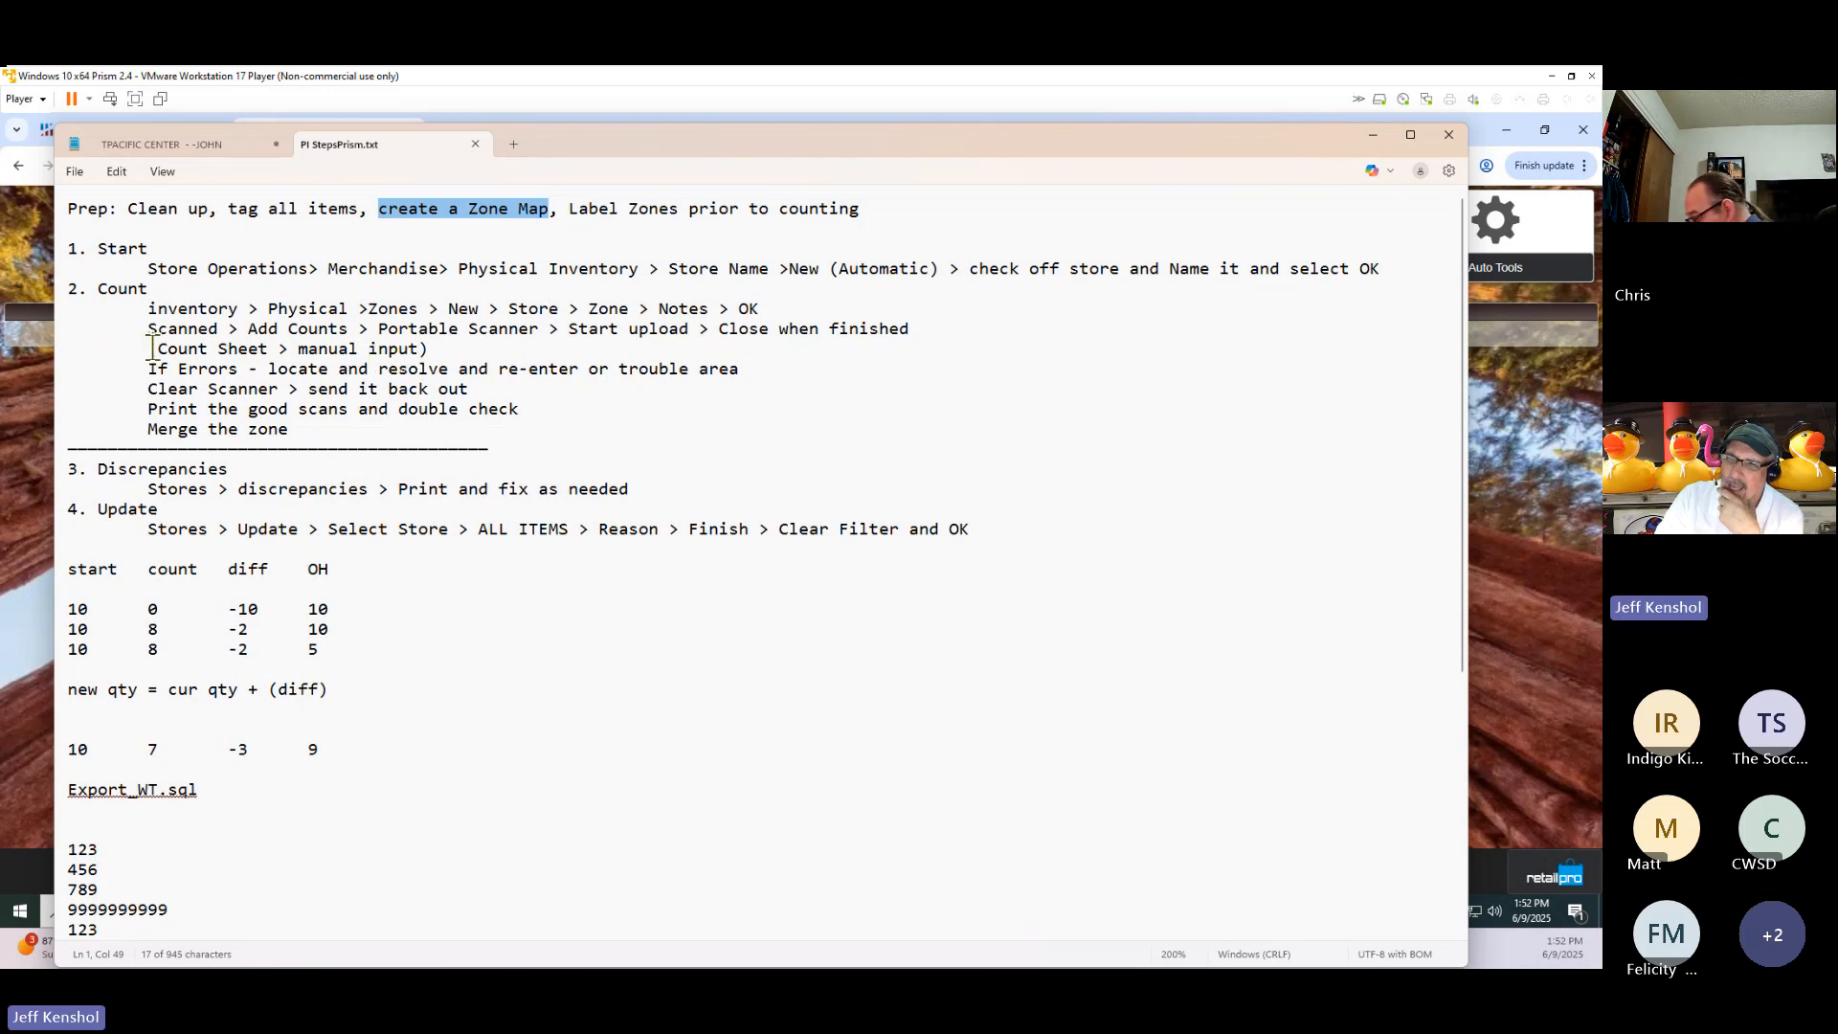
{"action": "left_click_drag", "start_coordinate": [148, 348], "coordinate": [398, 348]}
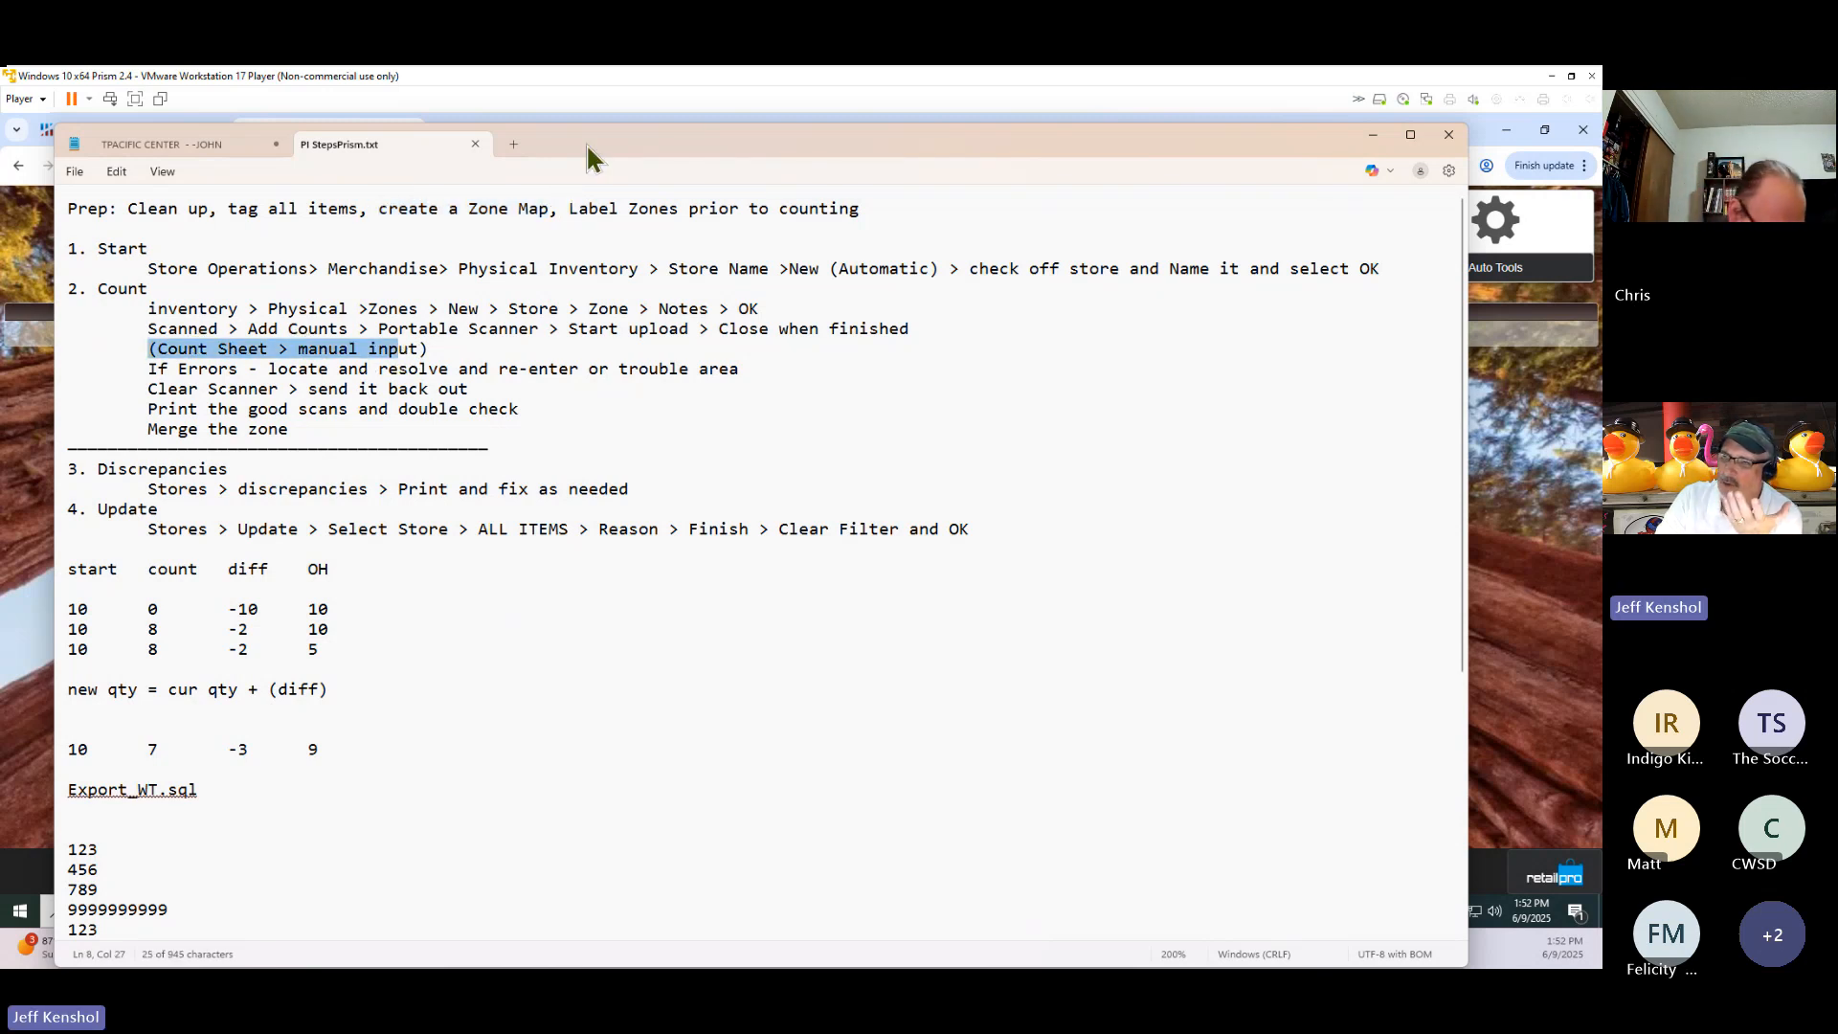
{"action": "left_click_drag", "start_coordinate": [587, 146], "coordinate": [1598, 184]}
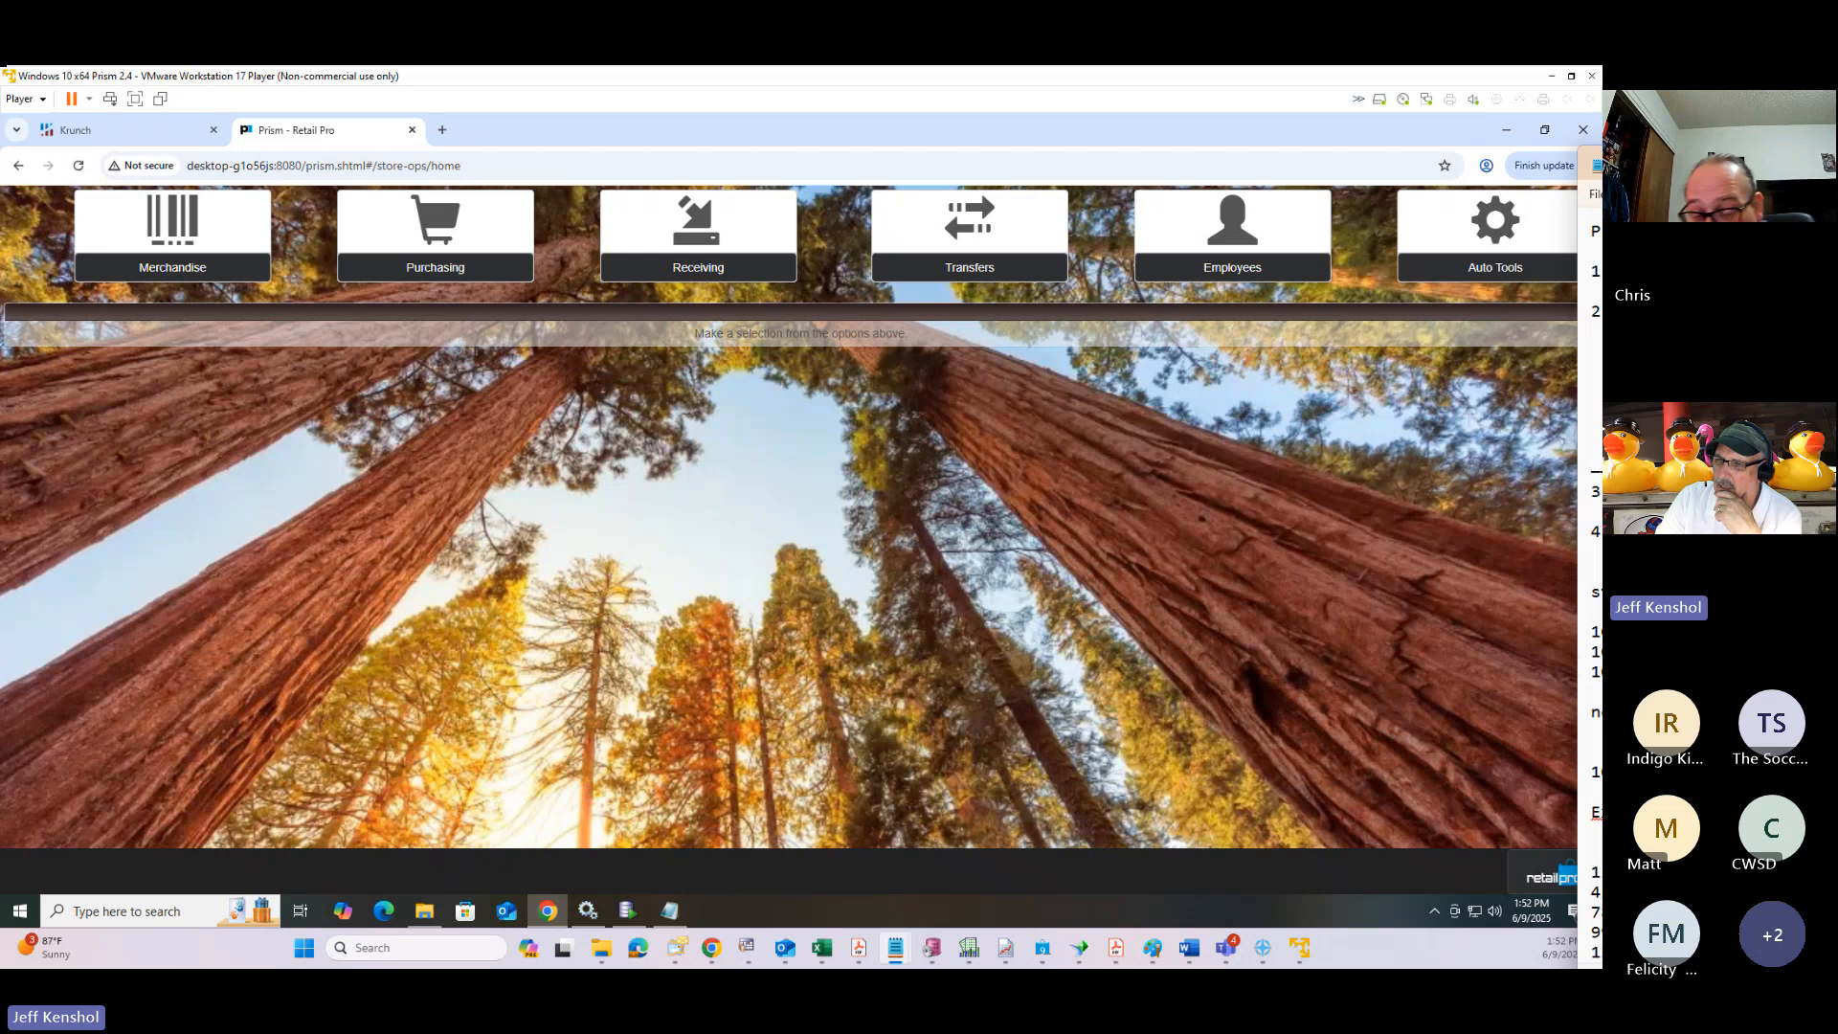
Open Zone1.txt from the Zones folder and highlight the item code 000002 on its first line.
{"action": "left_click", "coordinate": [424, 911]}
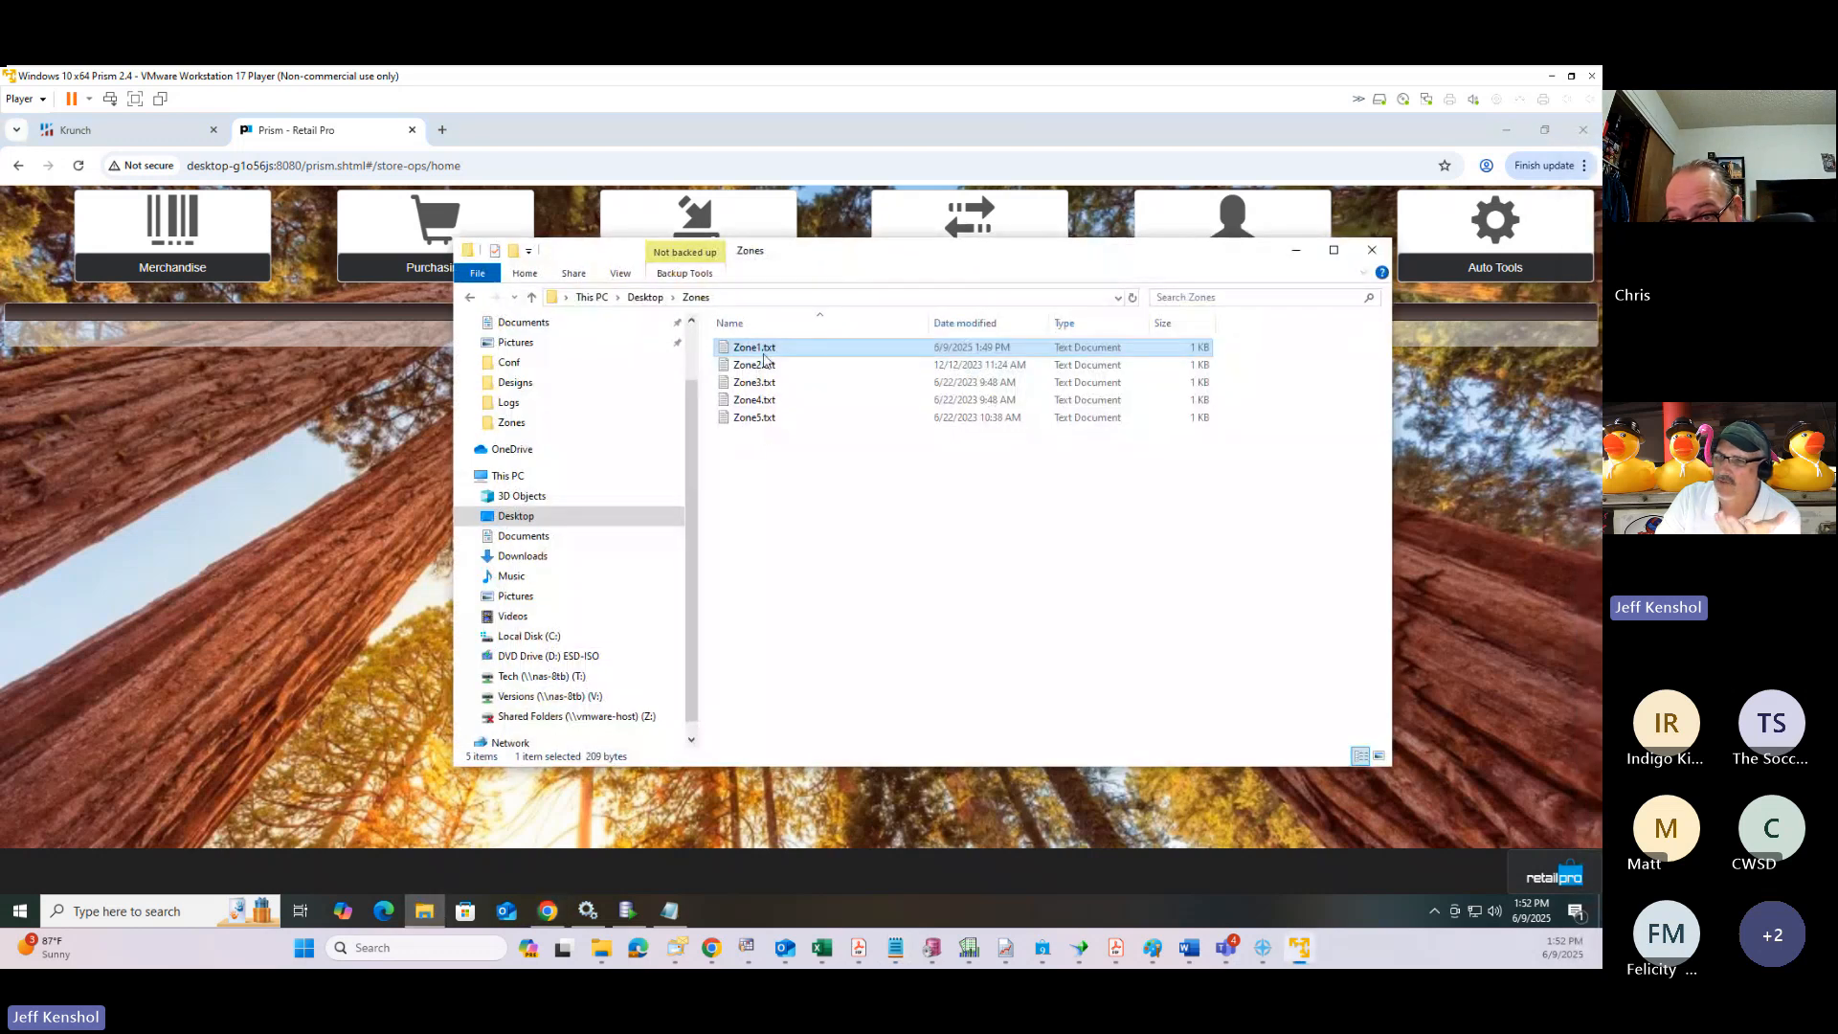
{"action": "double_click", "coordinate": [757, 348]}
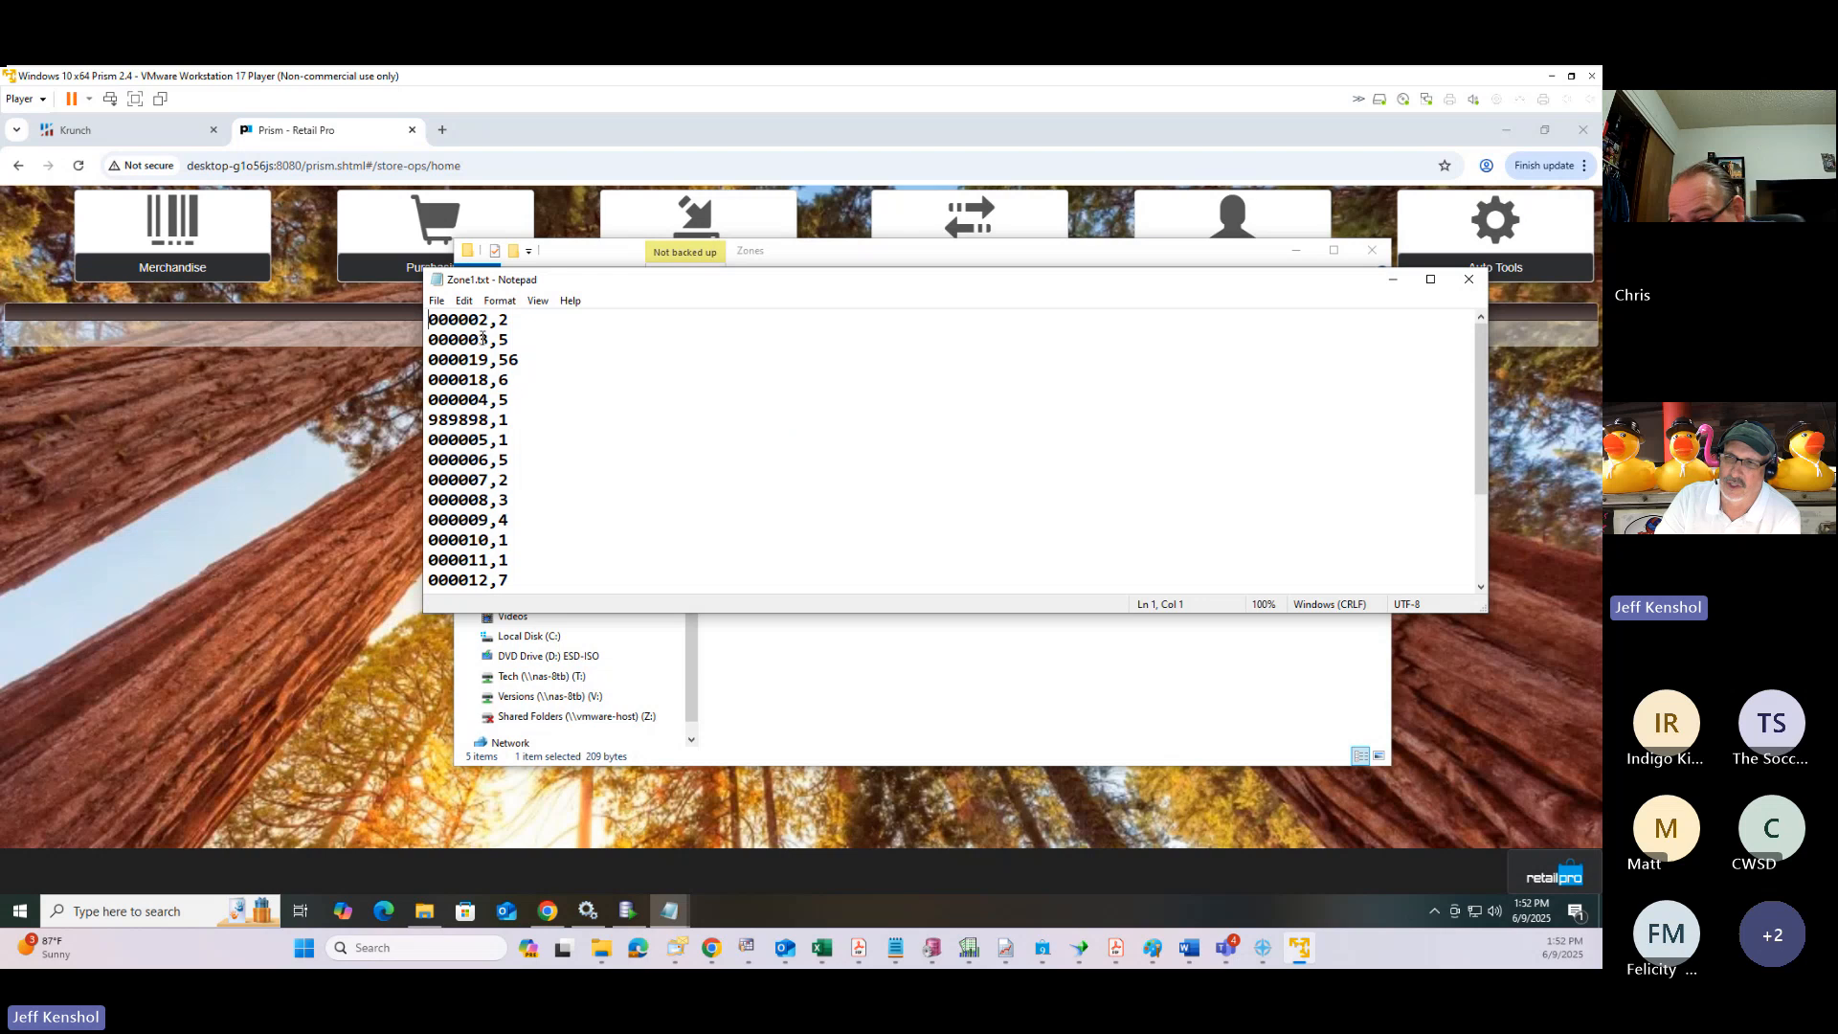
{"action": "left_click_drag", "start_coordinate": [491, 324], "coordinate": [421, 328]}
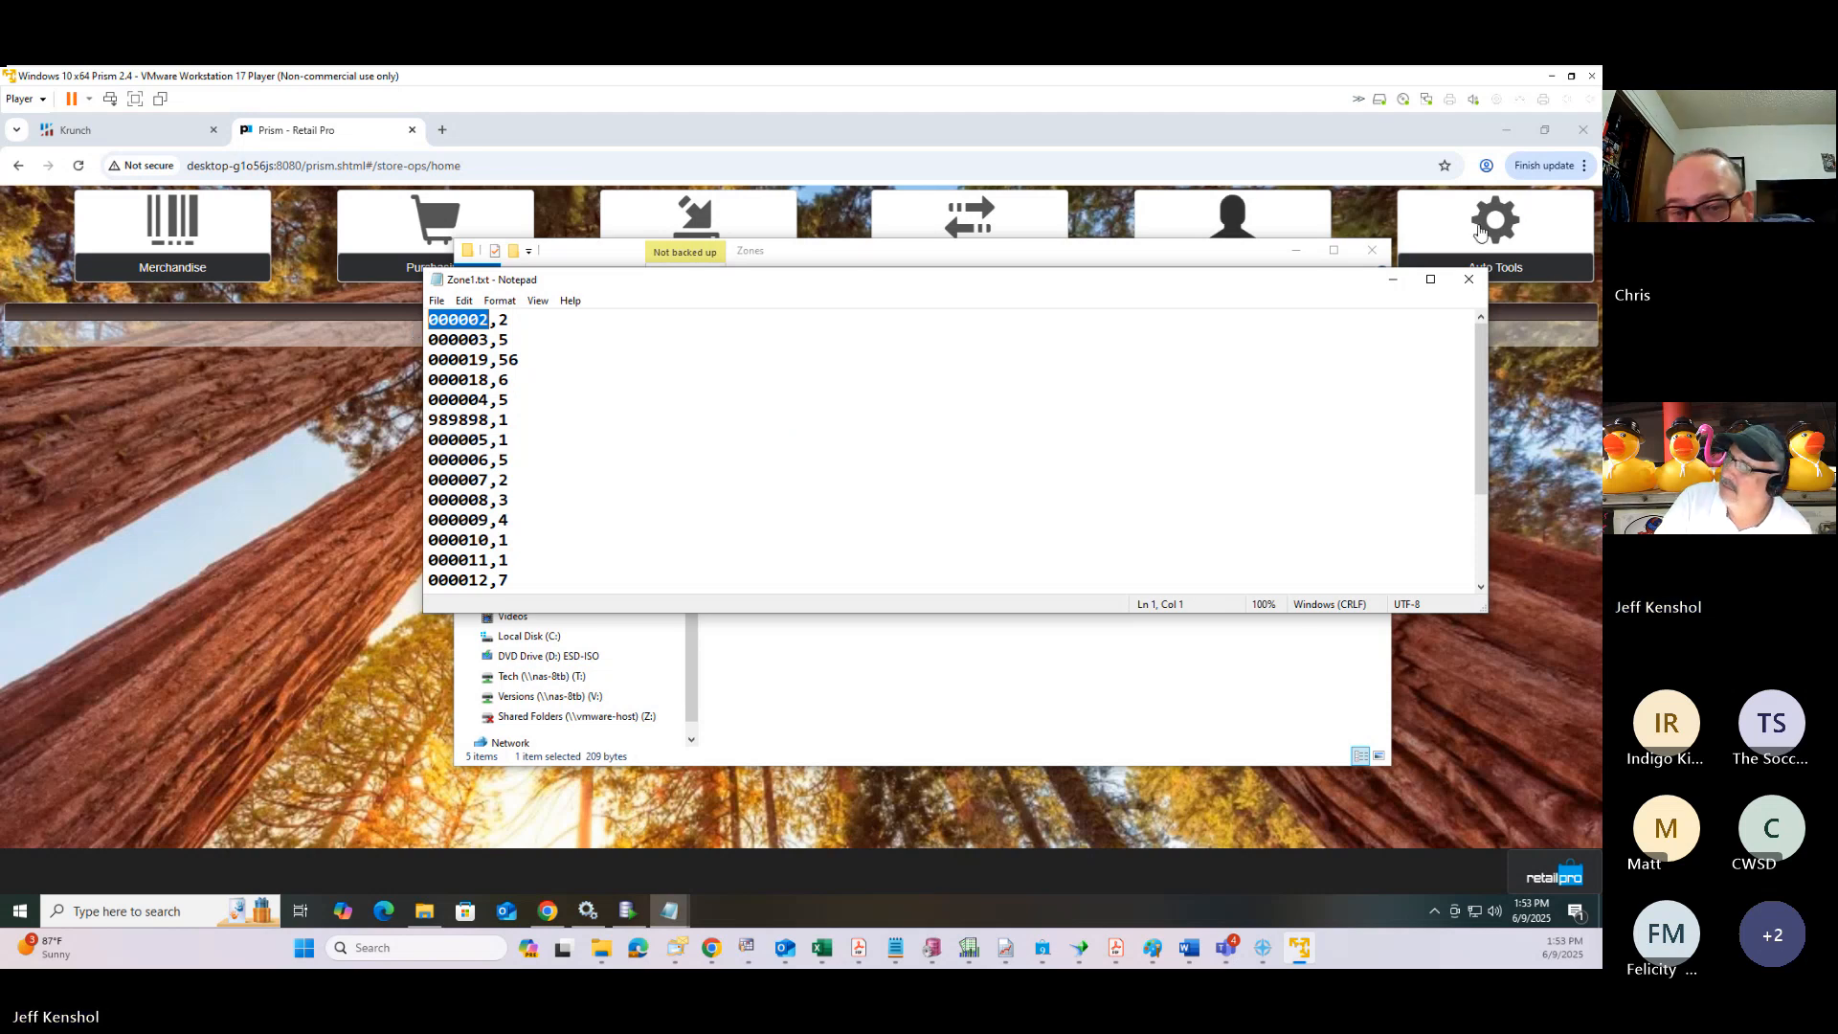
Bring the PI StepsPrism.txt notes back into view to review the remaining count steps.
{"action": "left_click", "coordinate": [1594, 278]}
{"action": "left_click_drag", "start_coordinate": [1594, 153], "coordinate": [628, 141]}
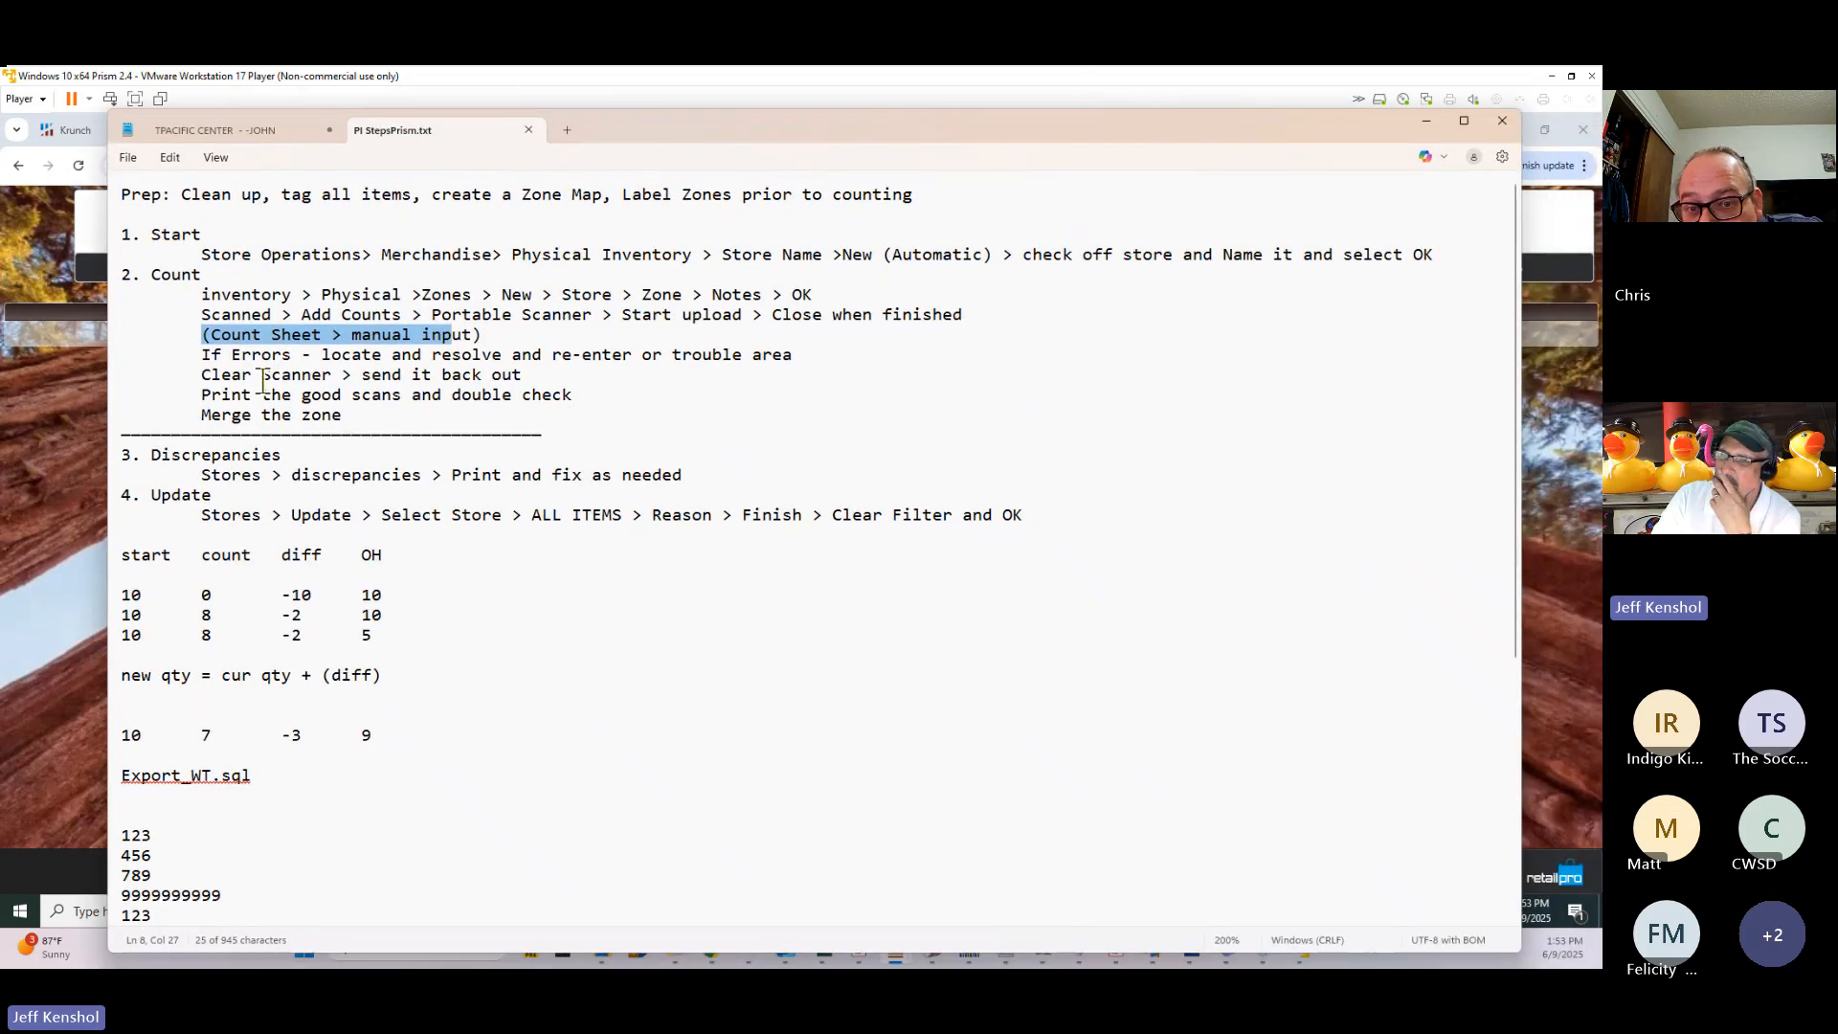
Review the notes' remaining count lines on errors, clearing the scanner, printing good scans and merging the zone, plus the Zone Map preparation item.
{"action": "left_click_drag", "start_coordinate": [250, 354], "coordinate": [756, 361]}
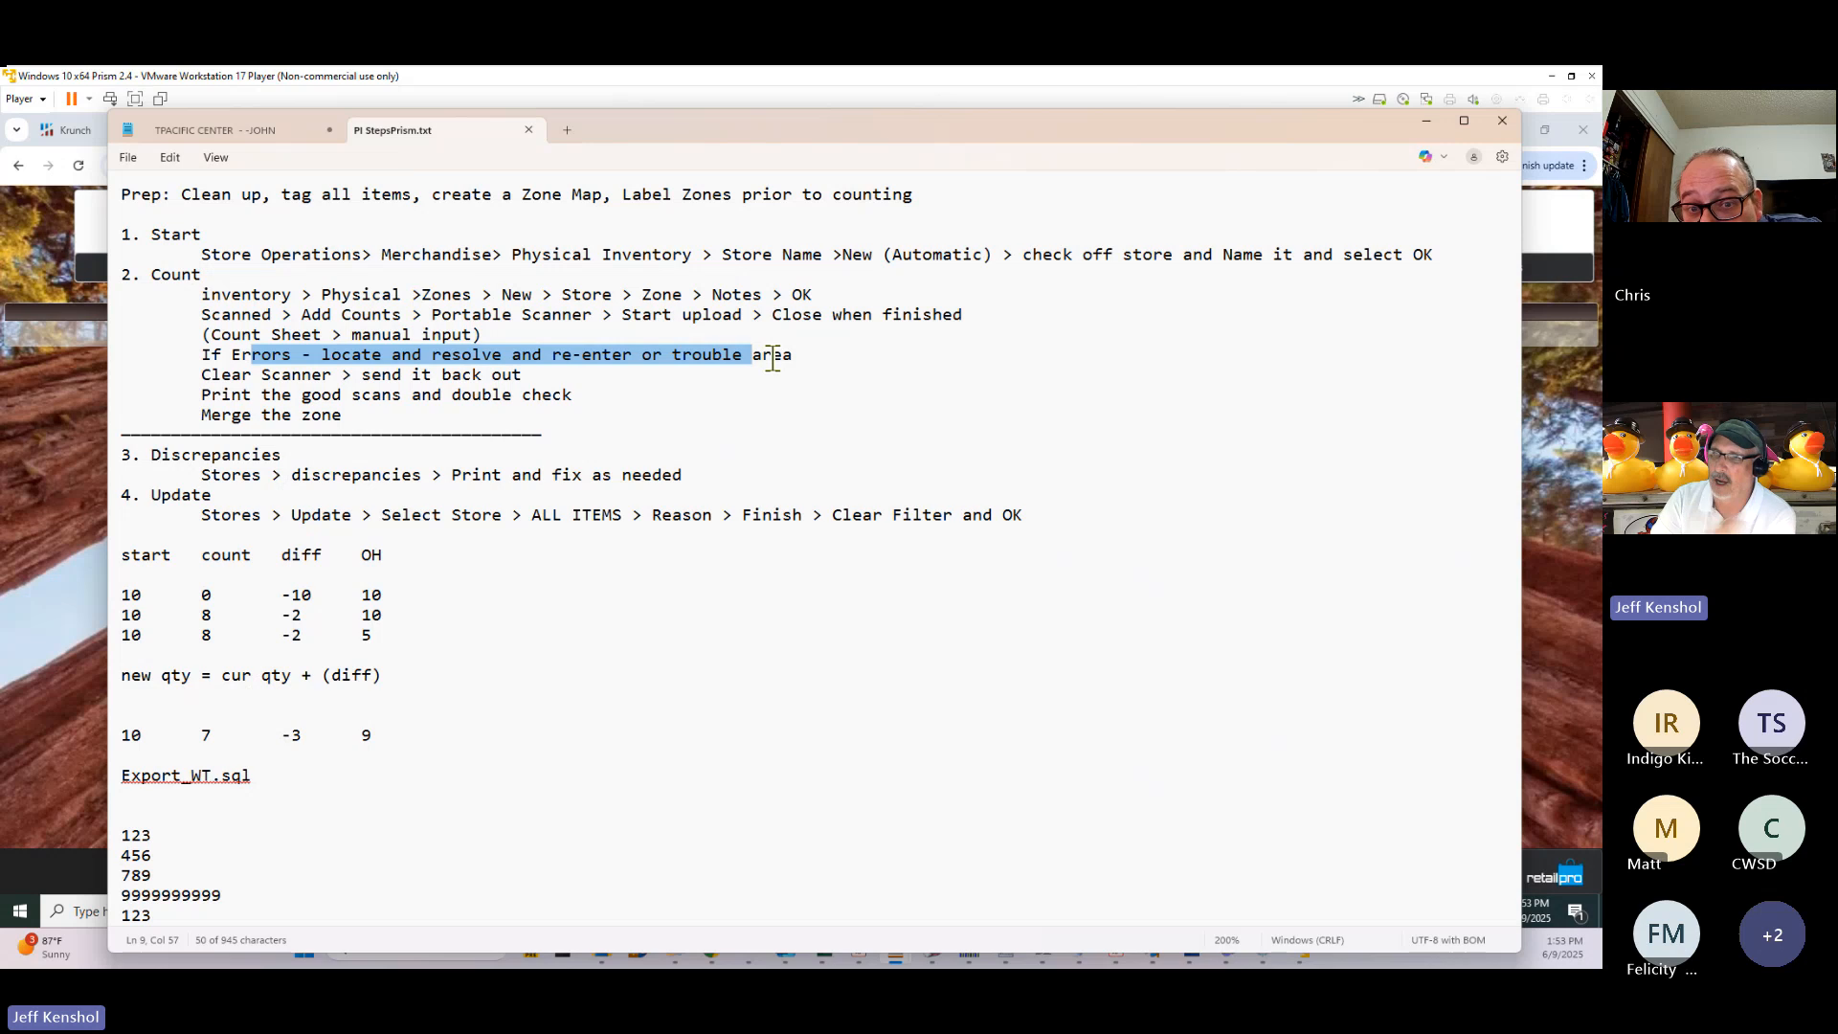
{"action": "left_click", "coordinate": [250, 375]}
{"action": "left_click_drag", "start_coordinate": [201, 374], "coordinate": [533, 374]}
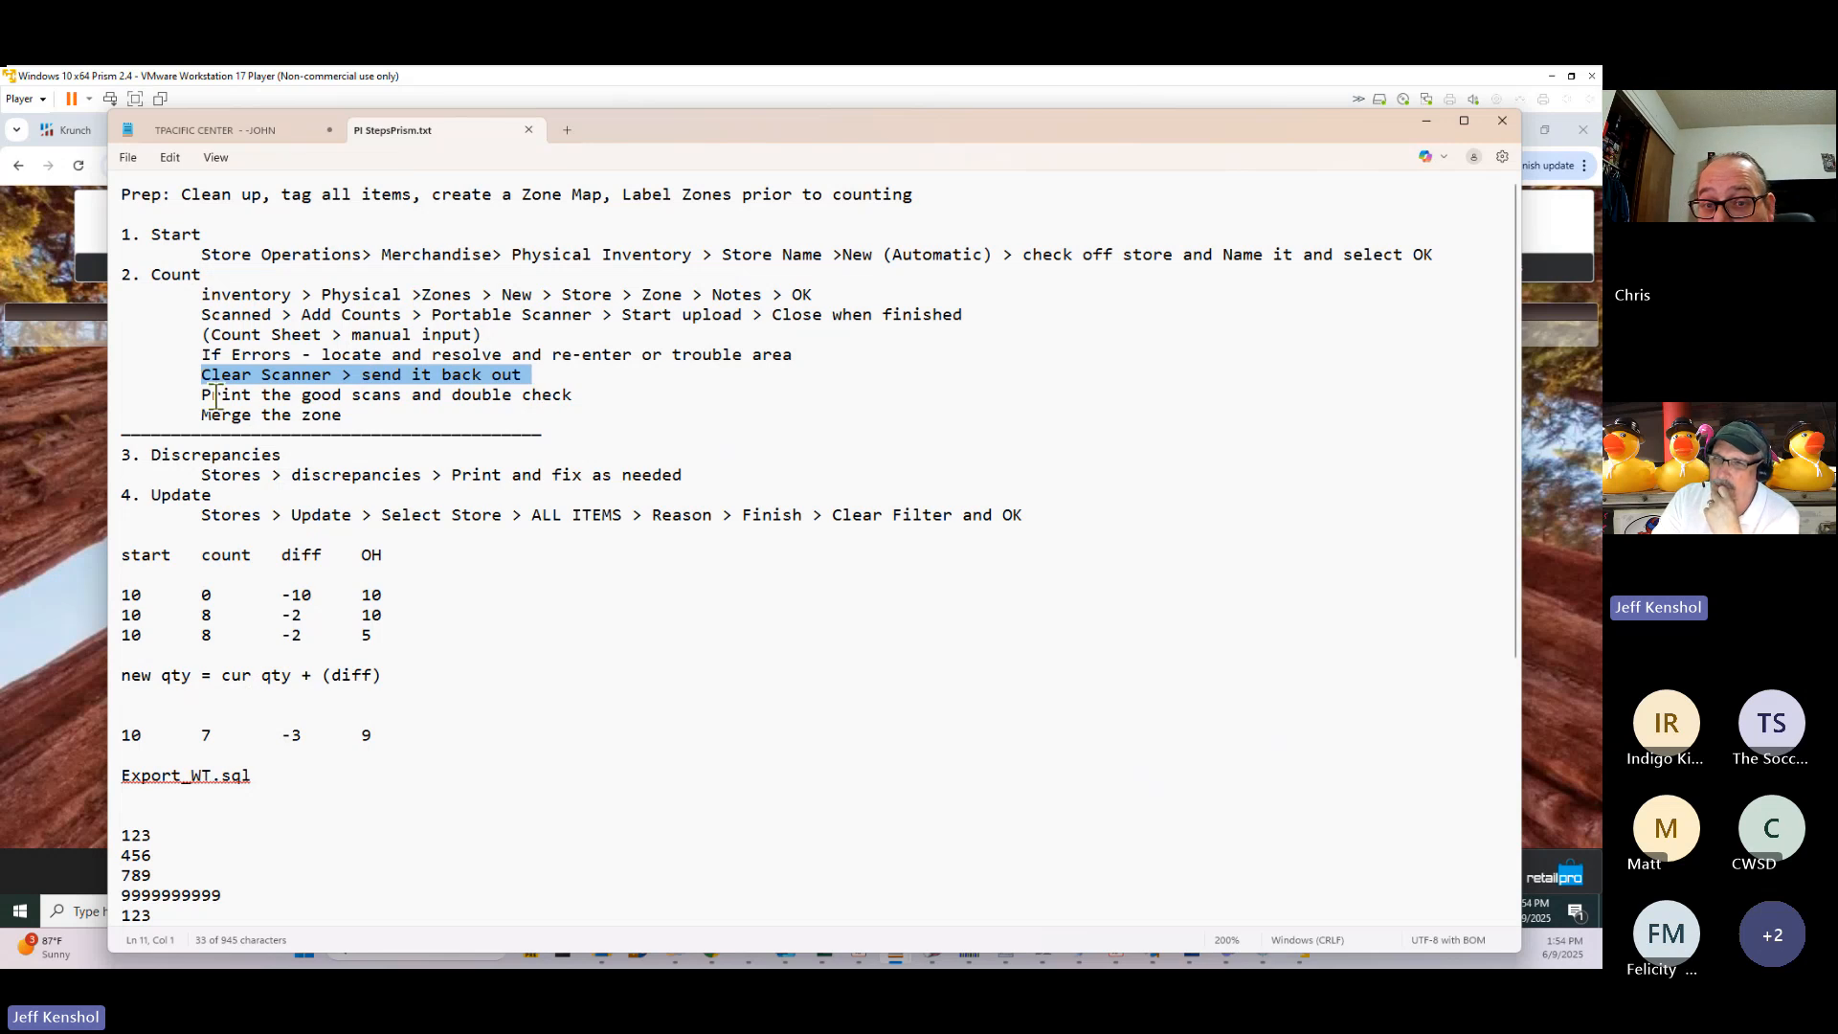
{"action": "left_click_drag", "start_coordinate": [211, 395], "coordinate": [577, 394]}
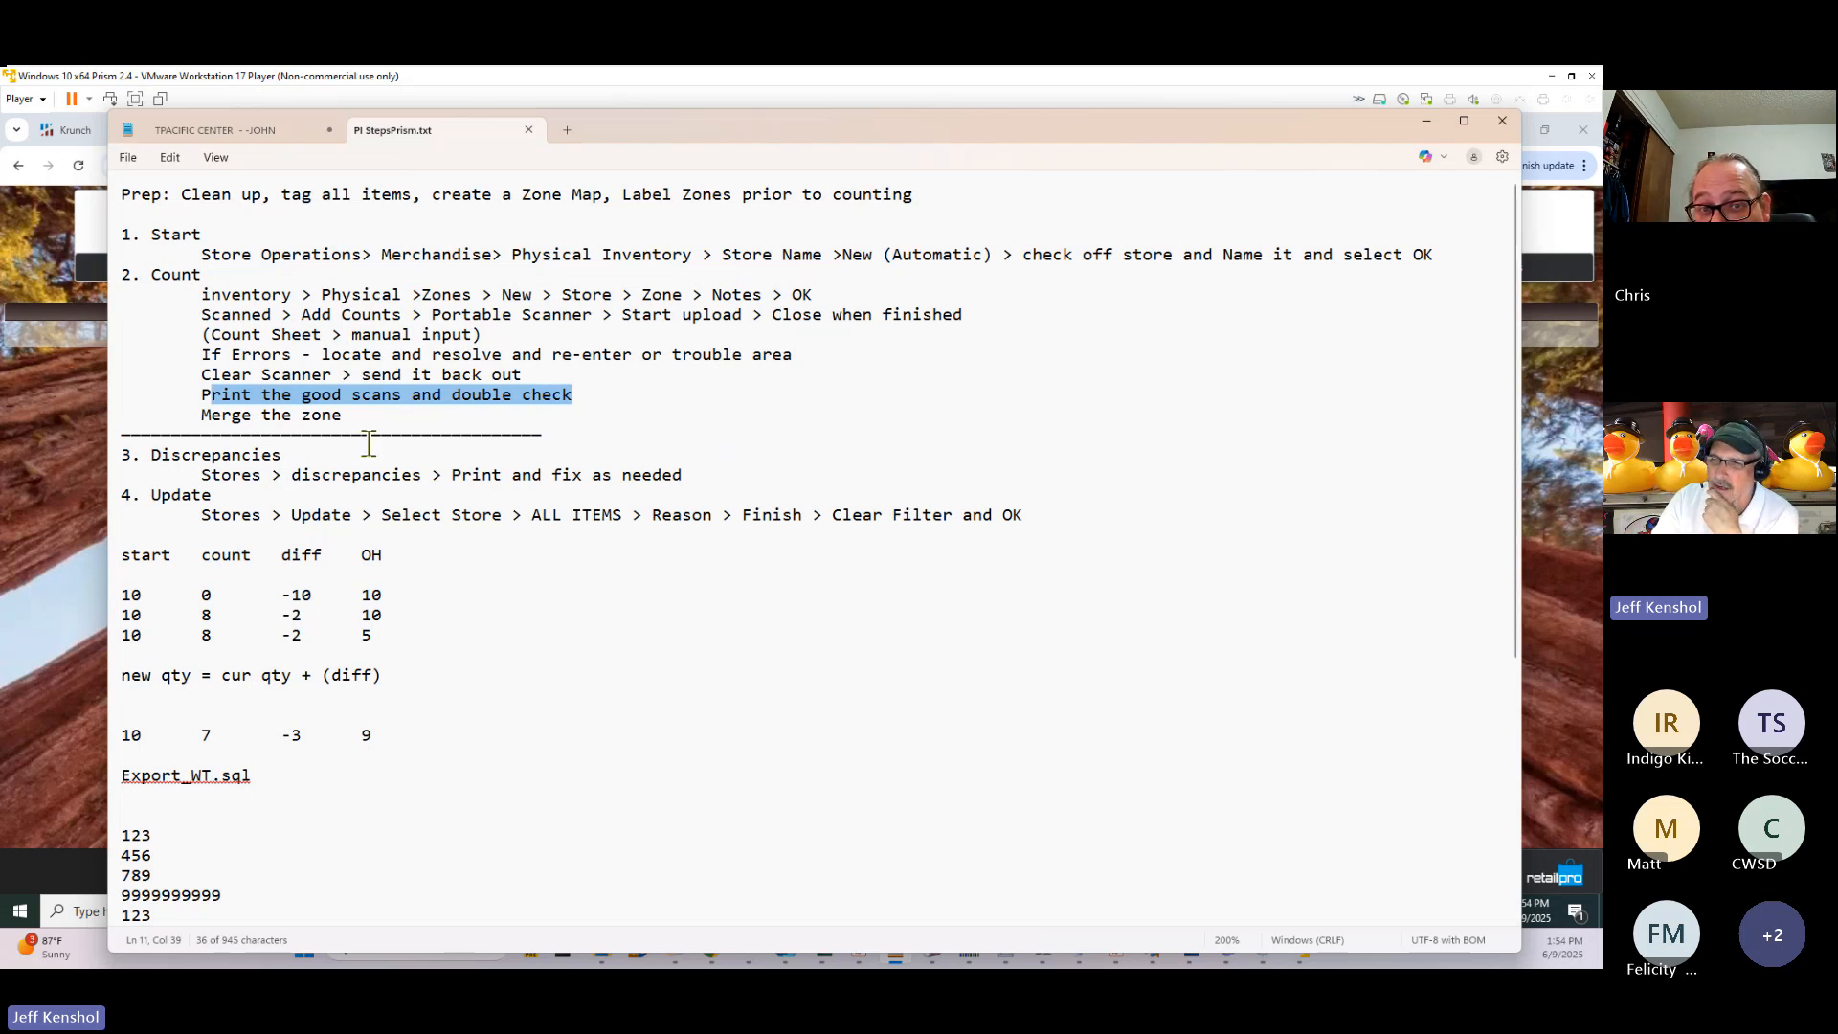
{"action": "left_click_drag", "start_coordinate": [343, 415], "coordinate": [204, 414]}
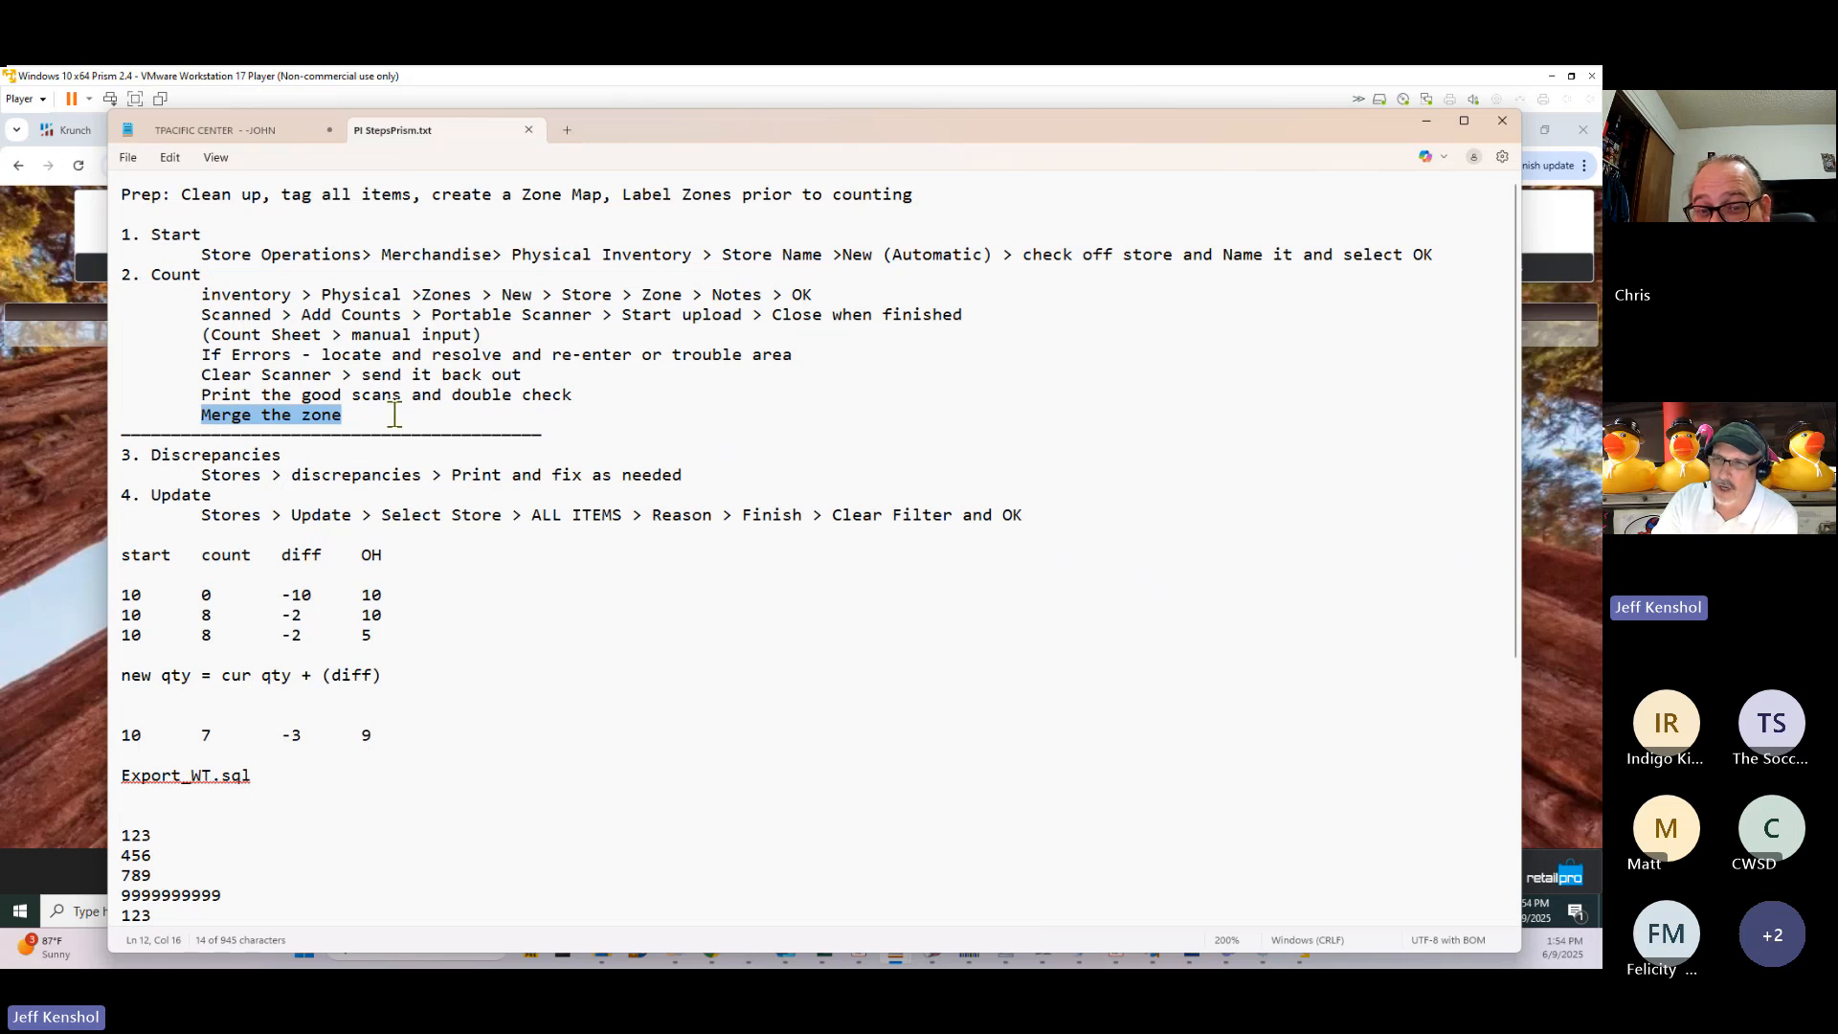
{"action": "left_click", "coordinate": [602, 196]}
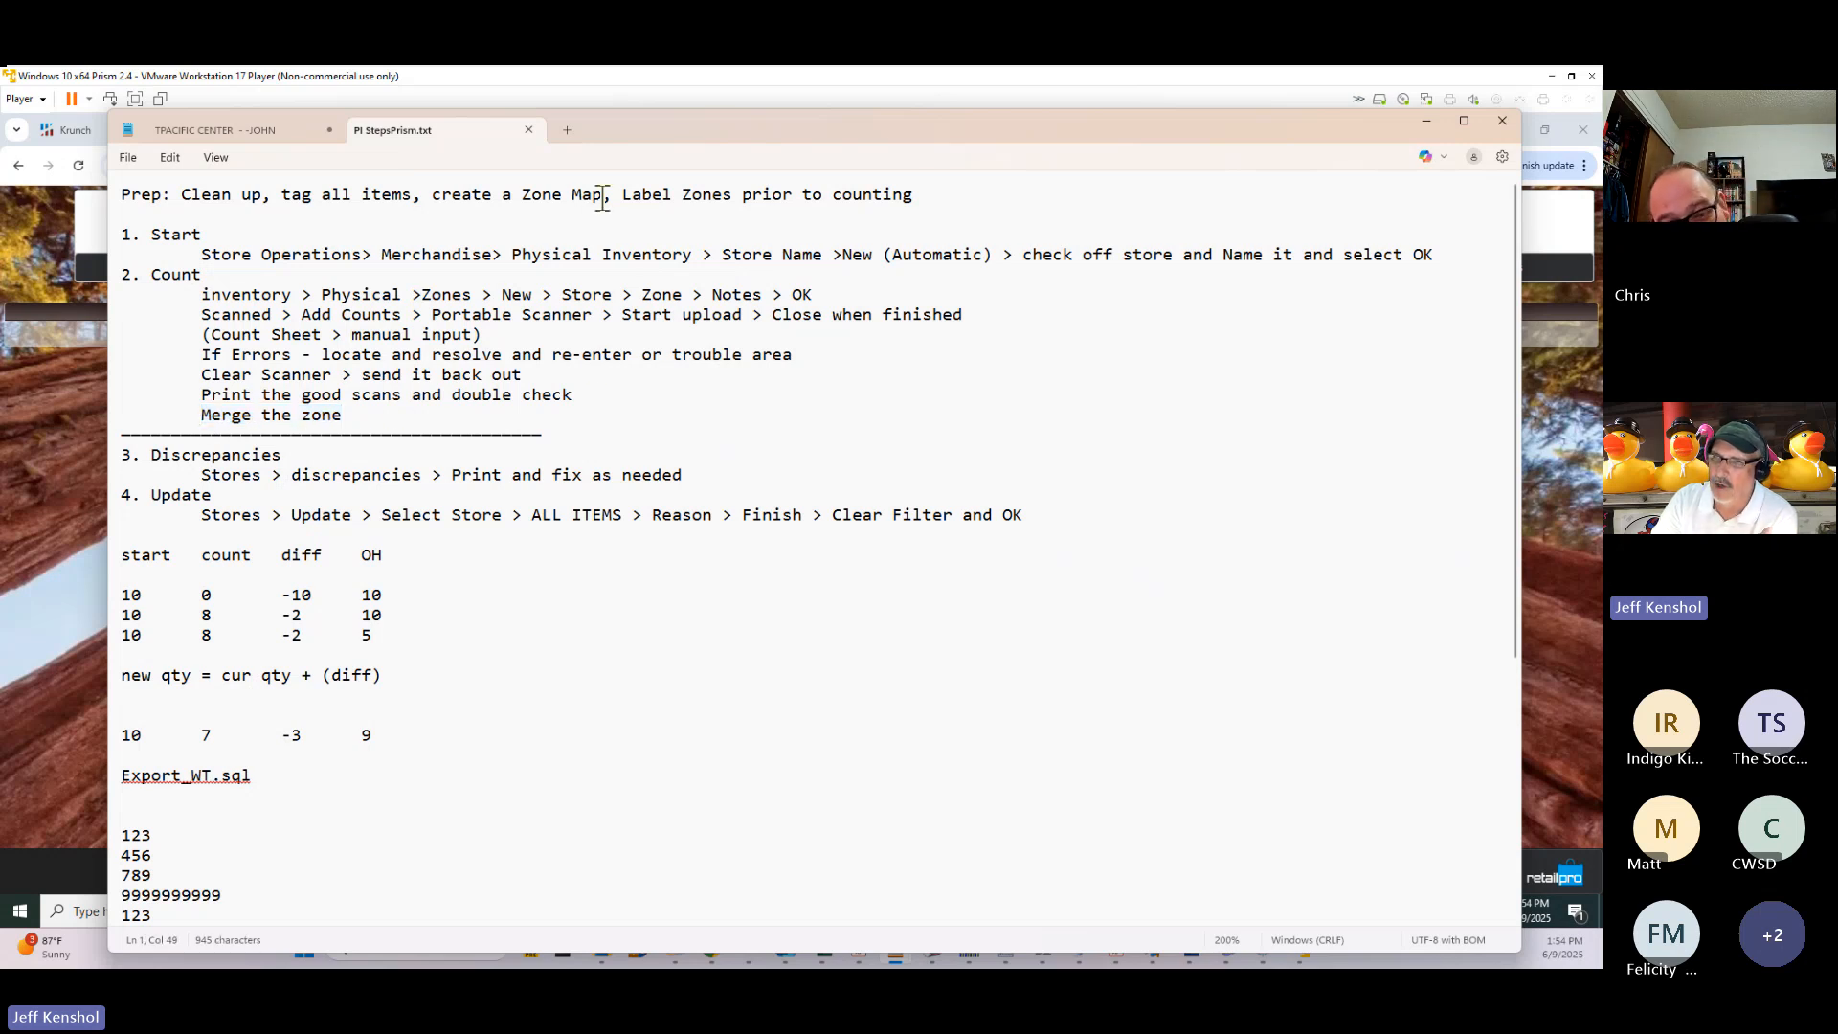
{"action": "left_click_drag", "start_coordinate": [602, 196], "coordinate": [522, 195]}
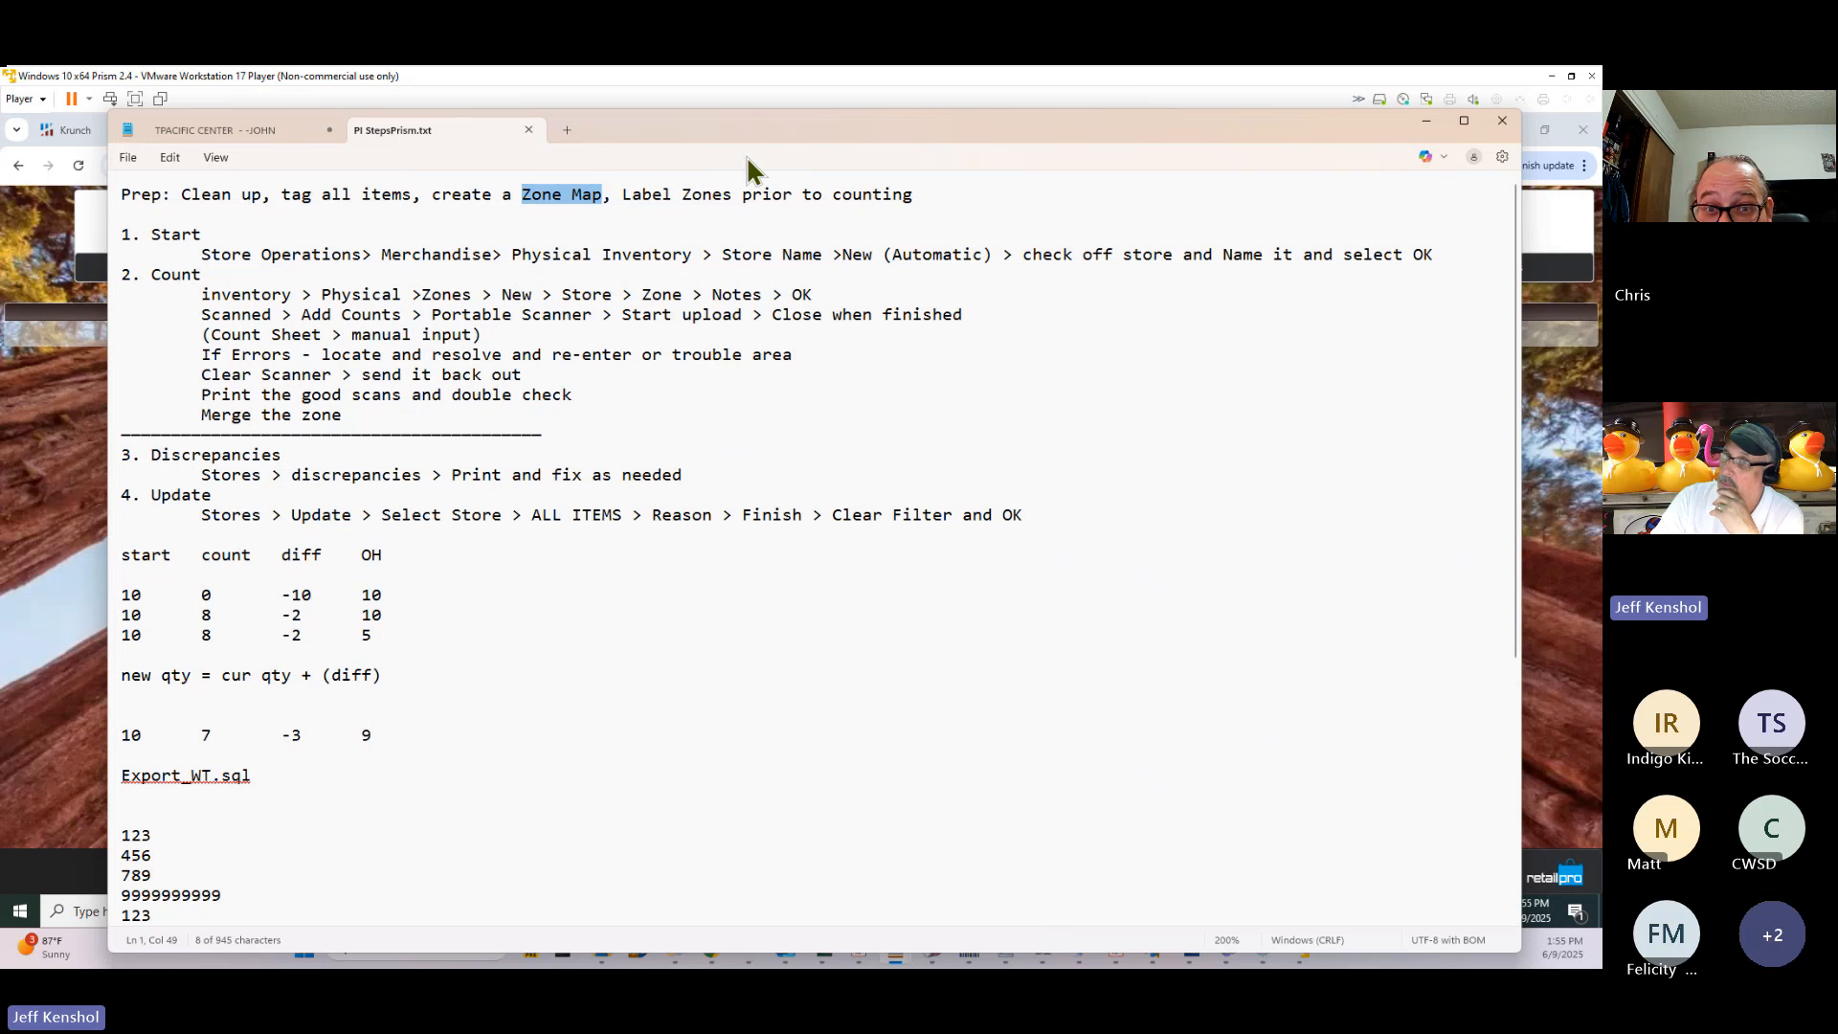
Move the PI StepsPrism.txt notes, Zone1.txt and the Zones folder out of the way to return to Store Operations.
{"action": "left_click", "coordinate": [1425, 123]}
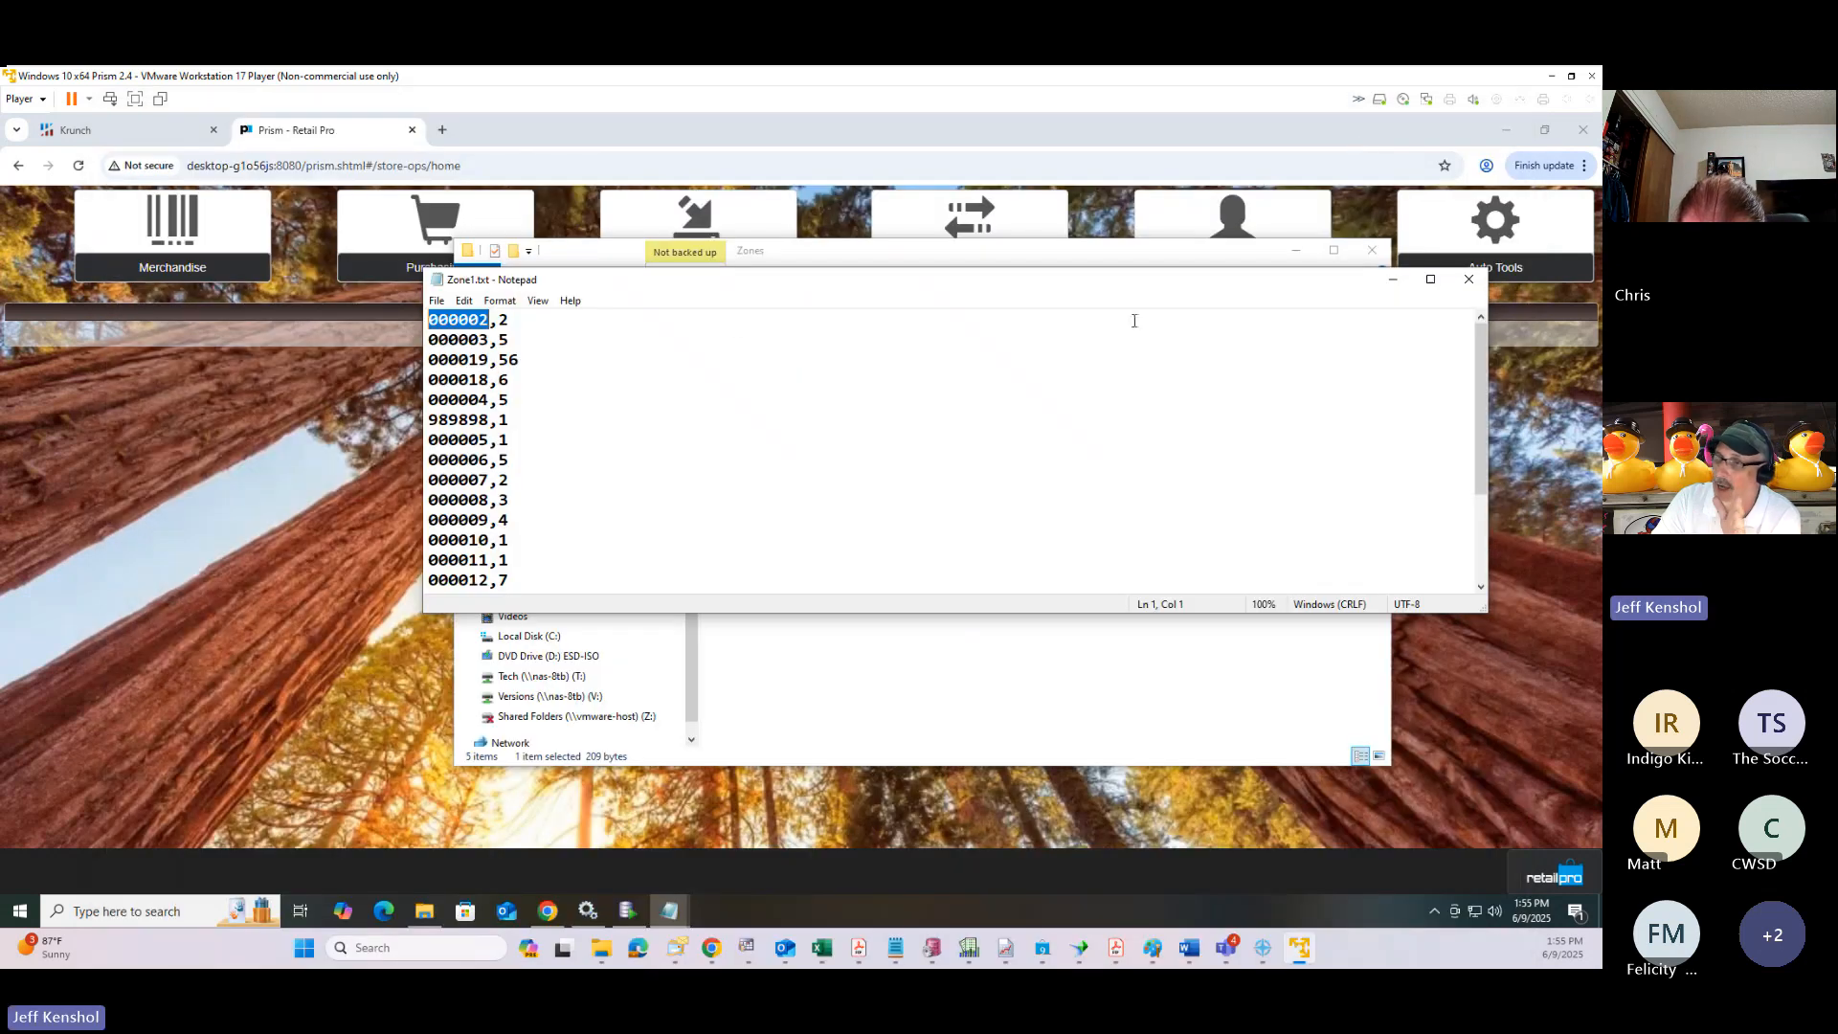
{"action": "left_click", "coordinate": [1393, 278]}
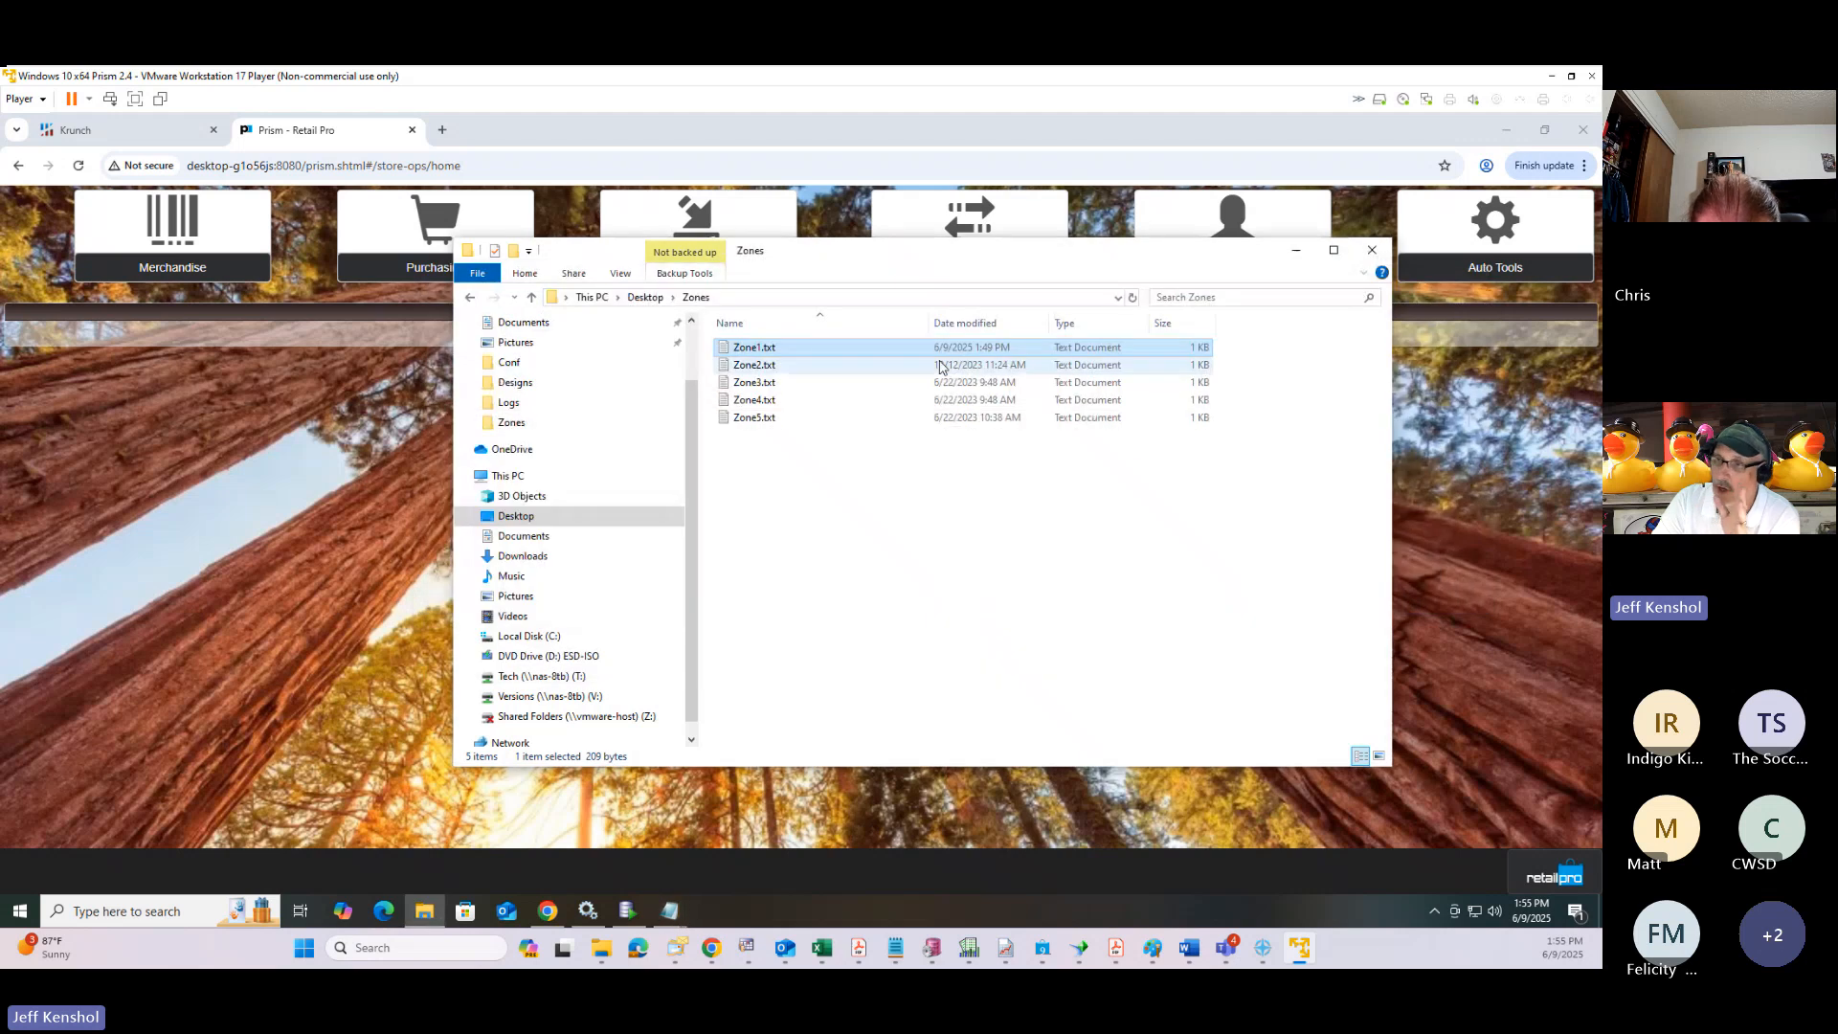
{"action": "left_click", "coordinate": [1295, 249]}
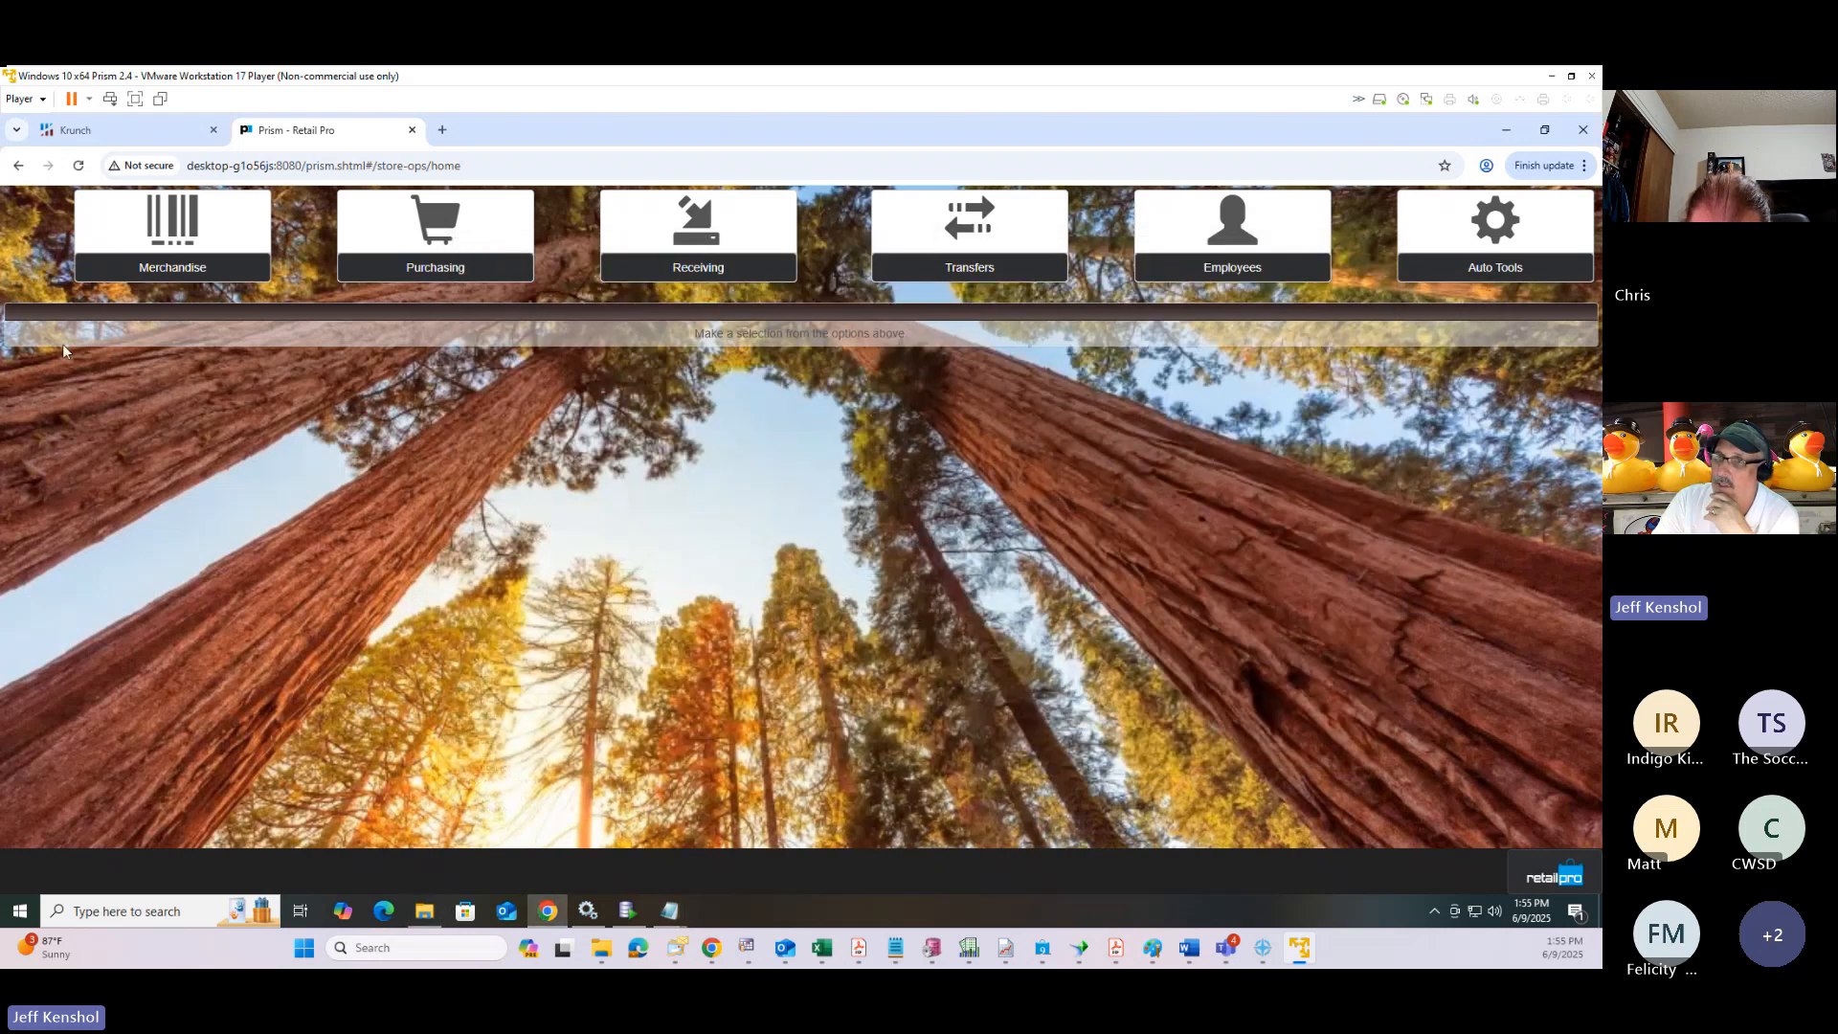
Open the PI sheet of the active HOPE FREMONT physical inventory and show its zones.
{"action": "left_click", "coordinate": [173, 229]}
{"action": "left_click", "coordinate": [502, 395]}
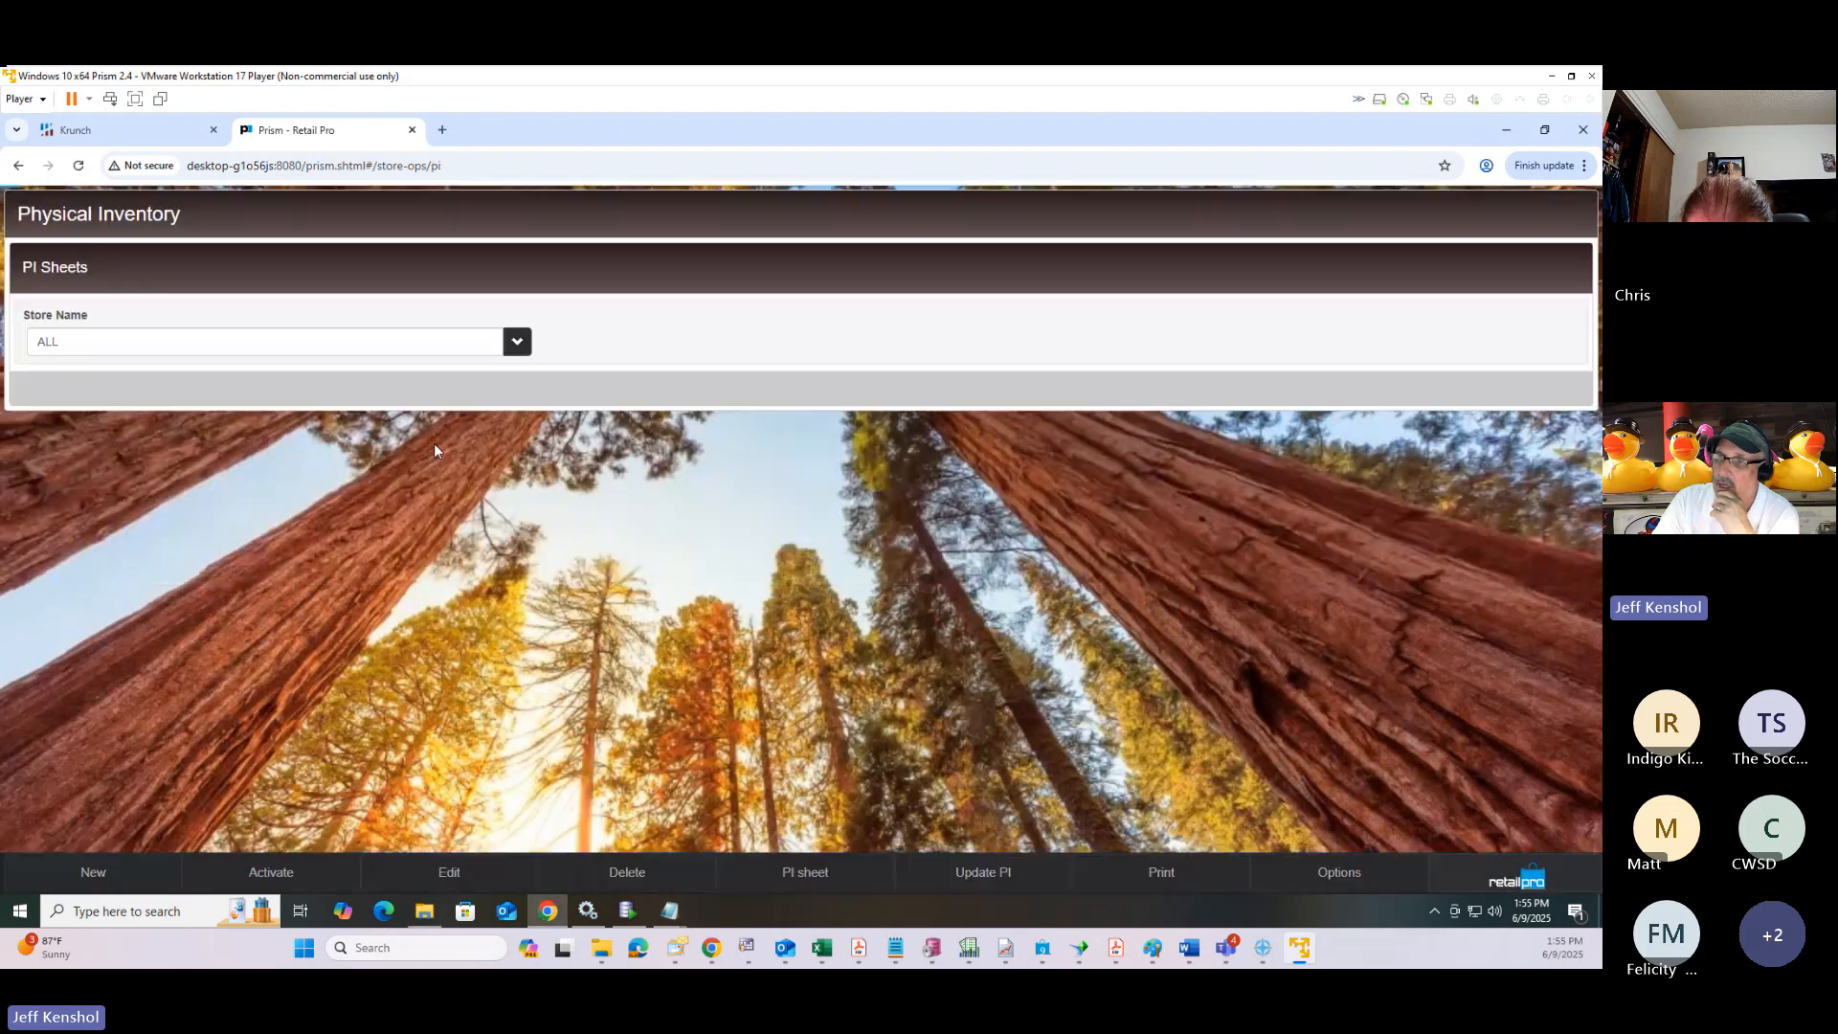
{"action": "left_click", "coordinate": [28, 408]}
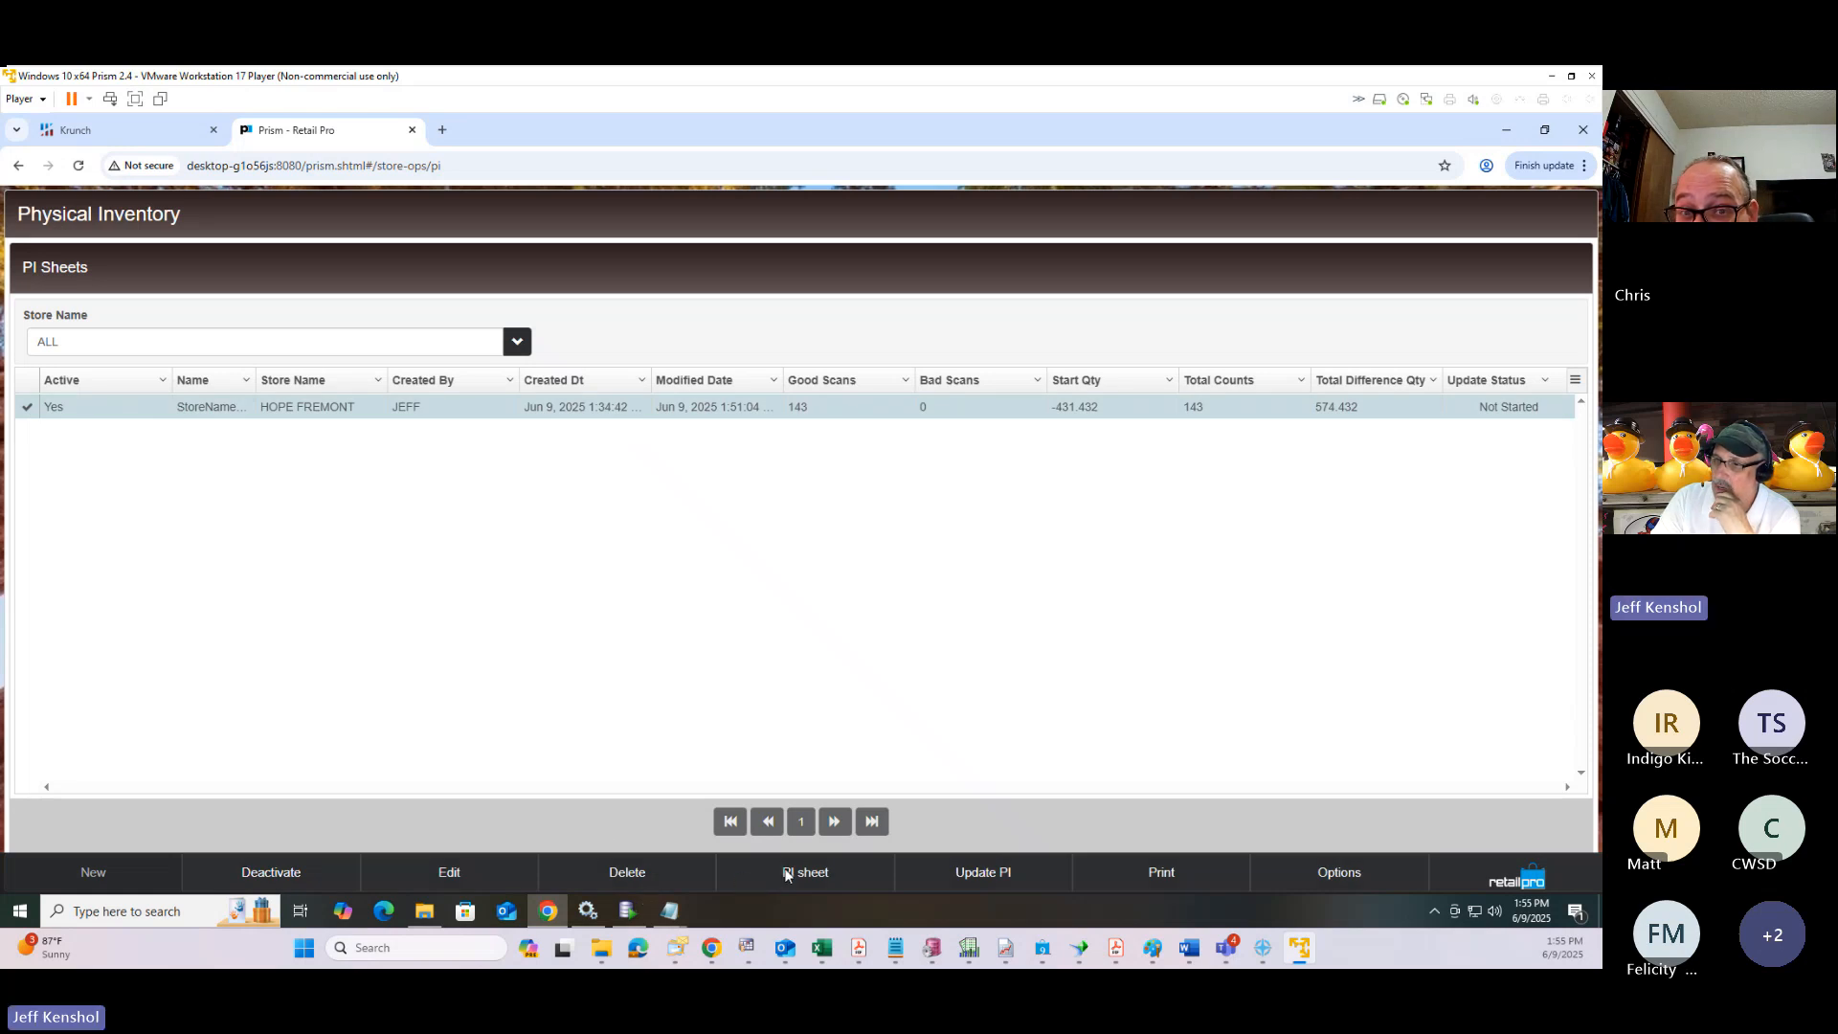
{"action": "left_click", "coordinate": [786, 872]}
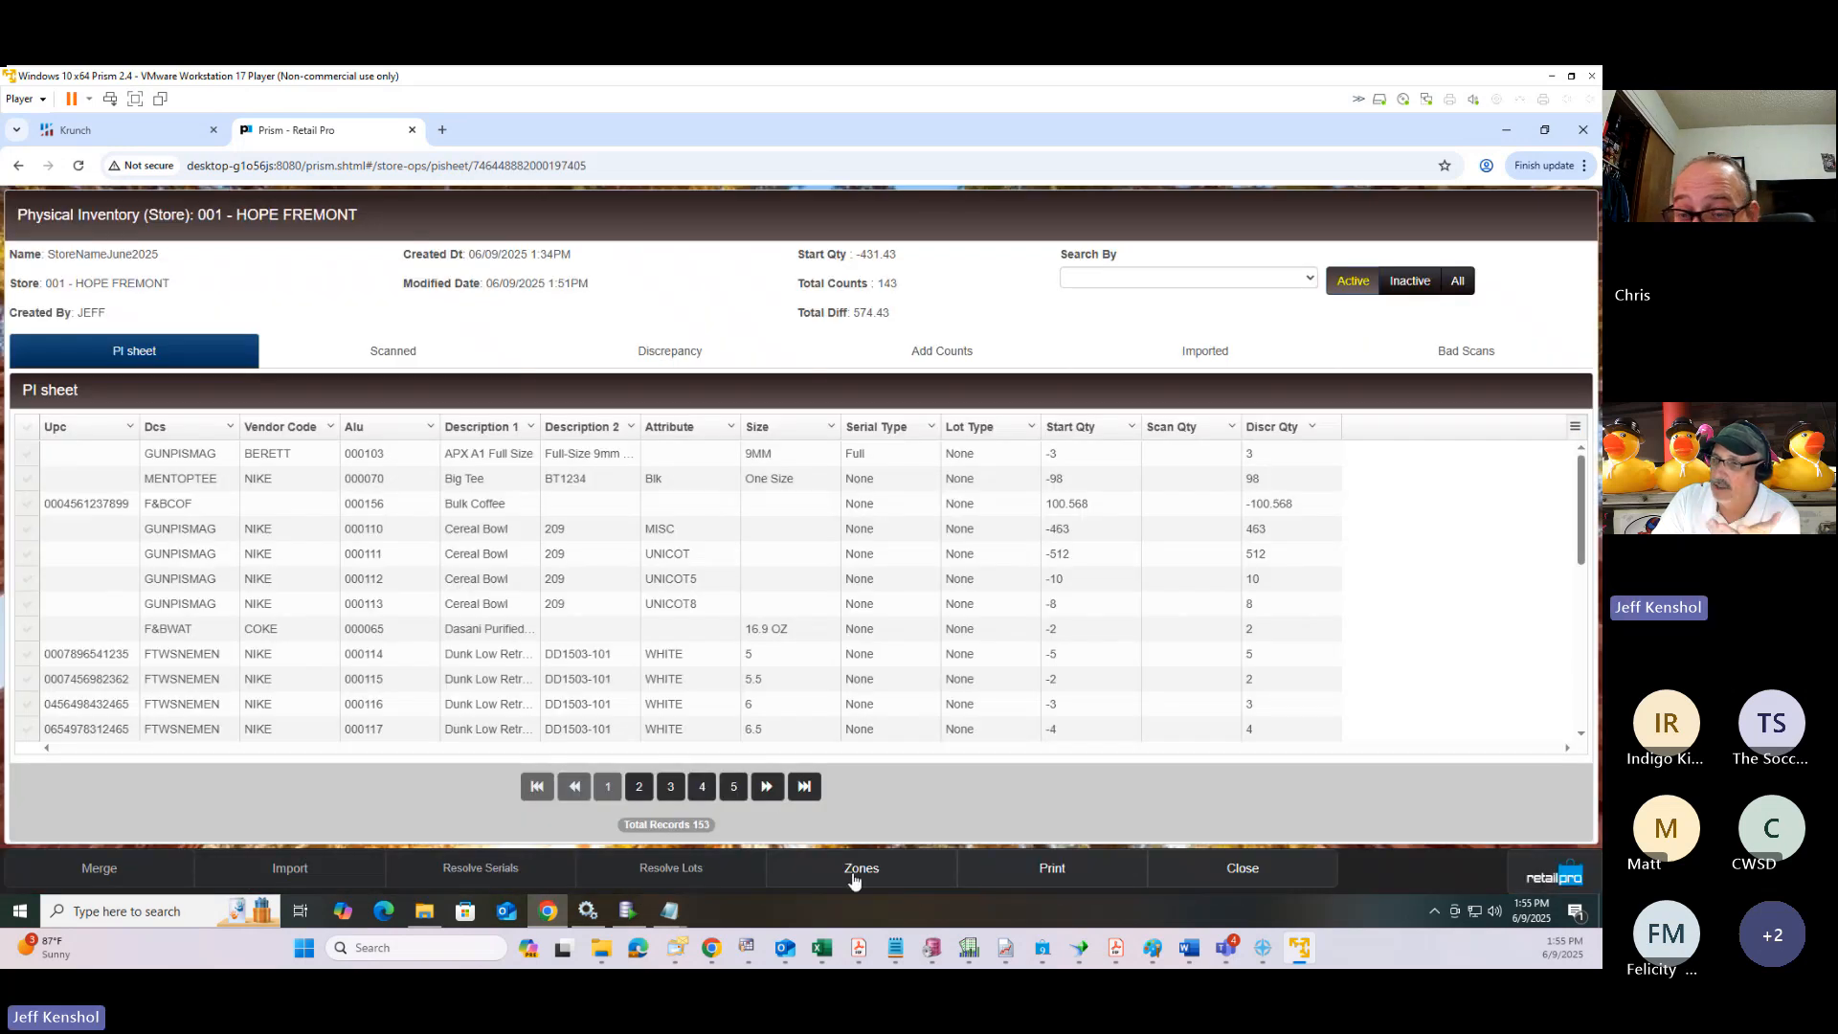
{"action": "left_click", "coordinate": [855, 877]}
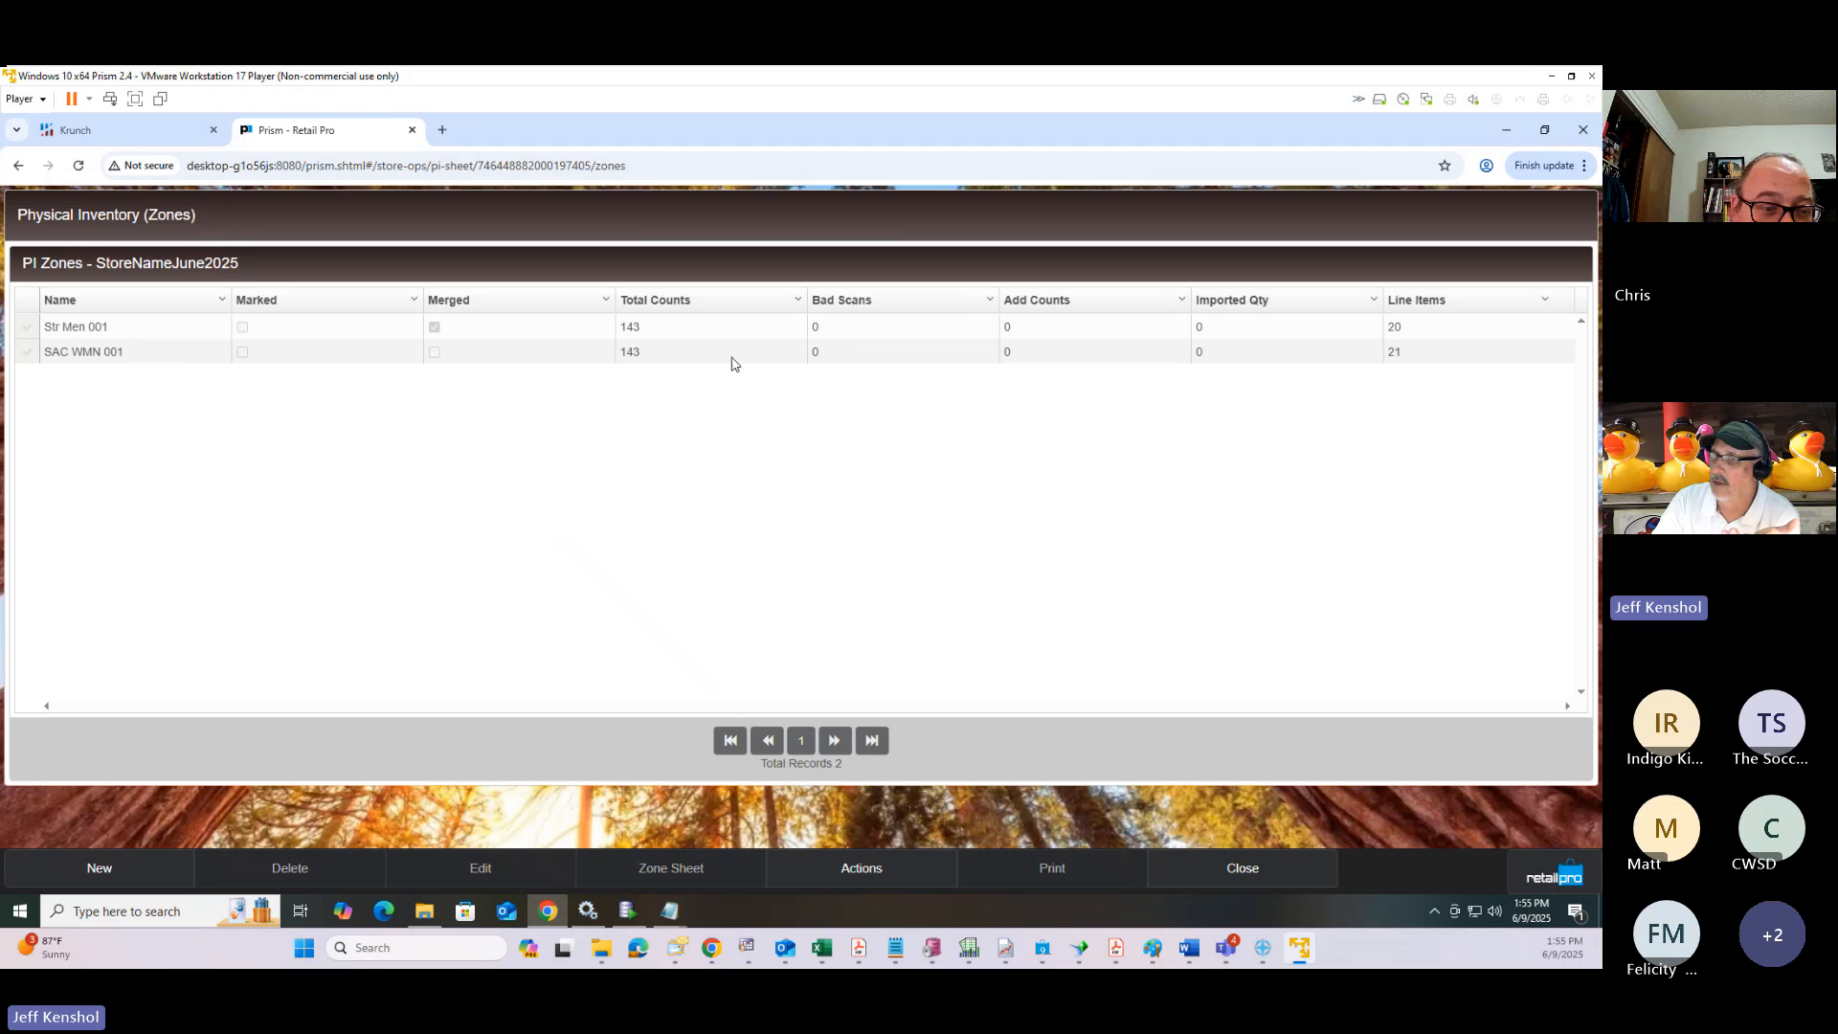
Check the line item count of zone SAC WMN 001, view its zone sheet and return to the zone list.
{"action": "double_click", "coordinate": [1387, 356]}
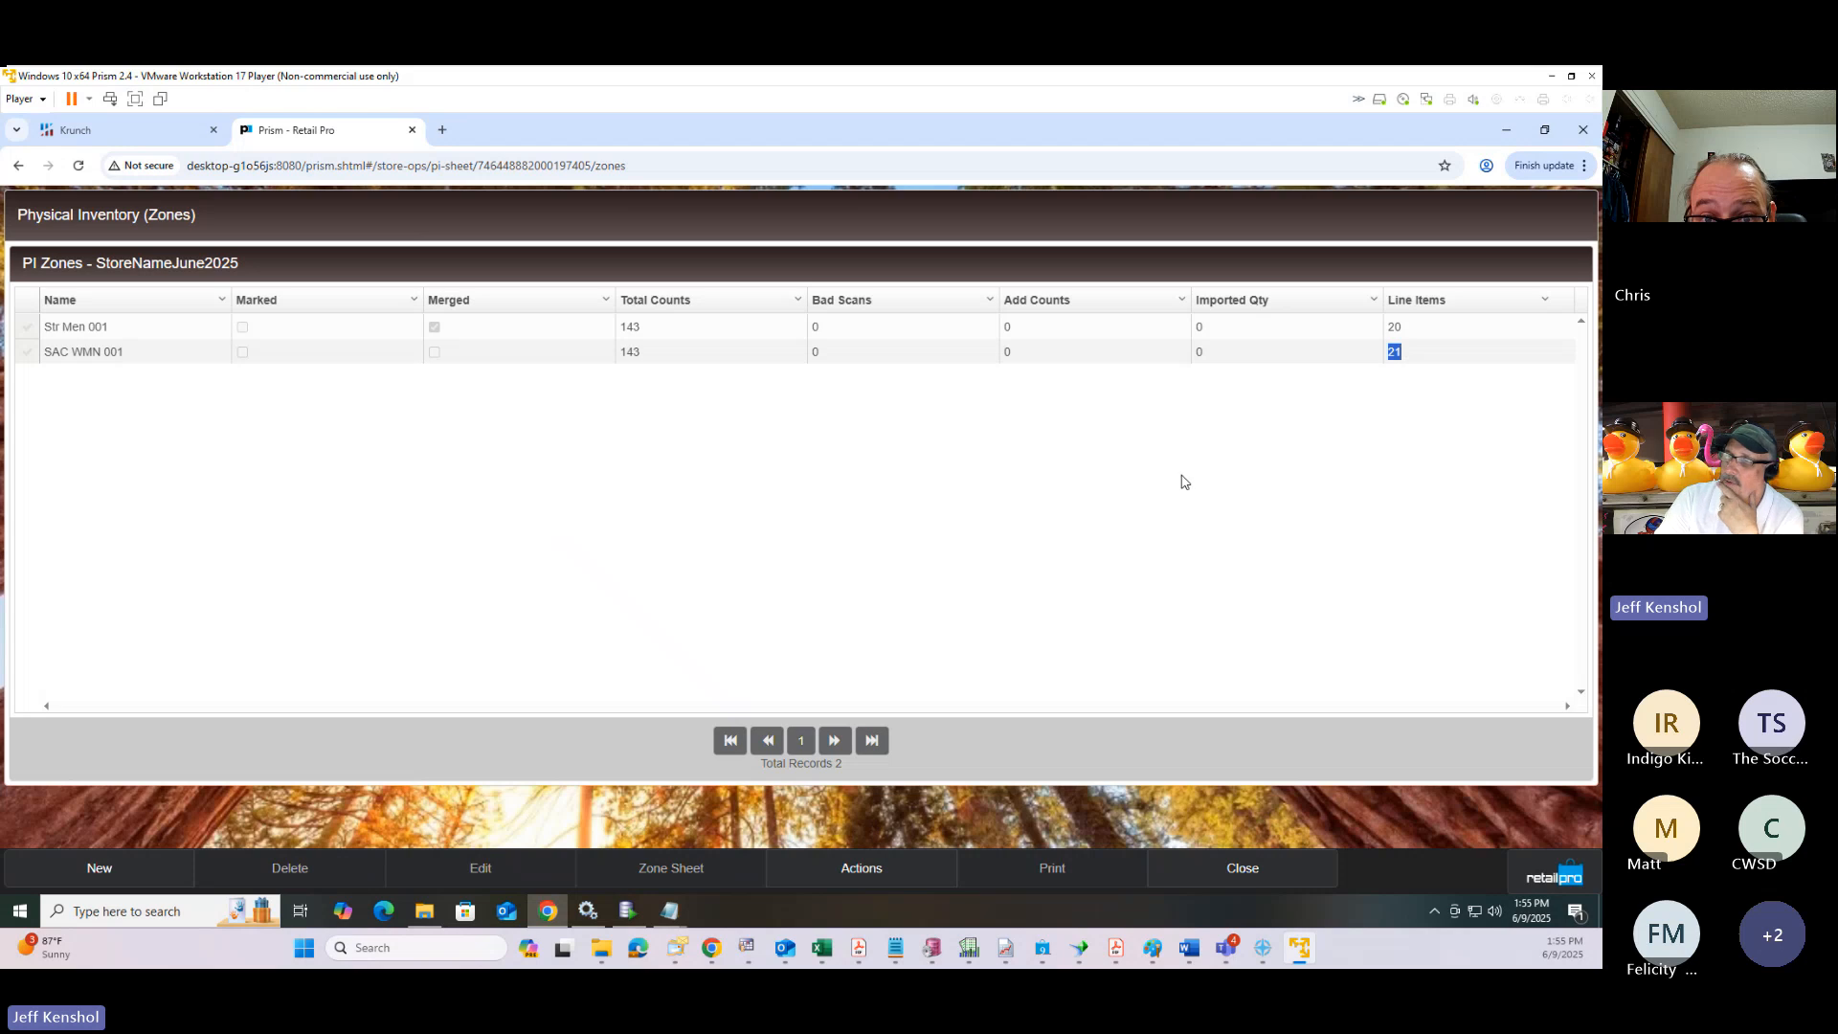
{"action": "left_click", "coordinate": [23, 360]}
{"action": "left_click", "coordinate": [668, 876]}
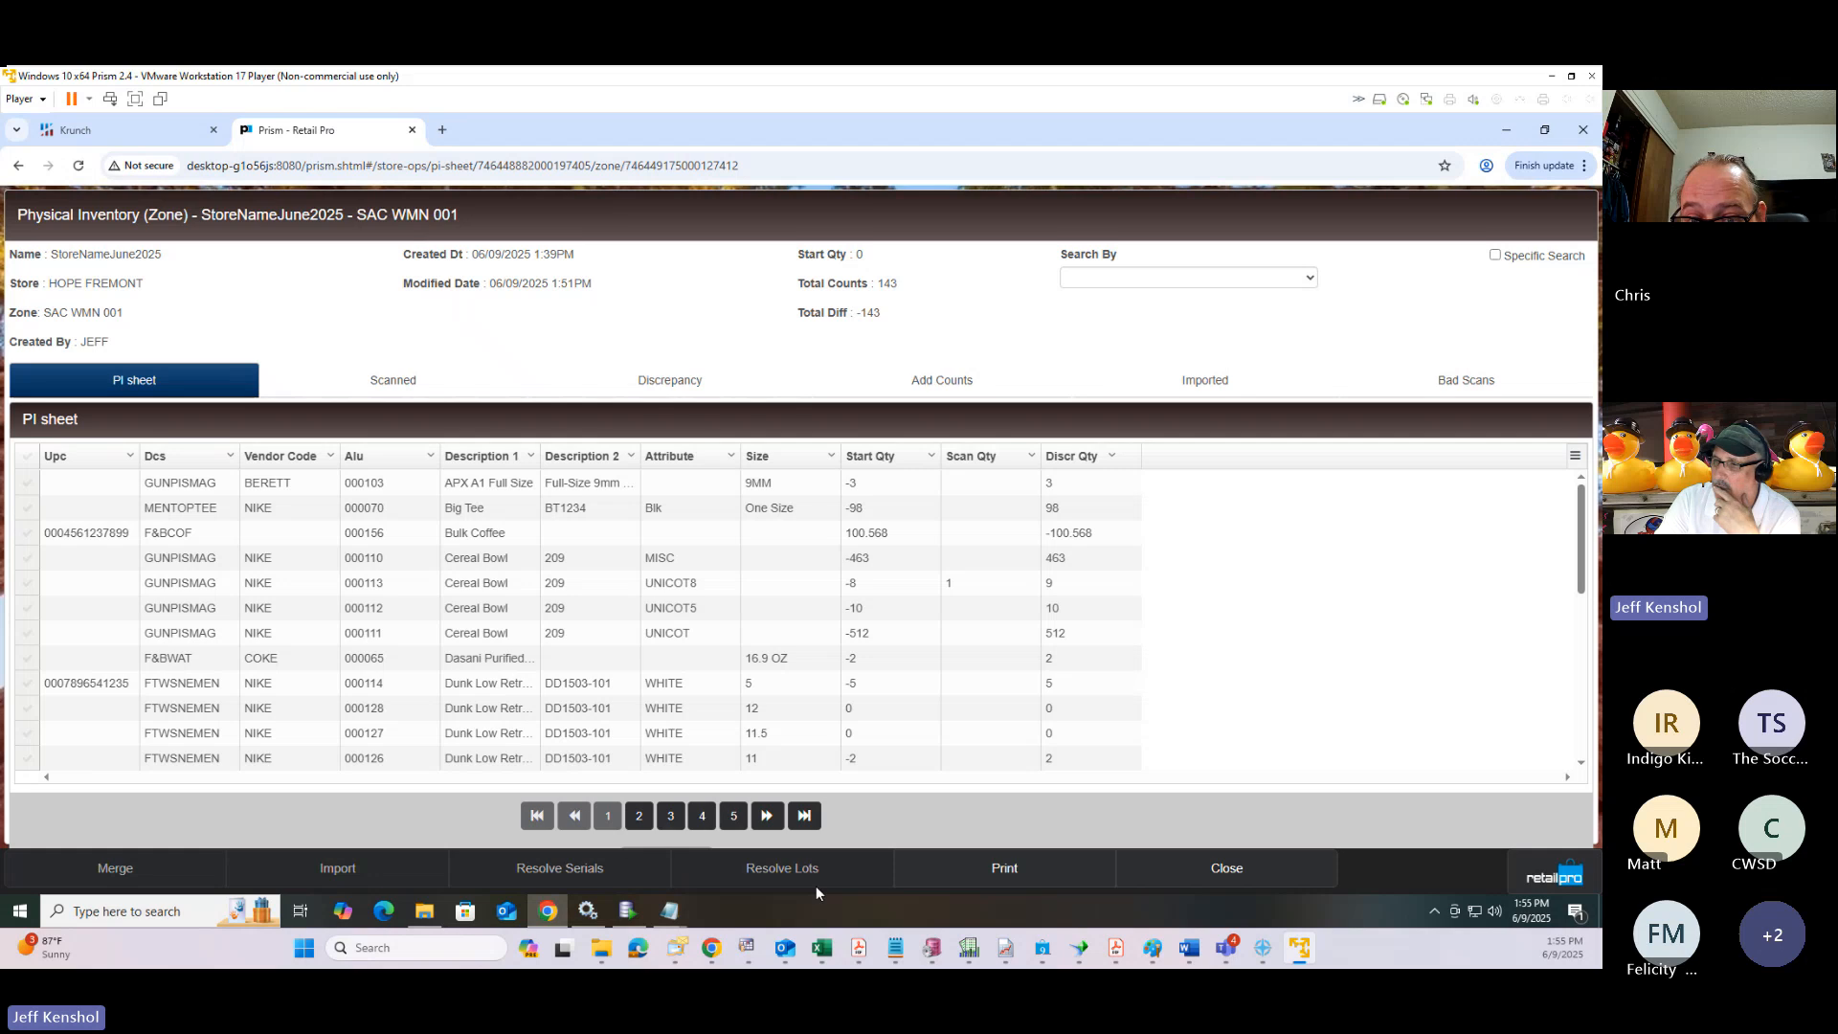
{"action": "left_click", "coordinate": [1233, 875]}
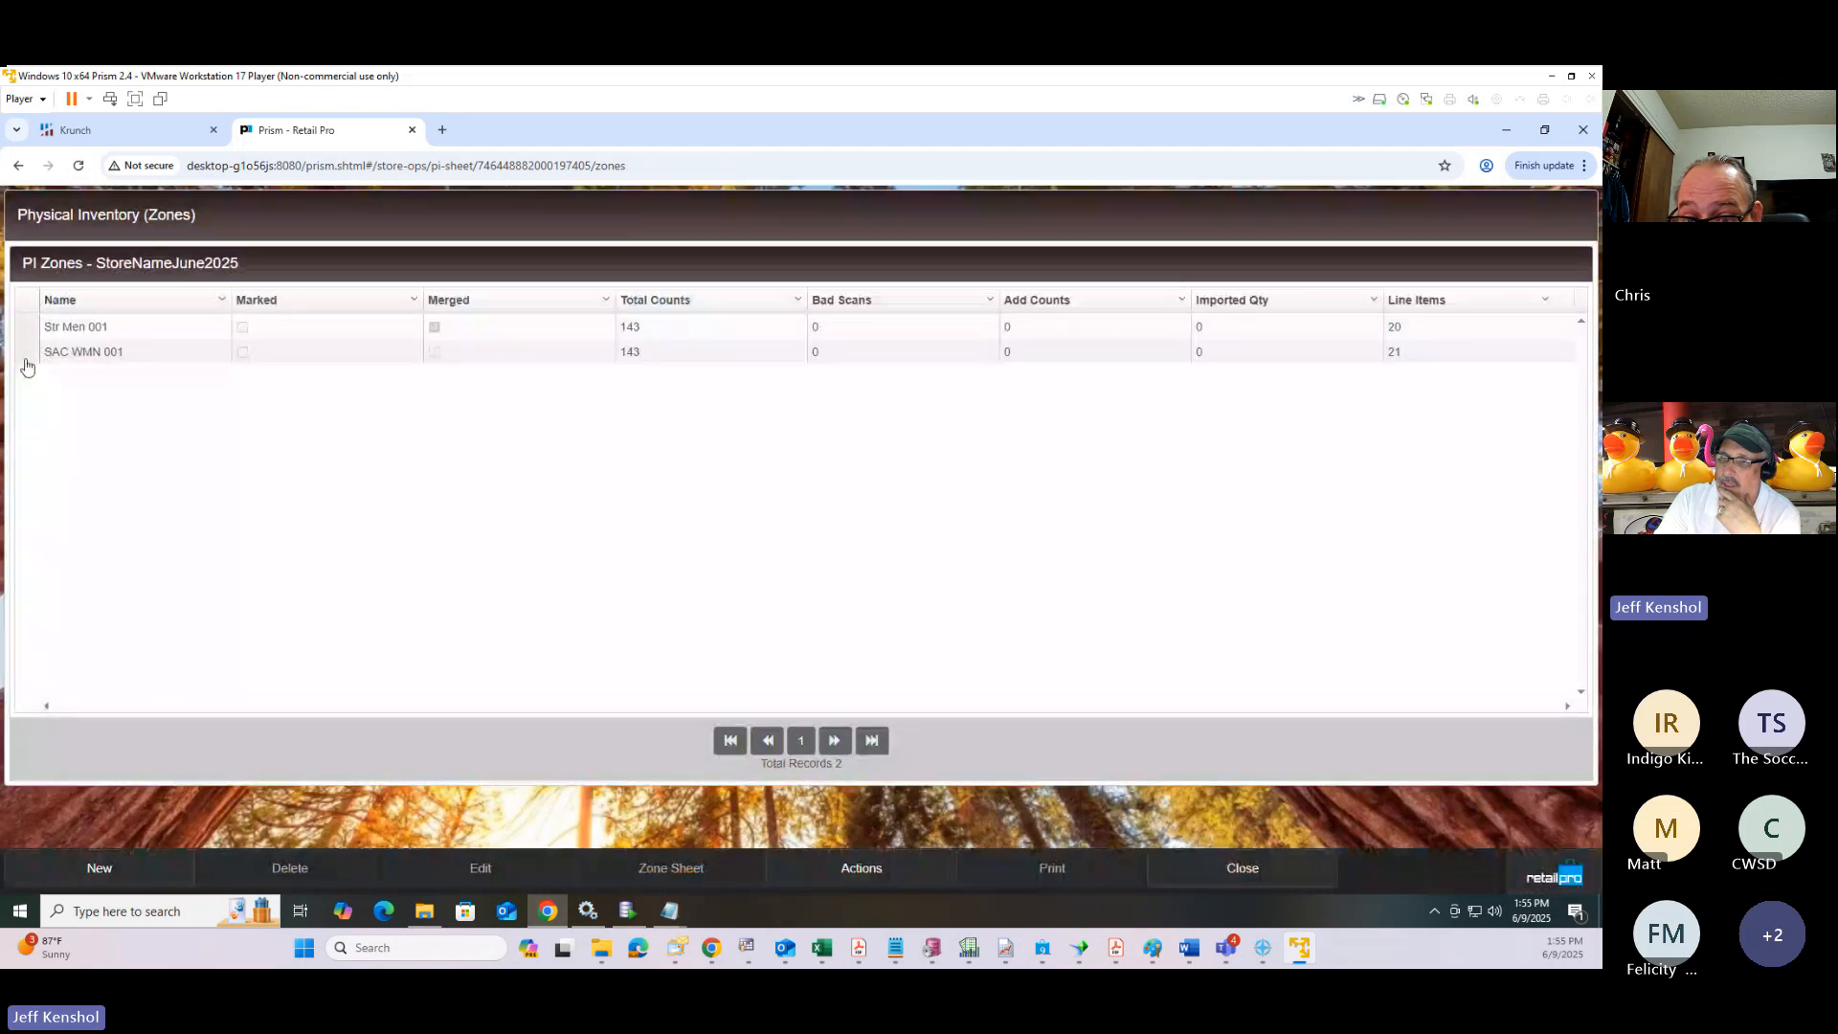
Mark zone SAC WMN 001 and merge the marked zone into the physical inventory.
{"action": "left_click", "coordinate": [27, 361]}
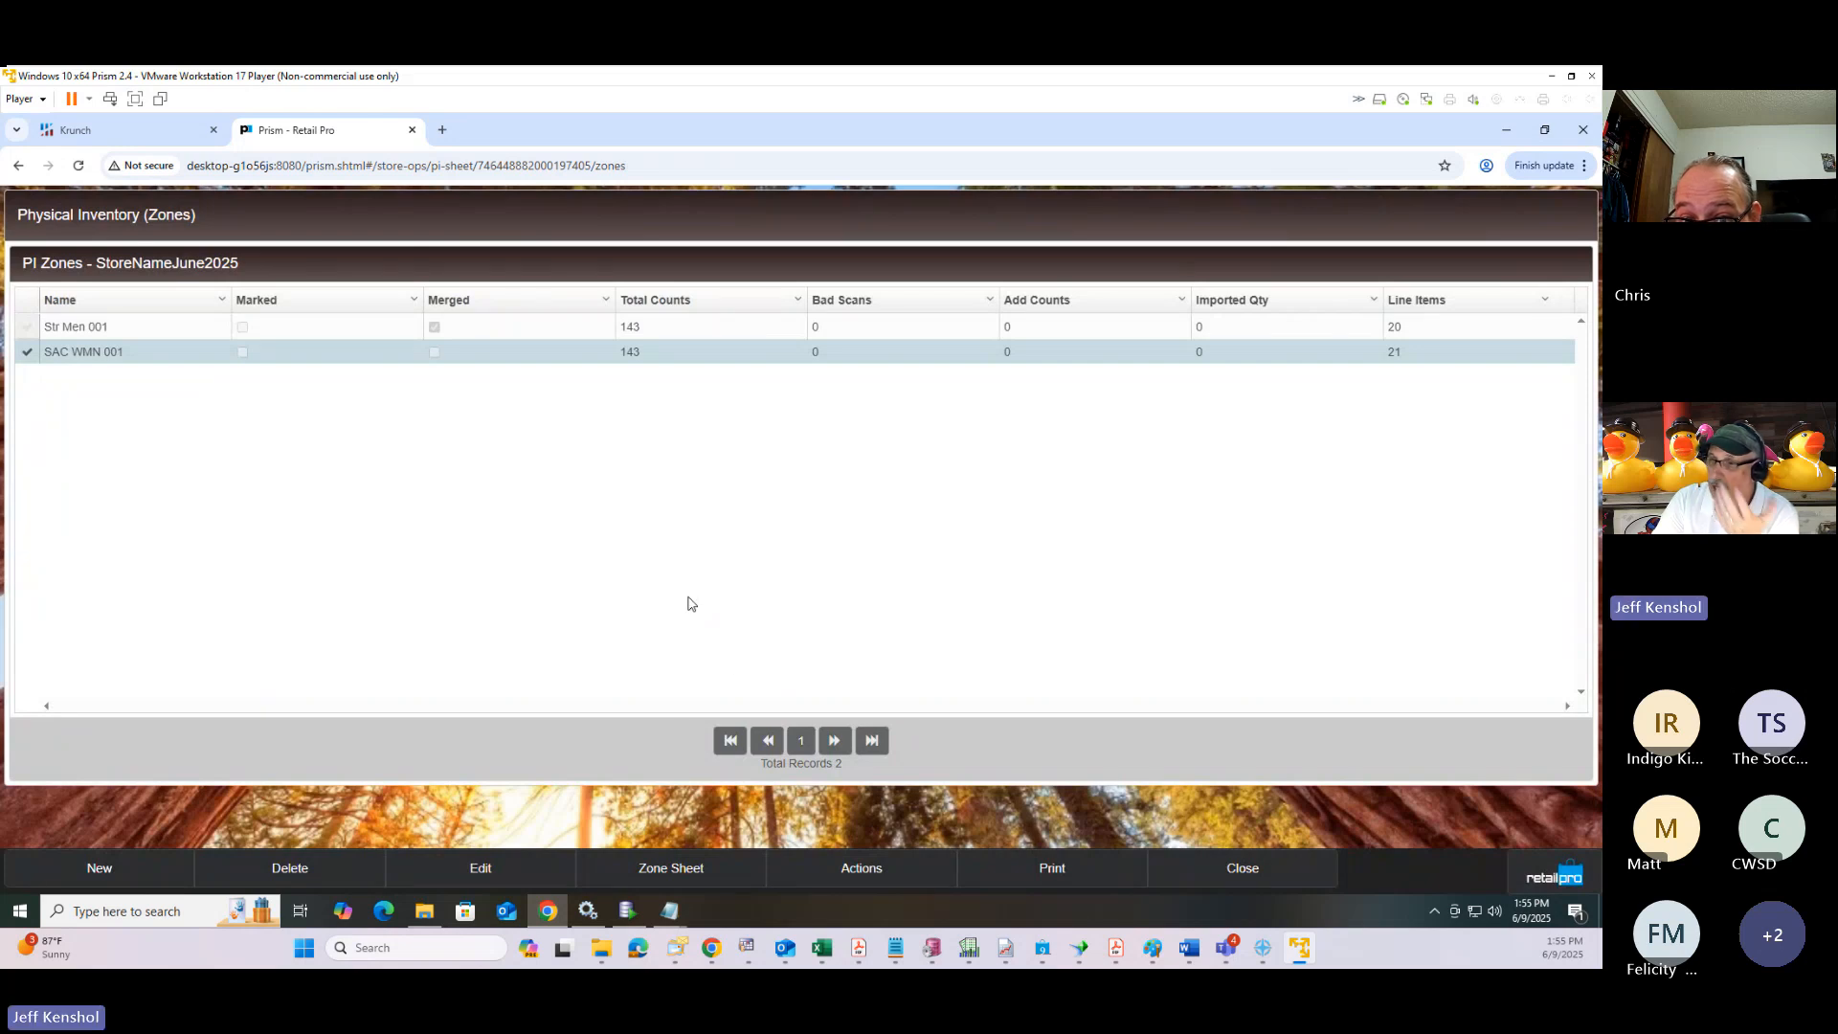
{"action": "left_click", "coordinate": [900, 876]}
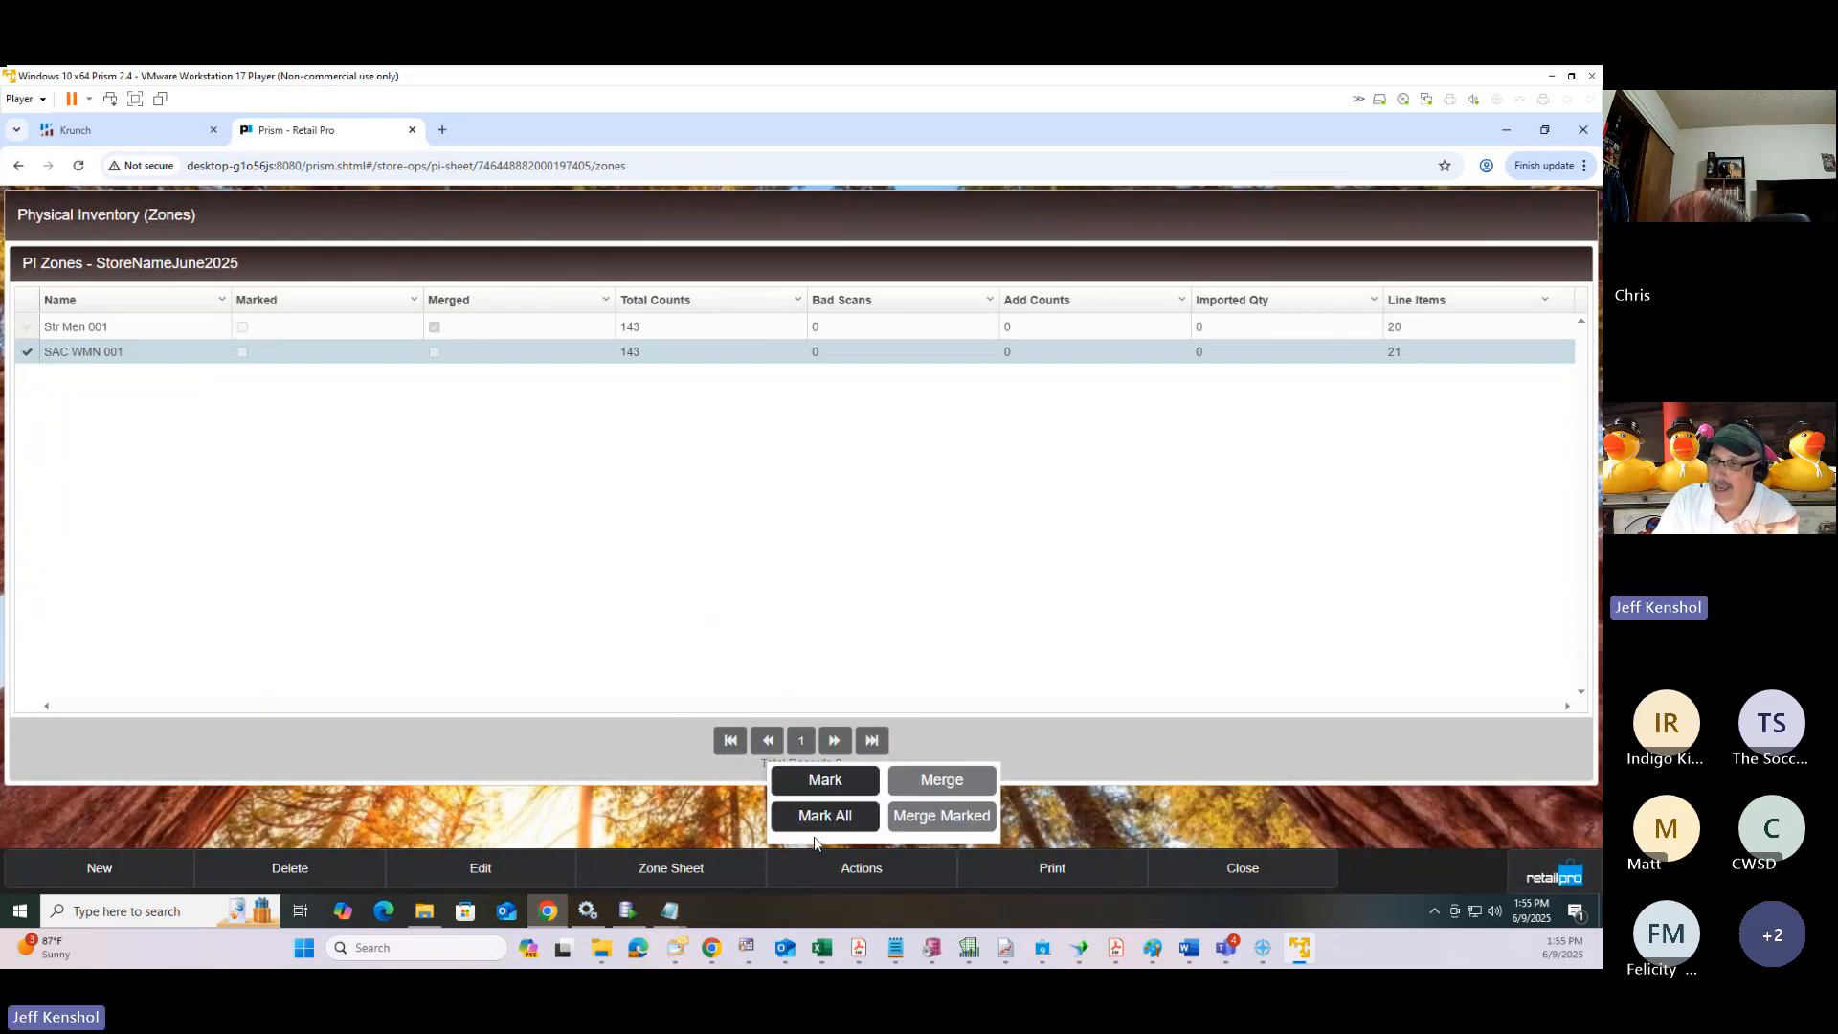
{"action": "left_click", "coordinate": [818, 783]}
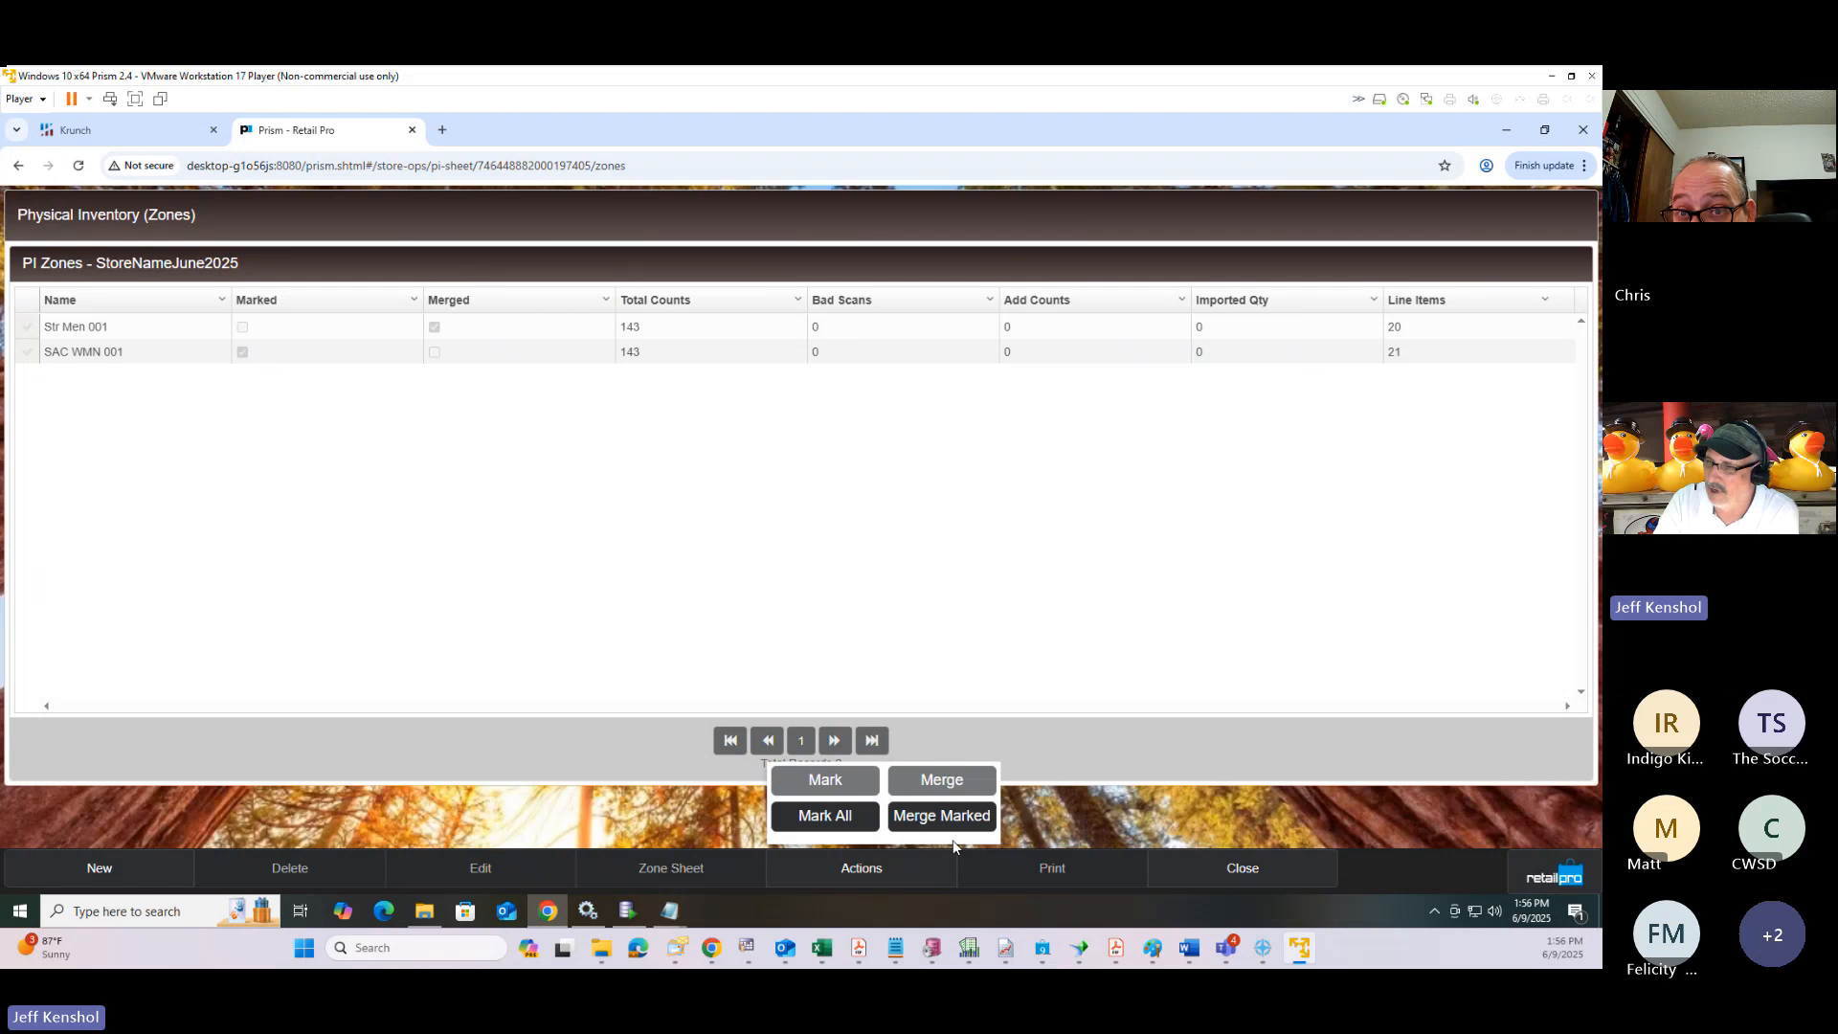
{"action": "left_click", "coordinate": [942, 817]}
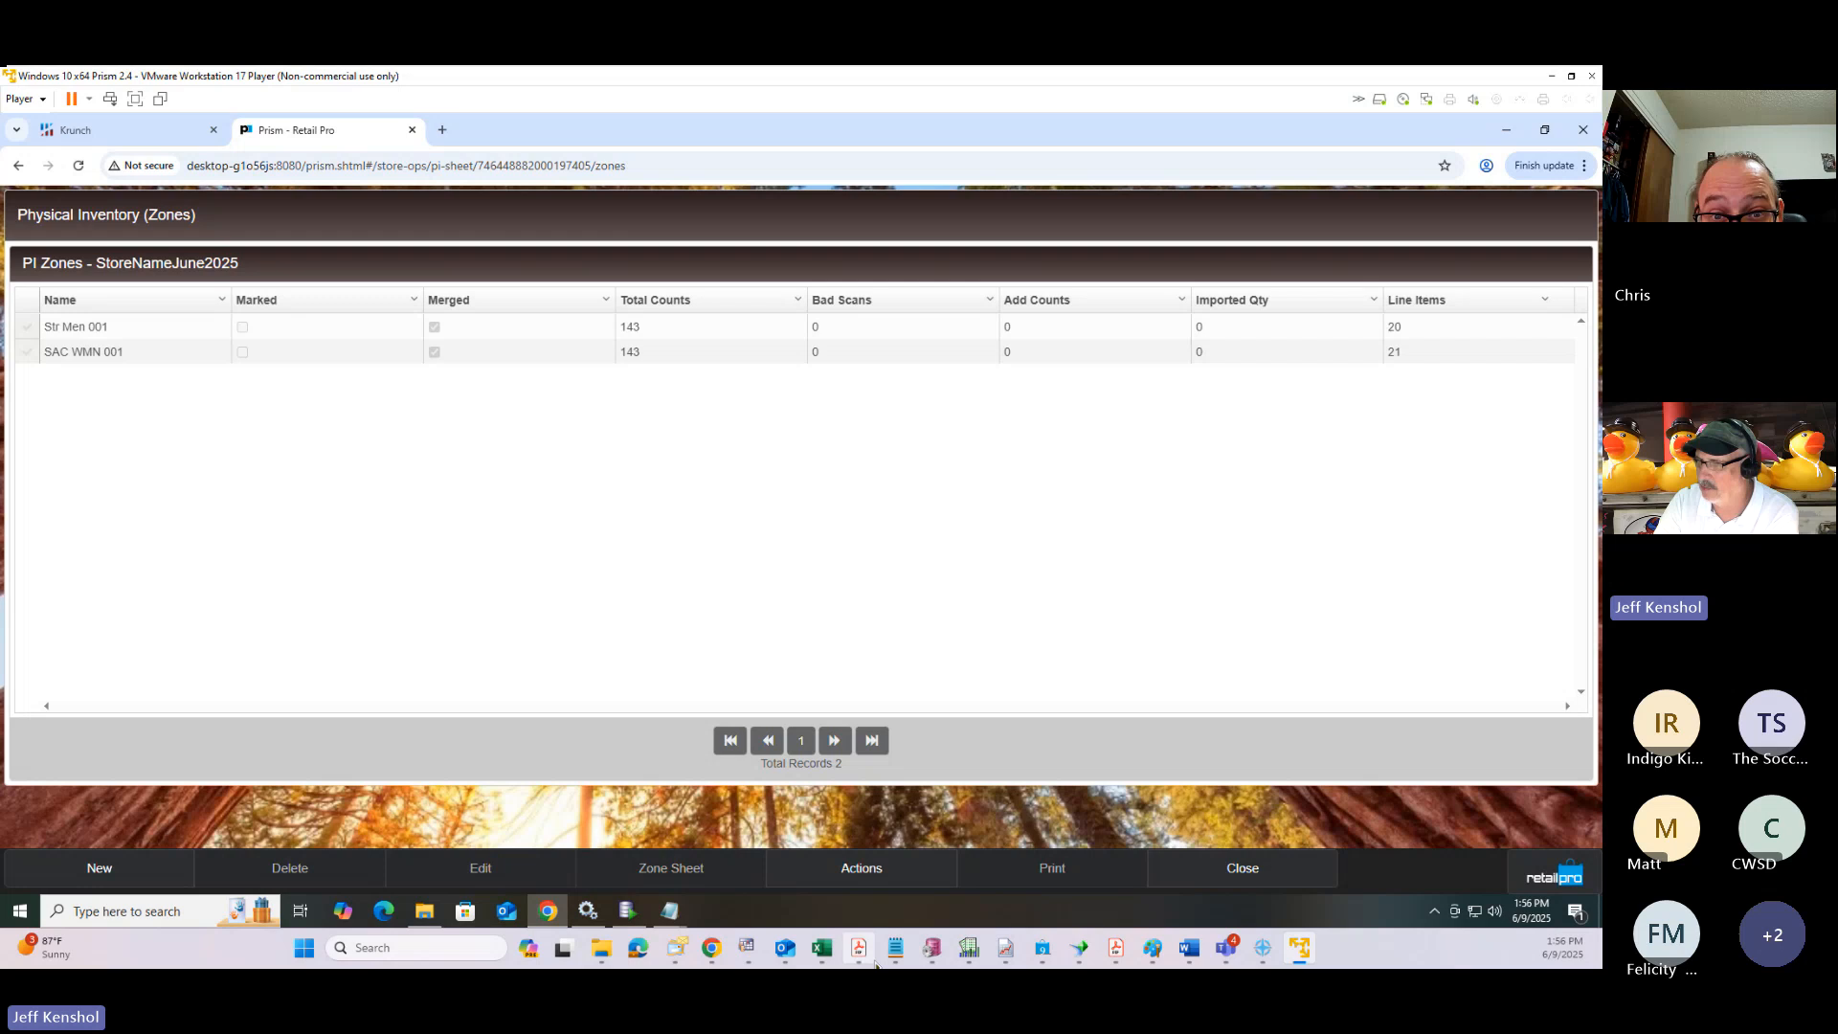
Bring back the PI StepsPrism.txt notes and highlight the divider line between the Count and Discrepancies sections.
{"action": "mouse_move", "coordinate": [906, 960]}
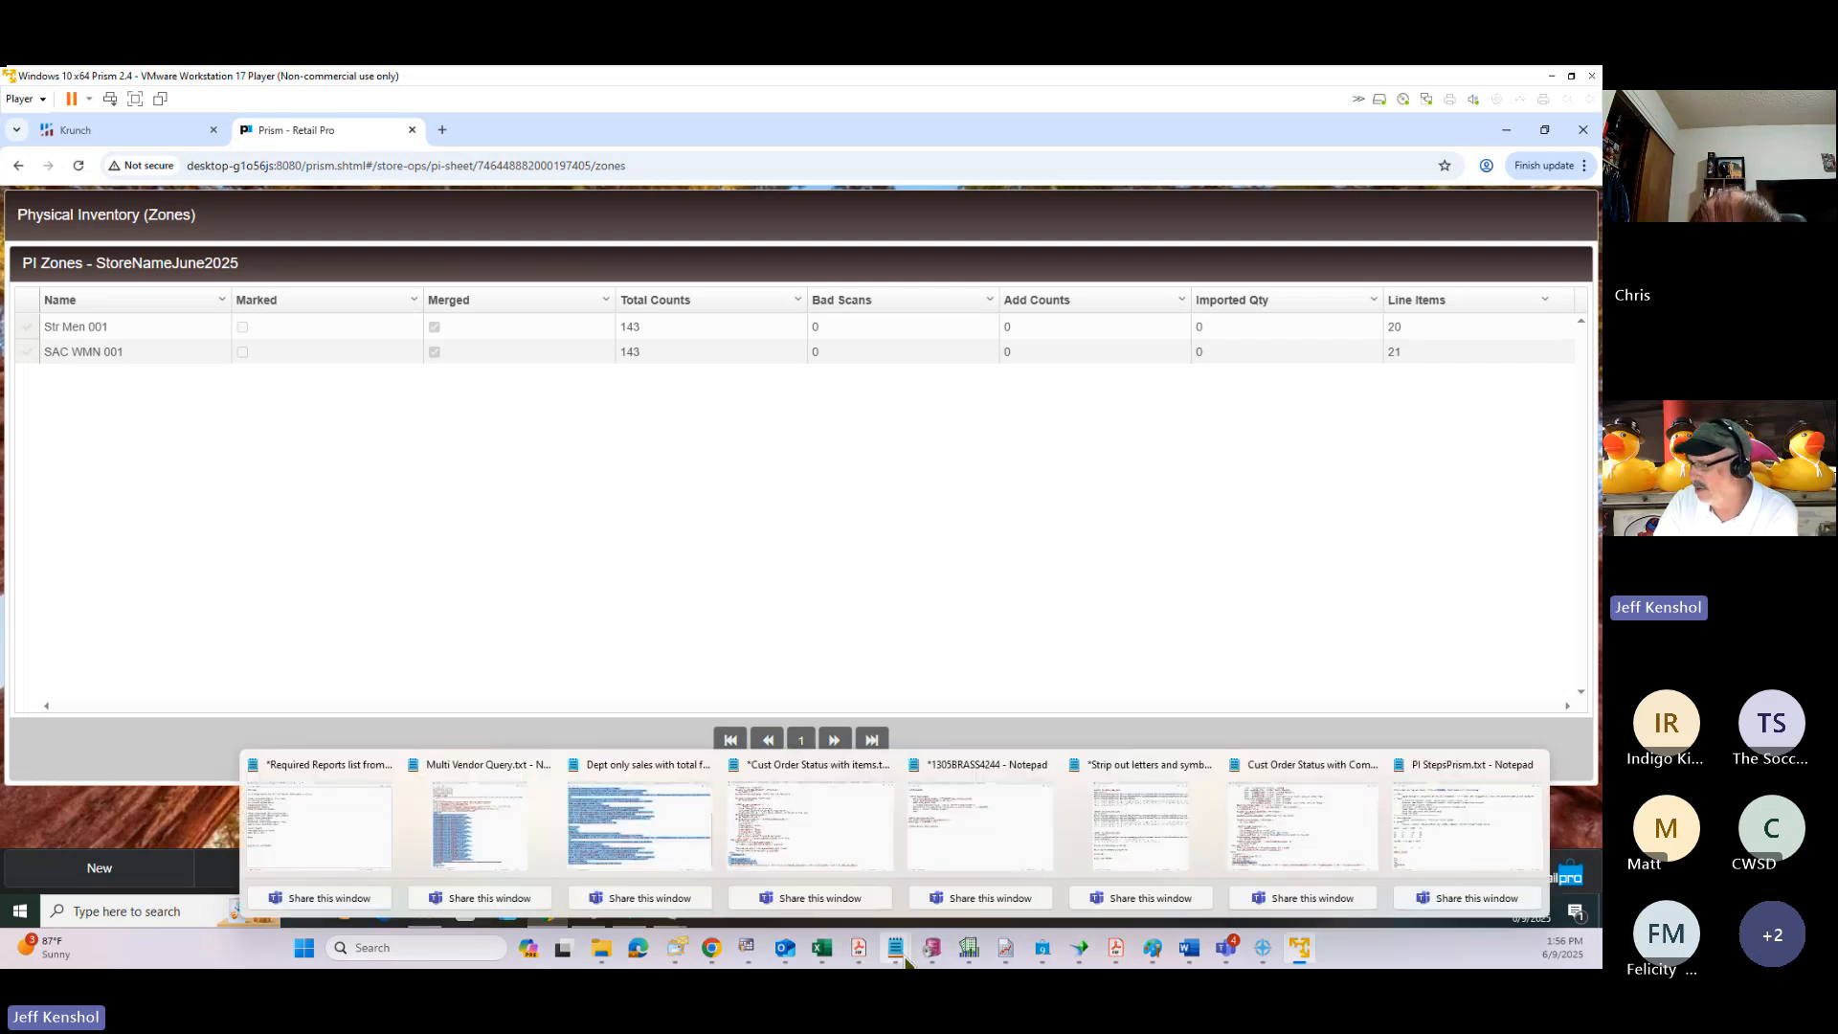
{"action": "left_click", "coordinate": [1452, 838]}
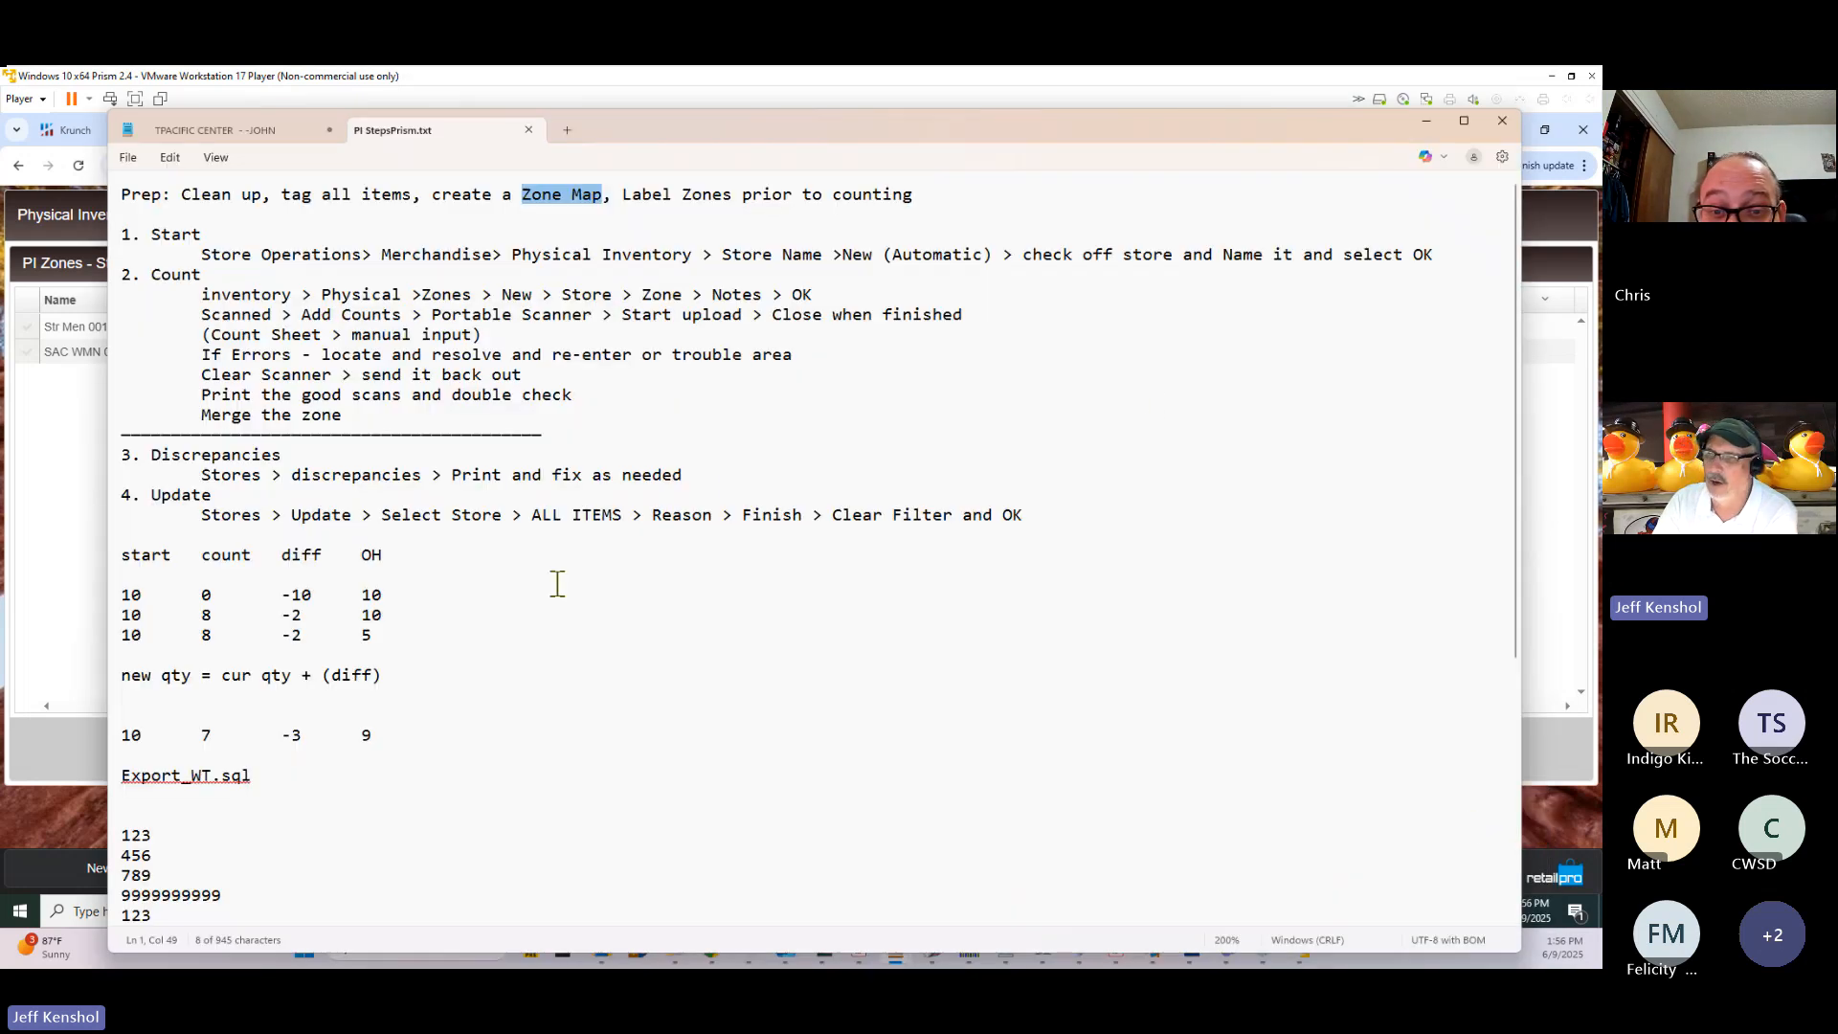
{"action": "left_click_drag", "start_coordinate": [549, 436], "coordinate": [105, 451]}
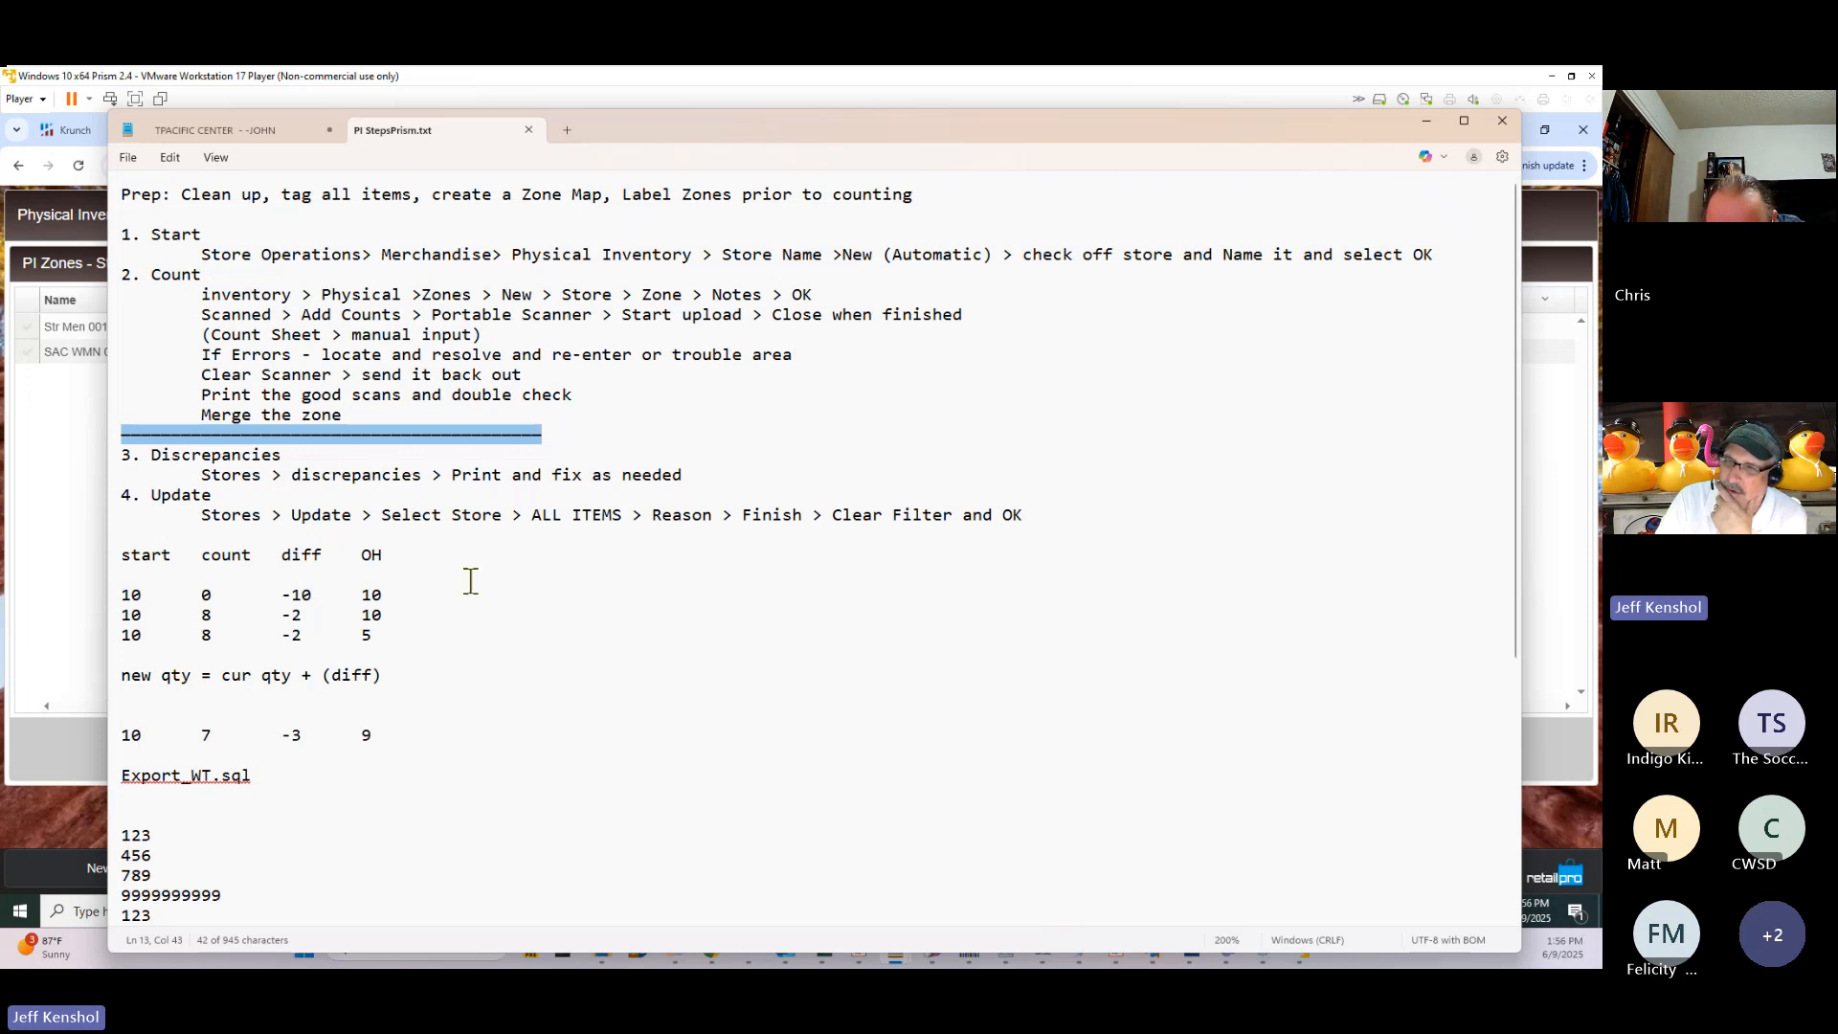
Examine the first example row in the notes, highlighting its start quantity, count and difference in turn.
{"action": "left_click_drag", "start_coordinate": [433, 591], "coordinate": [122, 593]}
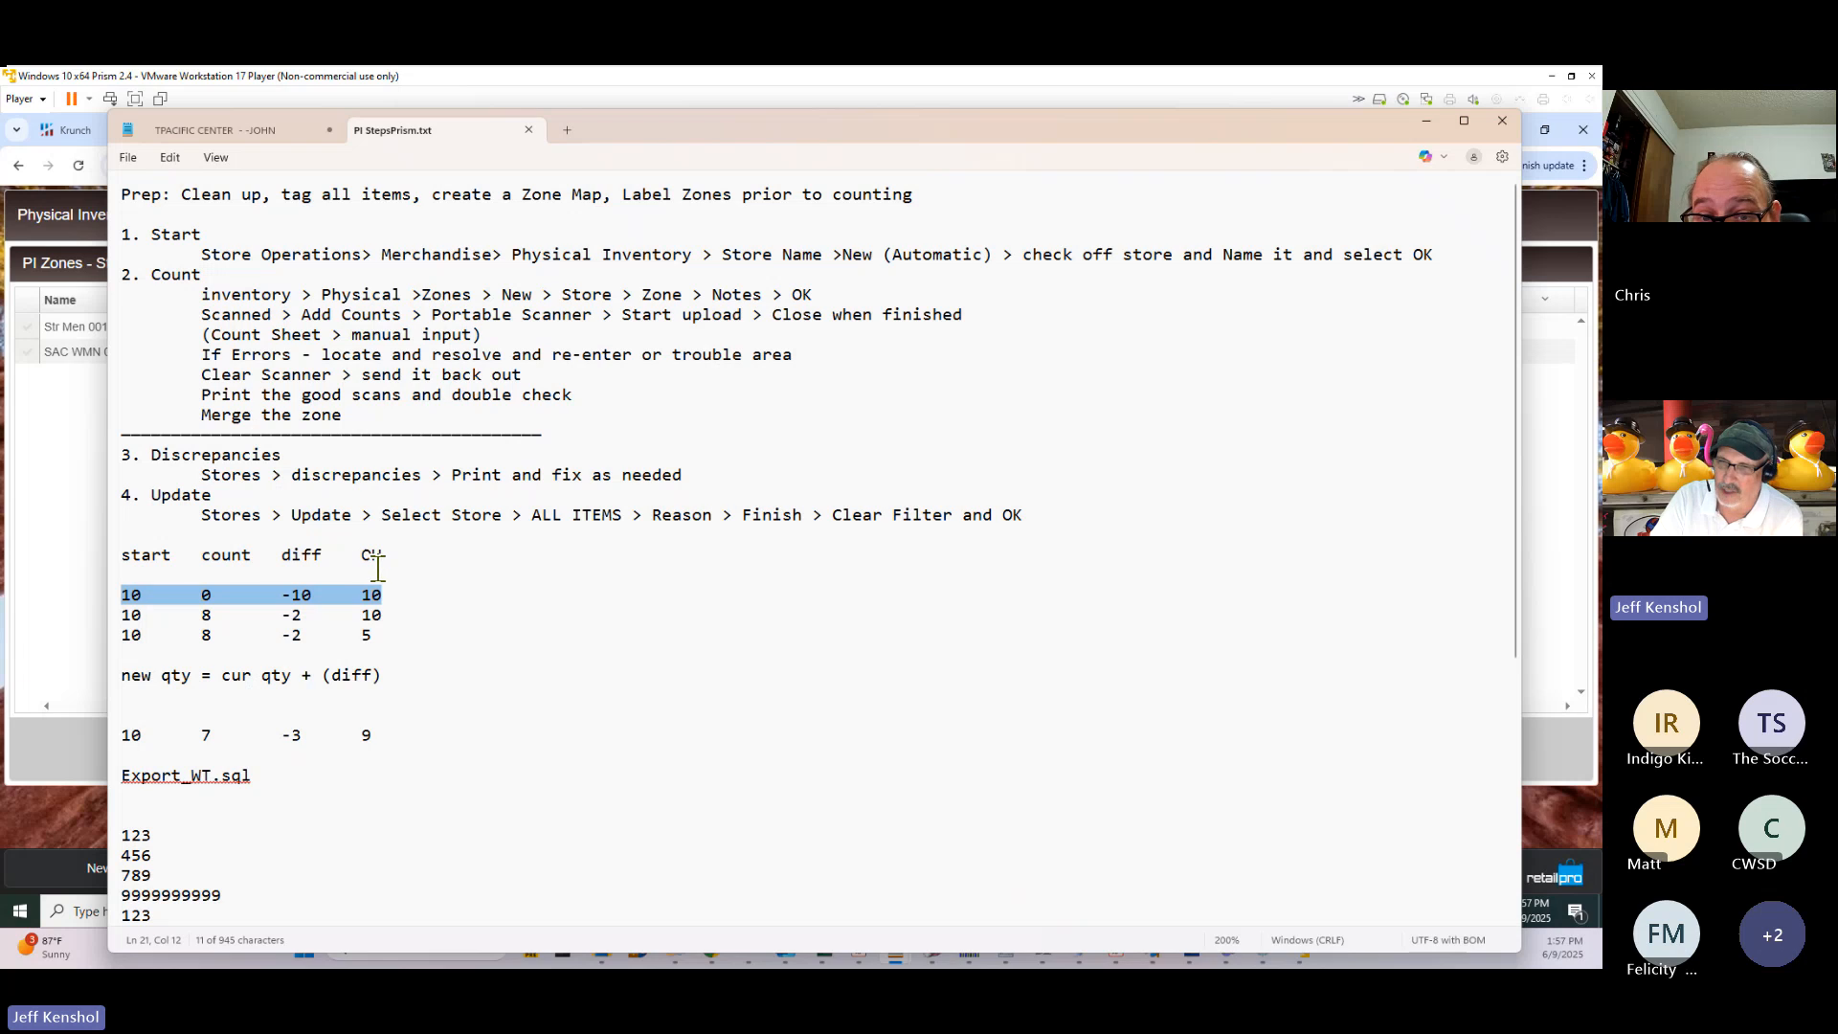
{"action": "left_click", "coordinate": [150, 594]}
{"action": "double_click", "coordinate": [151, 594]}
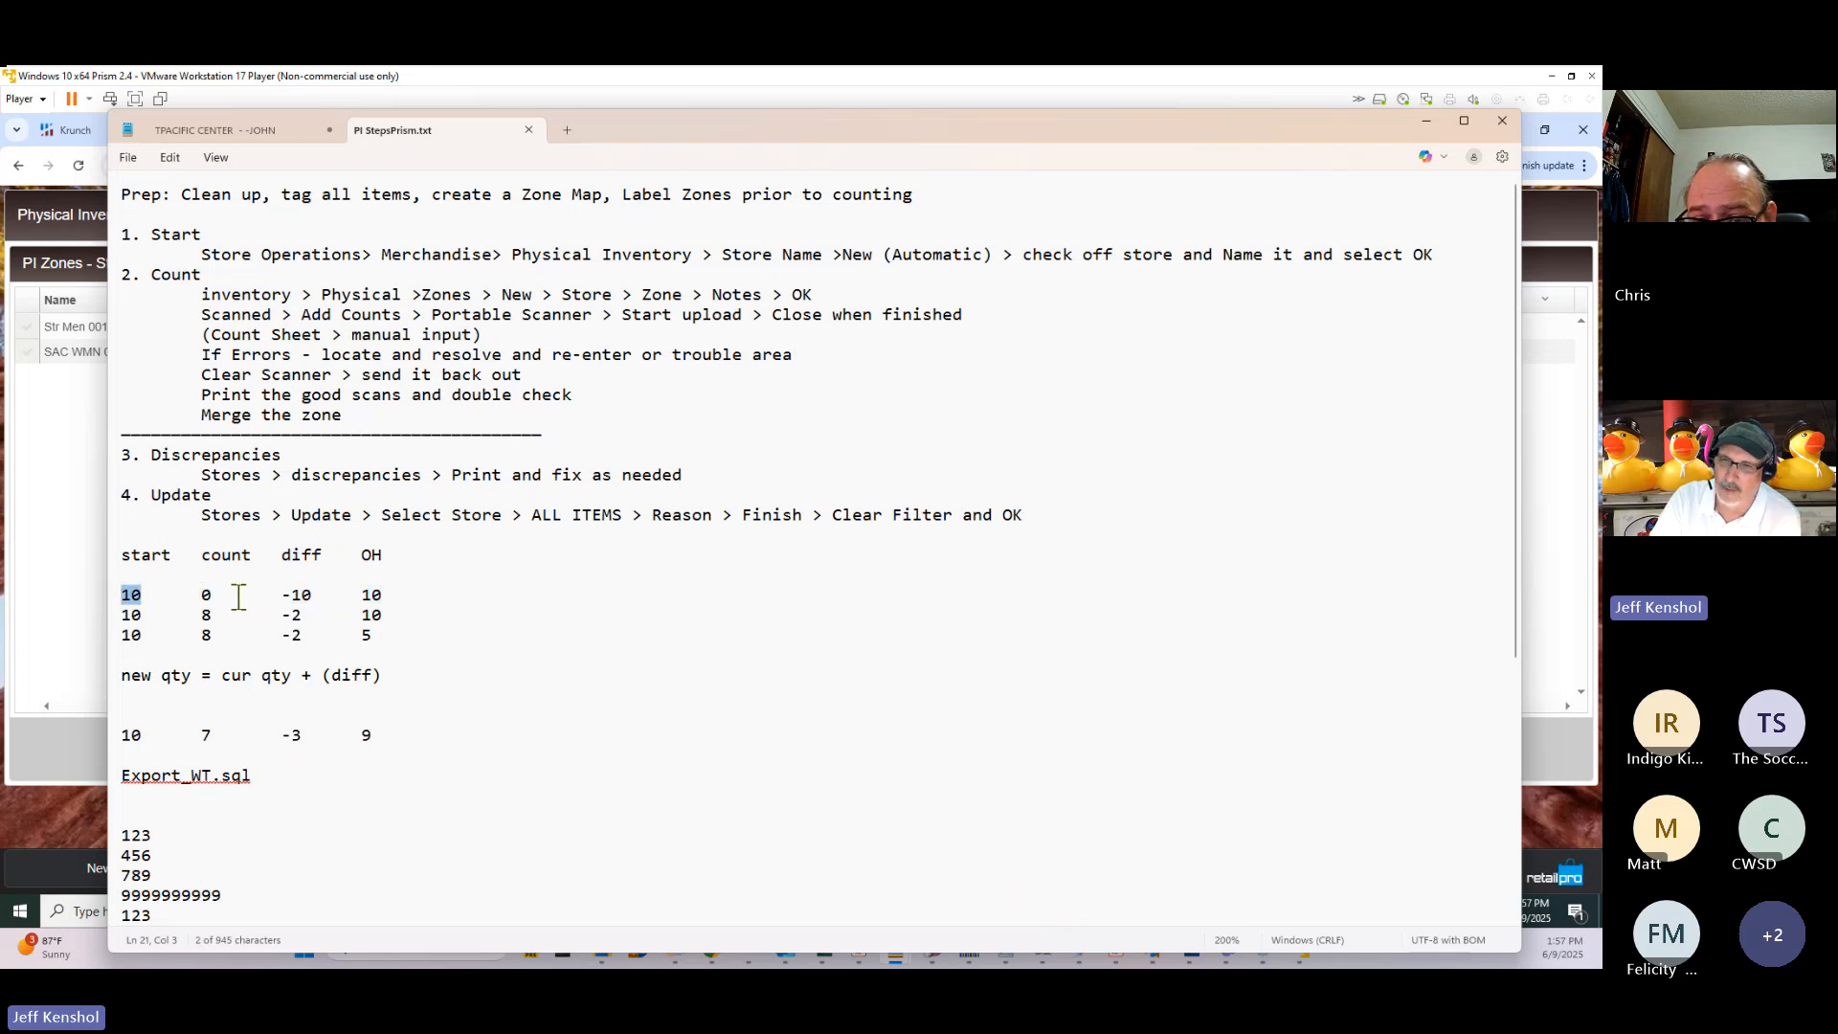
{"action": "double_click", "coordinate": [208, 595]}
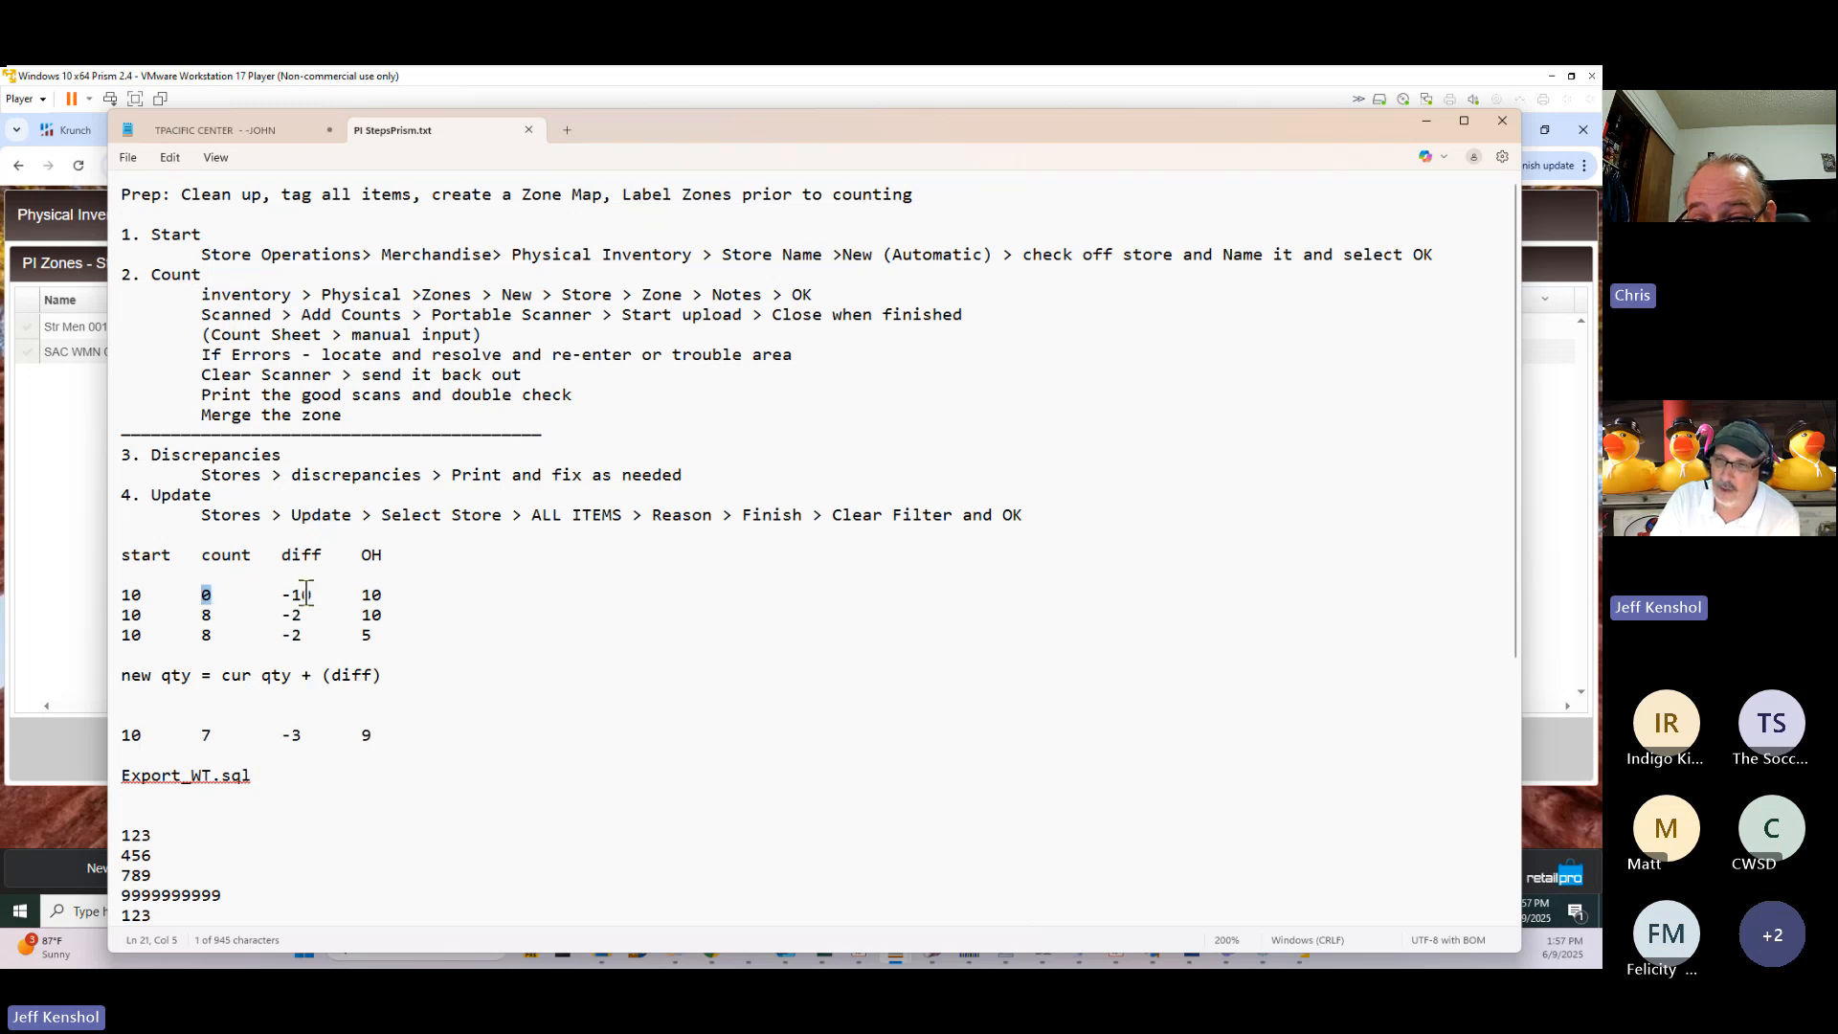
{"action": "double_click", "coordinate": [279, 594]}
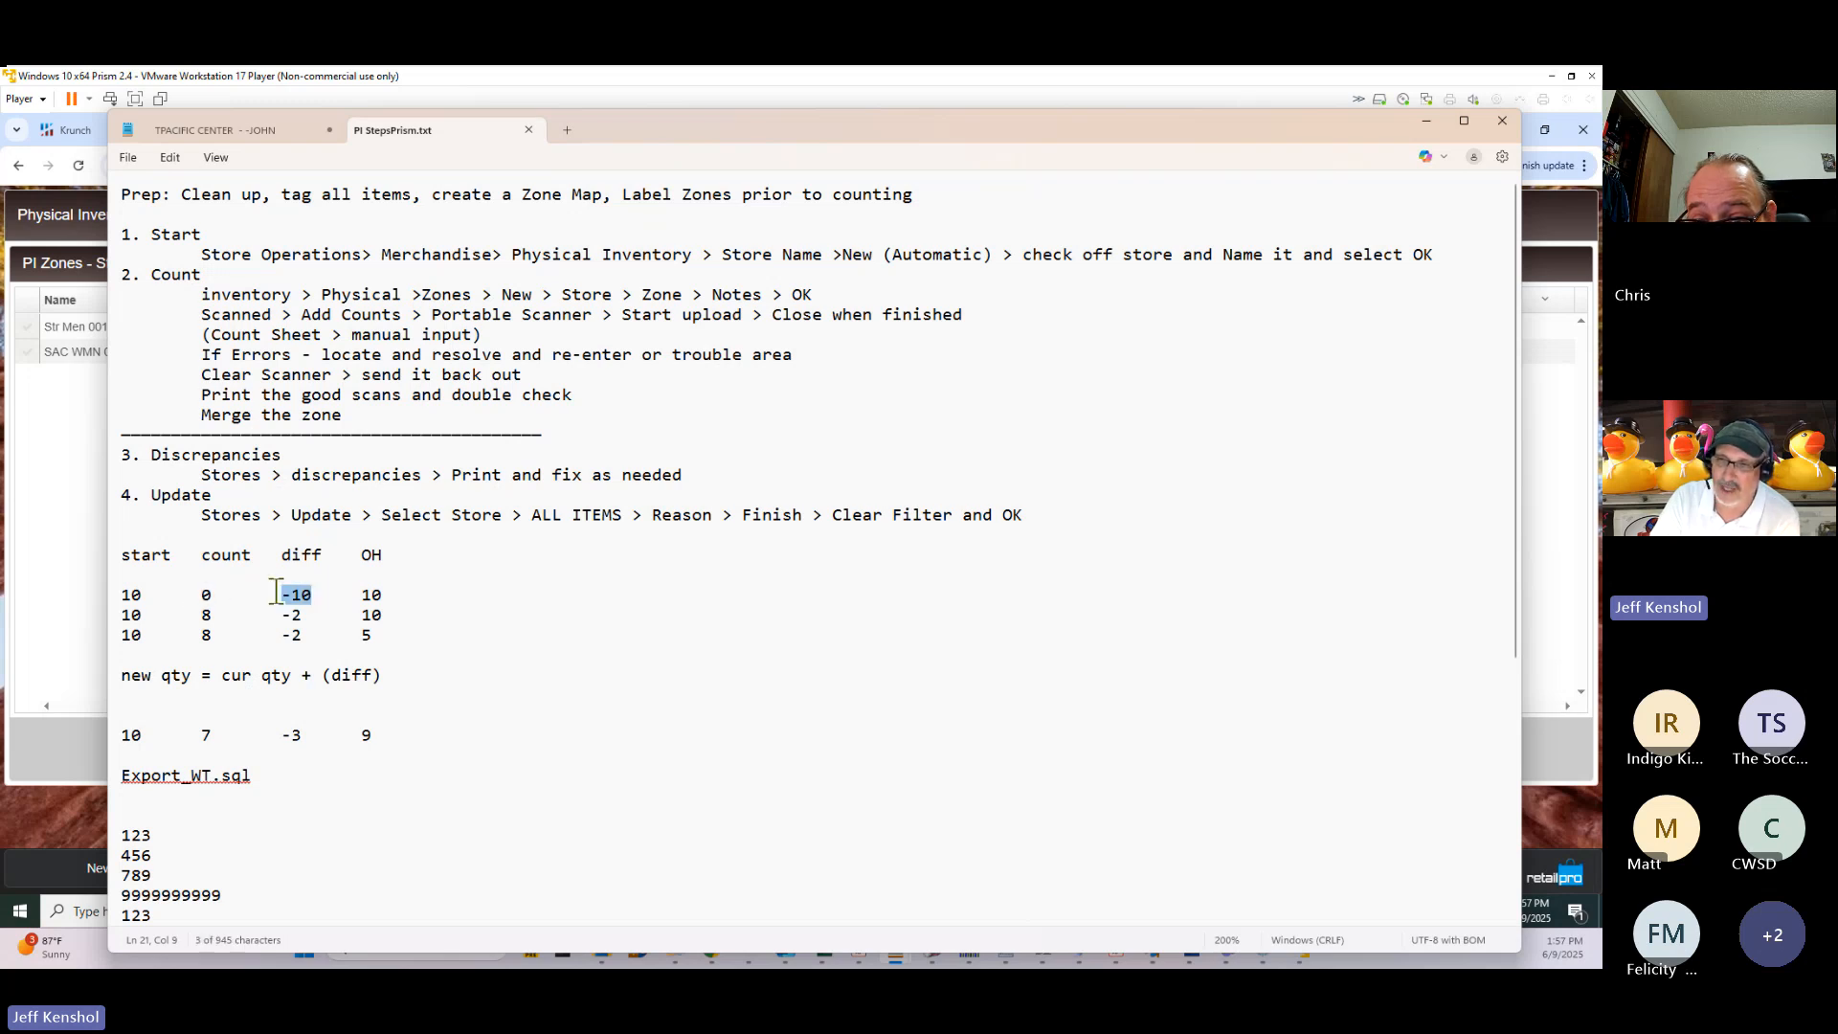
Examine the second example row's count and difference together with the cur qty and (diff) terms of the new qty formula.
{"action": "double_click", "coordinate": [205, 616]}
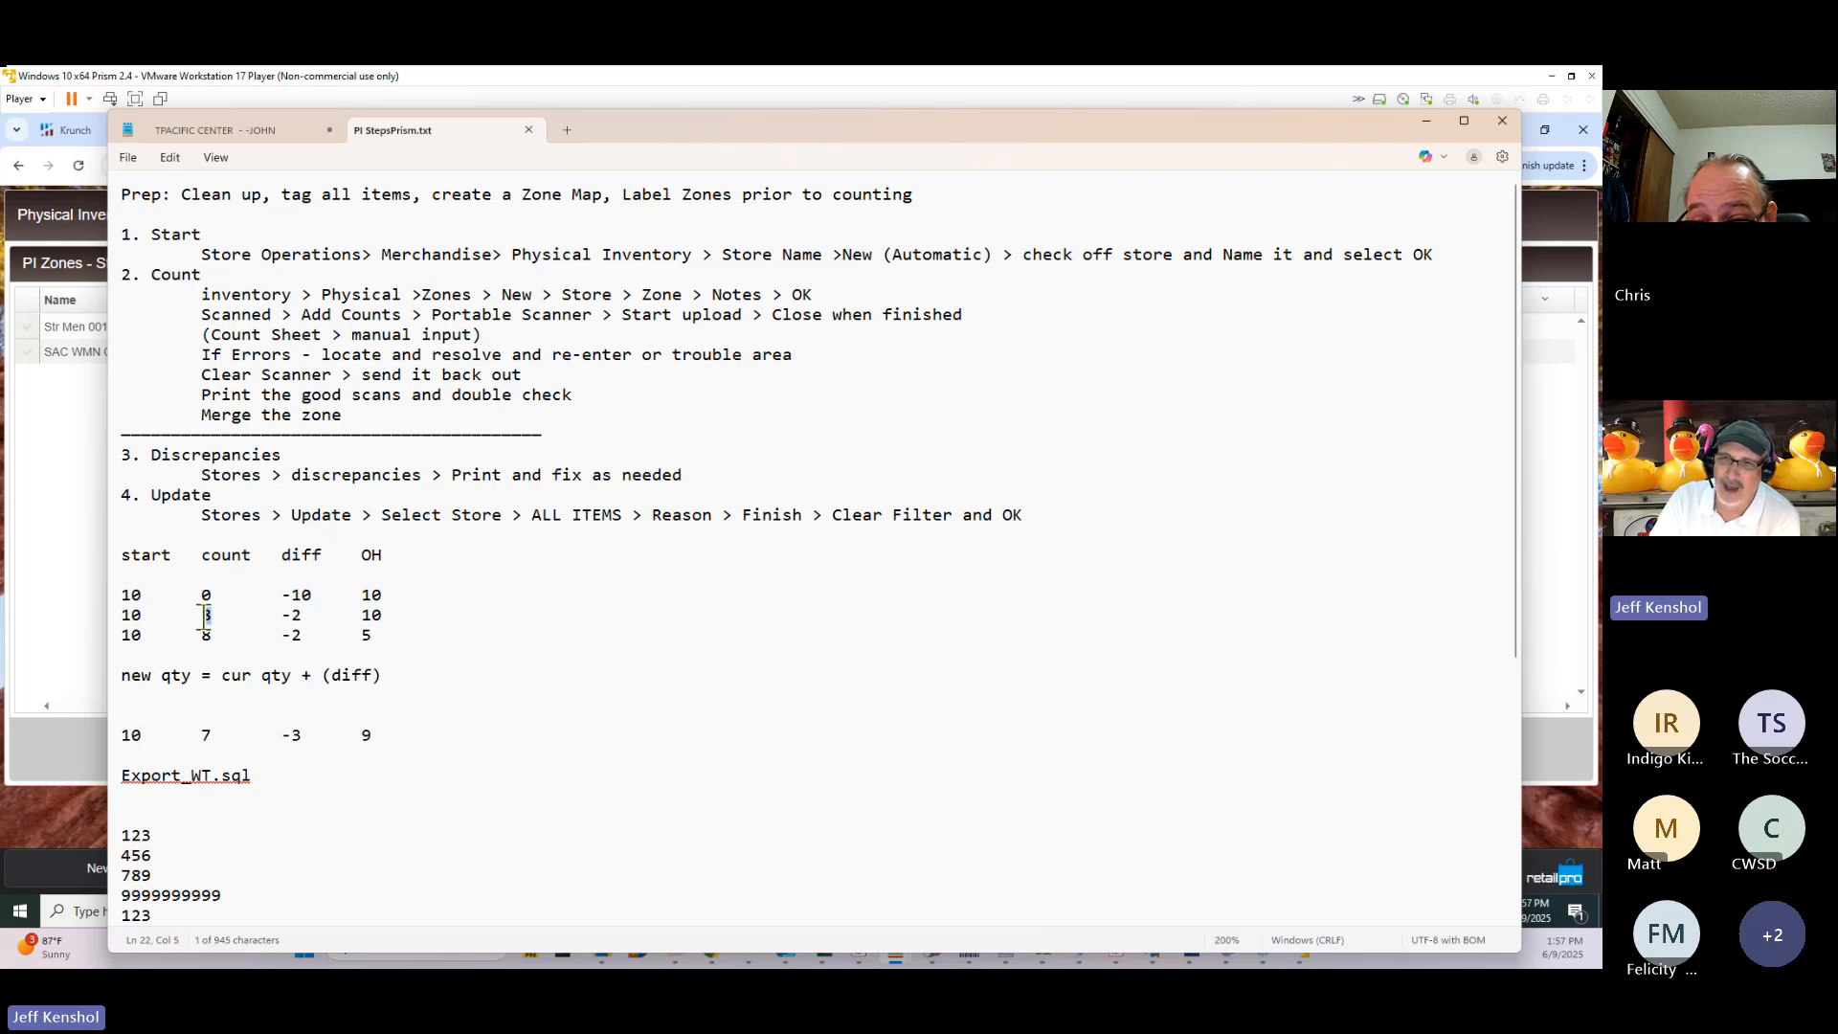
{"action": "double_click", "coordinate": [275, 613]}
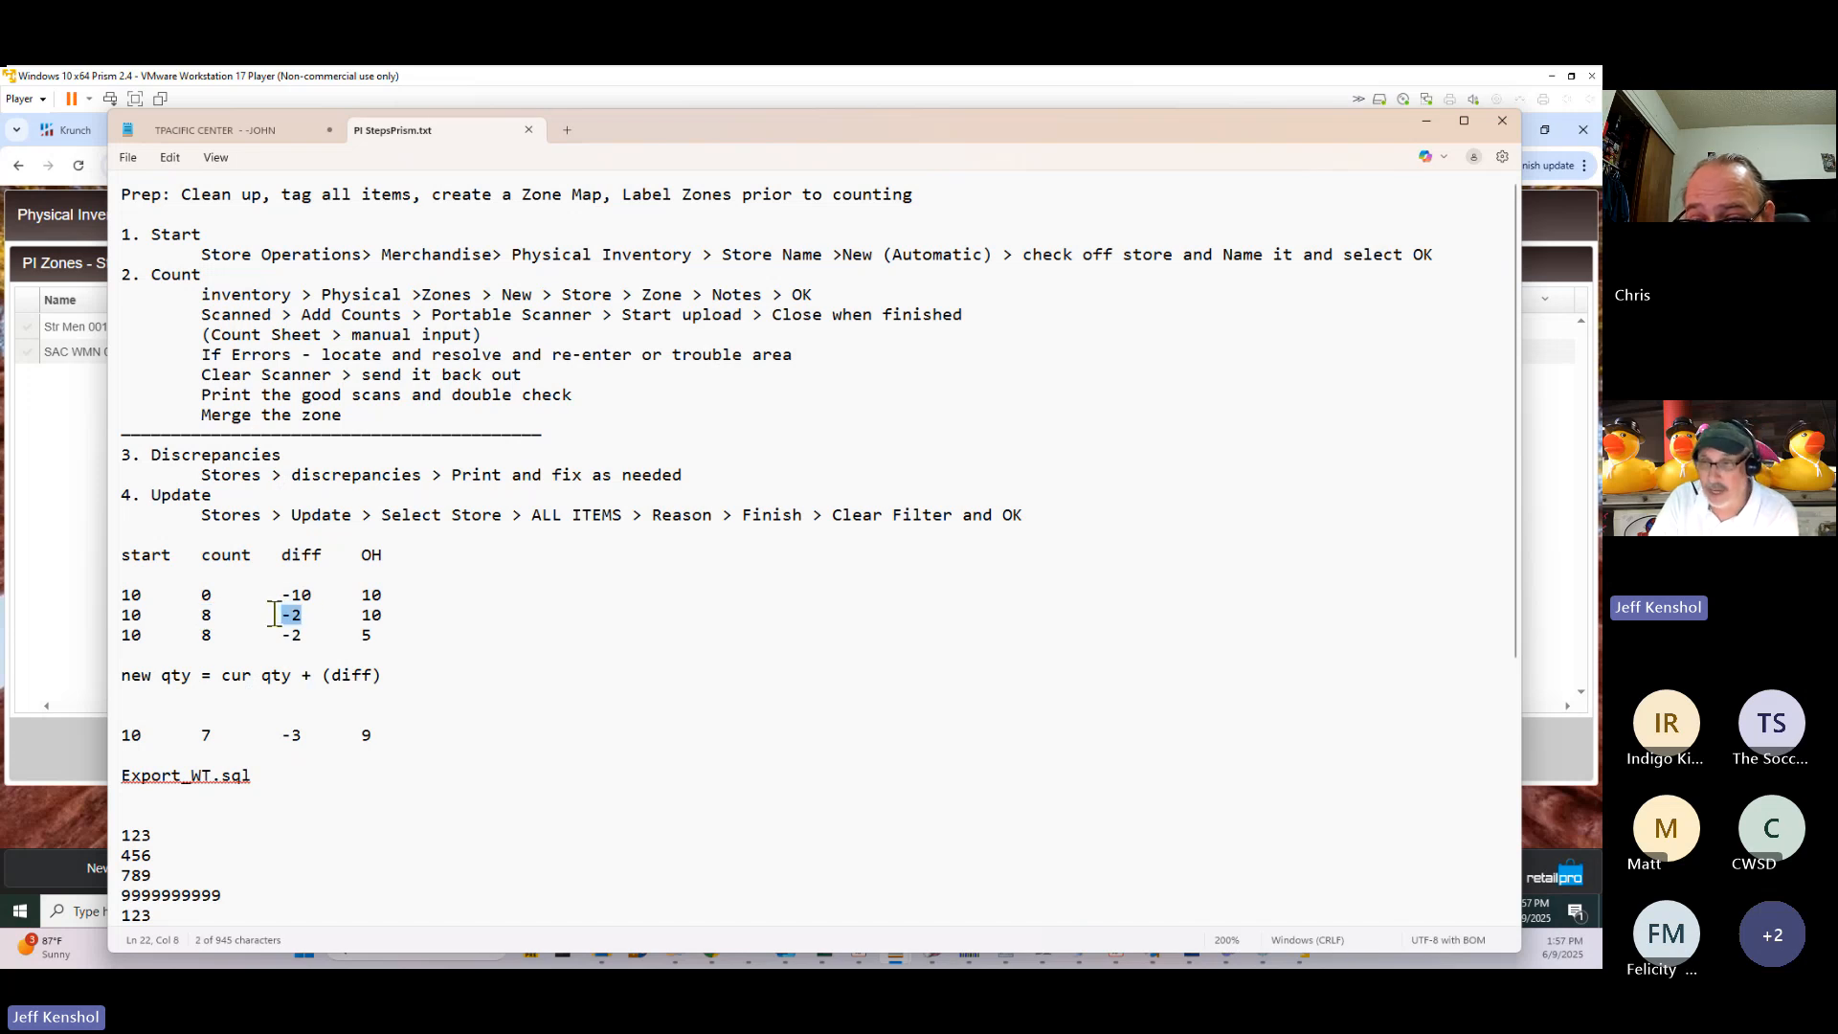
{"action": "double_click", "coordinate": [206, 615]}
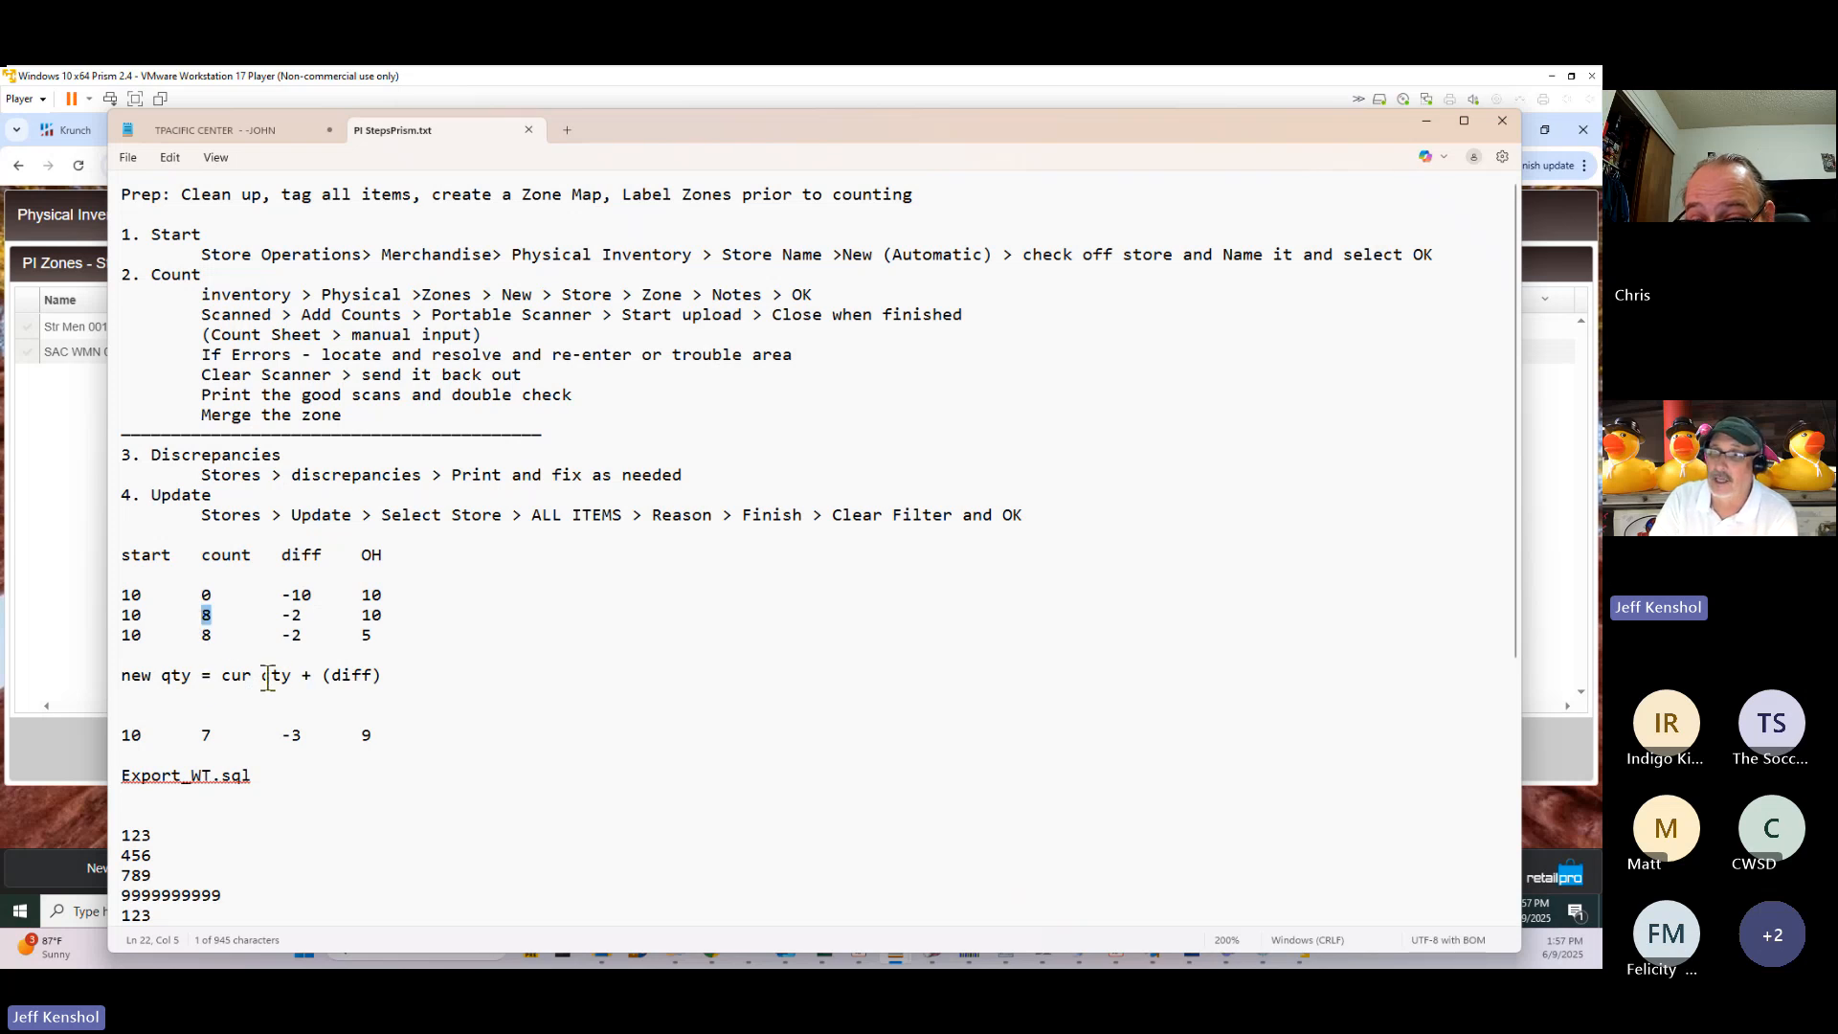
{"action": "left_click_drag", "start_coordinate": [290, 676], "coordinate": [223, 676]}
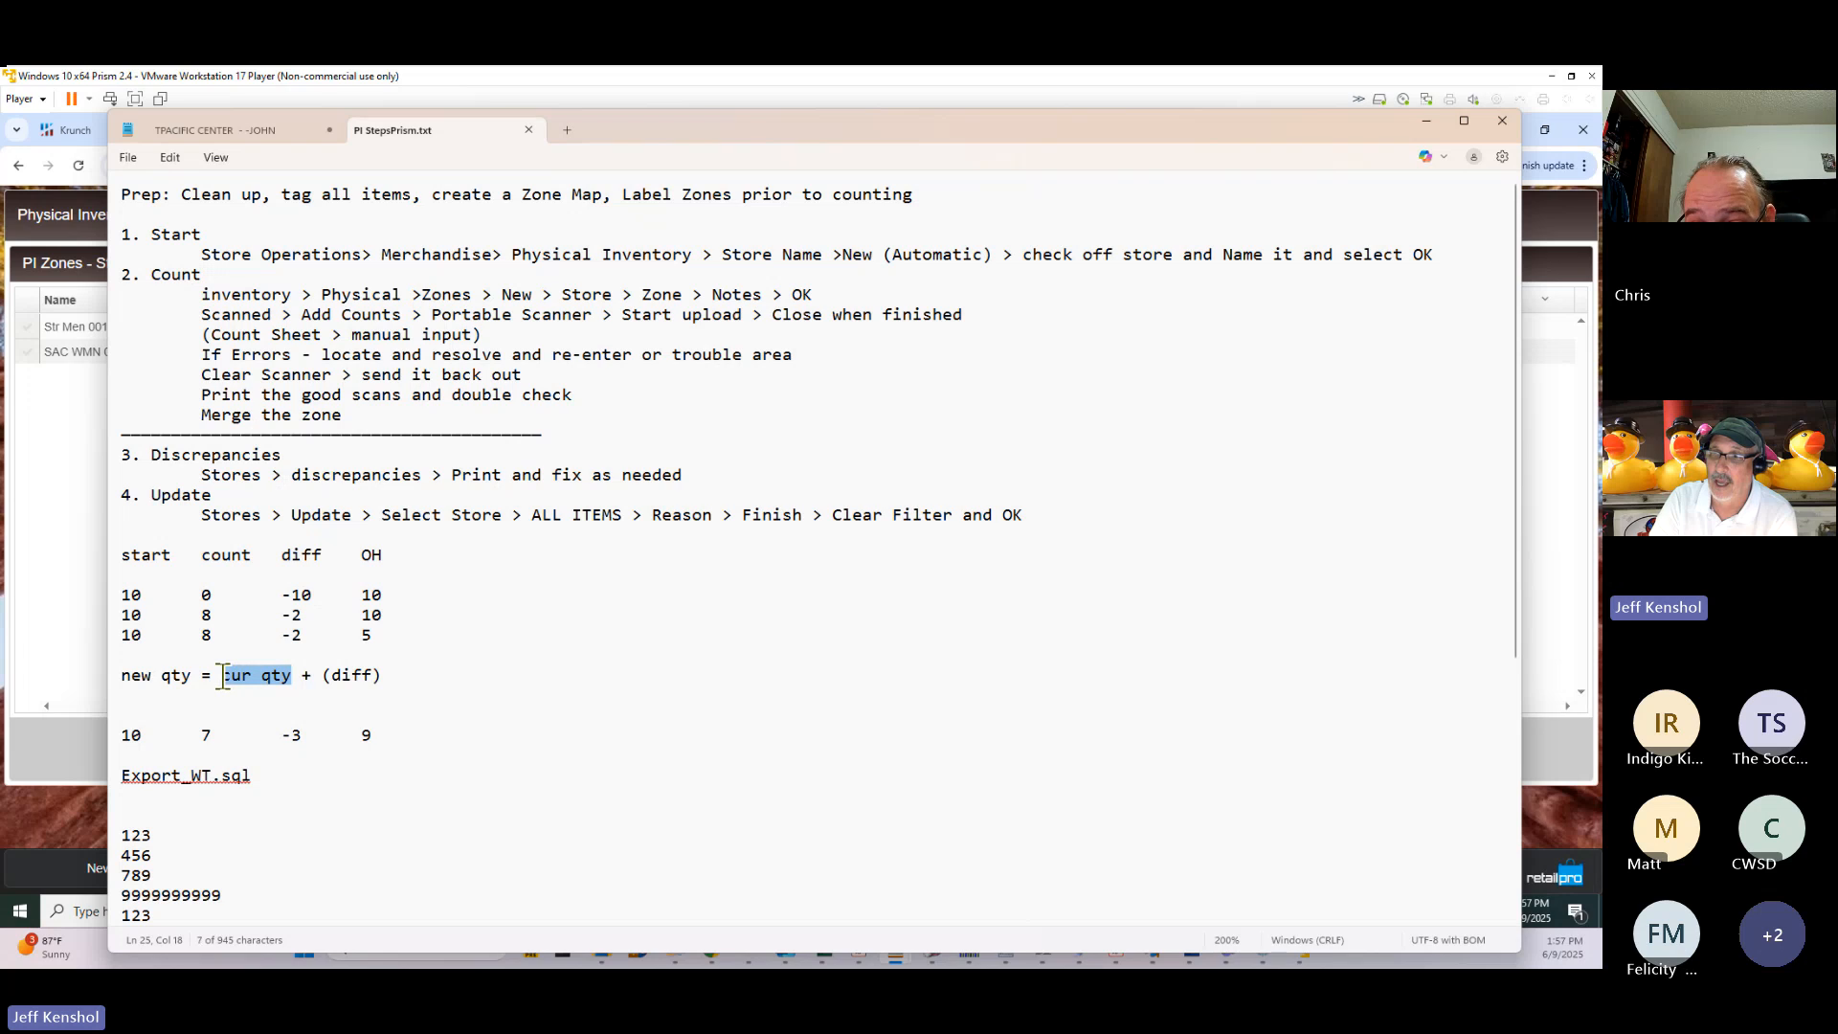
{"action": "left_click_drag", "start_coordinate": [384, 676], "coordinate": [320, 675]}
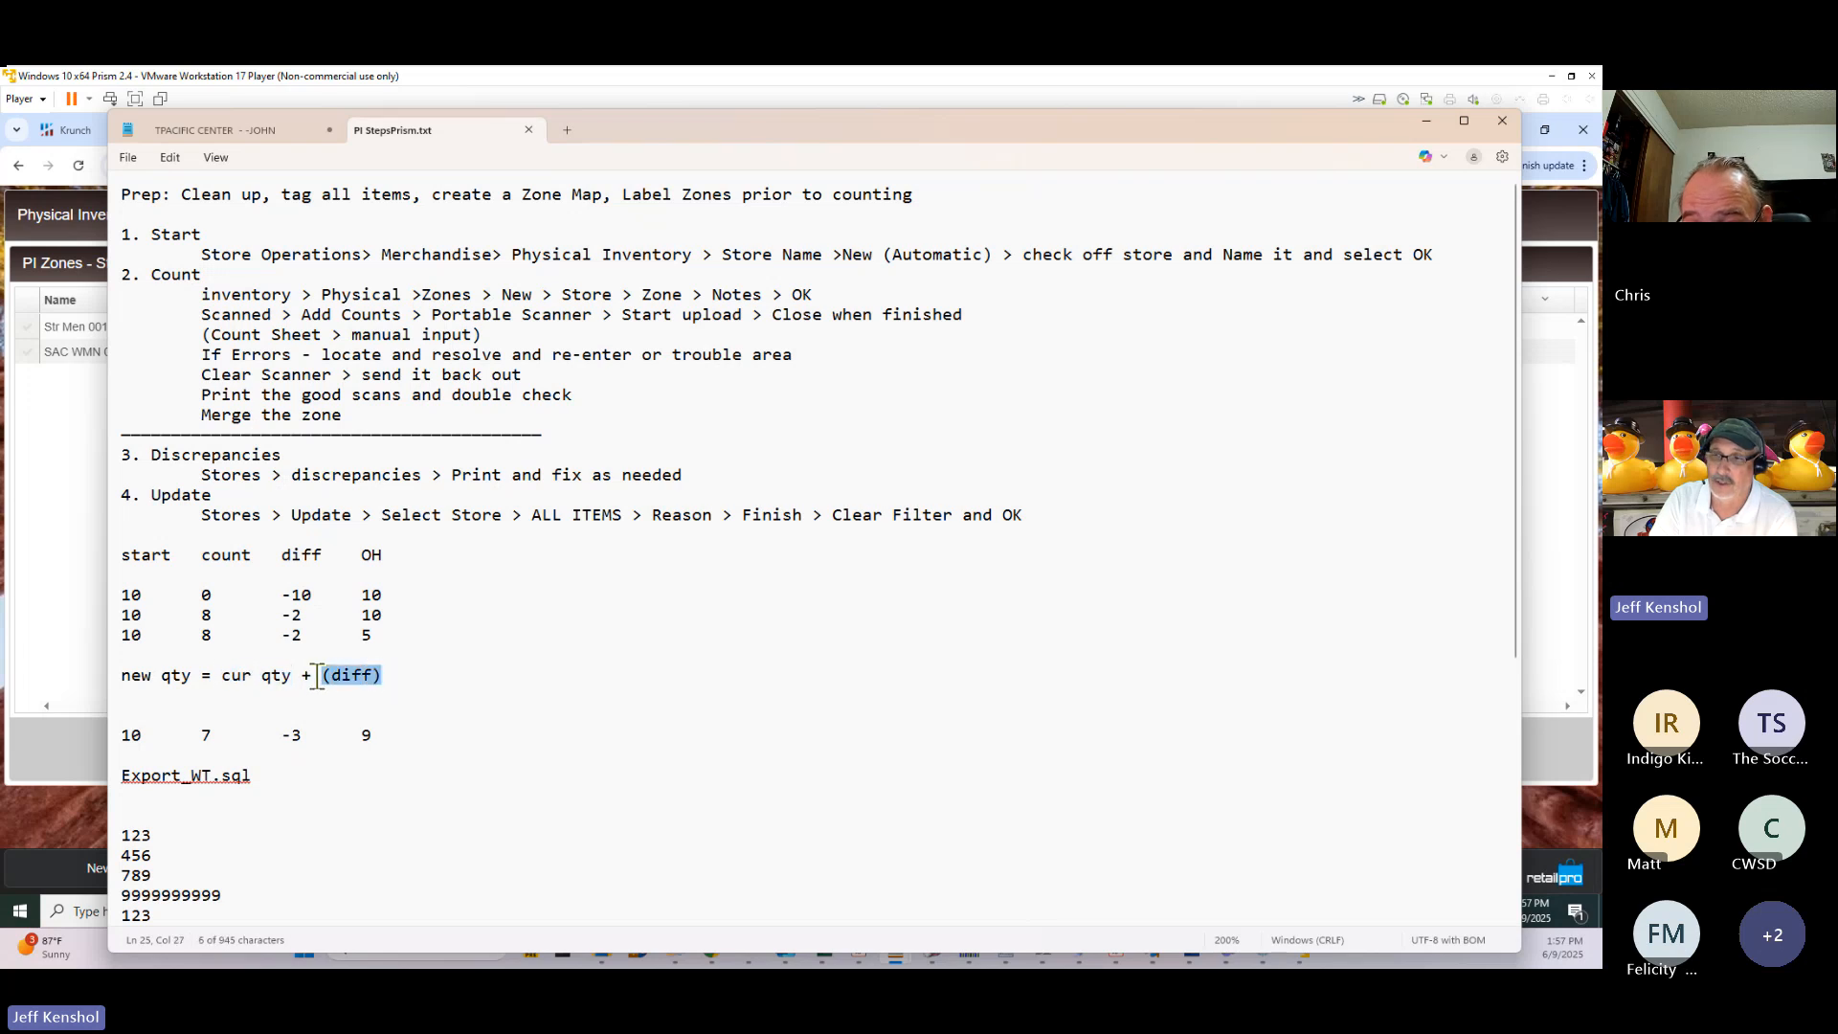
Compare the second example row's OH quantity with its difference, and place the cursor at the end of the third row.
{"action": "double_click", "coordinate": [372, 614]}
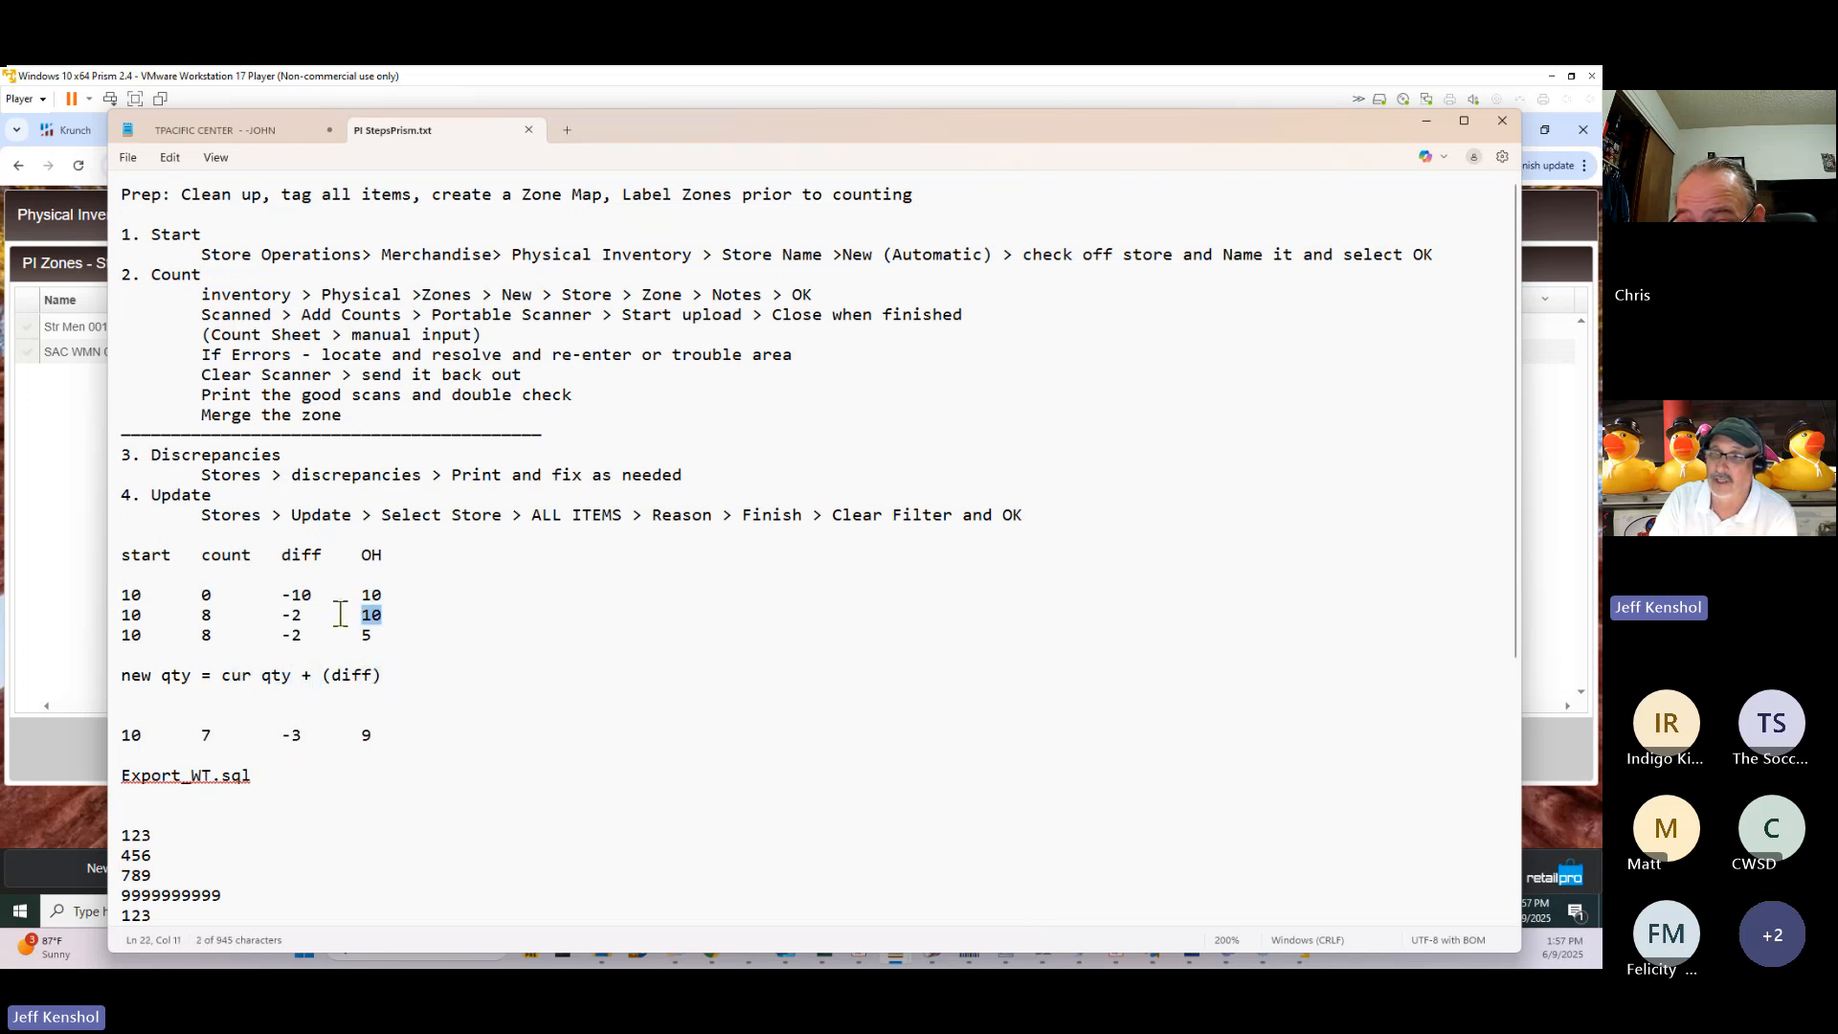
{"action": "left_click", "coordinate": [304, 614]}
{"action": "left_click_drag", "start_coordinate": [305, 614], "coordinate": [277, 615]}
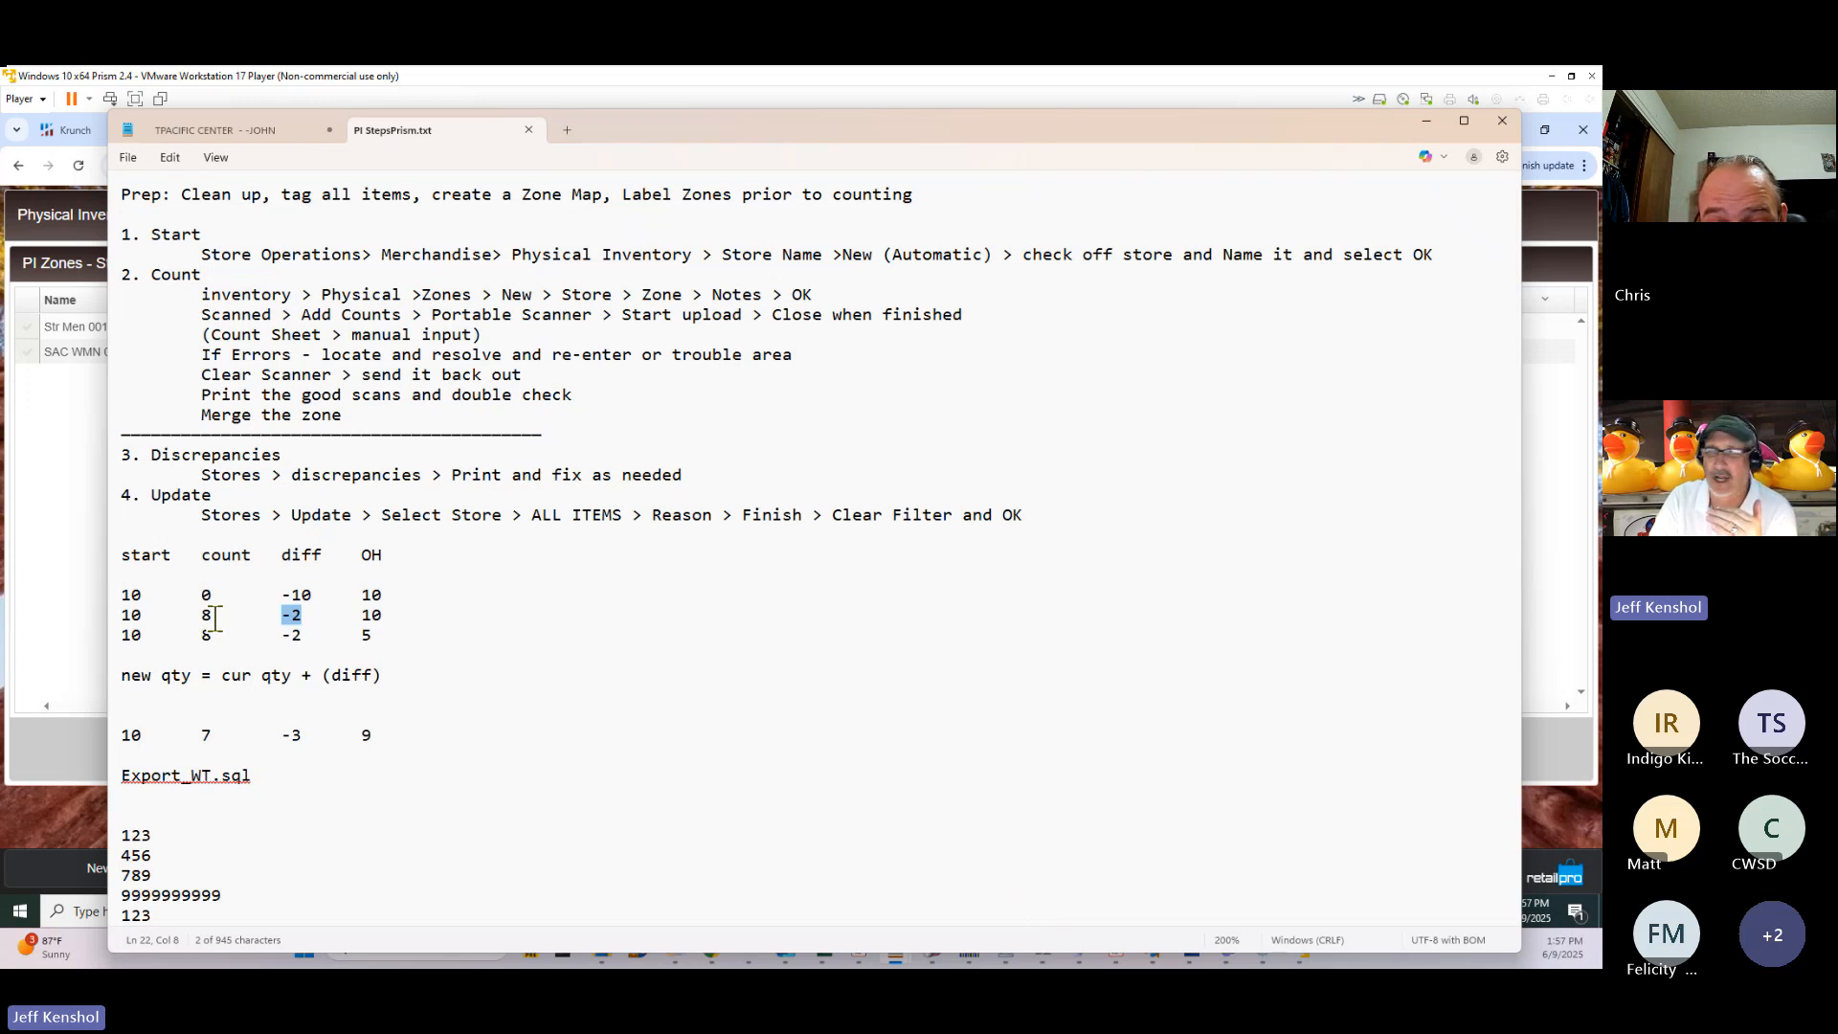
{"action": "left_click", "coordinate": [394, 631]}
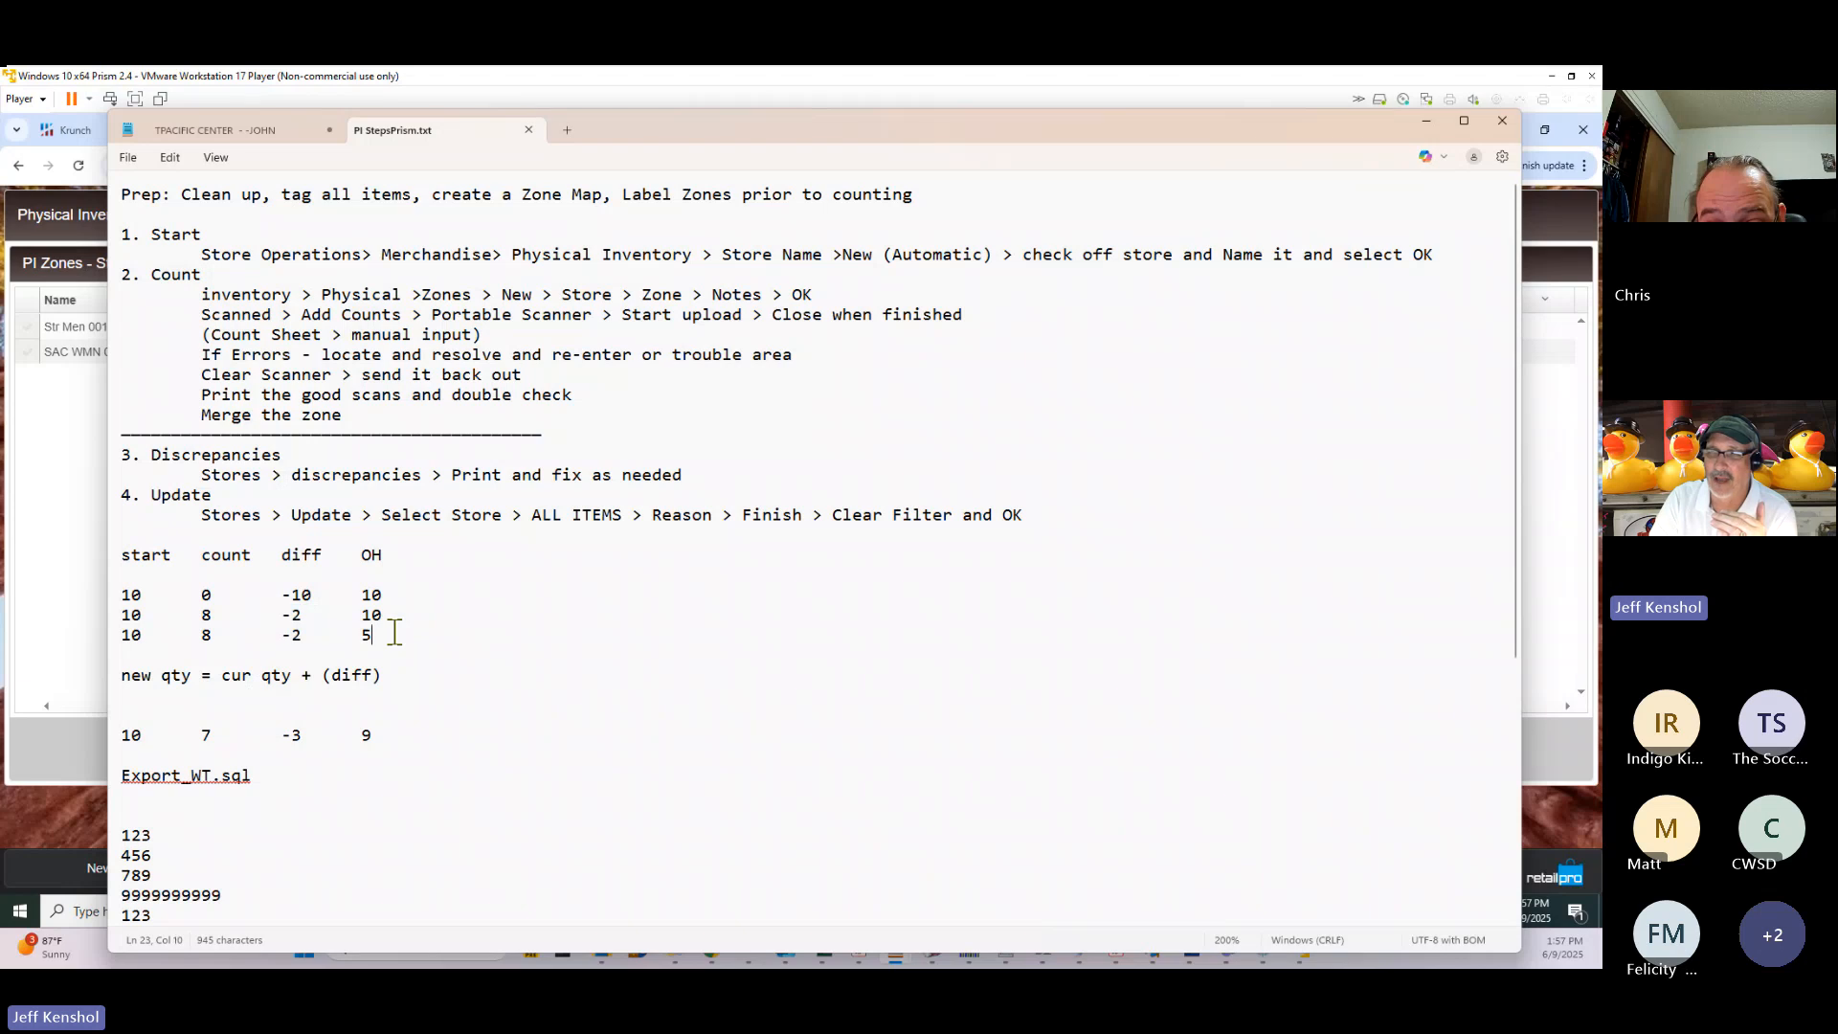
Examine the third example row in the notes, highlighting its OH quantity, count and difference in turn.
{"action": "left_click_drag", "start_coordinate": [394, 632], "coordinate": [357, 636]}
{"action": "left_click_drag", "start_coordinate": [216, 633], "coordinate": [197, 634]}
{"action": "left_click", "coordinate": [372, 638]}
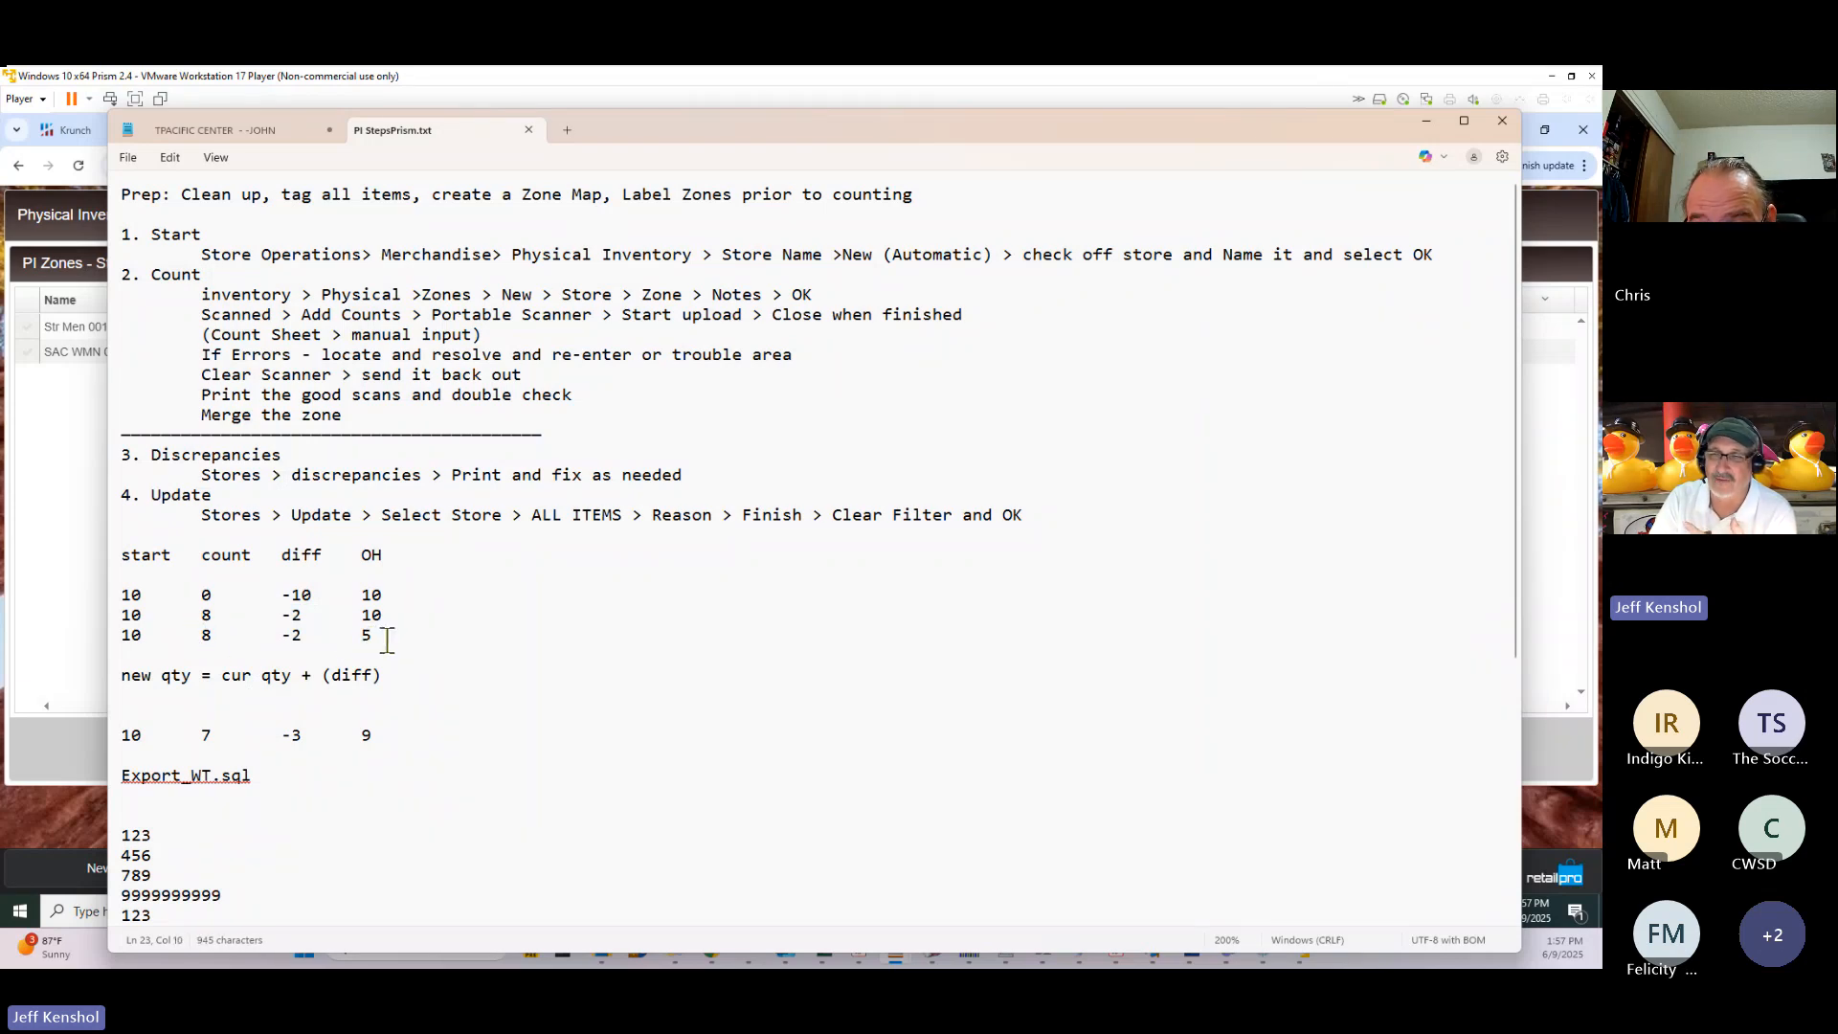
{"action": "left_click_drag", "start_coordinate": [304, 635], "coordinate": [282, 637]}
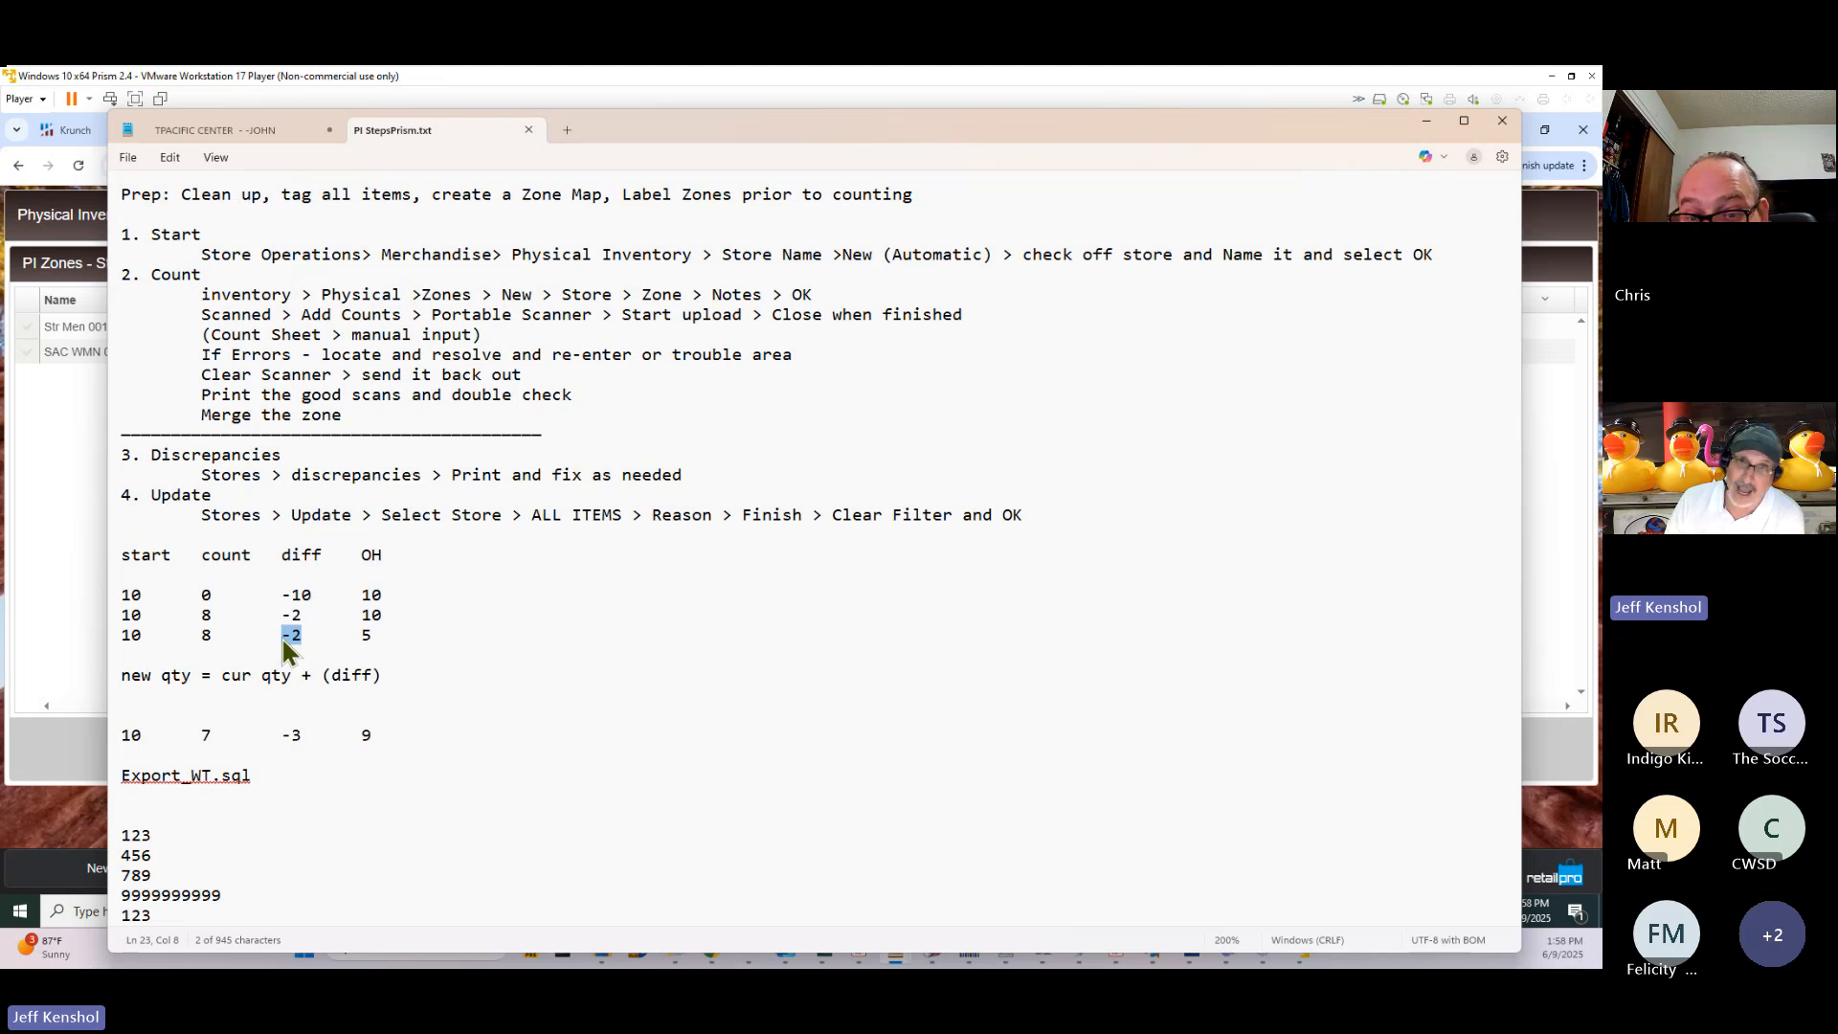
Compare the example row below the new qty formula with the third row's count, highlighting its count, difference and OH values.
{"action": "left_click_drag", "start_coordinate": [396, 743], "coordinate": [117, 735]}
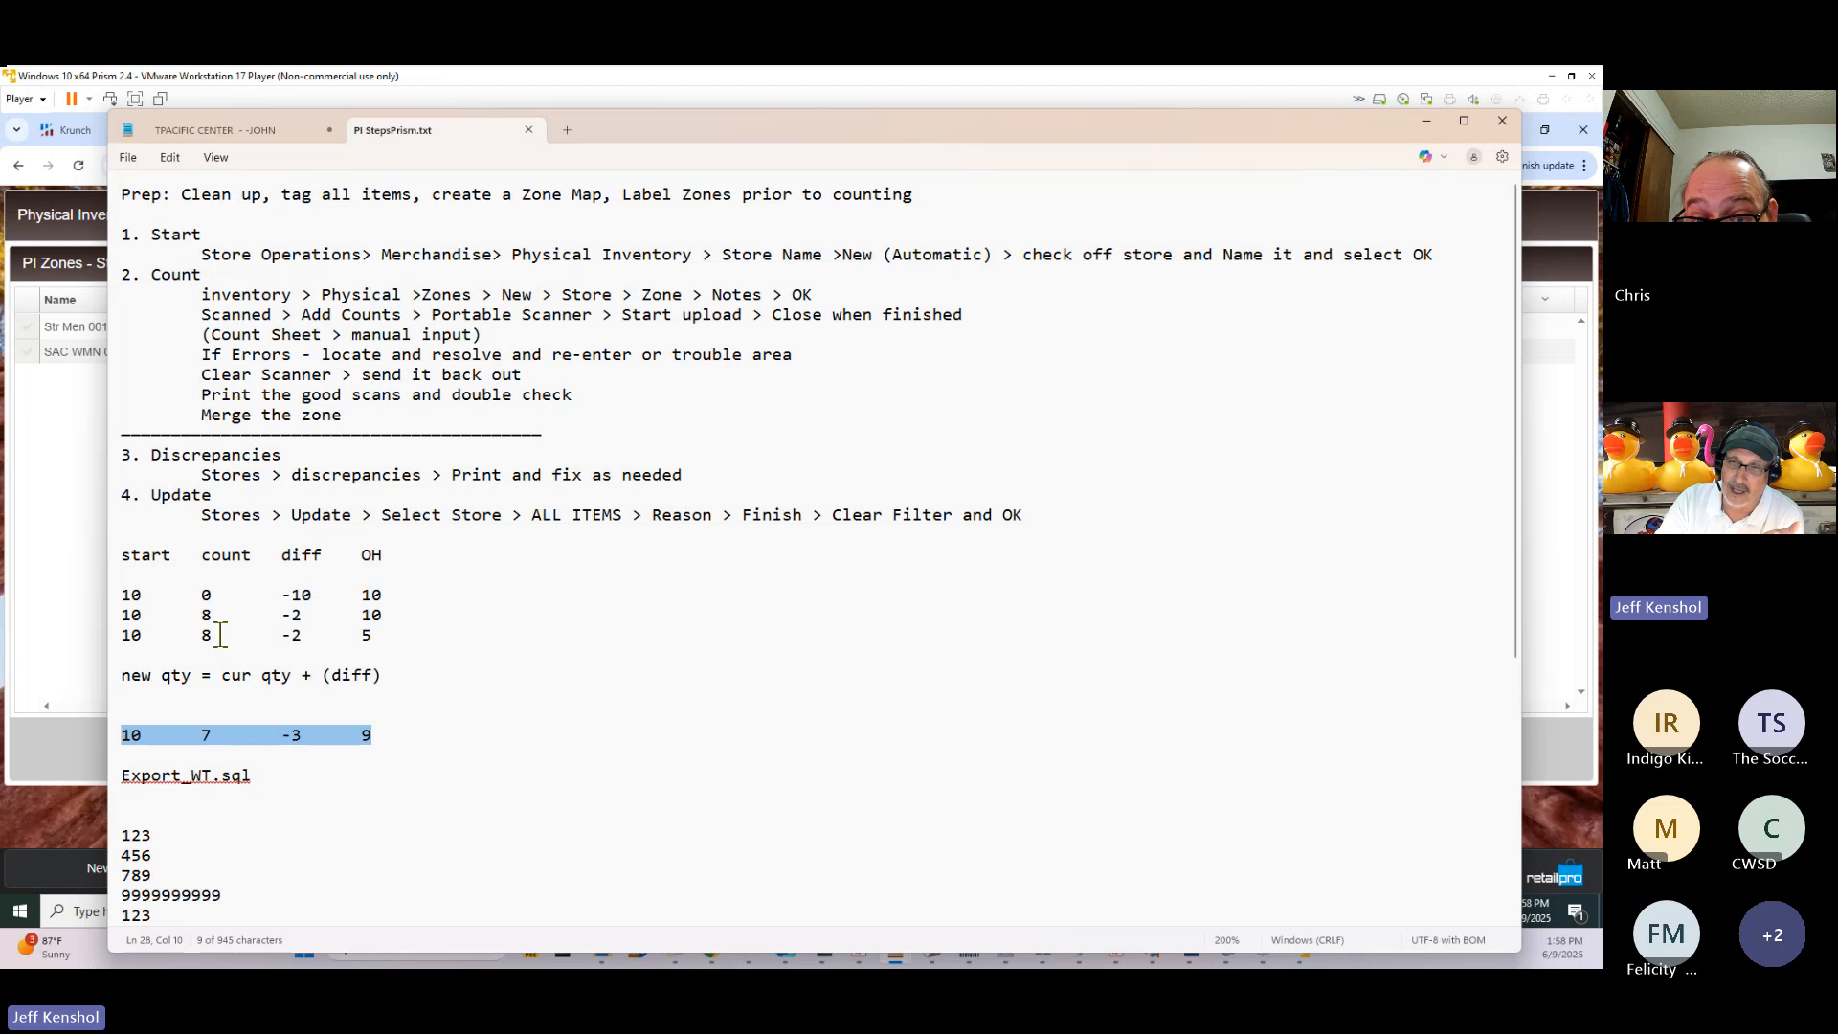
{"action": "left_click_drag", "start_coordinate": [220, 634], "coordinate": [200, 635]}
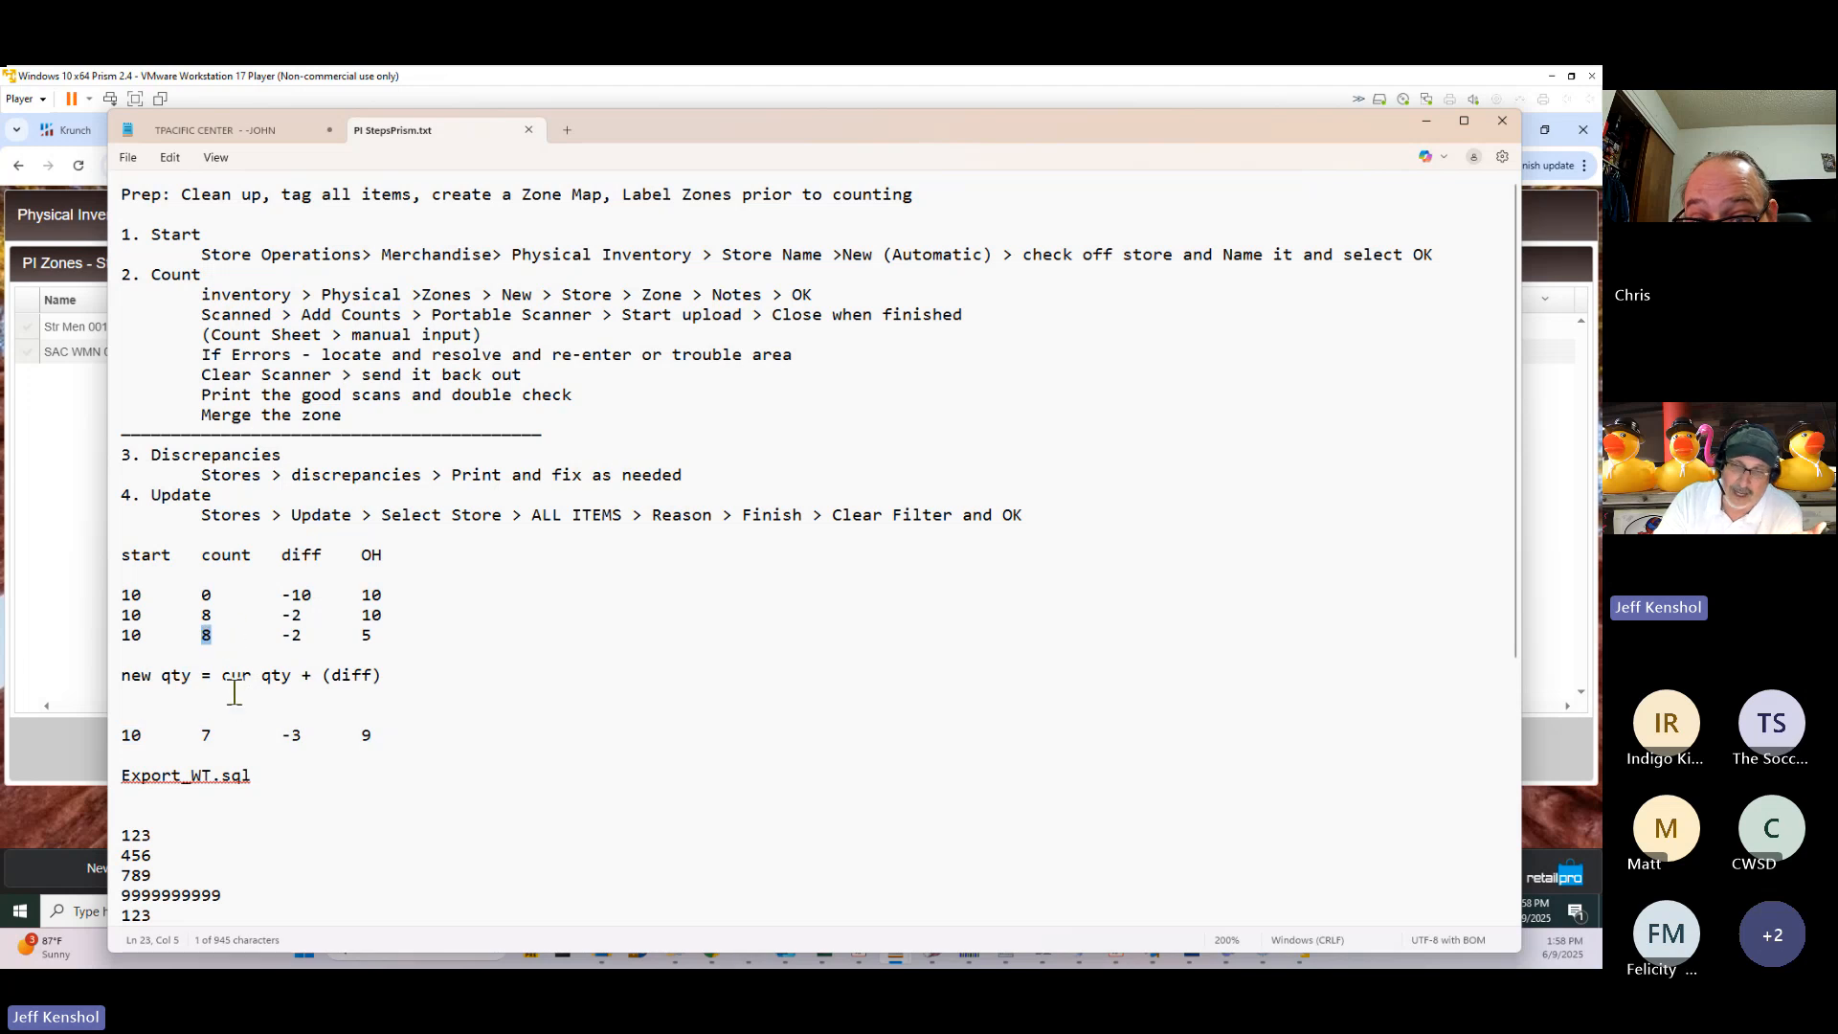
{"action": "left_click_drag", "start_coordinate": [182, 735], "coordinate": [214, 735]}
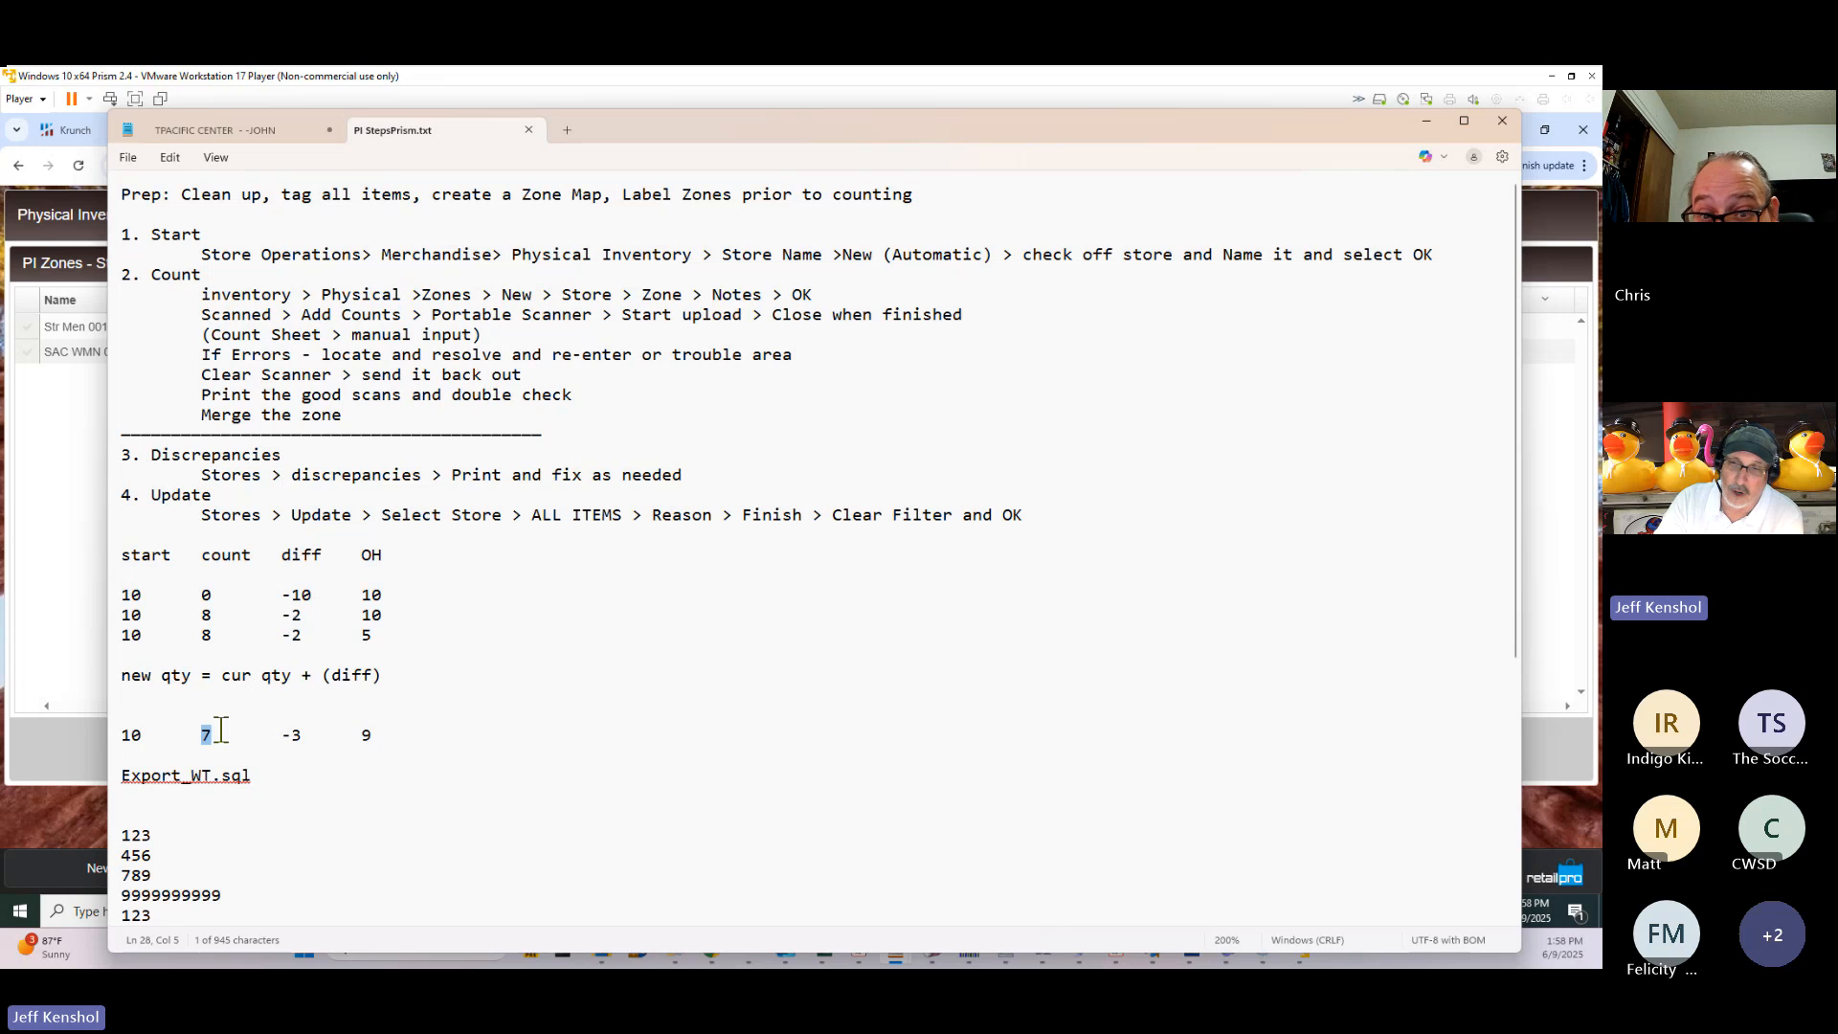
{"action": "left_click_drag", "start_coordinate": [306, 735], "coordinate": [265, 735]}
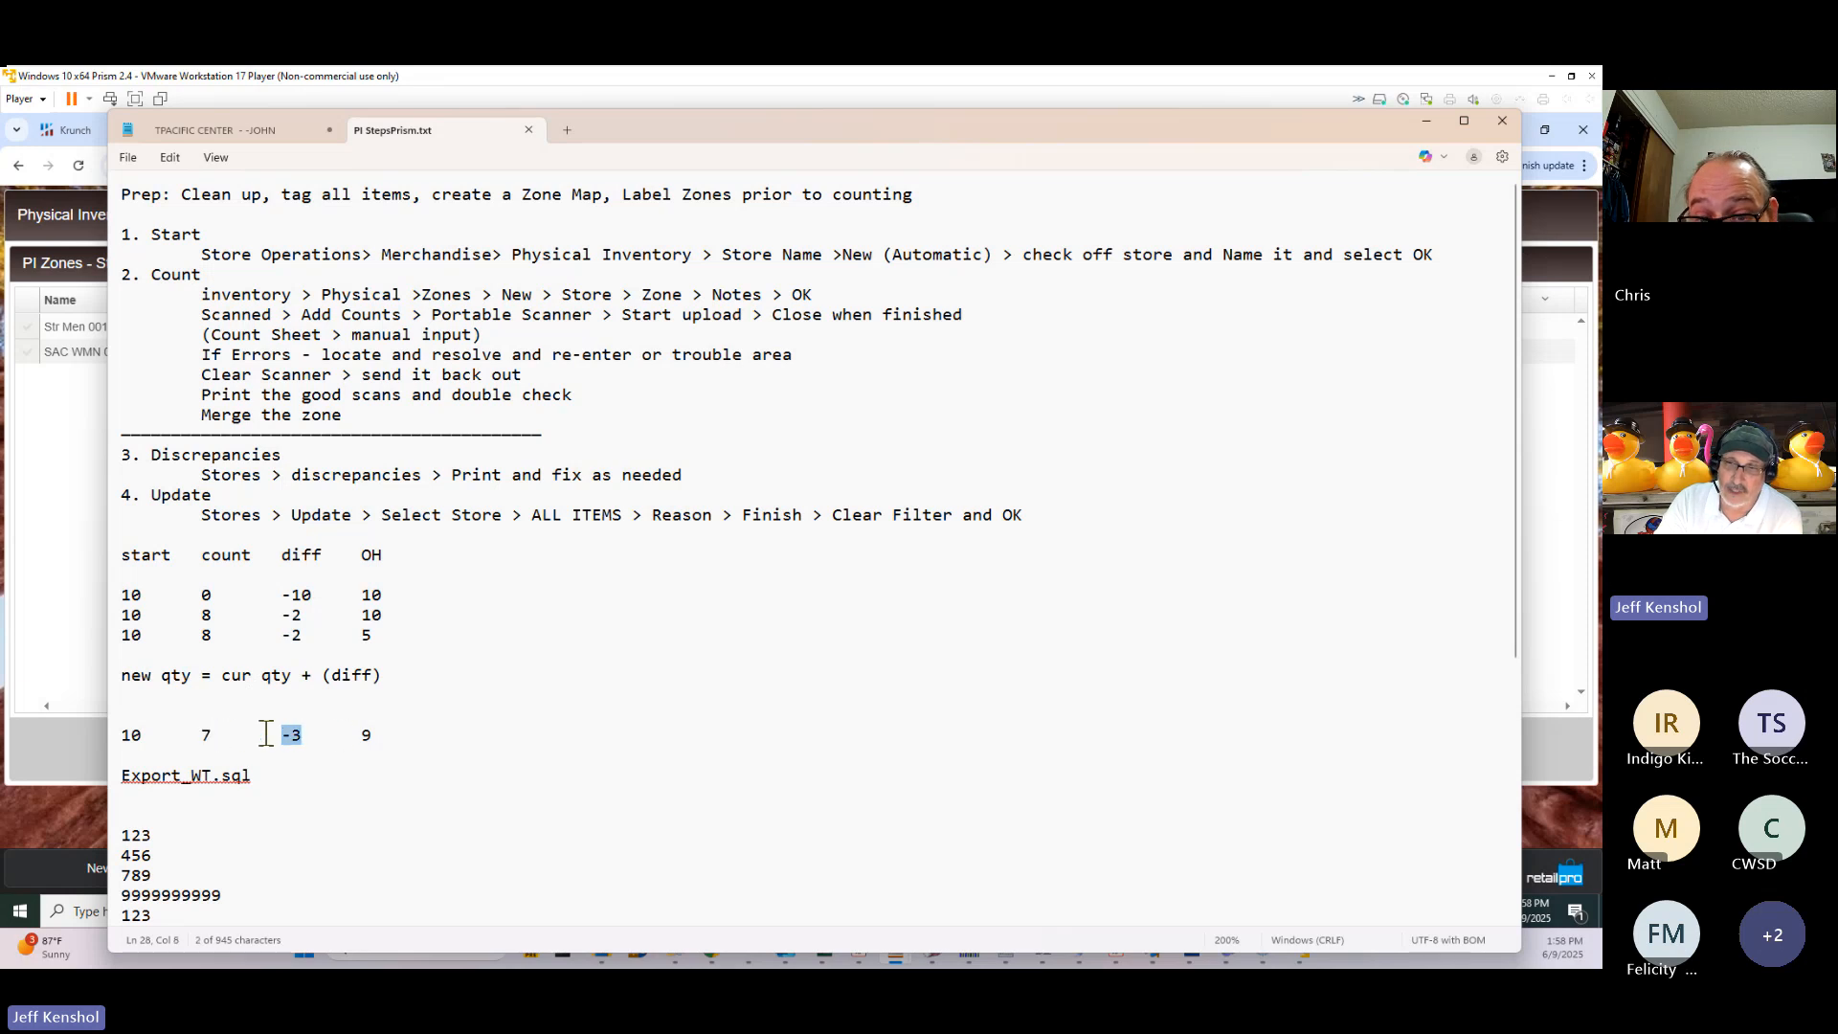
{"action": "left_click_drag", "start_coordinate": [377, 735], "coordinate": [340, 735]}
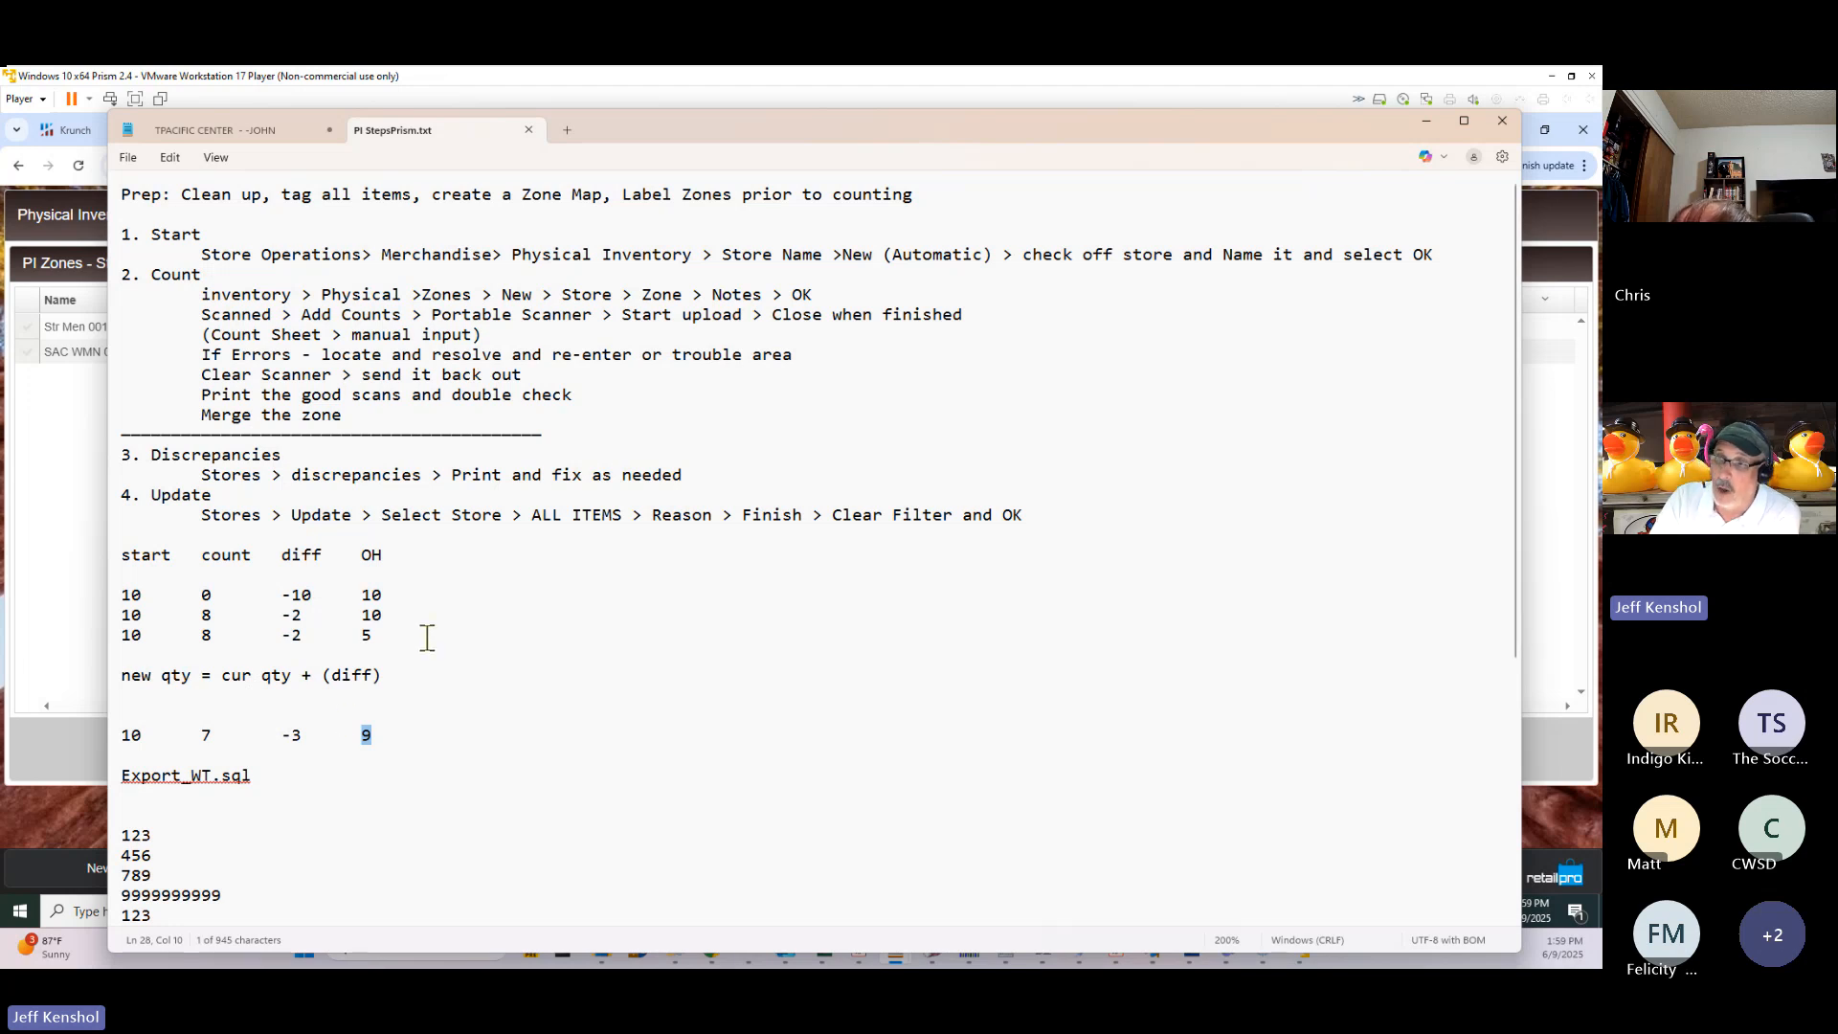
Highlight the divider line after the Count section, and examine the Discrepancies section and its heading in the notes.
{"action": "double_click", "coordinate": [558, 434]}
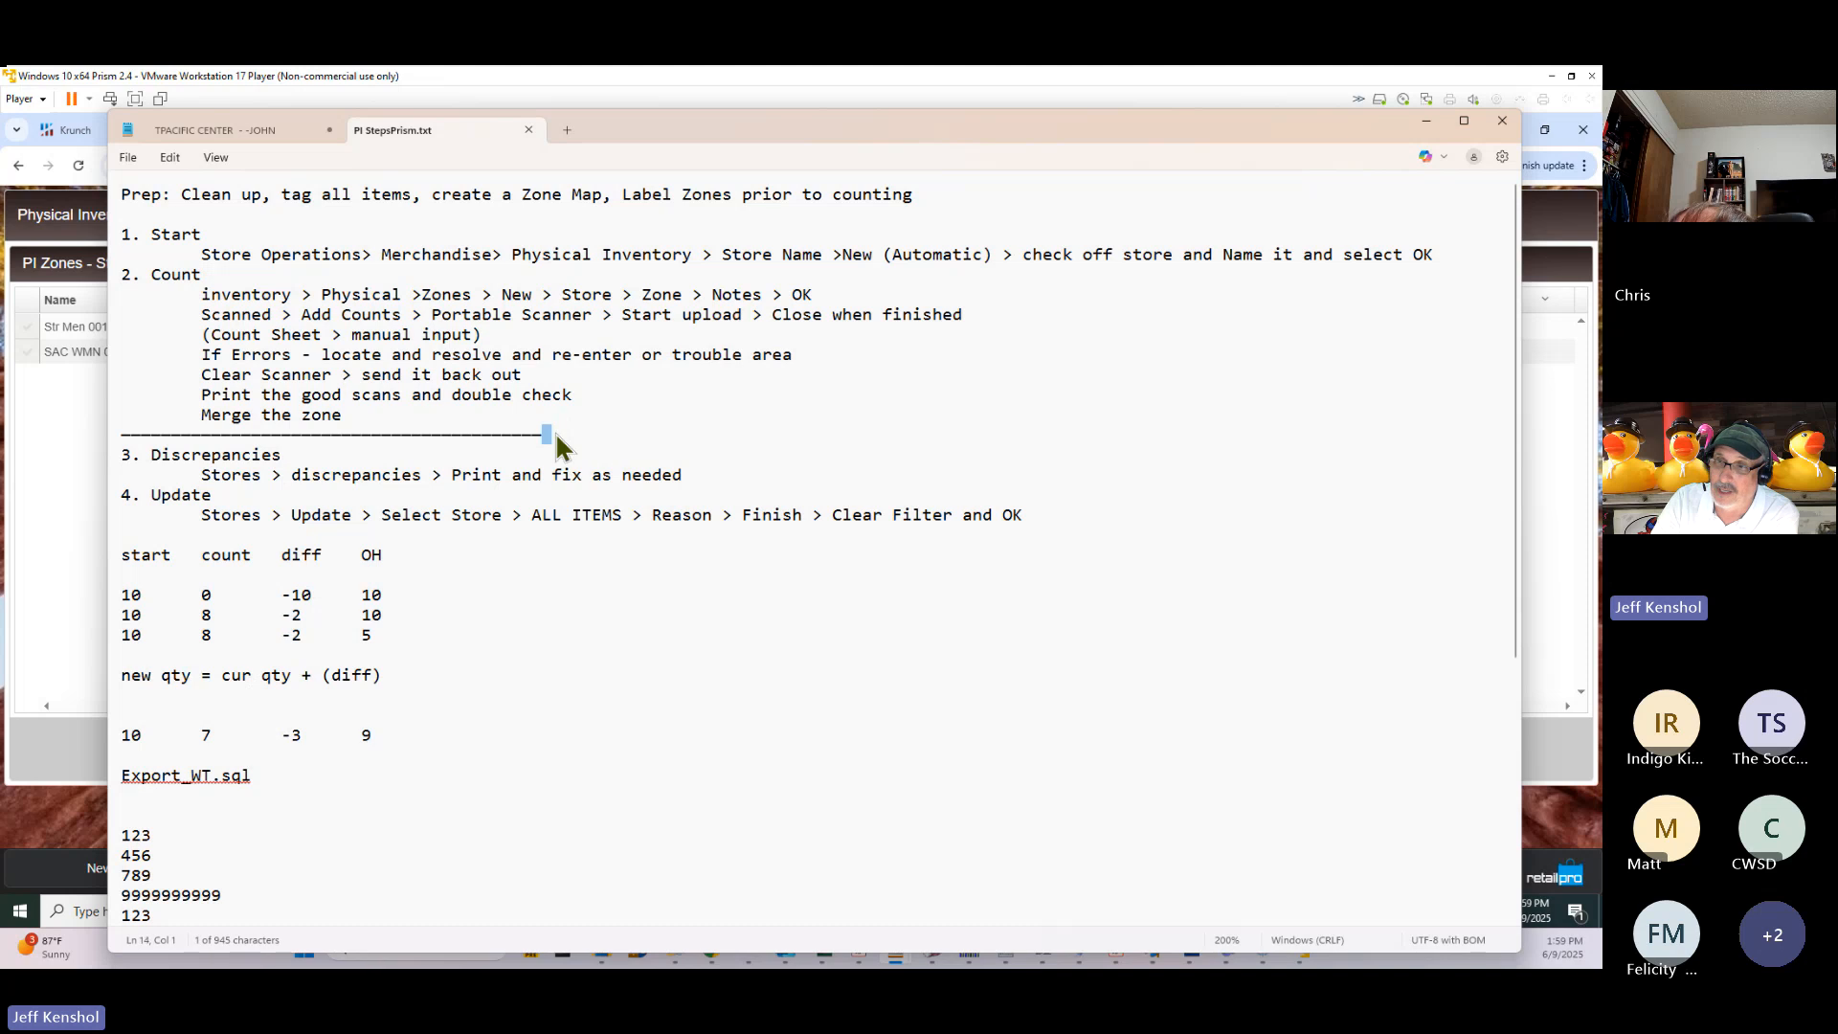
{"action": "left_click_drag", "start_coordinate": [555, 433], "coordinate": [182, 443]}
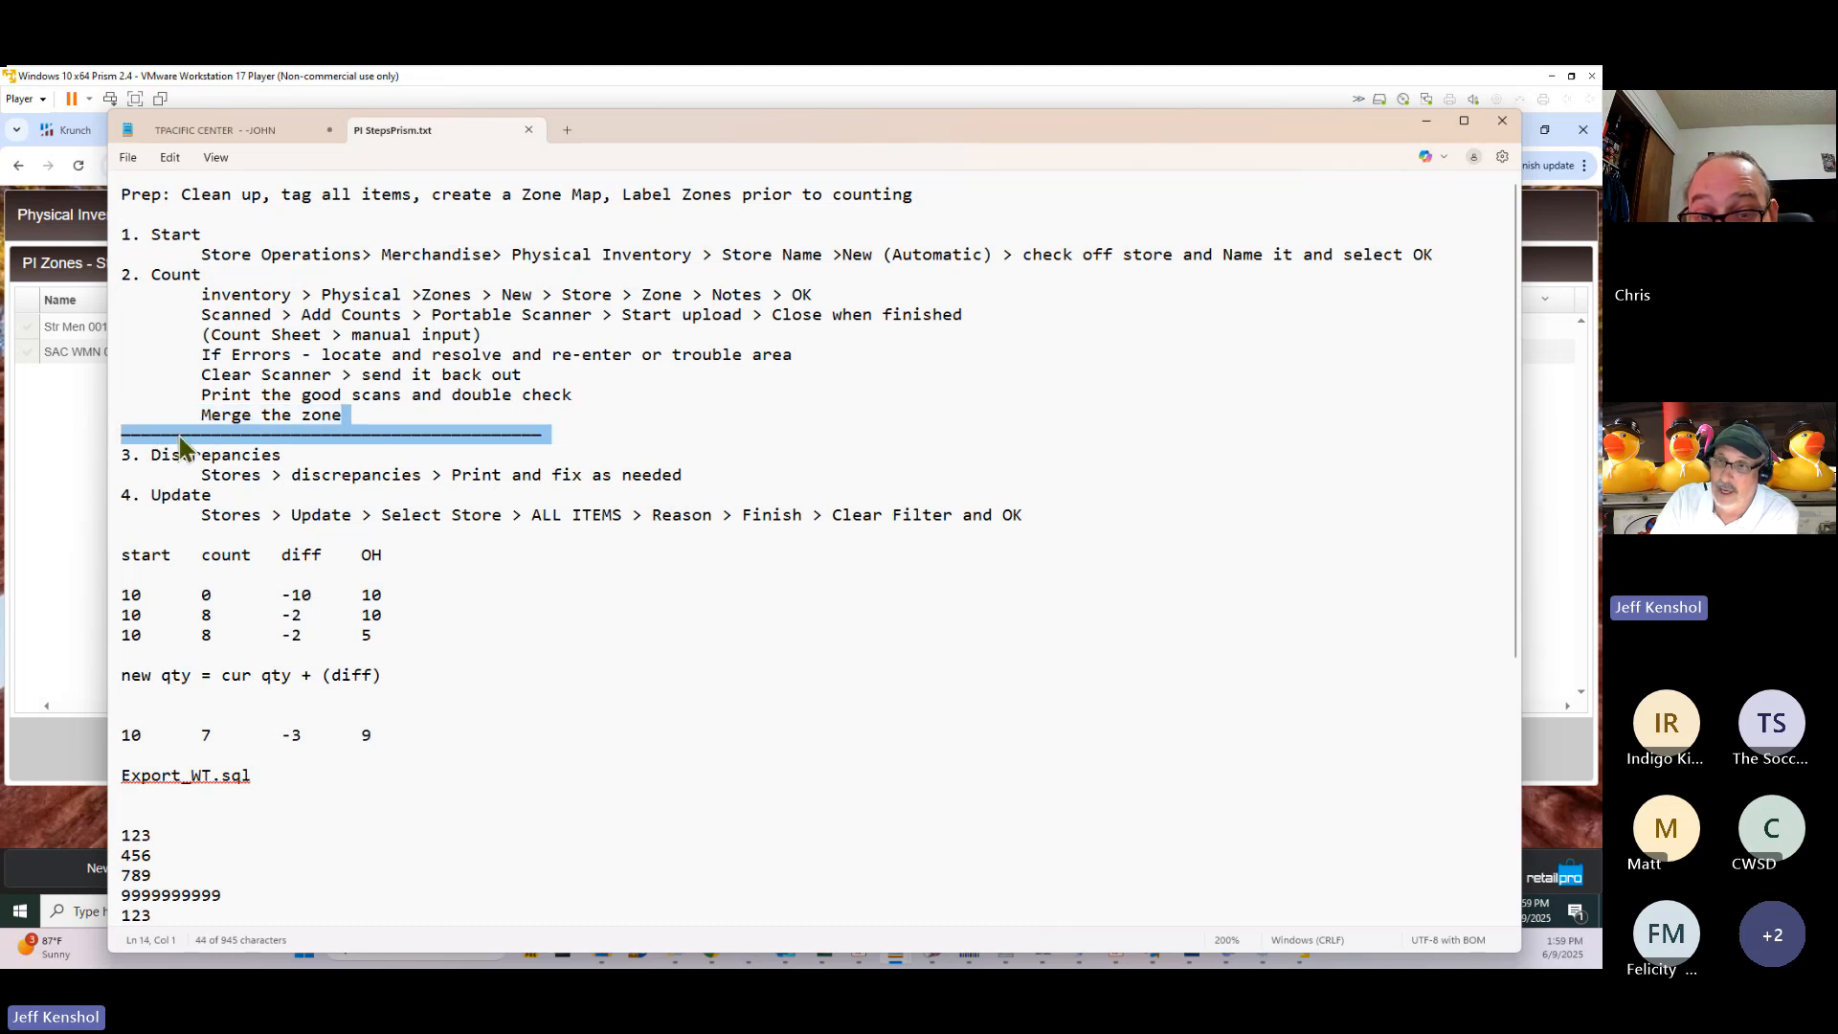
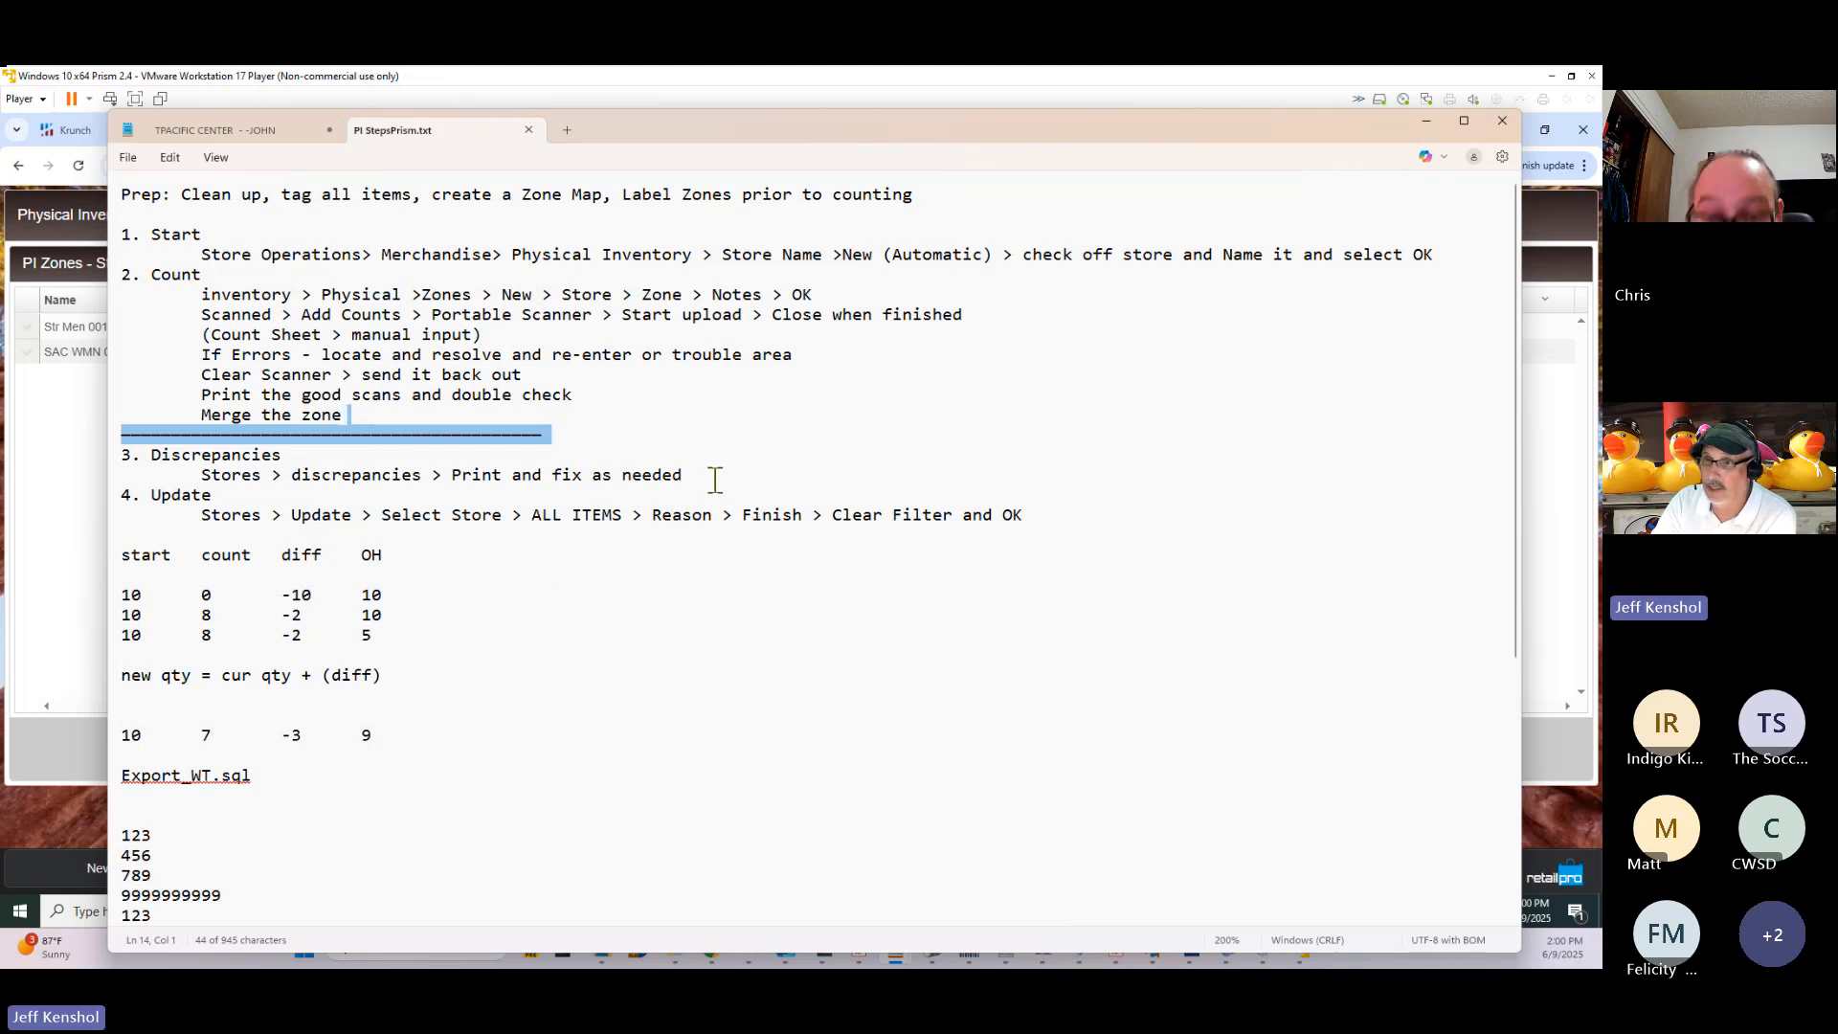
{"action": "left_click_drag", "start_coordinate": [712, 476], "coordinate": [115, 451]}
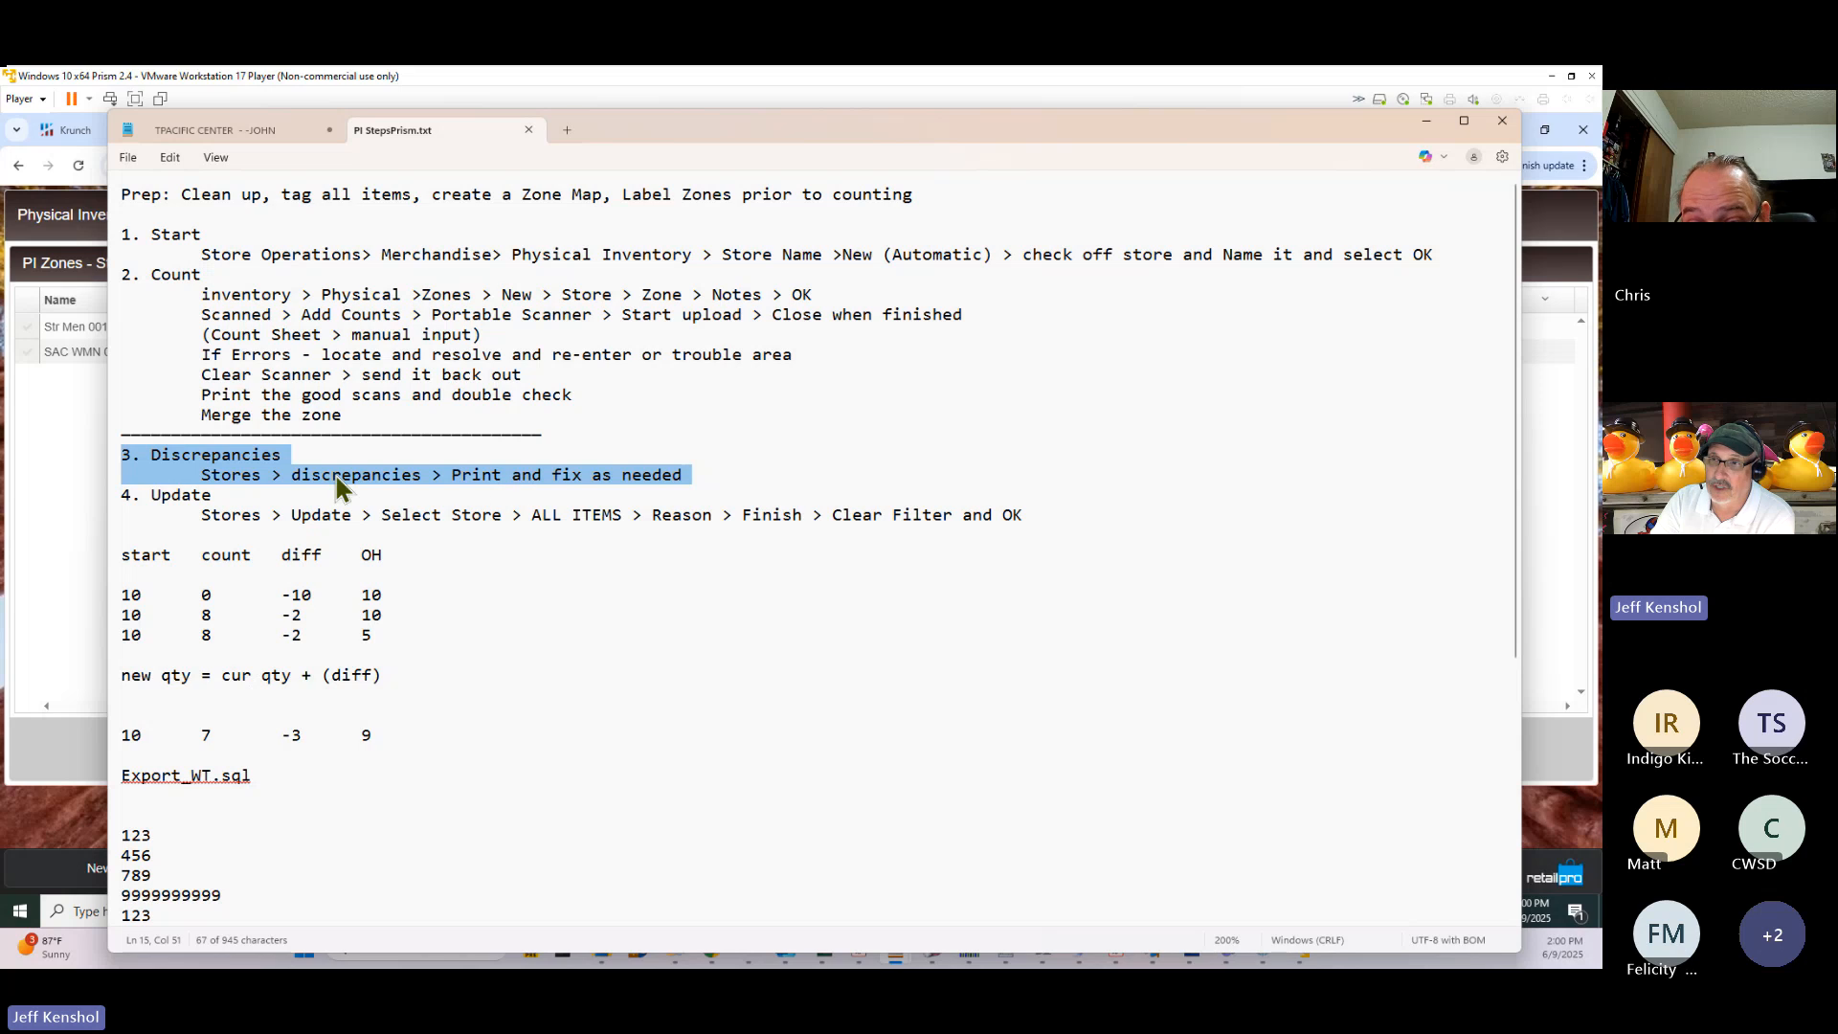
{"action": "left_click", "coordinate": [316, 450]}
{"action": "double_click", "coordinate": [208, 458]}
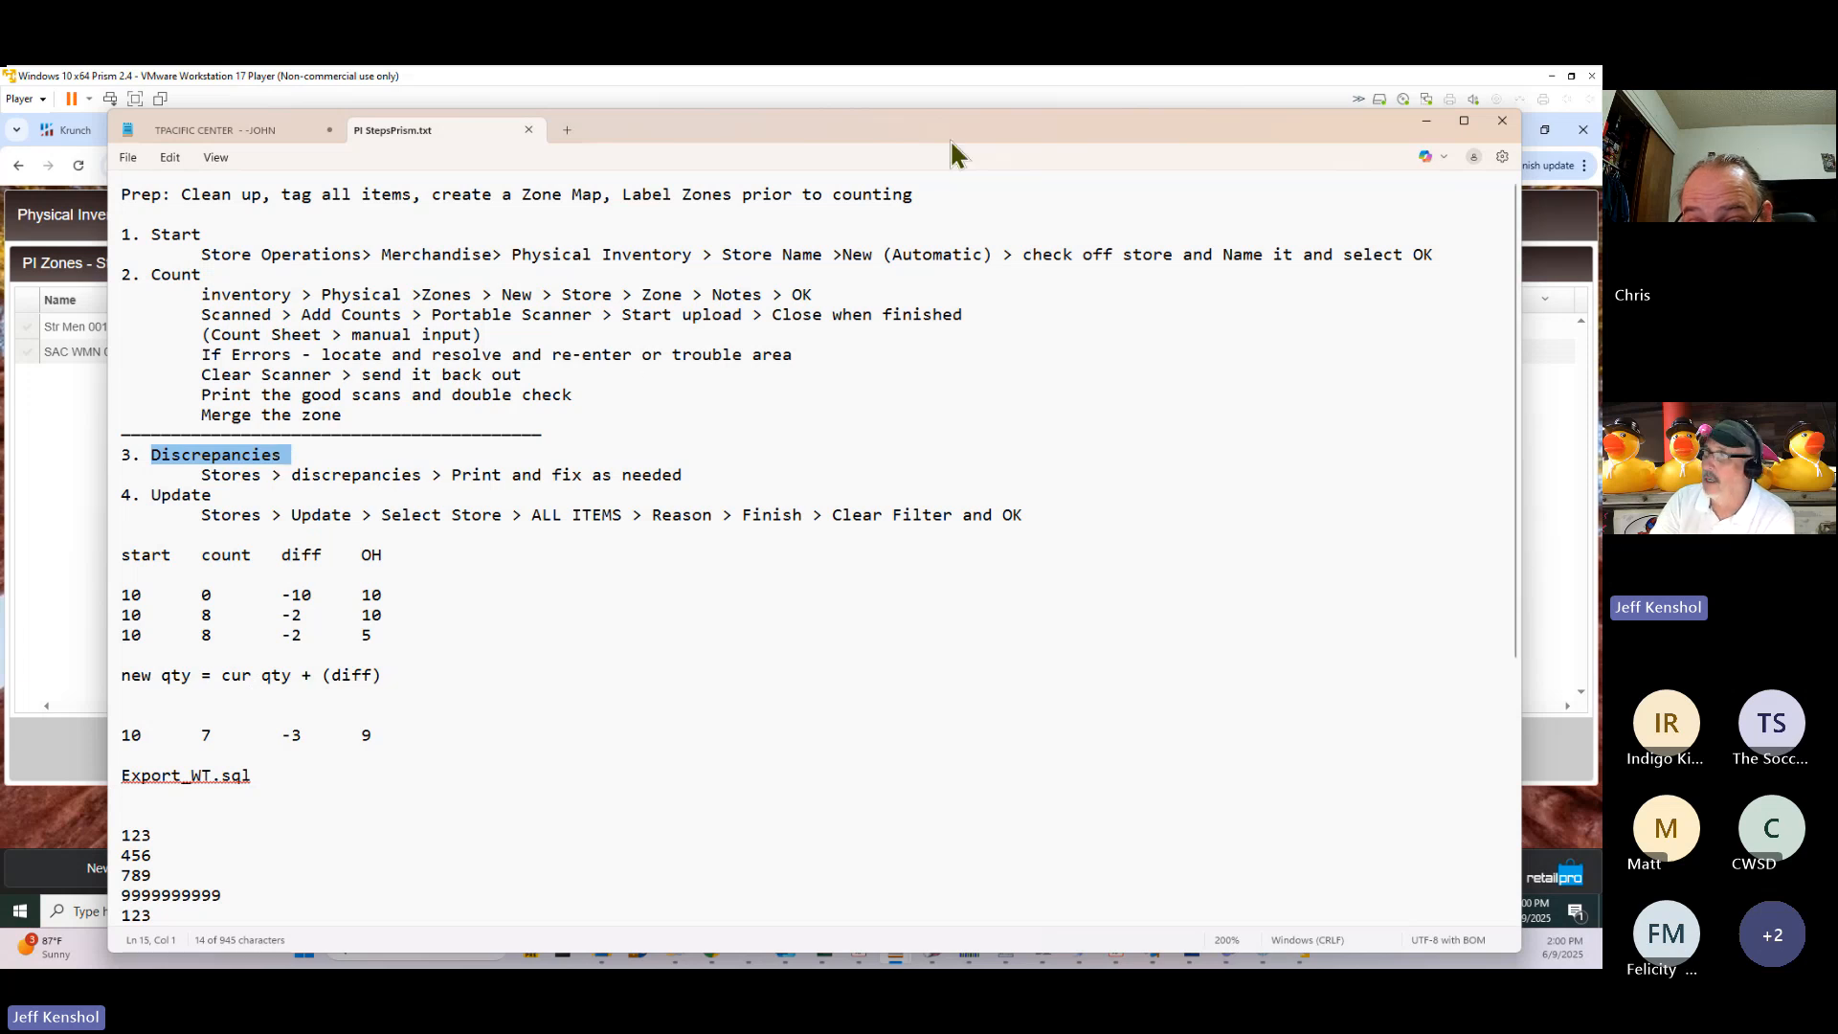
Move the notes out of the way, leave the PI Zones list, and show the discrepancies of the StoreNameJune2025 sheet.
{"action": "left_click_drag", "start_coordinate": [852, 122], "coordinate": [1601, 127]}
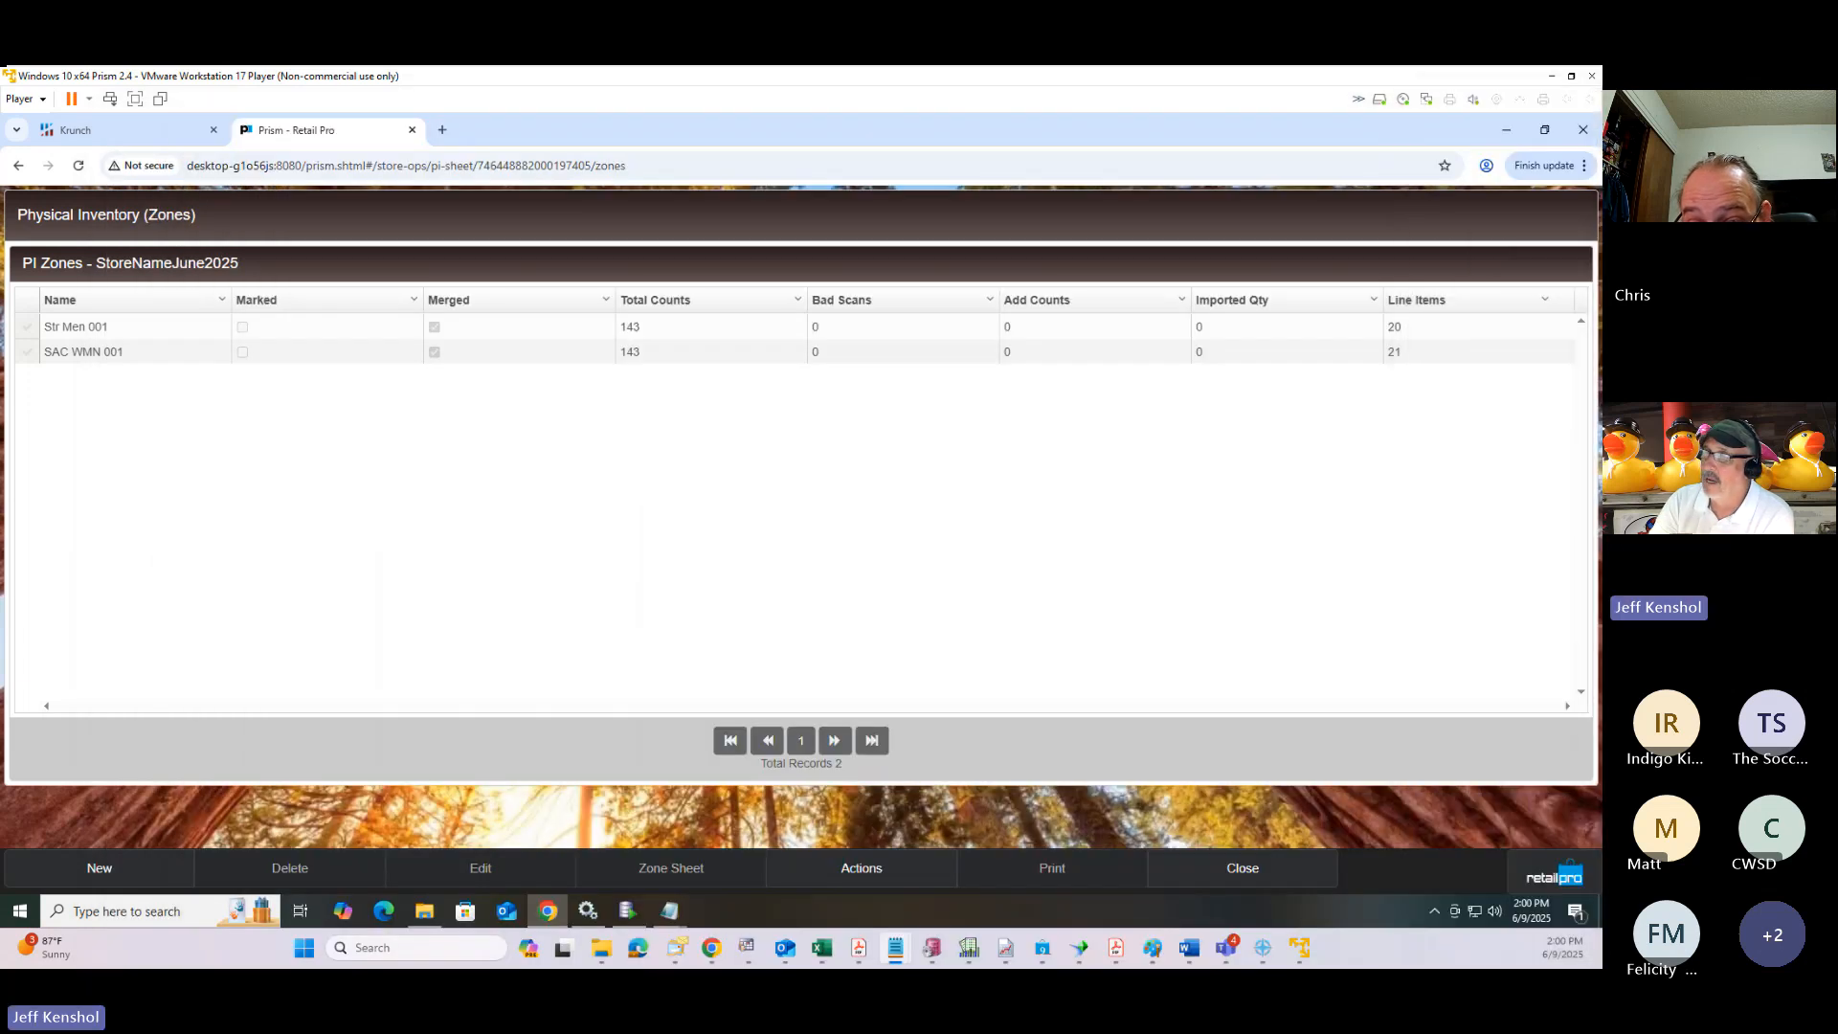
{"action": "left_click", "coordinate": [1246, 870]}
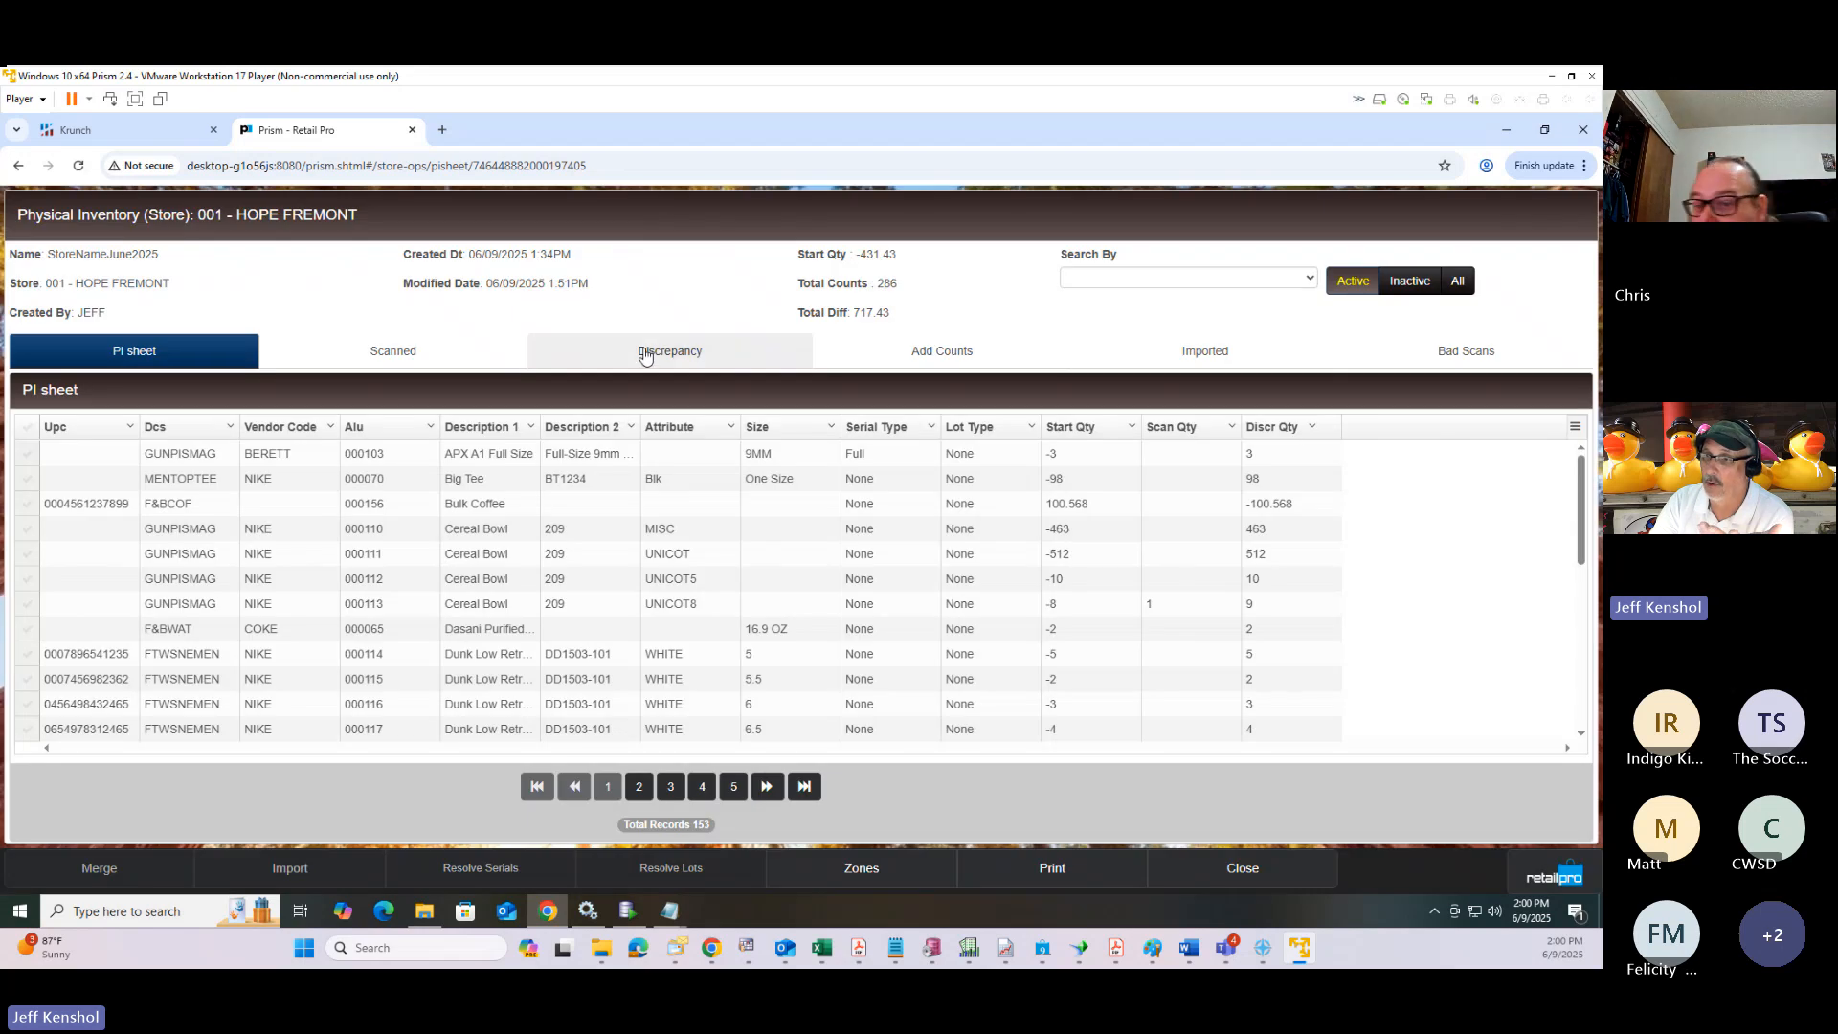
{"action": "left_click", "coordinate": [645, 353]}
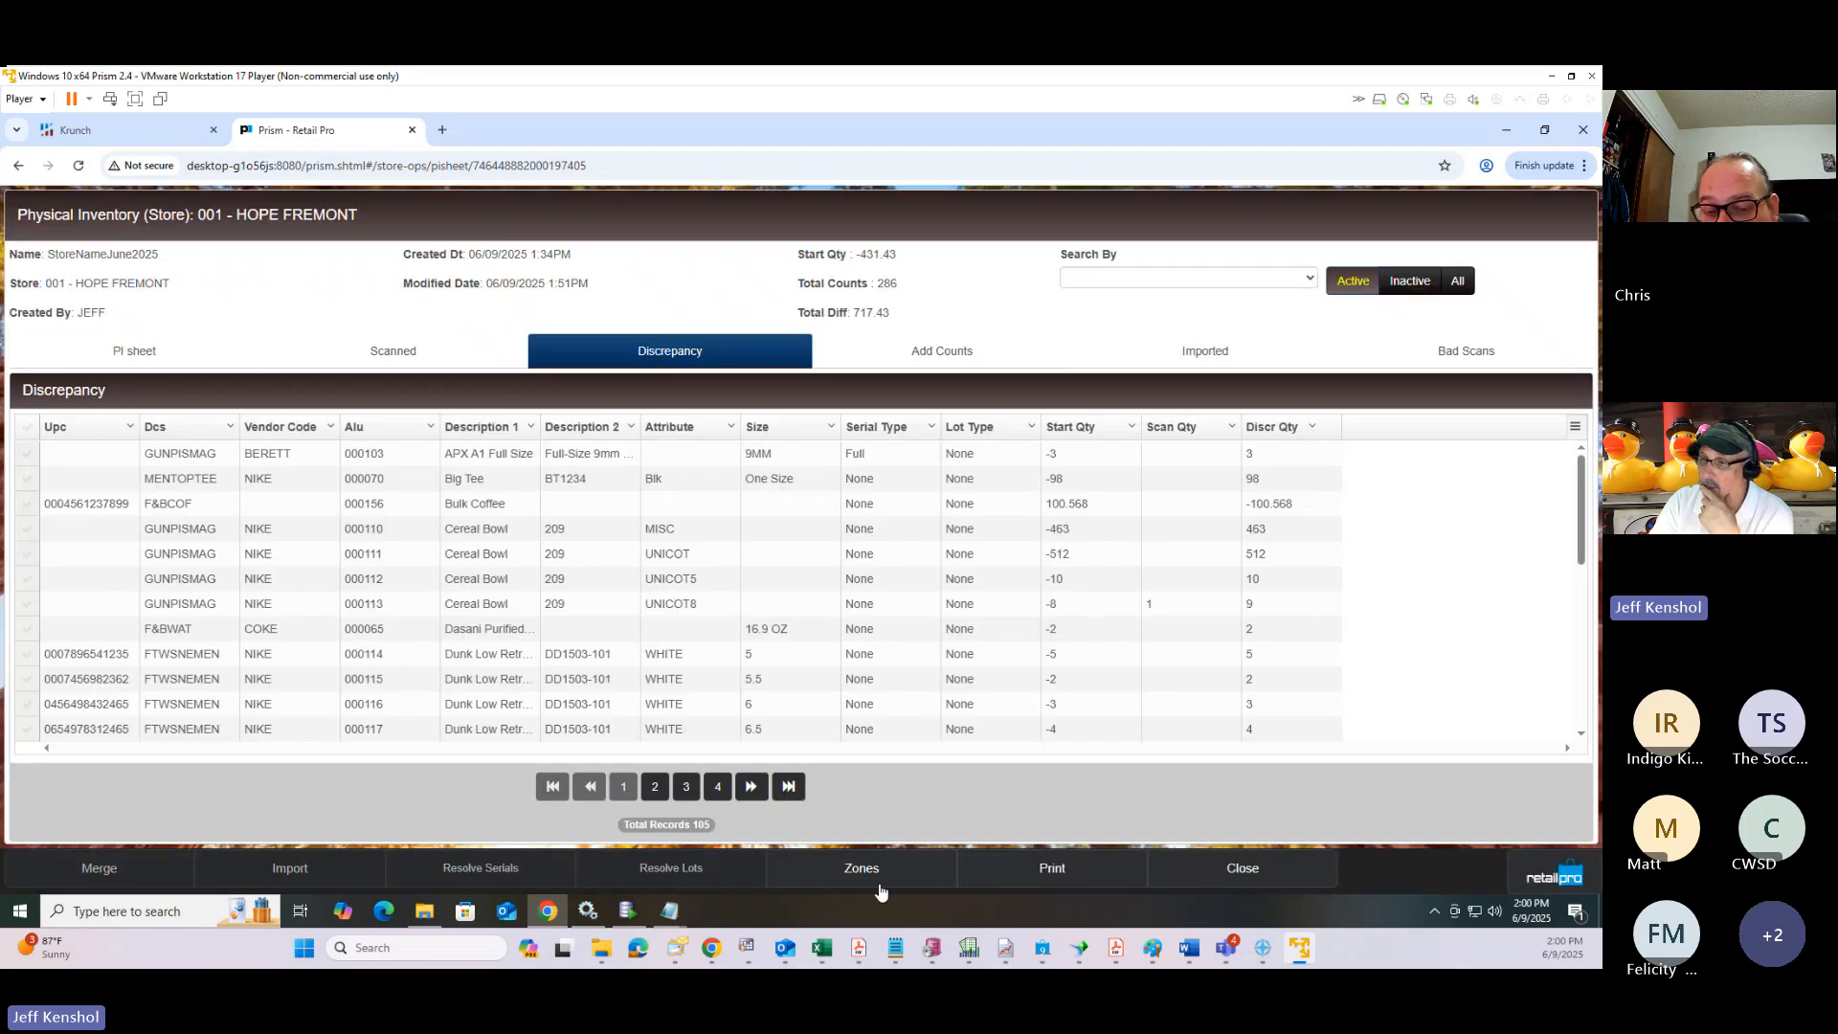
Preview the discrepancies printout using the Belgian PI Discrepancies print design and look through the report.
{"action": "left_click", "coordinate": [1052, 868]}
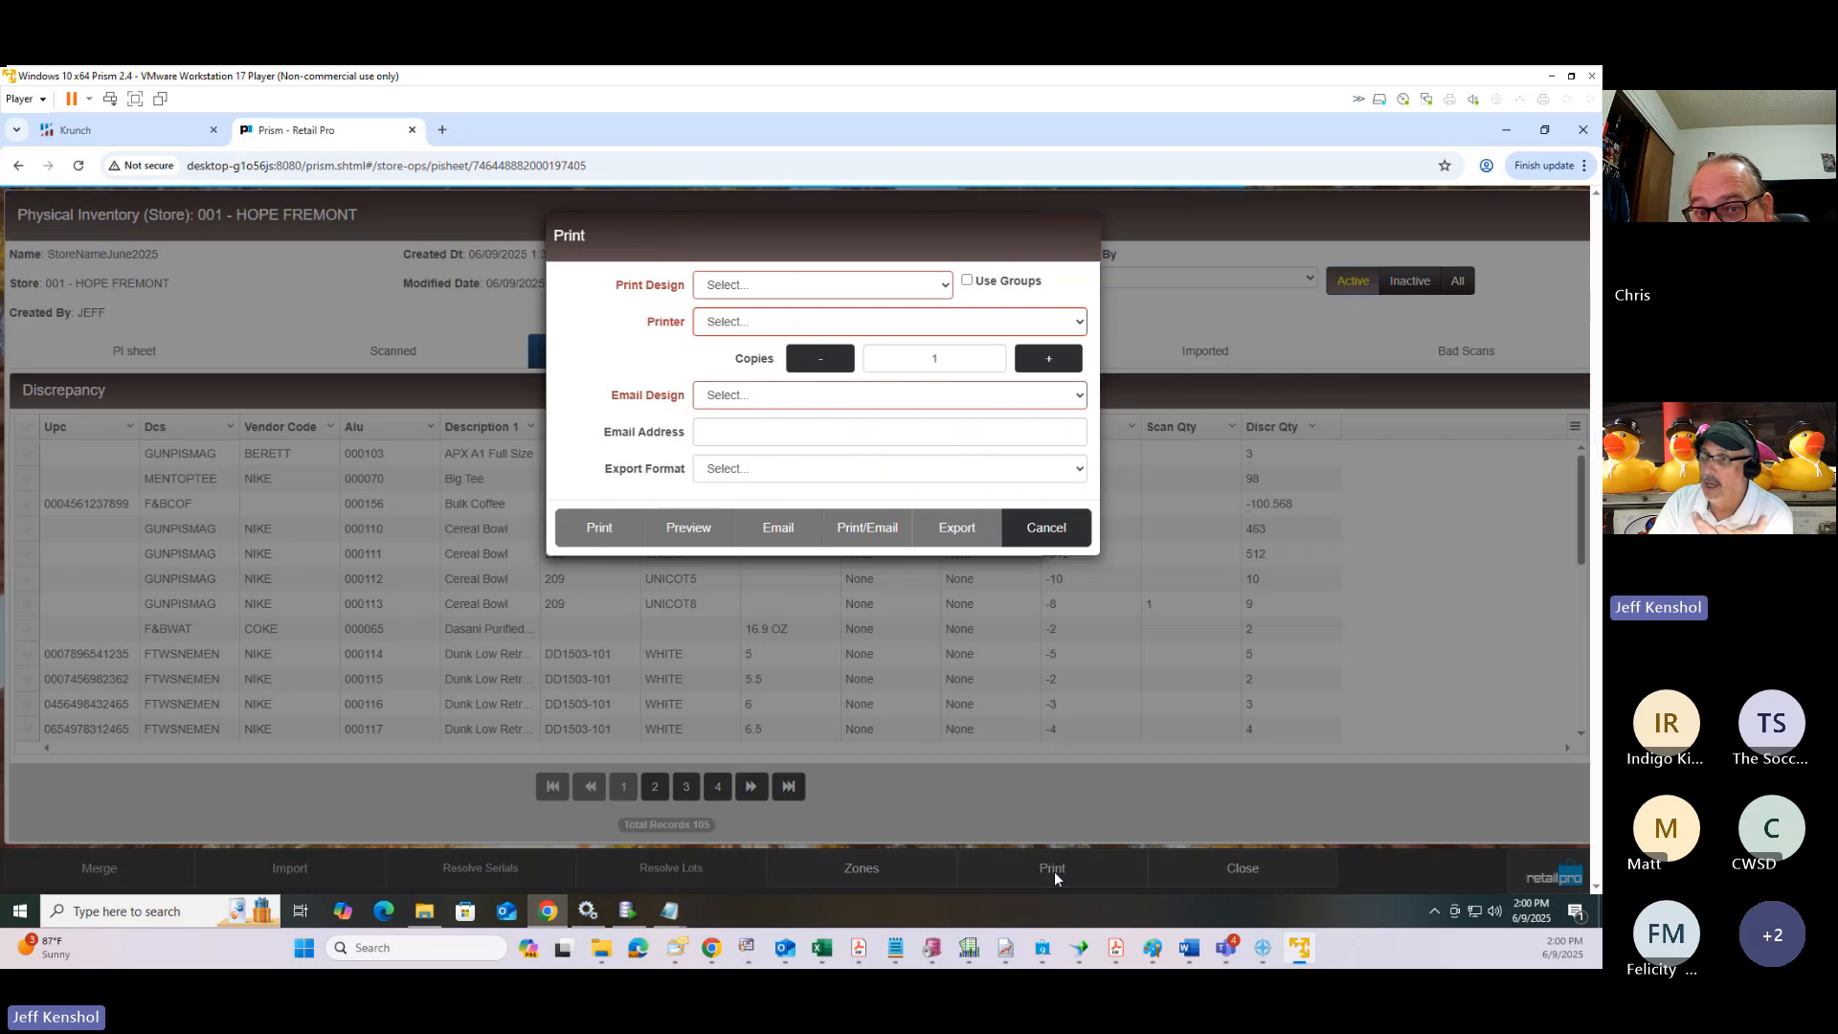
{"action": "left_click", "coordinate": [778, 287]}
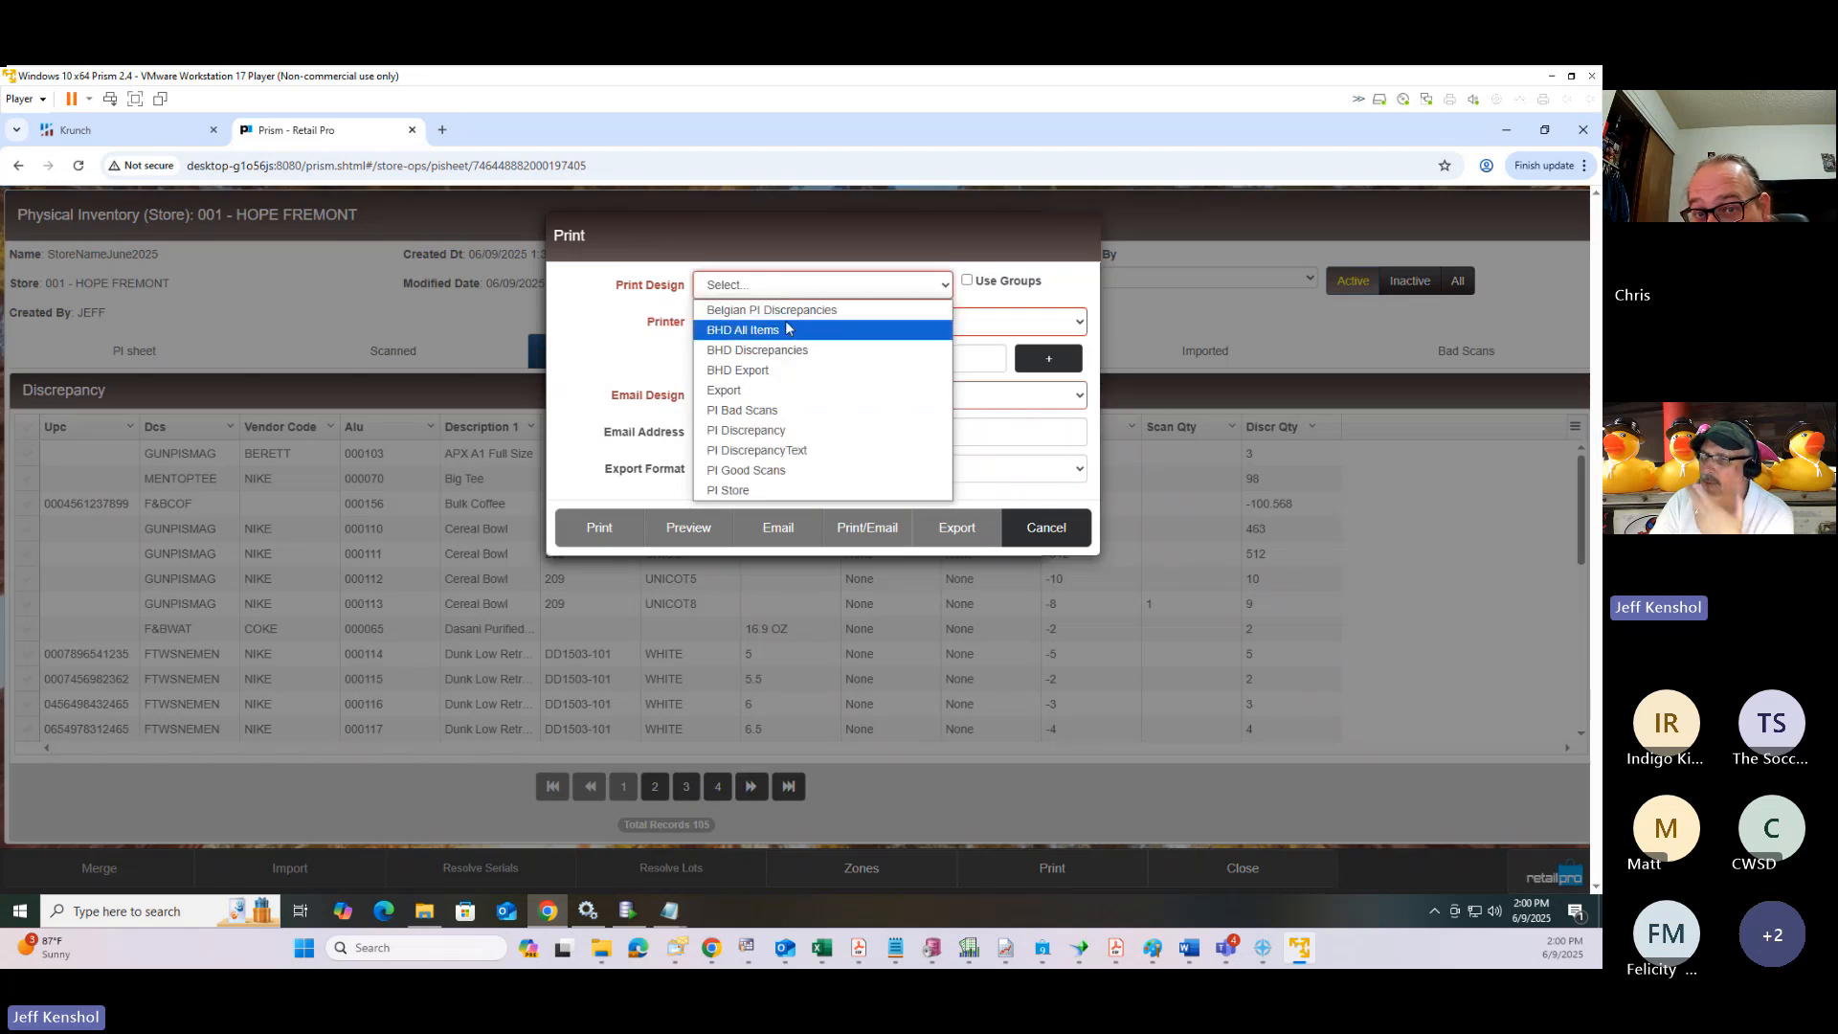
{"action": "left_click", "coordinate": [793, 311]}
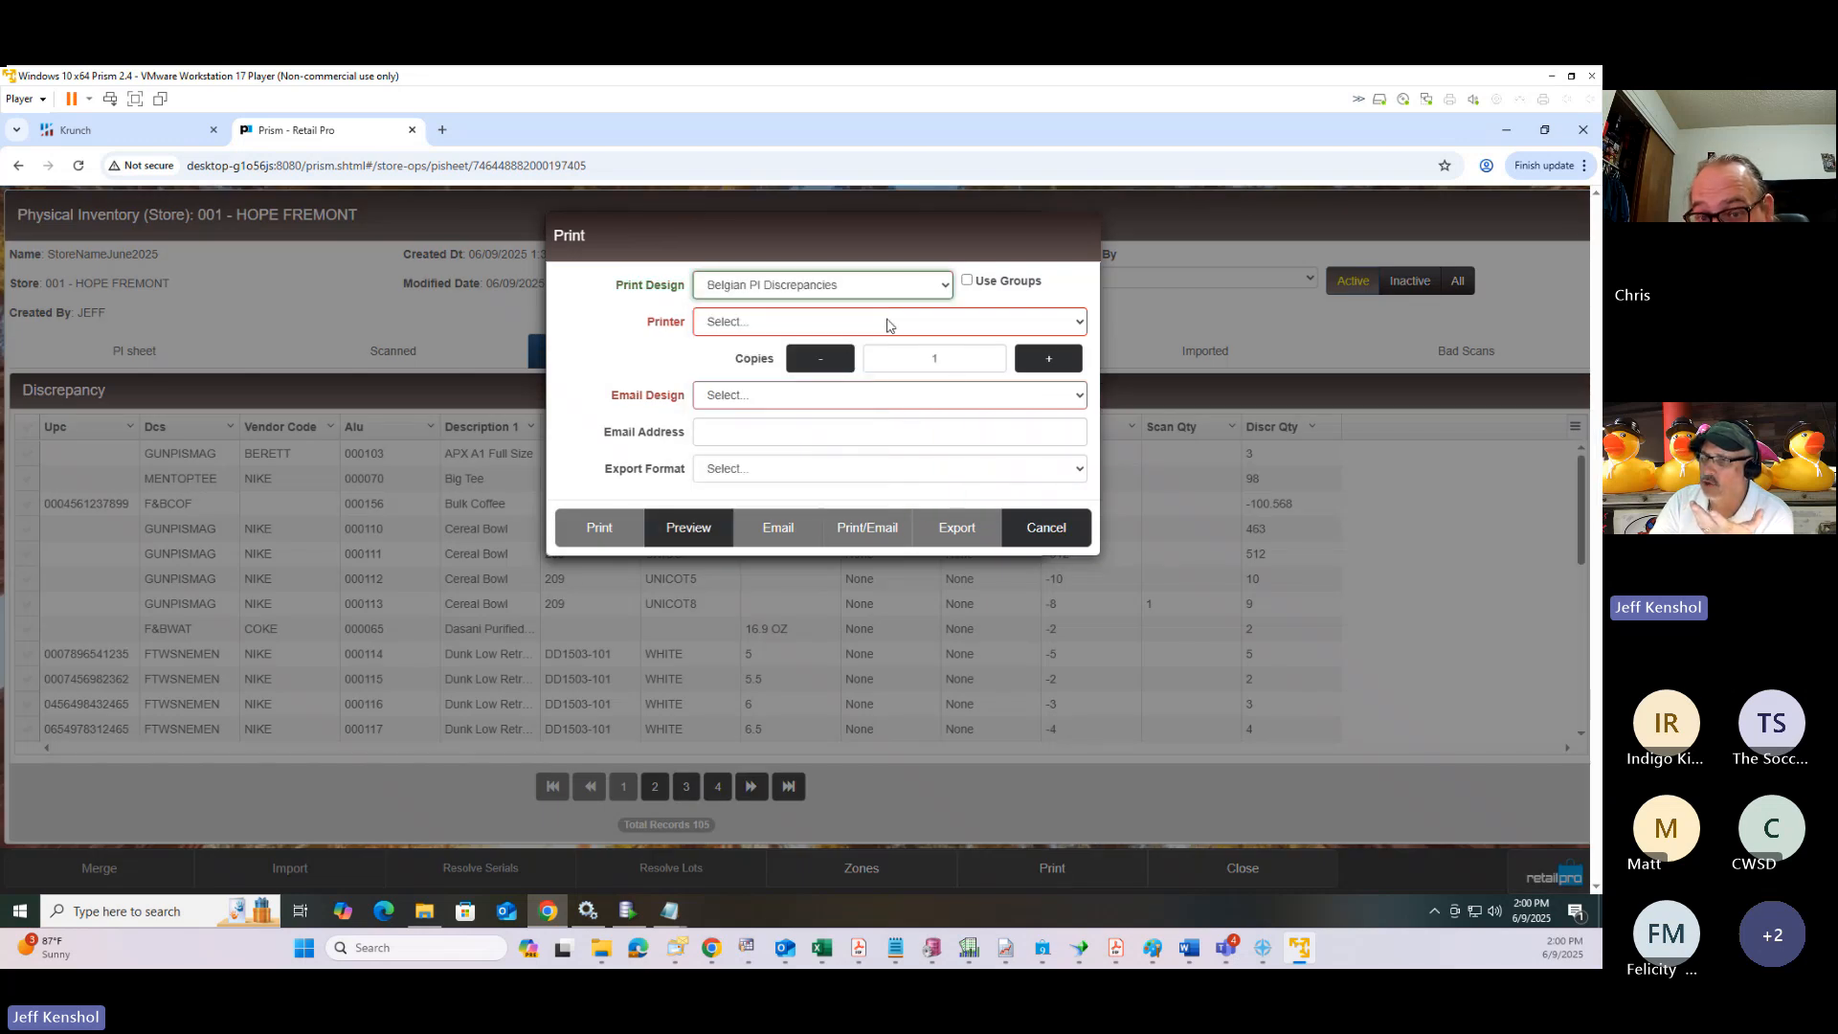
{"action": "left_click", "coordinate": [699, 528]}
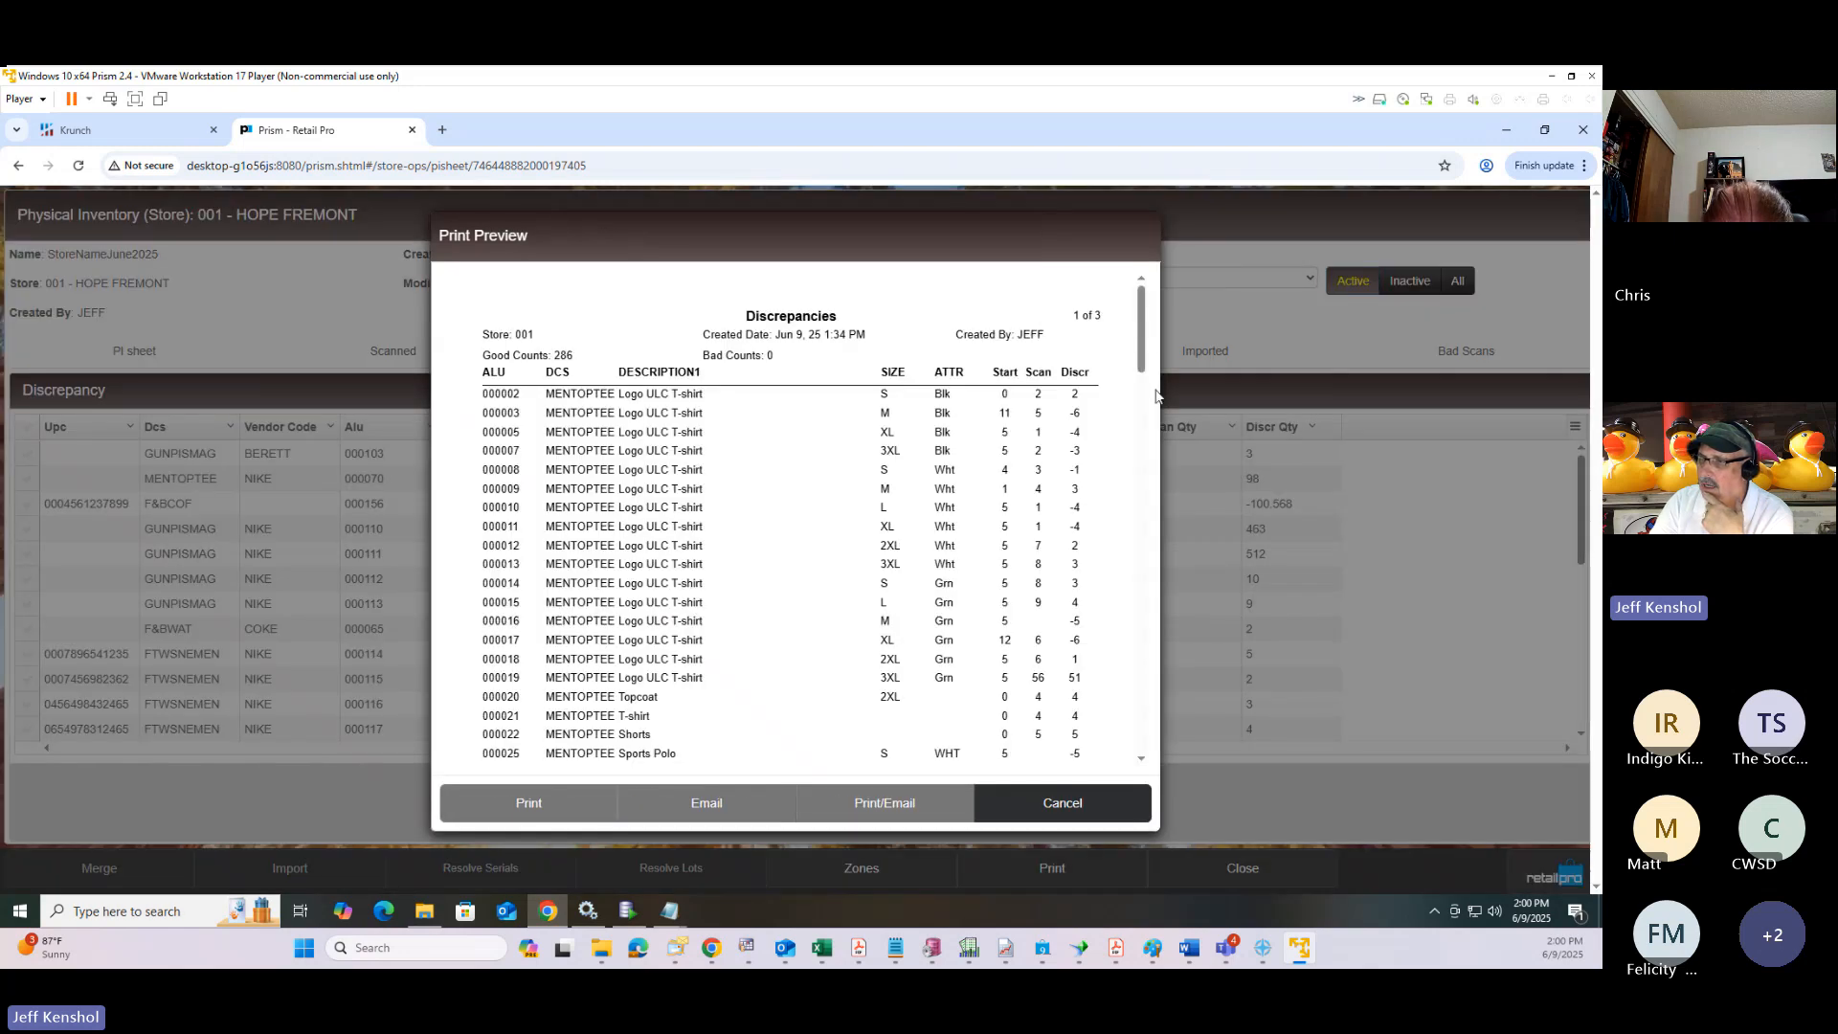
{"action": "left_click_drag", "start_coordinate": [1142, 363], "coordinate": [1153, 321]}
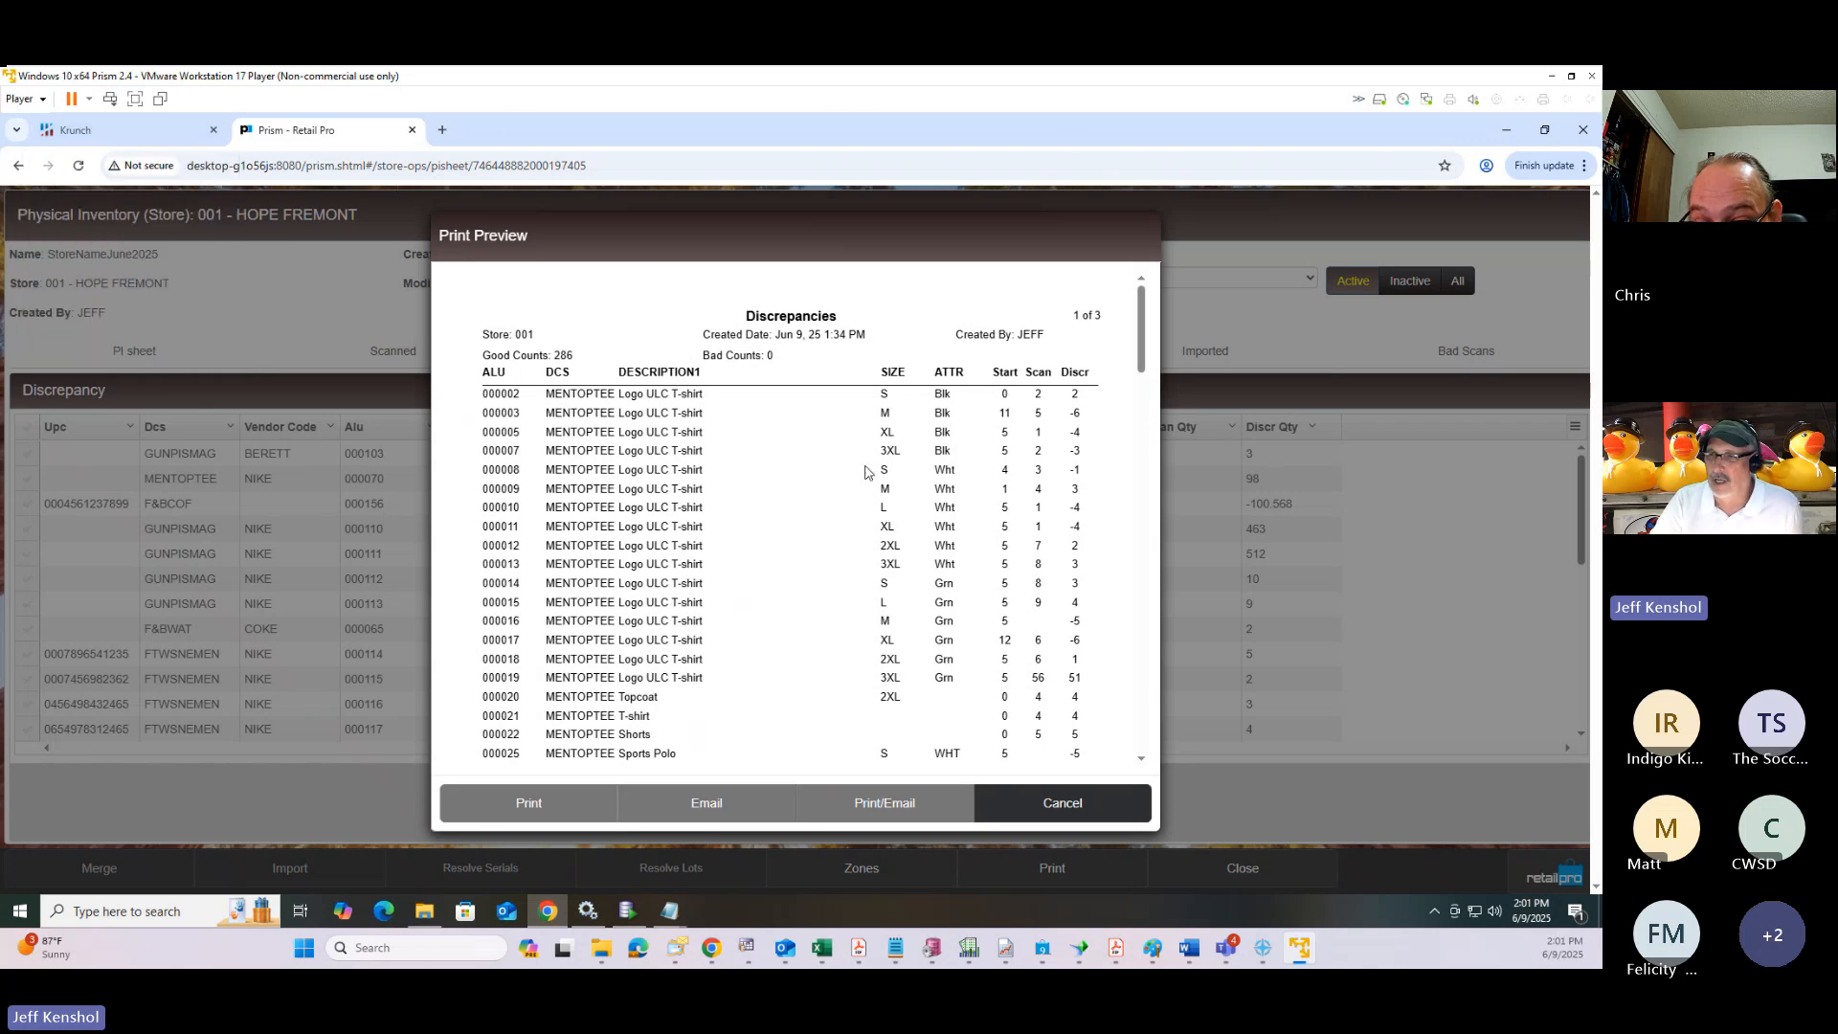
Switch to Retail Pro Reports and filter the report list to the PI group.
{"action": "left_click", "coordinate": [106, 143]}
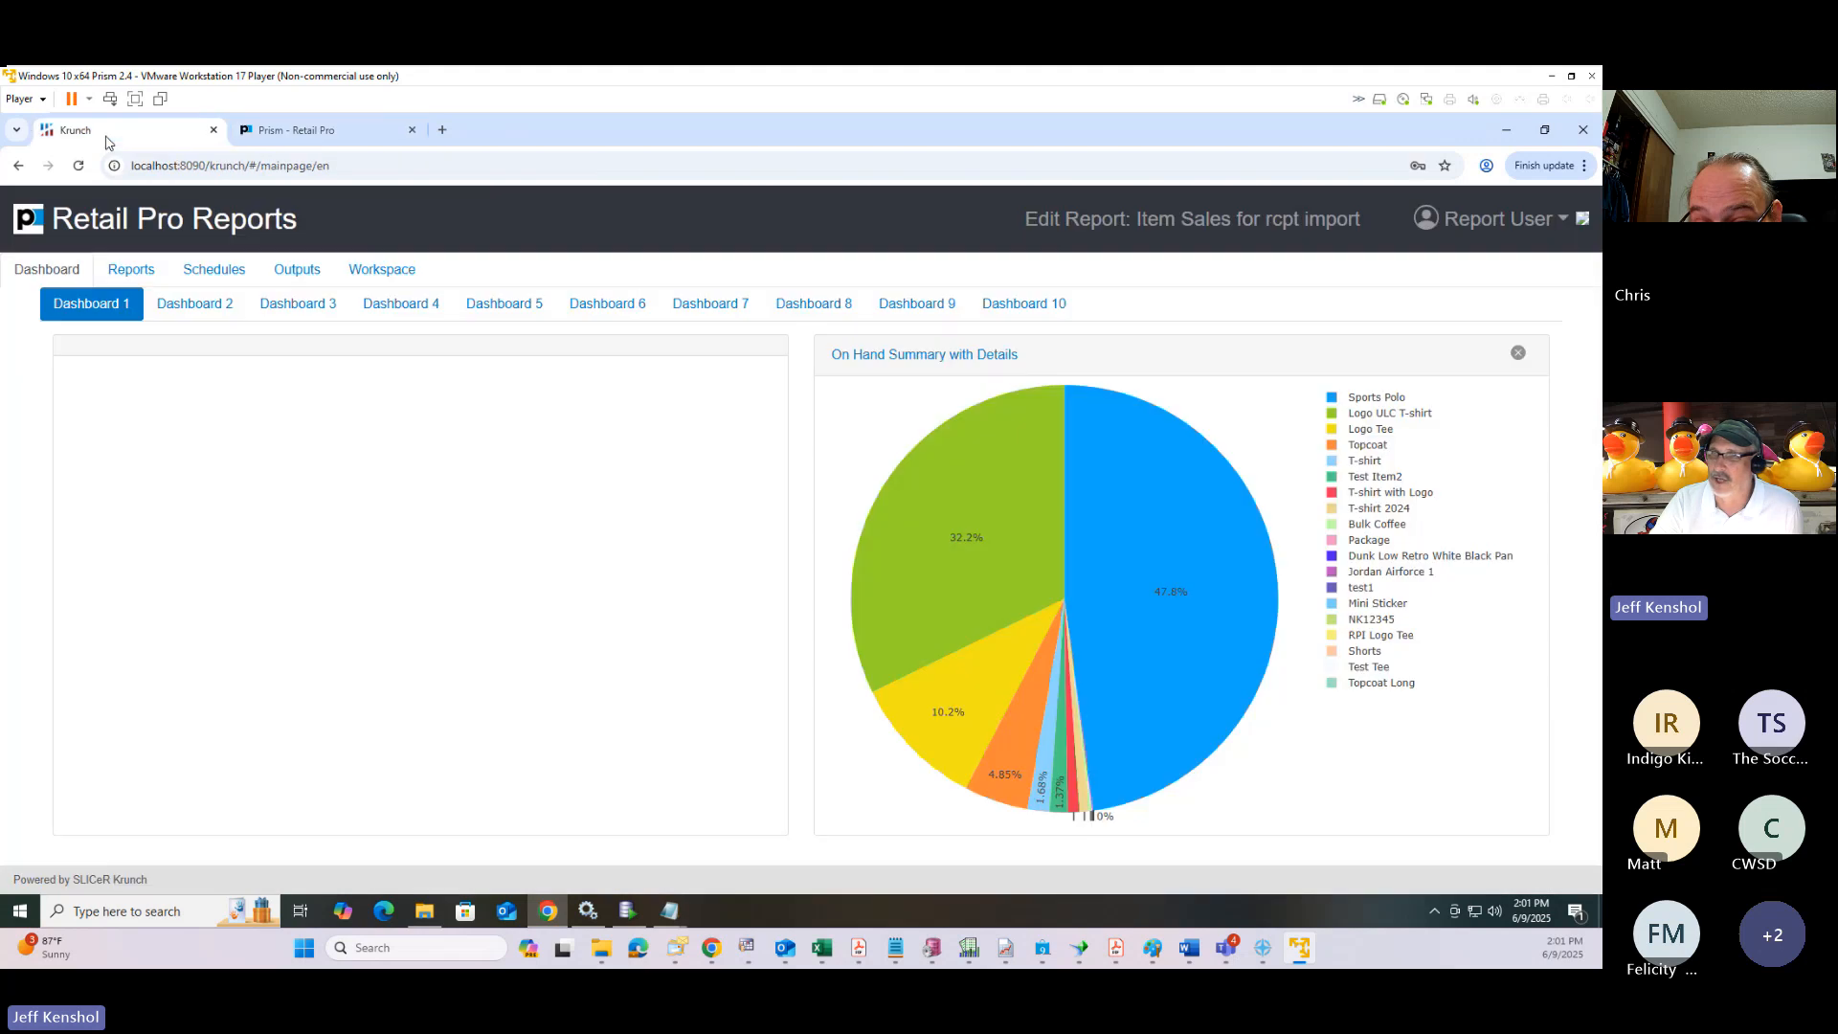
{"action": "left_click", "coordinate": [137, 272]}
{"action": "left_click", "coordinate": [396, 373]}
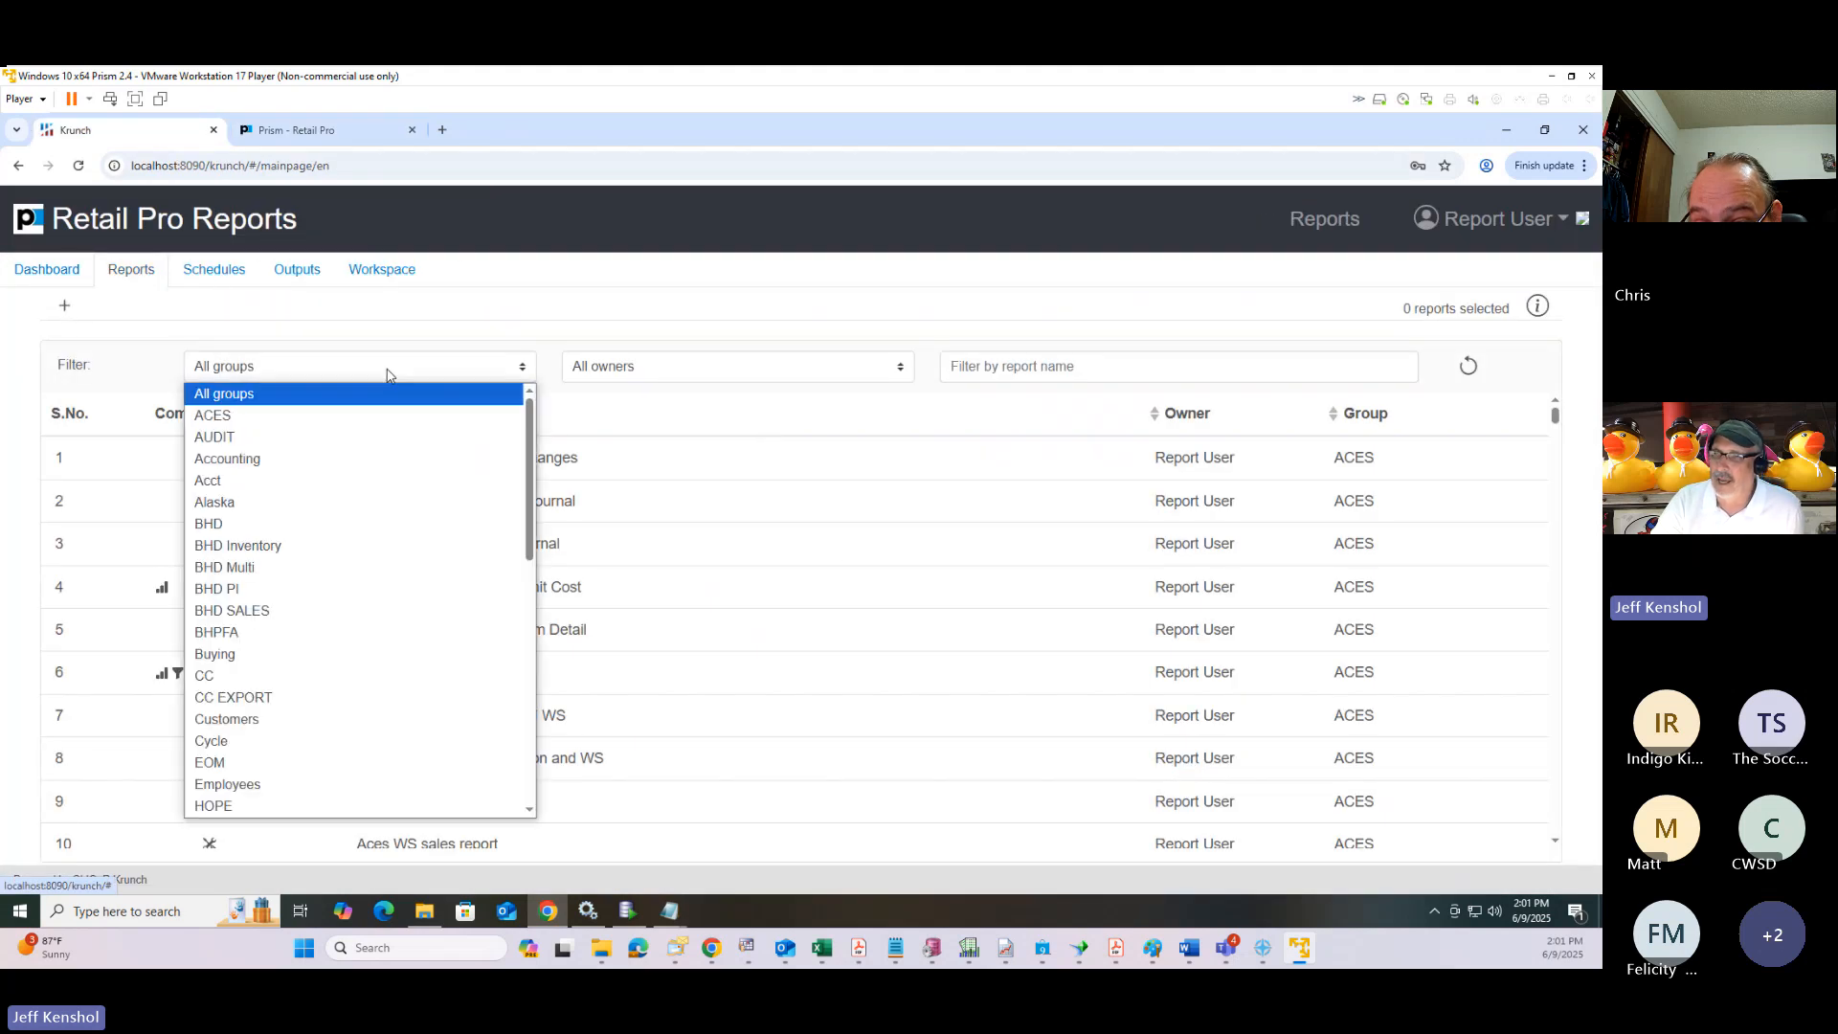
{"action": "scroll", "coordinate": [254, 584], "scroll_direction": "down", "scroll_amount": 6}
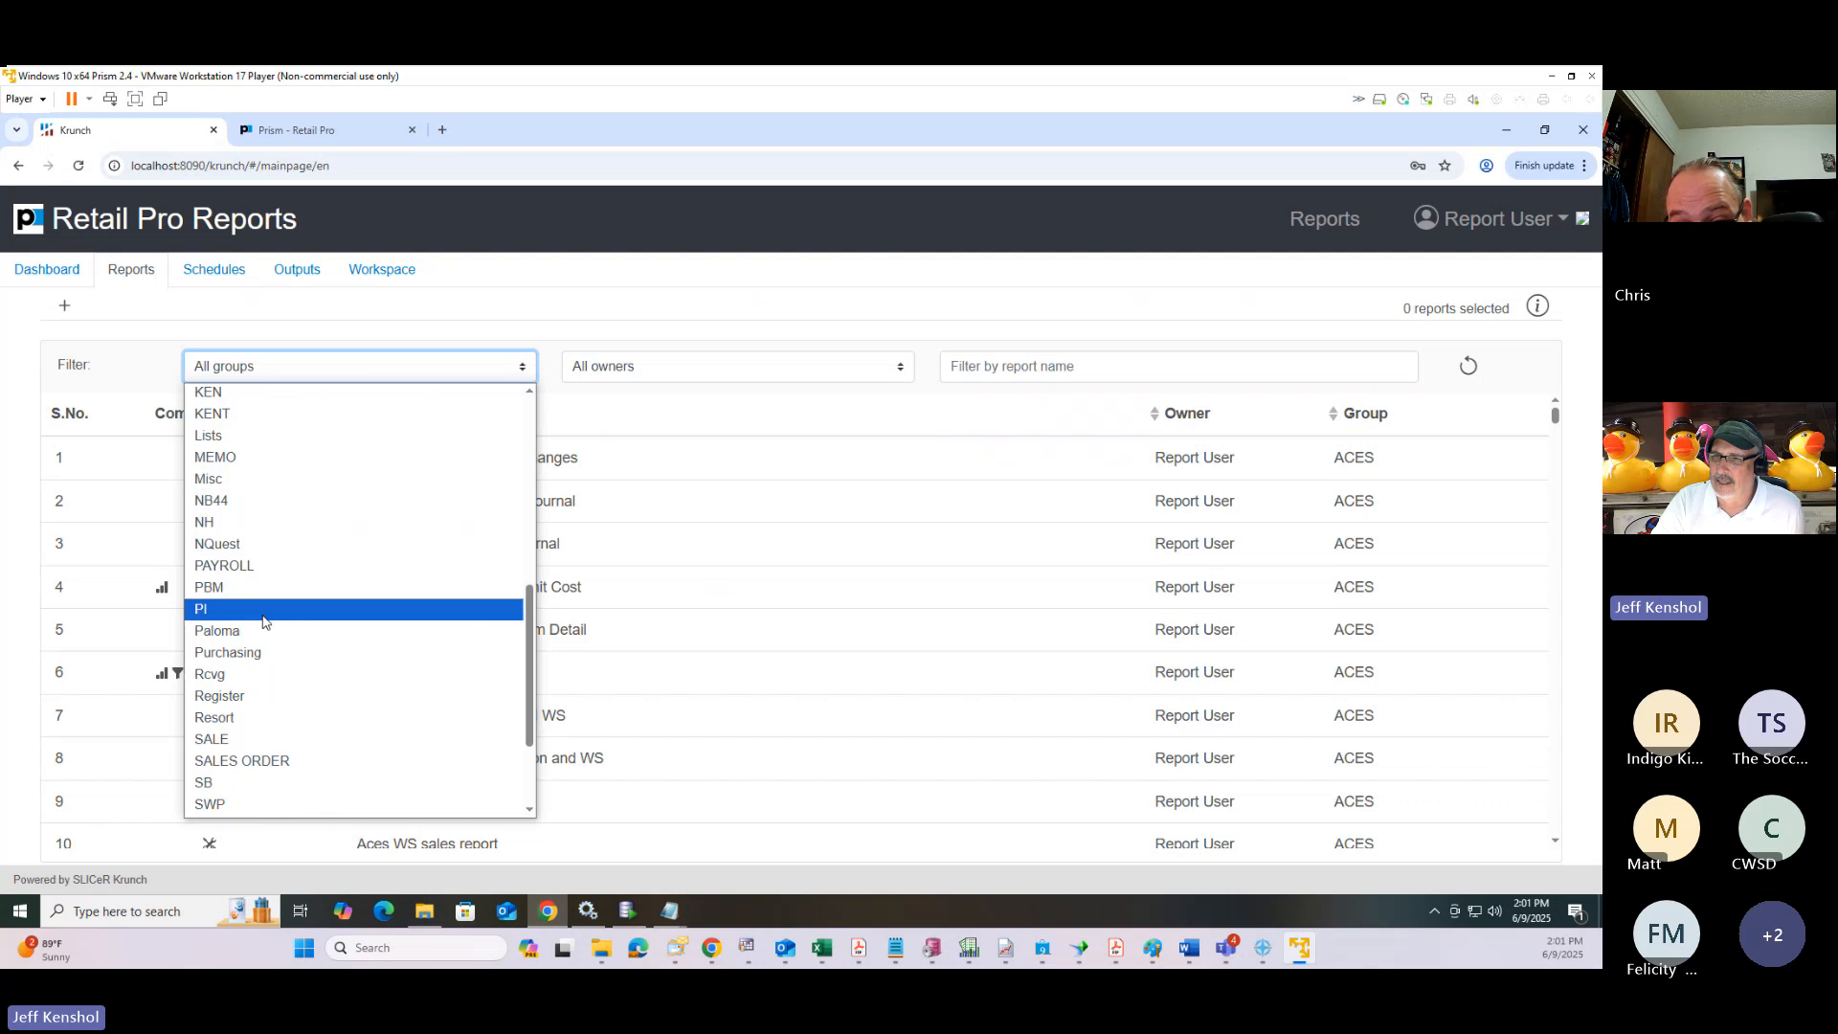
{"action": "left_click", "coordinate": [263, 611]}
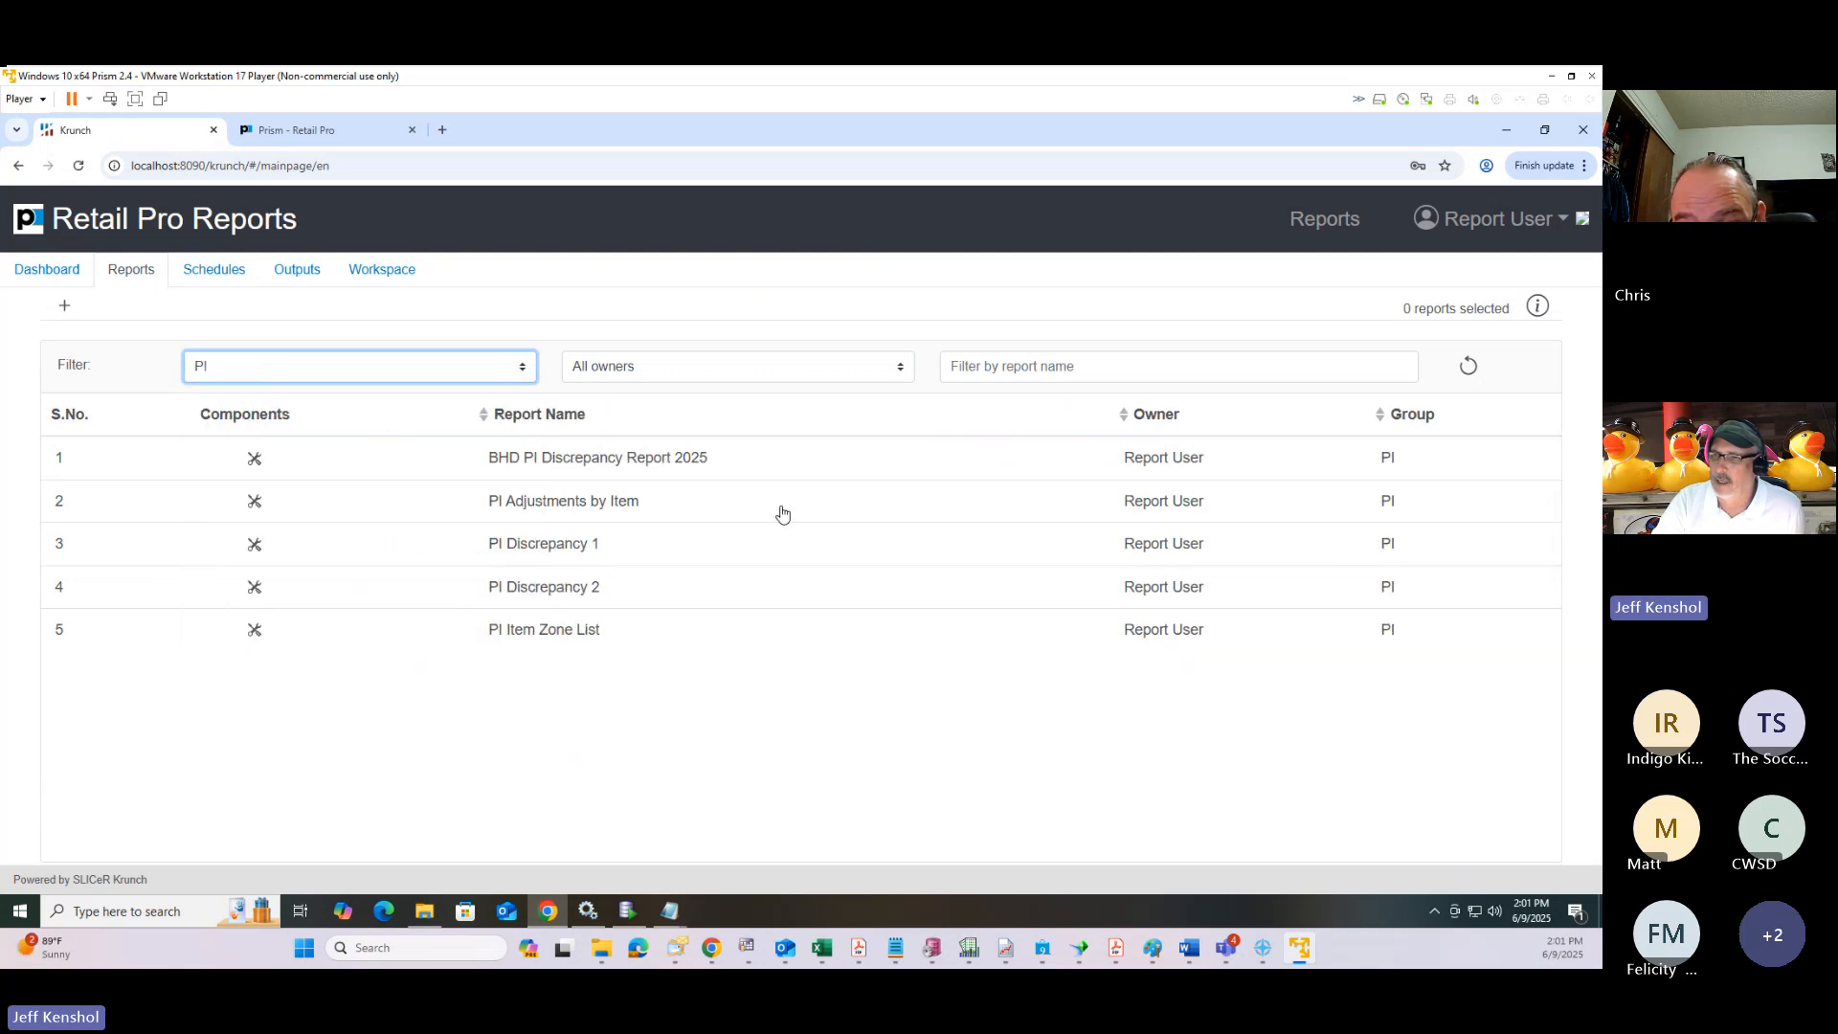
Run the BHD PI Discrepancy Report 2025, review its output, and return to the report list.
{"action": "left_click", "coordinate": [617, 465]}
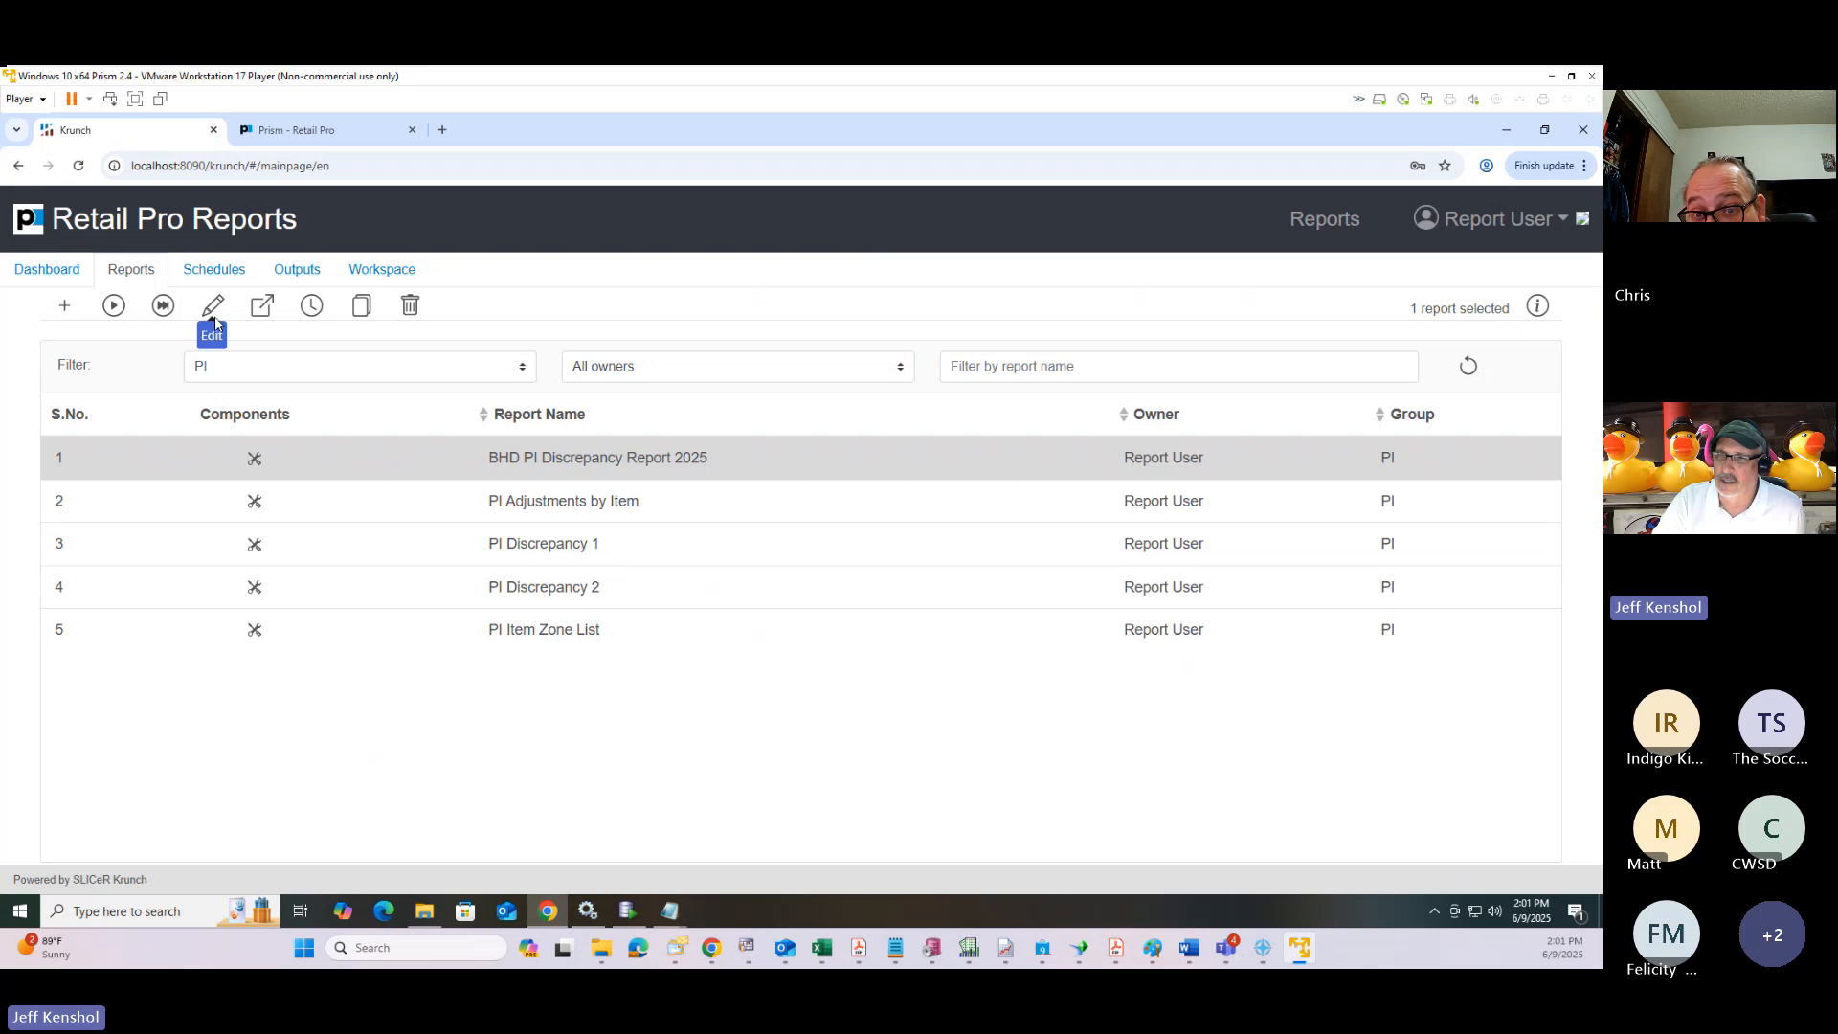
{"action": "left_click", "coordinate": [162, 306]}
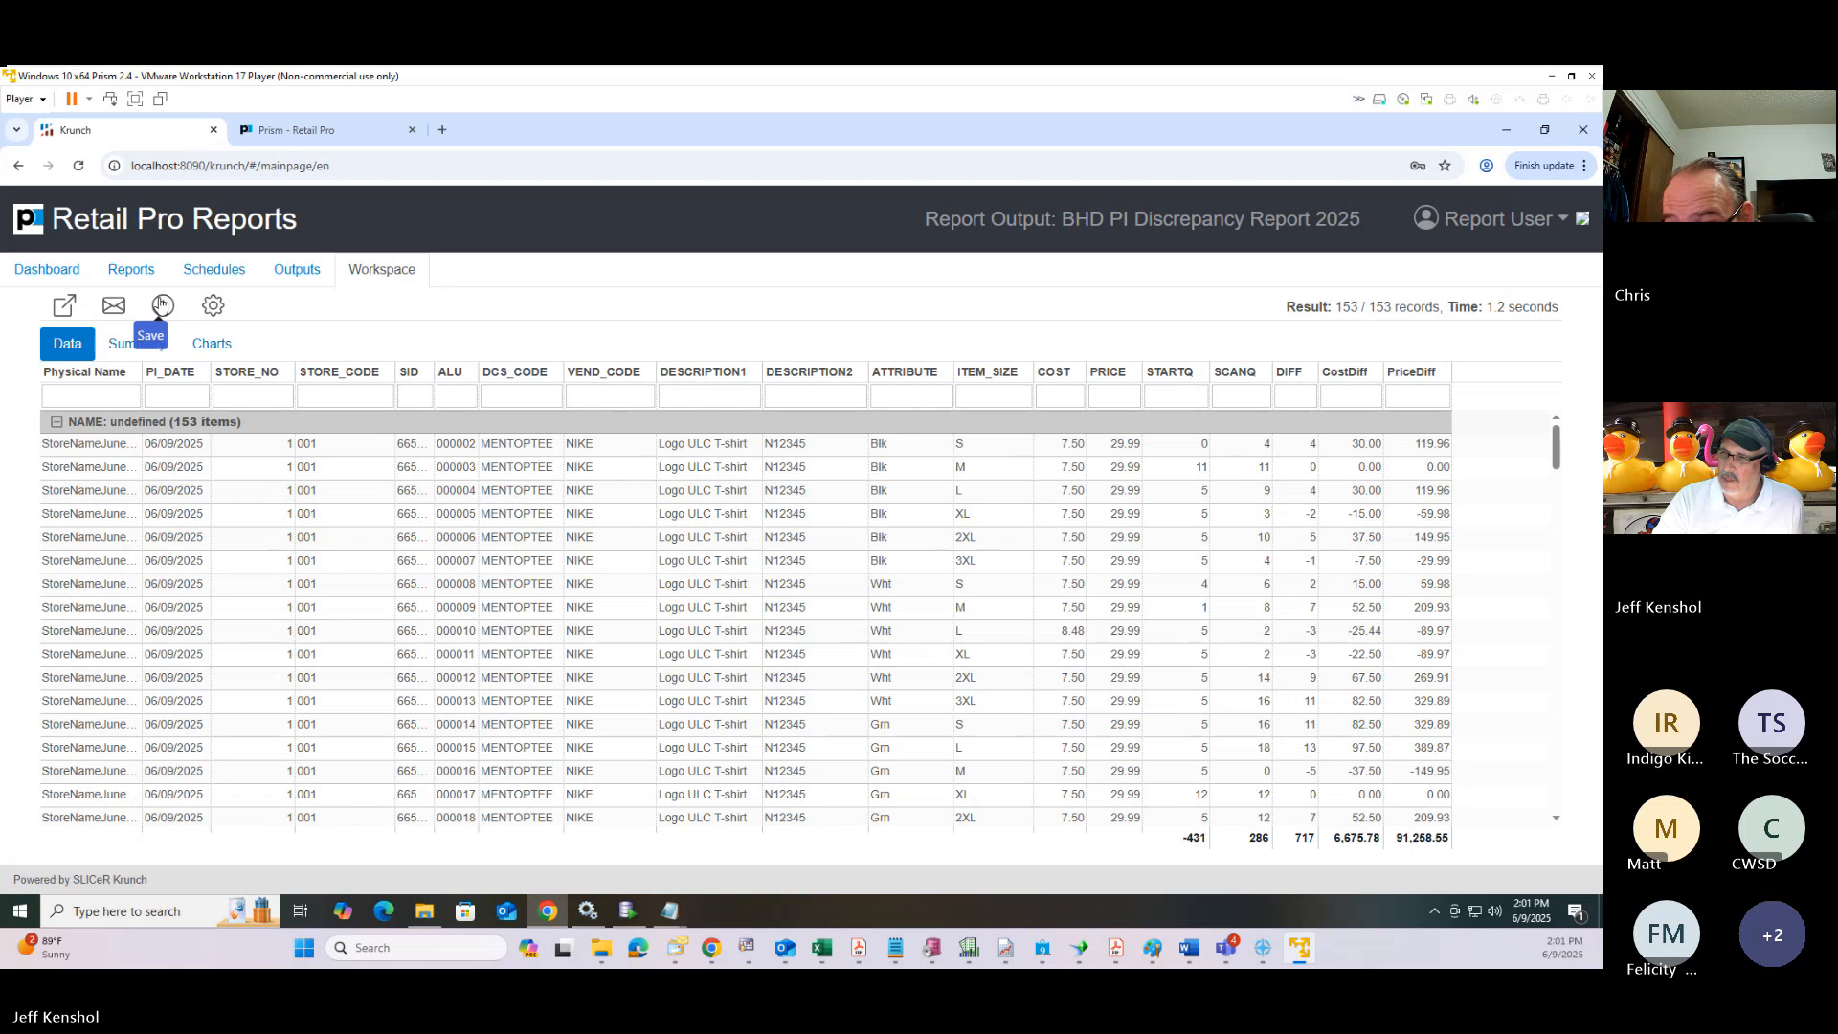
{"action": "left_click", "coordinate": [132, 273]}
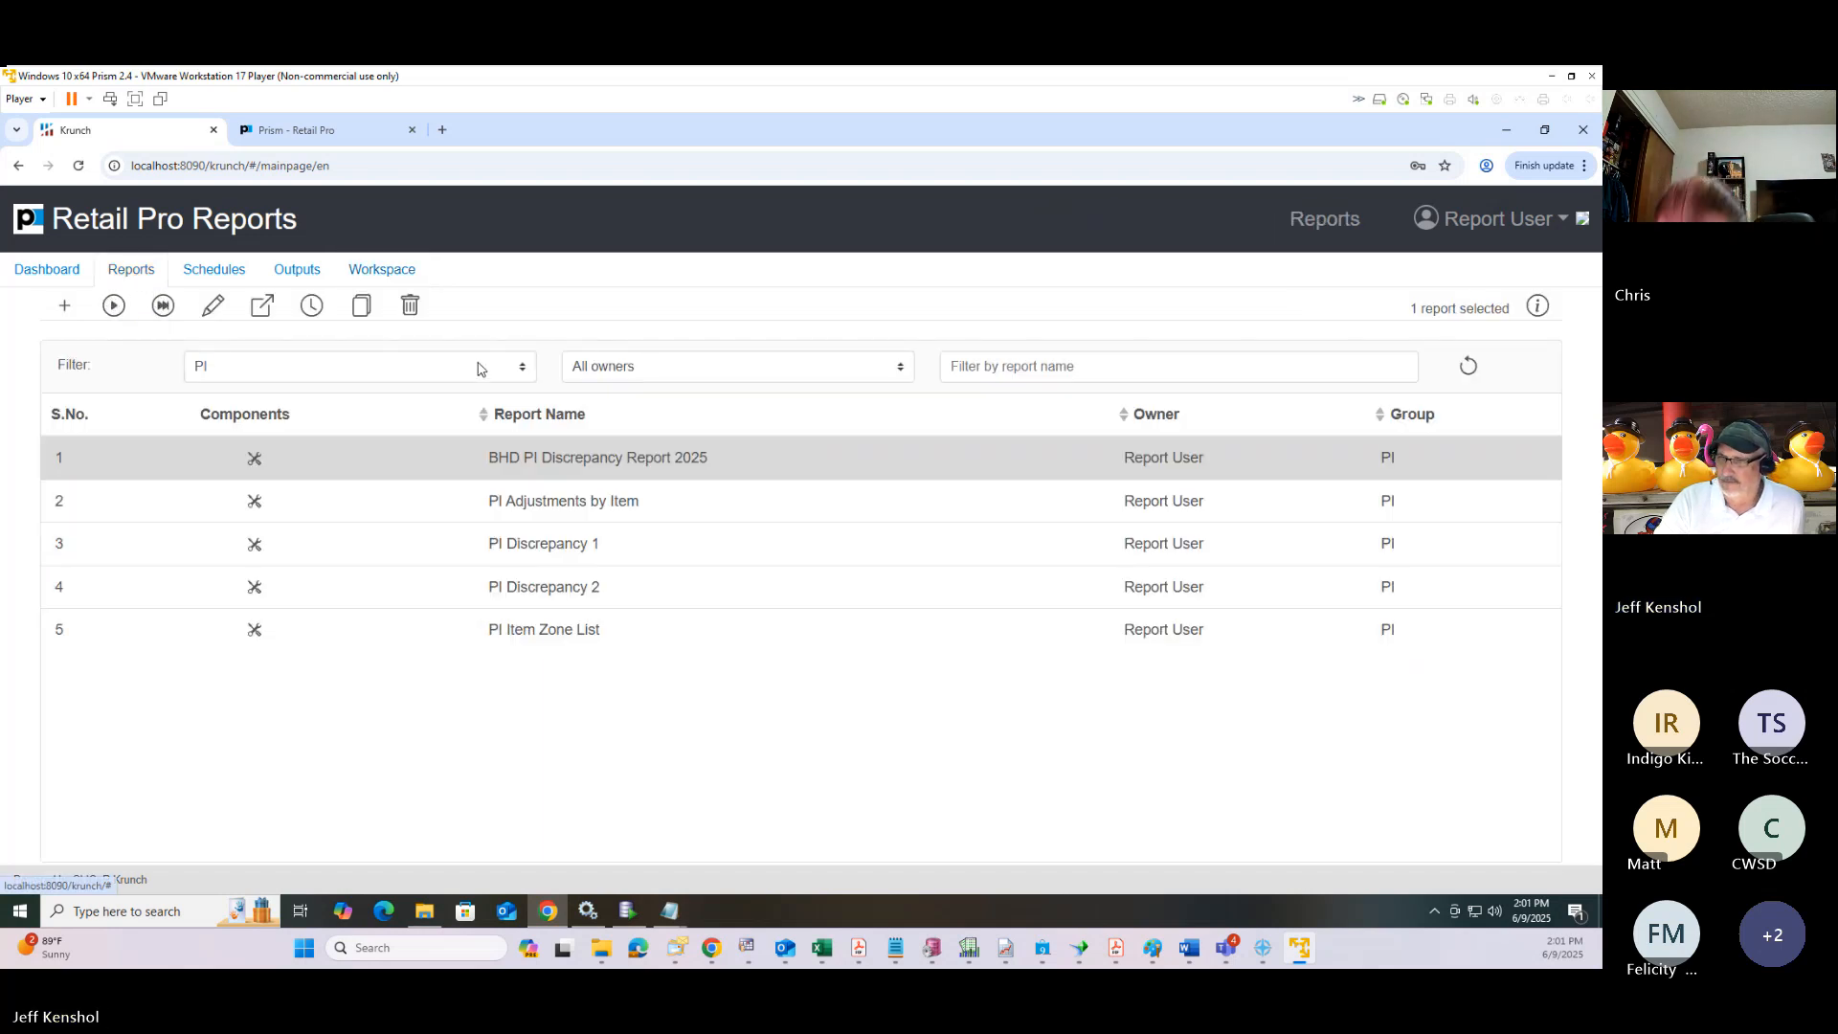
Run the PI Item Zone List report, review the items by zone, and return to the report list.
{"action": "left_click", "coordinate": [497, 629]}
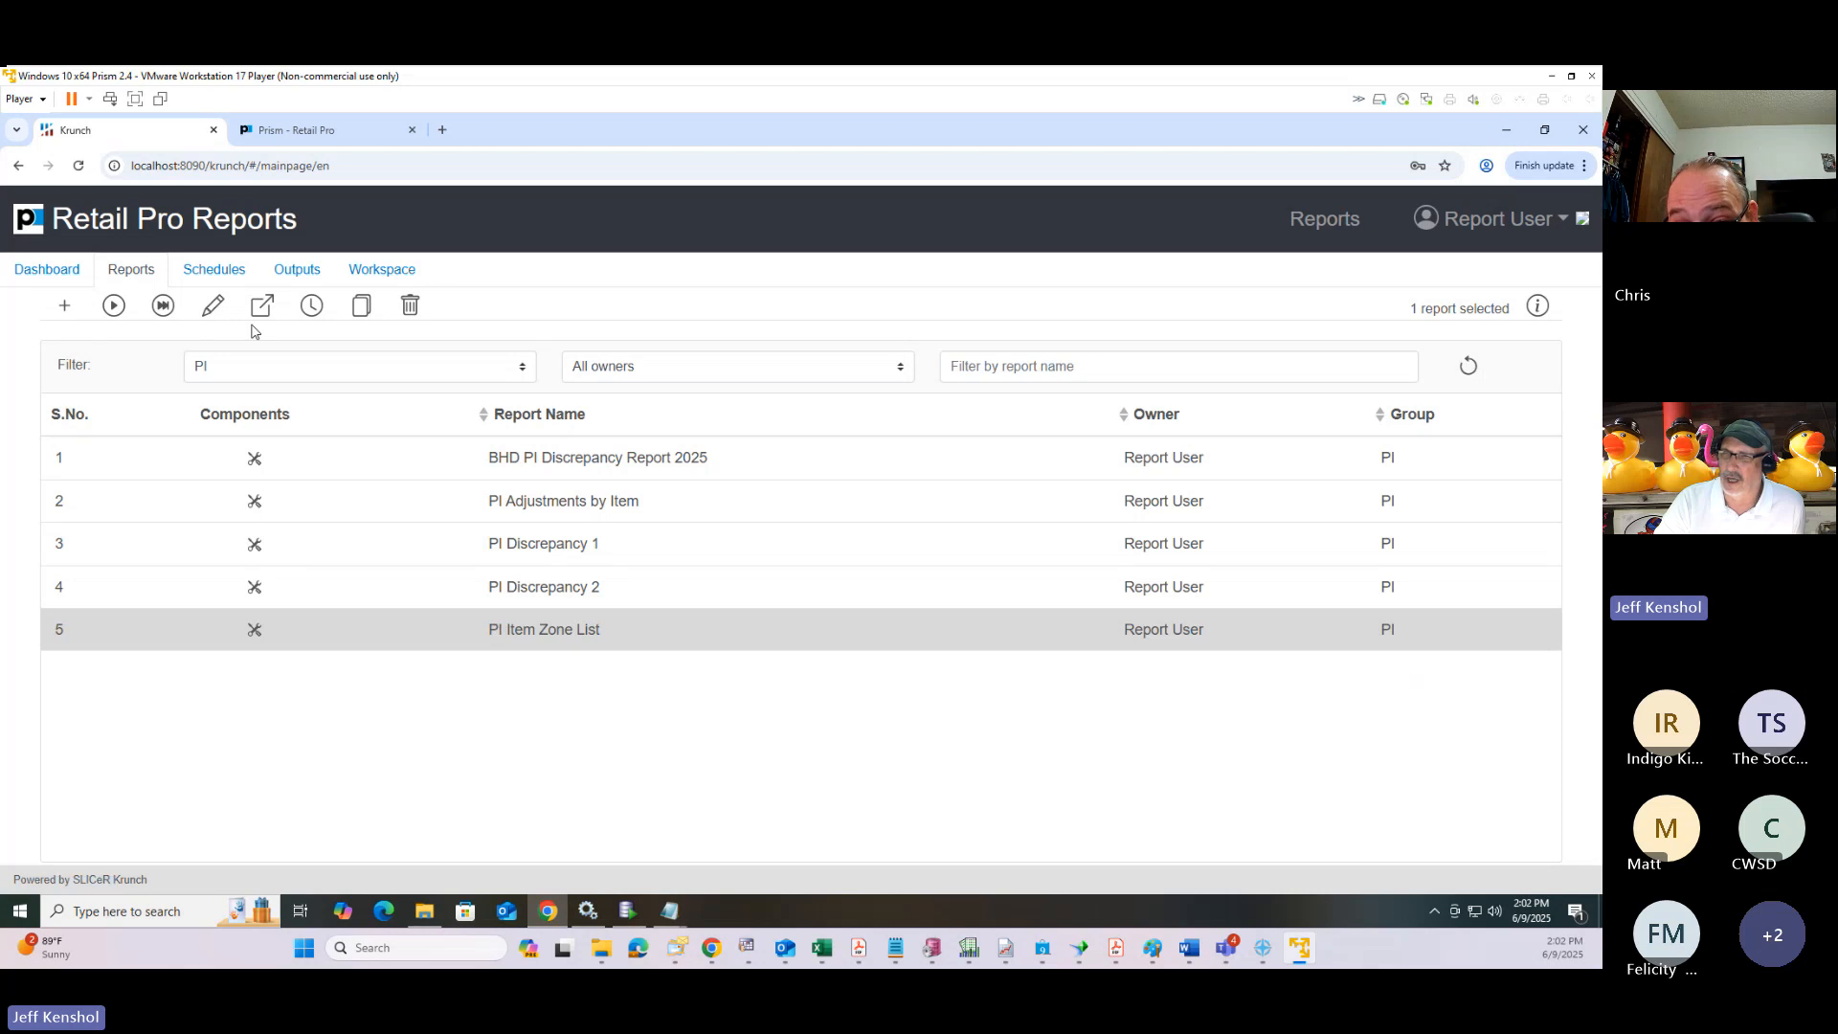
{"action": "left_click", "coordinate": [163, 306]}
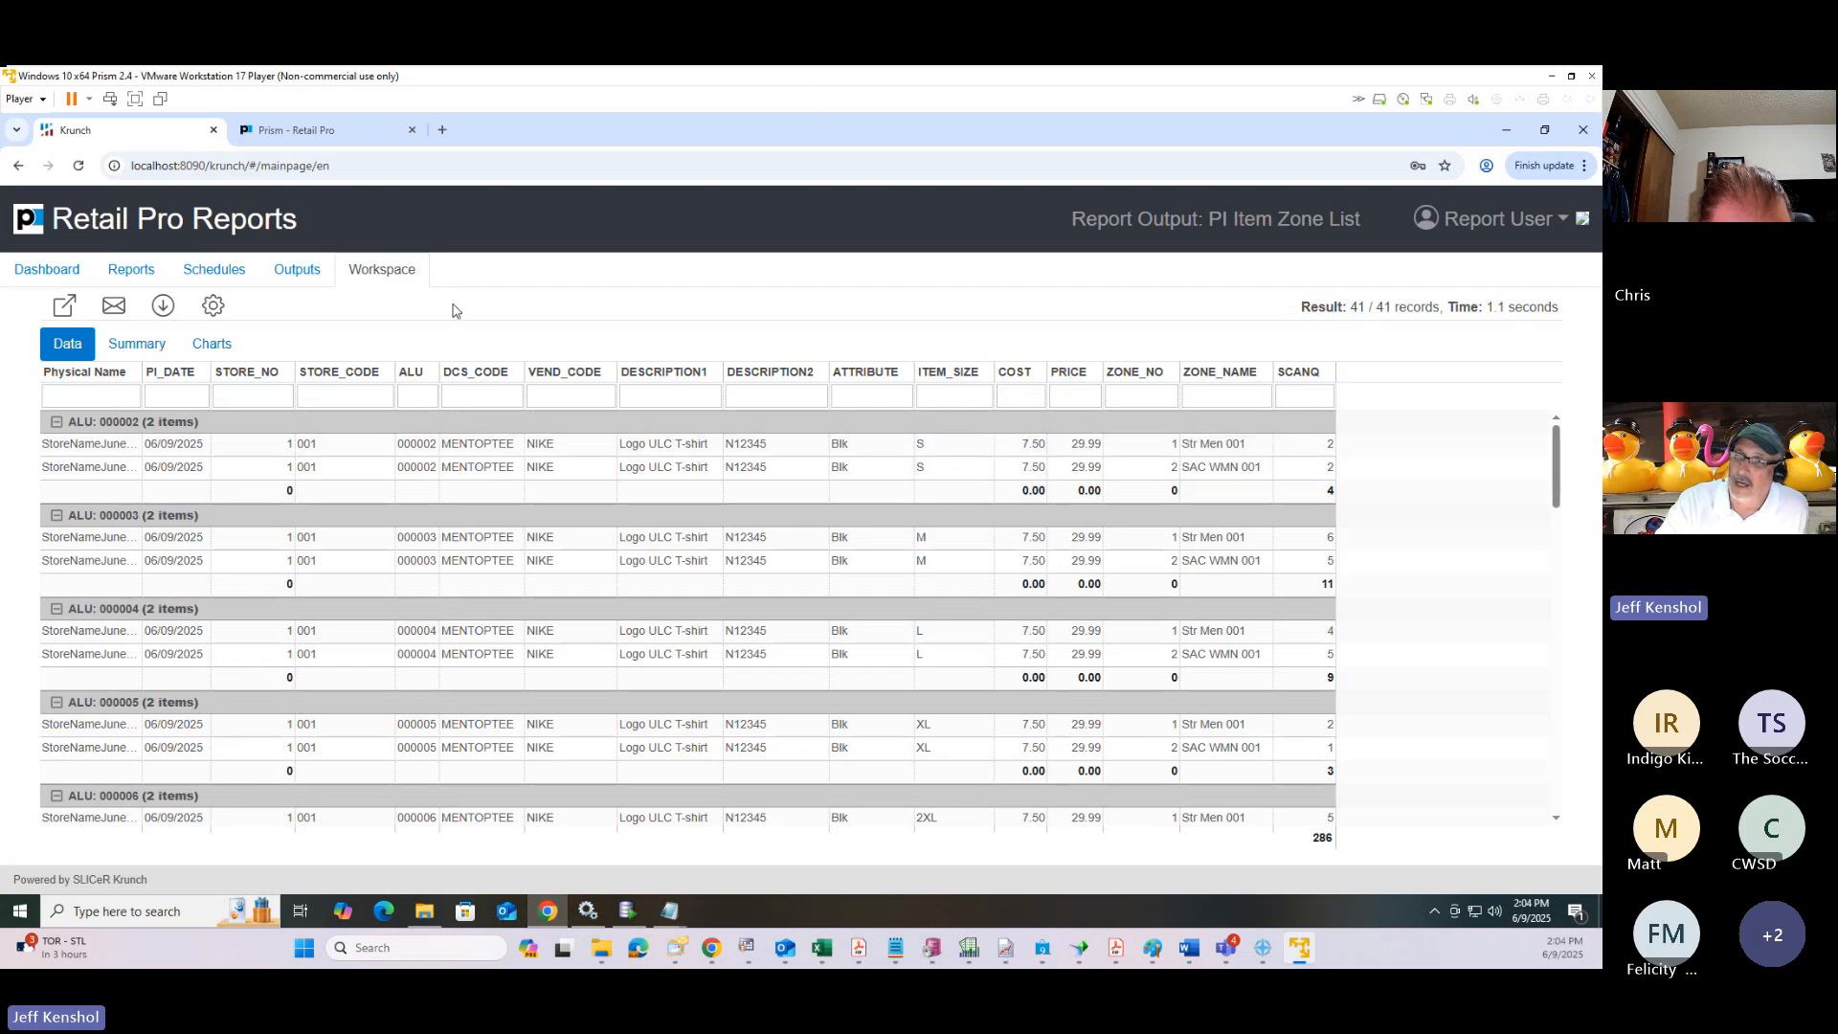
{"action": "left_click", "coordinate": [153, 275]}
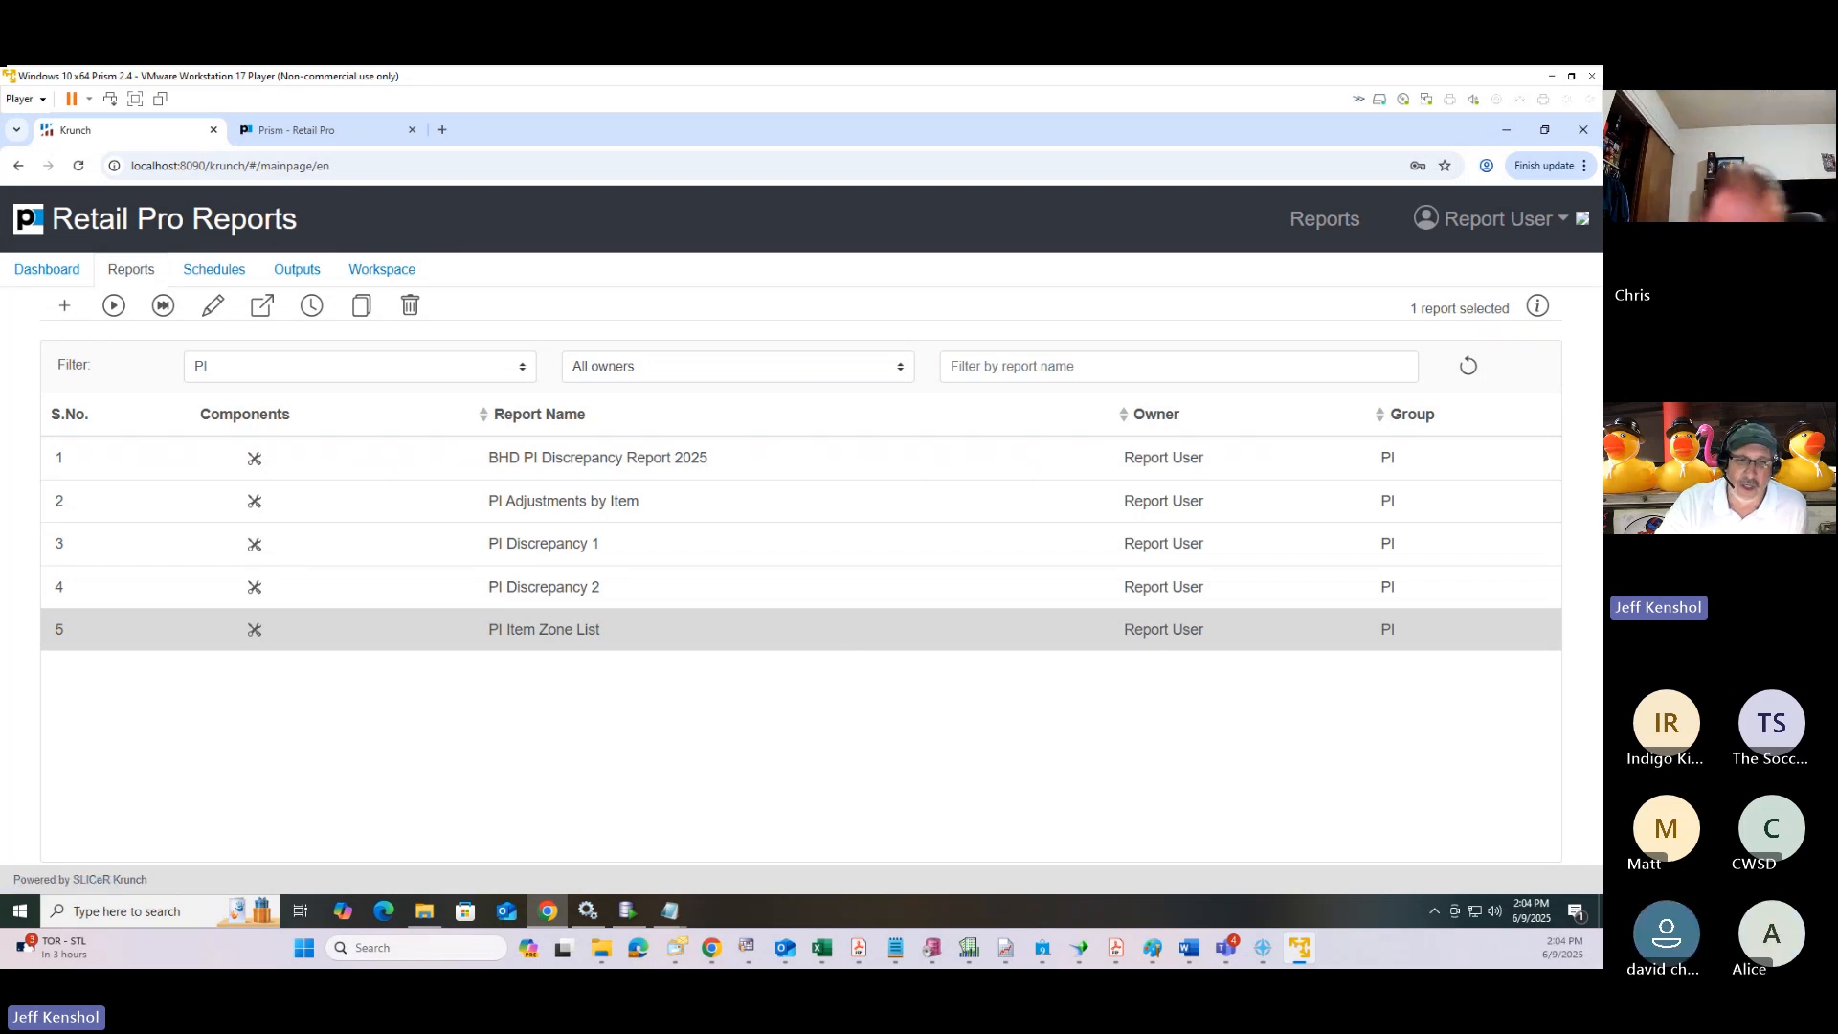
Bring the File Explorer window into view, open the BHD PI folder, and widen the Name column to read the krunch-backup file's full name.
{"action": "key", "text": "super+d"}
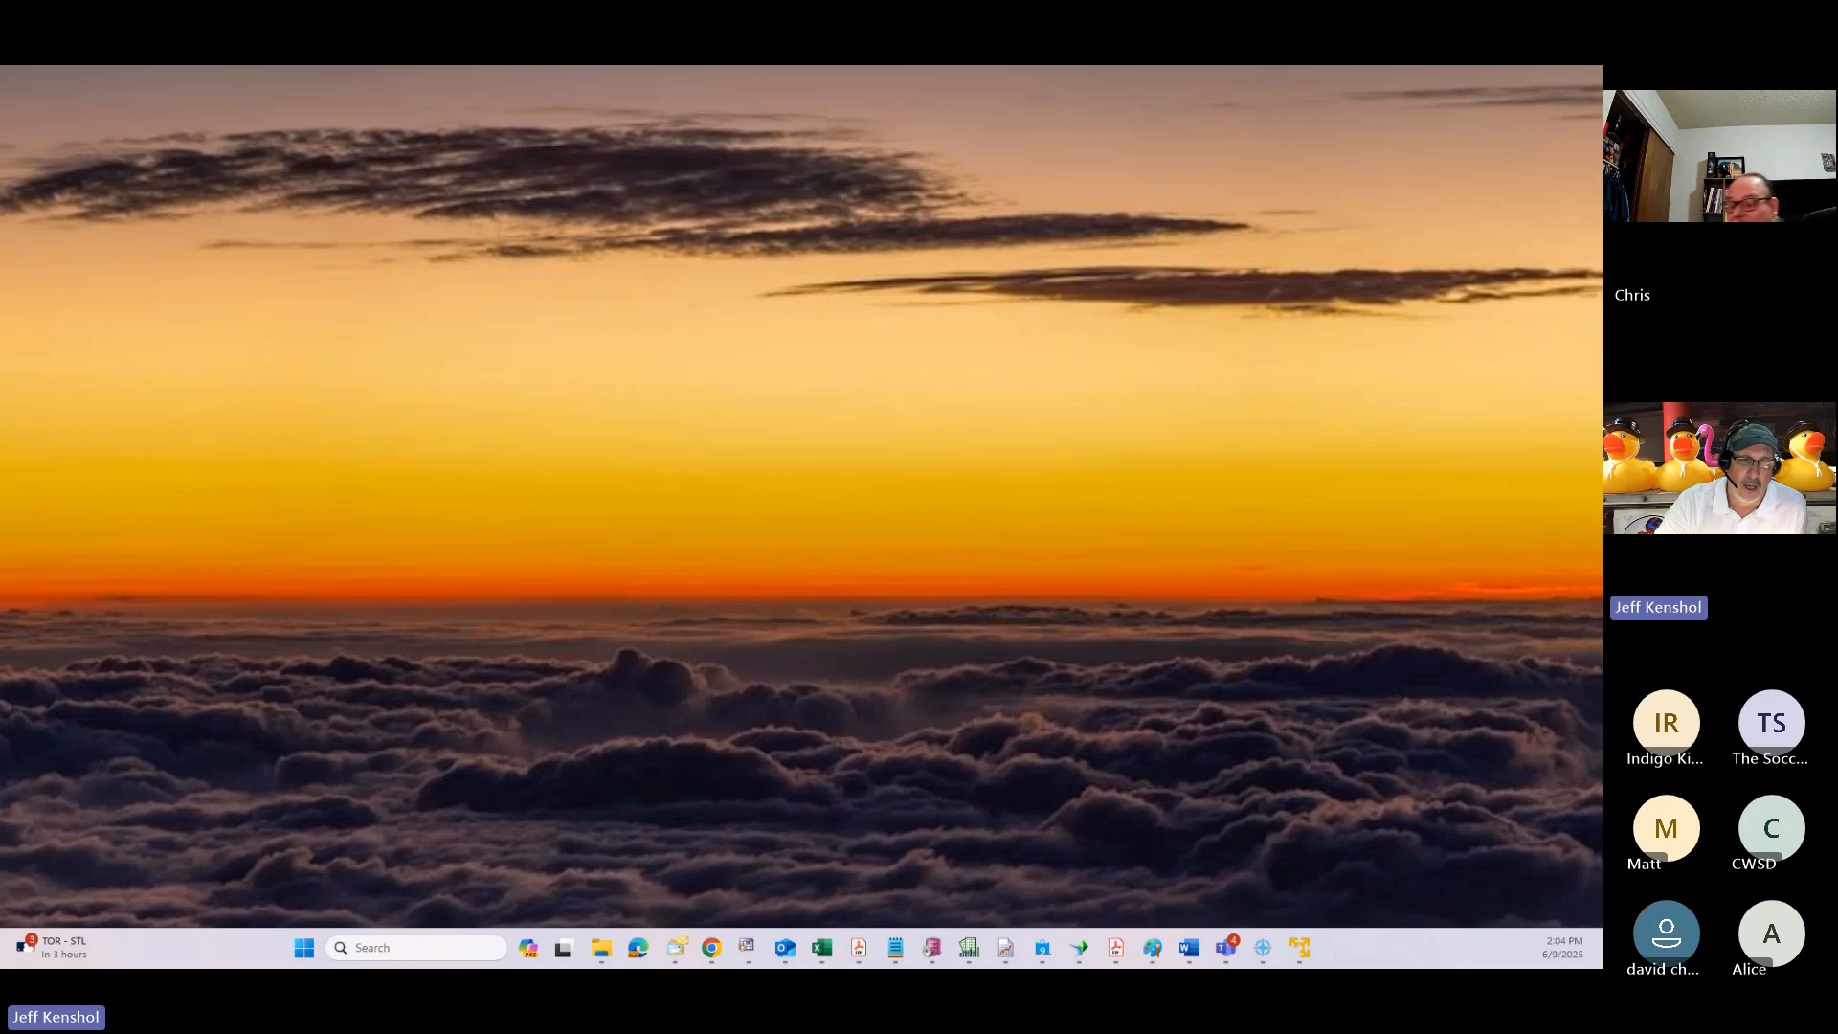
{"action": "key", "text": "super+d"}
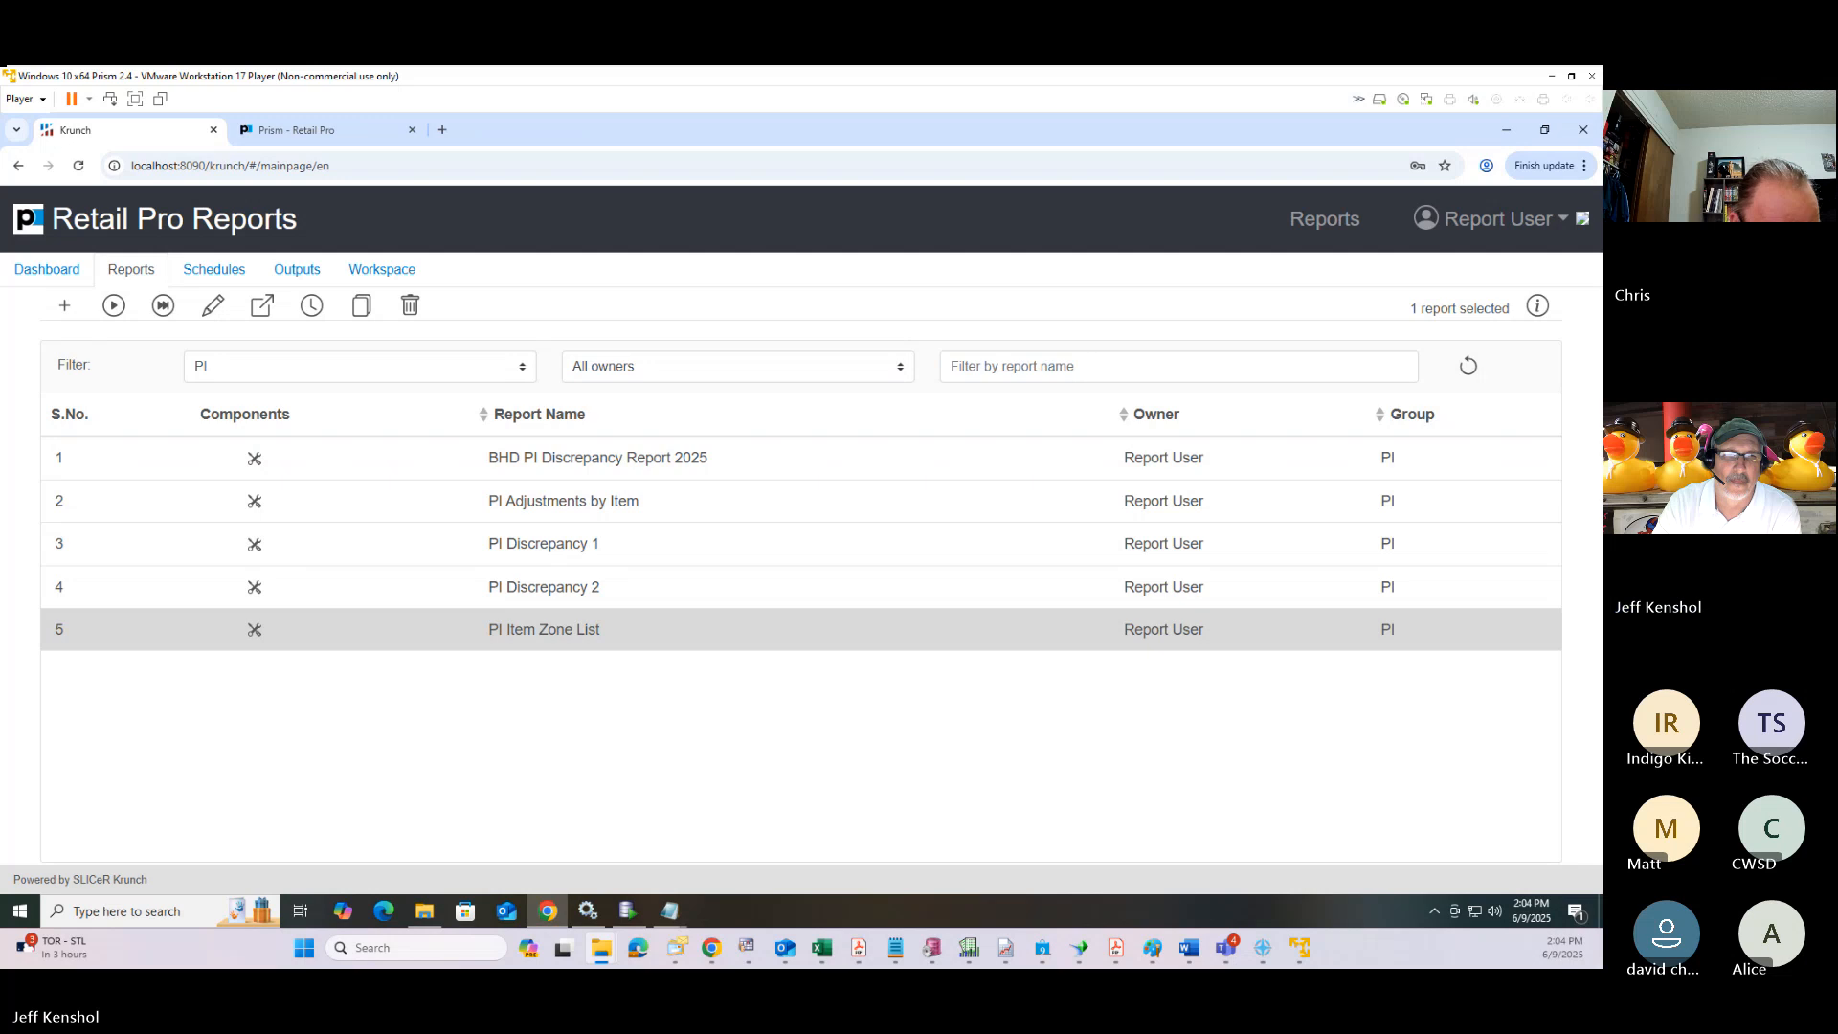
{"action": "left_click_drag", "start_coordinate": [0, 213], "coordinate": [681, 213]}
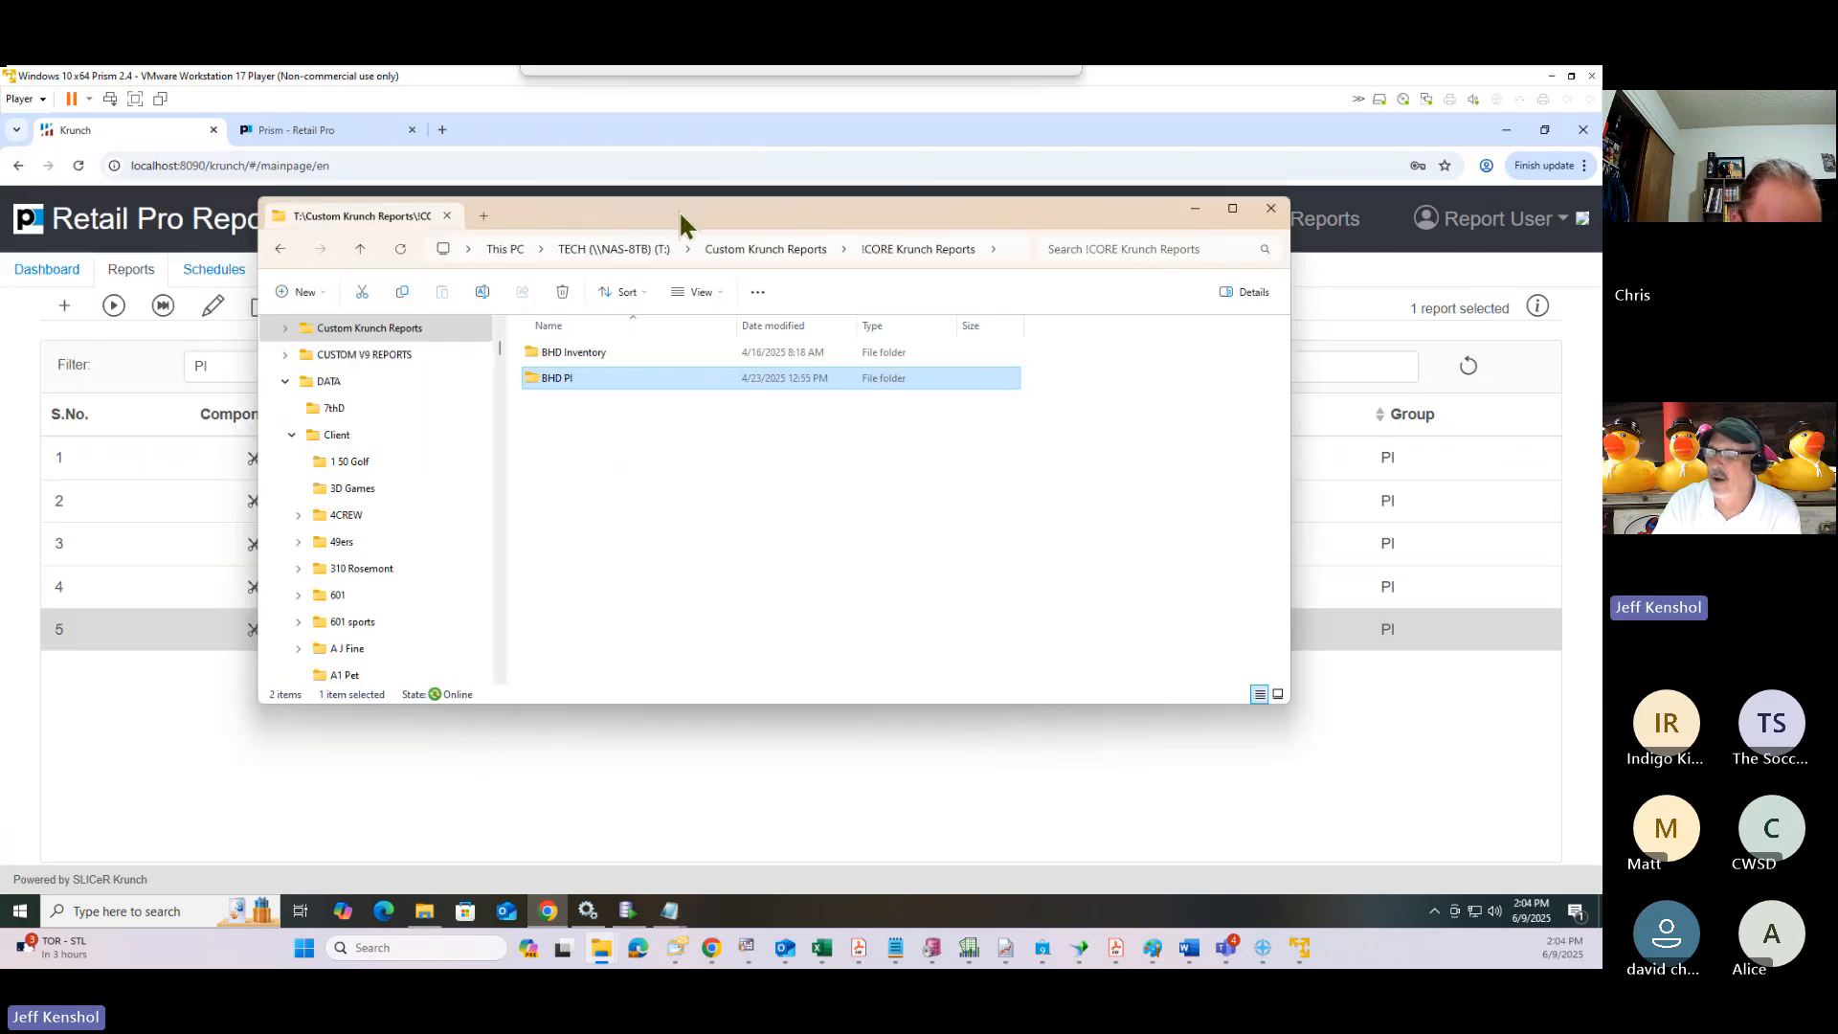
{"action": "double_click", "coordinate": [578, 381]}
{"action": "left_click", "coordinate": [622, 354]}
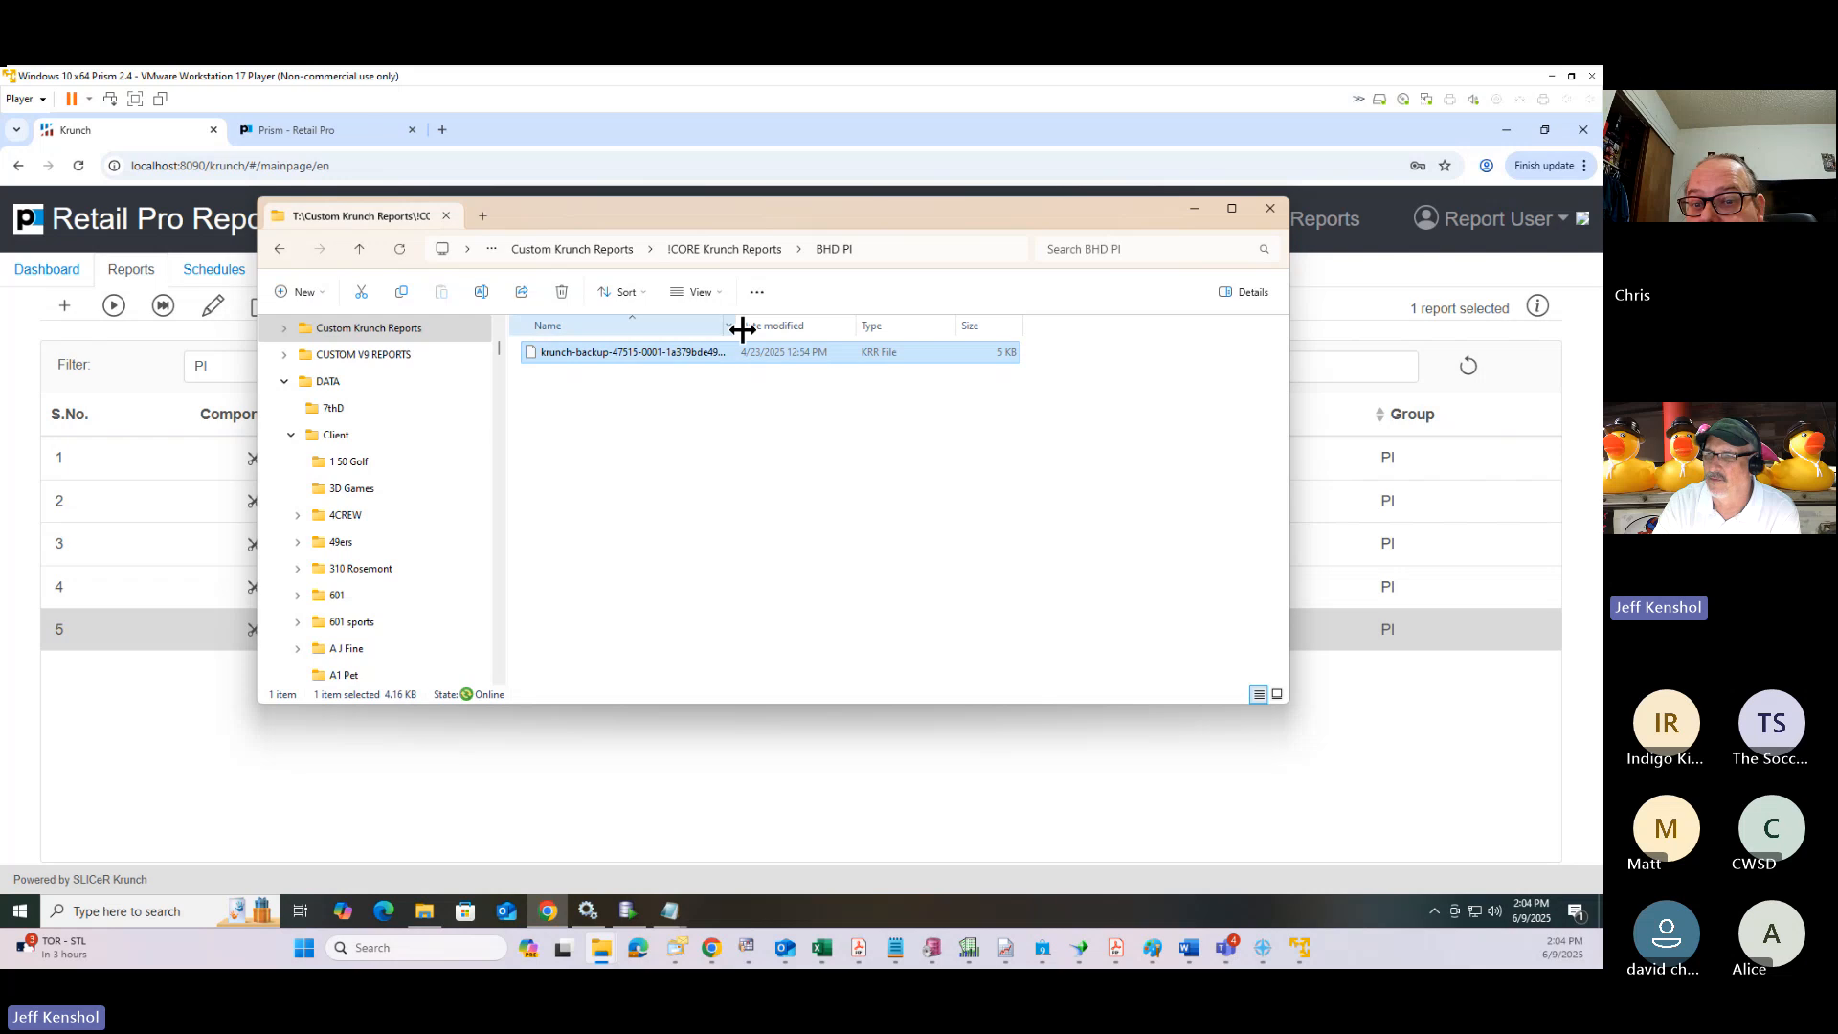
{"action": "left_click_drag", "start_coordinate": [735, 325], "coordinate": [967, 326]}
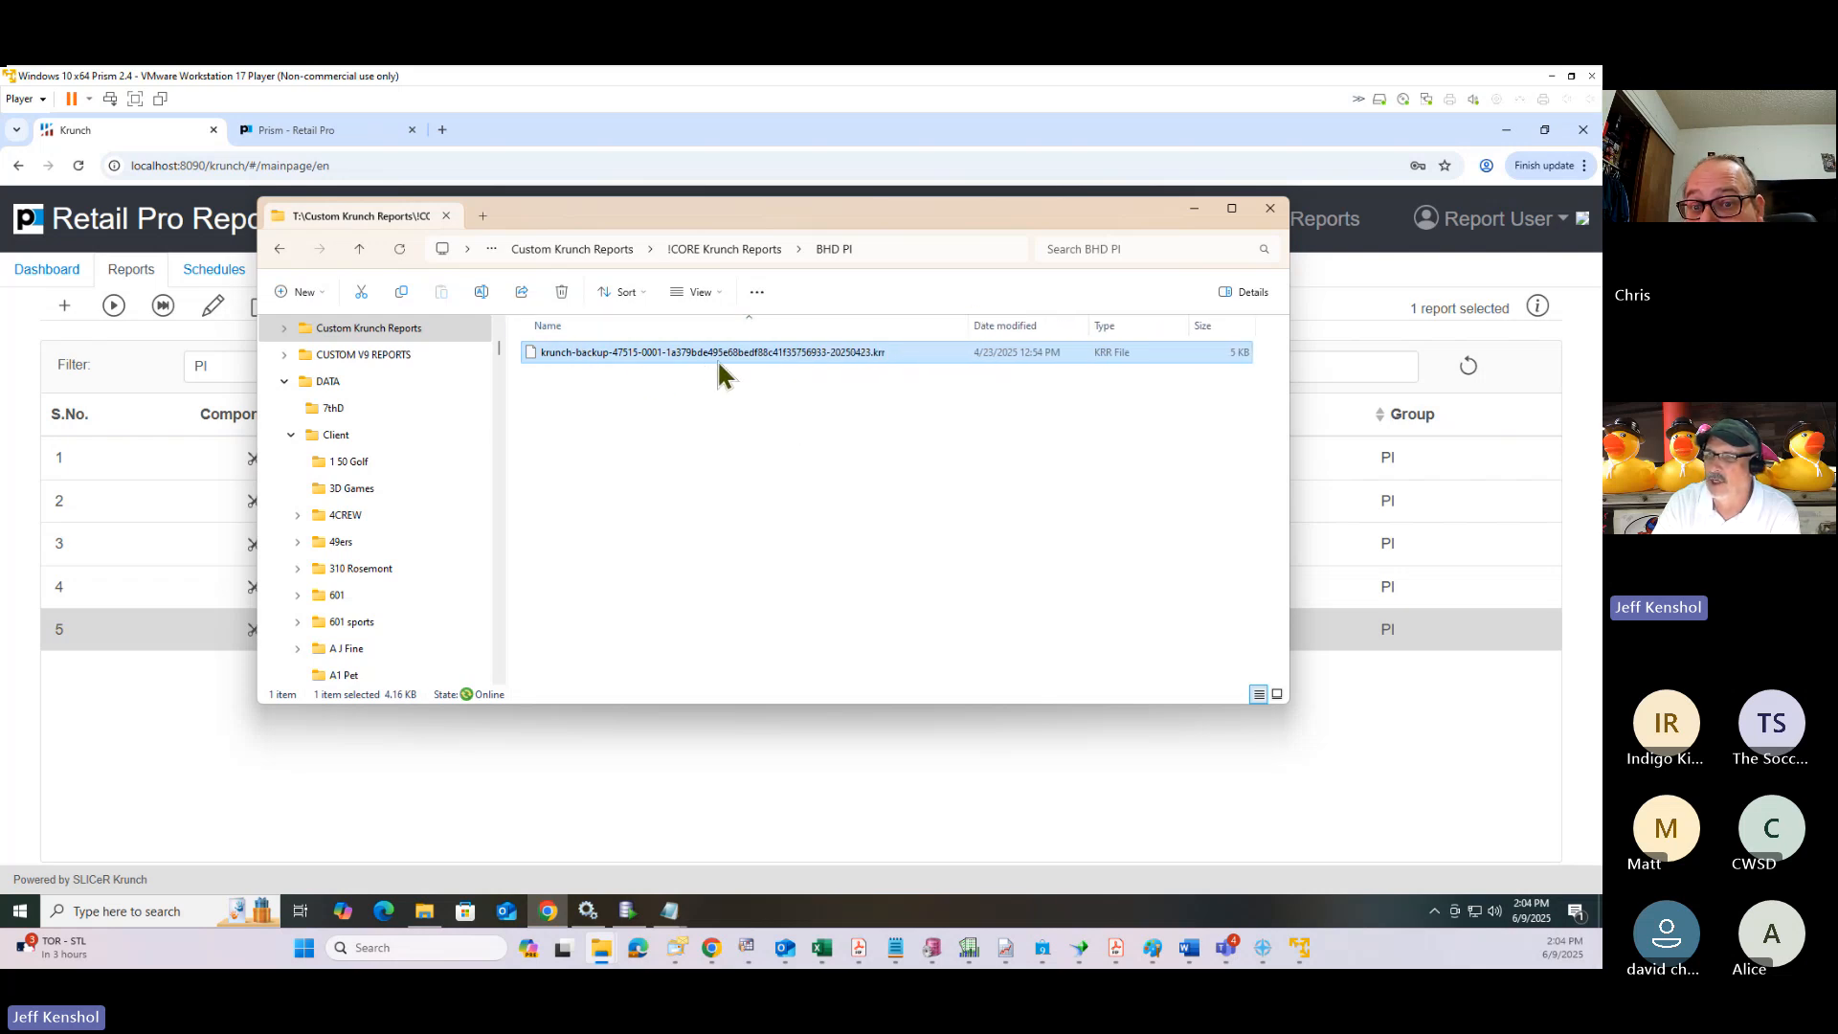
Hide the File Explorer window and delete the PI Discrepancy 2 report from the PI group.
{"action": "left_click", "coordinate": [1191, 209]}
{"action": "left_click", "coordinate": [226, 365]}
{"action": "left_click", "coordinate": [226, 370]}
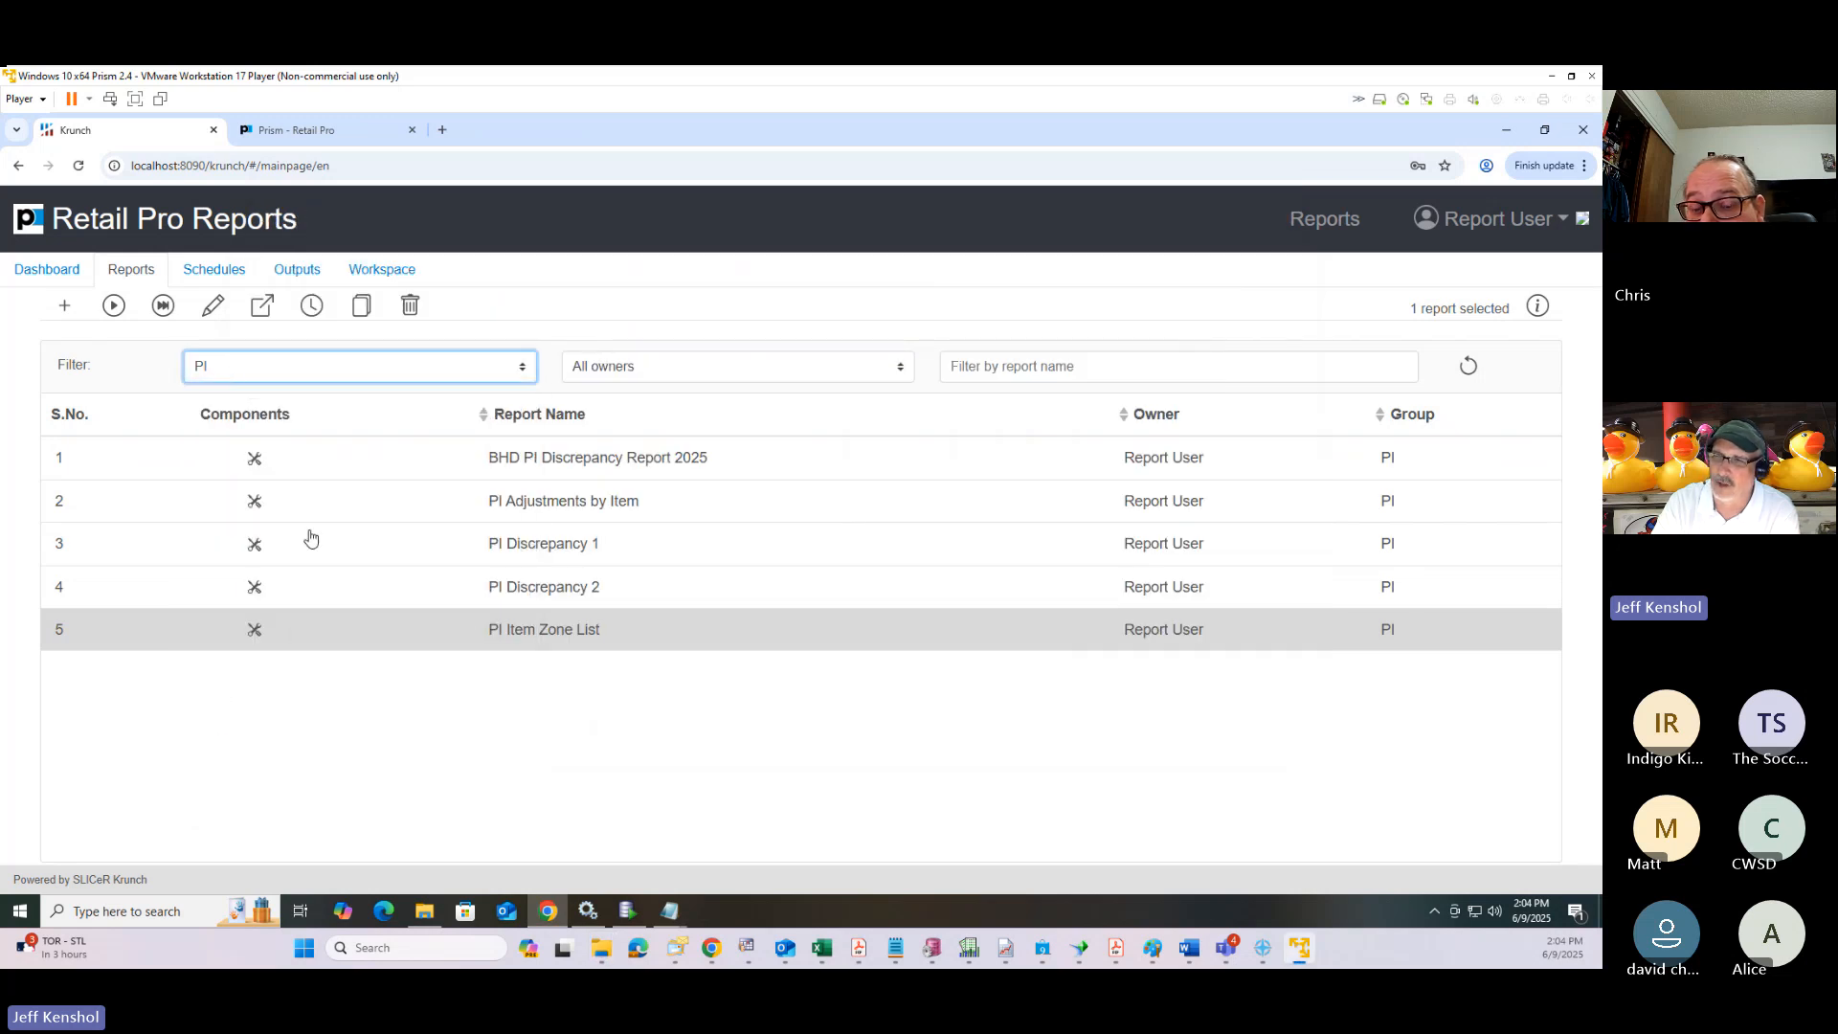
{"action": "left_click", "coordinate": [339, 586]}
{"action": "left_click", "coordinate": [410, 306]}
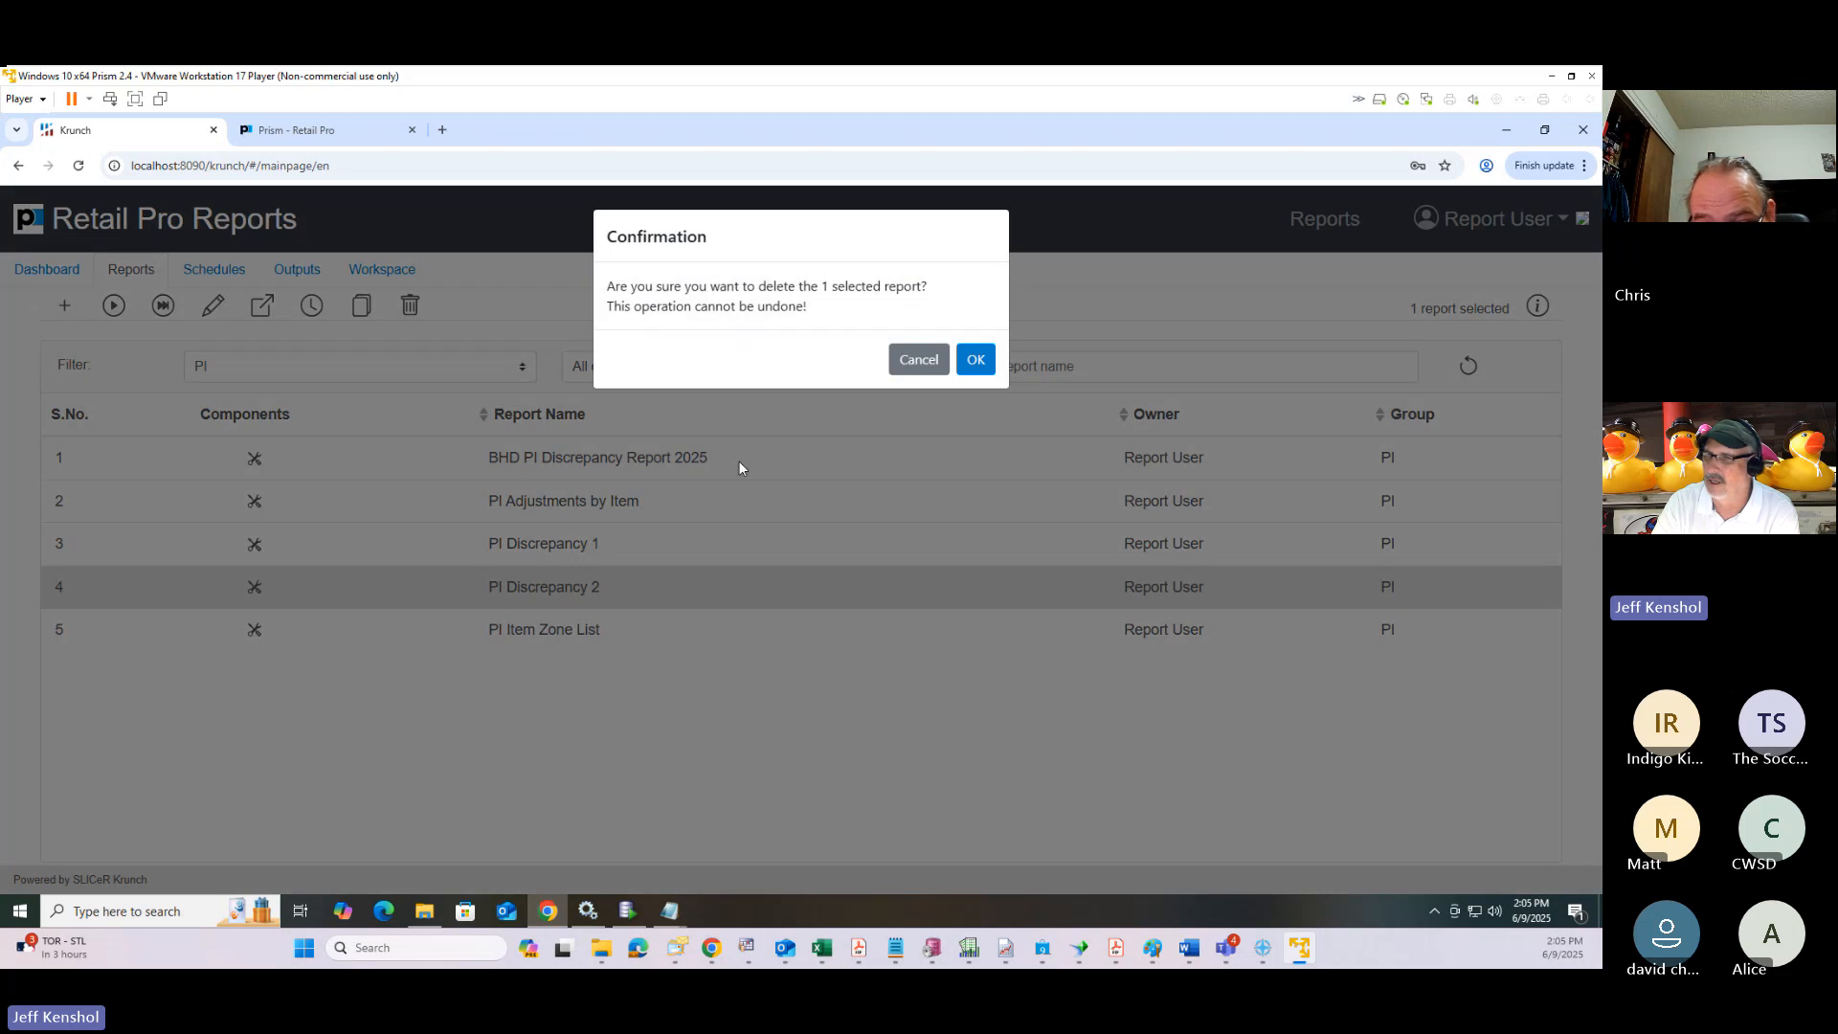
{"action": "left_click", "coordinate": [975, 359]}
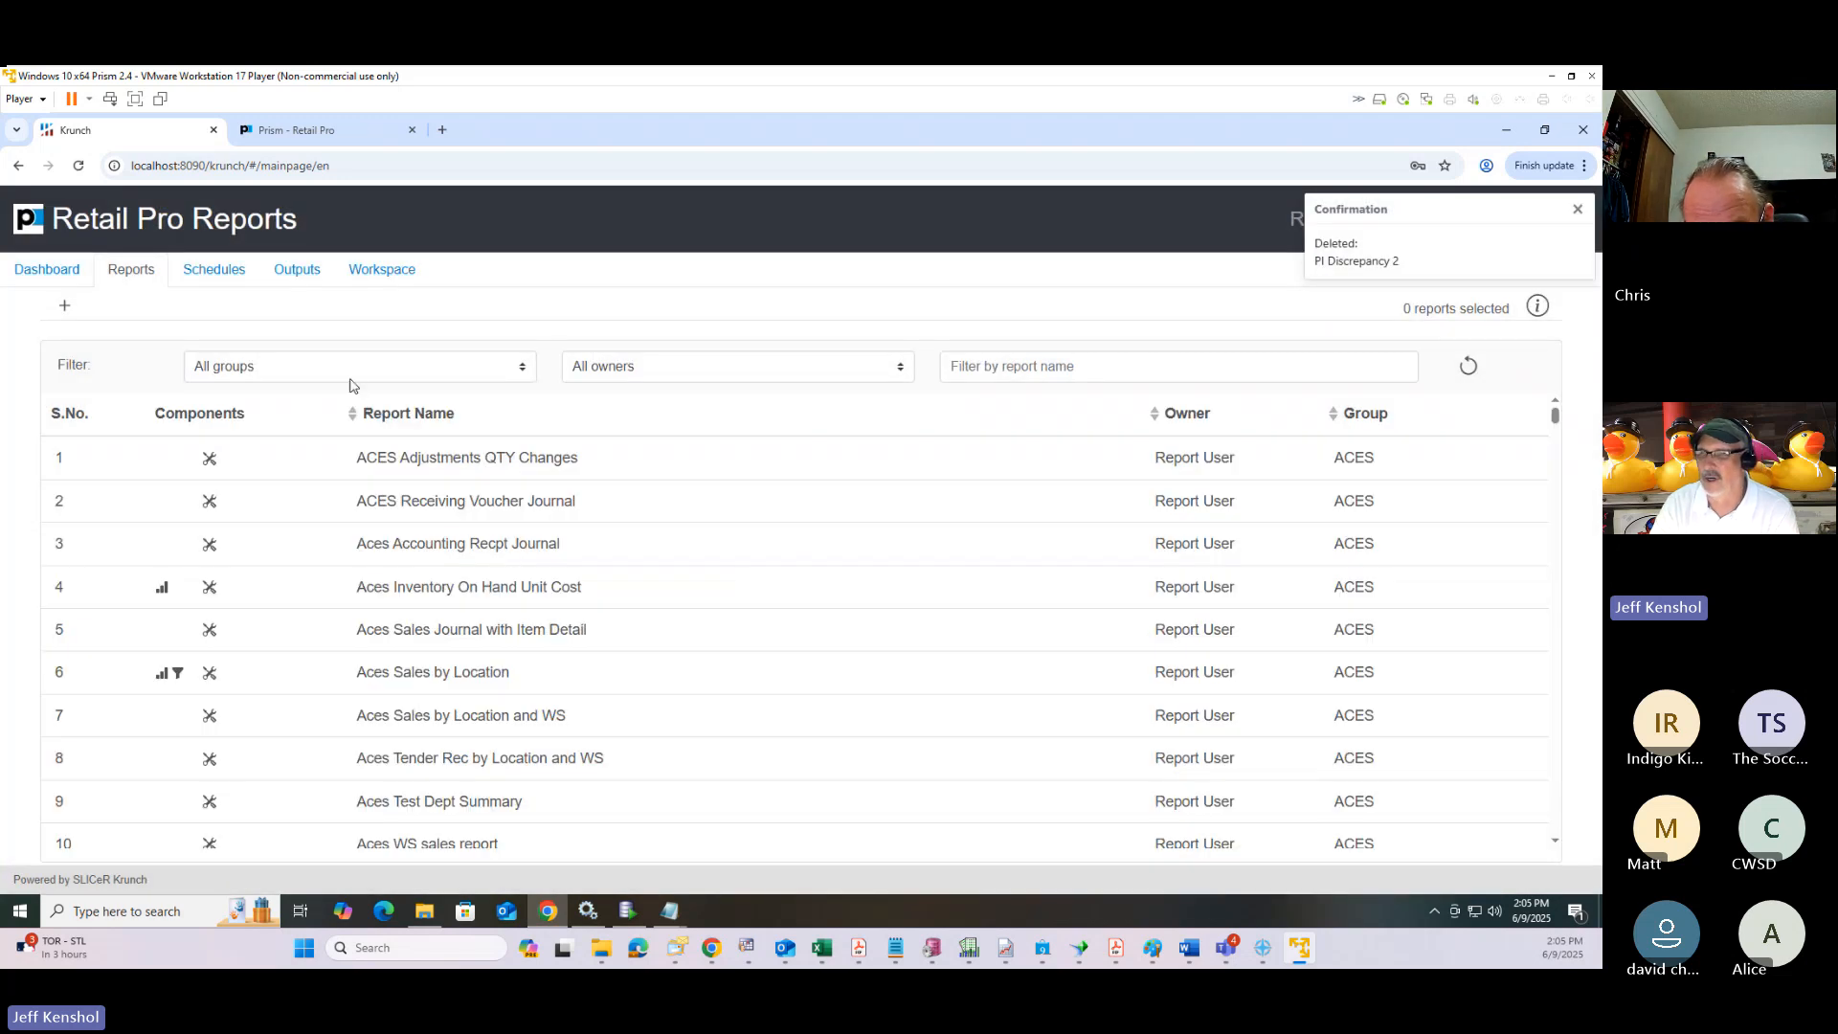
{"action": "left_click", "coordinate": [349, 380]}
{"action": "left_click", "coordinate": [533, 283]}
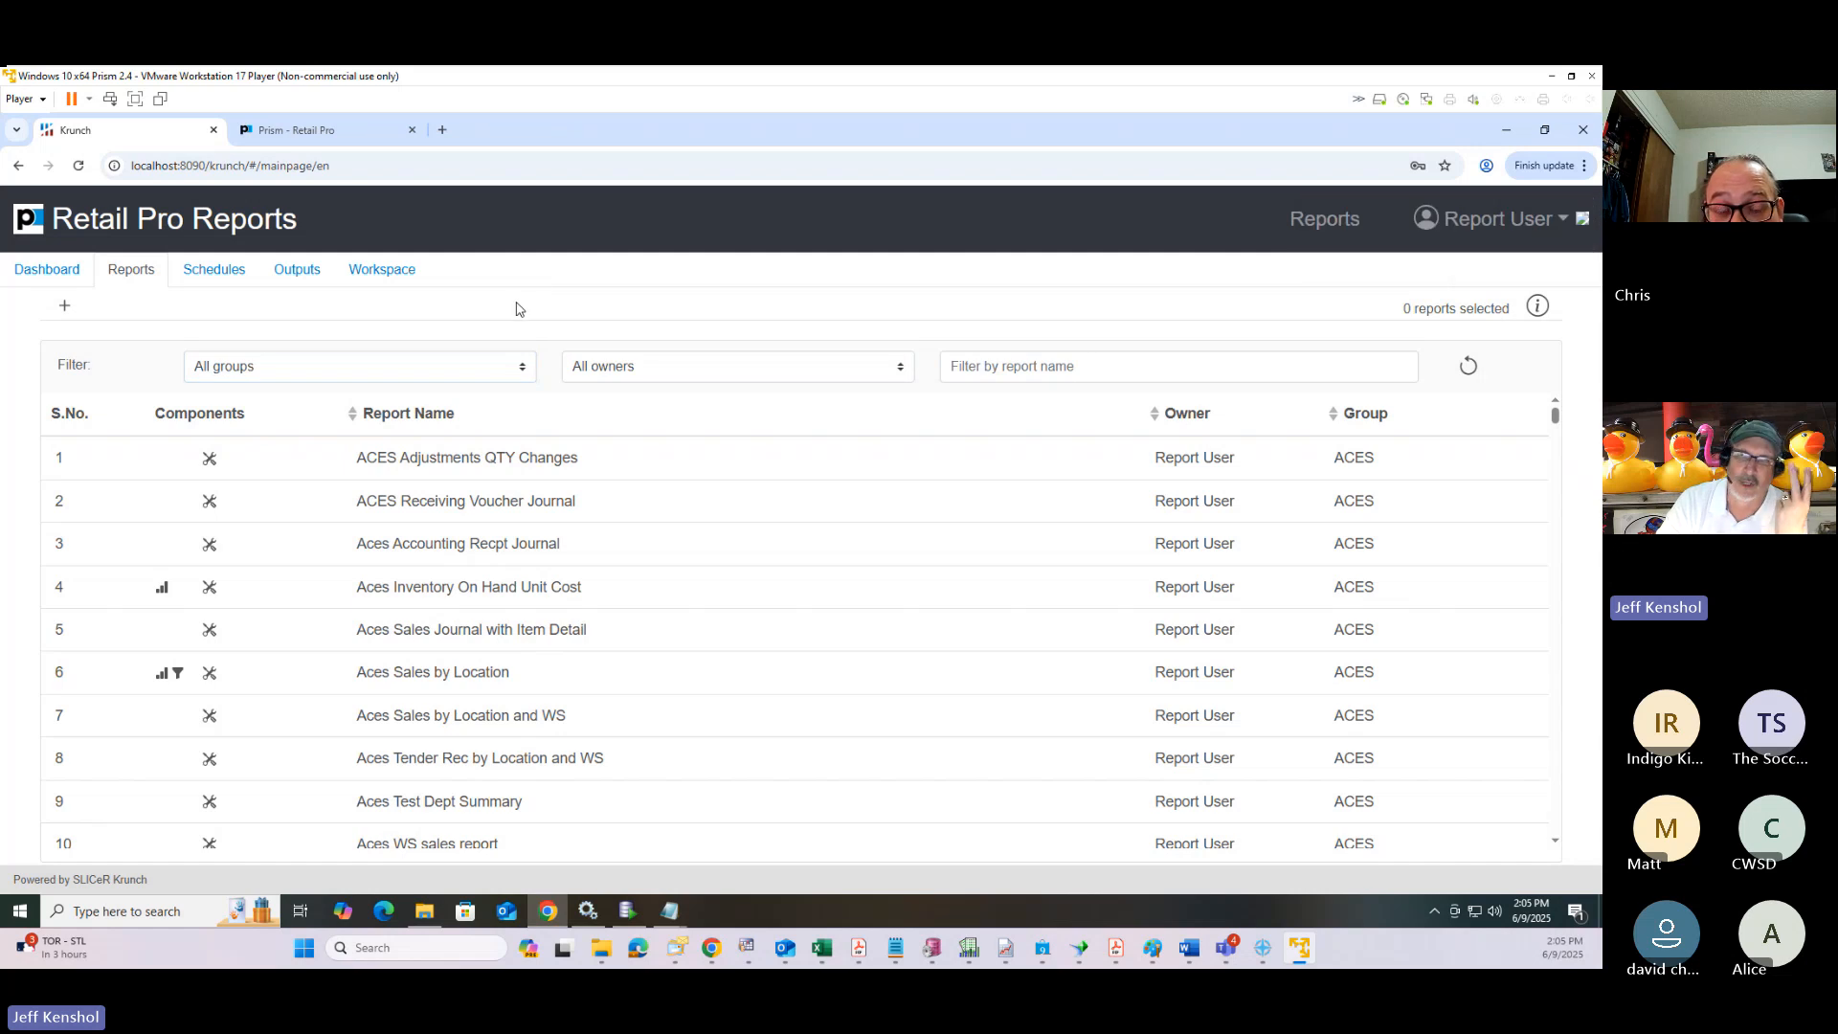
Switch to the Prism page, close the Discrepancies print preview, and cancel printing.
{"action": "left_click", "coordinate": [326, 139]}
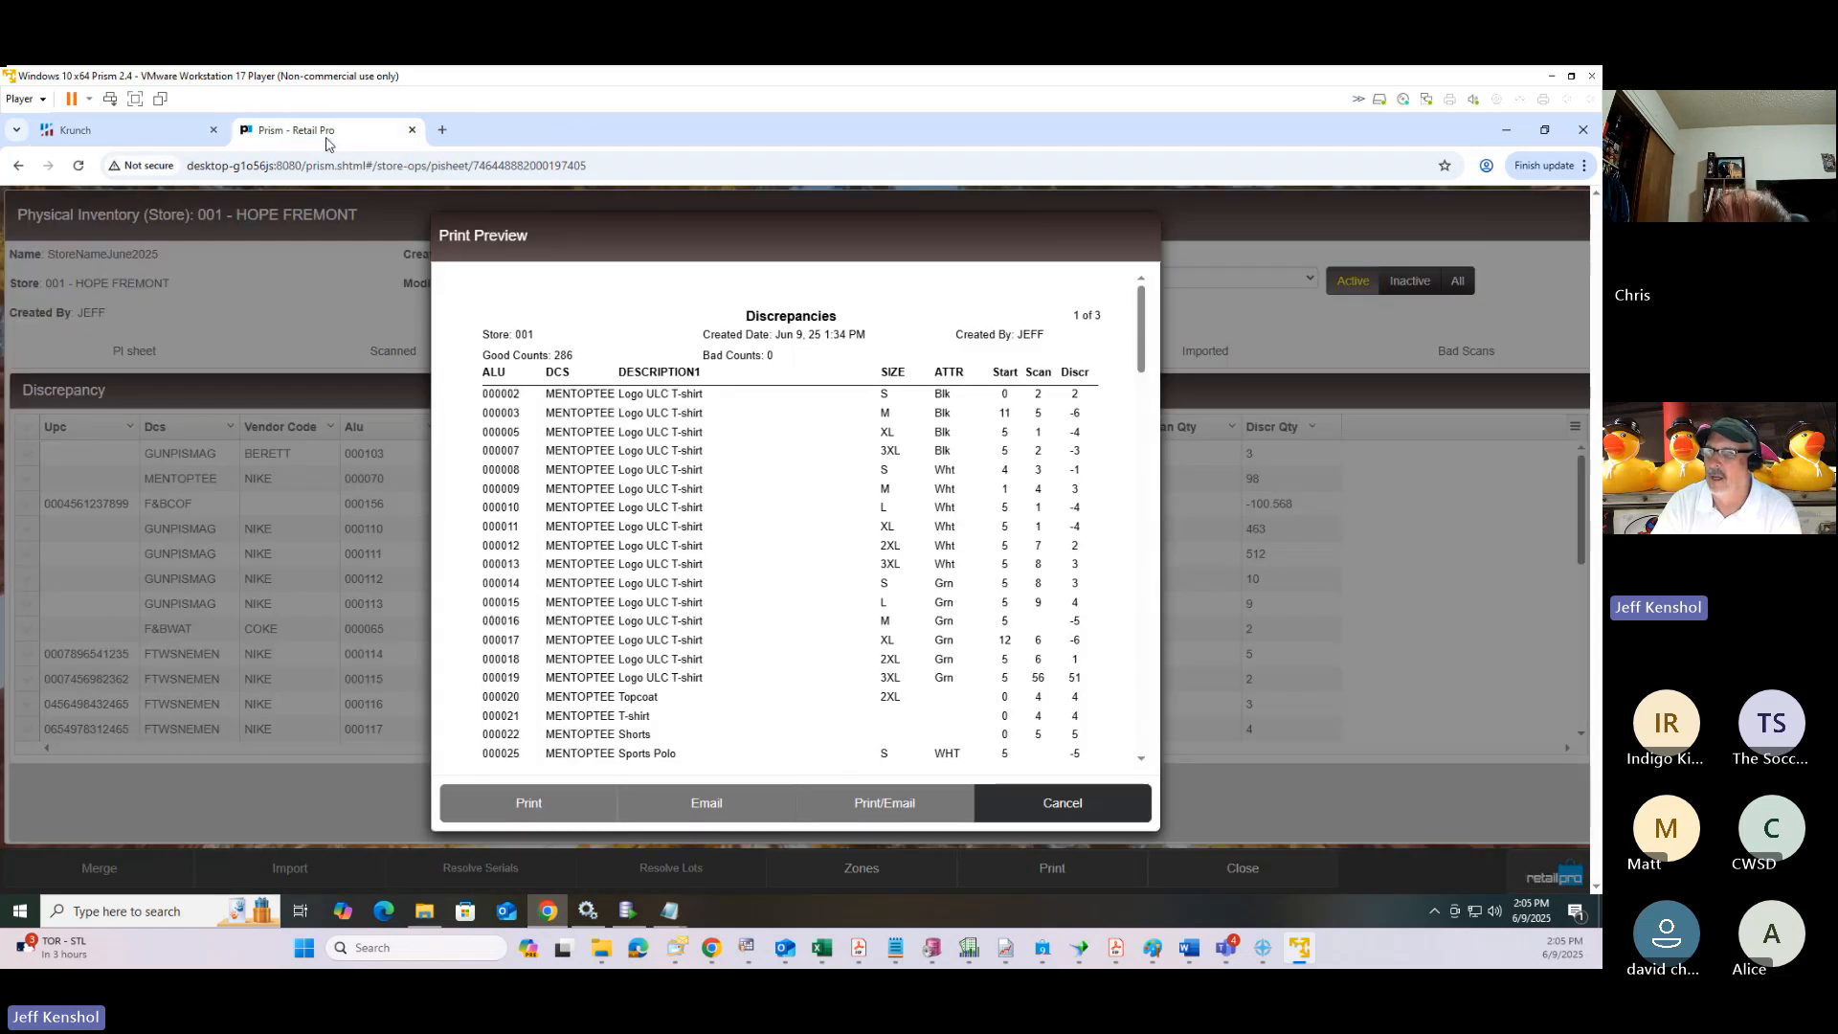
{"action": "left_click", "coordinate": [1062, 803]}
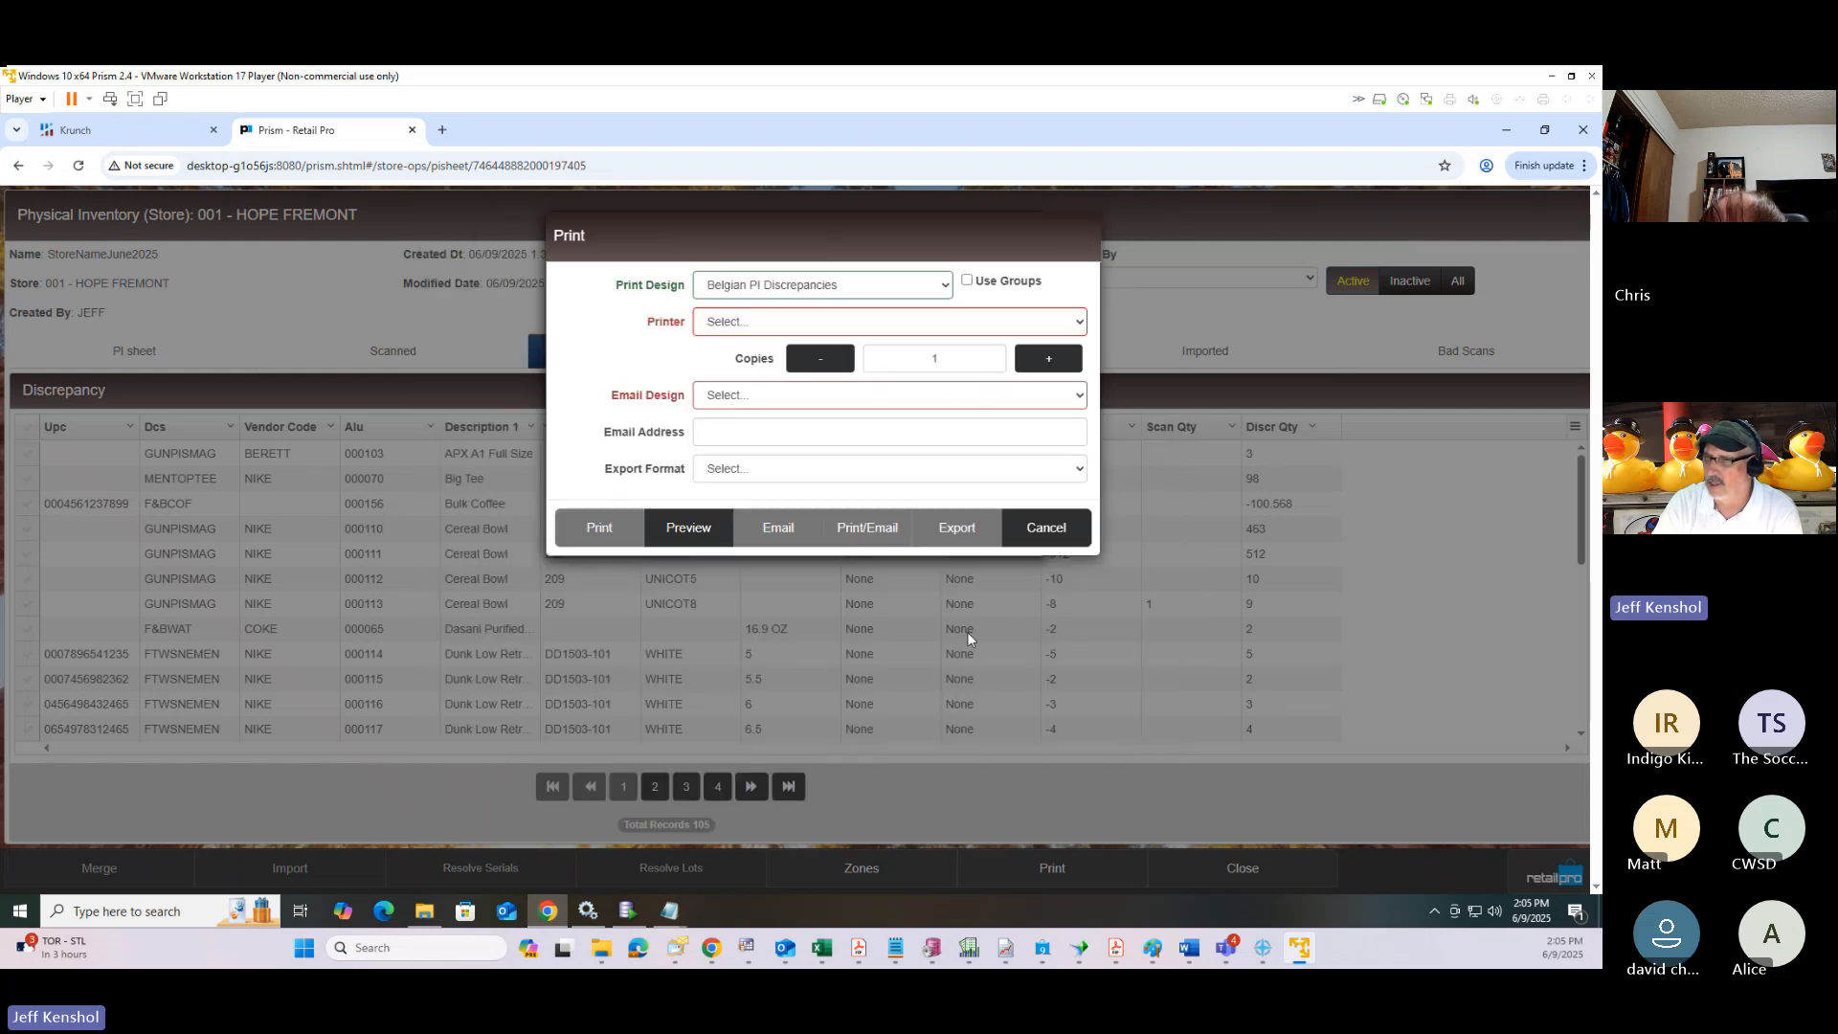
{"action": "left_click", "coordinate": [1058, 529]}
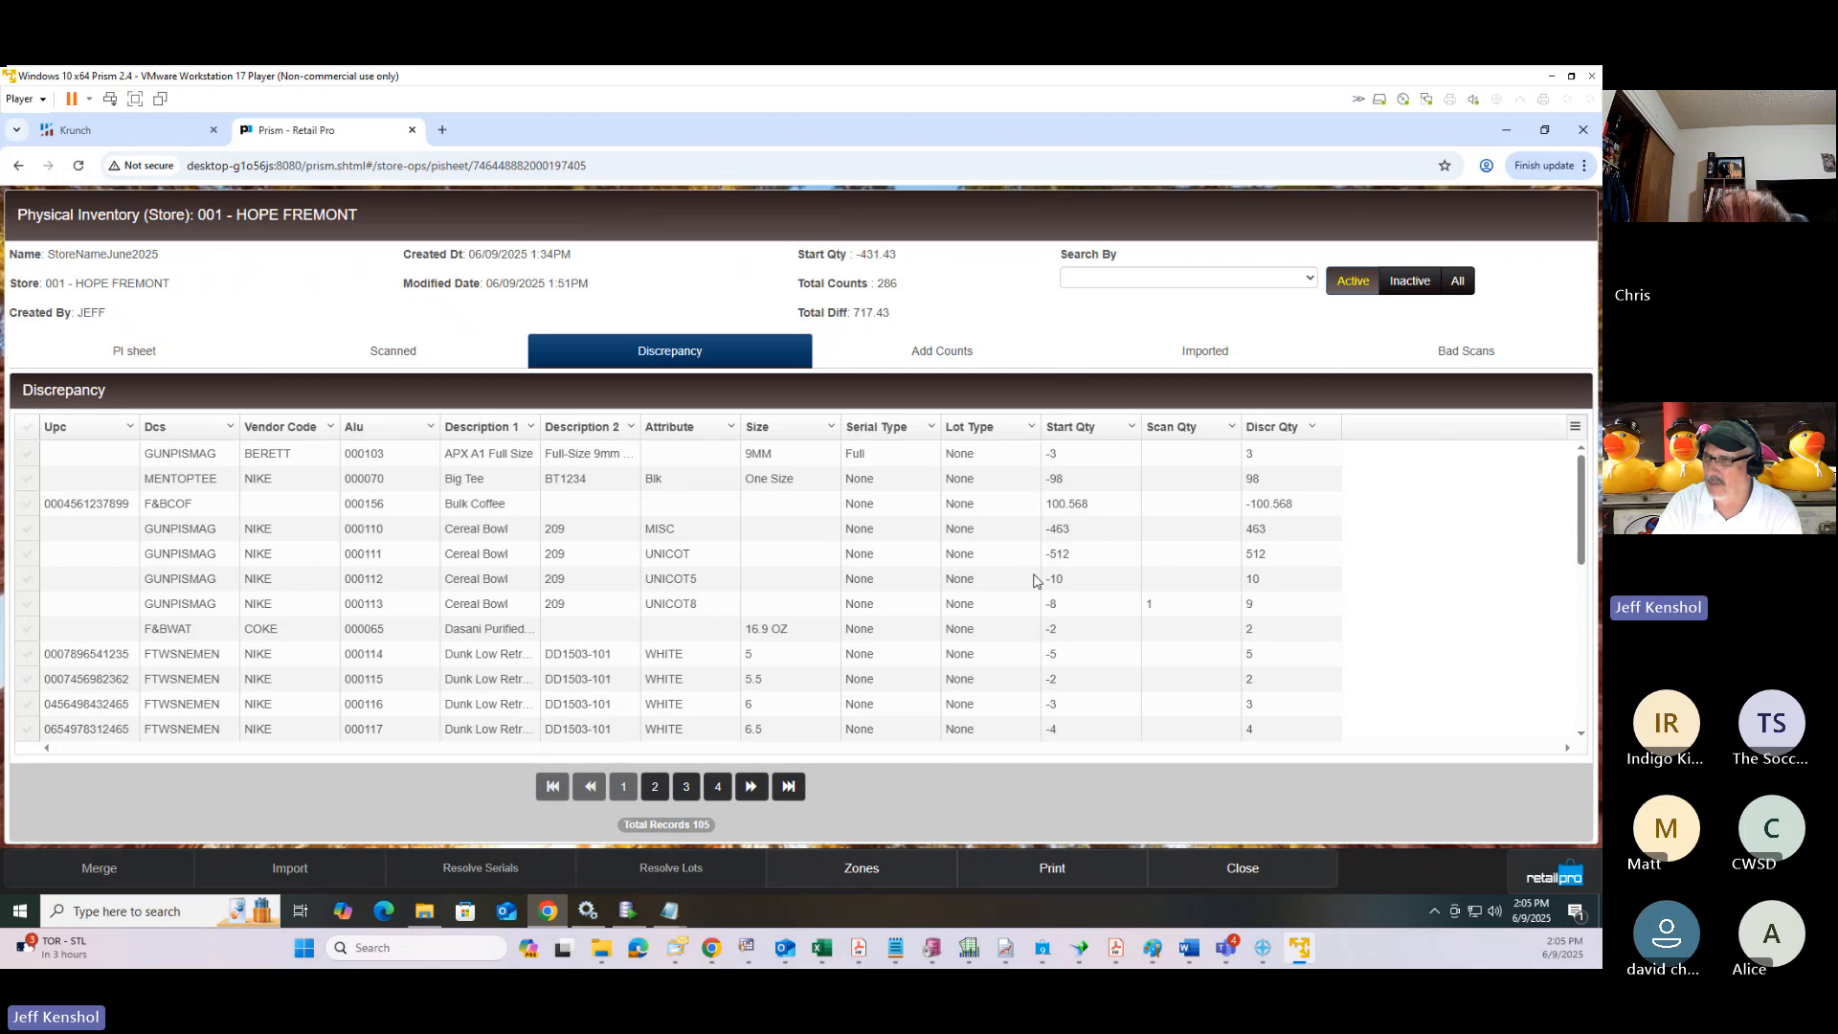
Examine the start, scan and discrepancy quantities of the Cereal Bowl items, including ALUs 000112 and 000113.
{"action": "left_click", "coordinate": [1185, 585]}
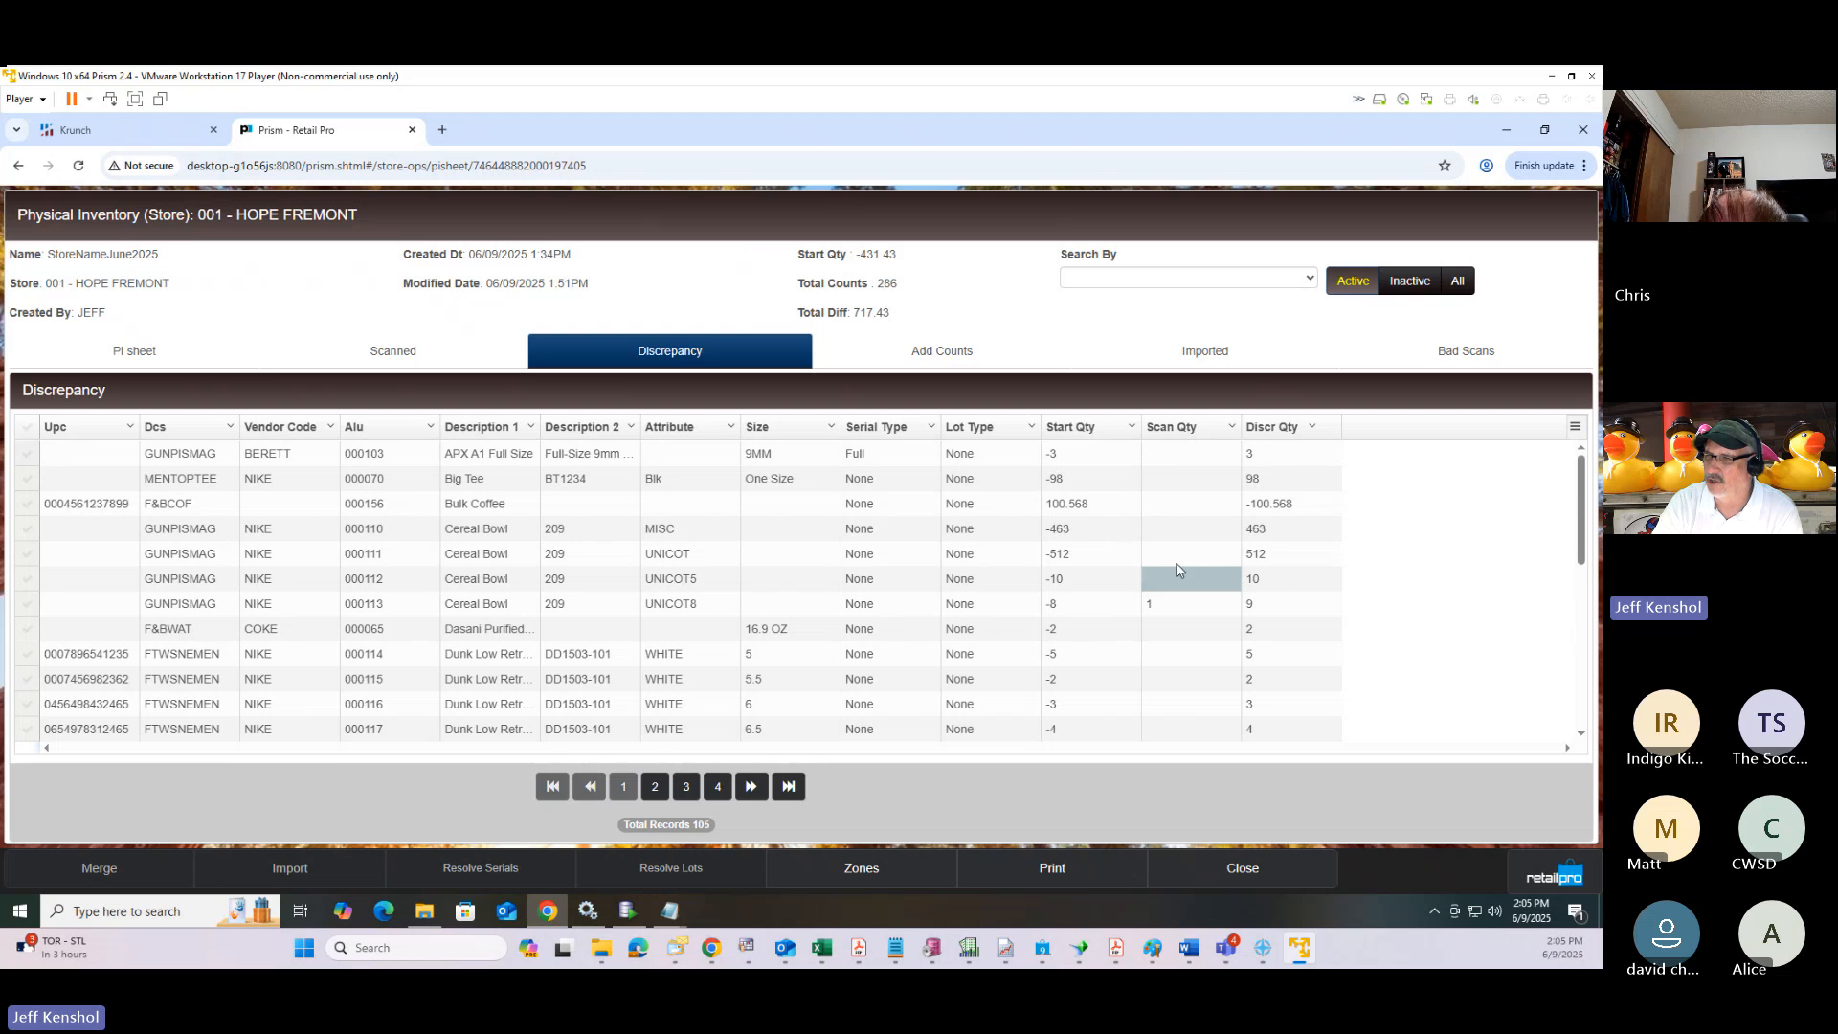
{"action": "left_click", "coordinate": [1172, 530]}
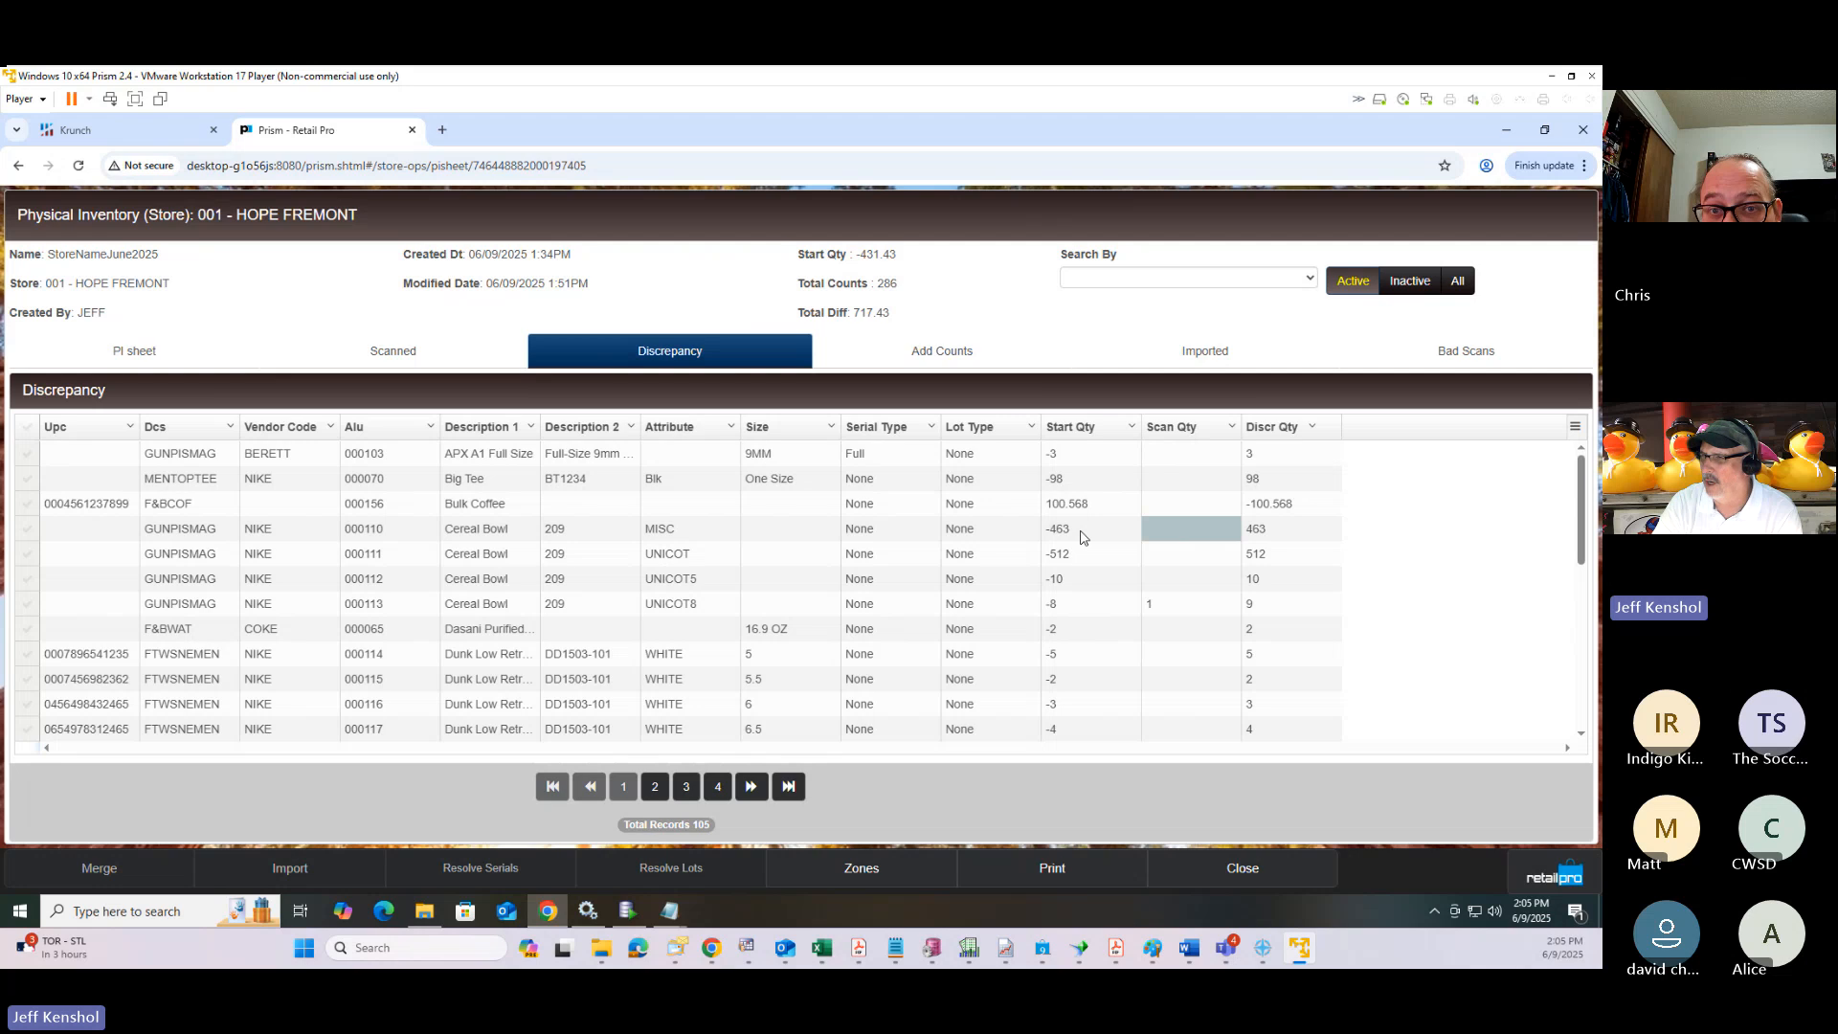
{"action": "left_click", "coordinate": [1144, 603]}
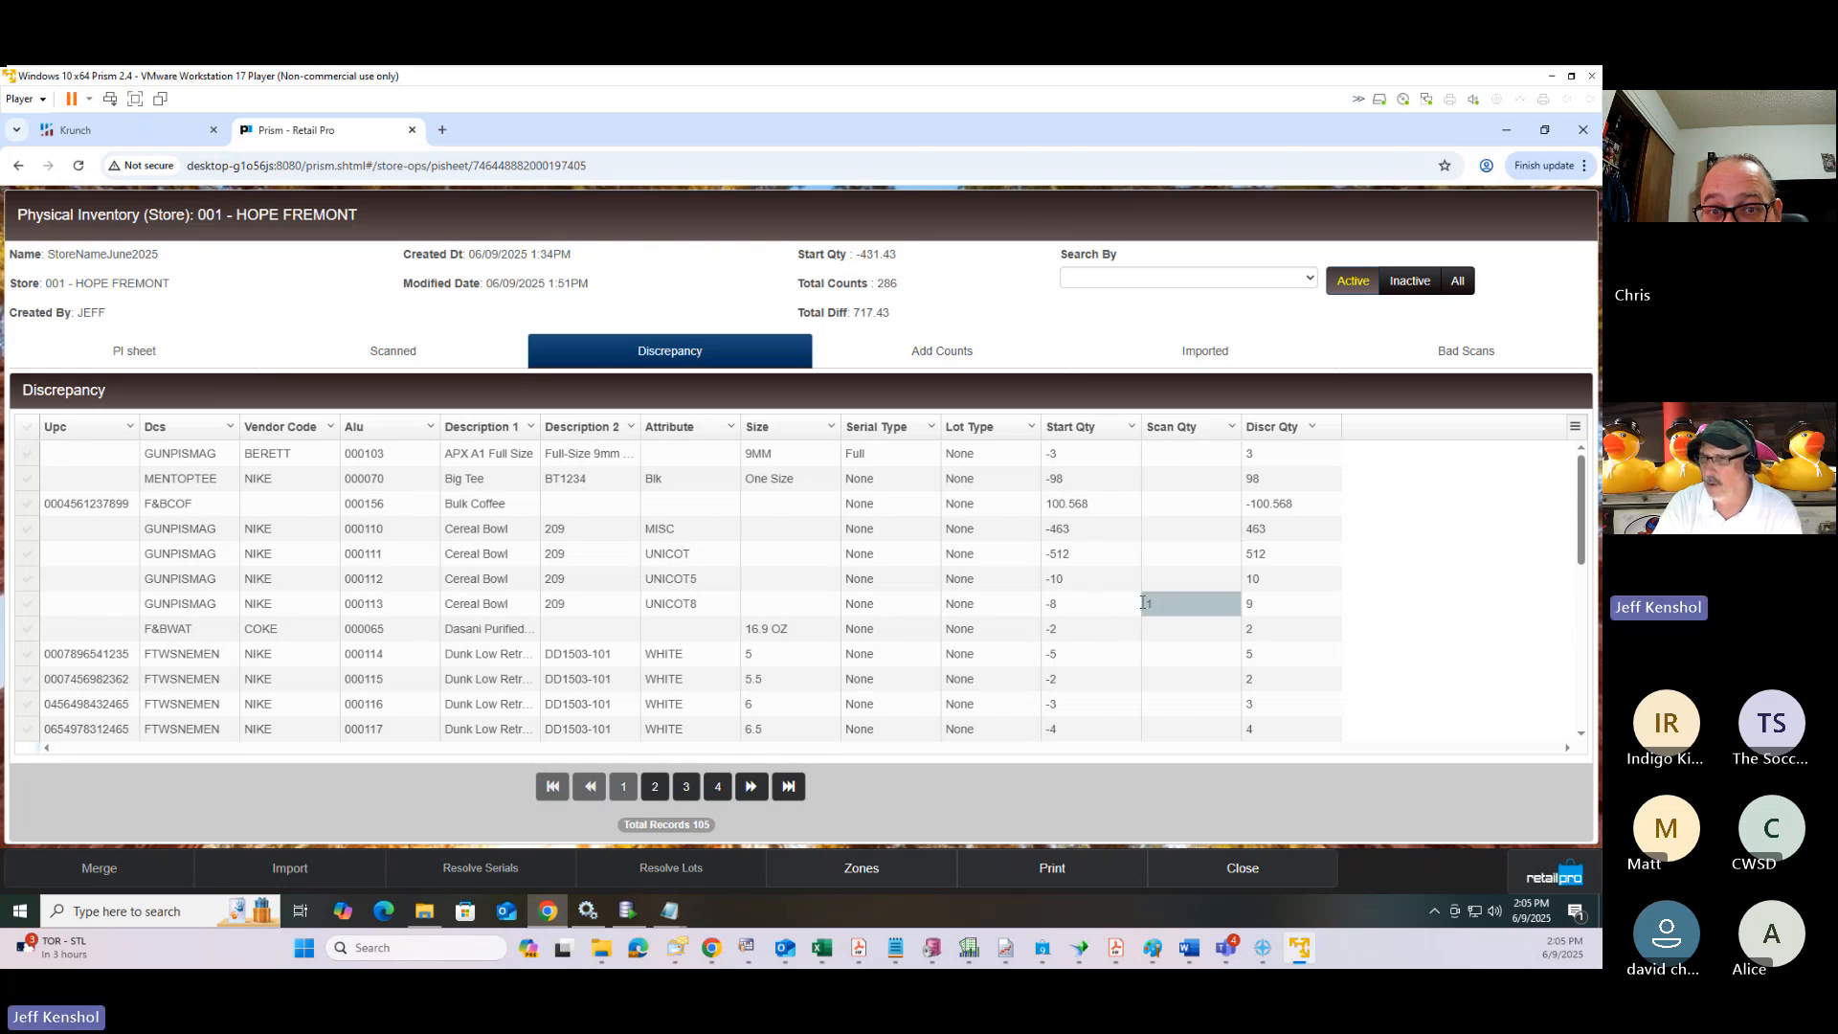
{"action": "left_click", "coordinate": [396, 609]}
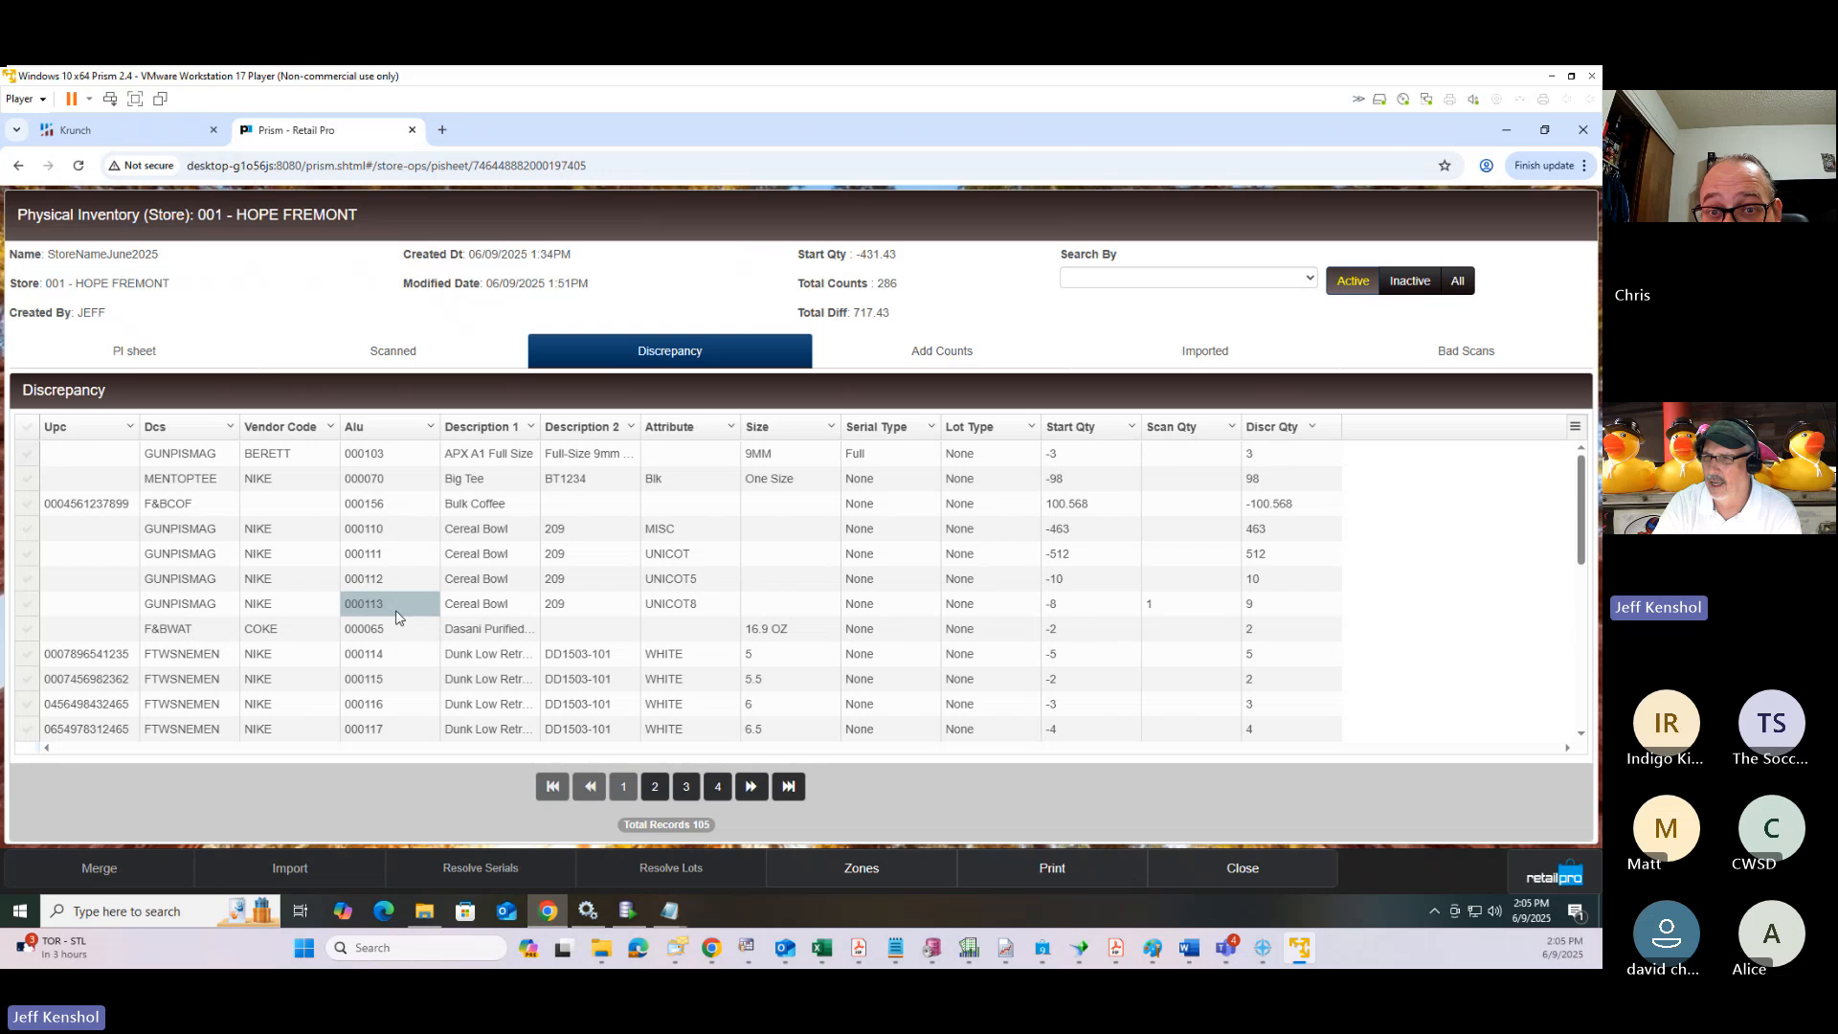
{"action": "left_click", "coordinate": [391, 579]}
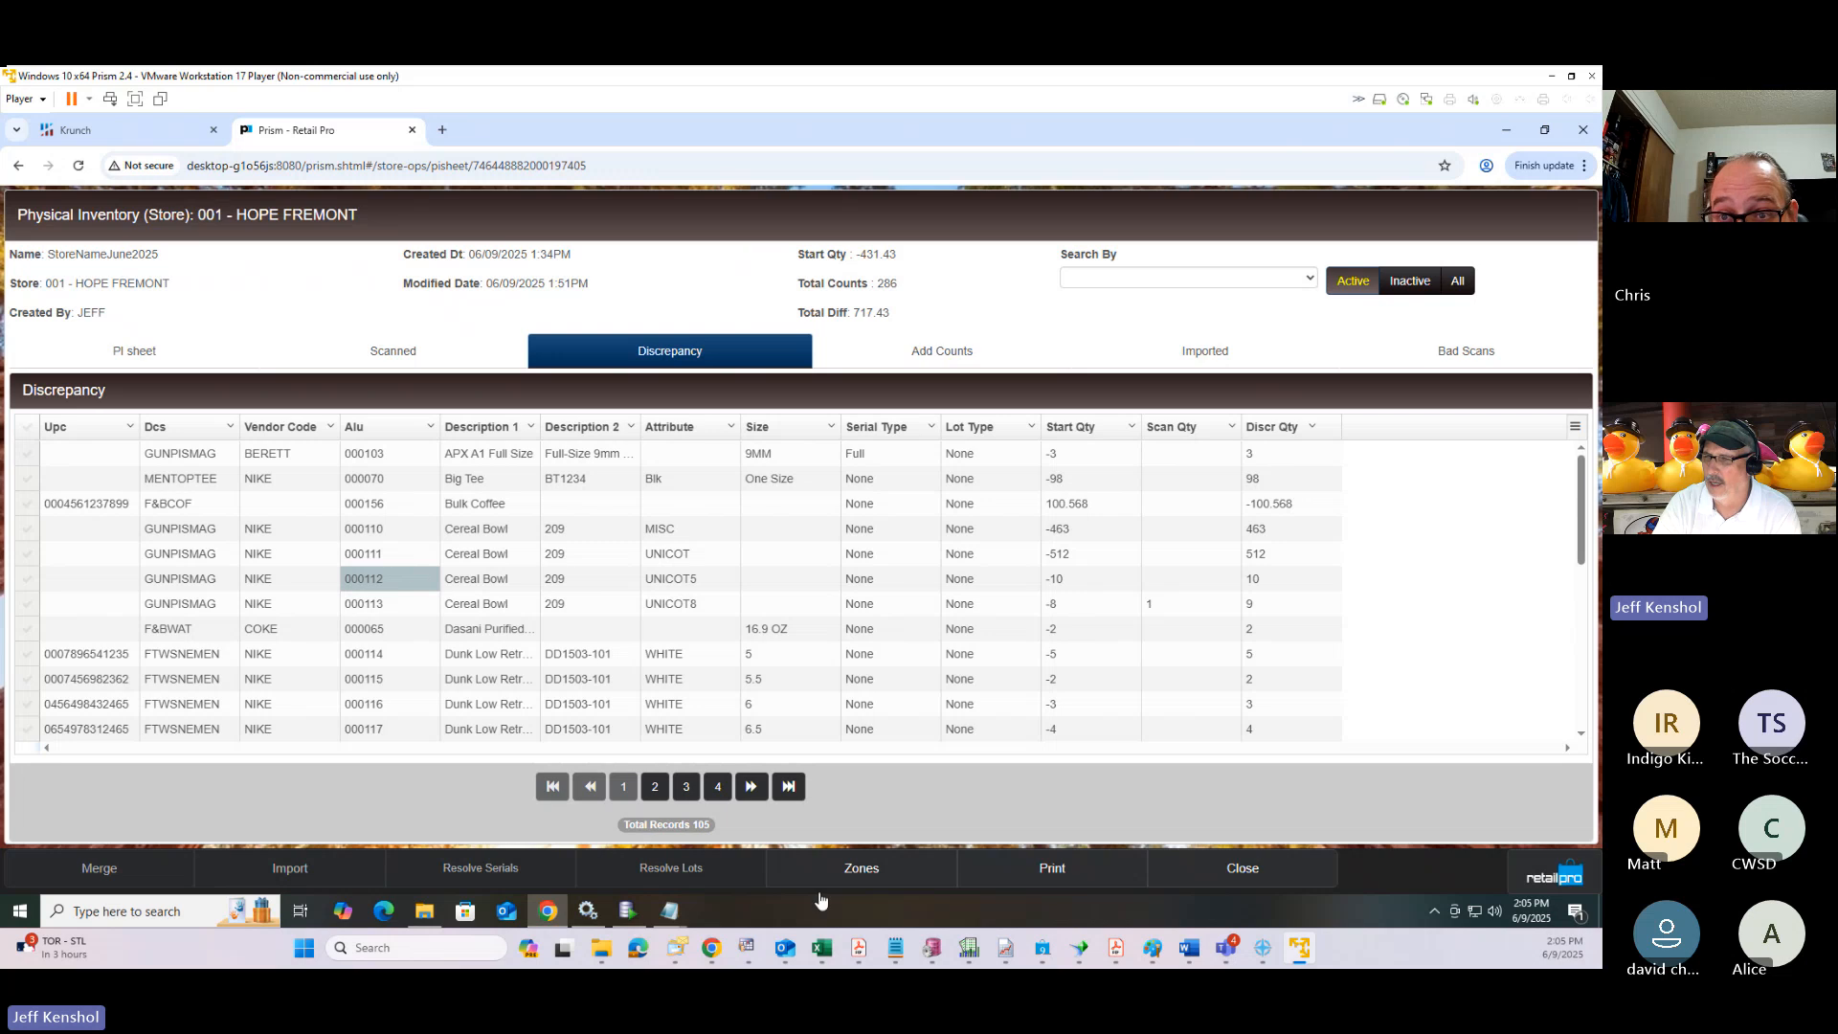
Open the zones of the StoreNameJune2025 inventory and create a new zone named Fix 1.
{"action": "left_click", "coordinate": [861, 869]}
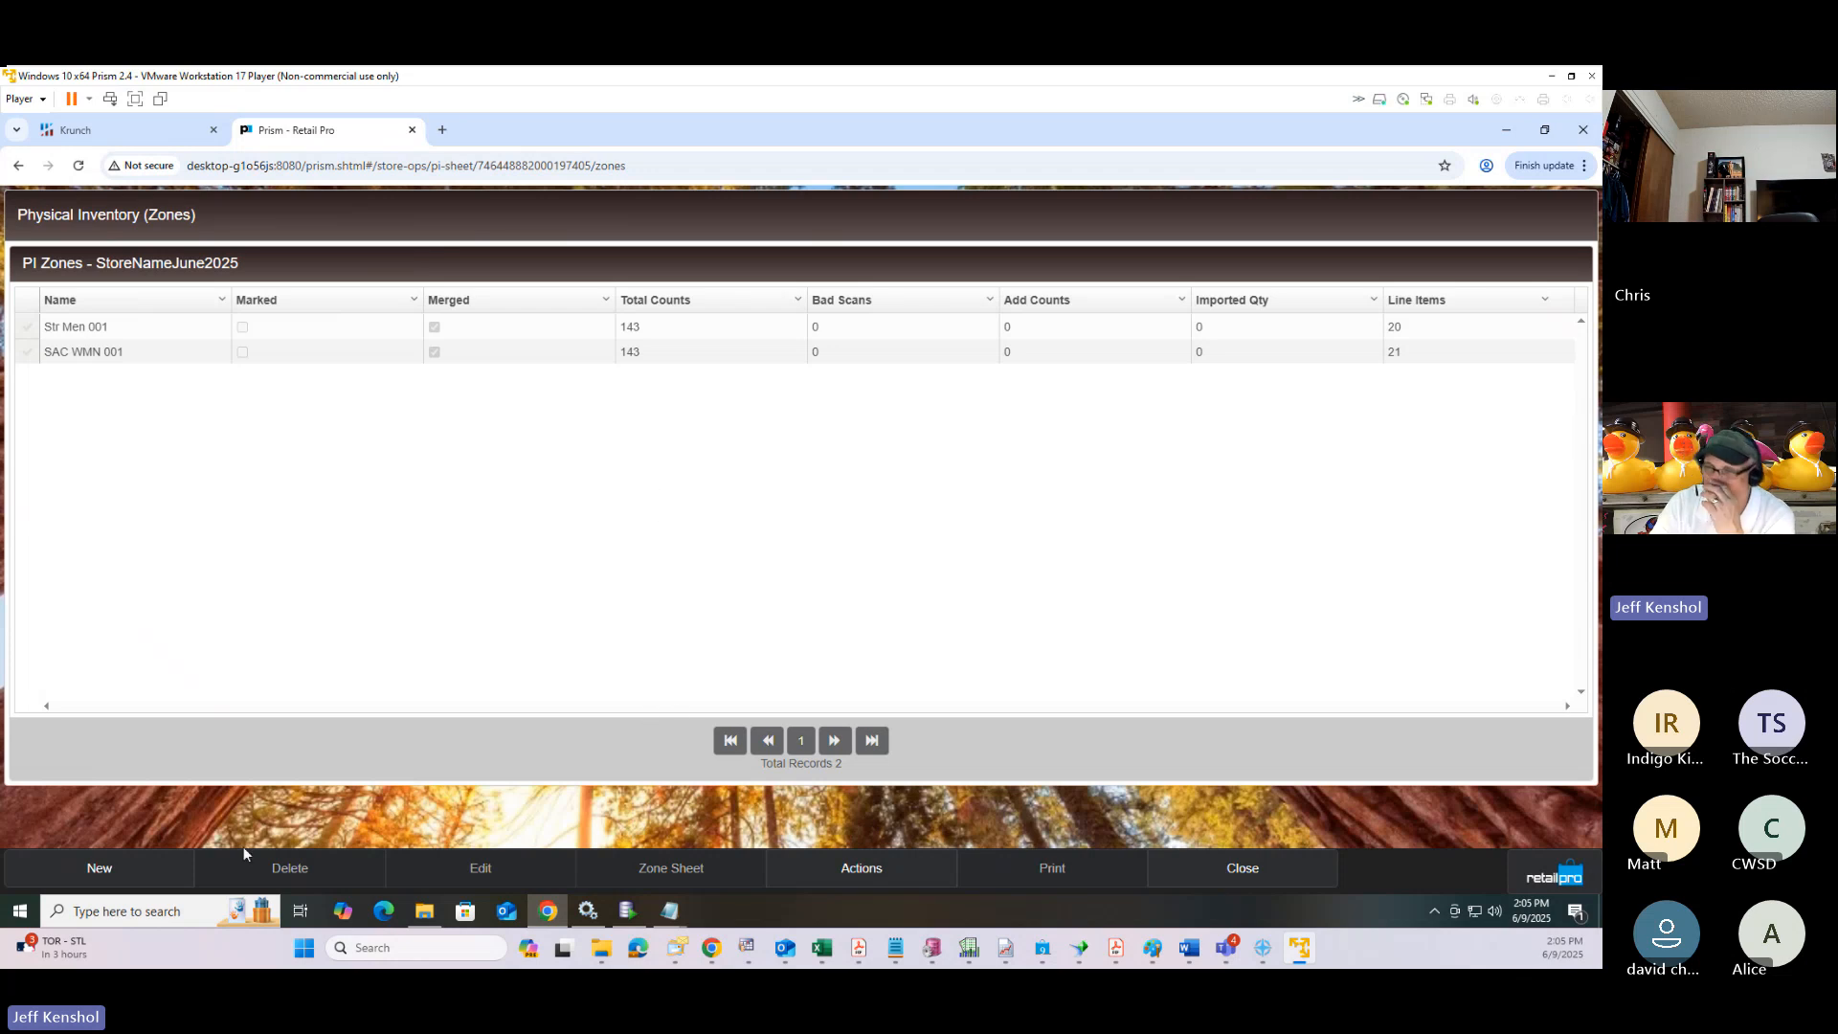
{"action": "left_click", "coordinate": [118, 876]}
{"action": "left_click", "coordinate": [678, 364]}
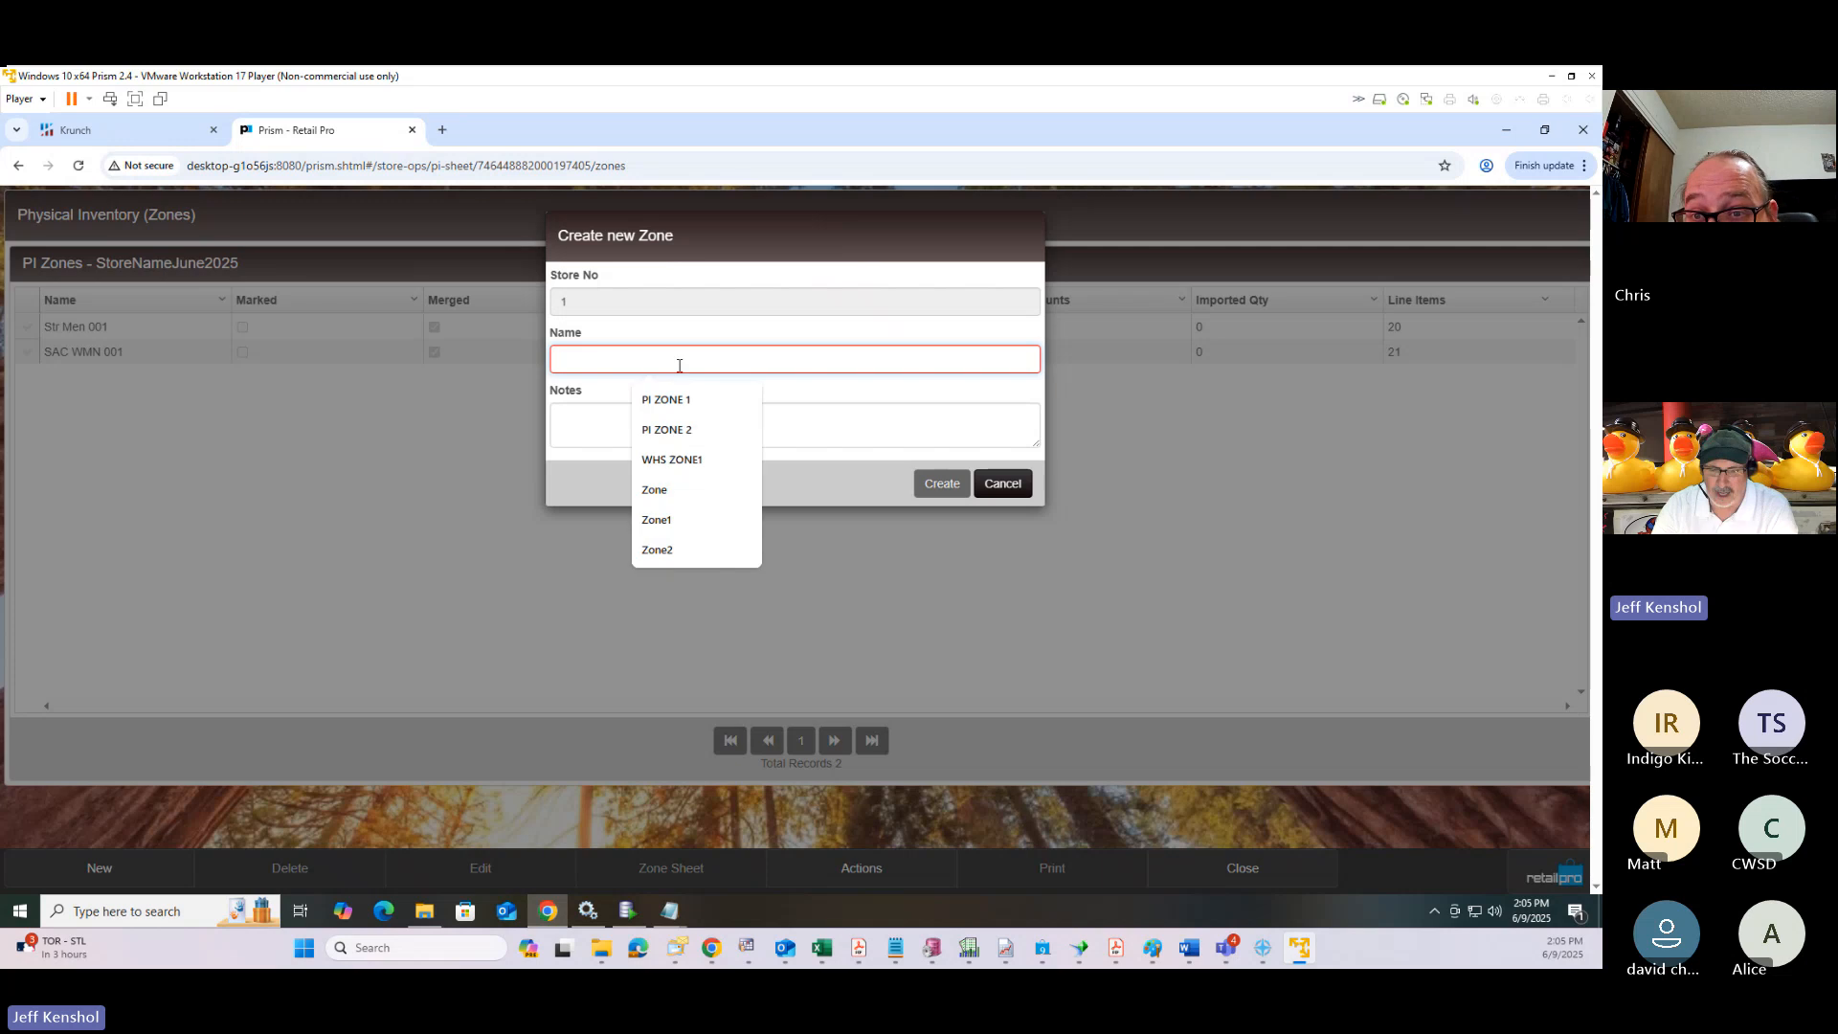
{"action": "type", "text": "F"}
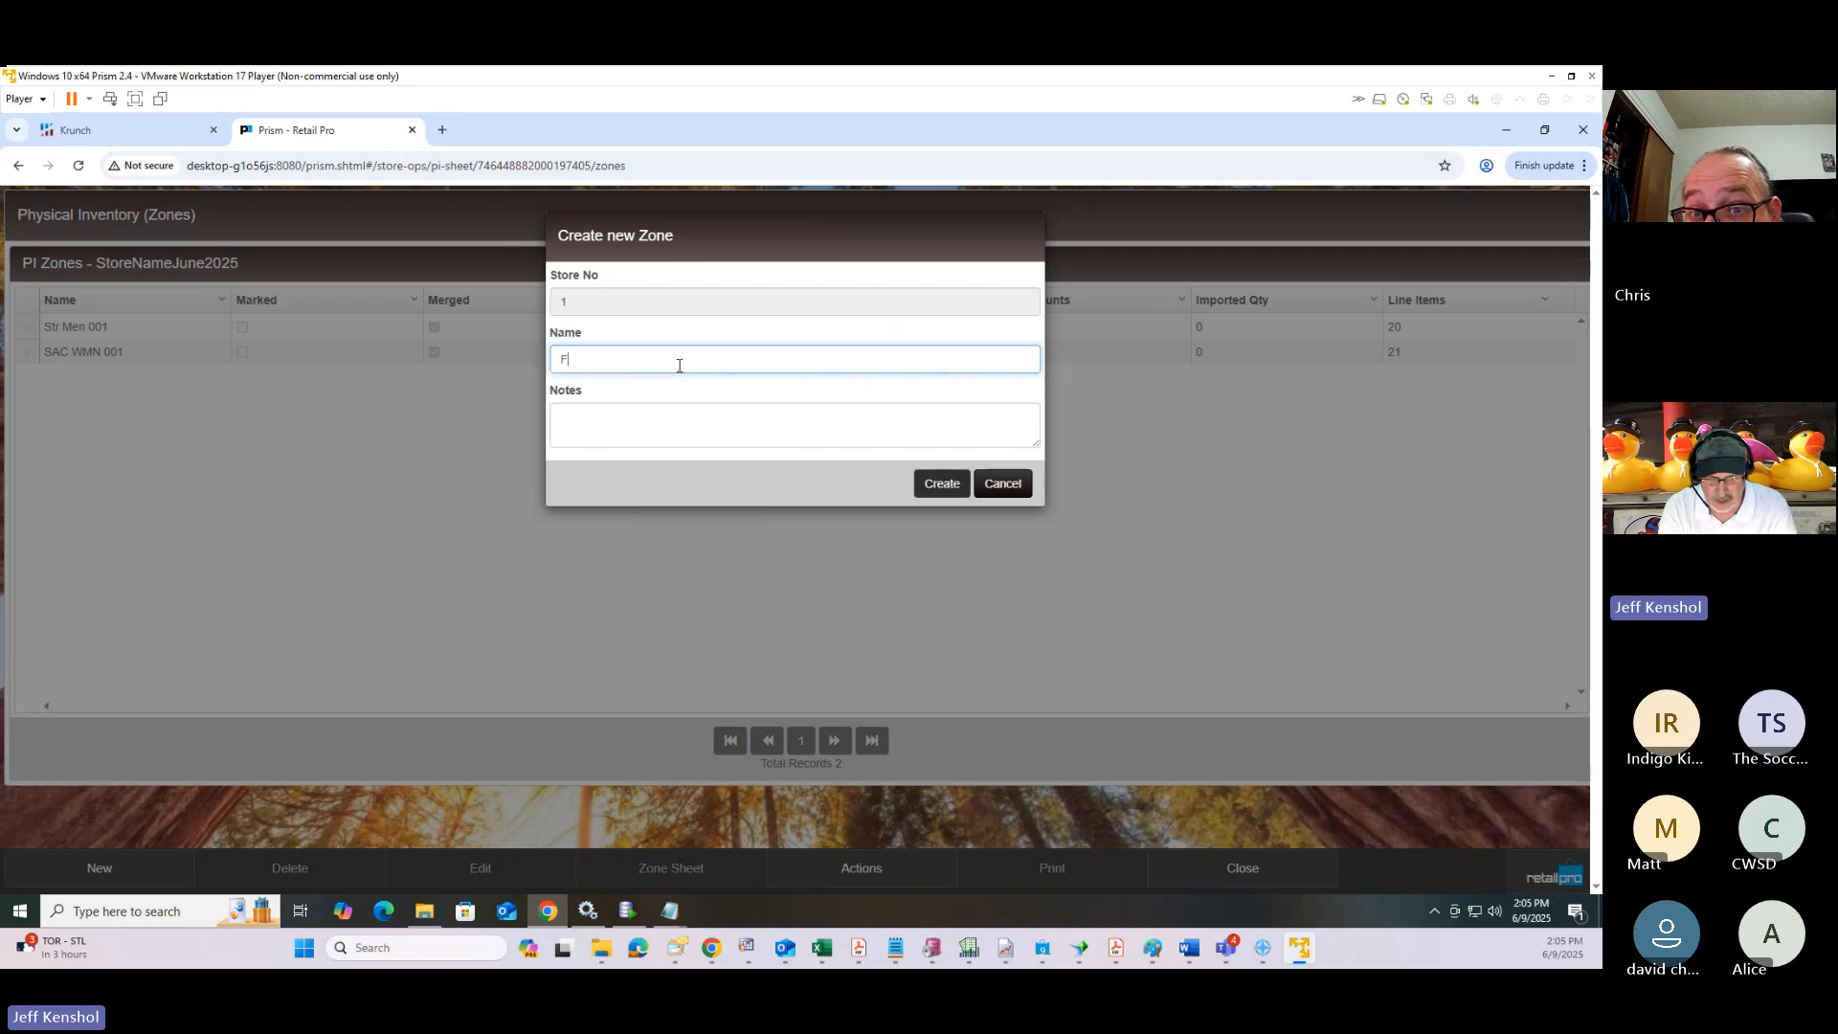
{"action": "type", "text": "ix"}
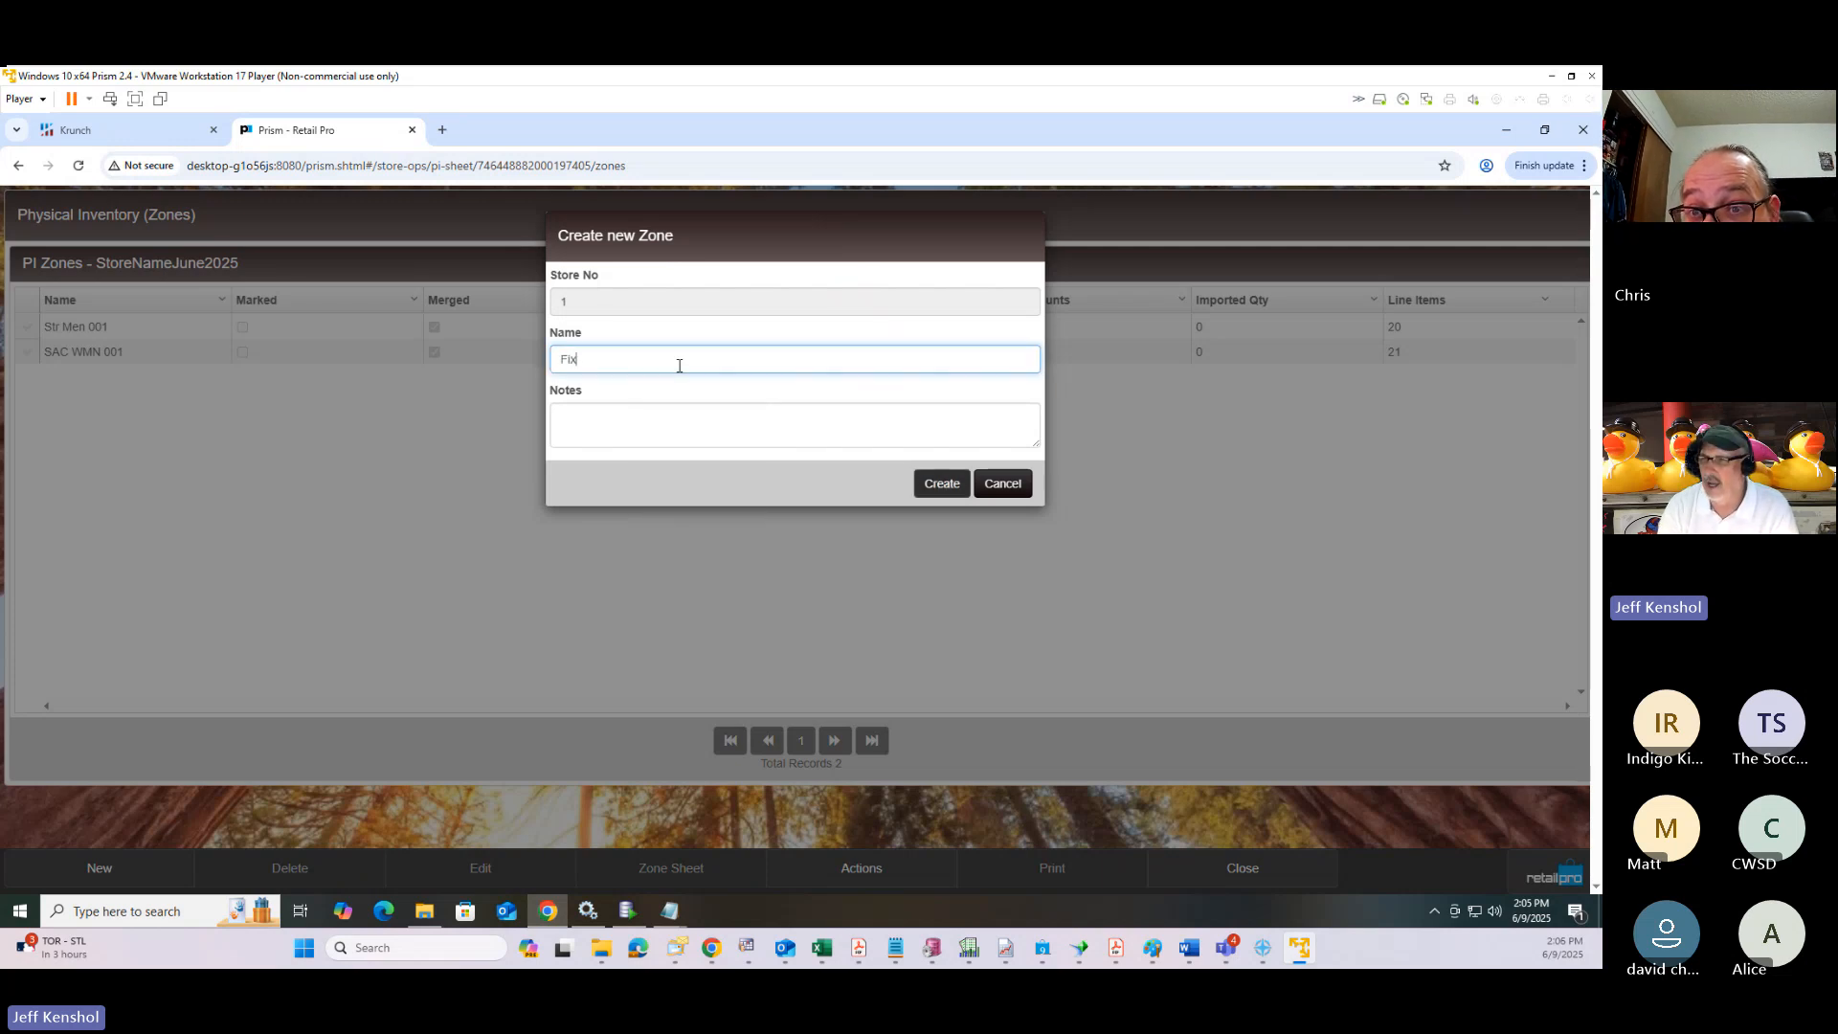
{"action": "type", "text": " 1"}
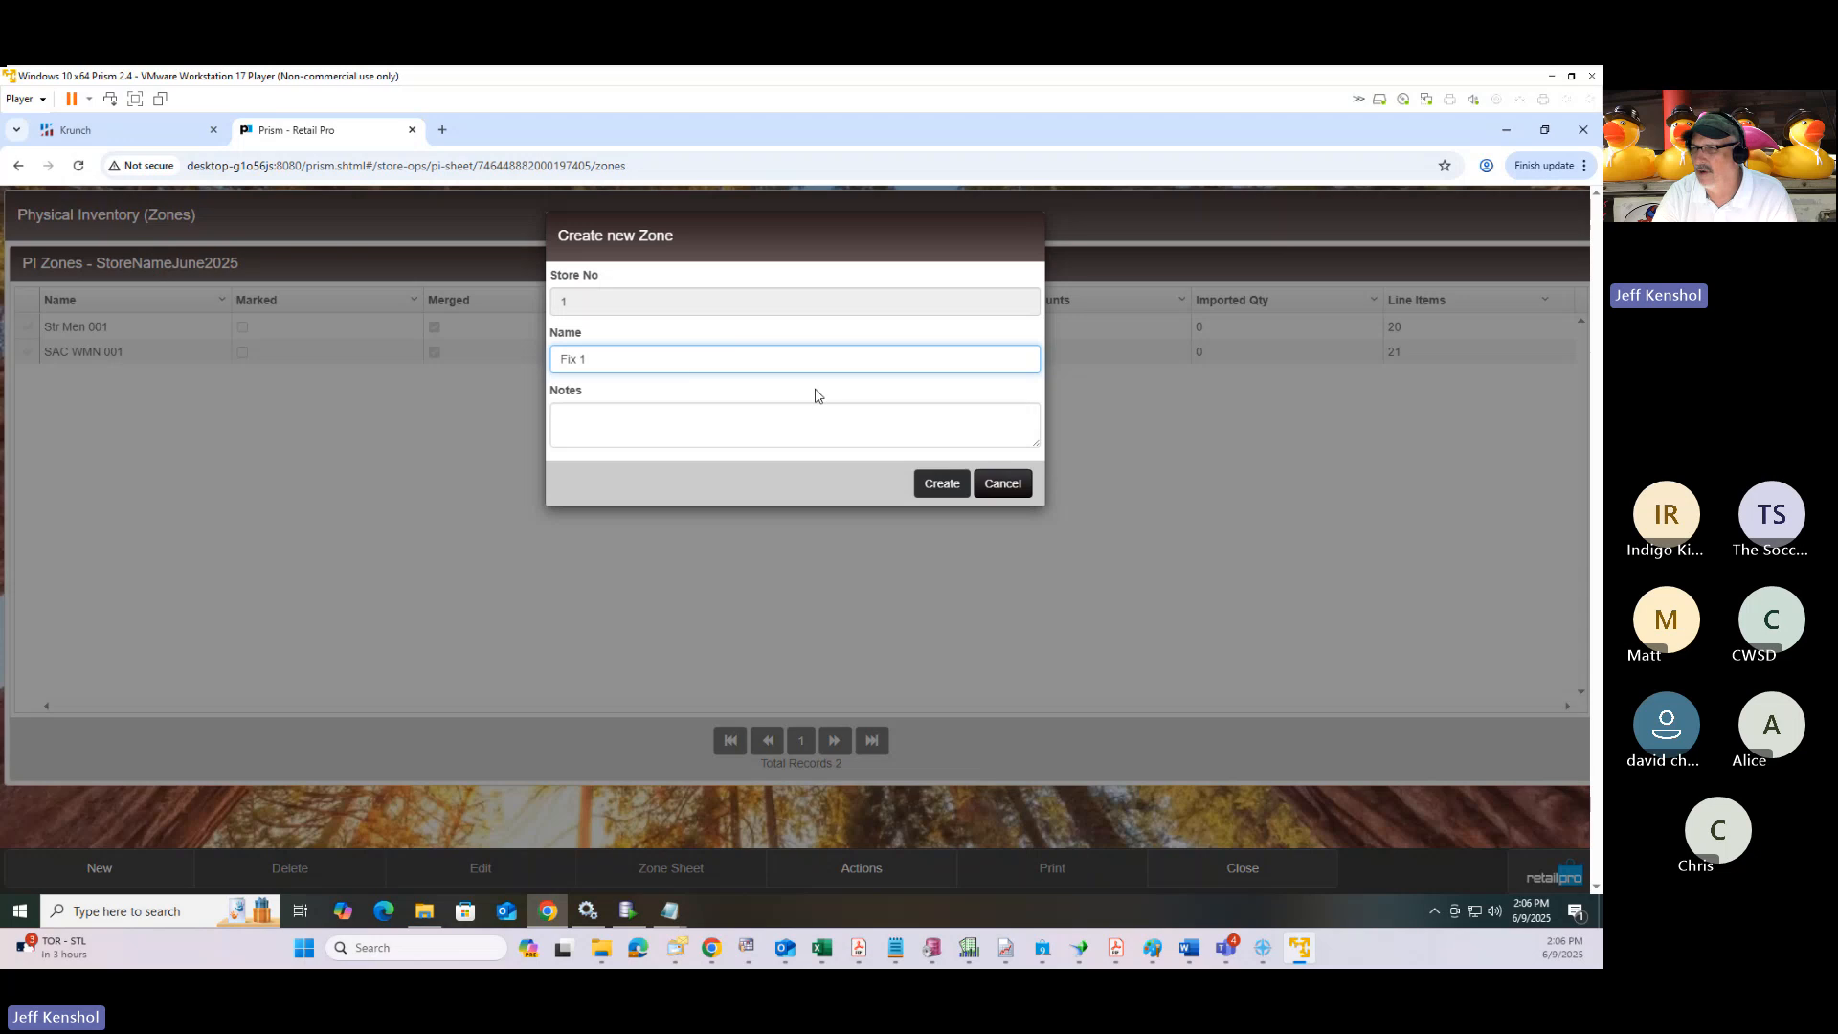
{"action": "left_click", "coordinate": [940, 484]}
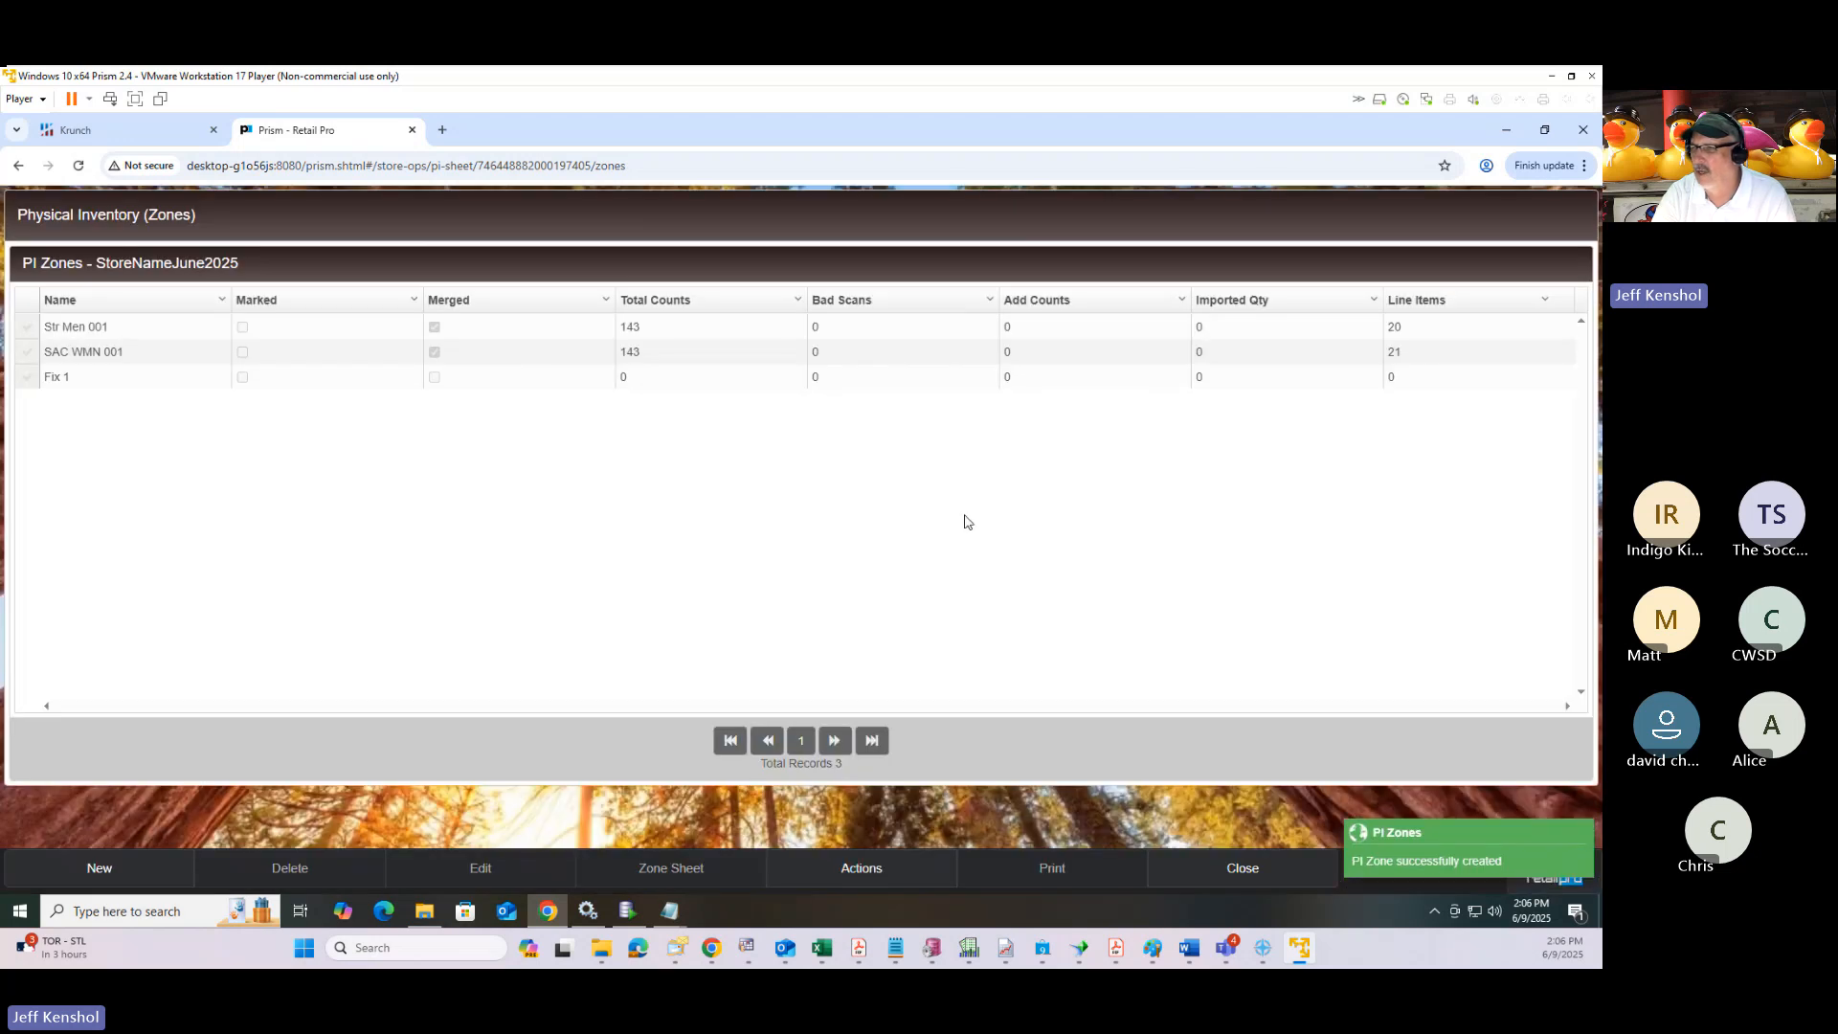
Open the zone sheet of Fix 1 and show its Add Counts section.
{"action": "left_click", "coordinate": [31, 378]}
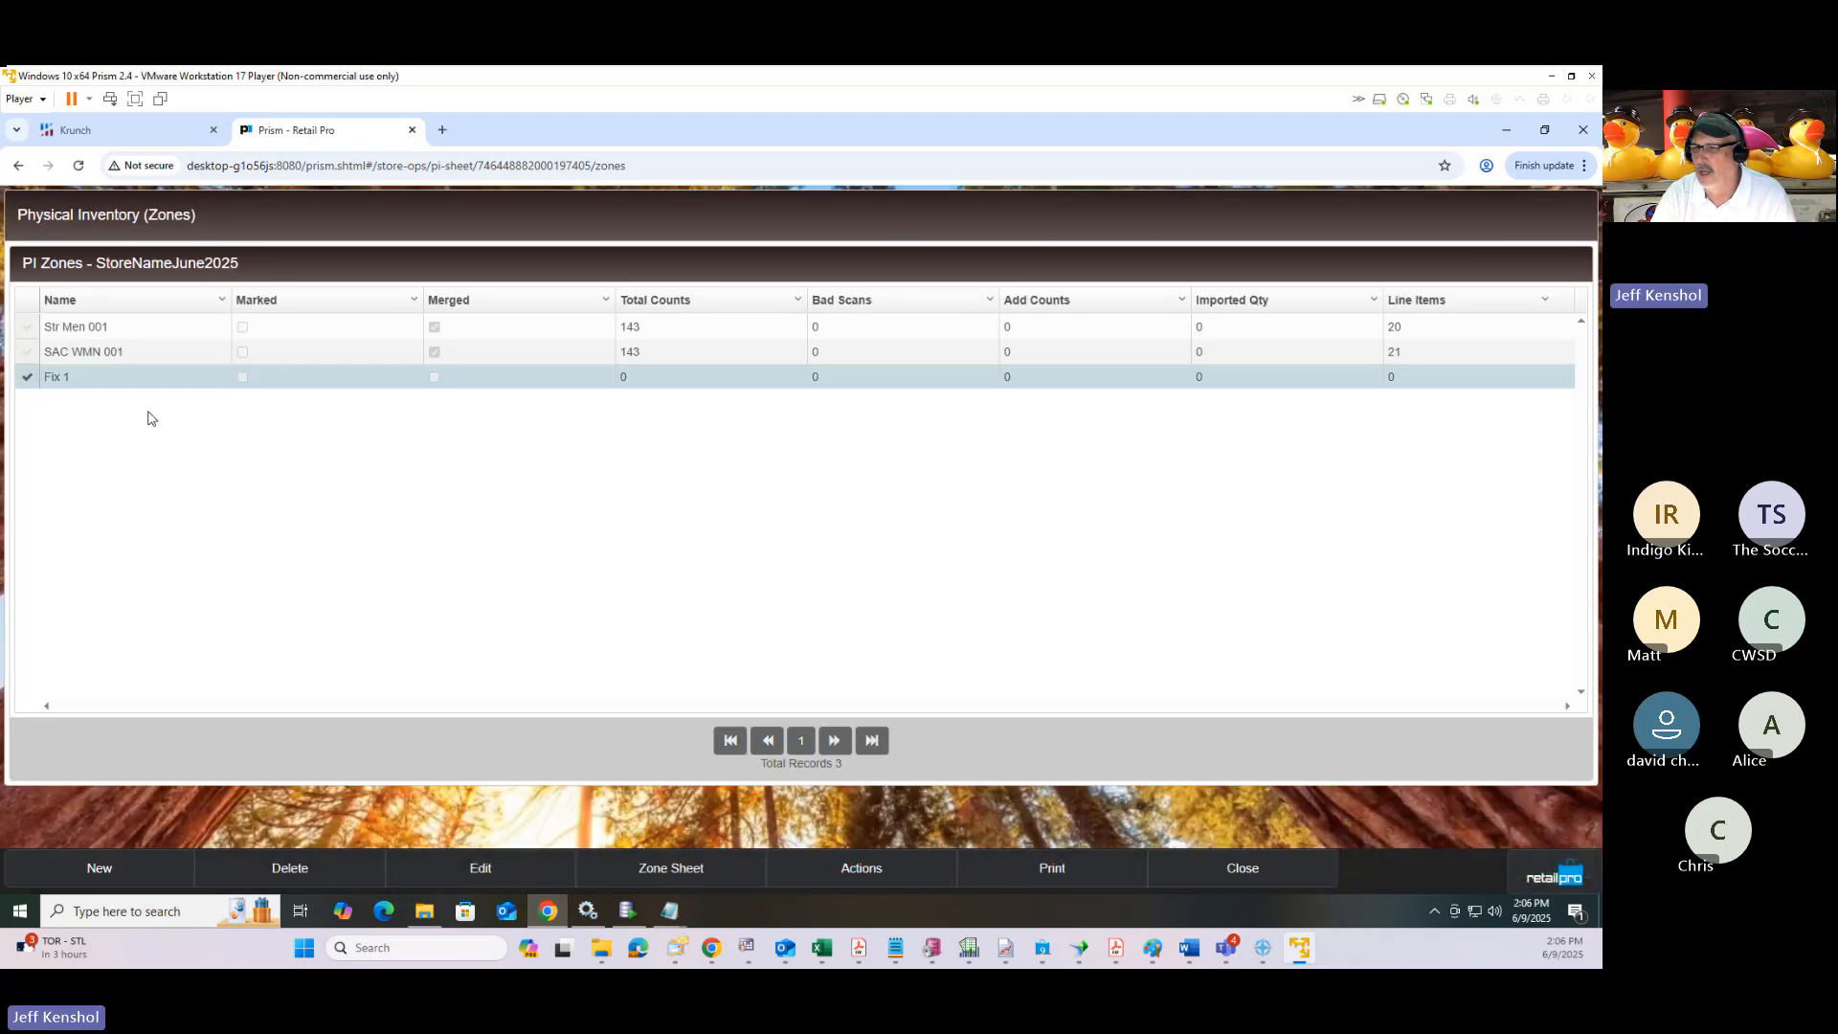
{"action": "left_click", "coordinate": [699, 871]}
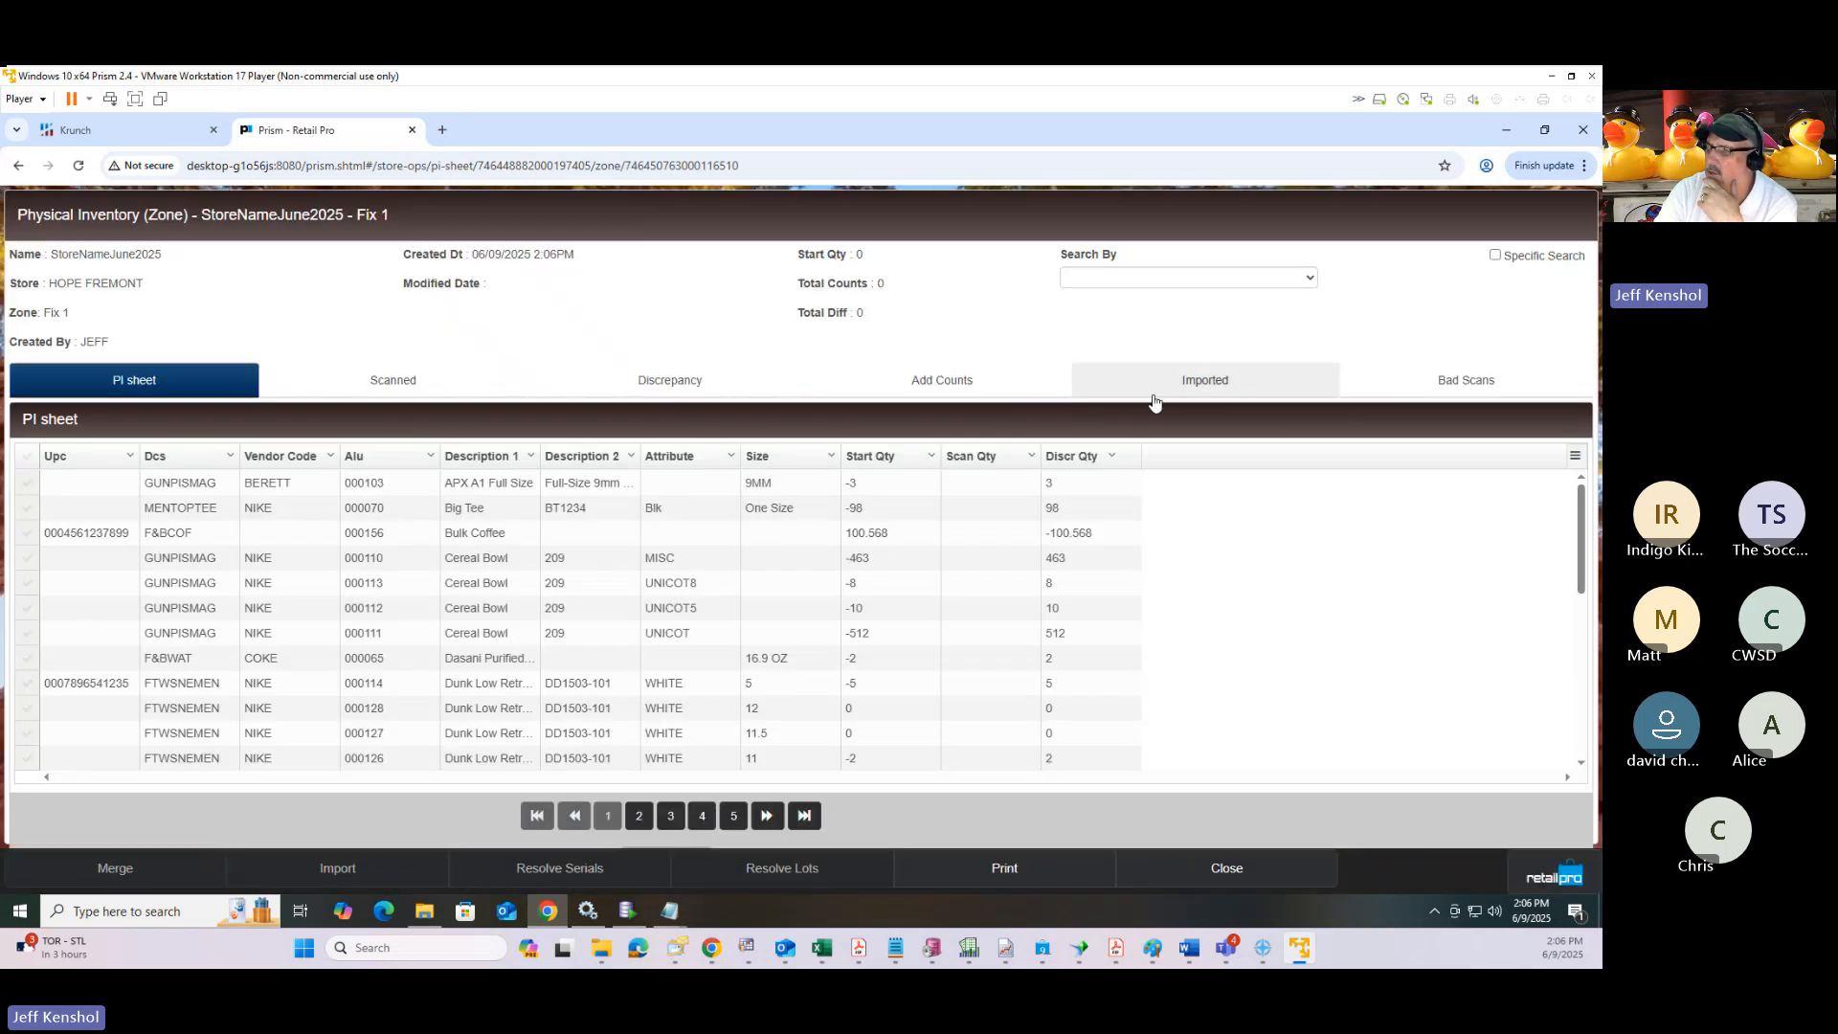
{"action": "left_click", "coordinate": [1039, 372]}
Try to add a count of -1 for item 000113 to the Fix 1 zone.
{"action": "left_click", "coordinate": [1099, 287]}
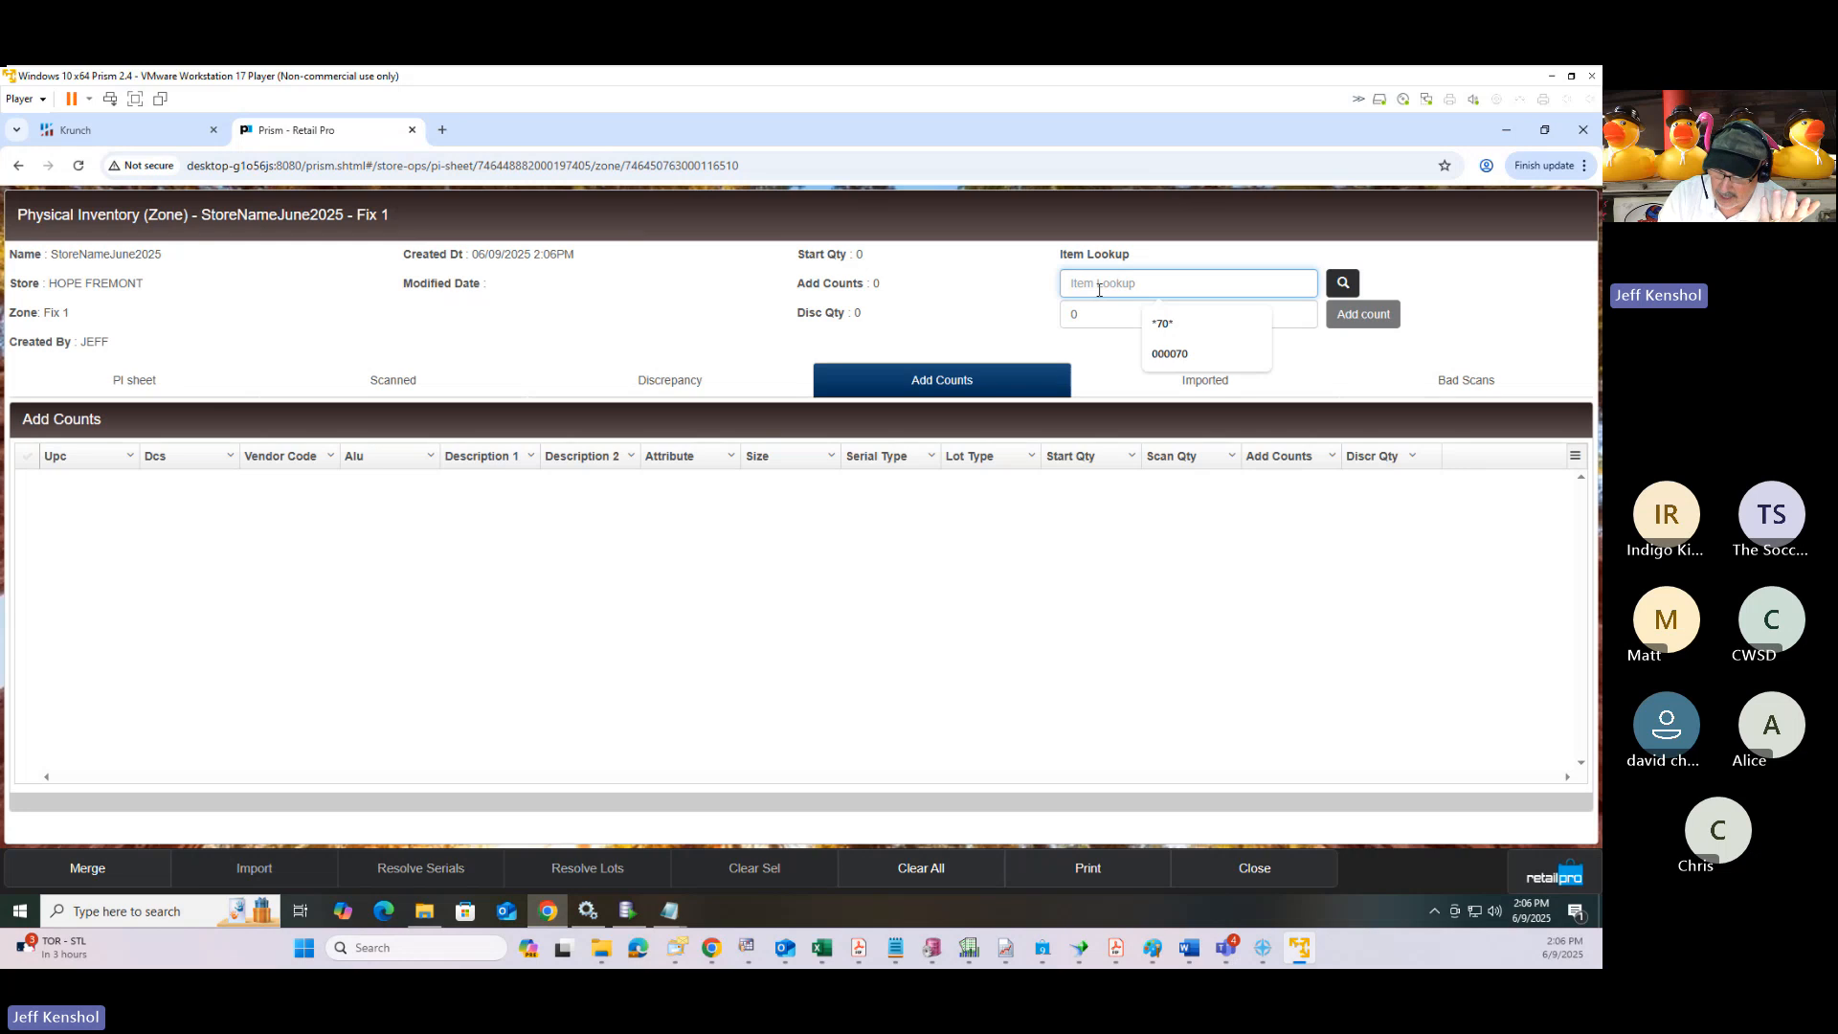
{"action": "type", "text": "000143"}
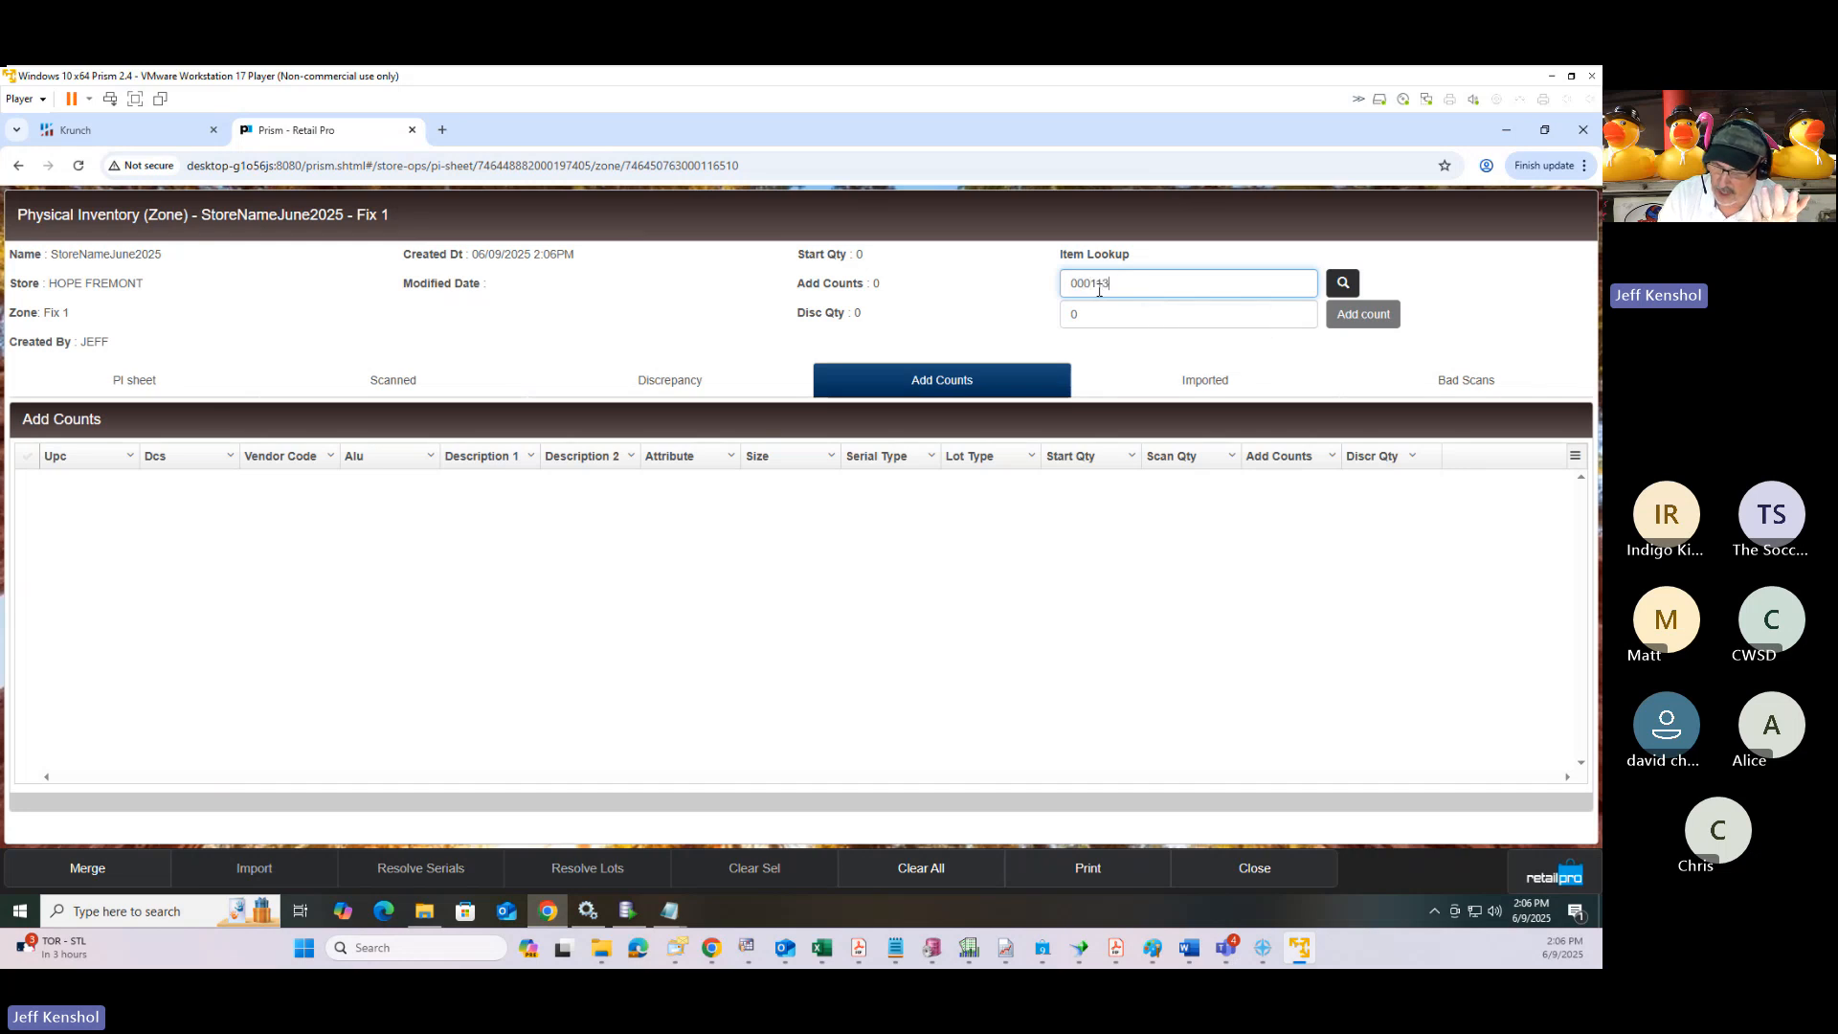
{"action": "key", "text": "Return"}
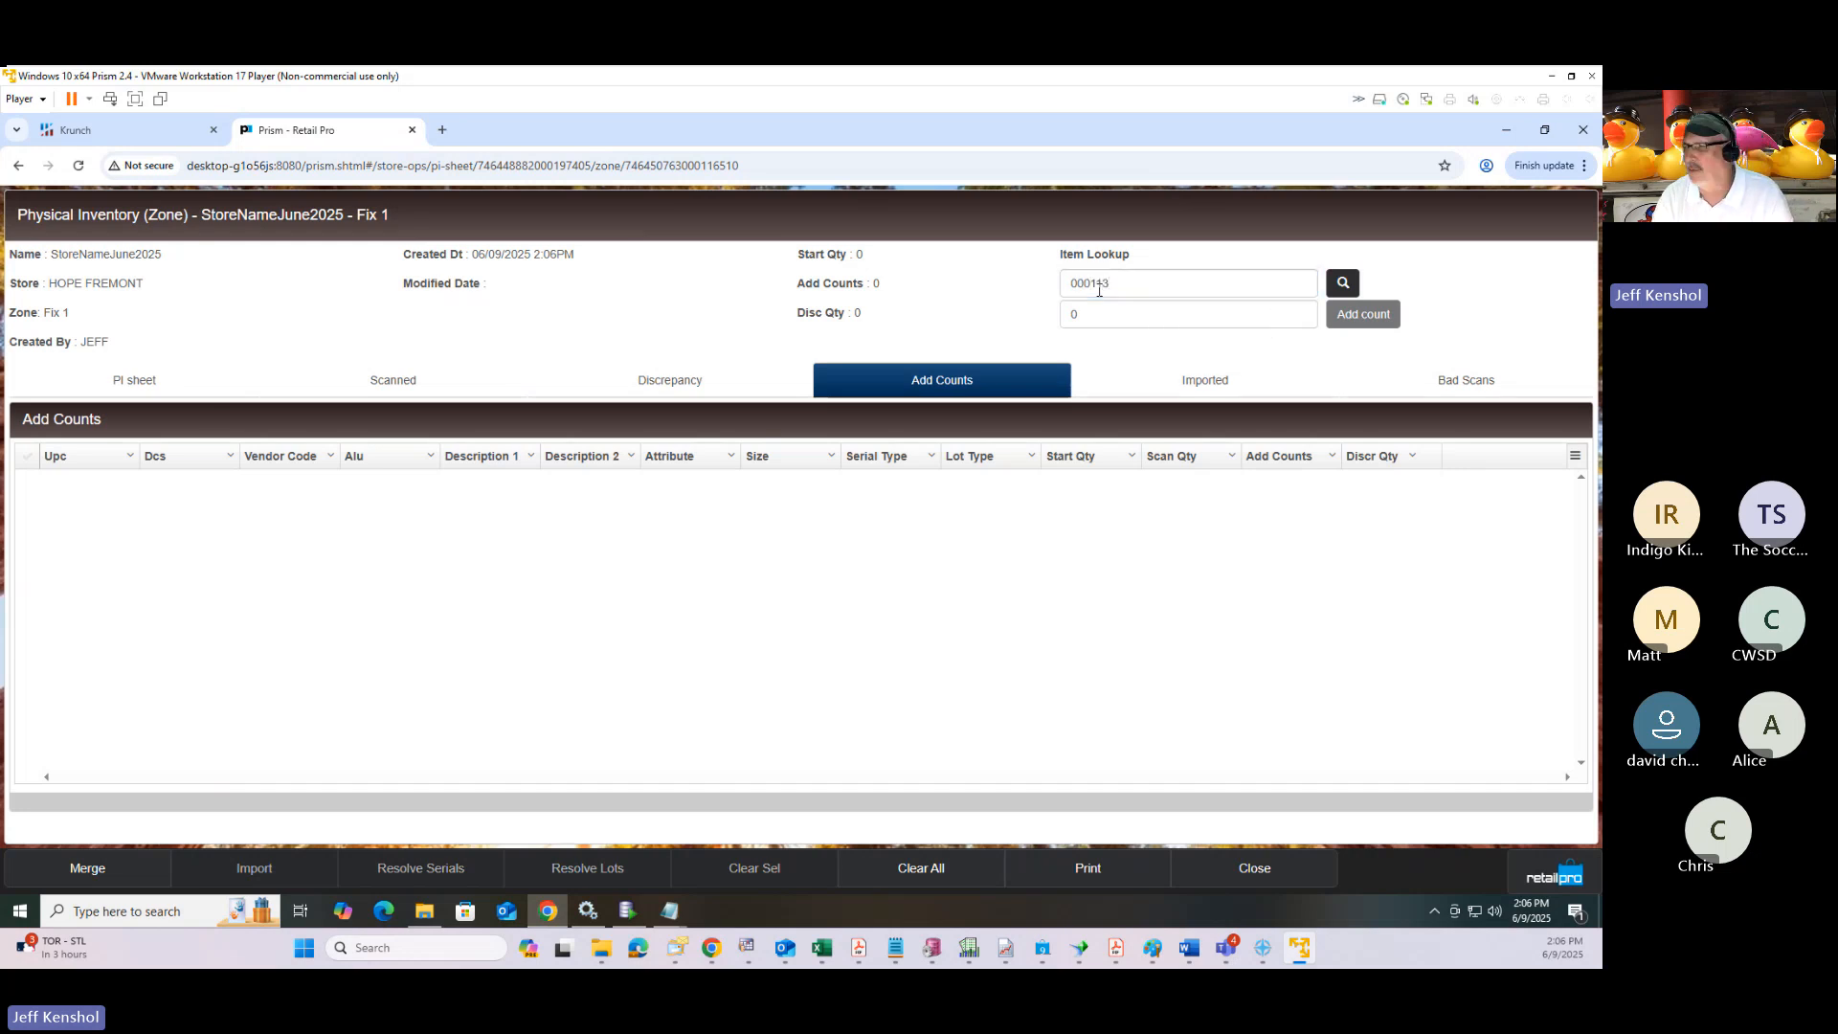
{"action": "type", "text": "-"}
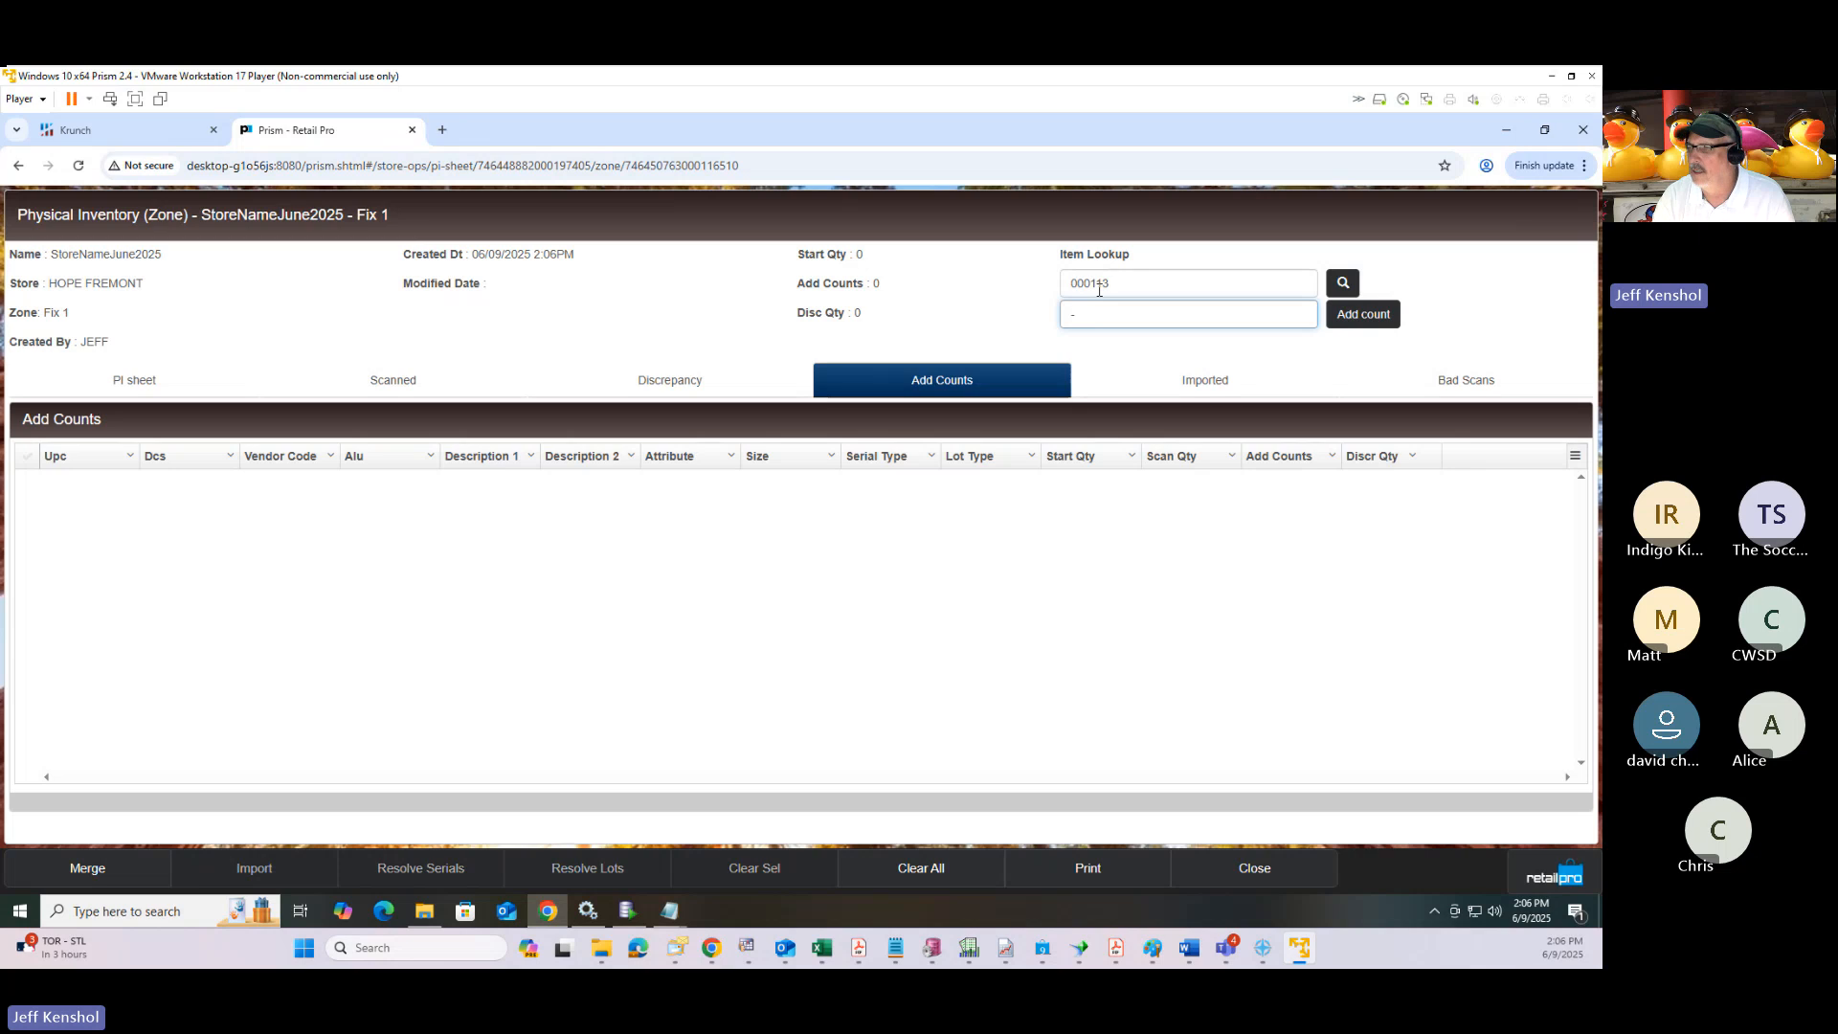
{"action": "type", "text": "1"}
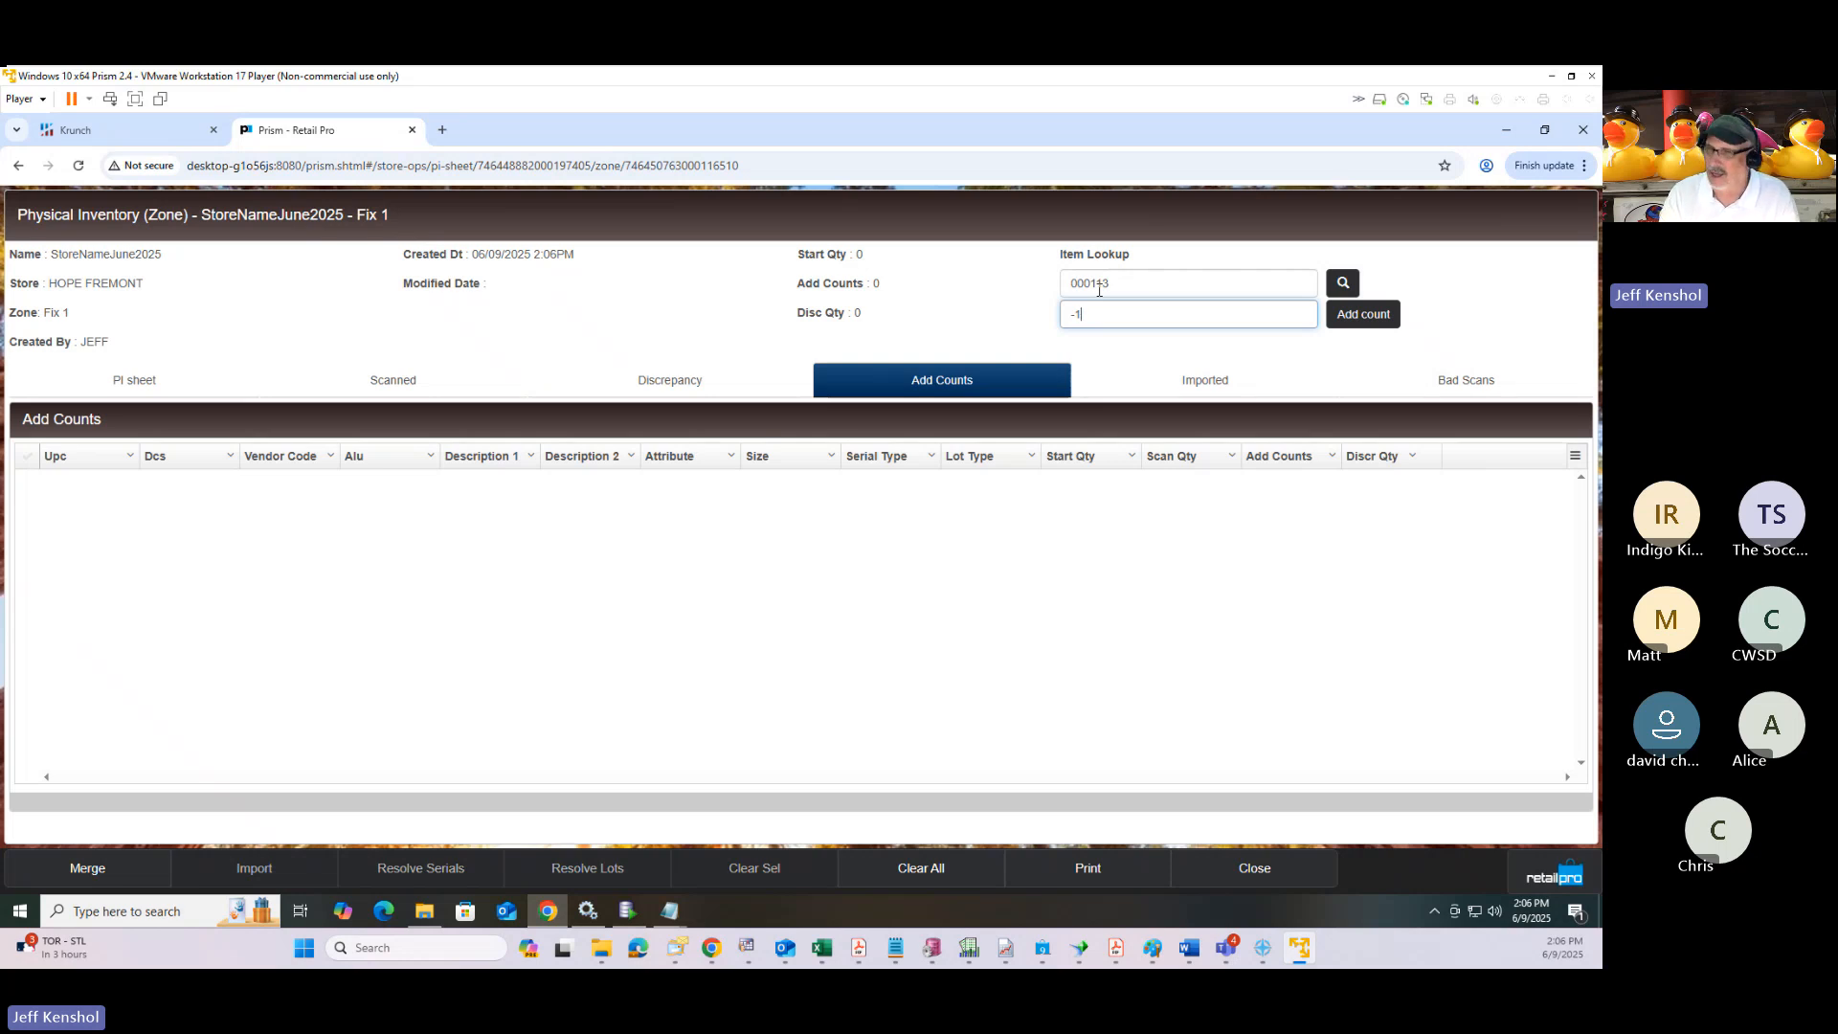
{"action": "left_click", "coordinate": [1363, 315]}
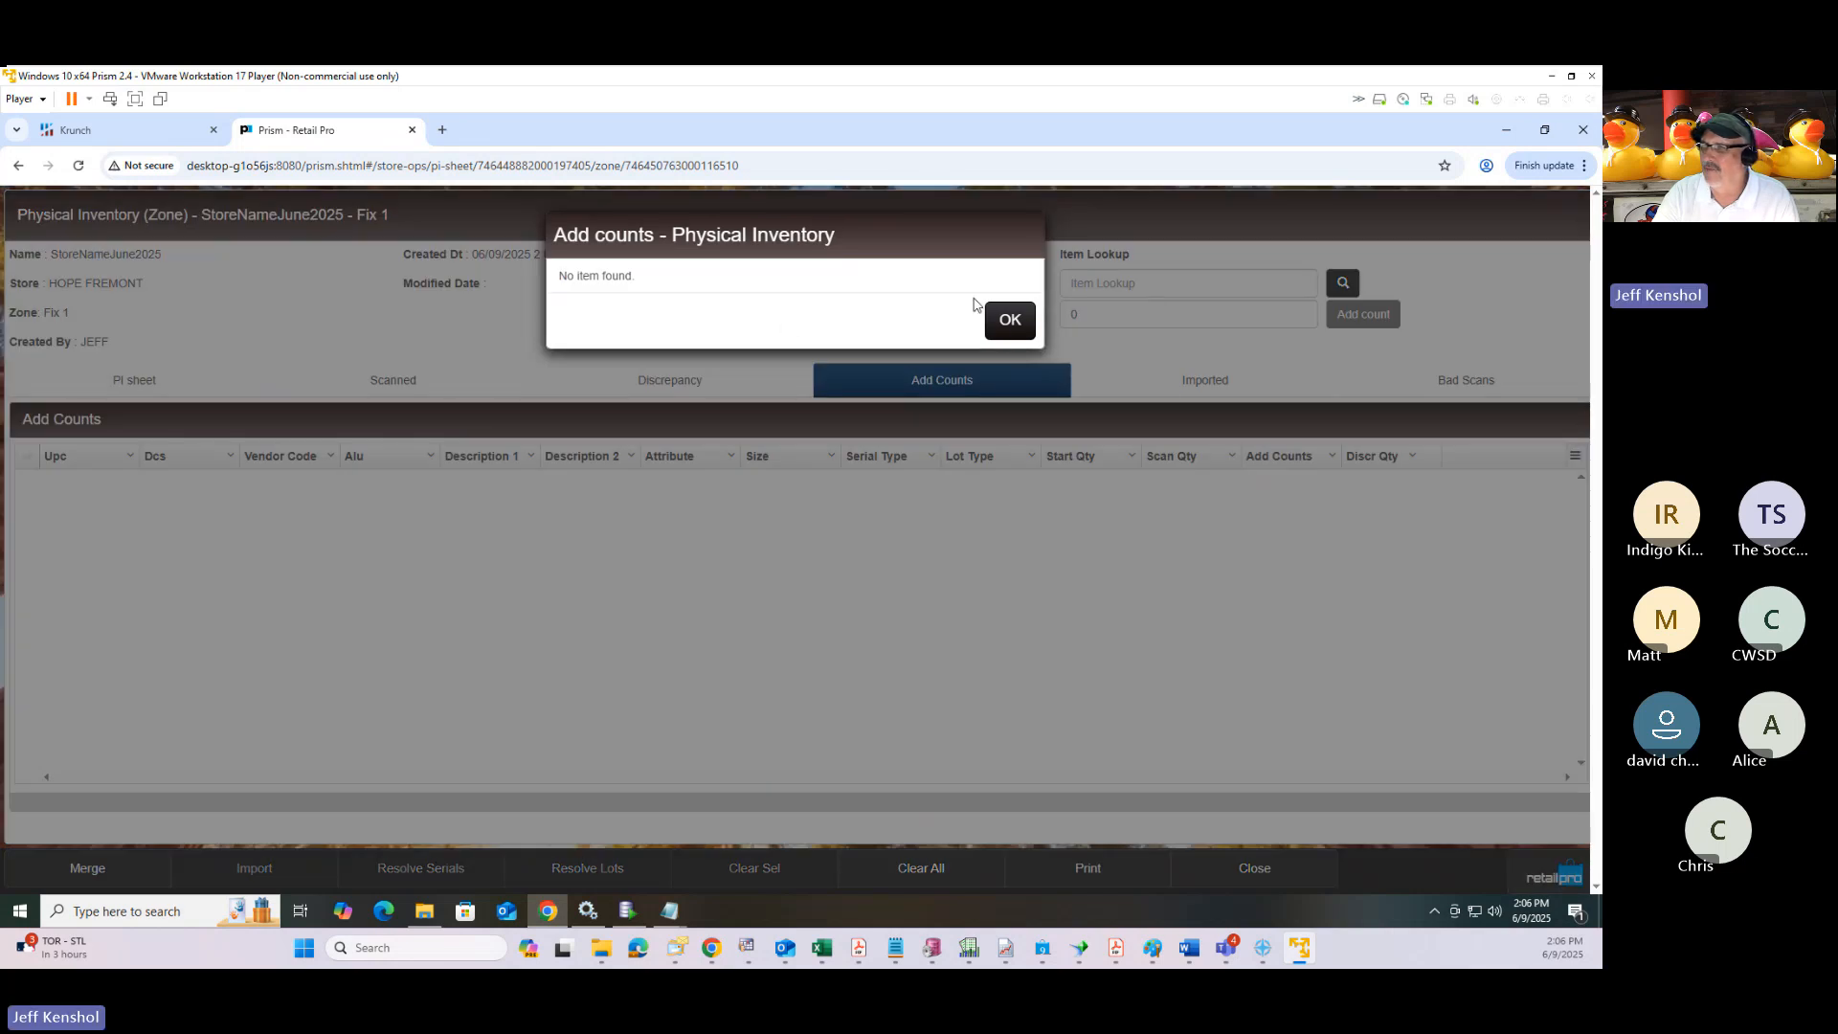
{"action": "left_click", "coordinate": [1009, 324]}
Look up item 000113 again and try to add a count of 1 to the Fix 1 zone.
{"action": "left_click", "coordinate": [1095, 283]}
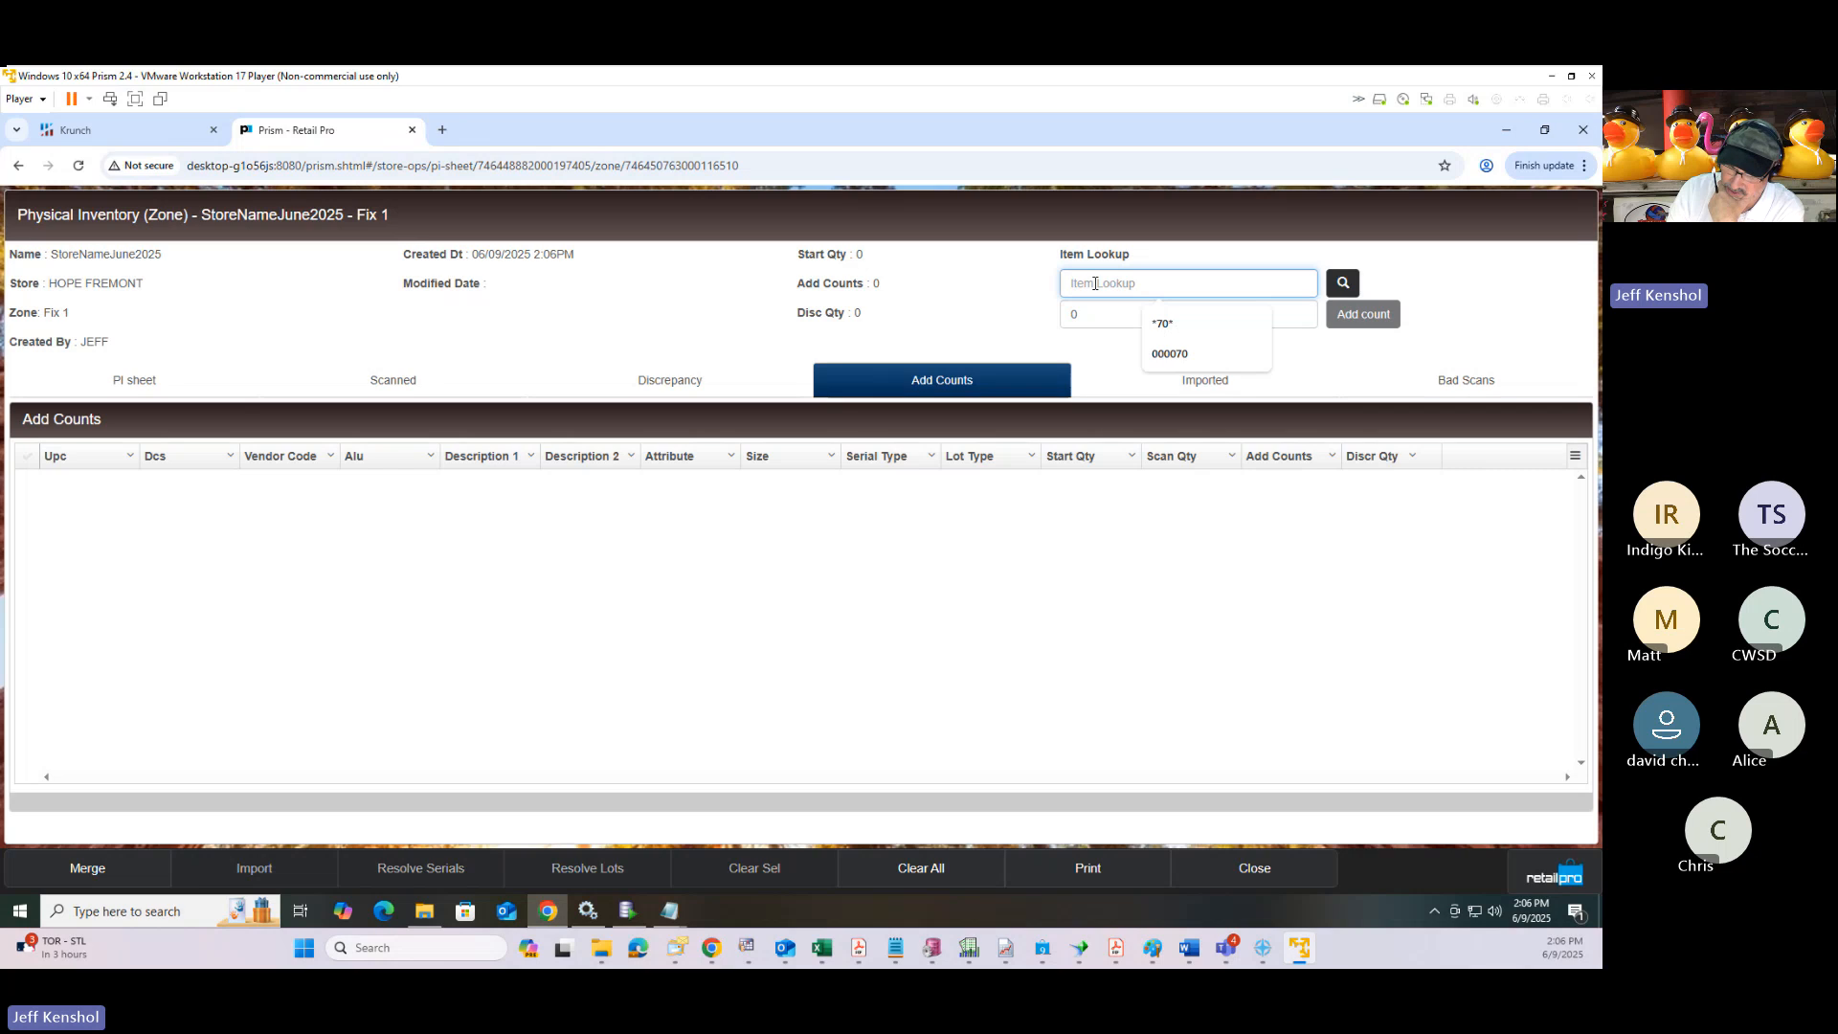
{"action": "type", "text": "000013"}
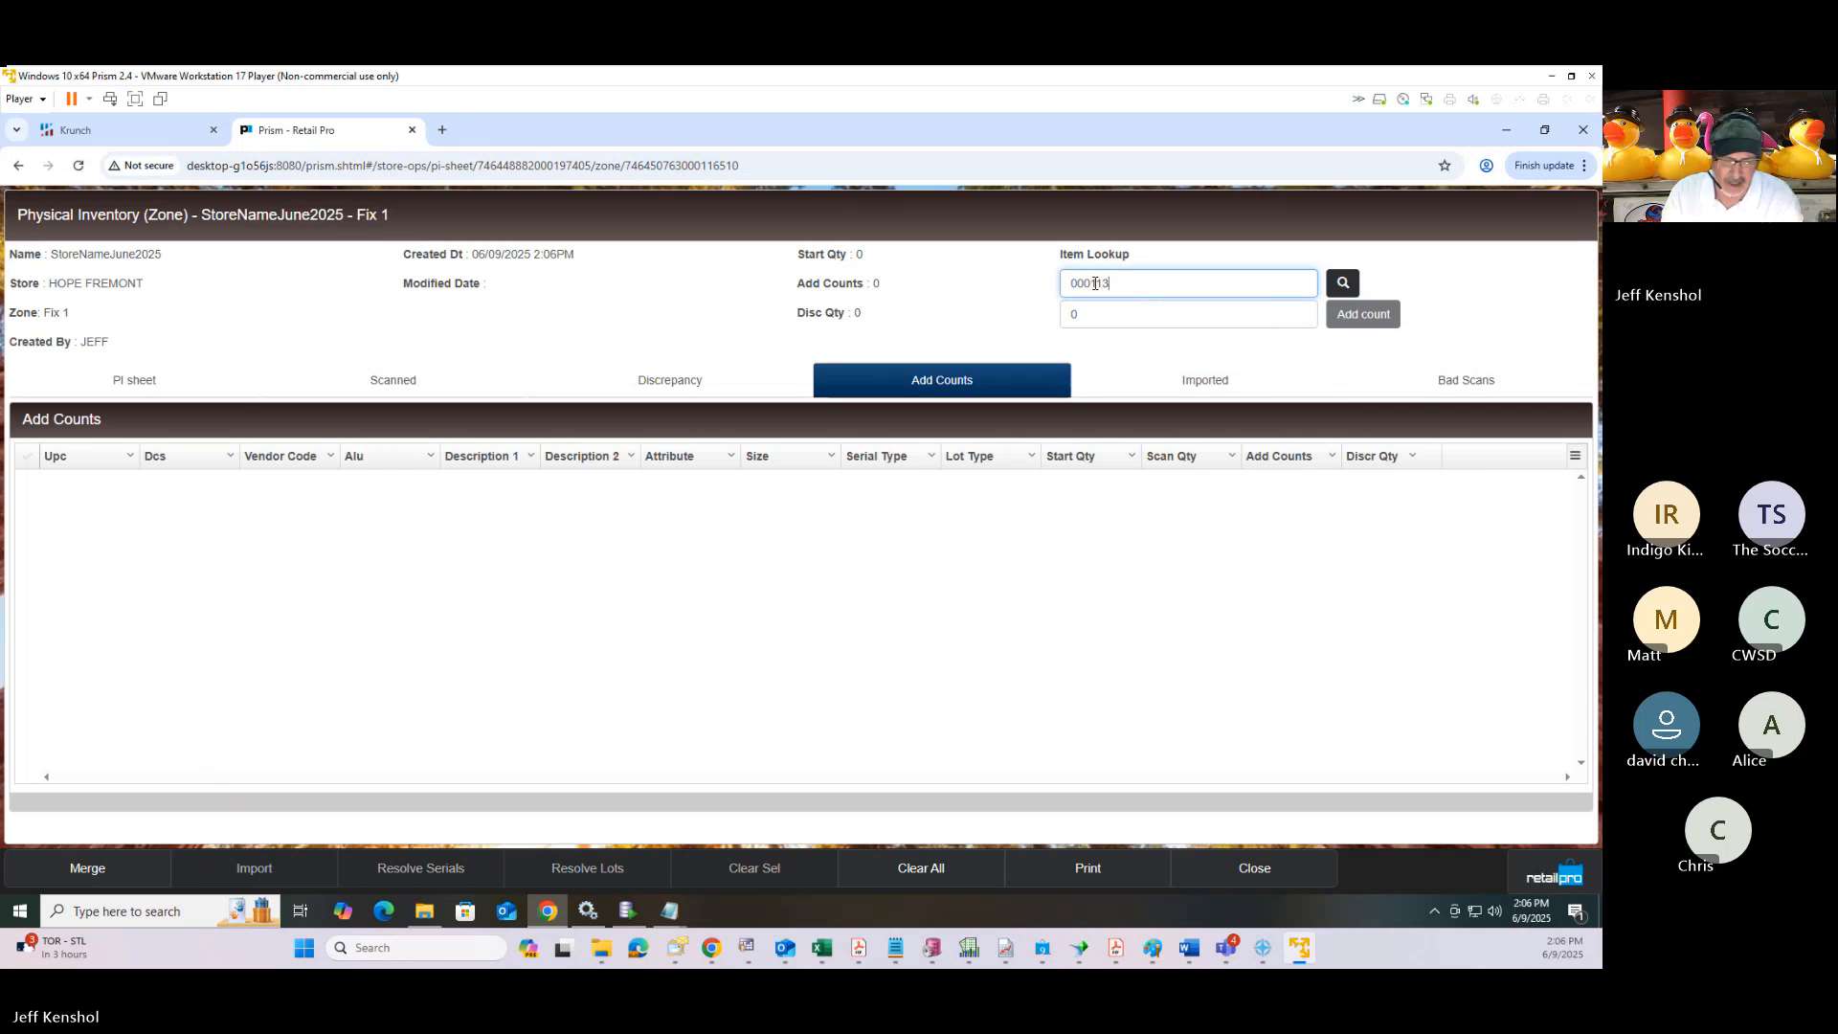
{"action": "key", "text": "Return"}
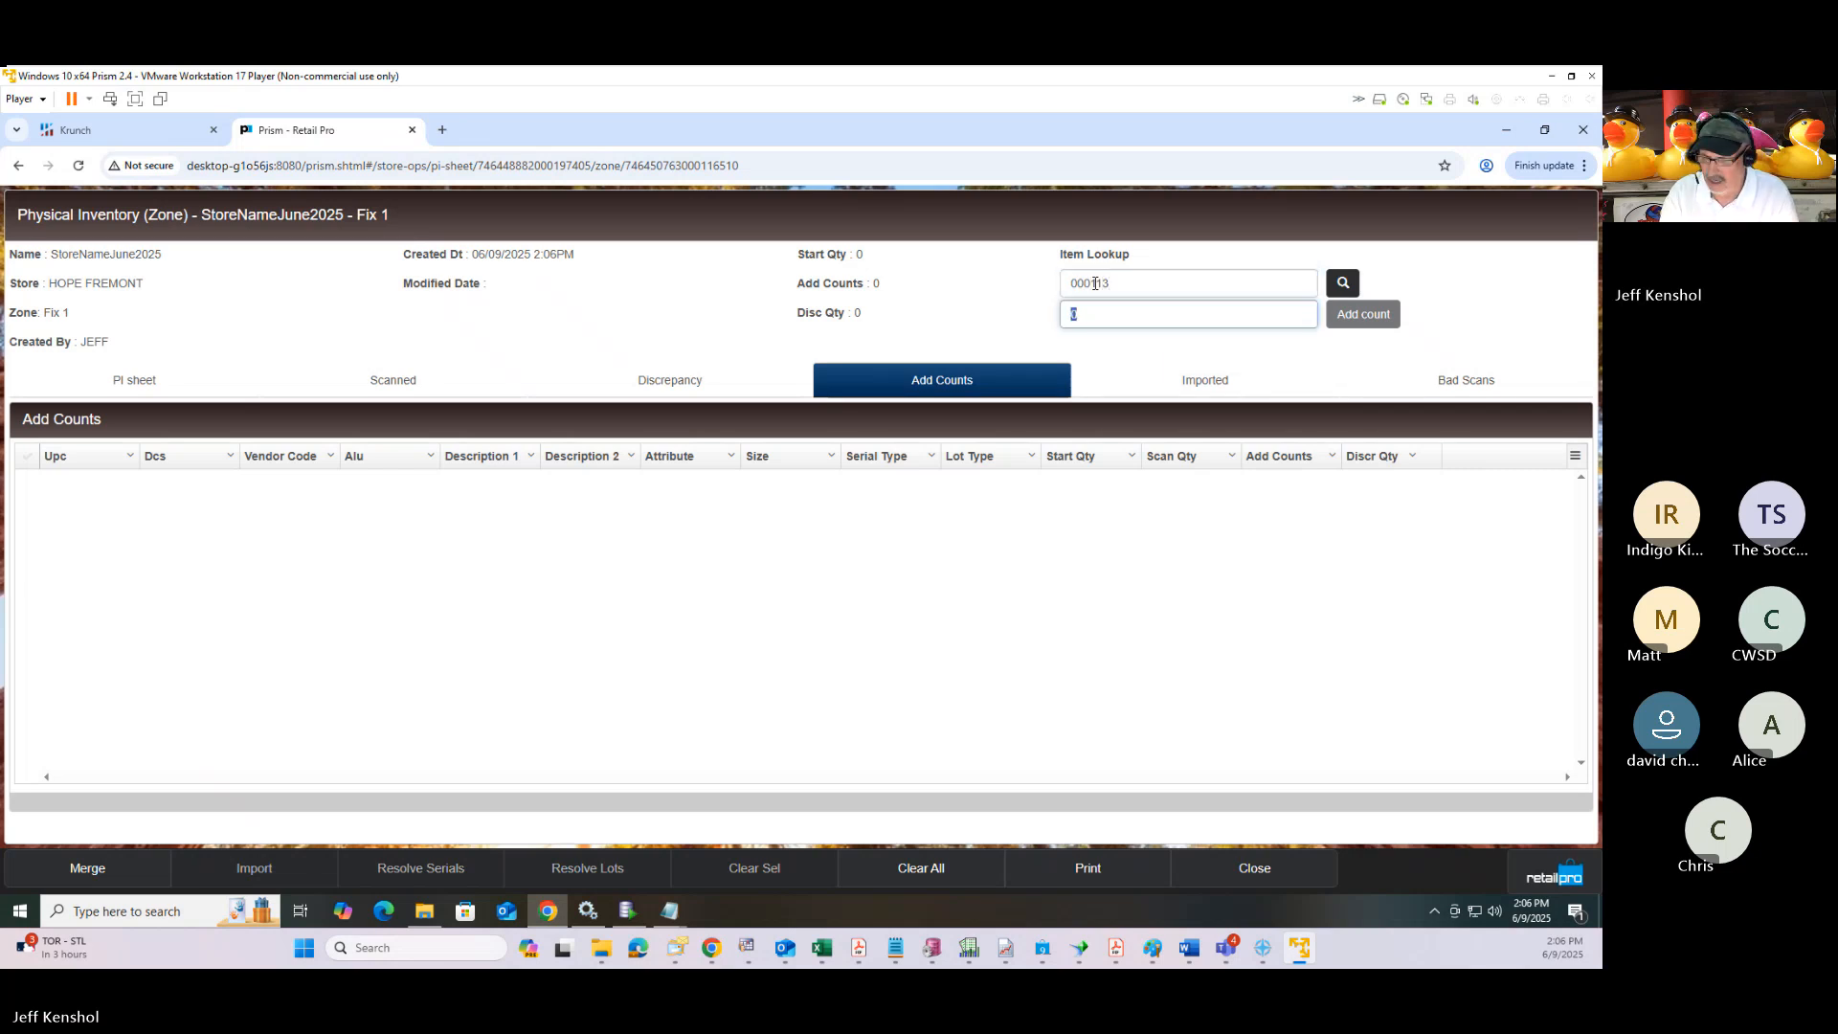
{"action": "type", "text": "1"}
{"action": "key", "text": "Return"}
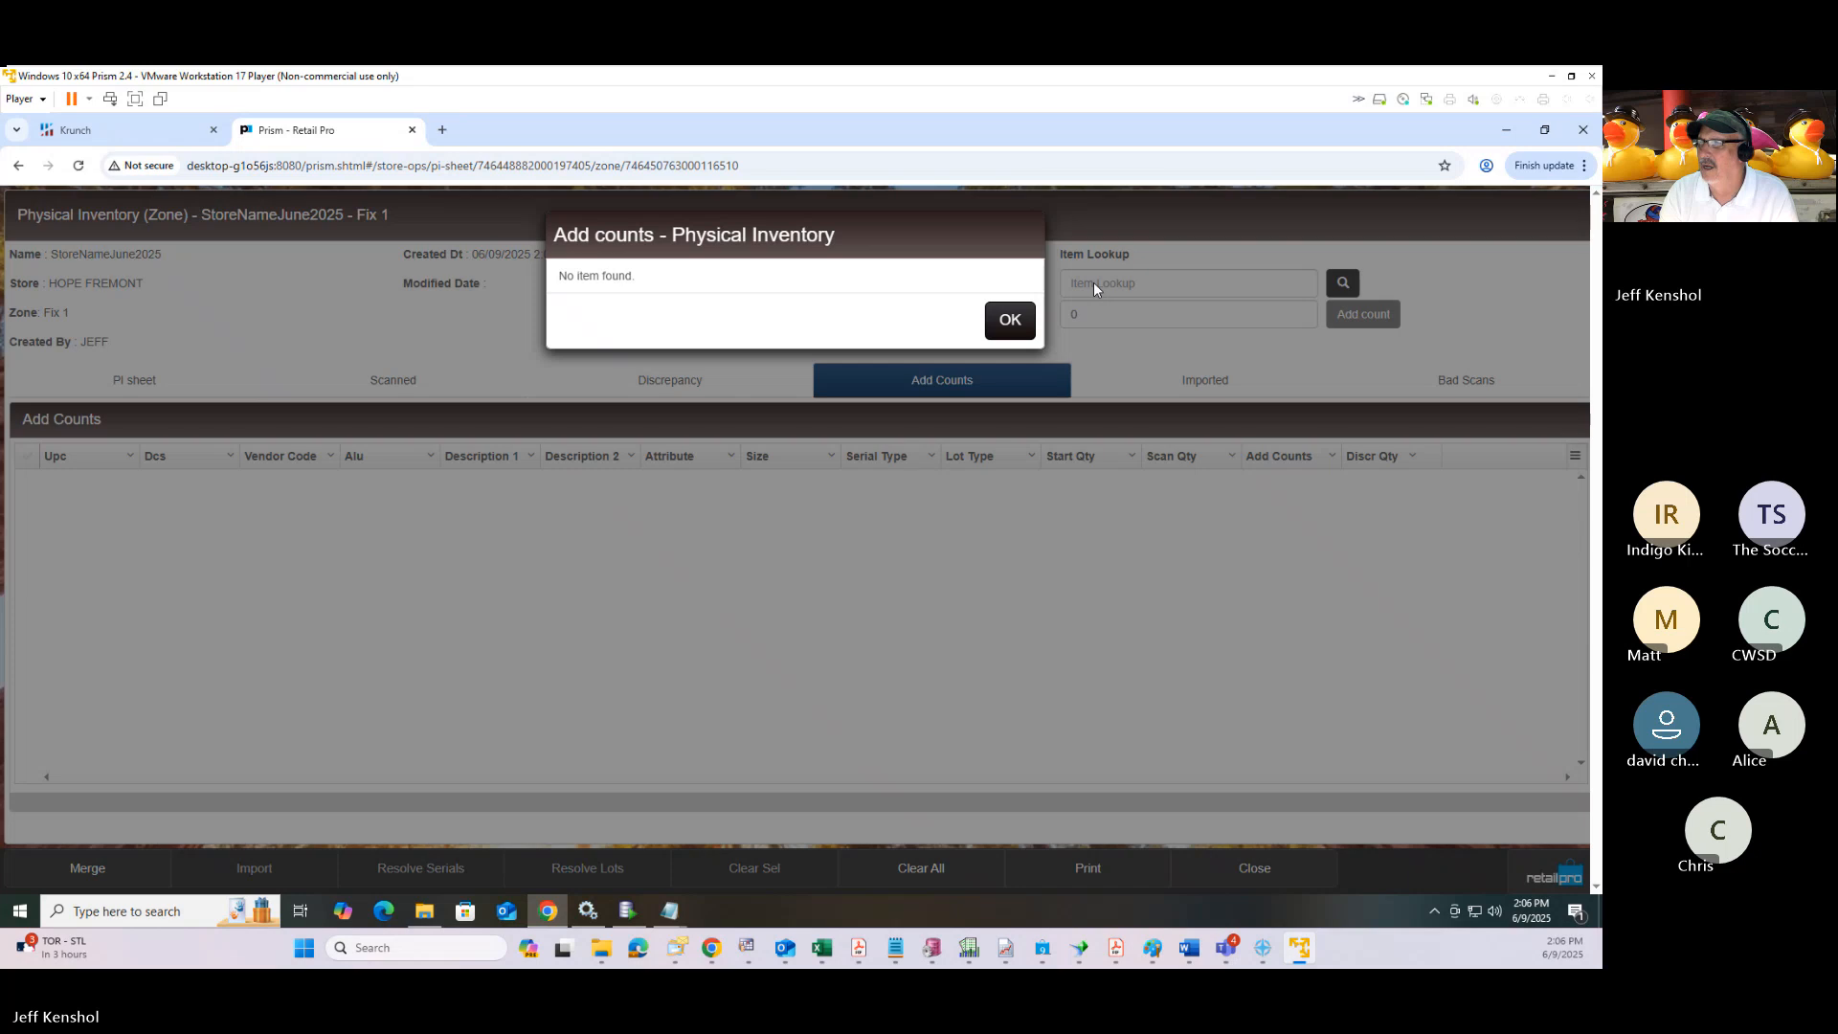
{"action": "key", "text": "Return"}
Try to look up item 000070 directly for an added count in the Fix 1 zone.
{"action": "left_click", "coordinate": [1095, 284]}
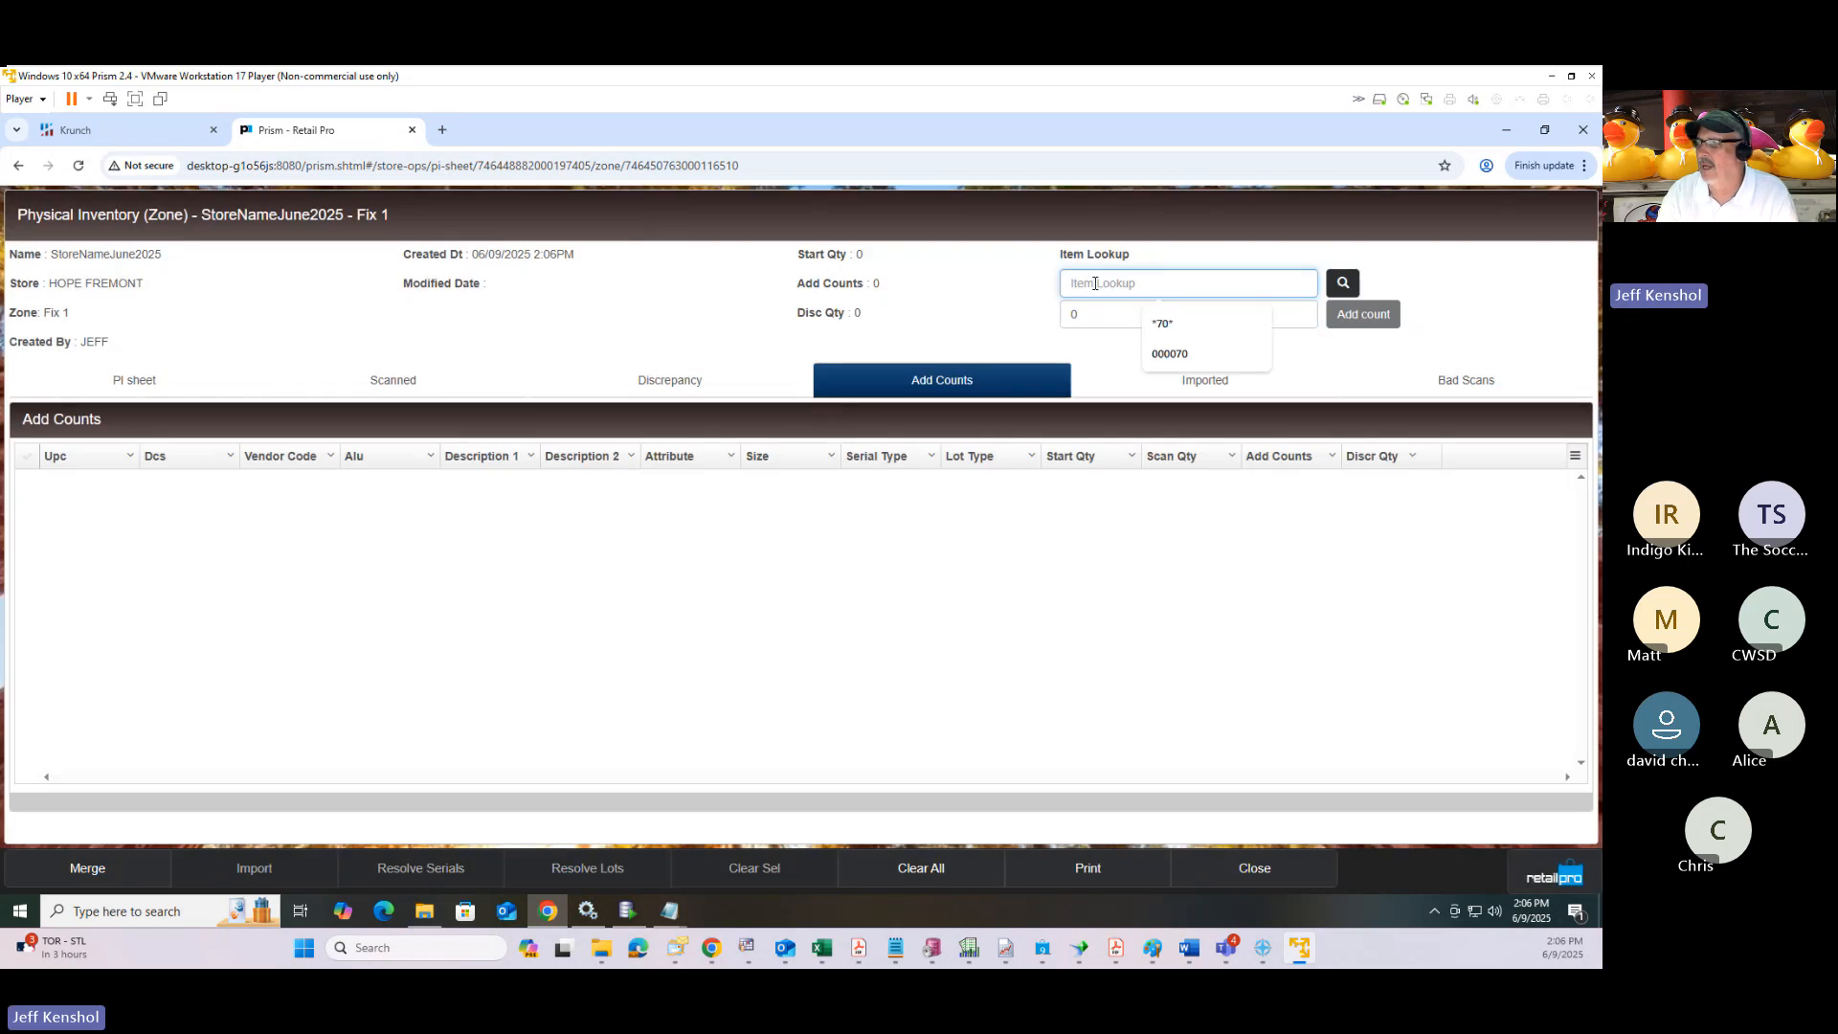
{"action": "type", "text": "000070"}
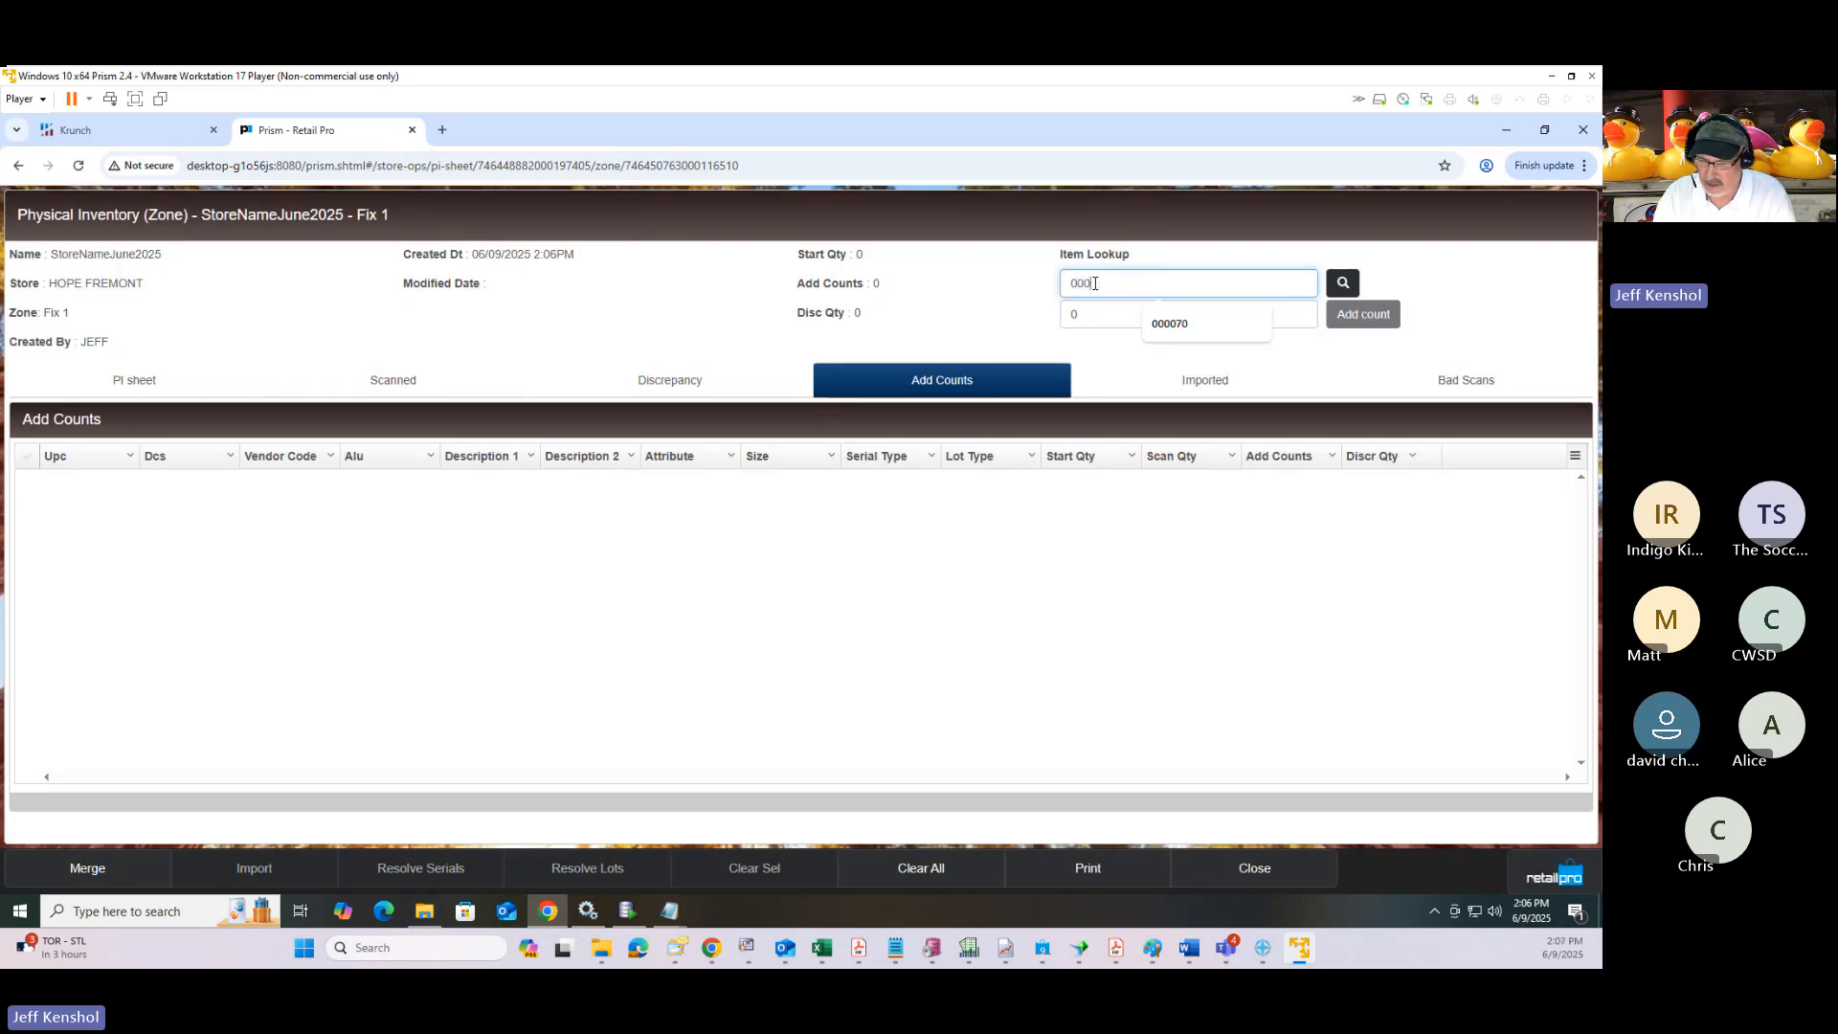
{"action": "key", "text": "Return"}
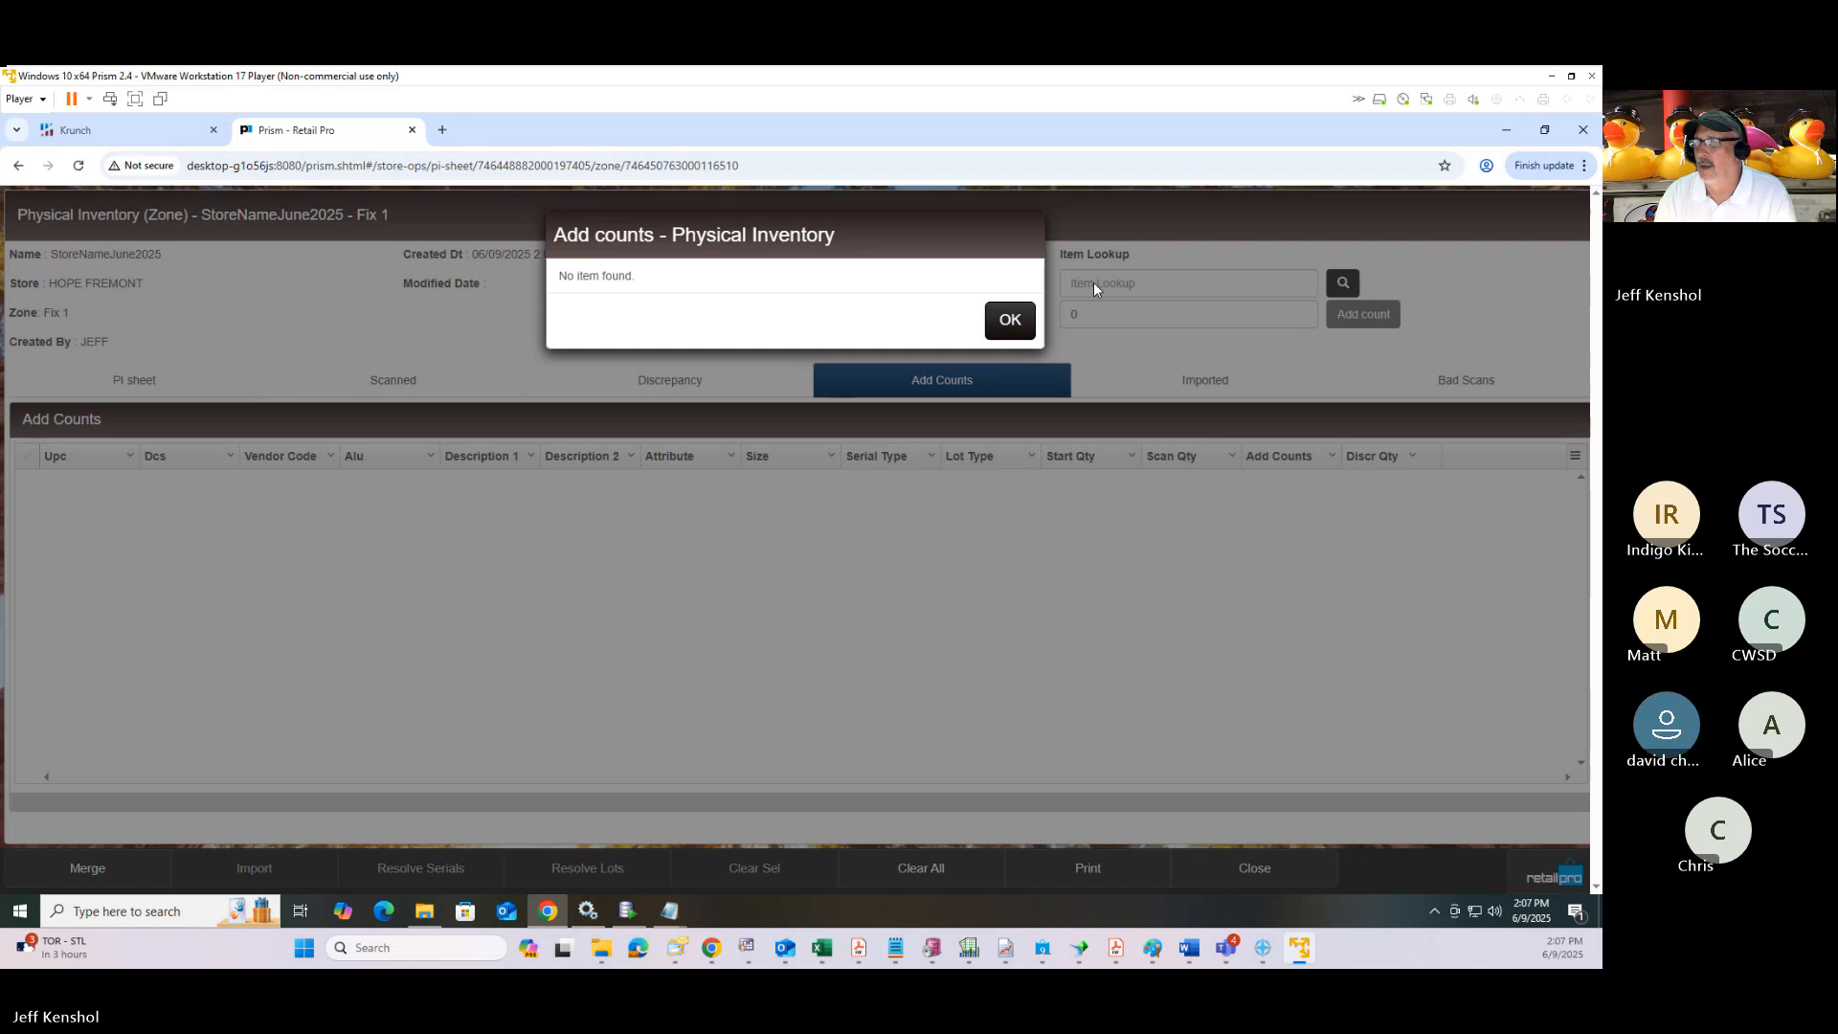
{"action": "key", "text": "Return"}
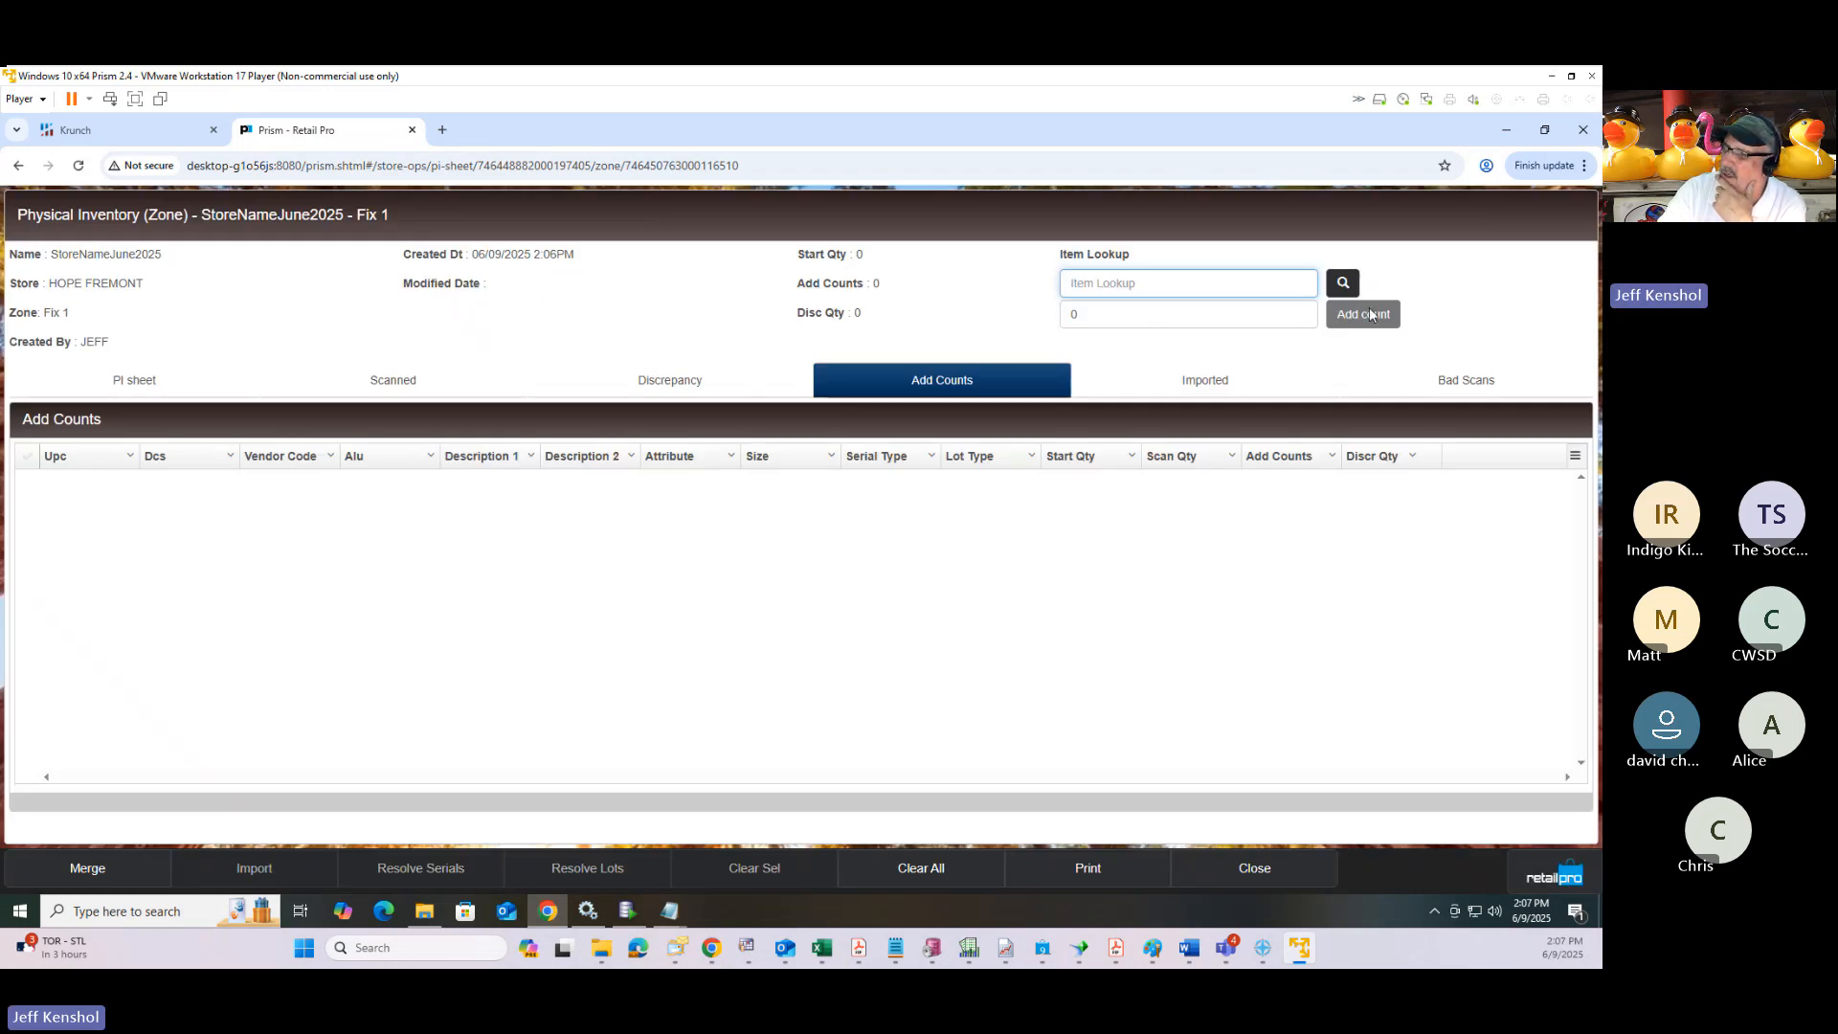
Search the full inventory and add a count of 1 for item 000113 to the Fix 1 zone.
{"action": "left_click", "coordinate": [1344, 292]}
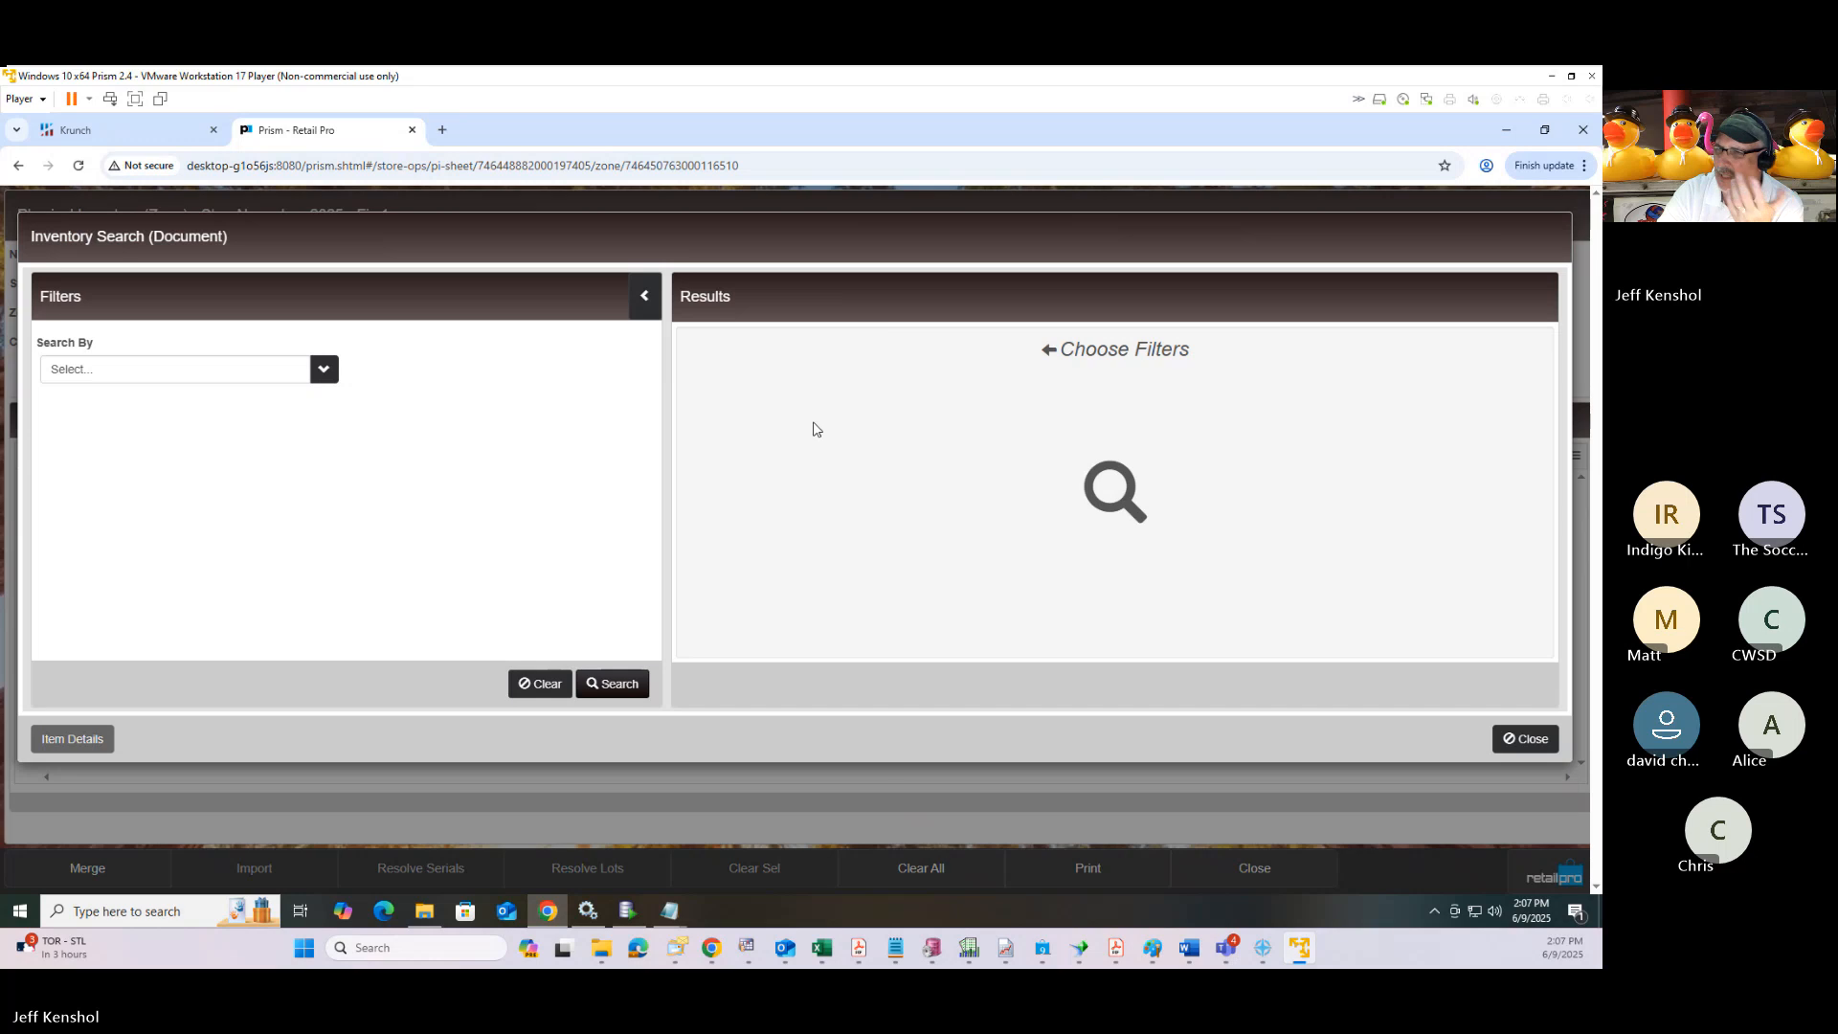
{"action": "left_click", "coordinate": [613, 686]}
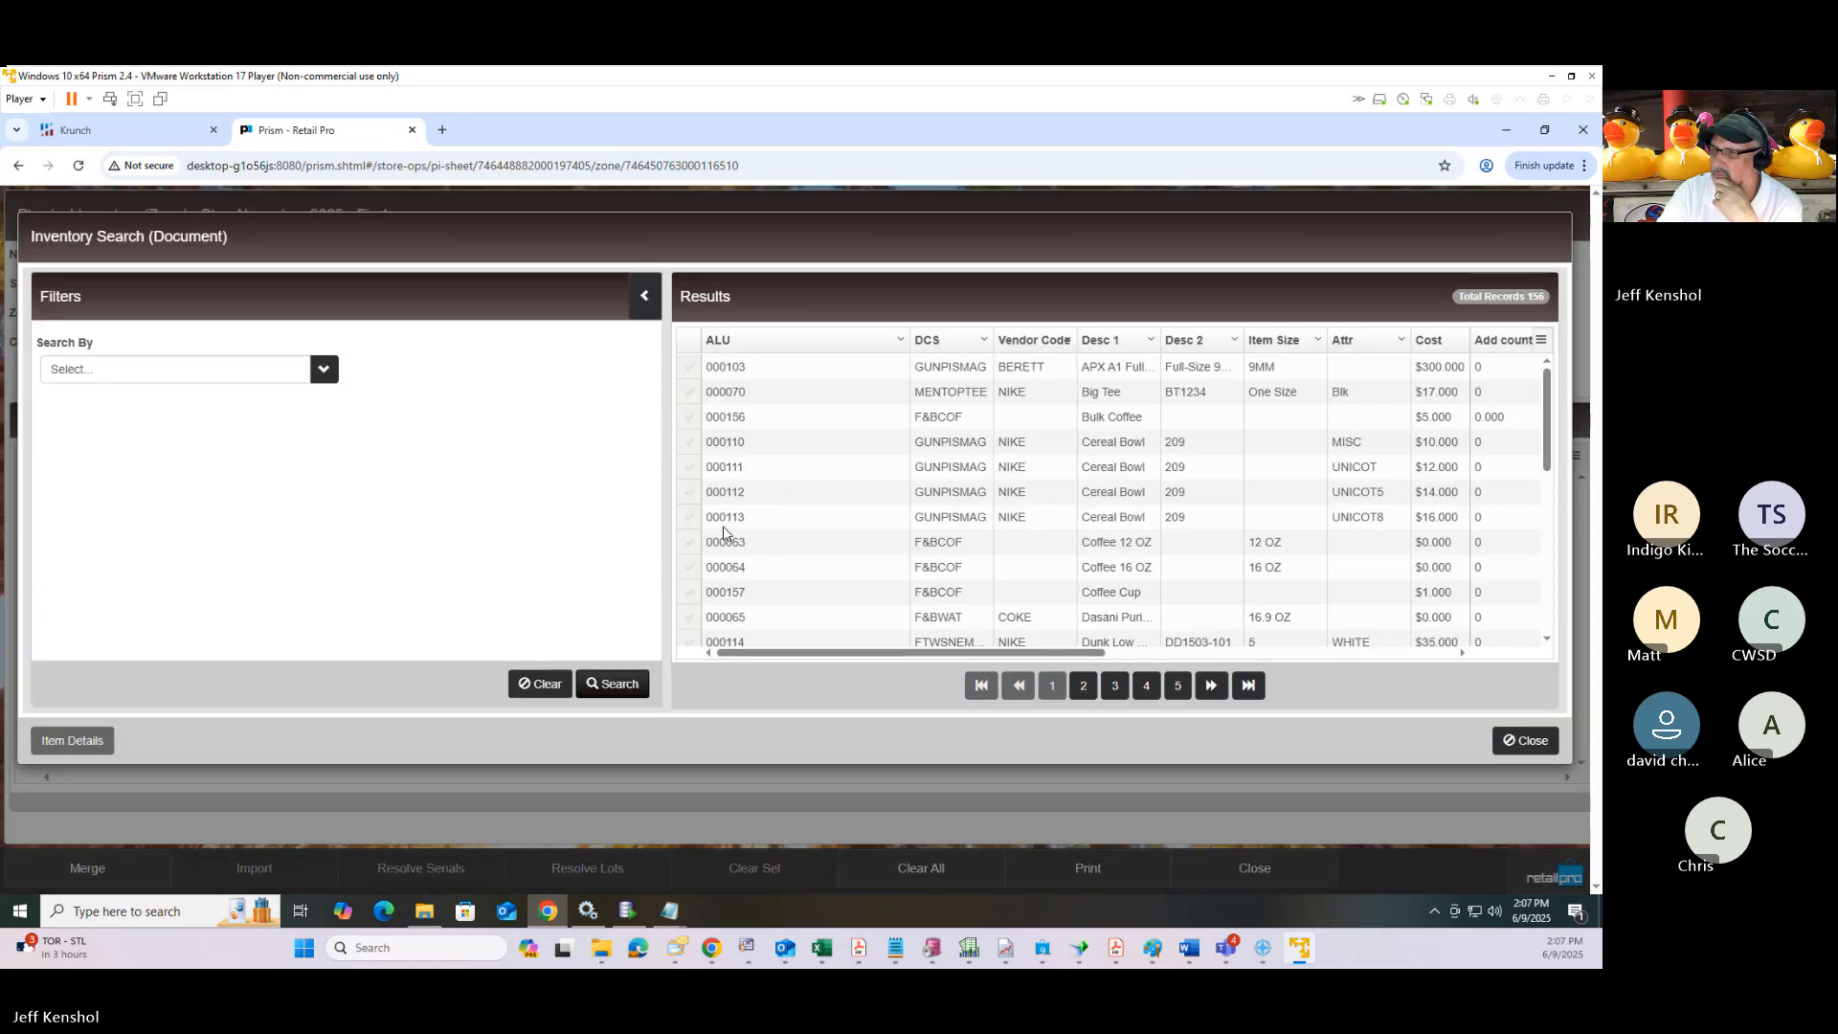
{"action": "left_click", "coordinate": [688, 520]}
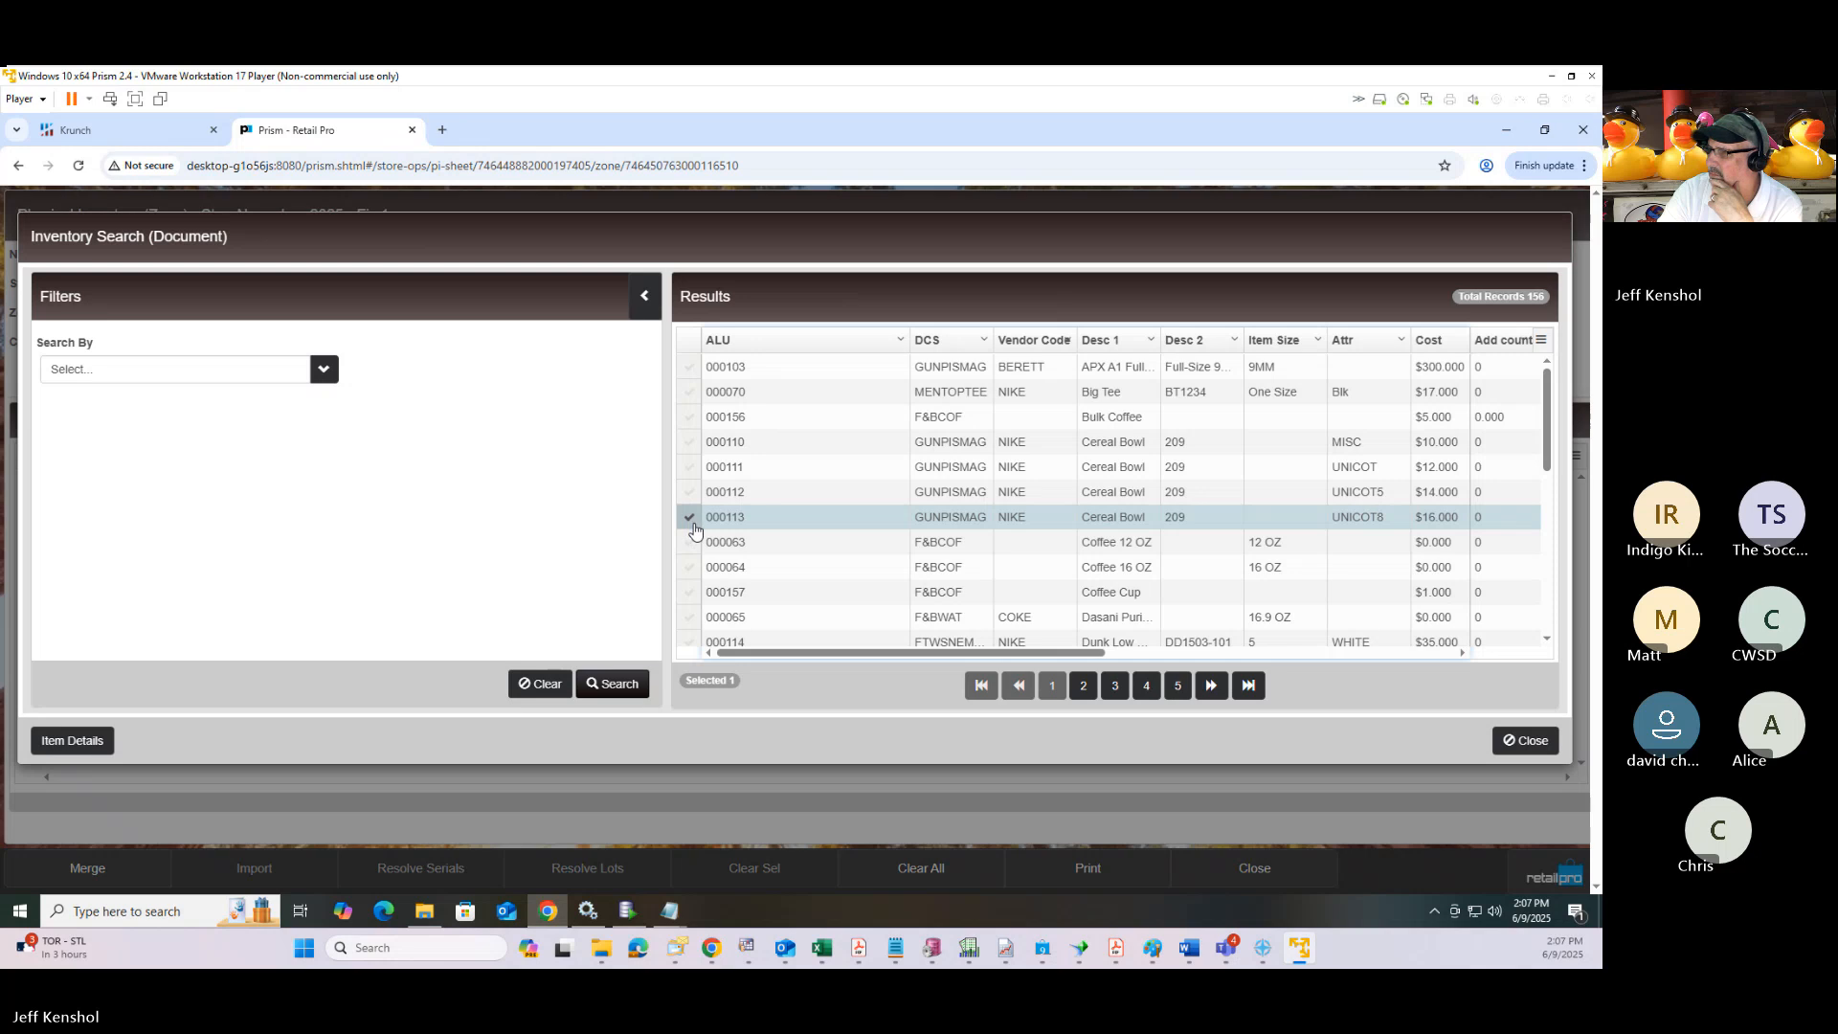
{"action": "left_click", "coordinate": [1492, 518]}
{"action": "type", "text": "1"}
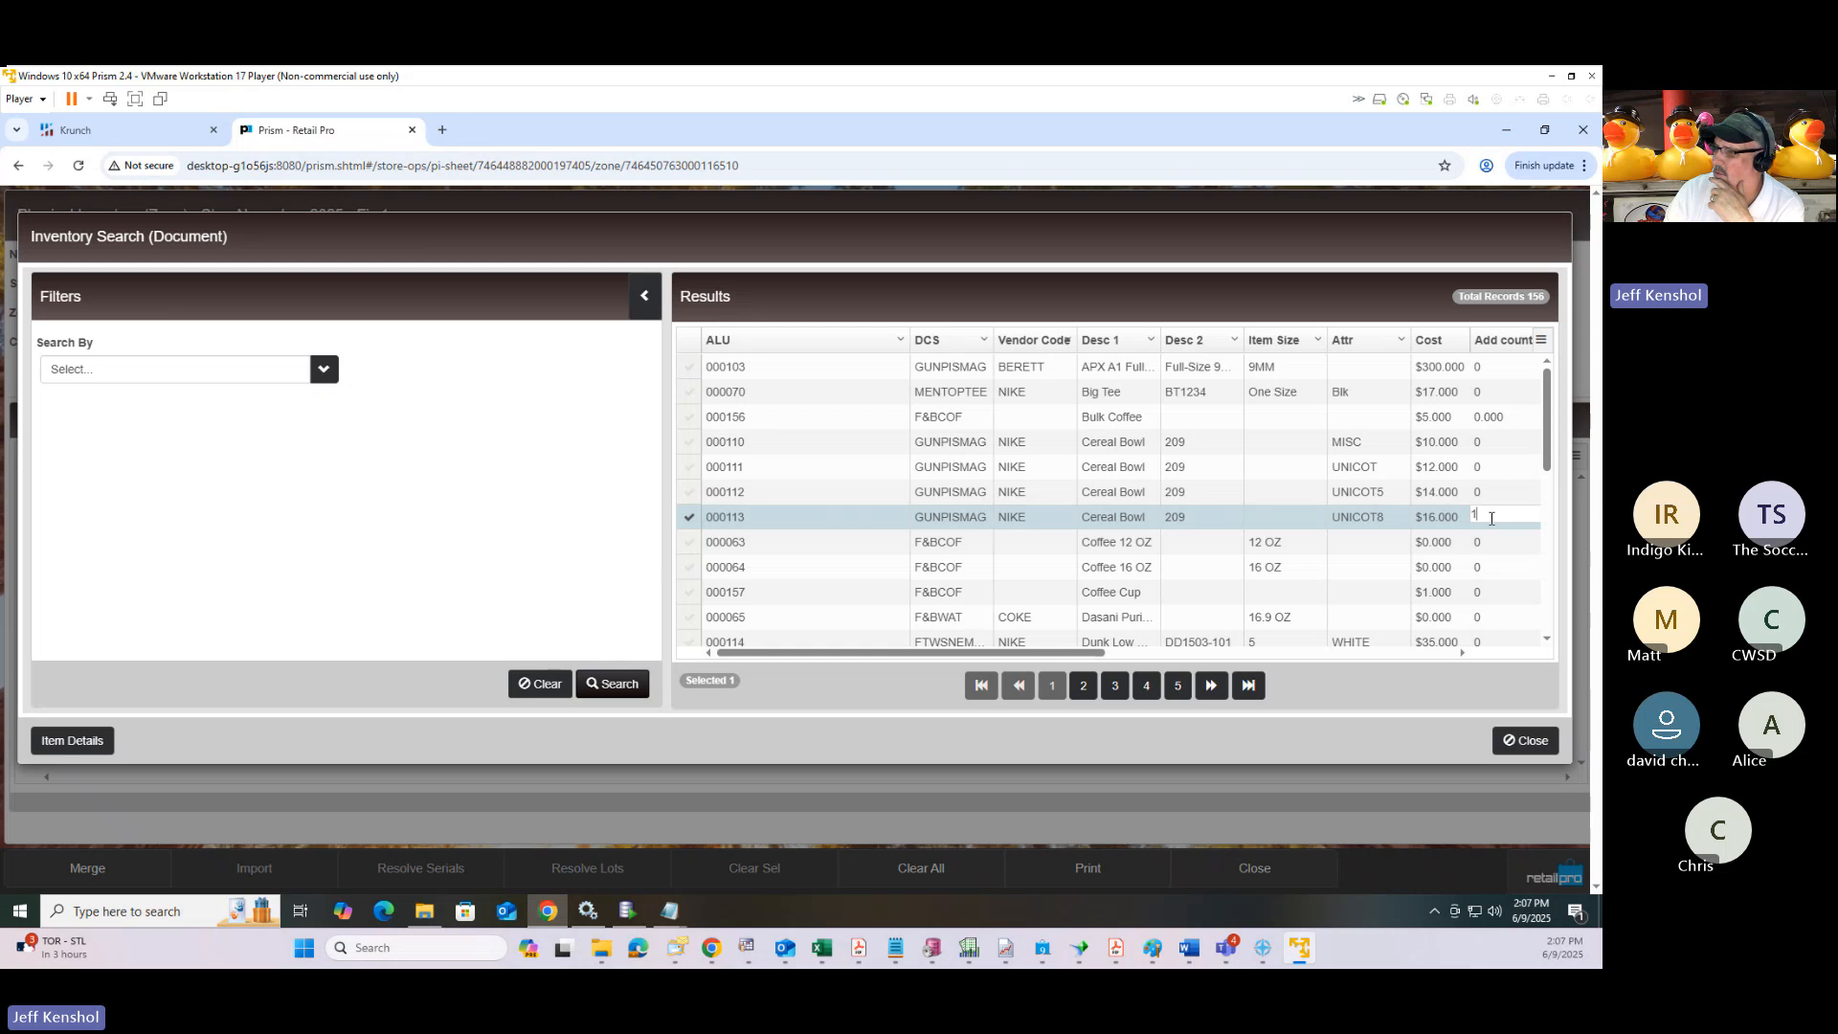
{"action": "key", "text": "Return"}
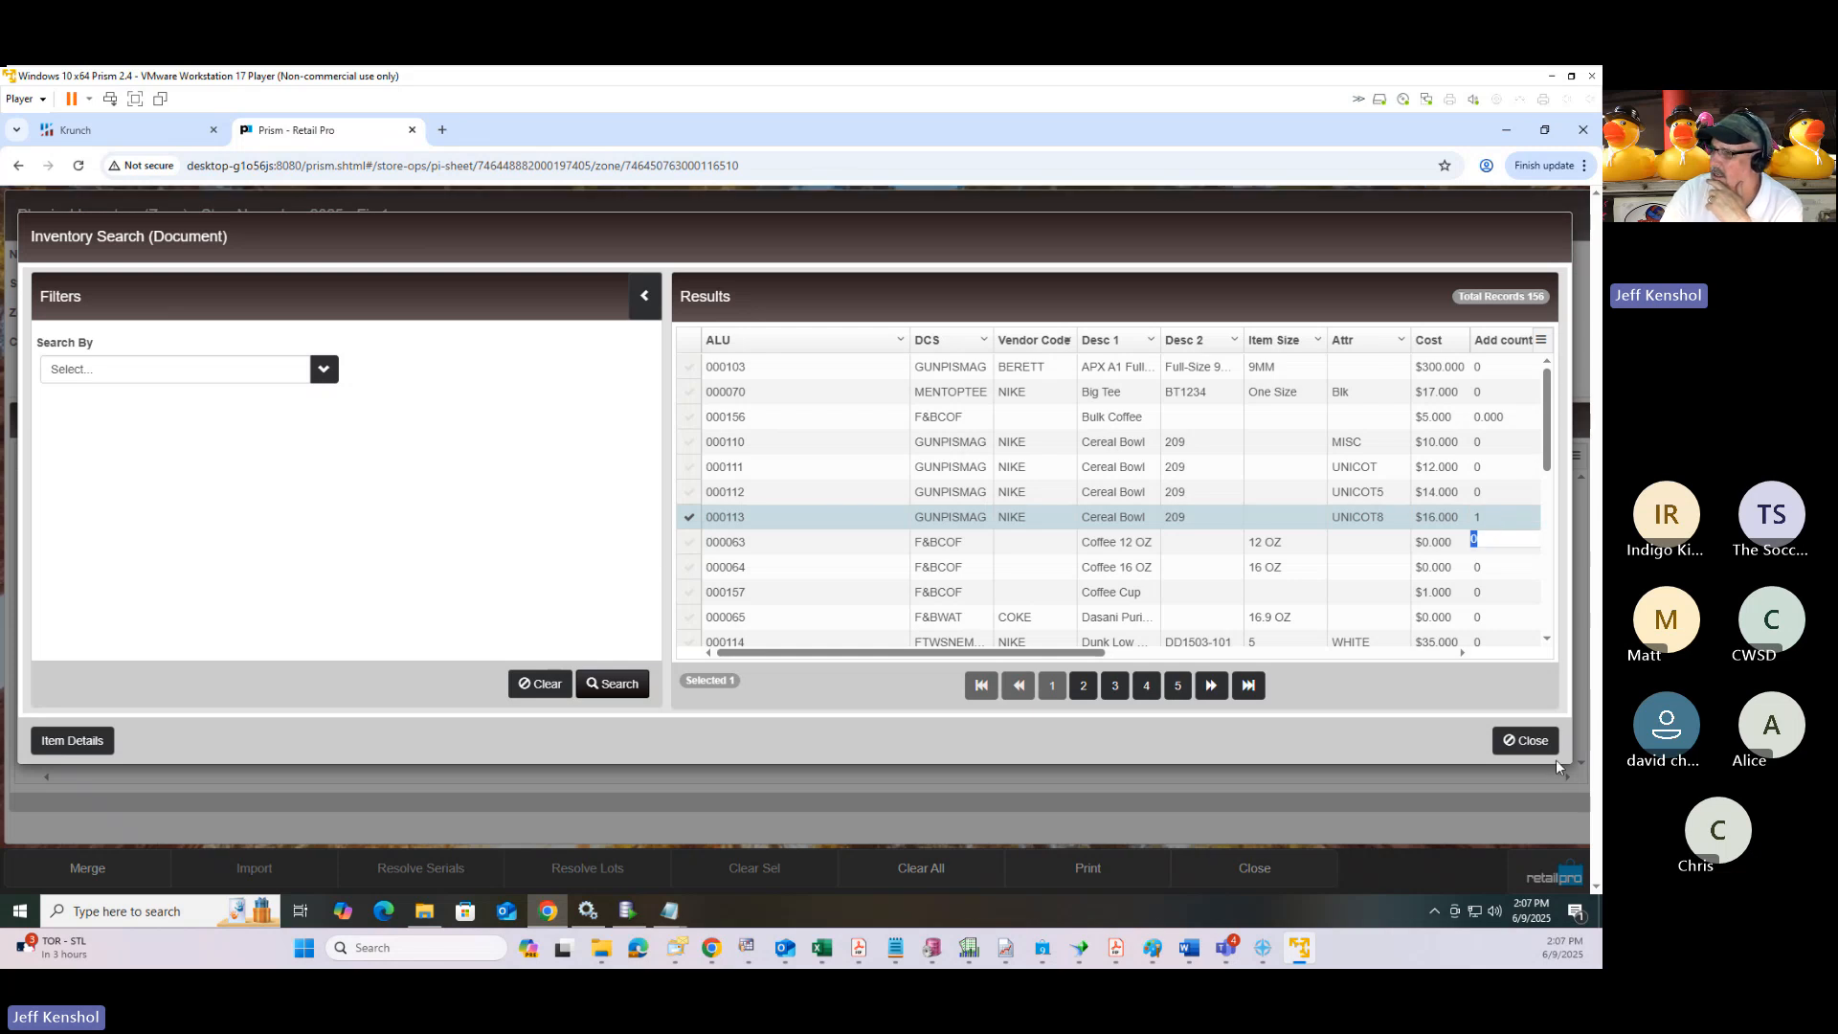
{"action": "left_click", "coordinate": [1524, 740]}
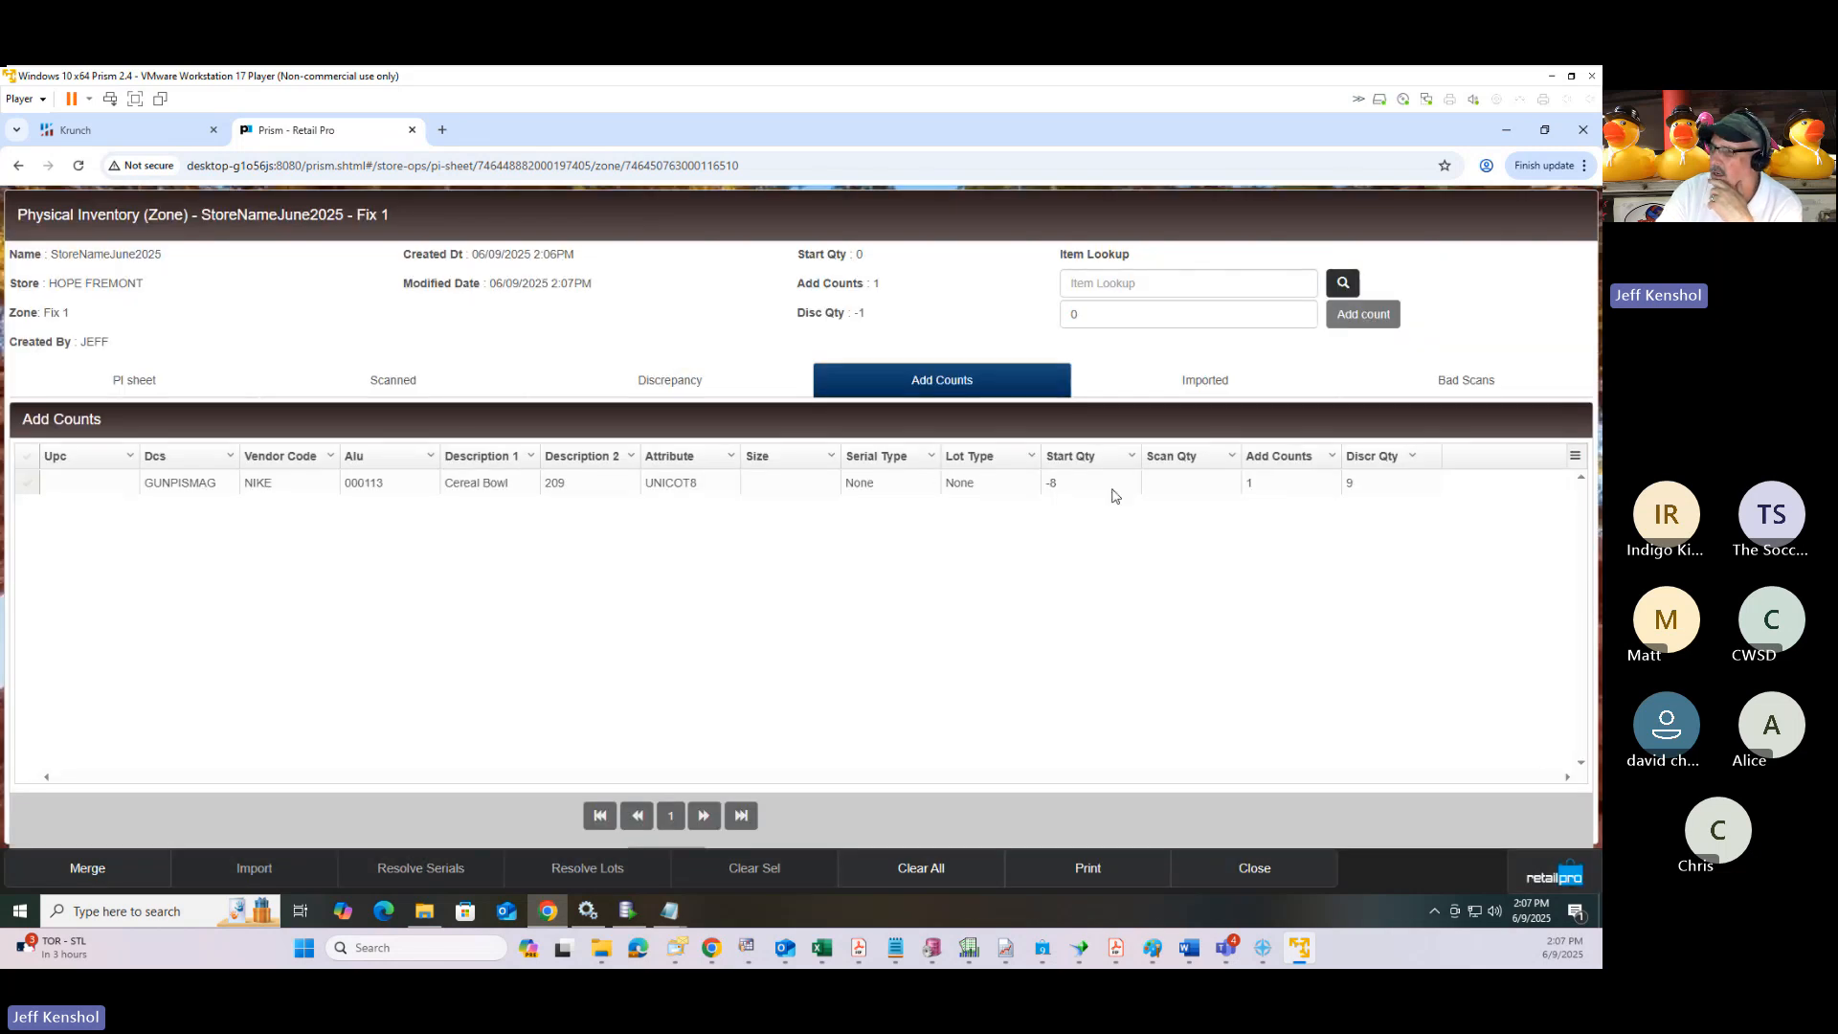
Change the added count of item 000113 in the Fix 1 zone to -1.
{"action": "left_click", "coordinate": [1277, 493]}
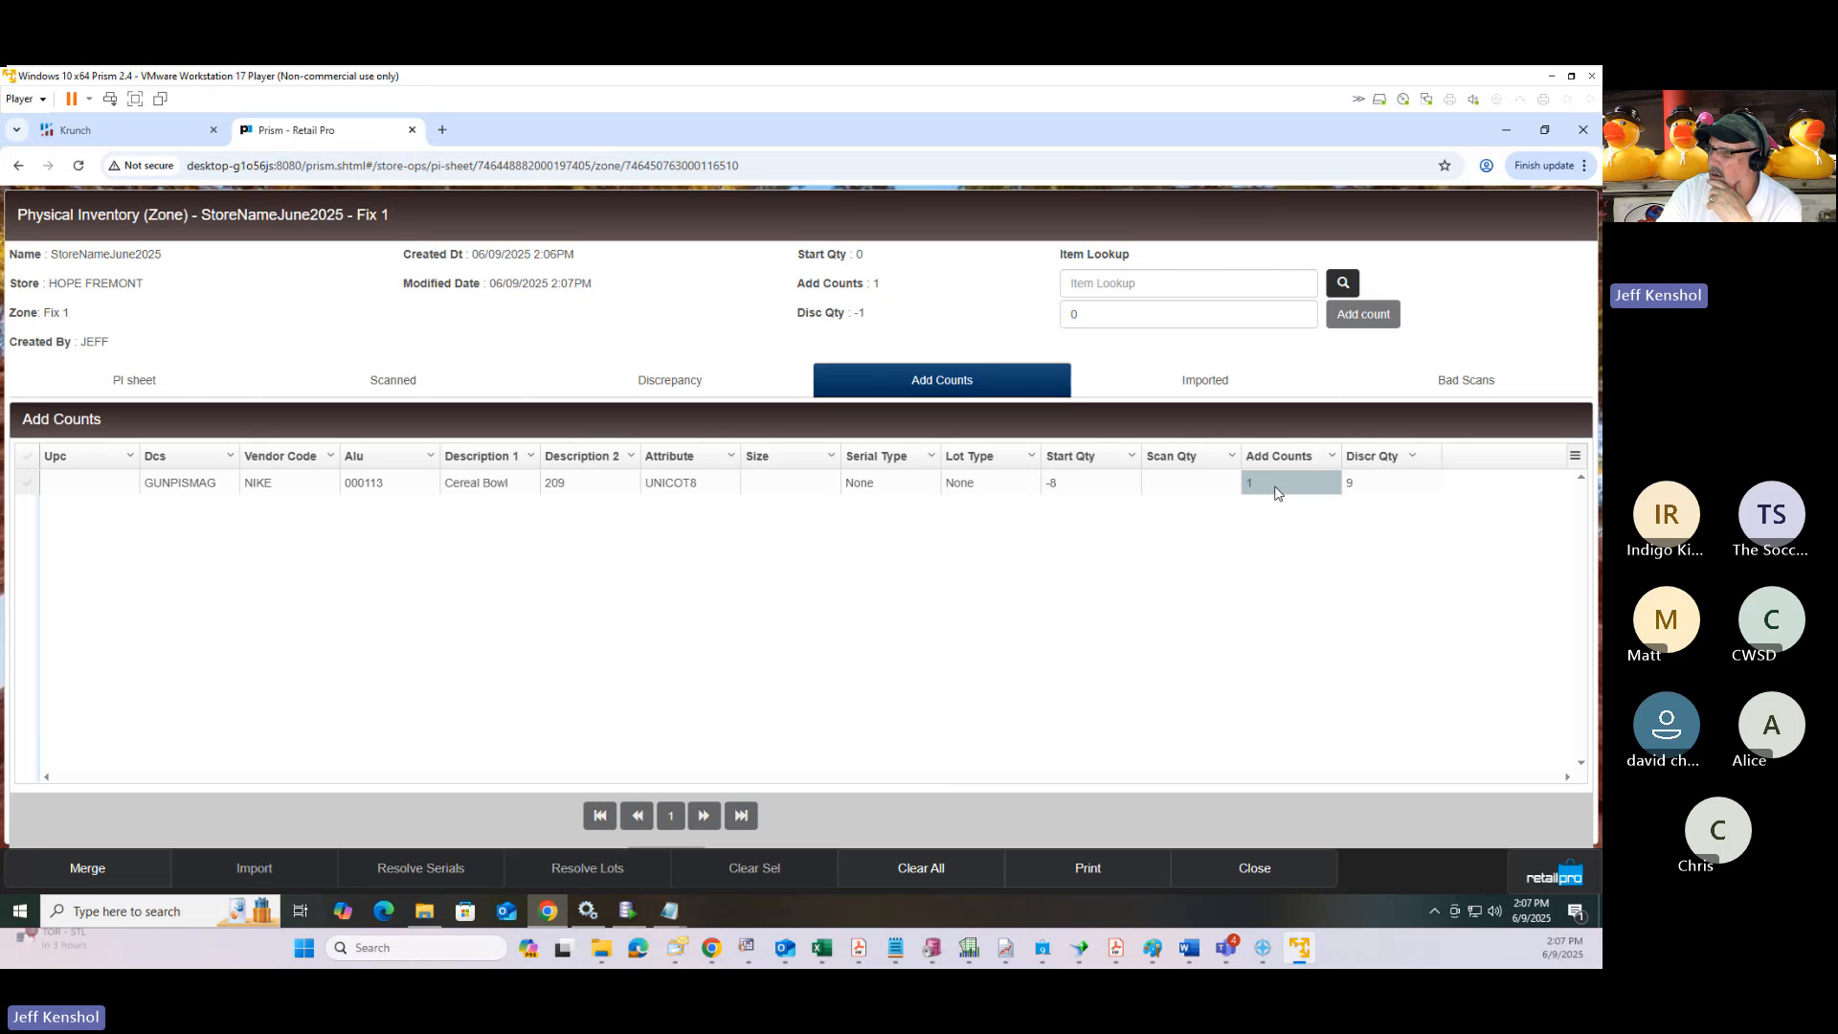
{"action": "left_click", "coordinate": [1276, 488]}
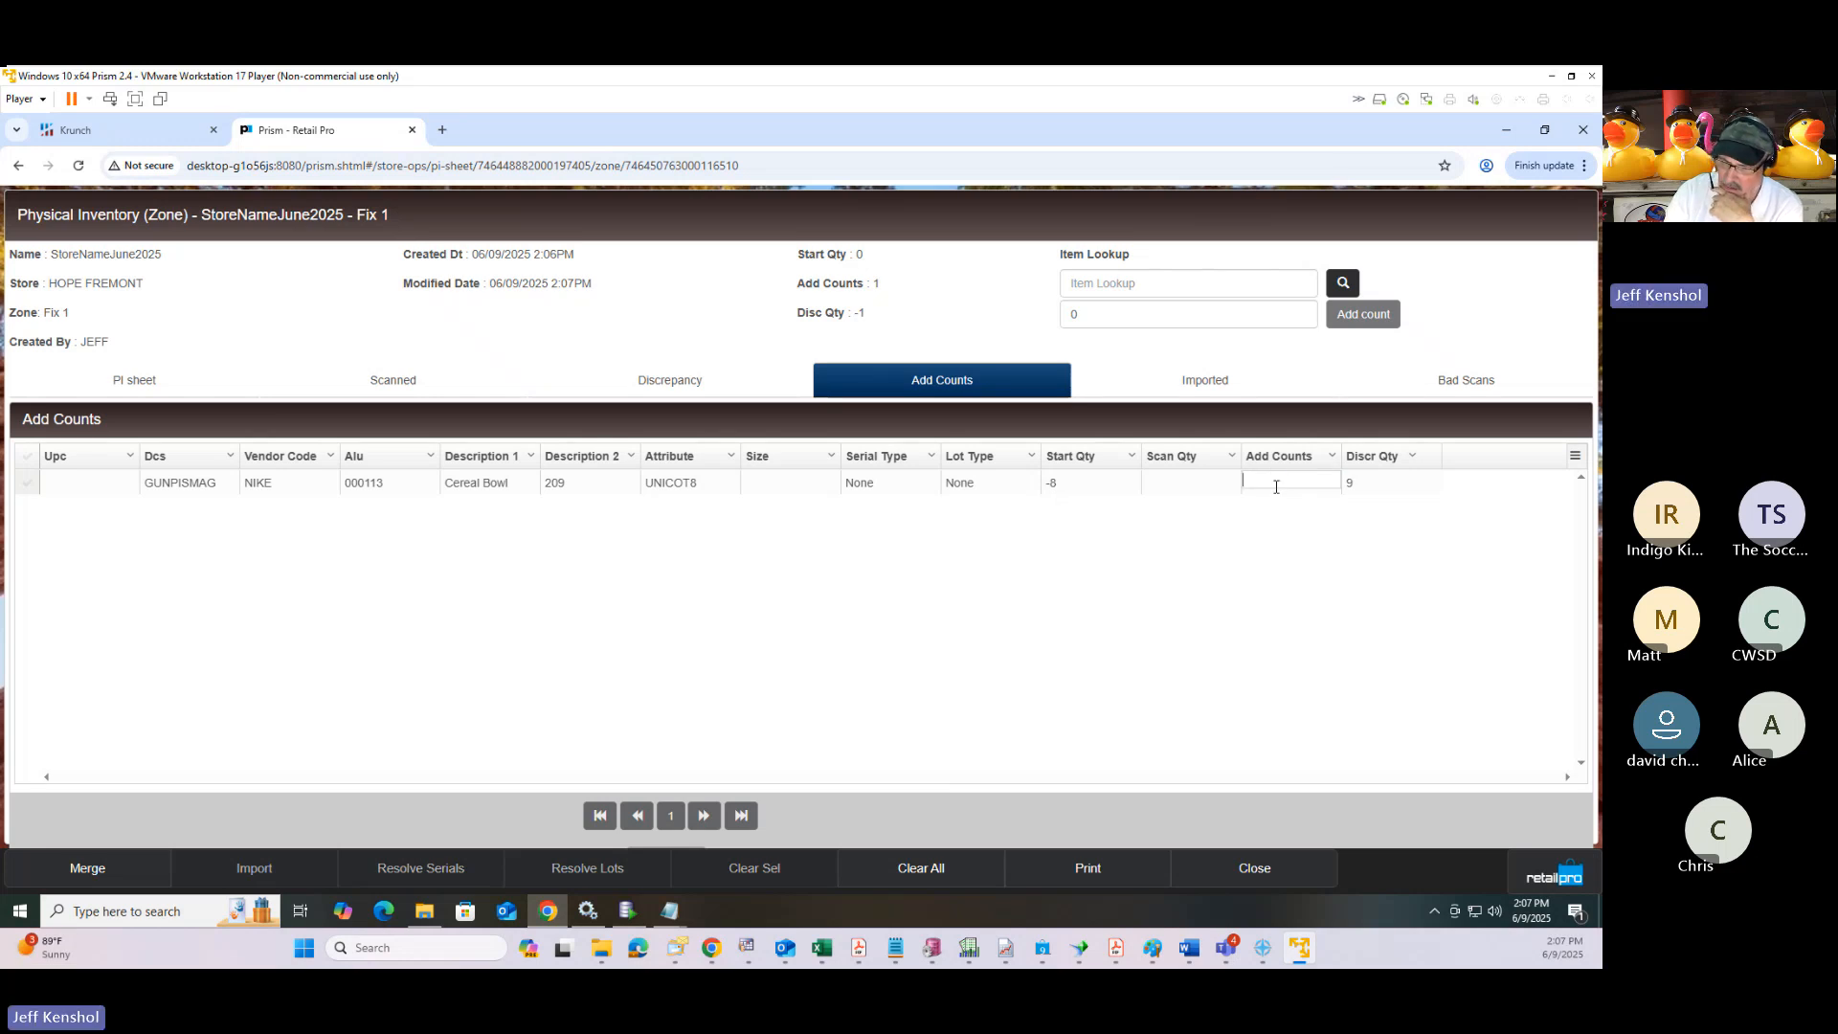
{"action": "type", "text": "-1"}
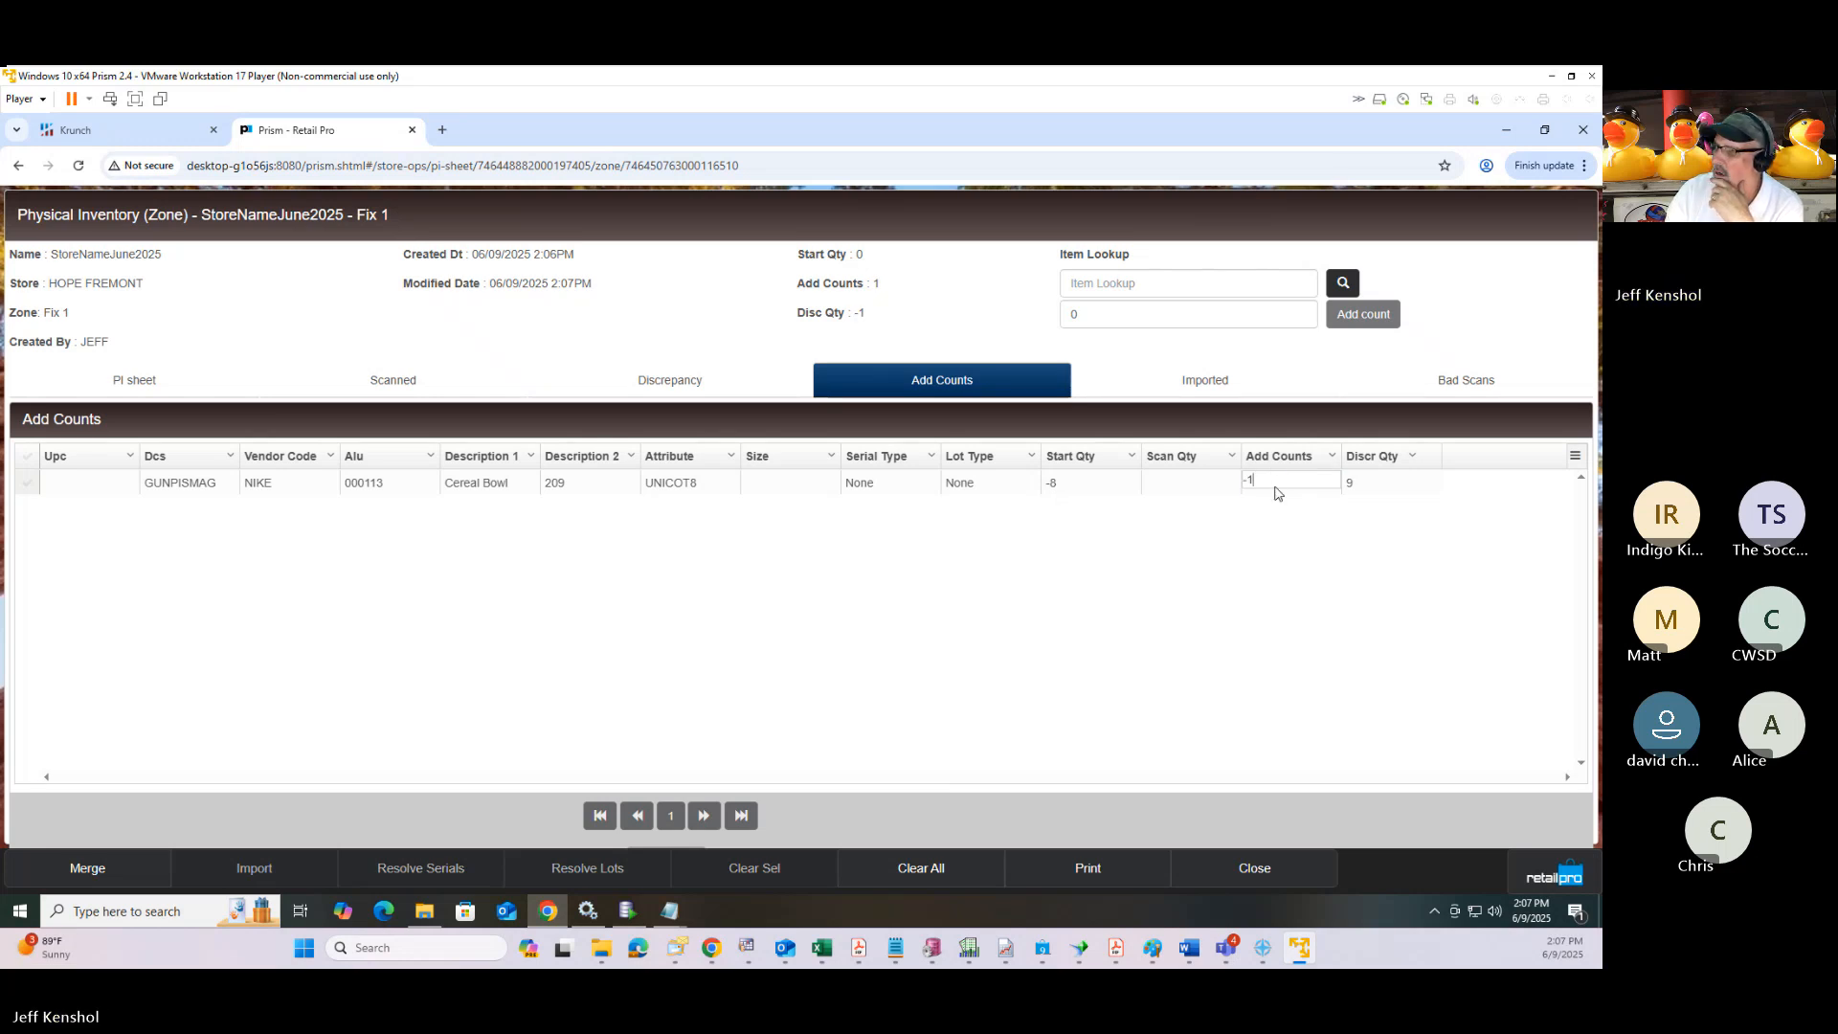
{"action": "key", "text": "Return"}
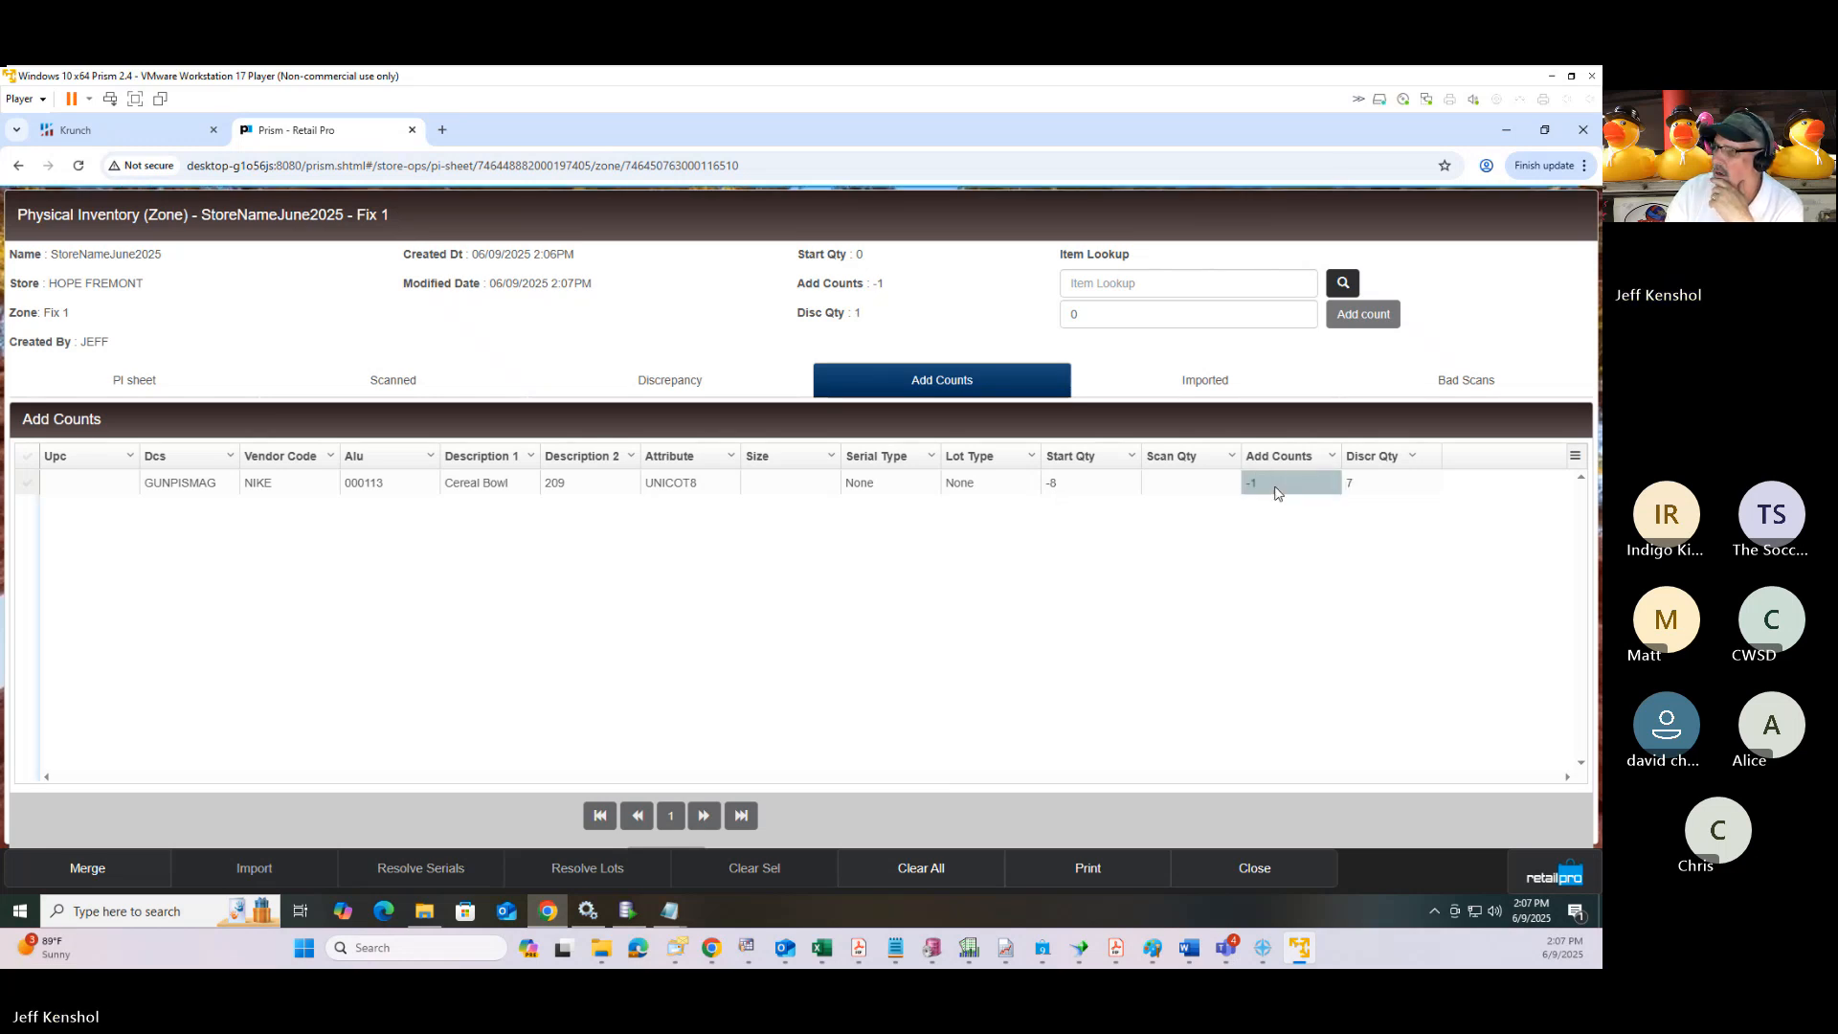
{"action": "left_click", "coordinate": [1379, 493]}
{"action": "left_click", "coordinate": [1206, 493]}
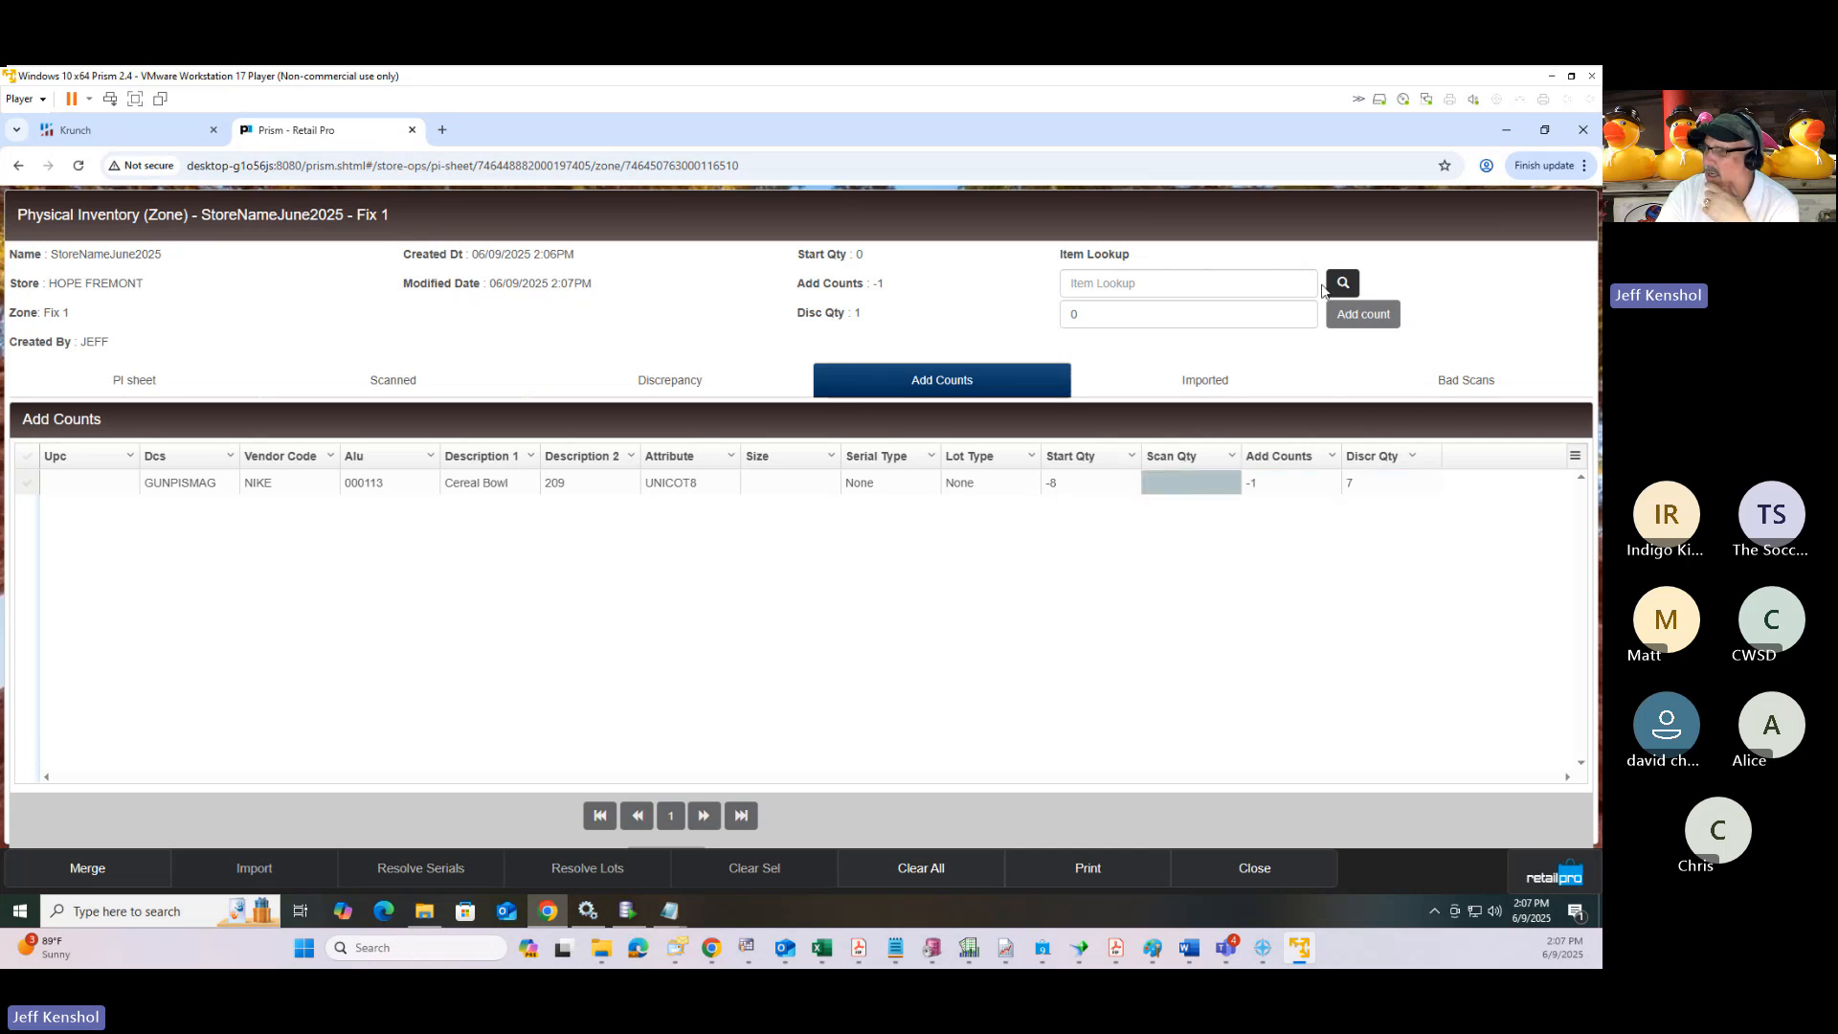
{"action": "left_click", "coordinate": [1343, 285]}
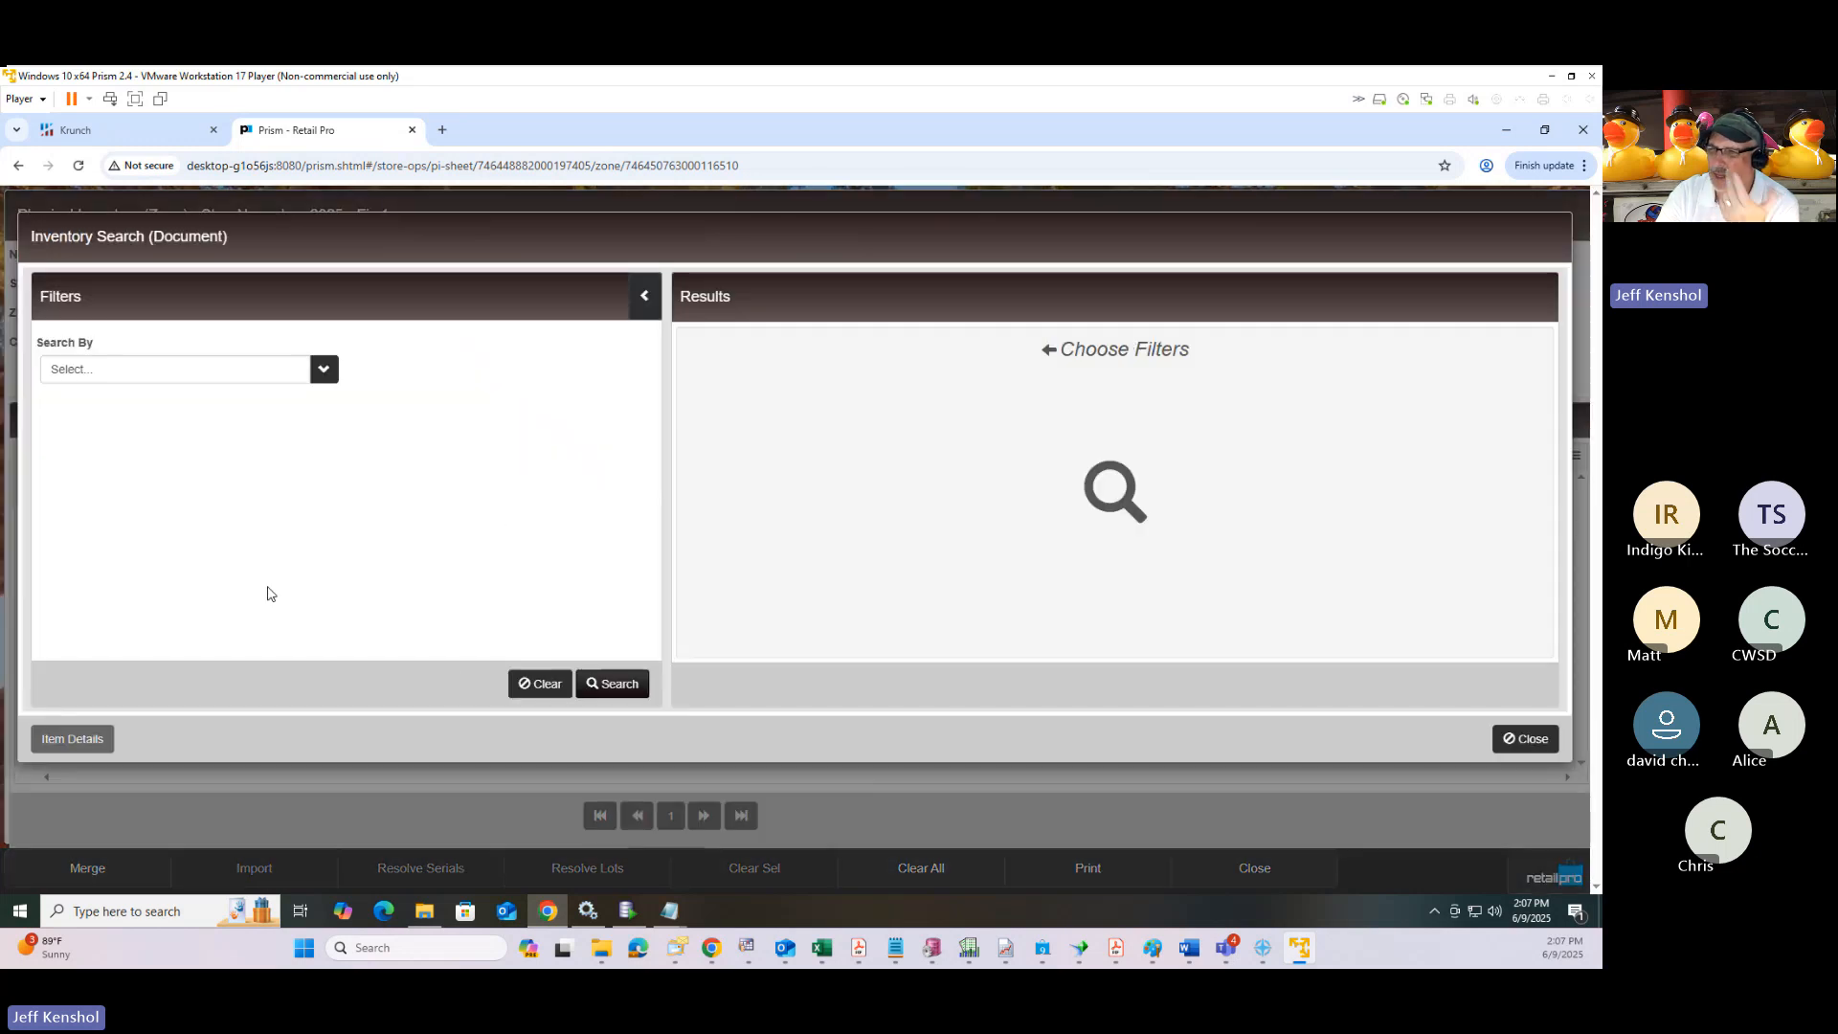
{"action": "left_click", "coordinate": [589, 687]}
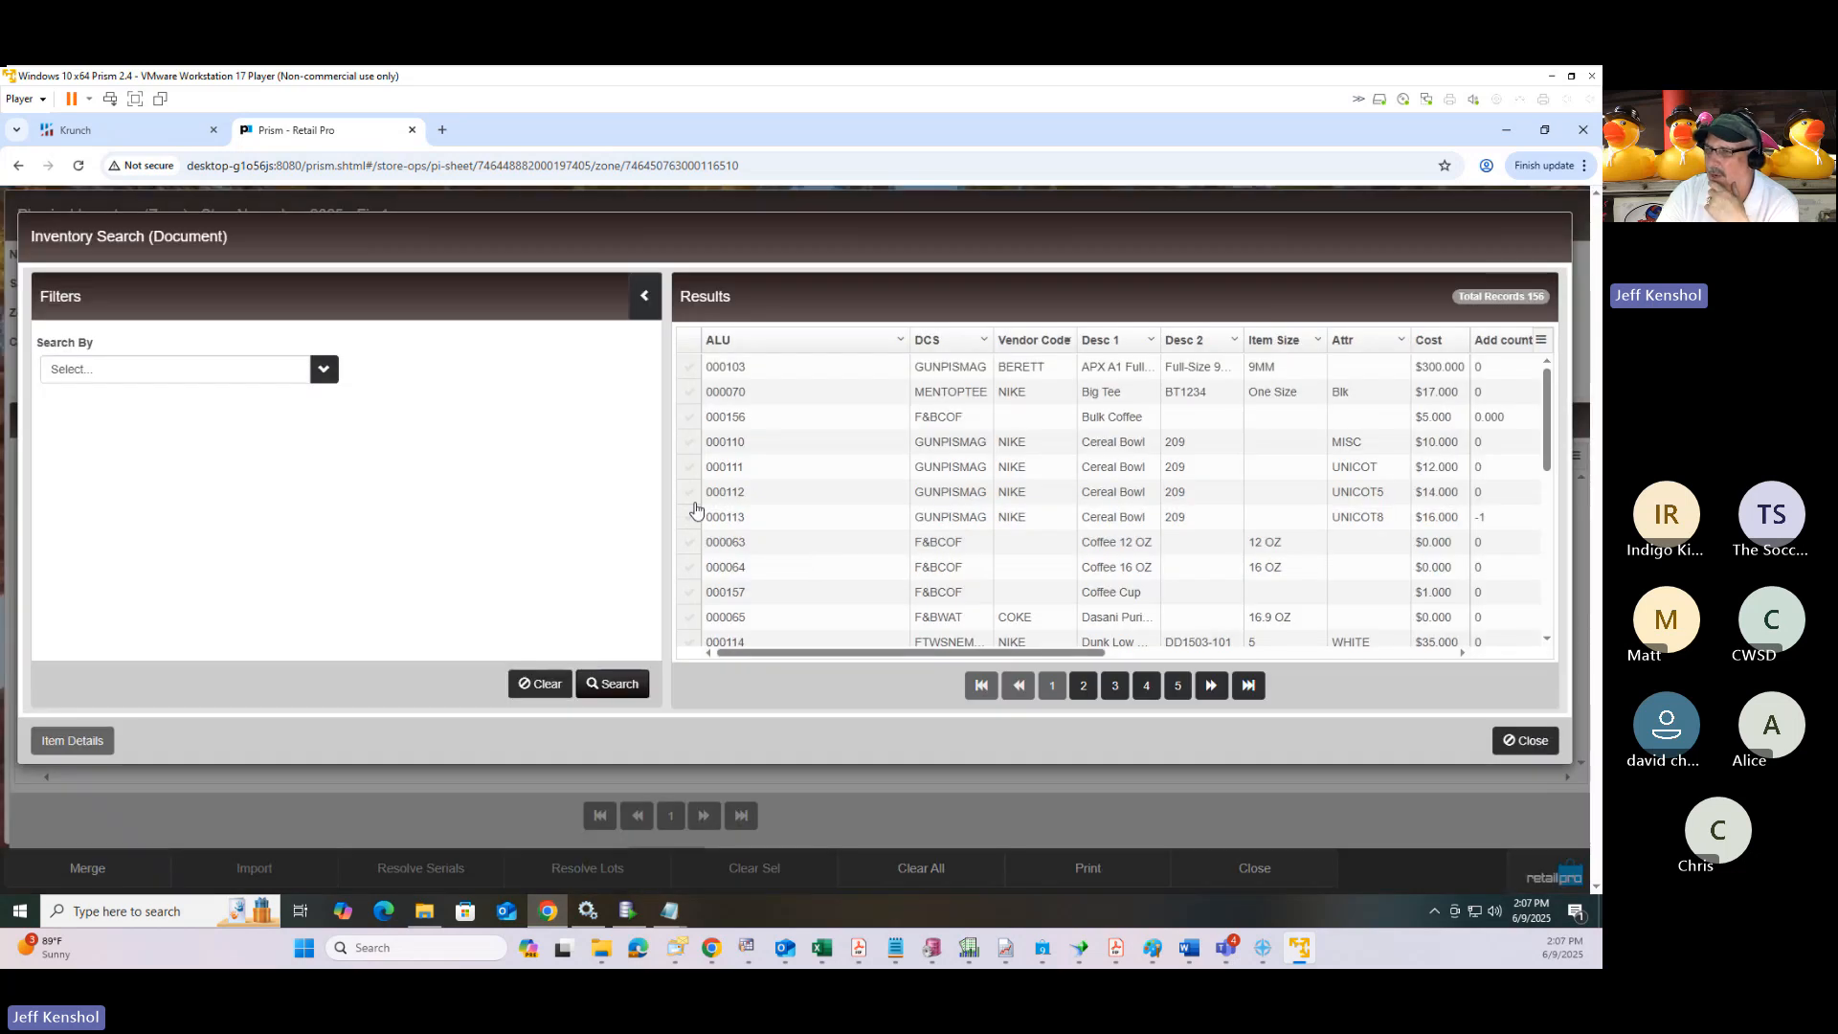
{"action": "left_click", "coordinate": [688, 499]}
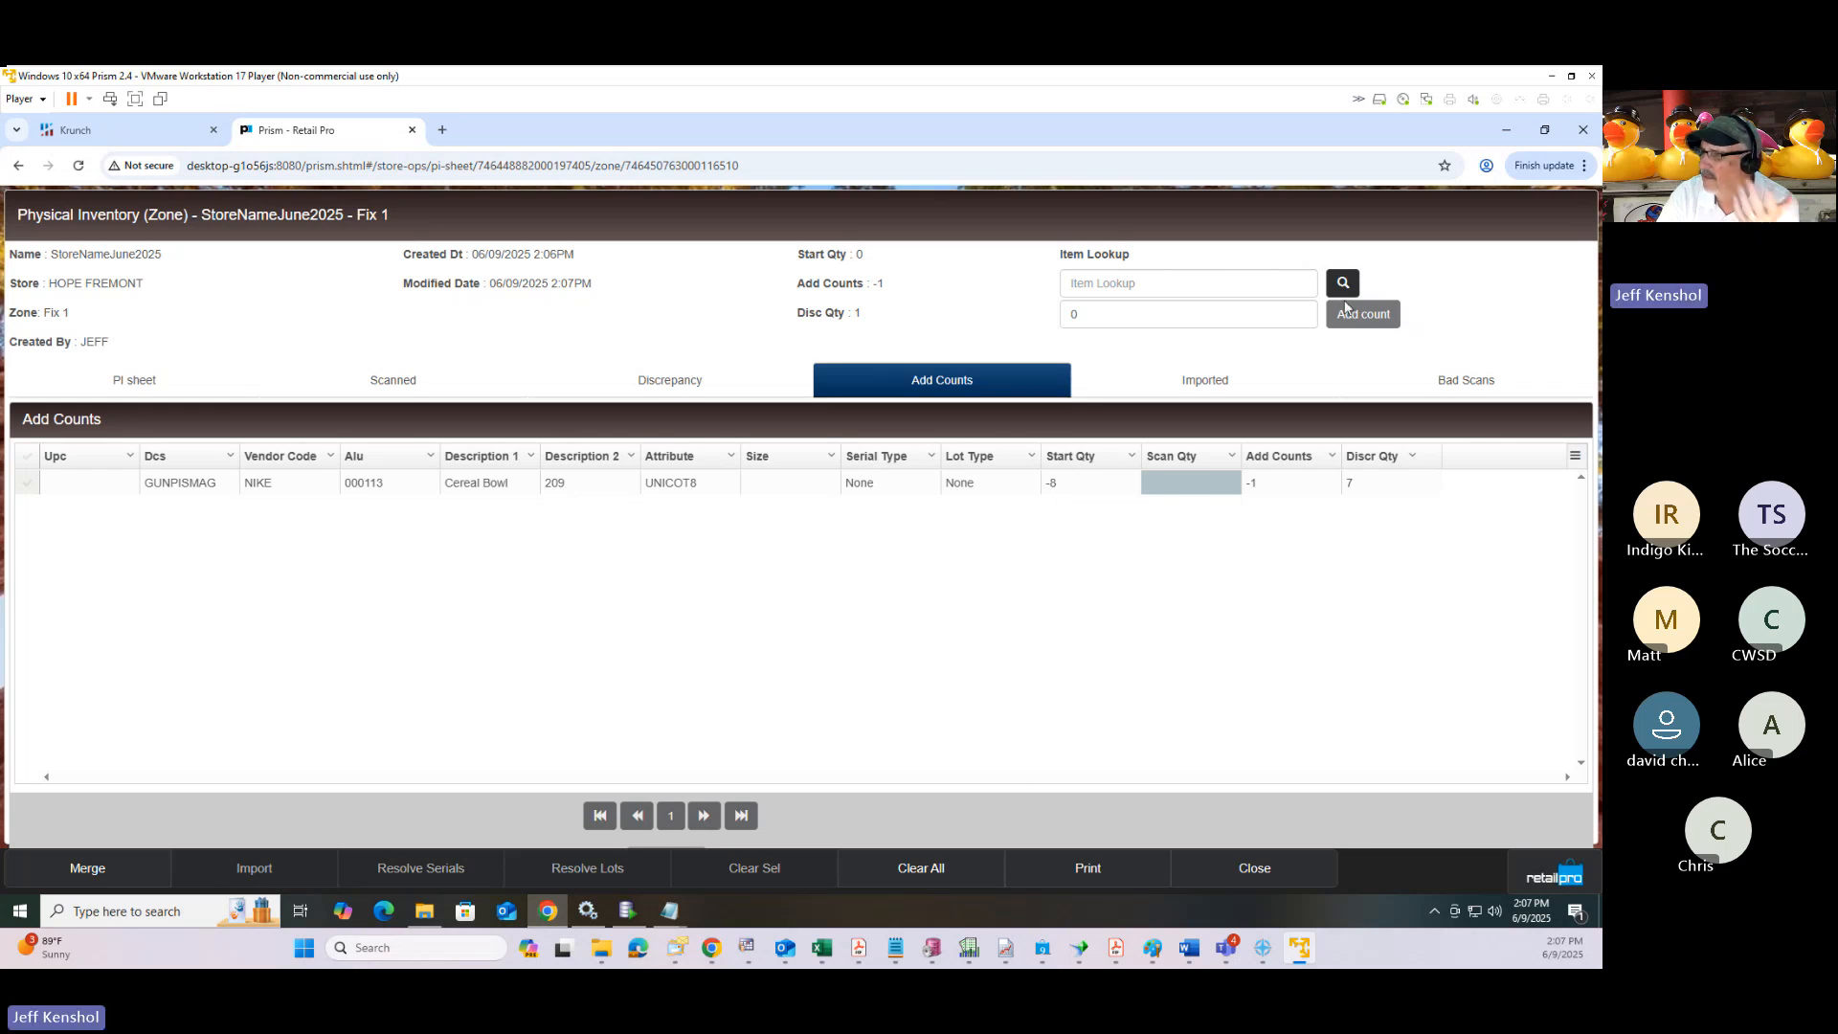
Search the full inventory and add a count of 1 for item 000112 to the Fix 1 zone.
{"action": "left_click", "coordinate": [1342, 285]}
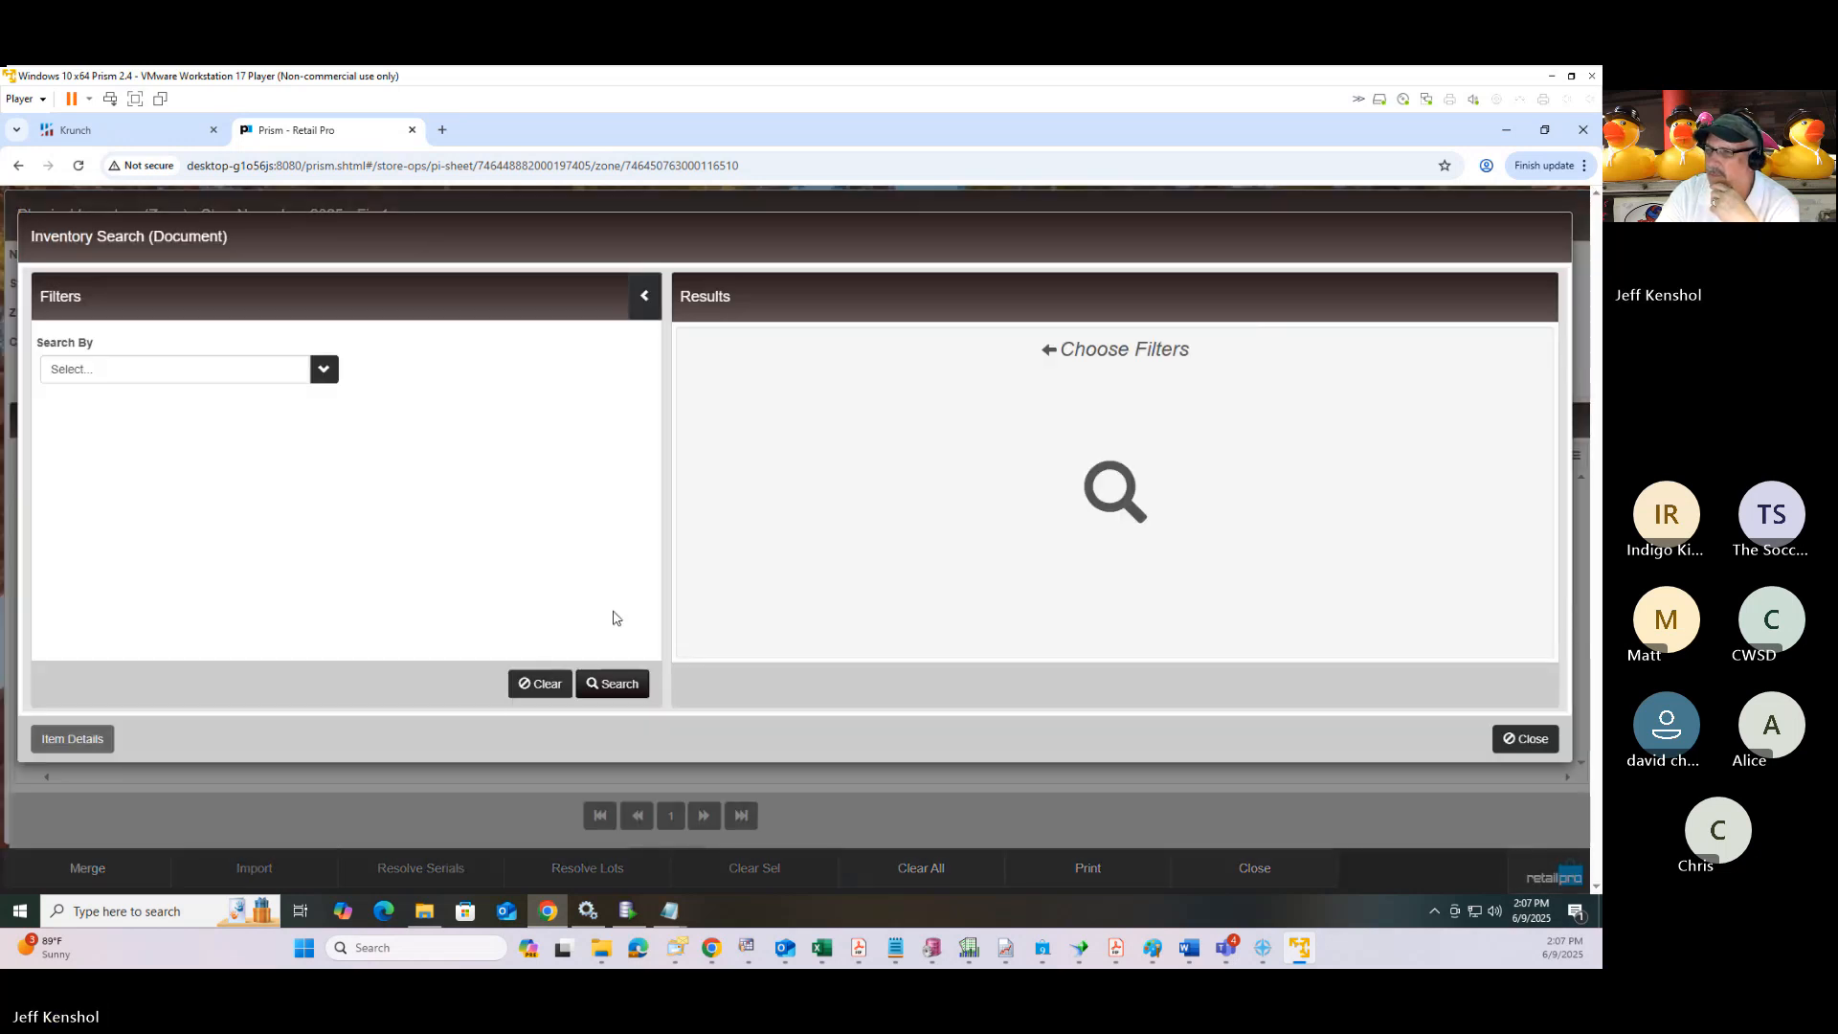
{"action": "left_click", "coordinate": [632, 686]}
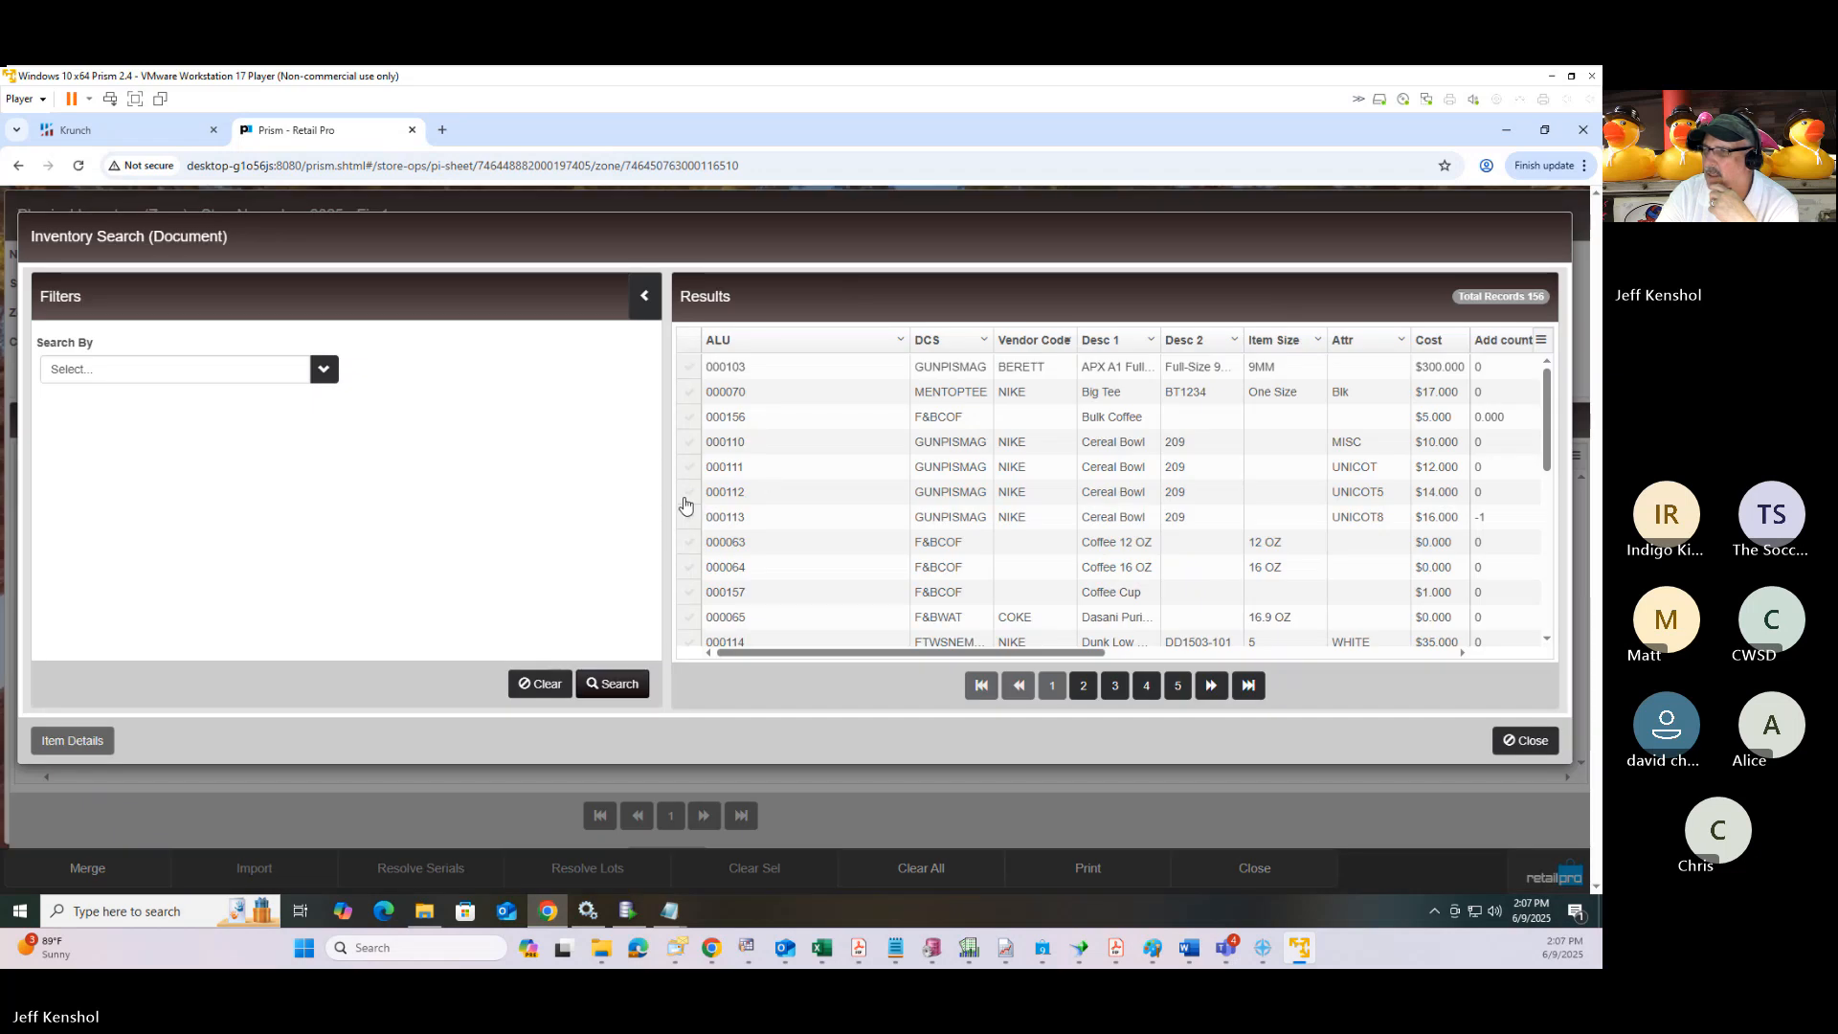
{"action": "left_click", "coordinate": [1317, 497]}
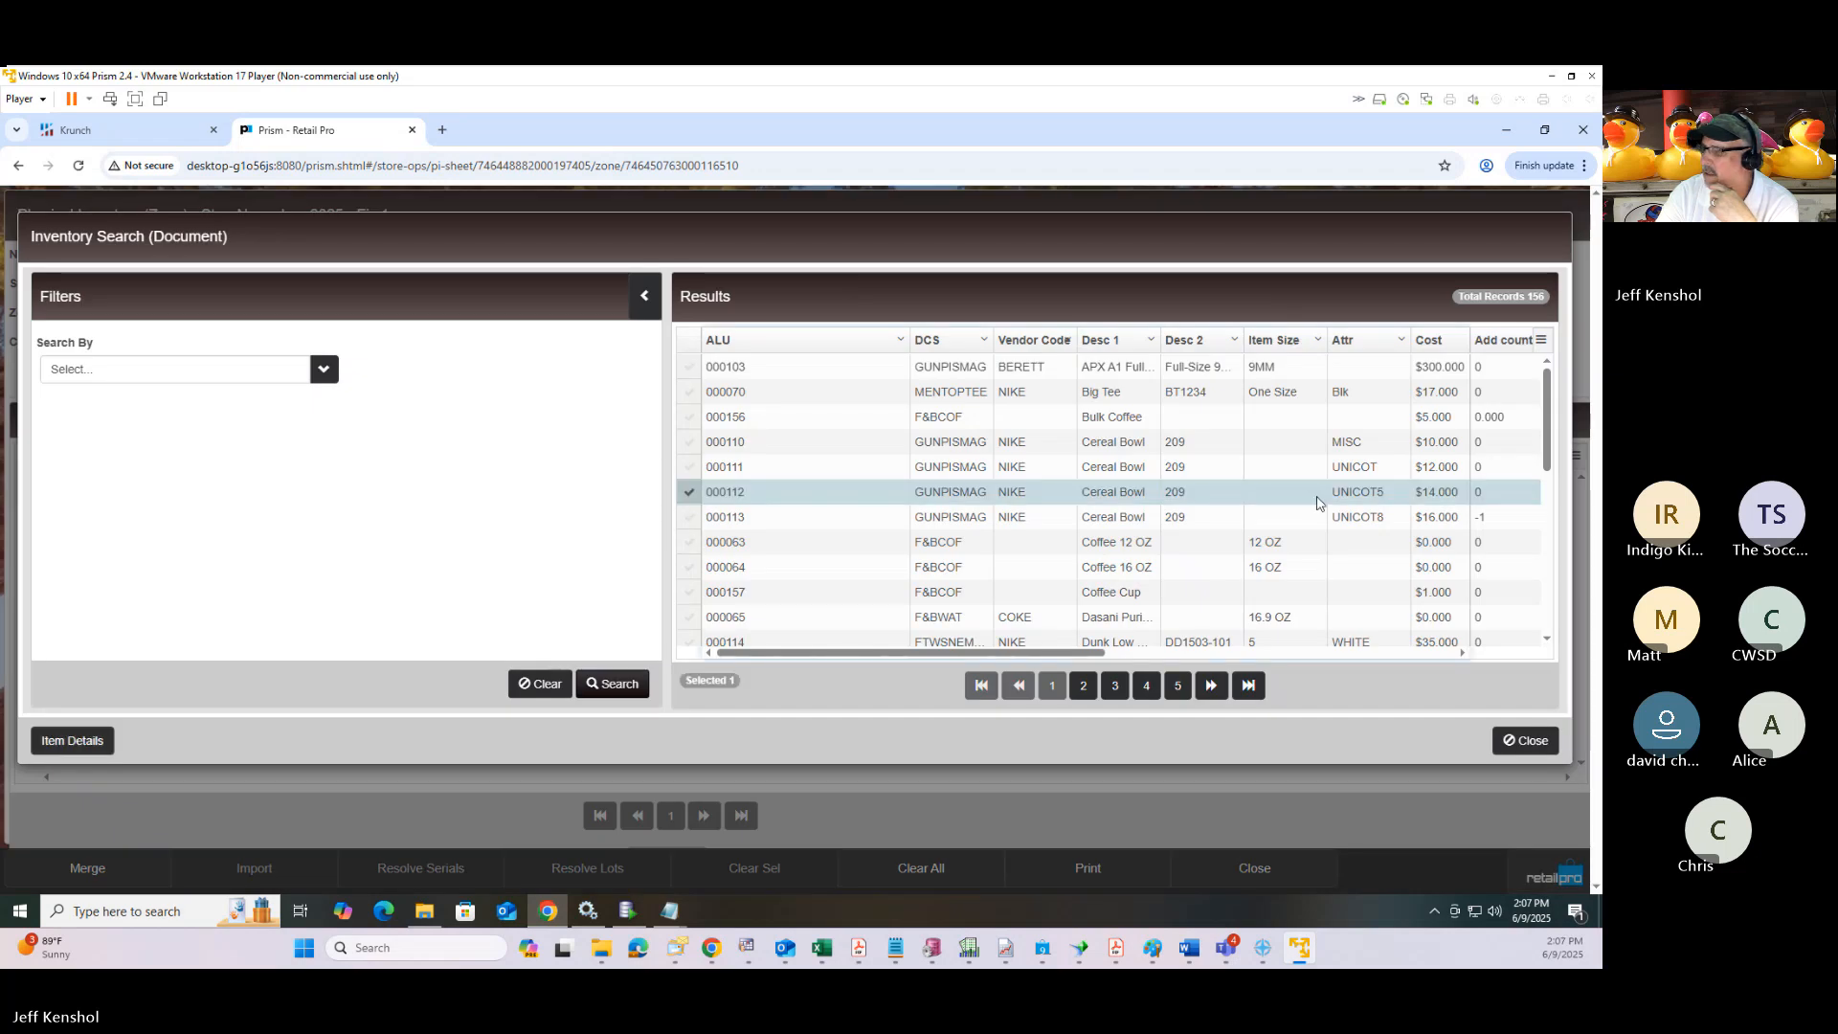
{"action": "left_click", "coordinate": [1488, 493]}
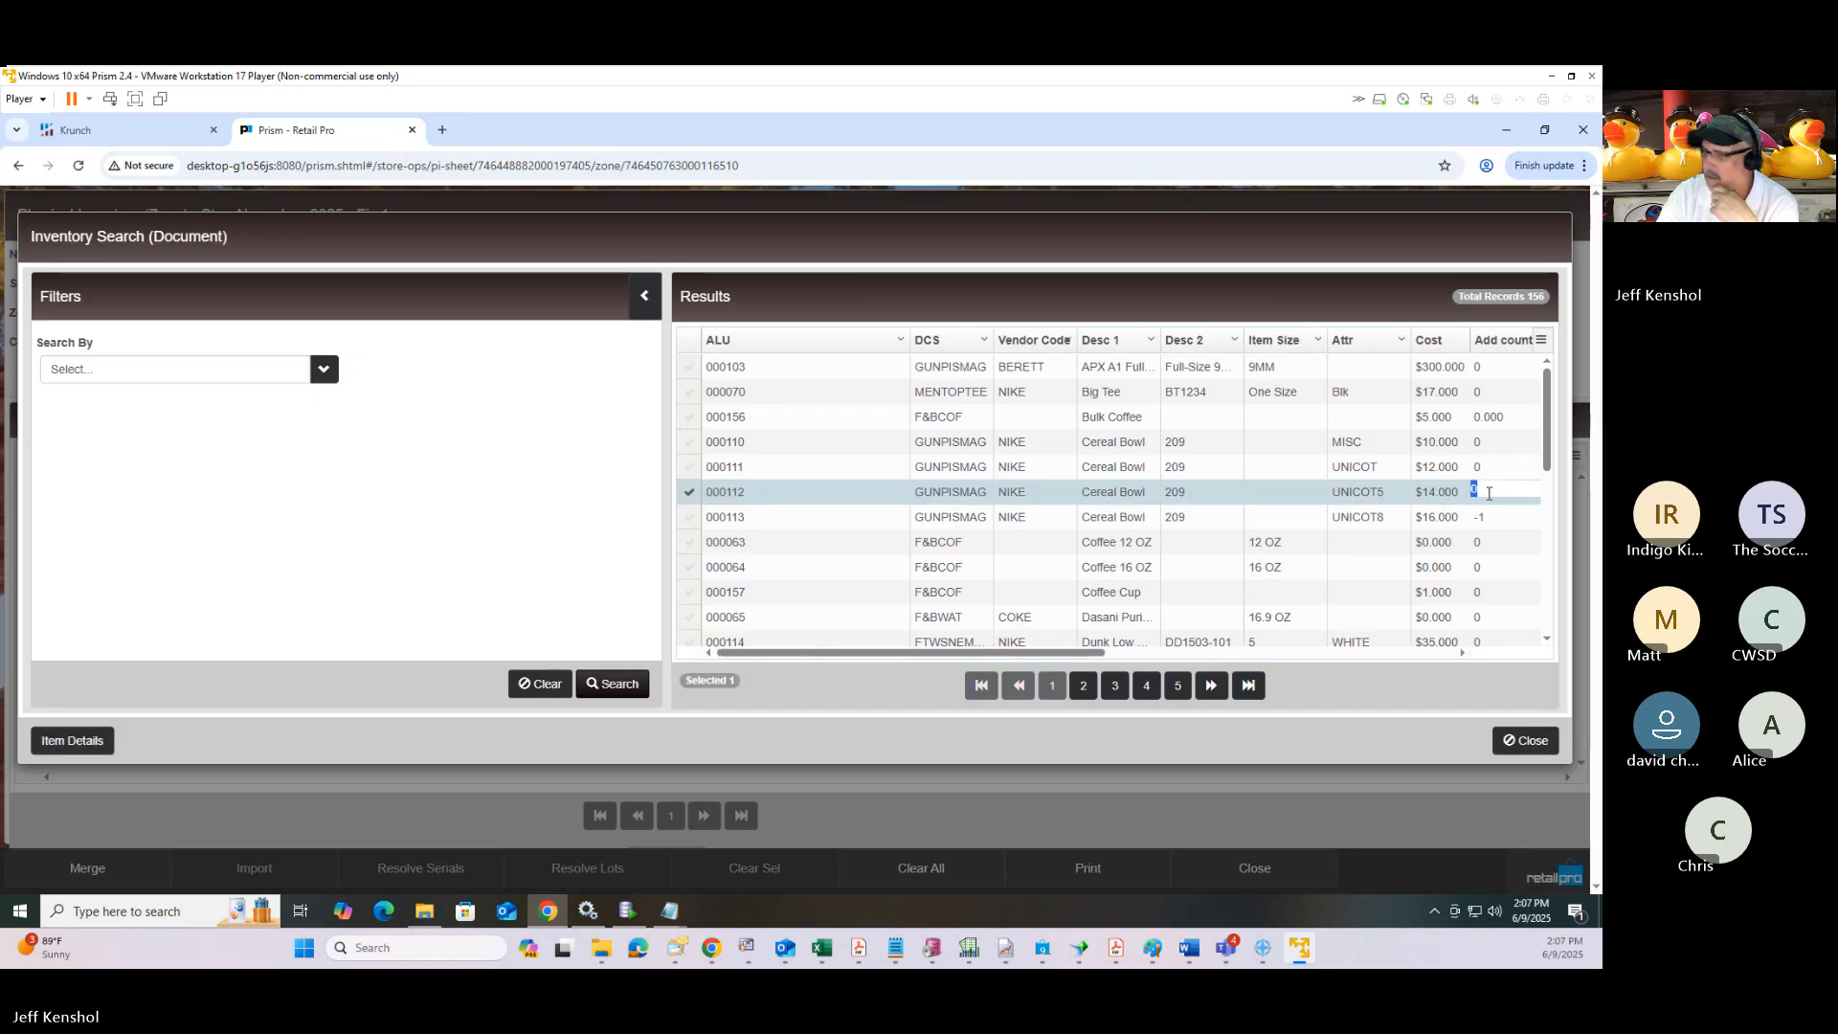
{"action": "type", "text": "1"}
{"action": "key", "text": "Return"}
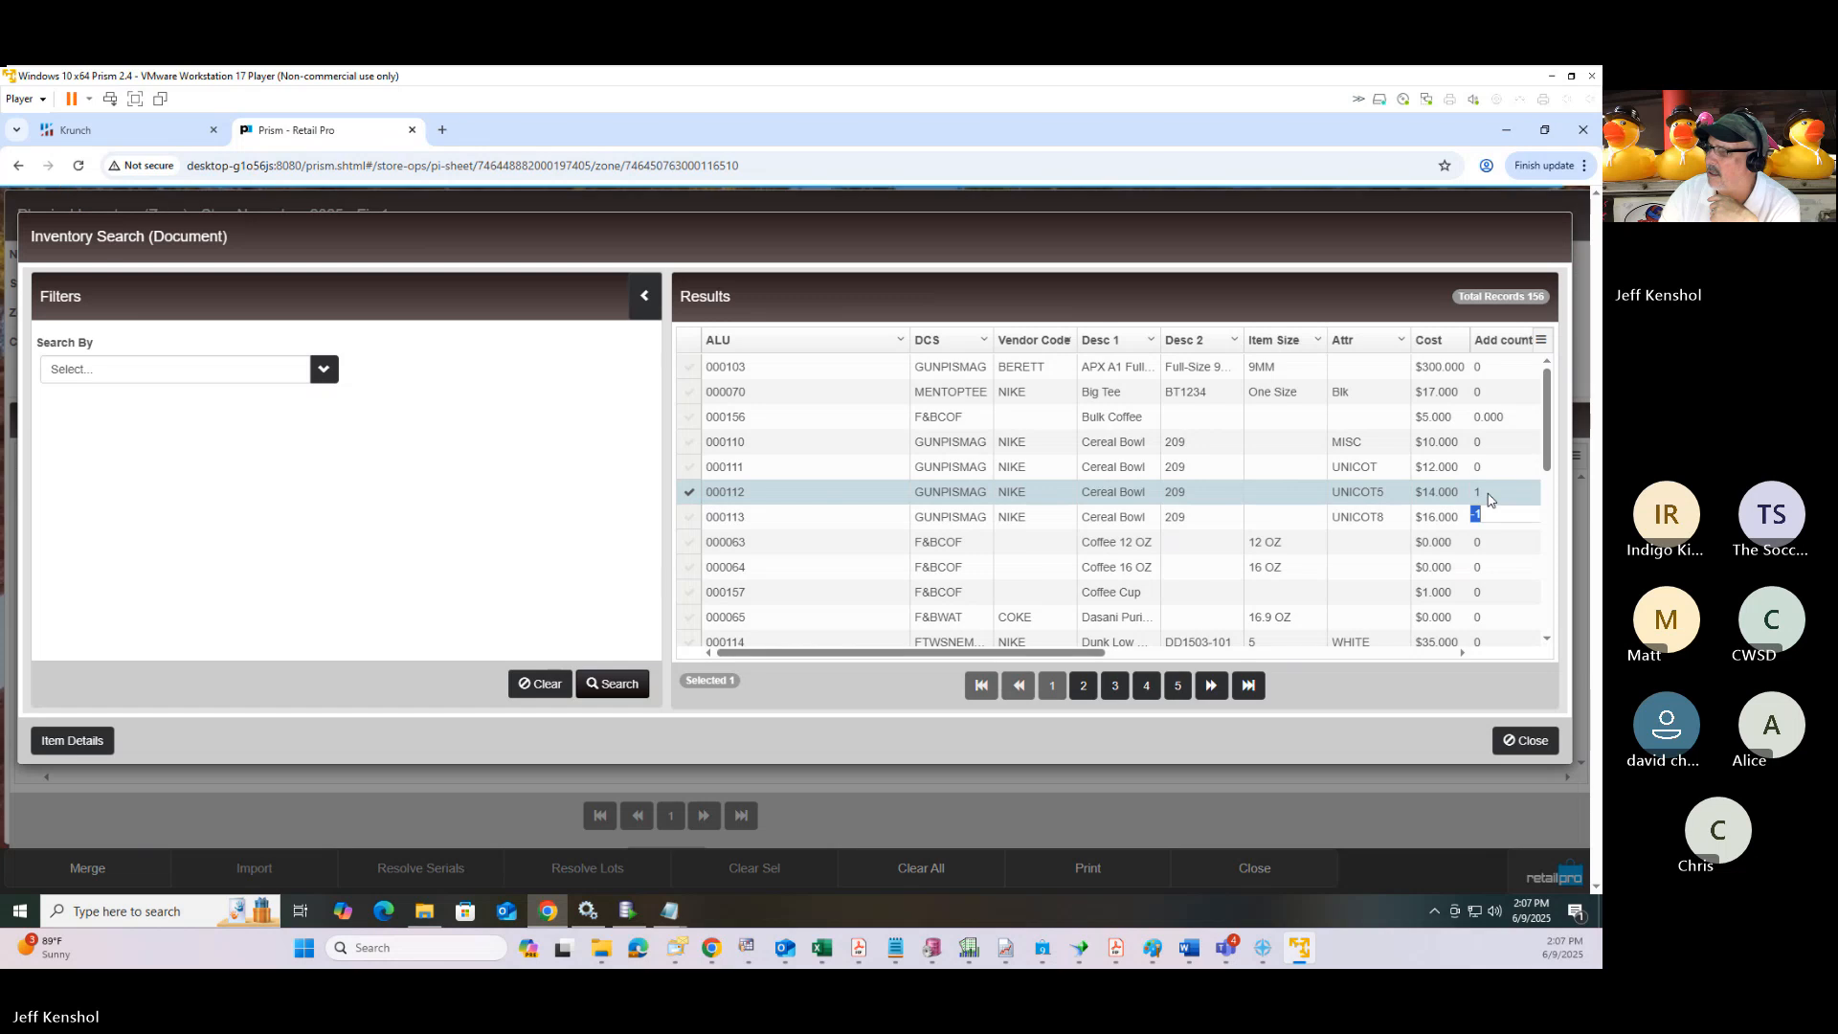
{"action": "left_click", "coordinate": [1532, 742]}
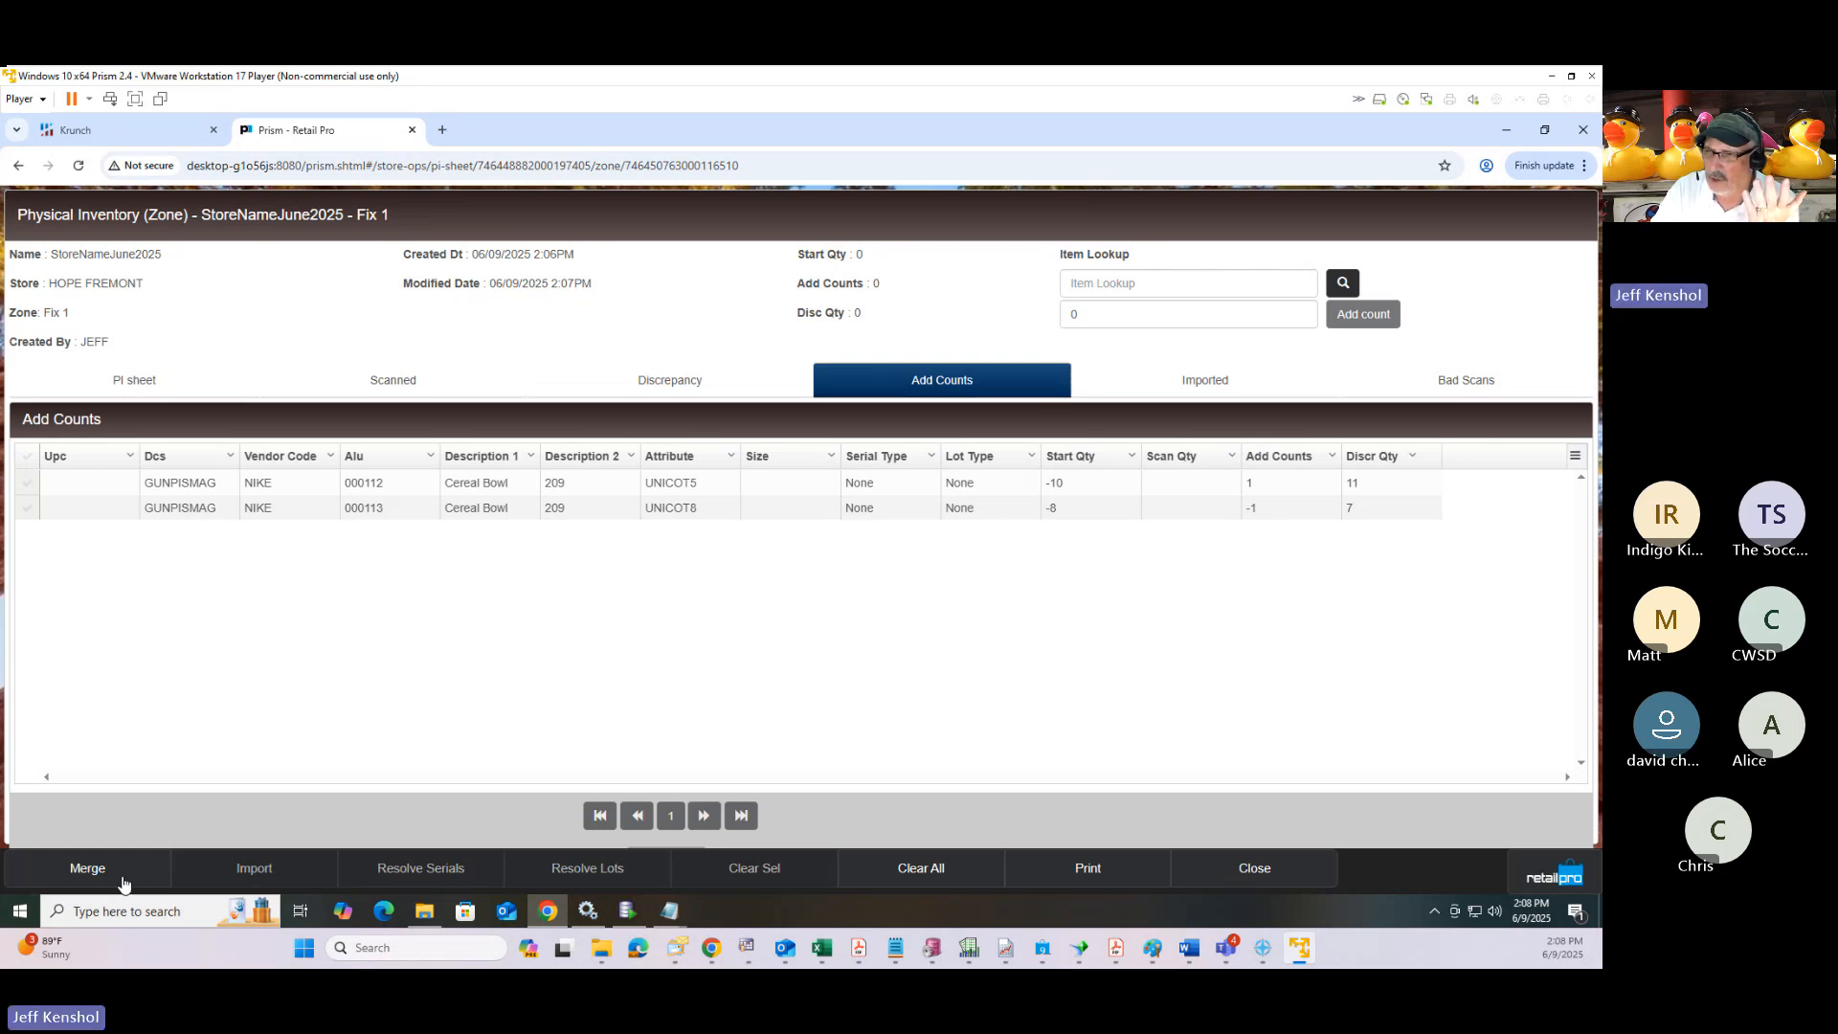
Merge the added counts into the Fix 1 zone and show its scanned items.
{"action": "left_click", "coordinate": [87, 867]}
{"action": "left_click", "coordinate": [948, 317]}
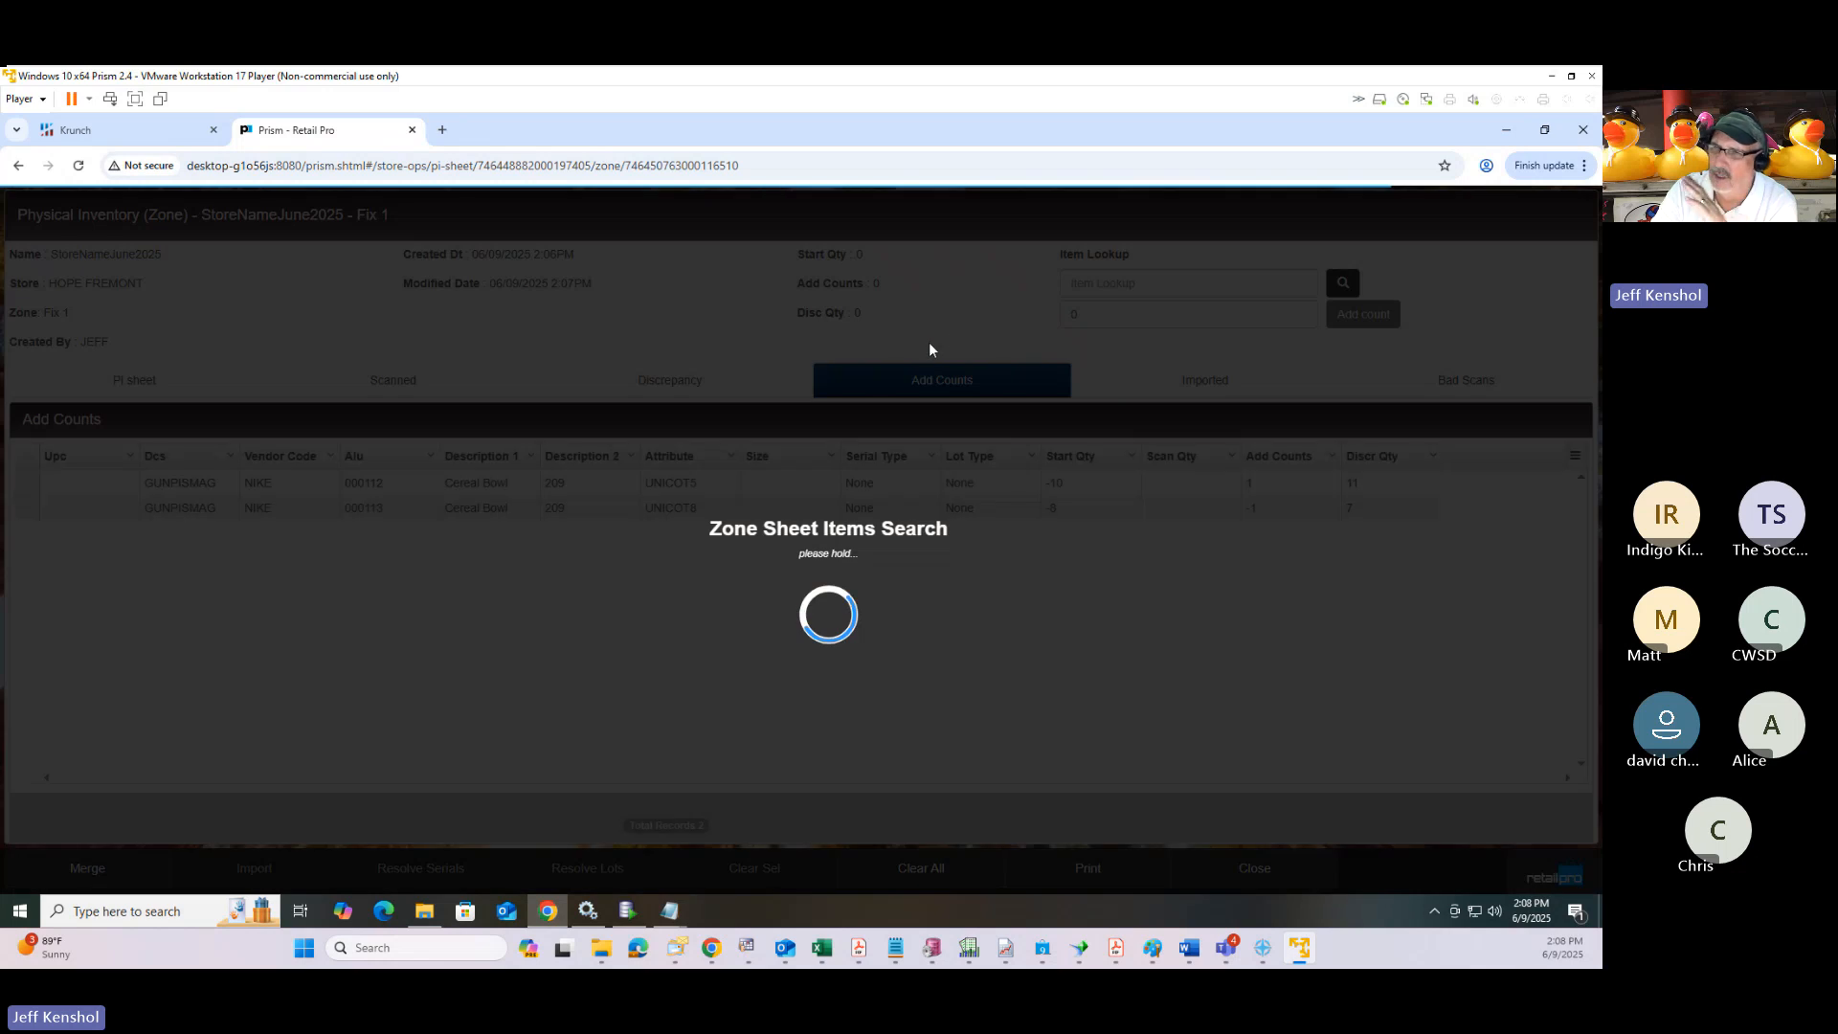
{"action": "left_click", "coordinate": [376, 383]}
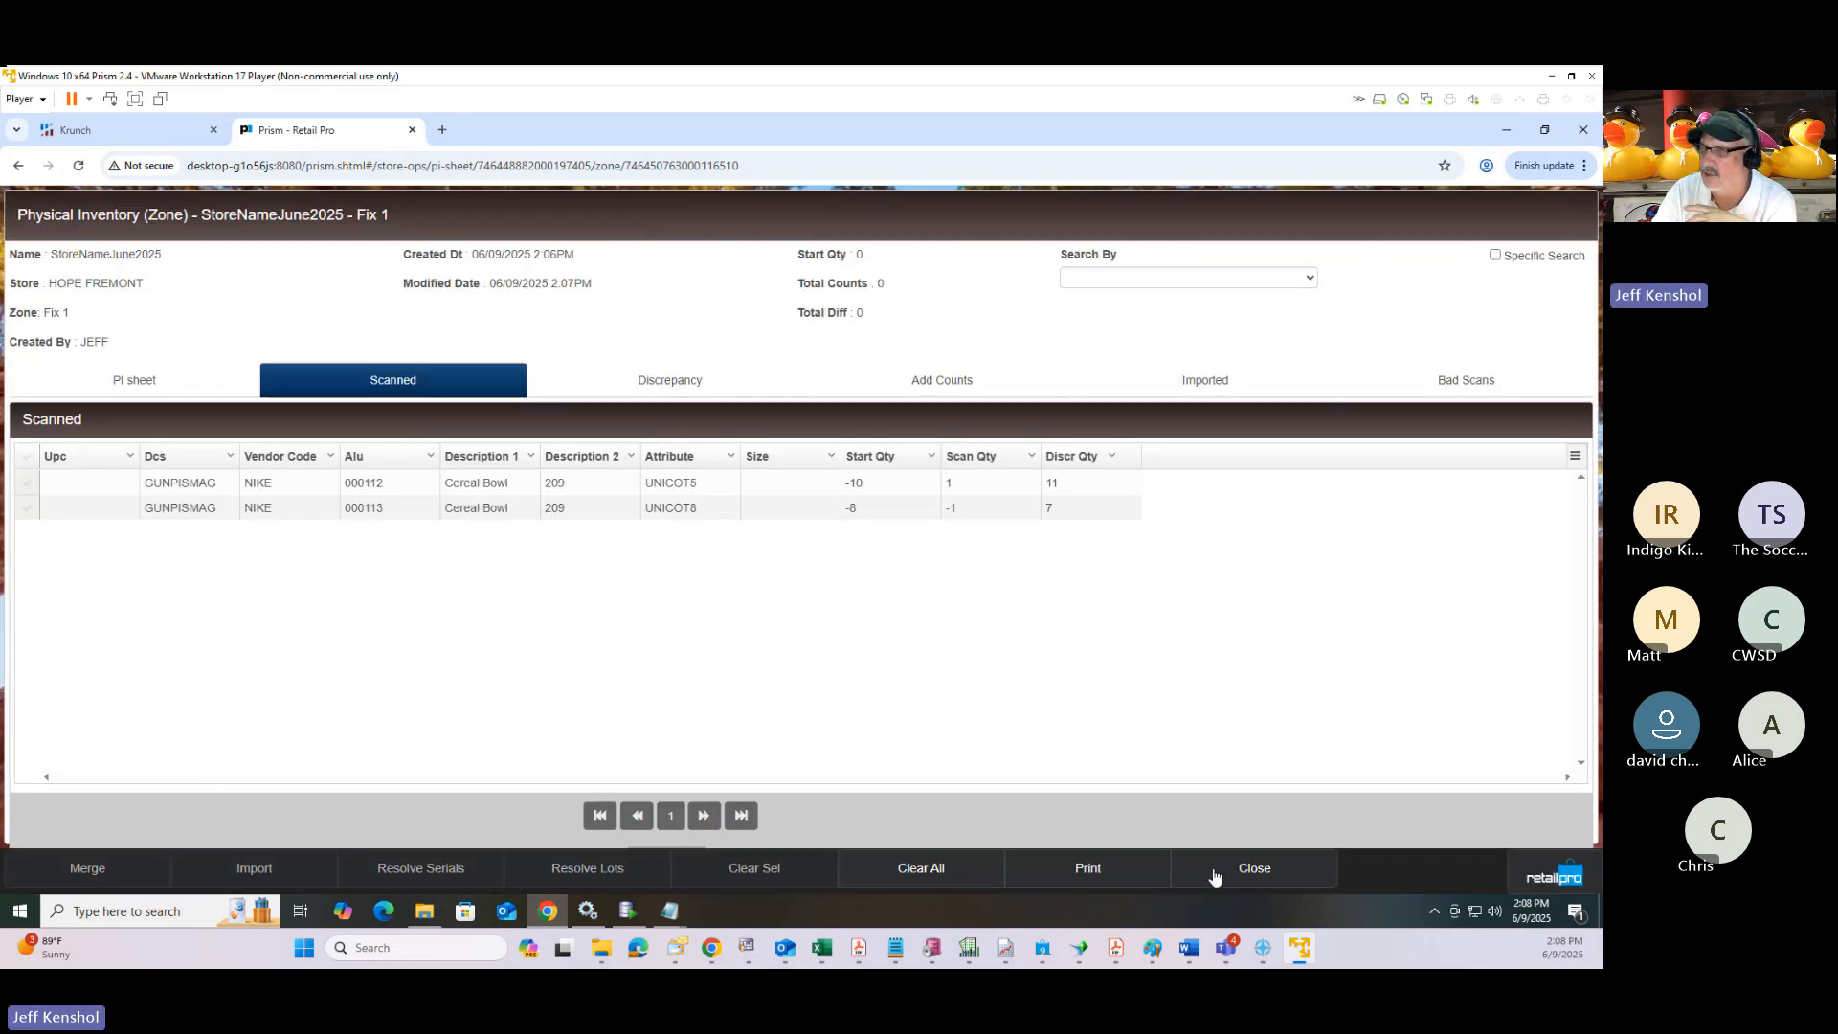
Return to the zone list, mark the Fix 1 zone and merge the marked zone into the physical inventory.
{"action": "left_click", "coordinate": [1214, 871]}
{"action": "left_click", "coordinate": [36, 379]}
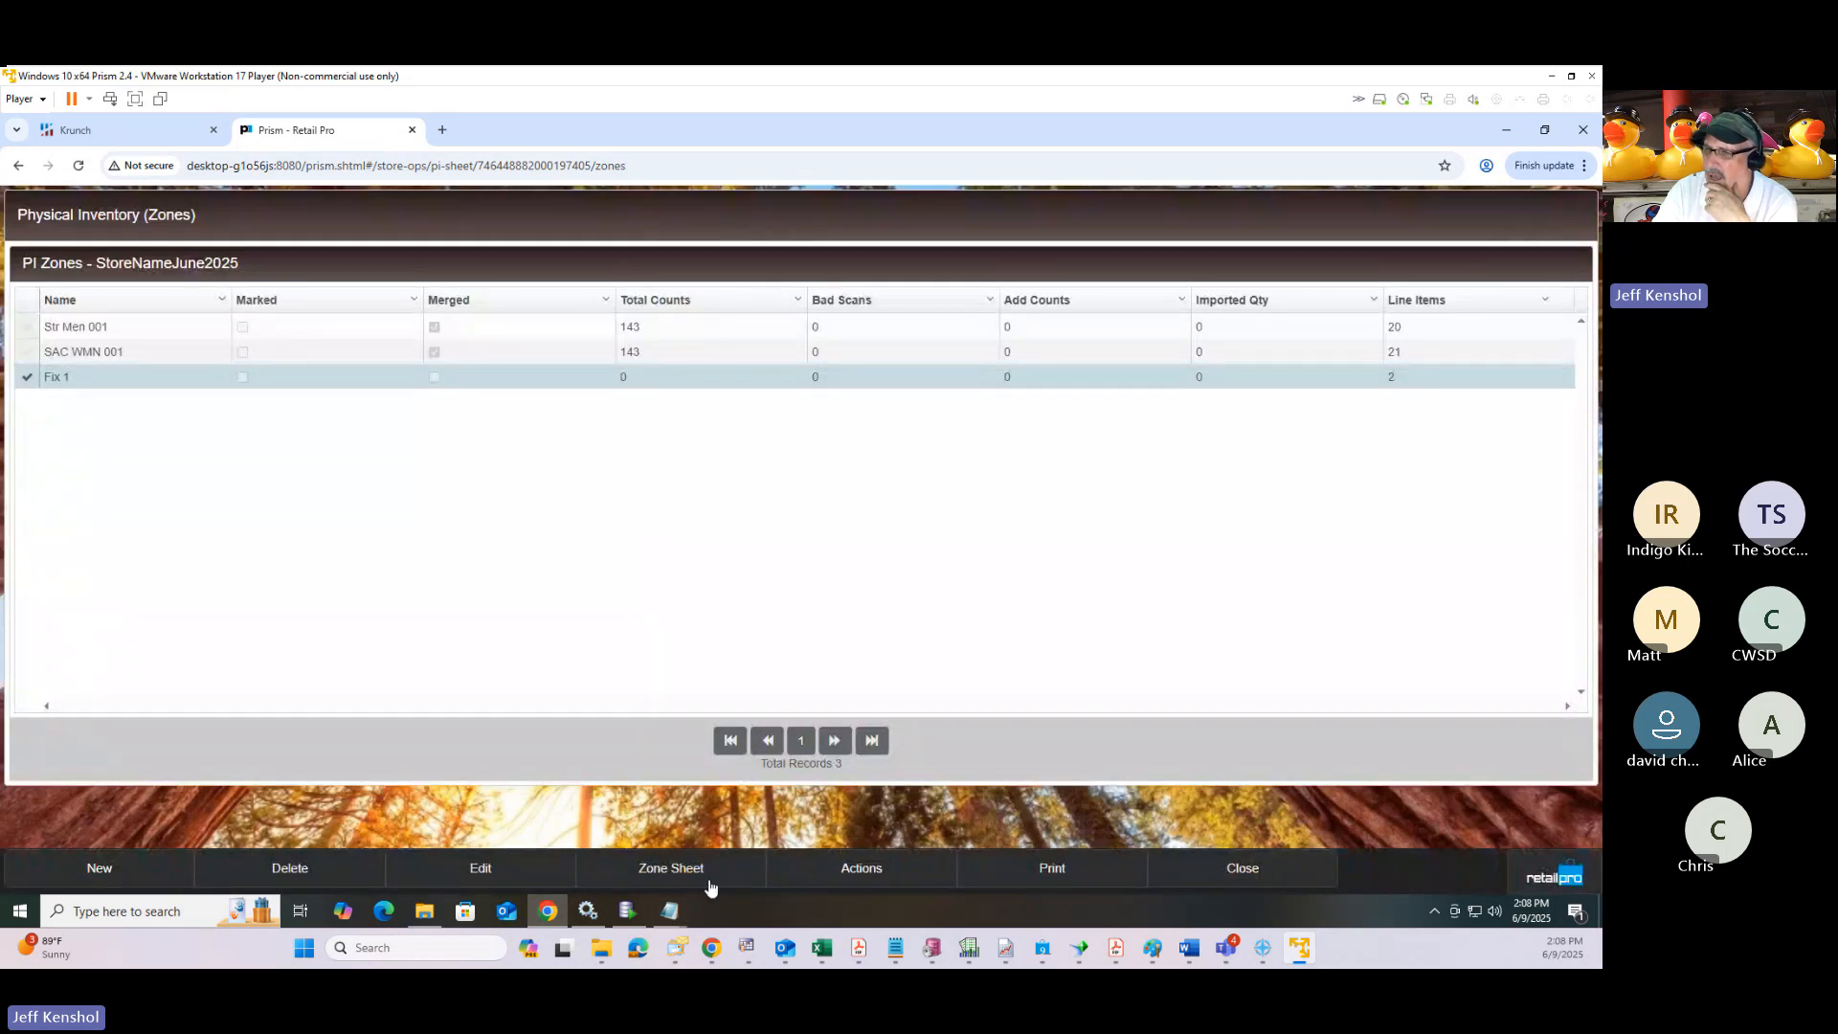
{"action": "left_click", "coordinate": [875, 873]}
{"action": "left_click", "coordinate": [825, 780]}
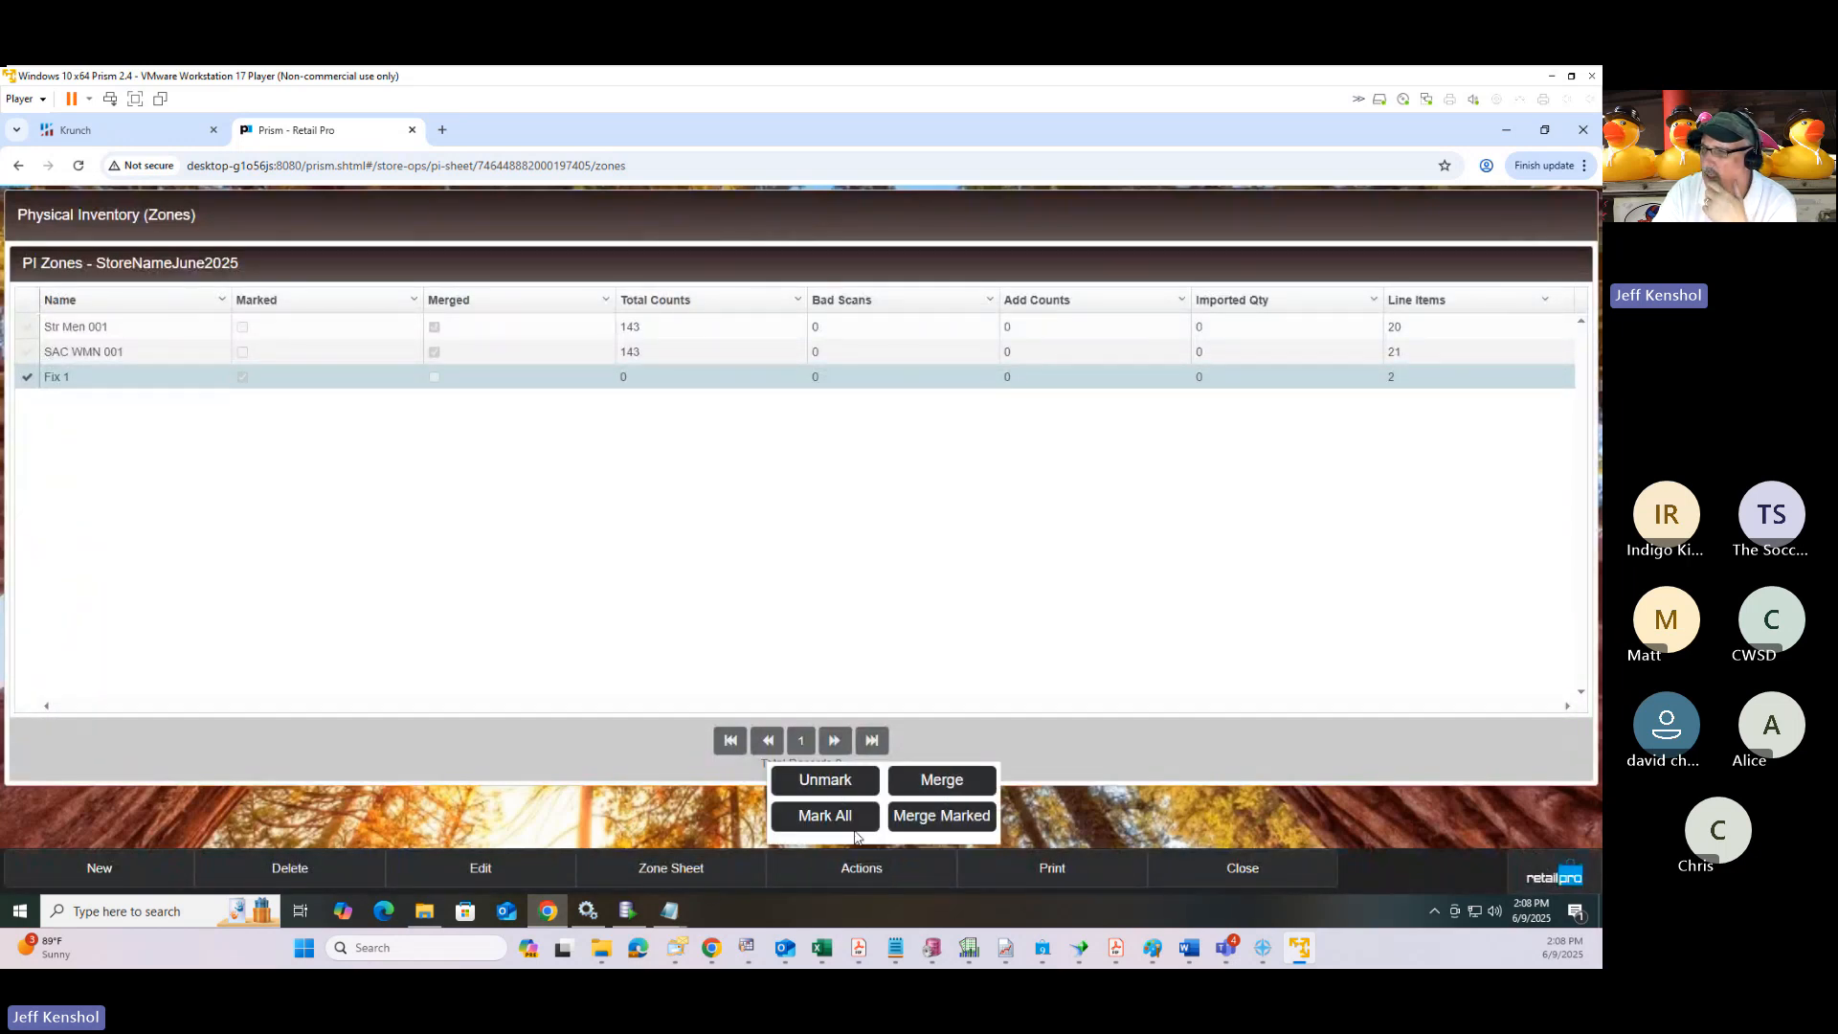
{"action": "left_click", "coordinate": [915, 816]}
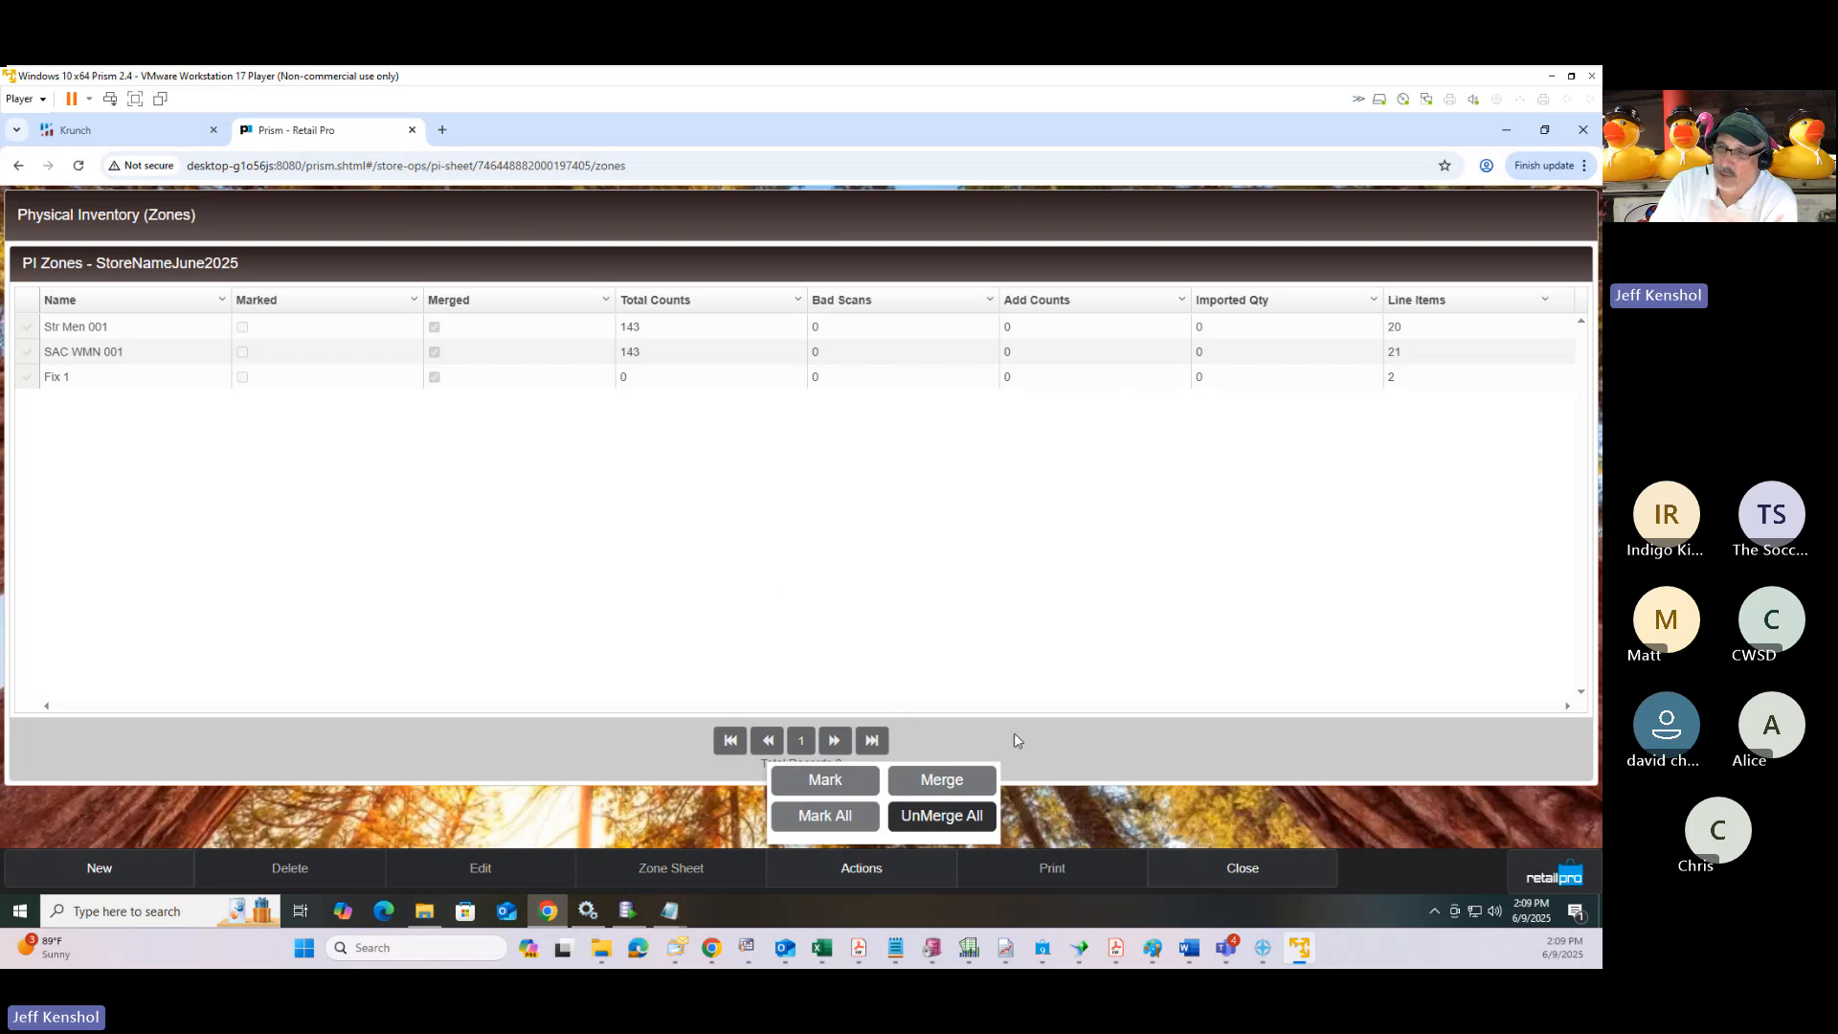
{"action": "left_click", "coordinate": [656, 810]}
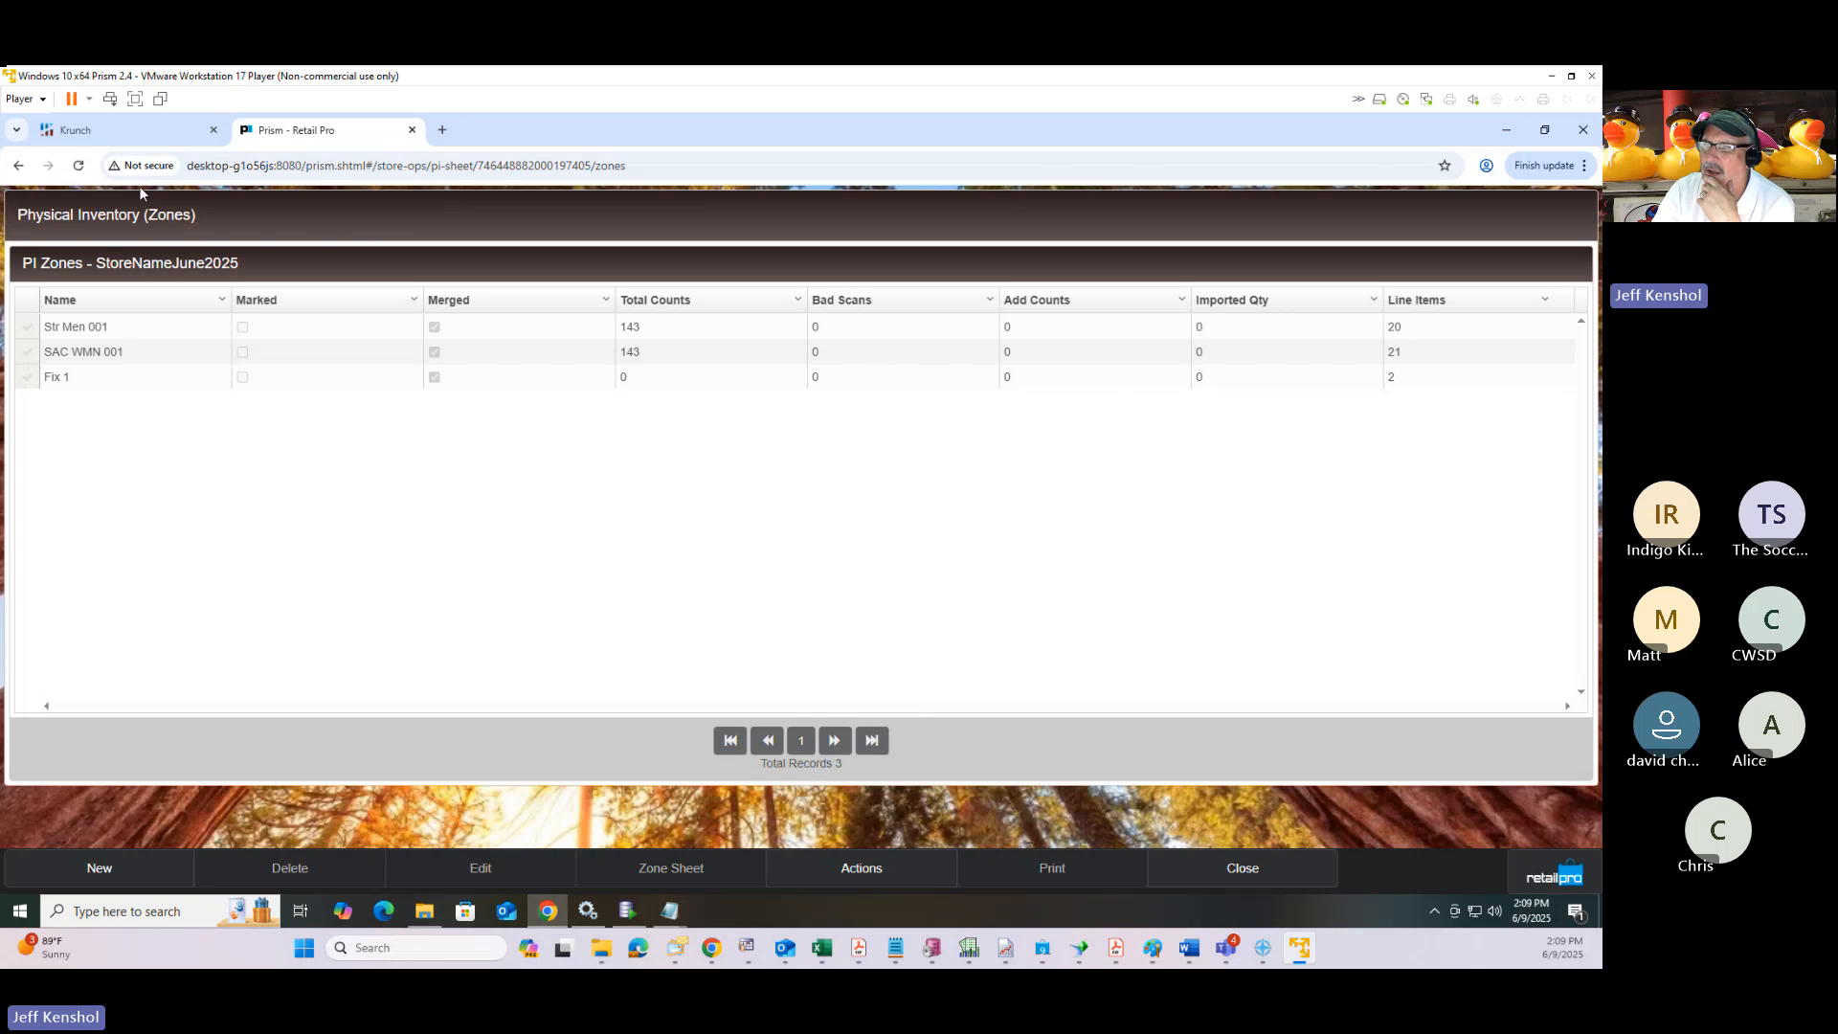
Switch to Retail Pro Reports and run the PI Item Zone List report from the PI report group.
{"action": "left_click", "coordinate": [125, 131]}
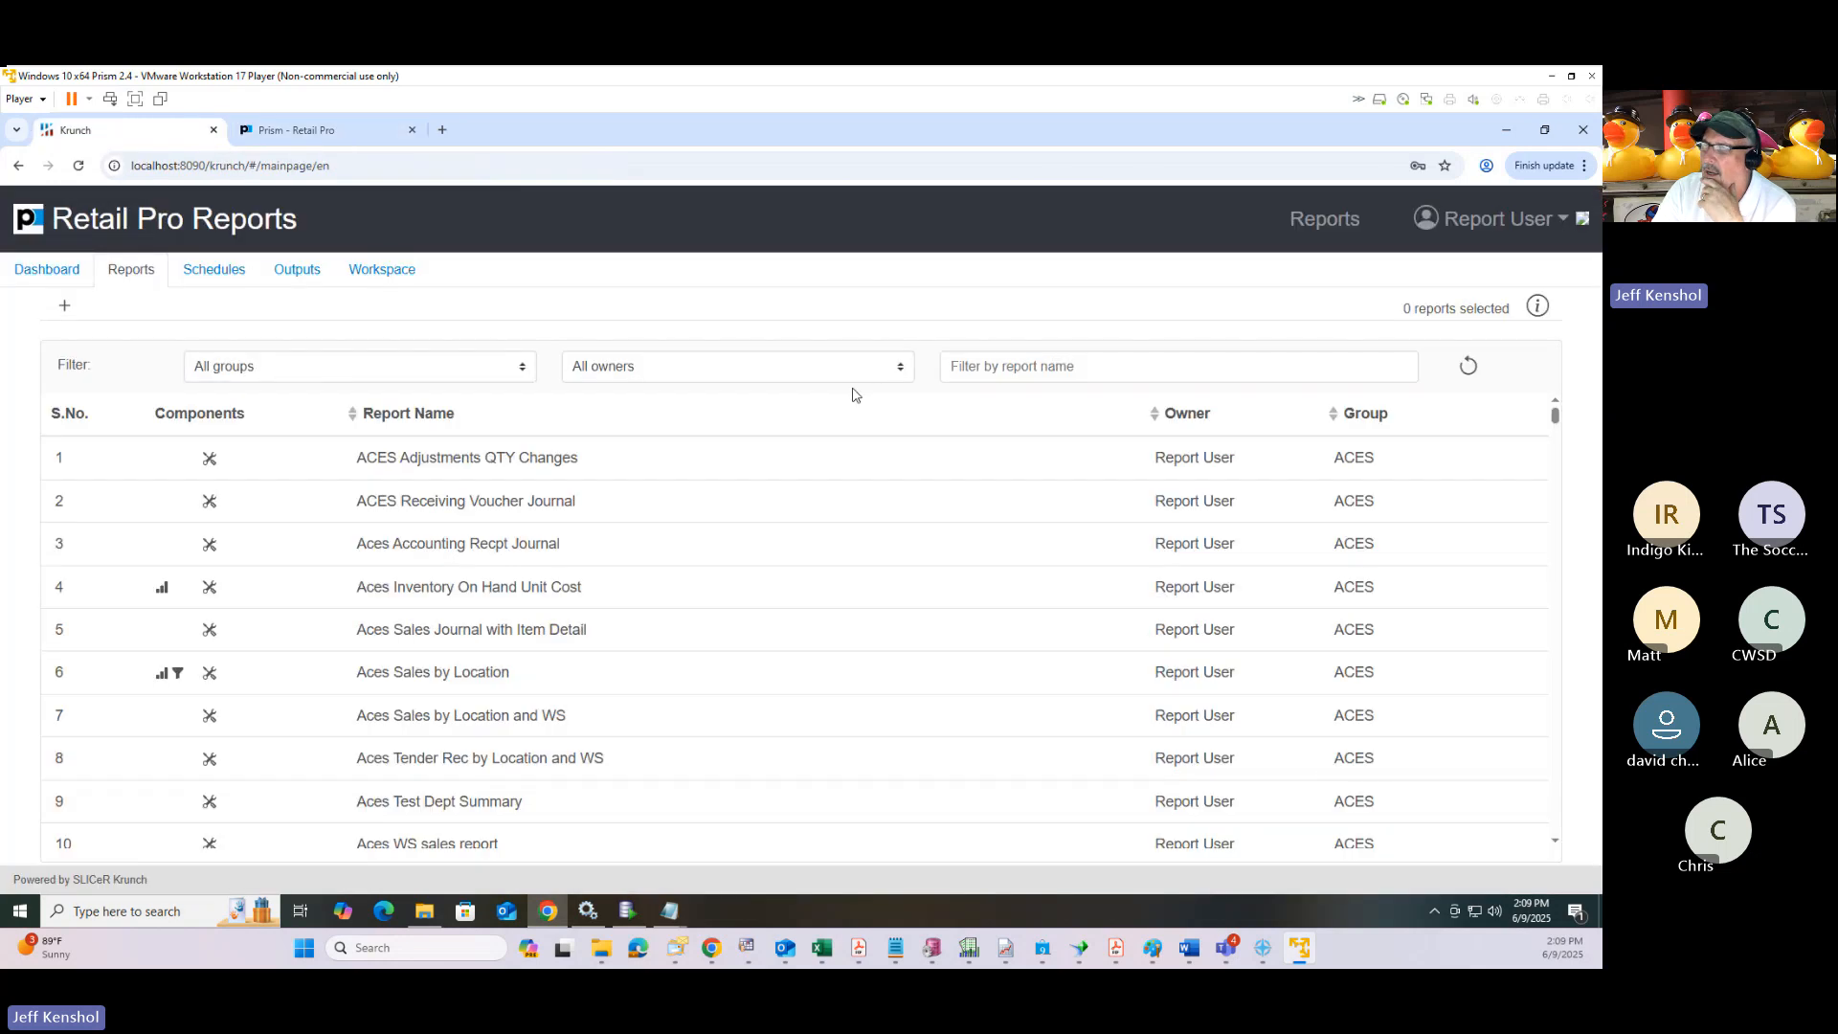
{"action": "left_click", "coordinate": [277, 366]}
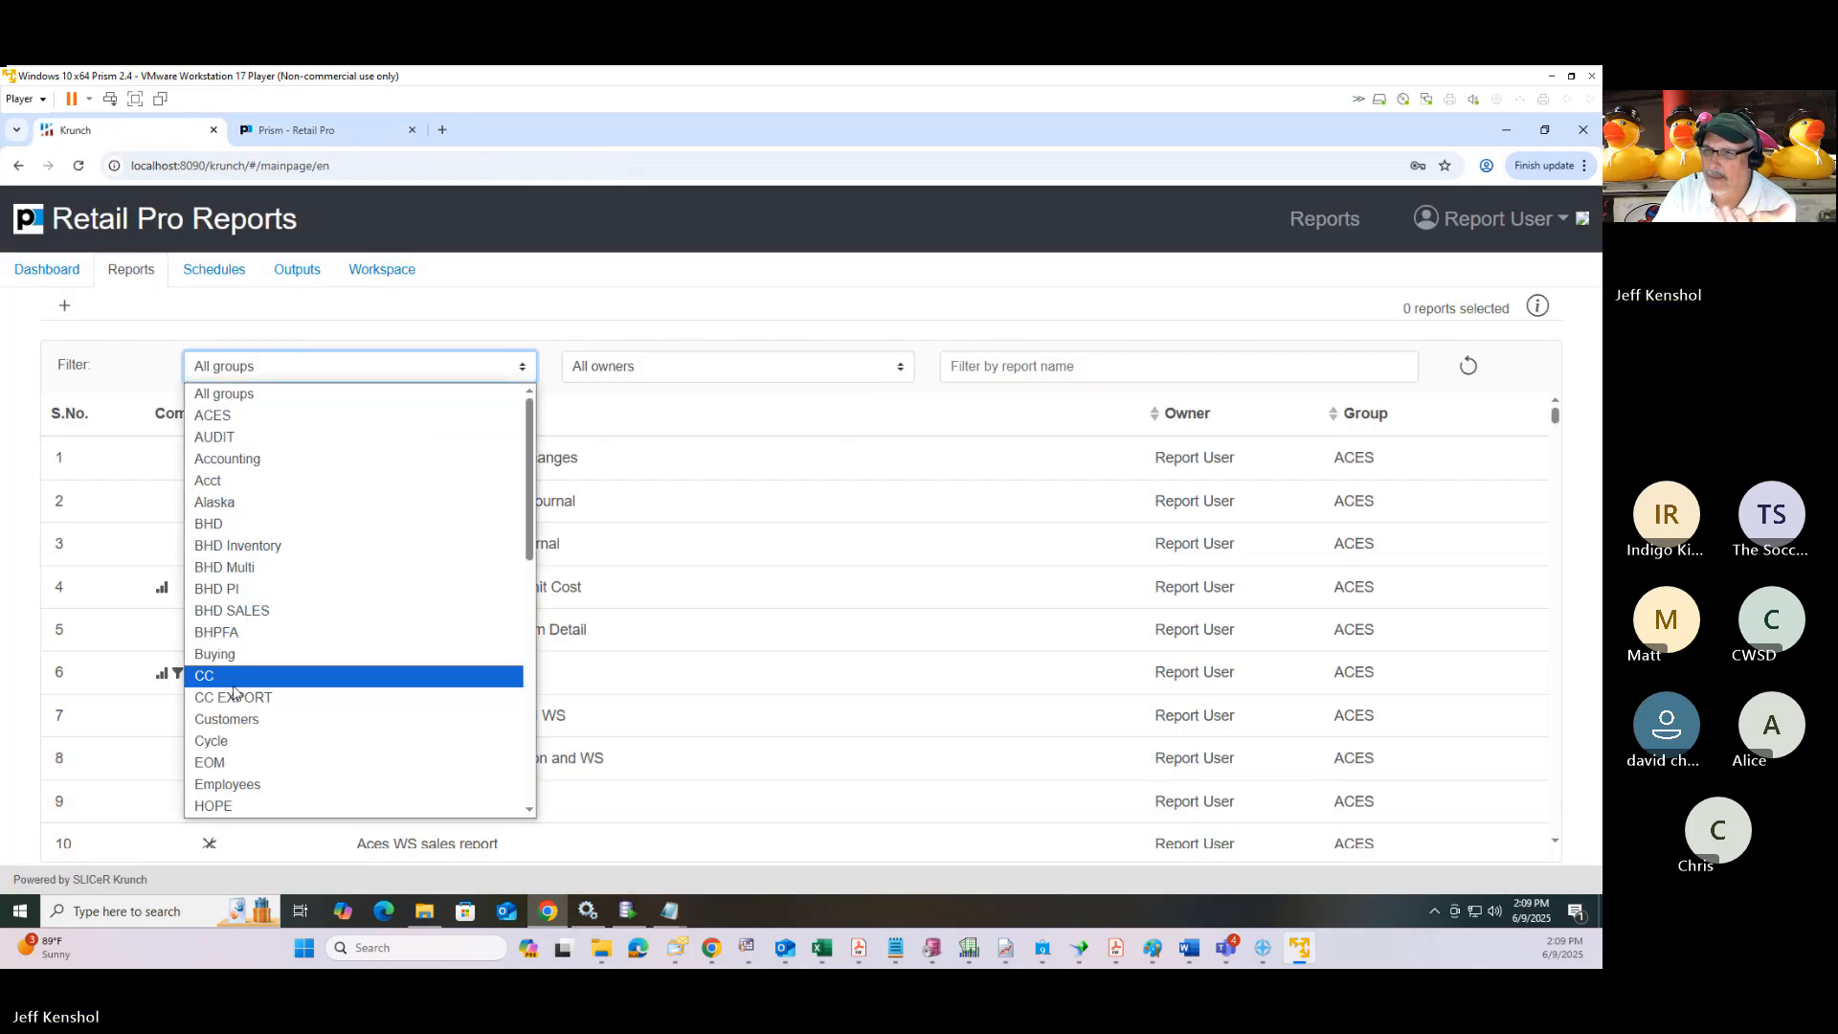
{"action": "scroll", "coordinate": [247, 675], "scroll_direction": "down", "scroll_amount": 6}
{"action": "scroll", "coordinate": [247, 687], "scroll_direction": "down", "scroll_amount": 1}
{"action": "scroll", "coordinate": [251, 687], "scroll_direction": "down", "scroll_amount": 3}
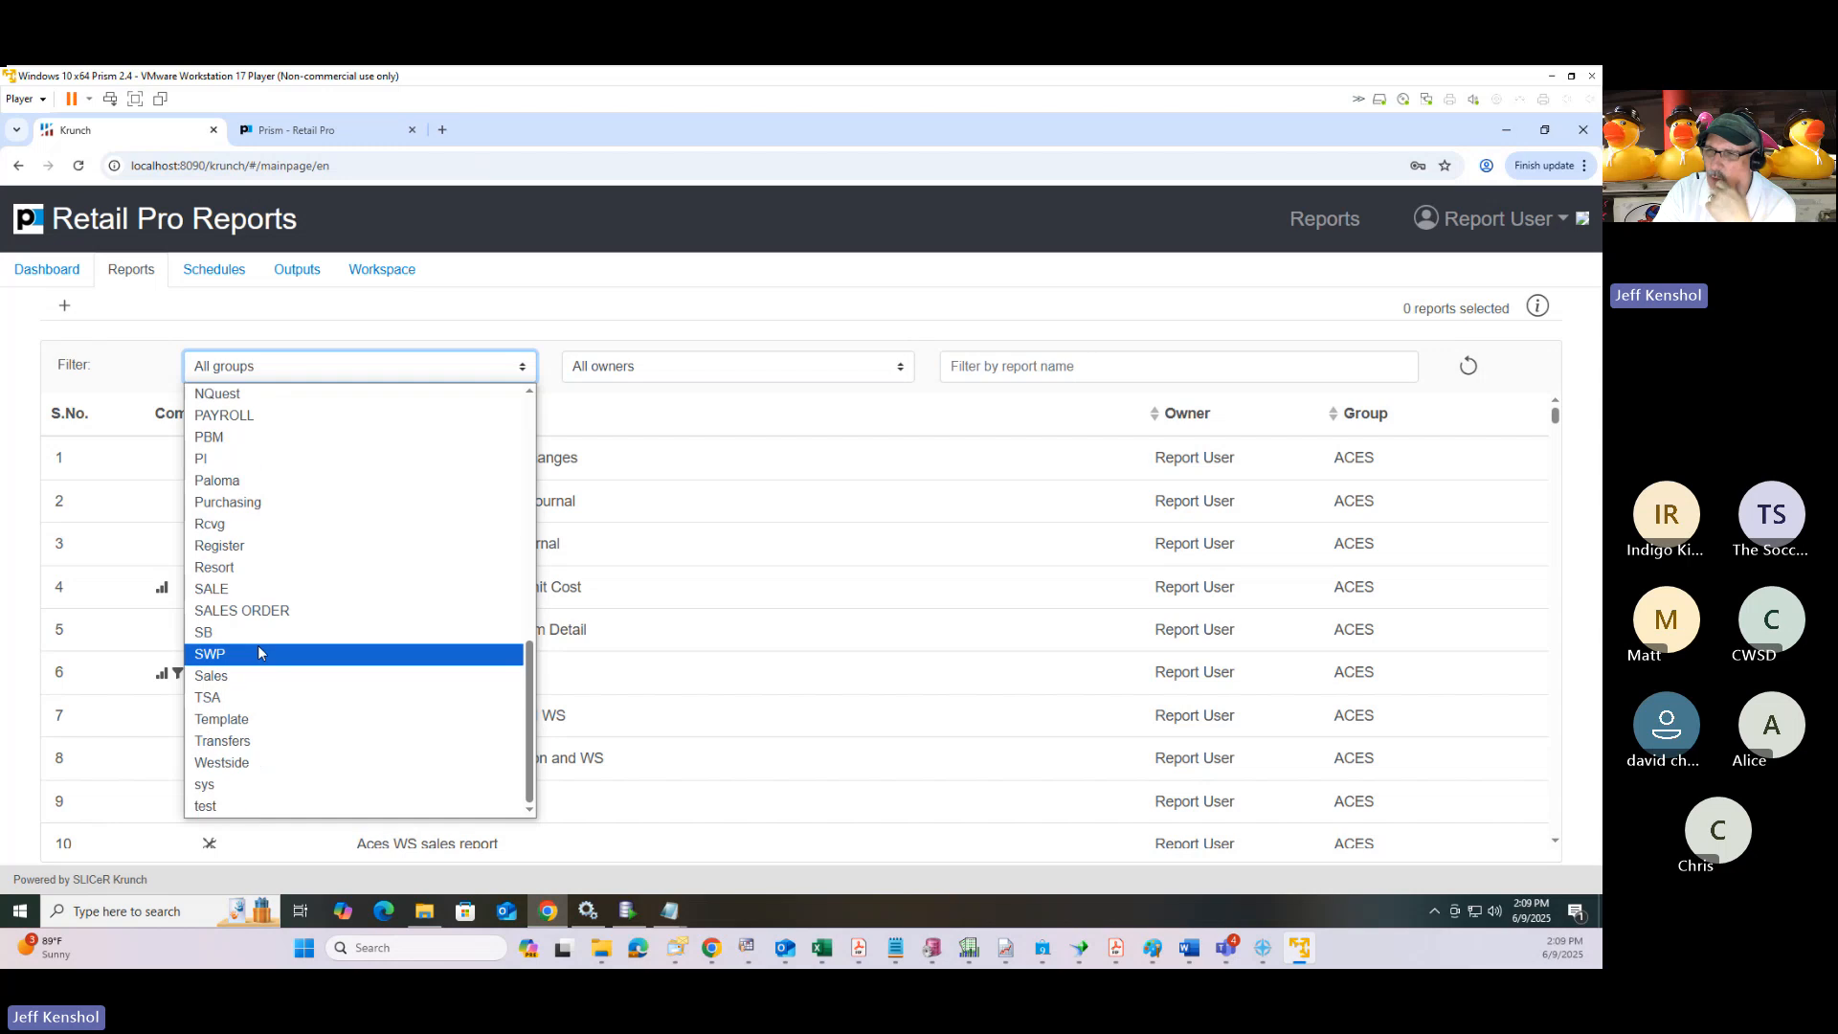
{"action": "key", "text": "Escape"}
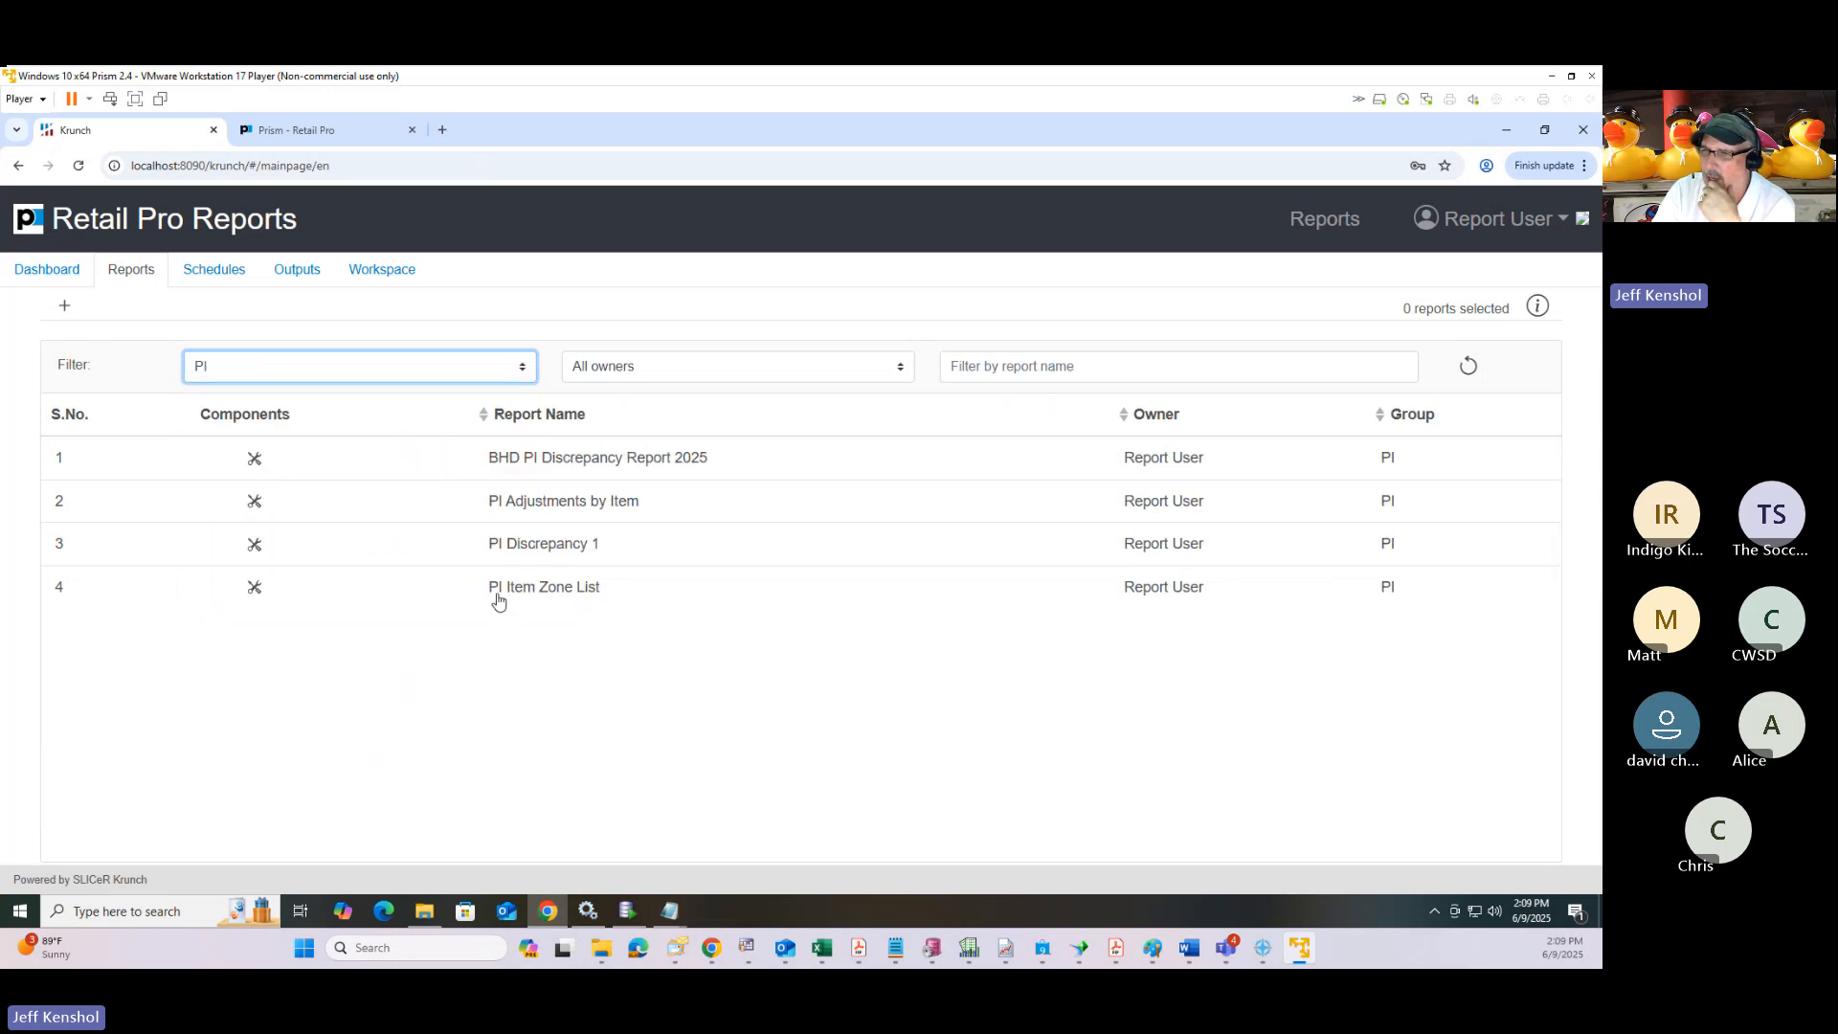
{"action": "left_click", "coordinate": [513, 589]}
{"action": "left_click", "coordinate": [164, 313]}
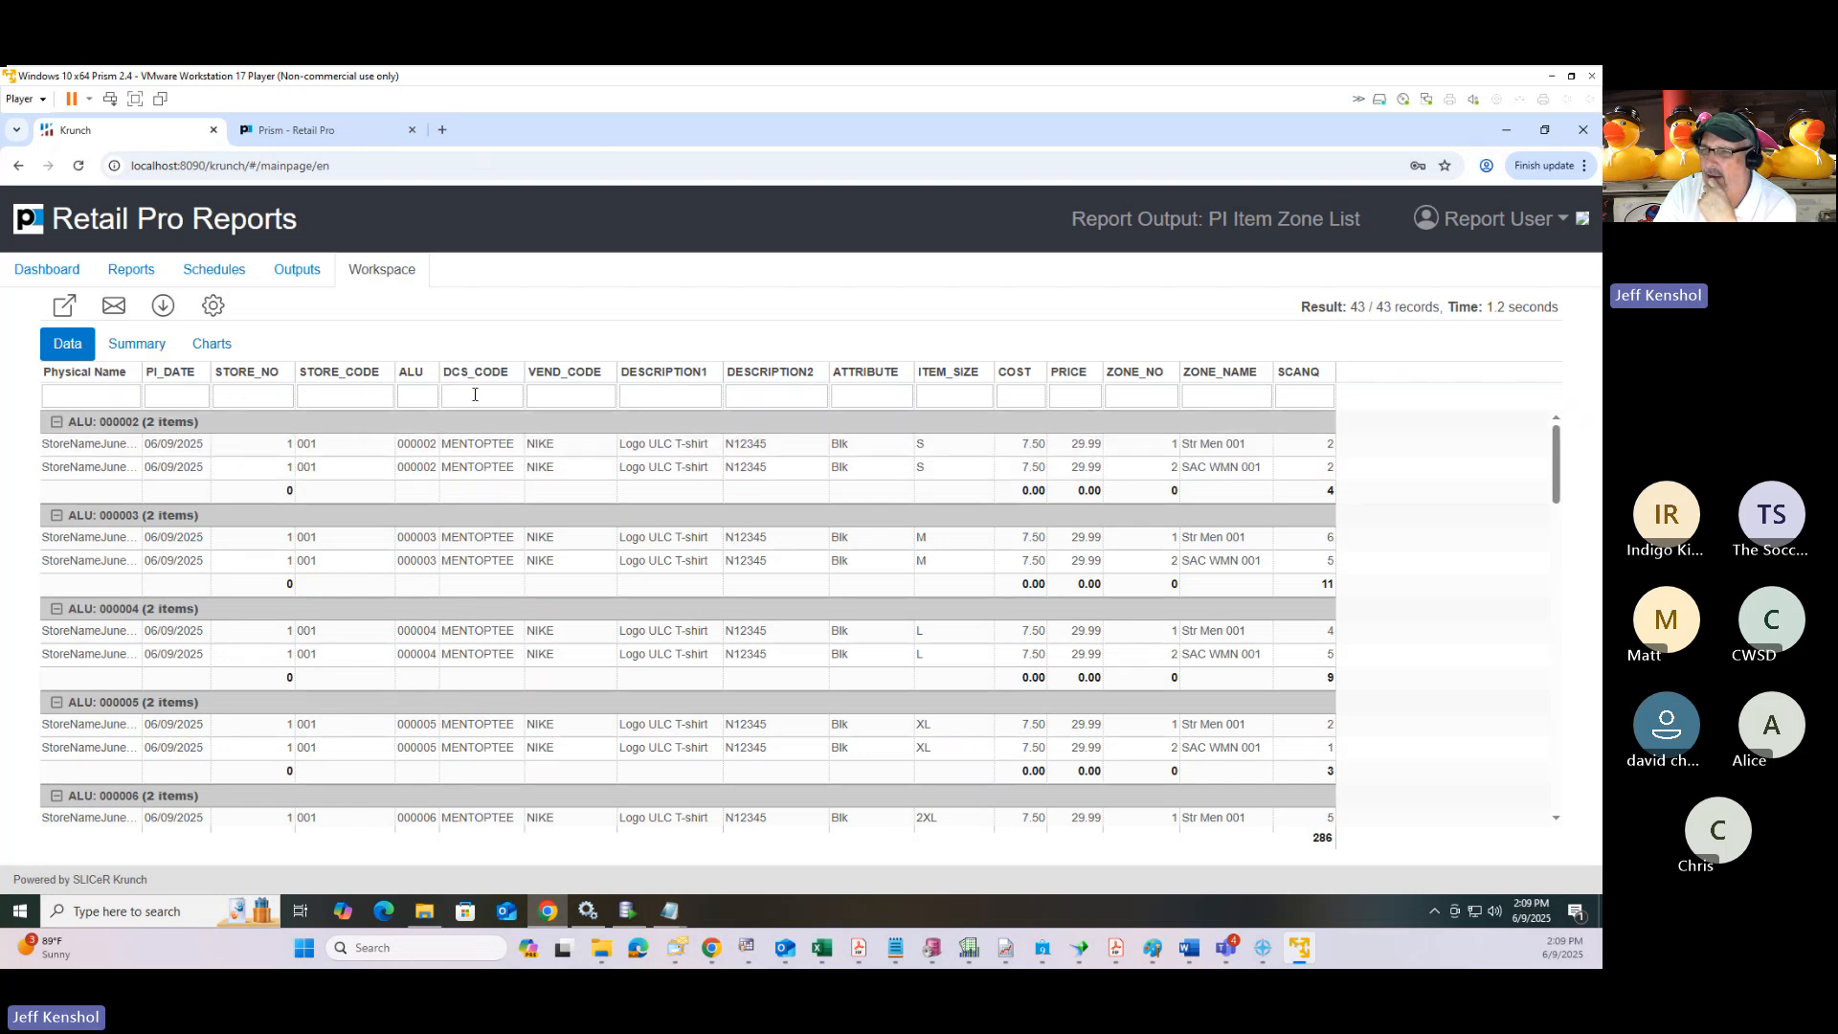
Filter the PI Item Zone List by ALU 112 and then 113, check their zone counts and return to the reports list.
{"action": "left_click", "coordinate": [411, 397]}
{"action": "type", "text": "112"}
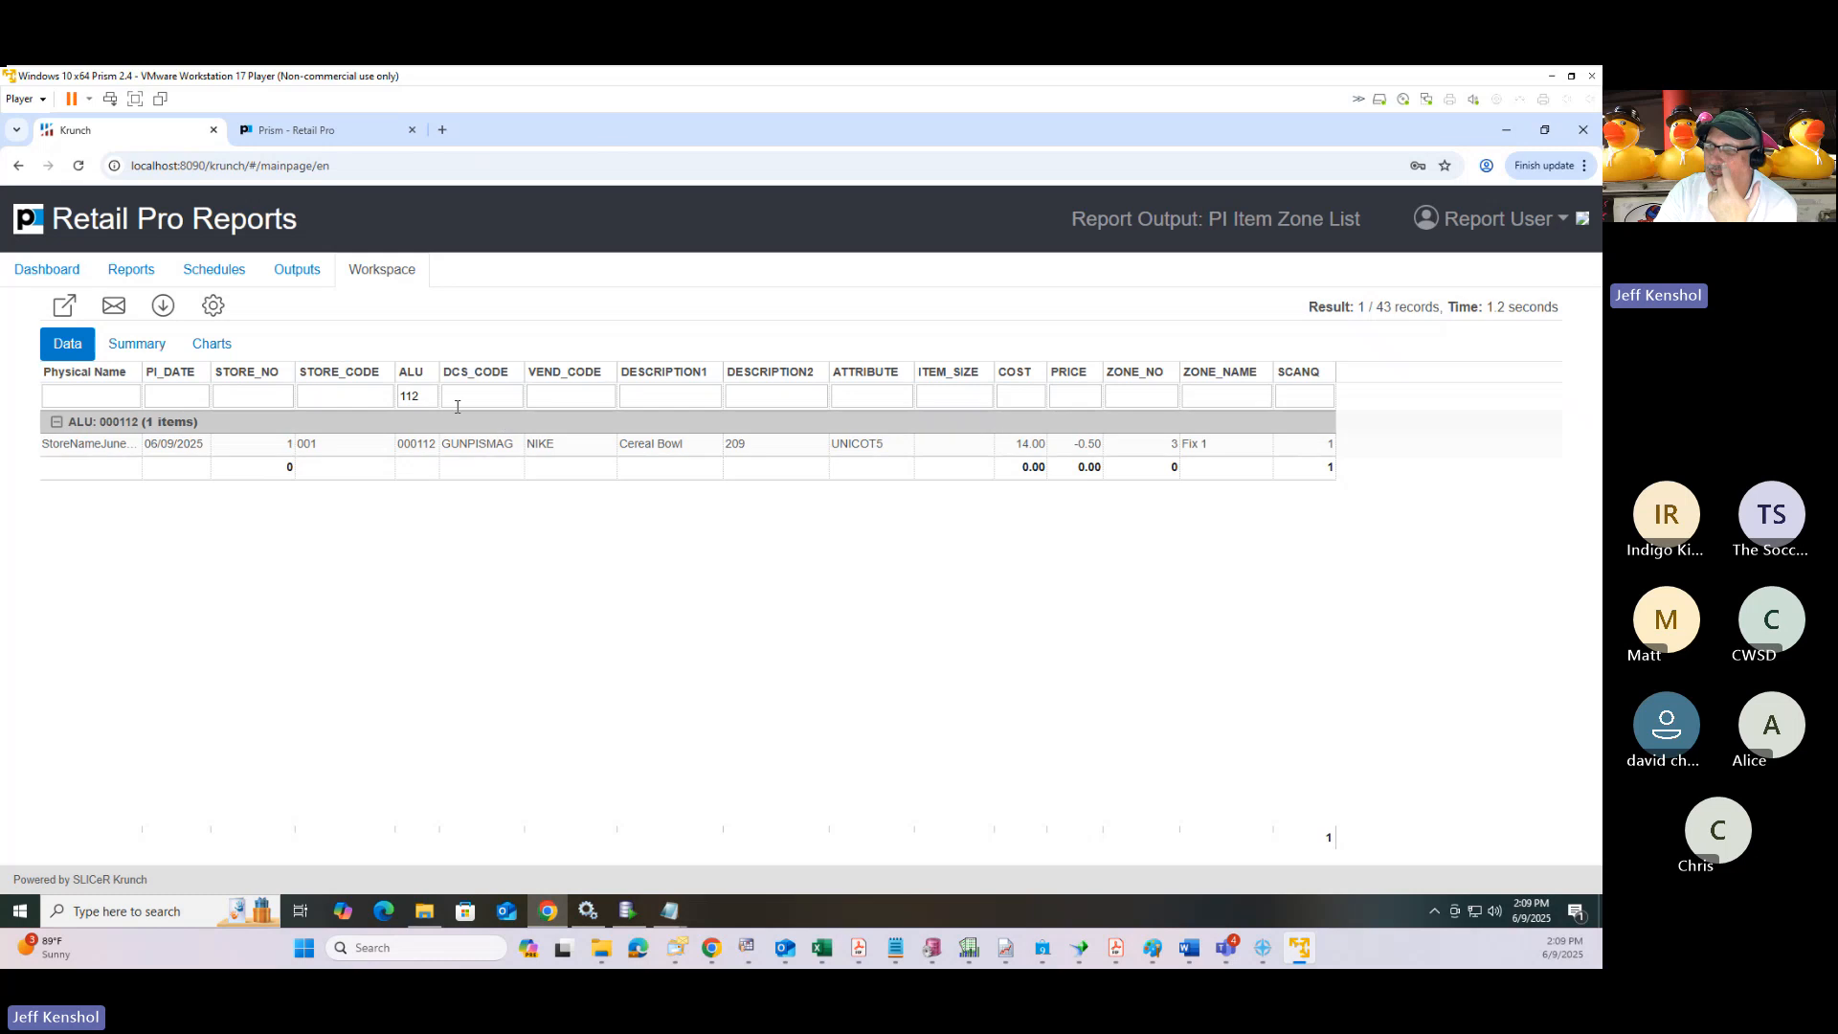
{"action": "key", "text": "BackSpace"}
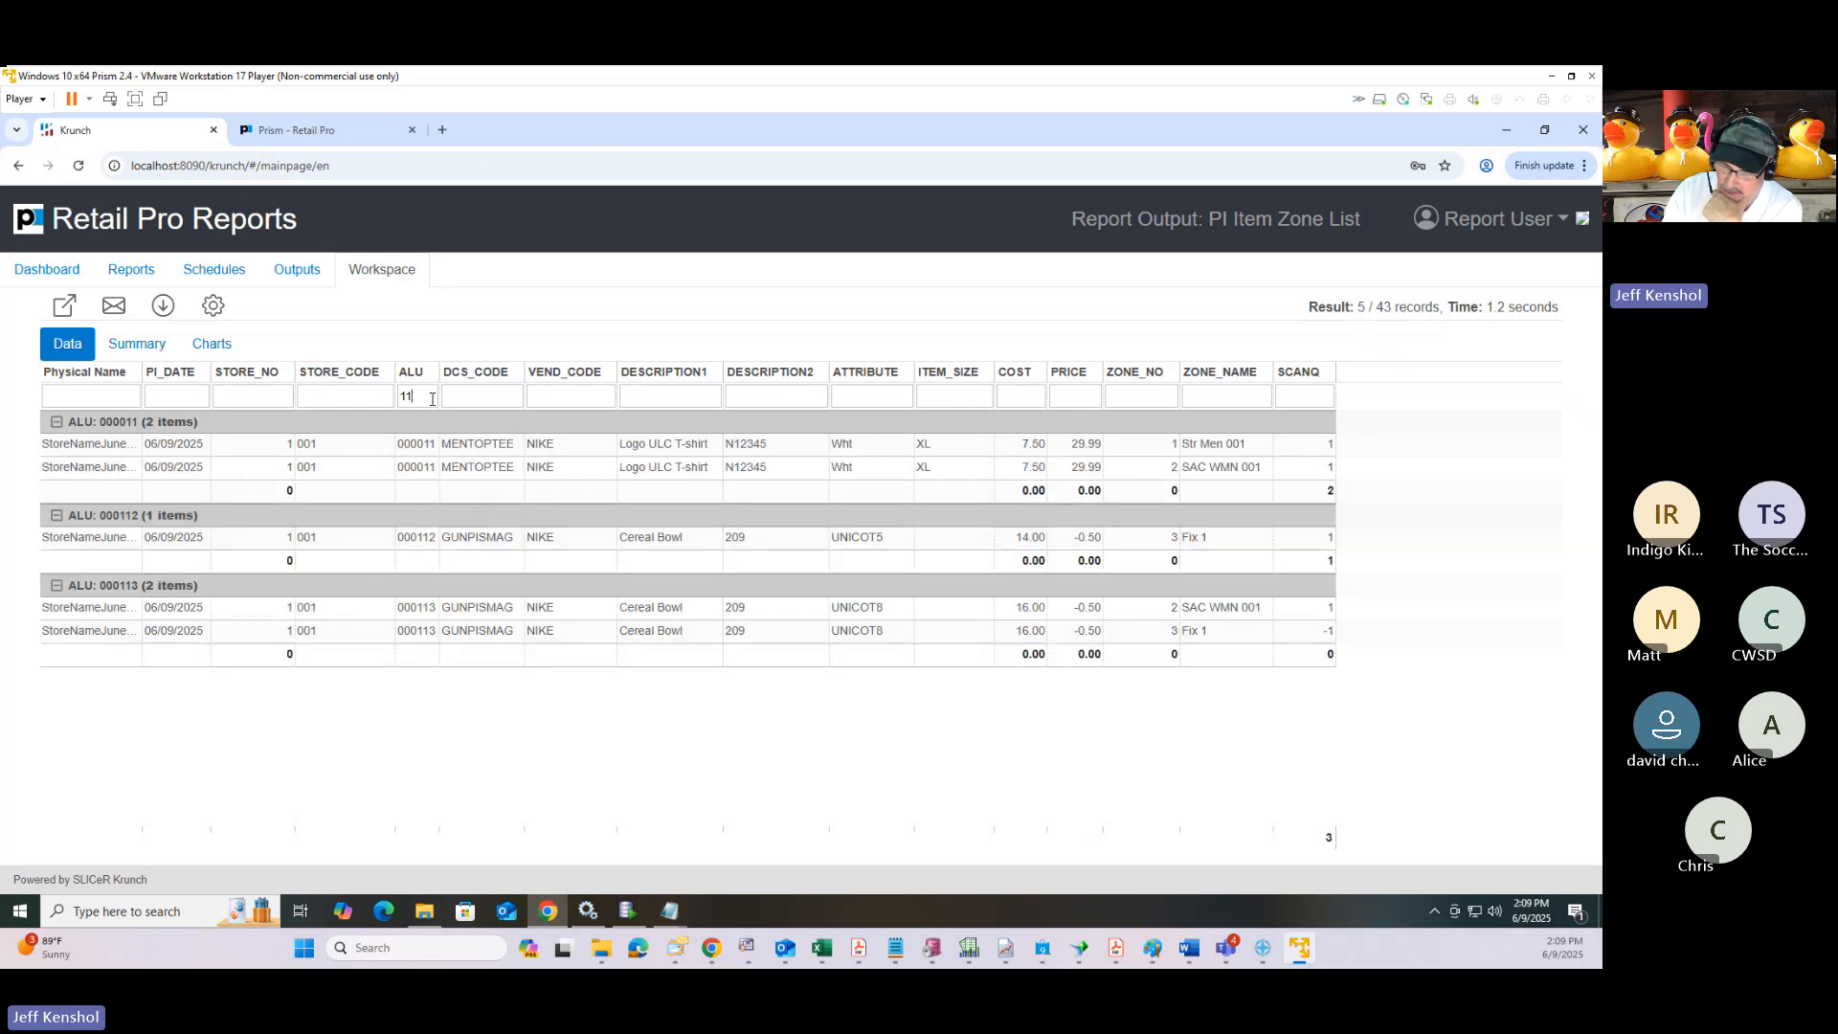
{"action": "type", "text": "3"}
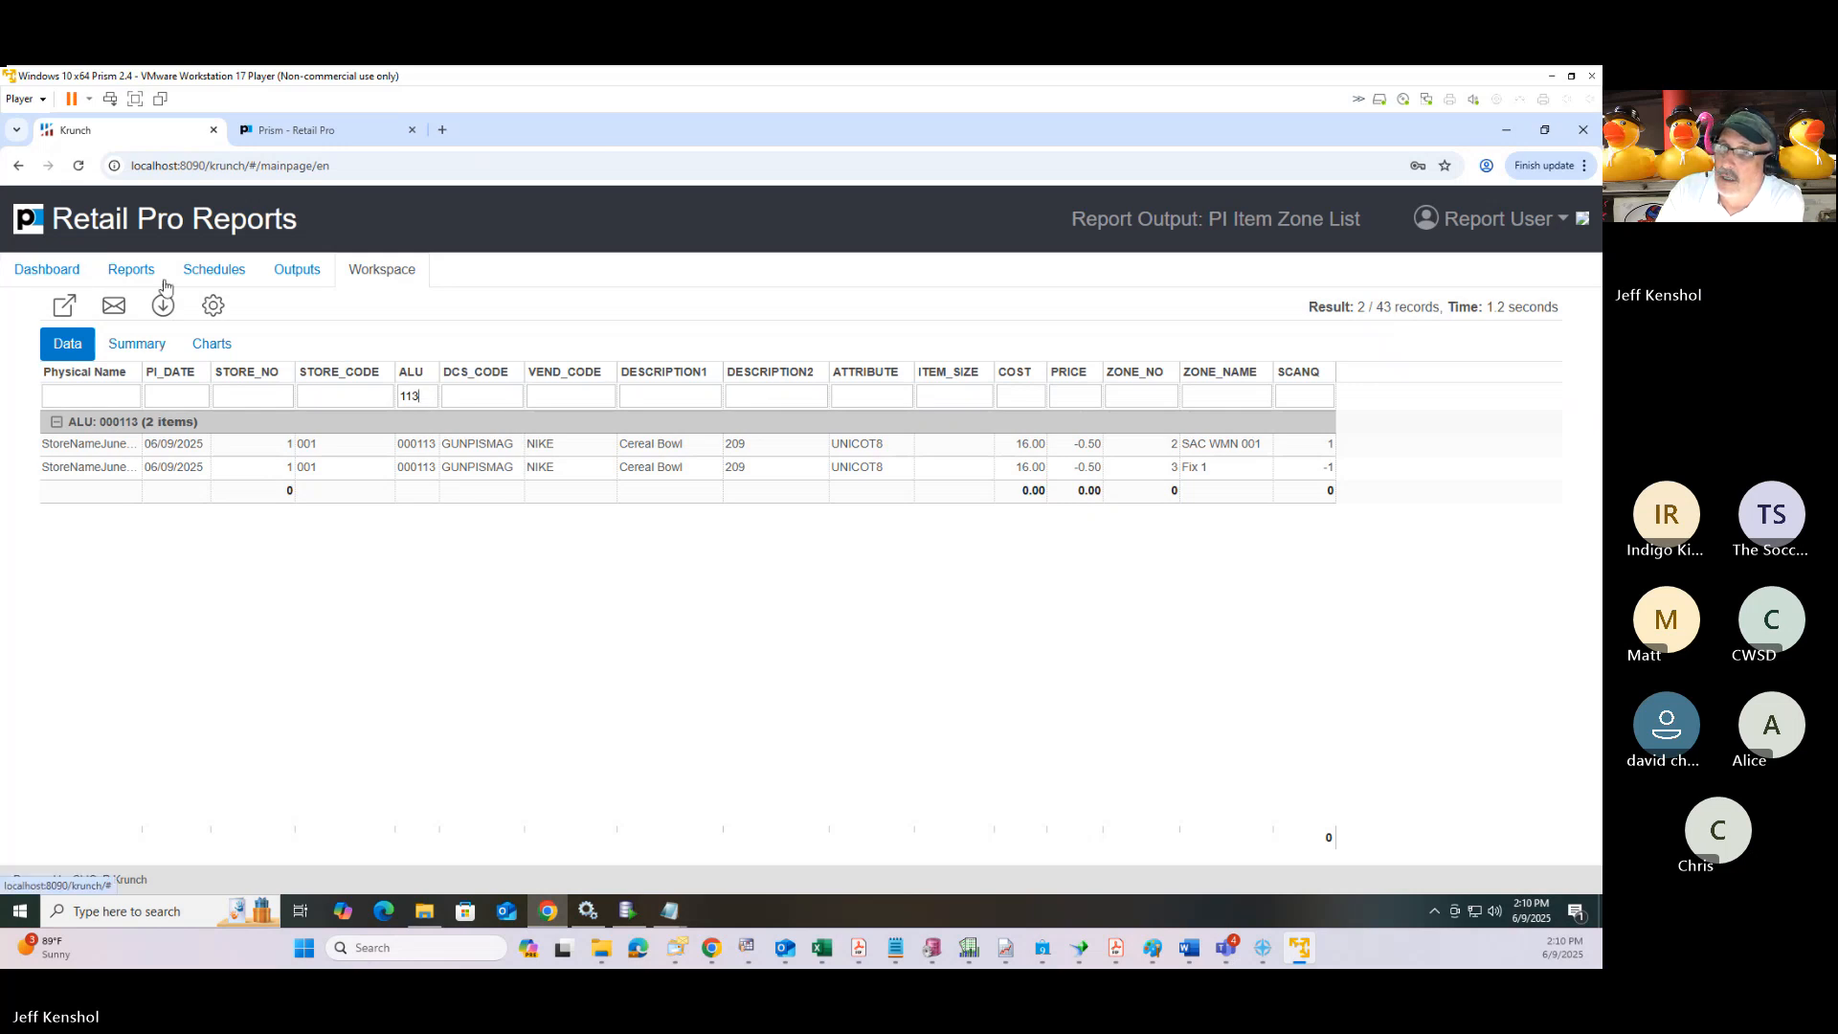
{"action": "left_click", "coordinate": [133, 278]}
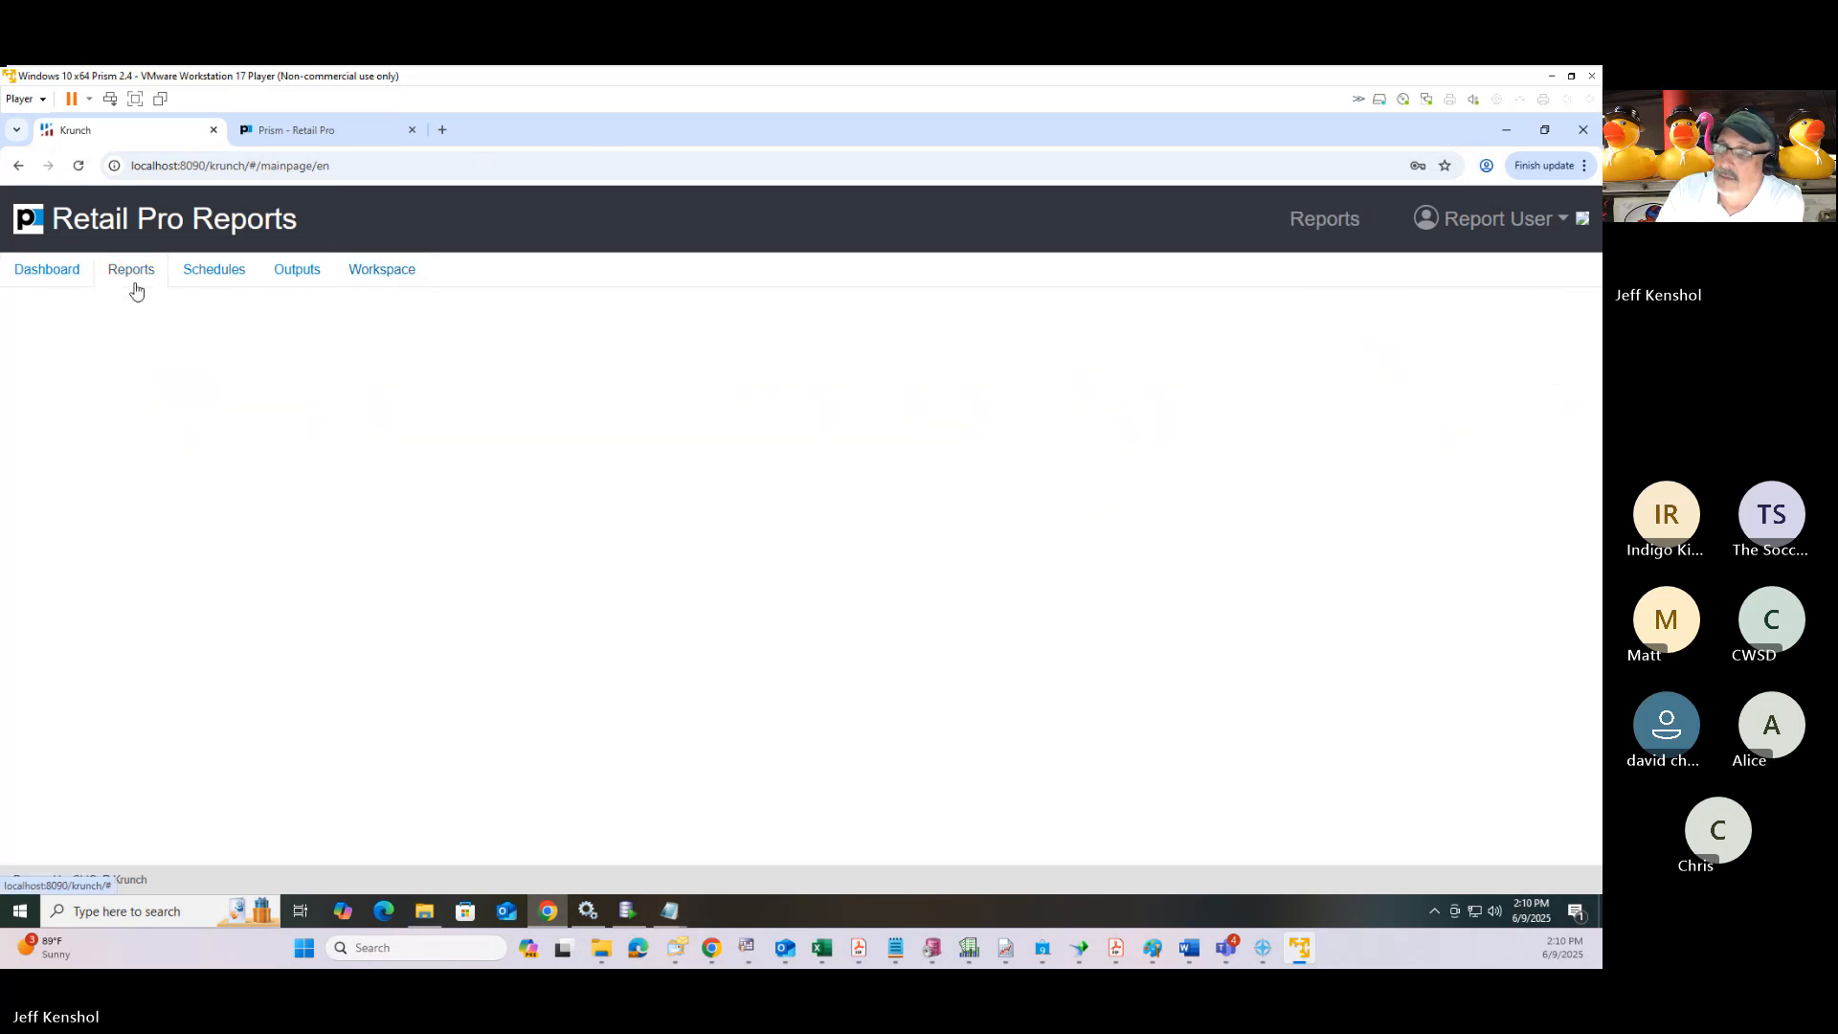
Switch to Prism and review the Discrepancies and Update sections of the PI StepsPrism.txt notes.
{"action": "left_click", "coordinate": [333, 138]}
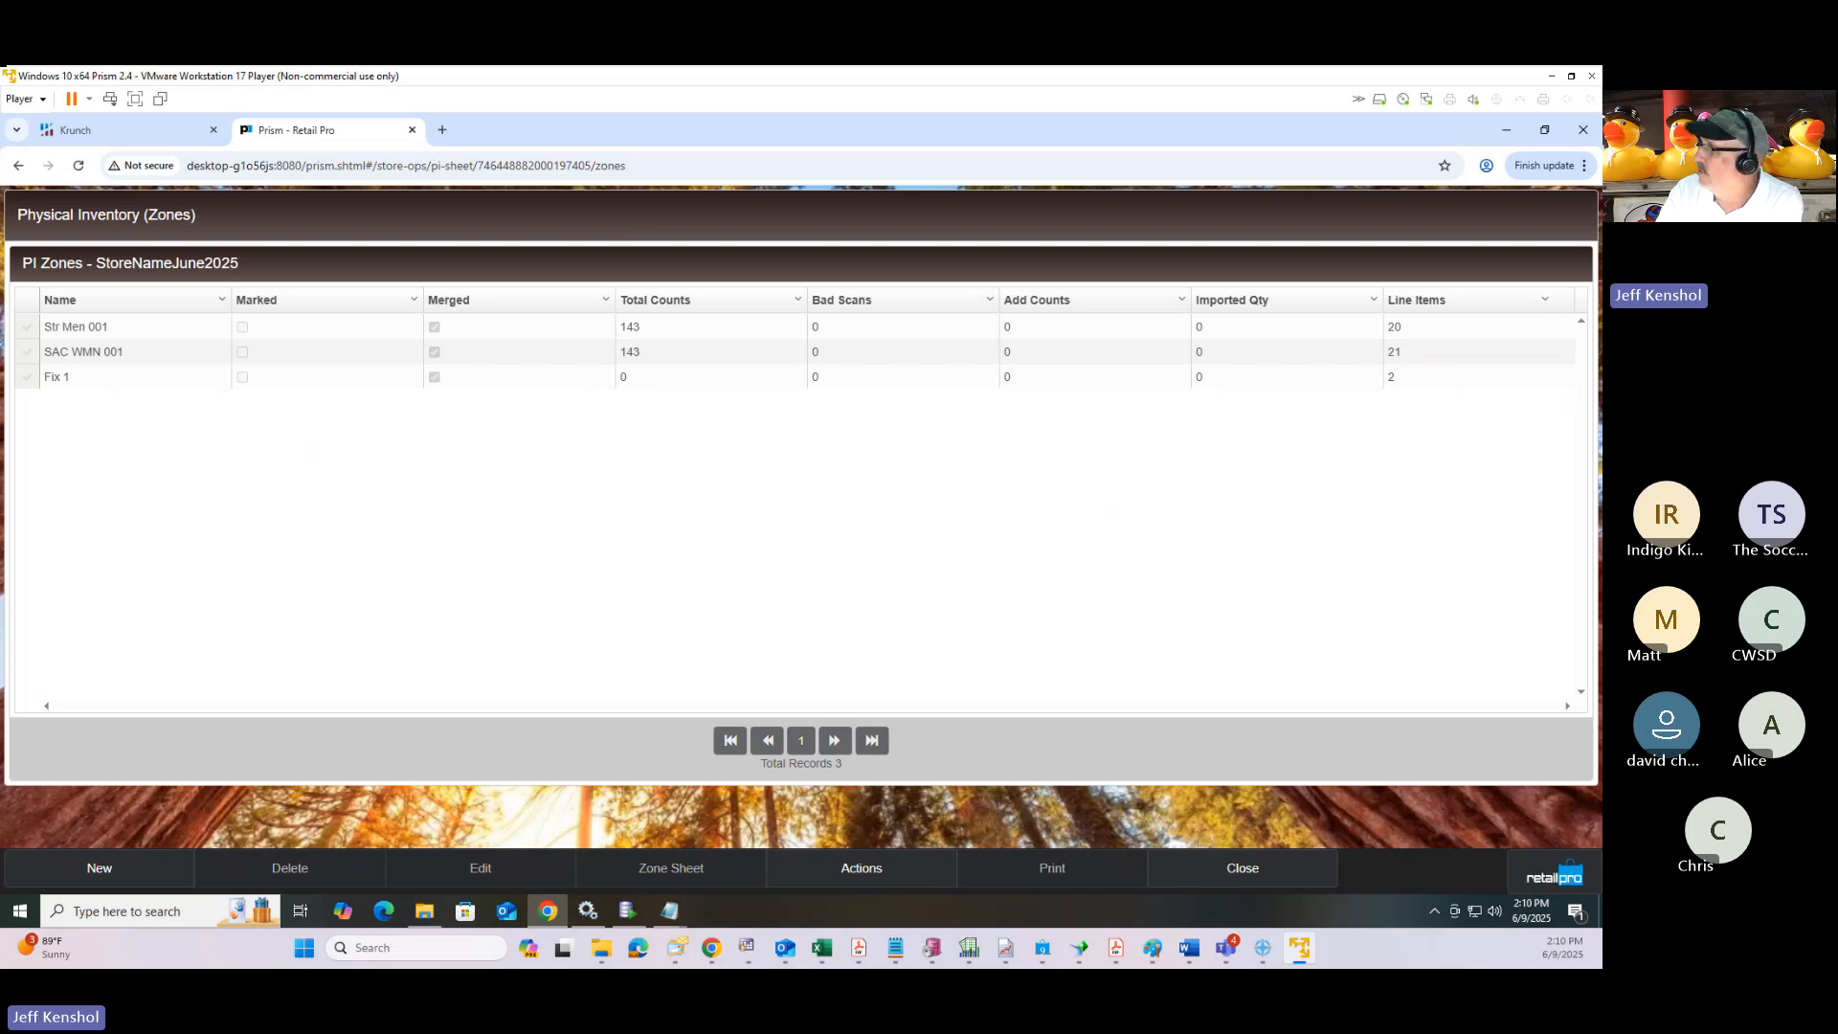
{"action": "left_click_drag", "start_coordinate": [1600, 172], "coordinate": [779, 134]}
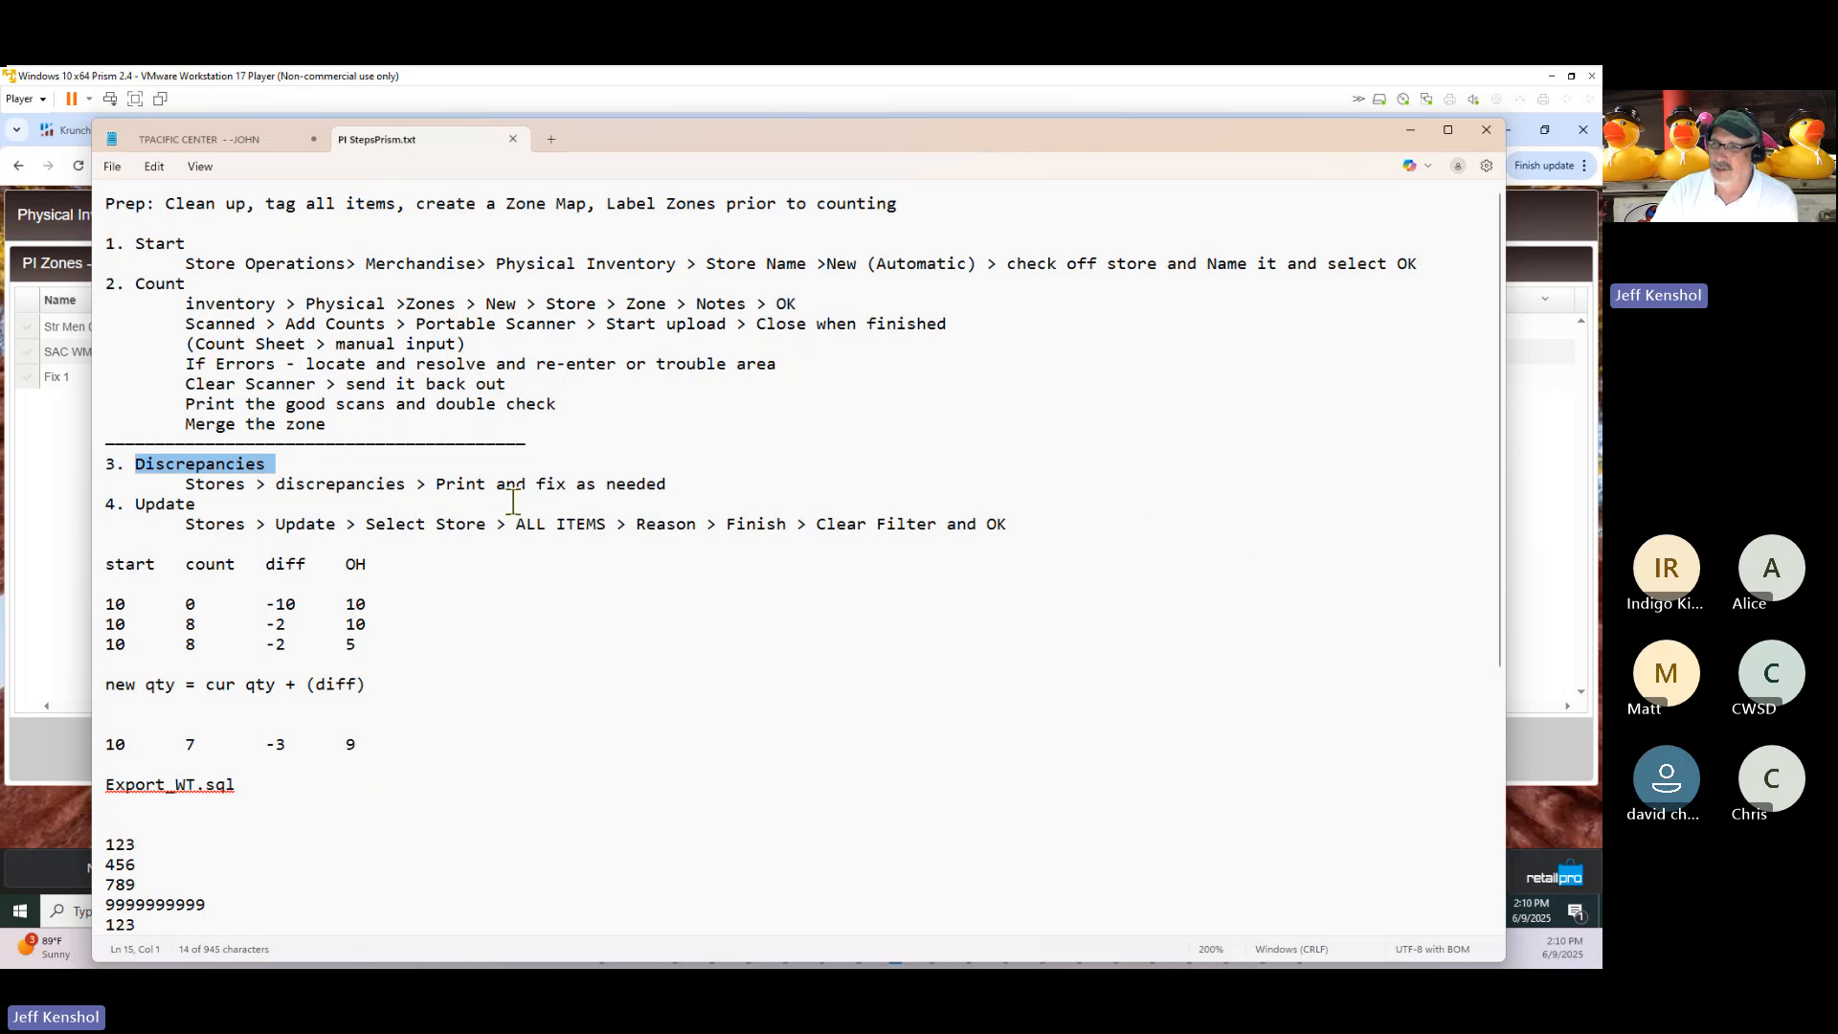
{"action": "left_click", "coordinate": [255, 469]}
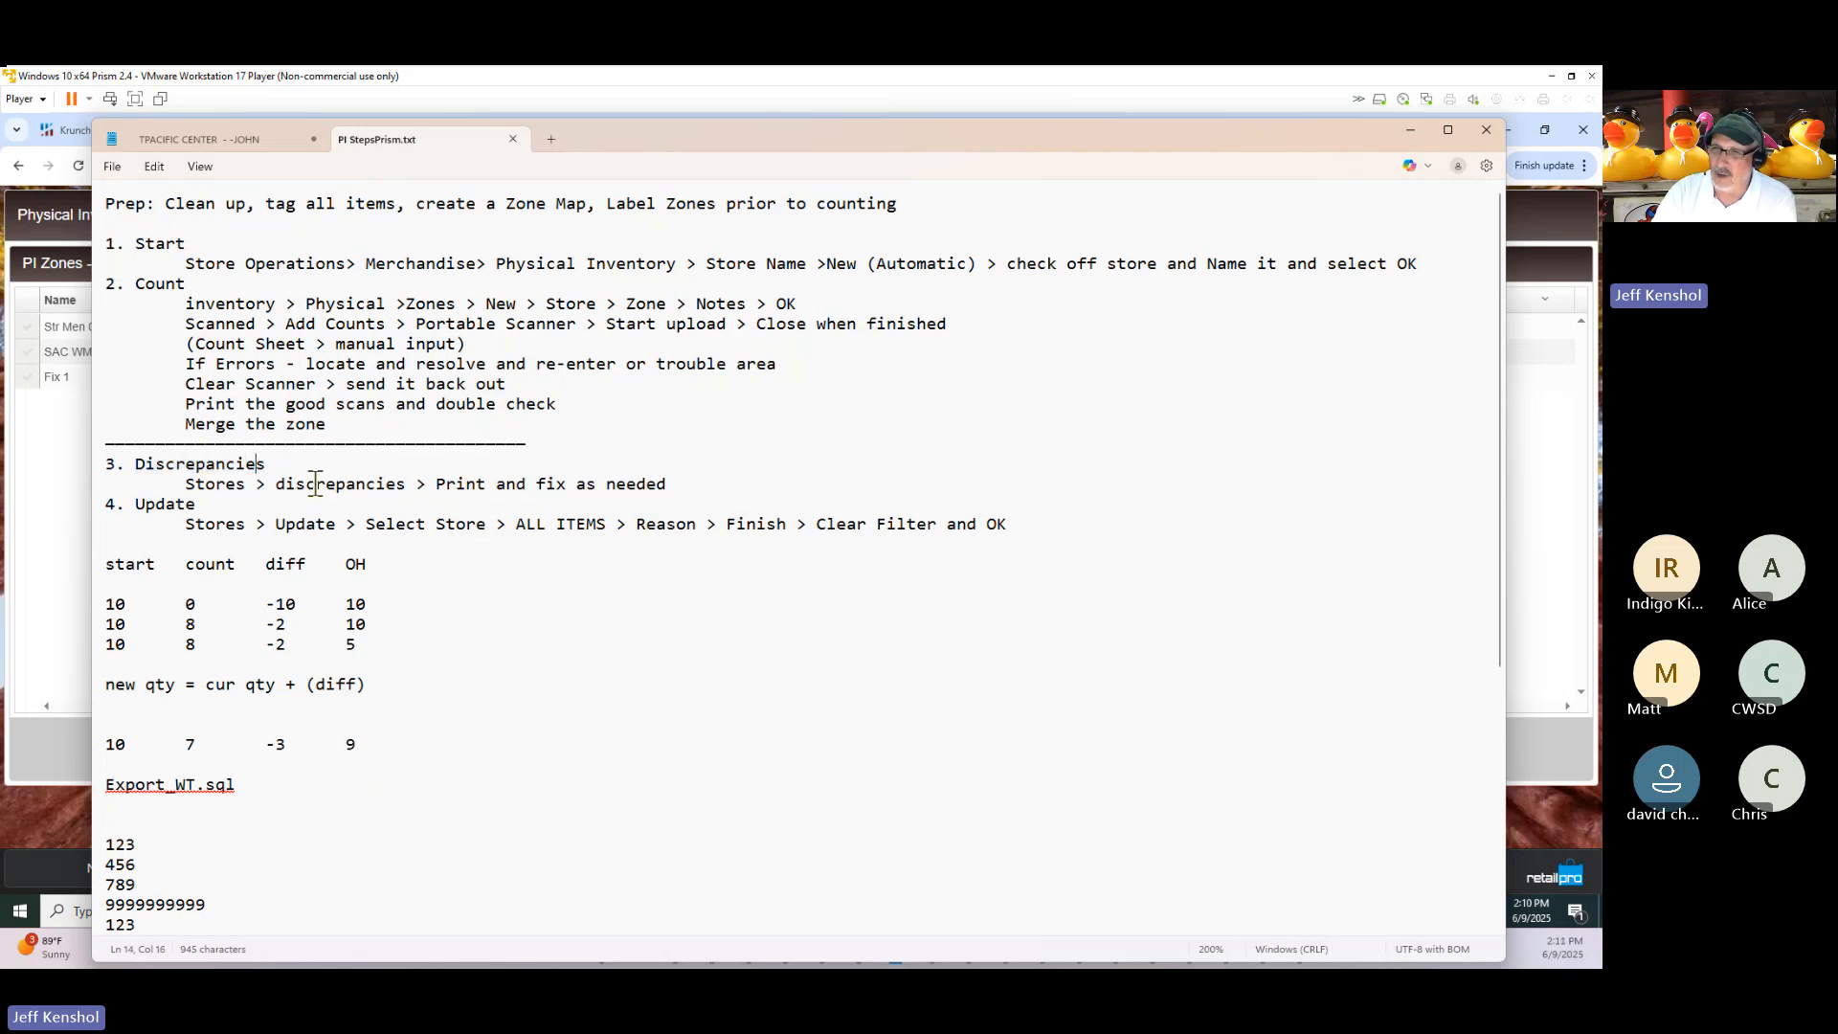
{"action": "left_click_drag", "start_coordinate": [685, 483], "coordinate": [108, 465]}
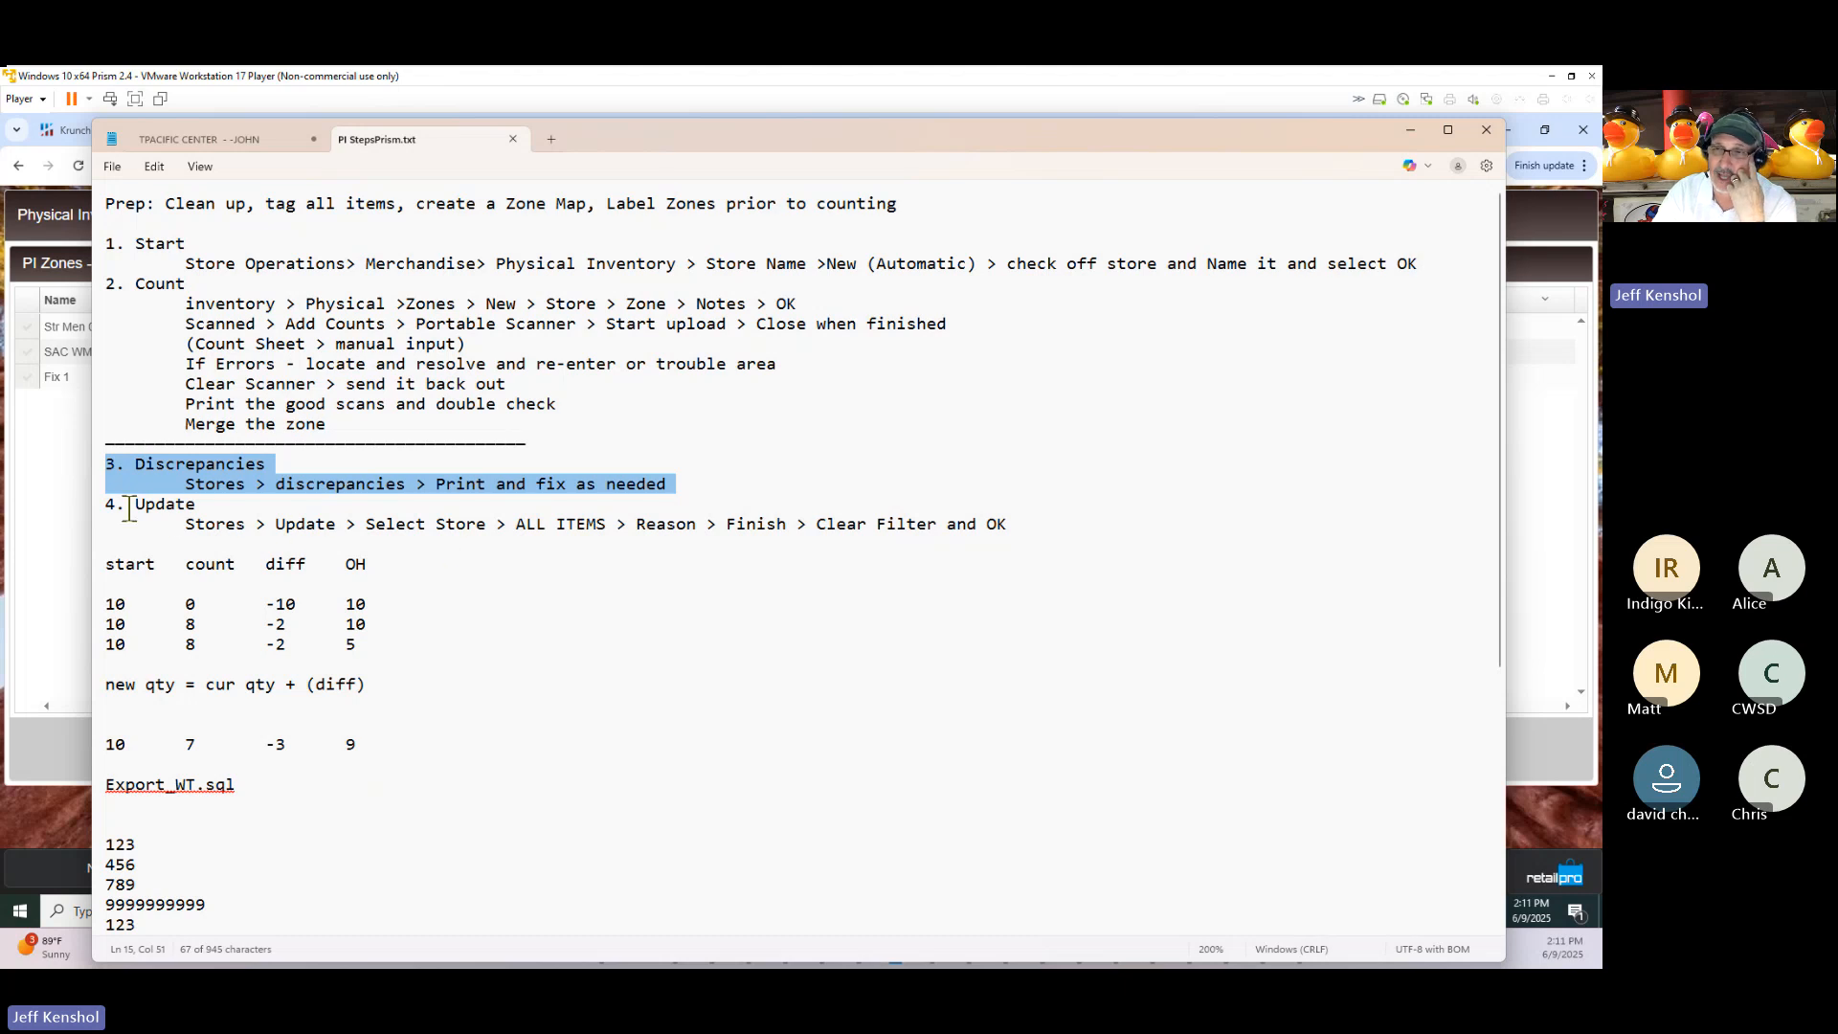
{"action": "left_click_drag", "start_coordinate": [135, 505], "coordinate": [860, 544]}
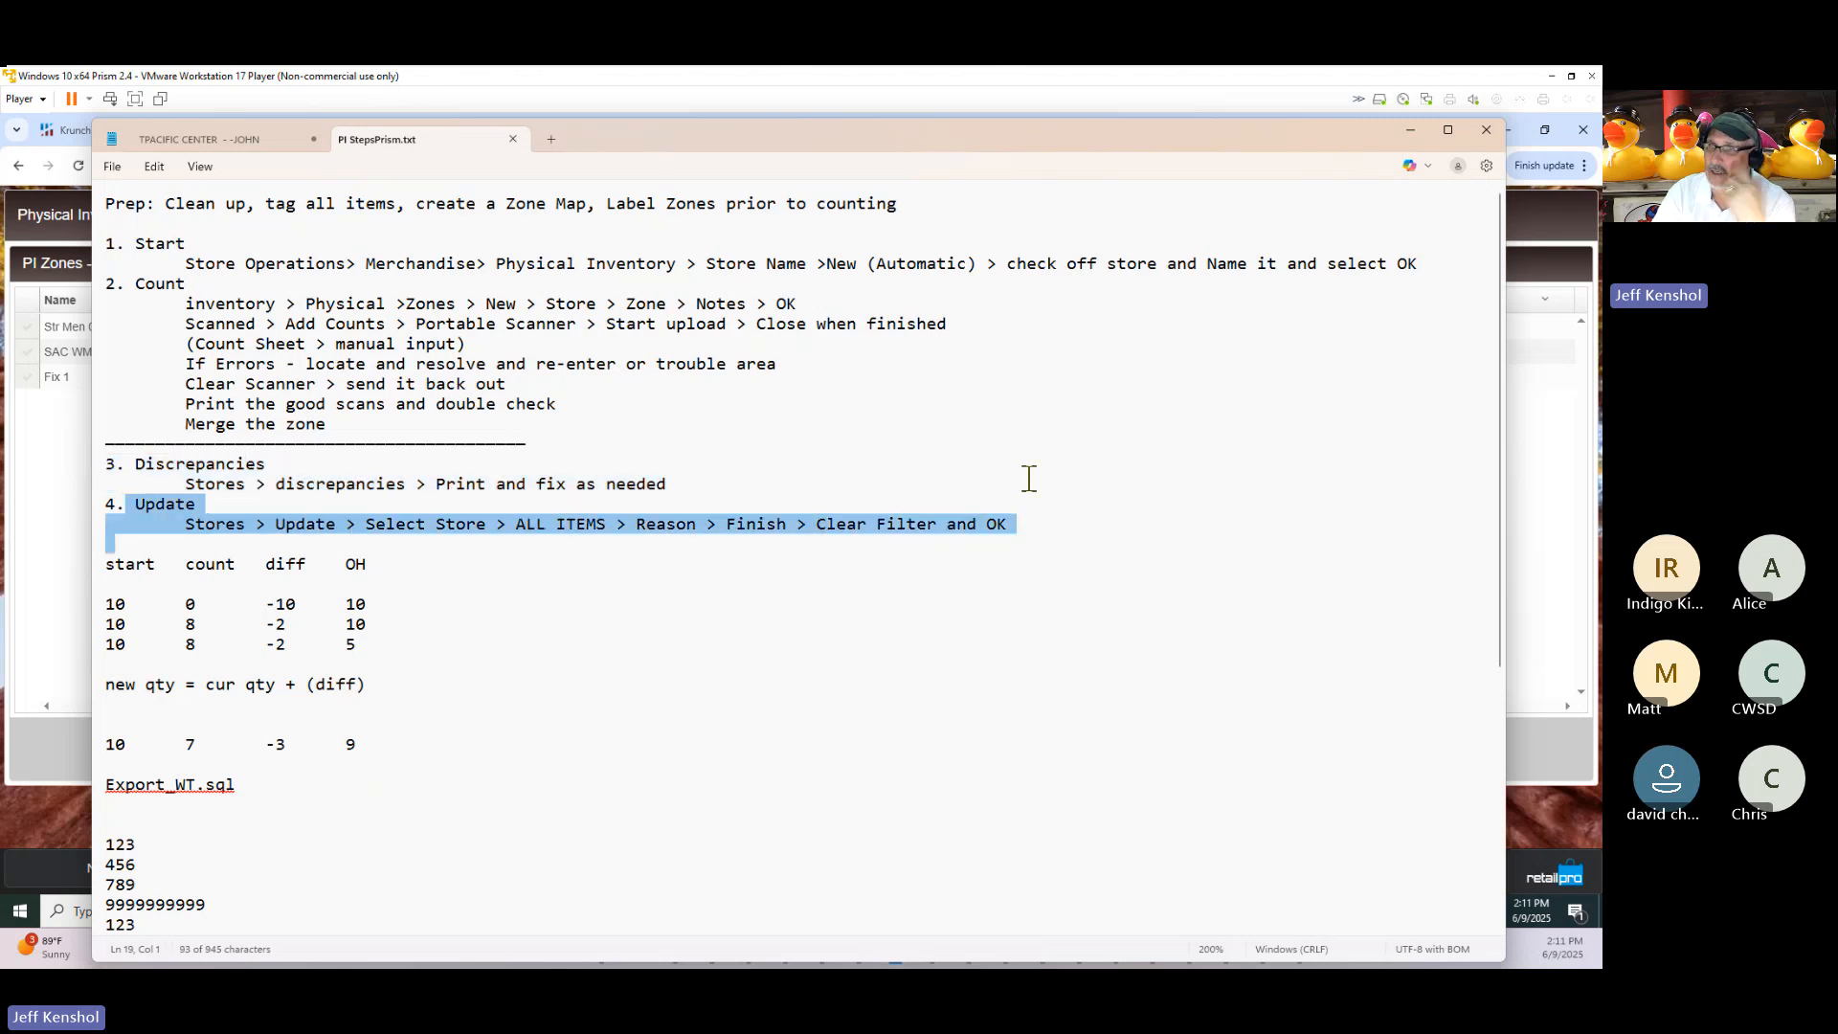
{"action": "left_click", "coordinate": [1409, 130]}
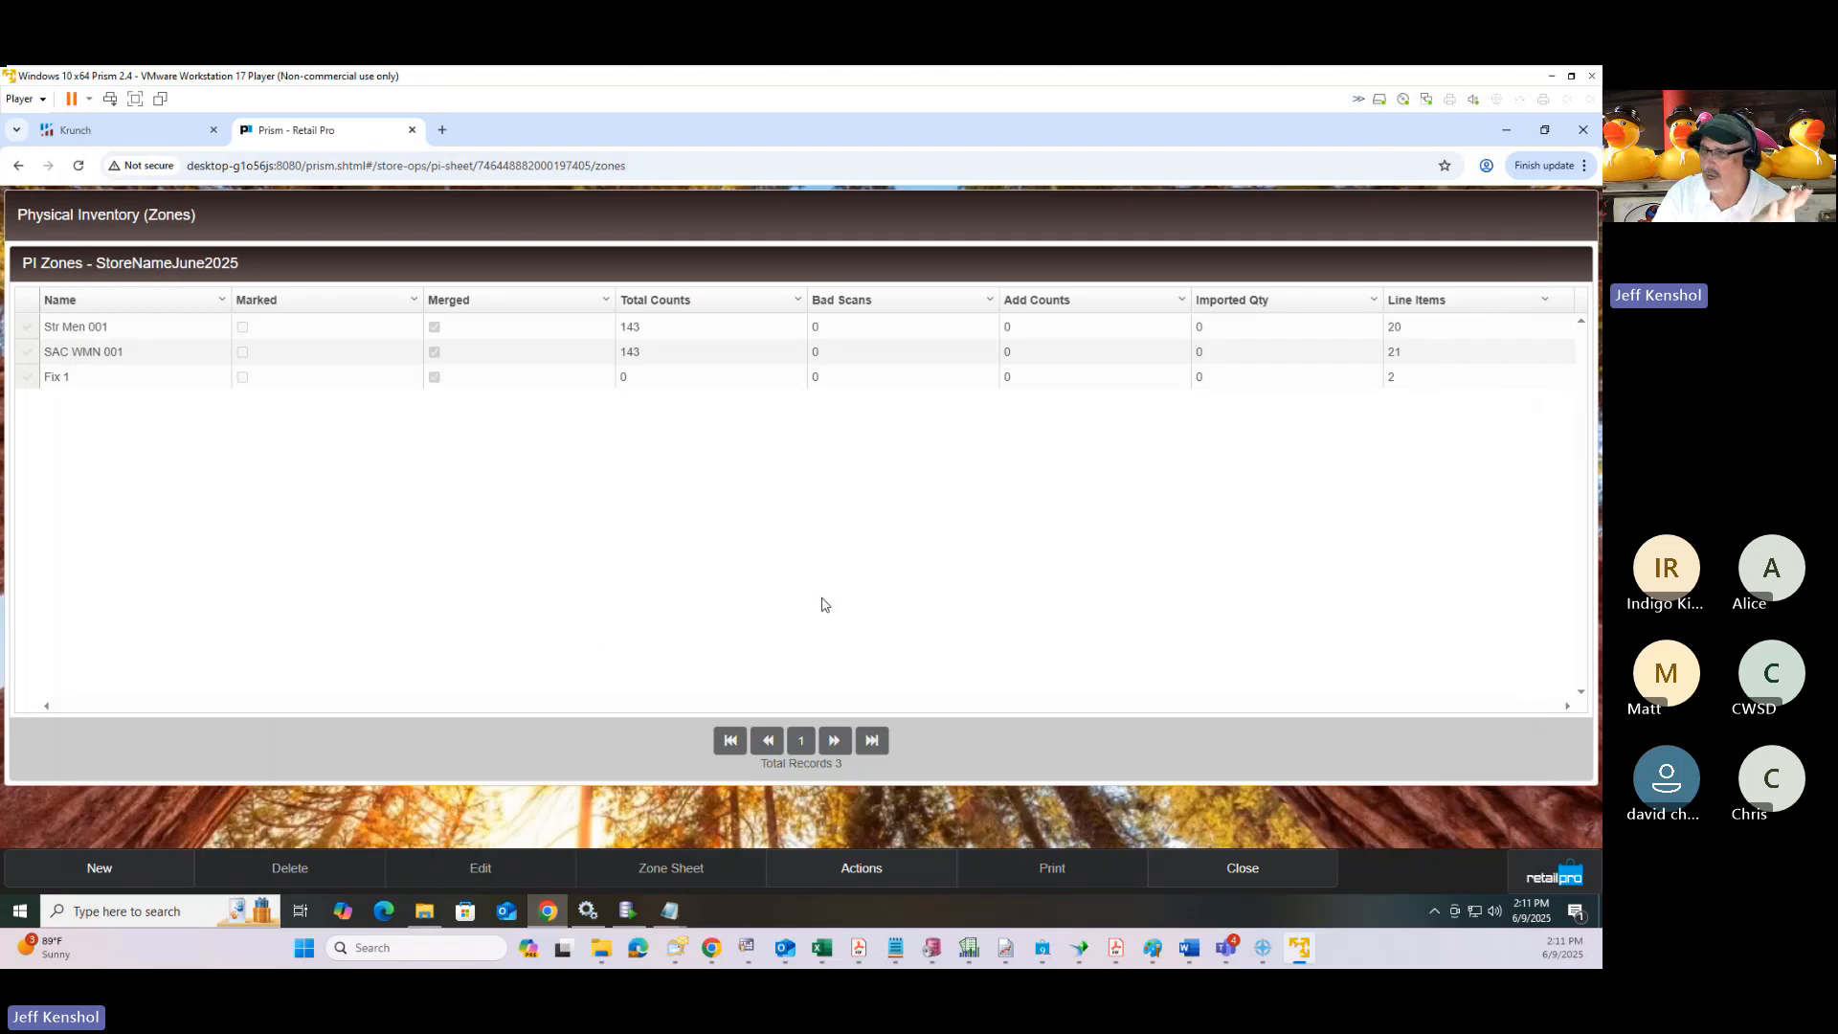
Return to the PI sheets list and start the update of the StoreNameJune2025 sheet with Physical as the adjustment reason.
{"action": "left_click", "coordinate": [1221, 873]}
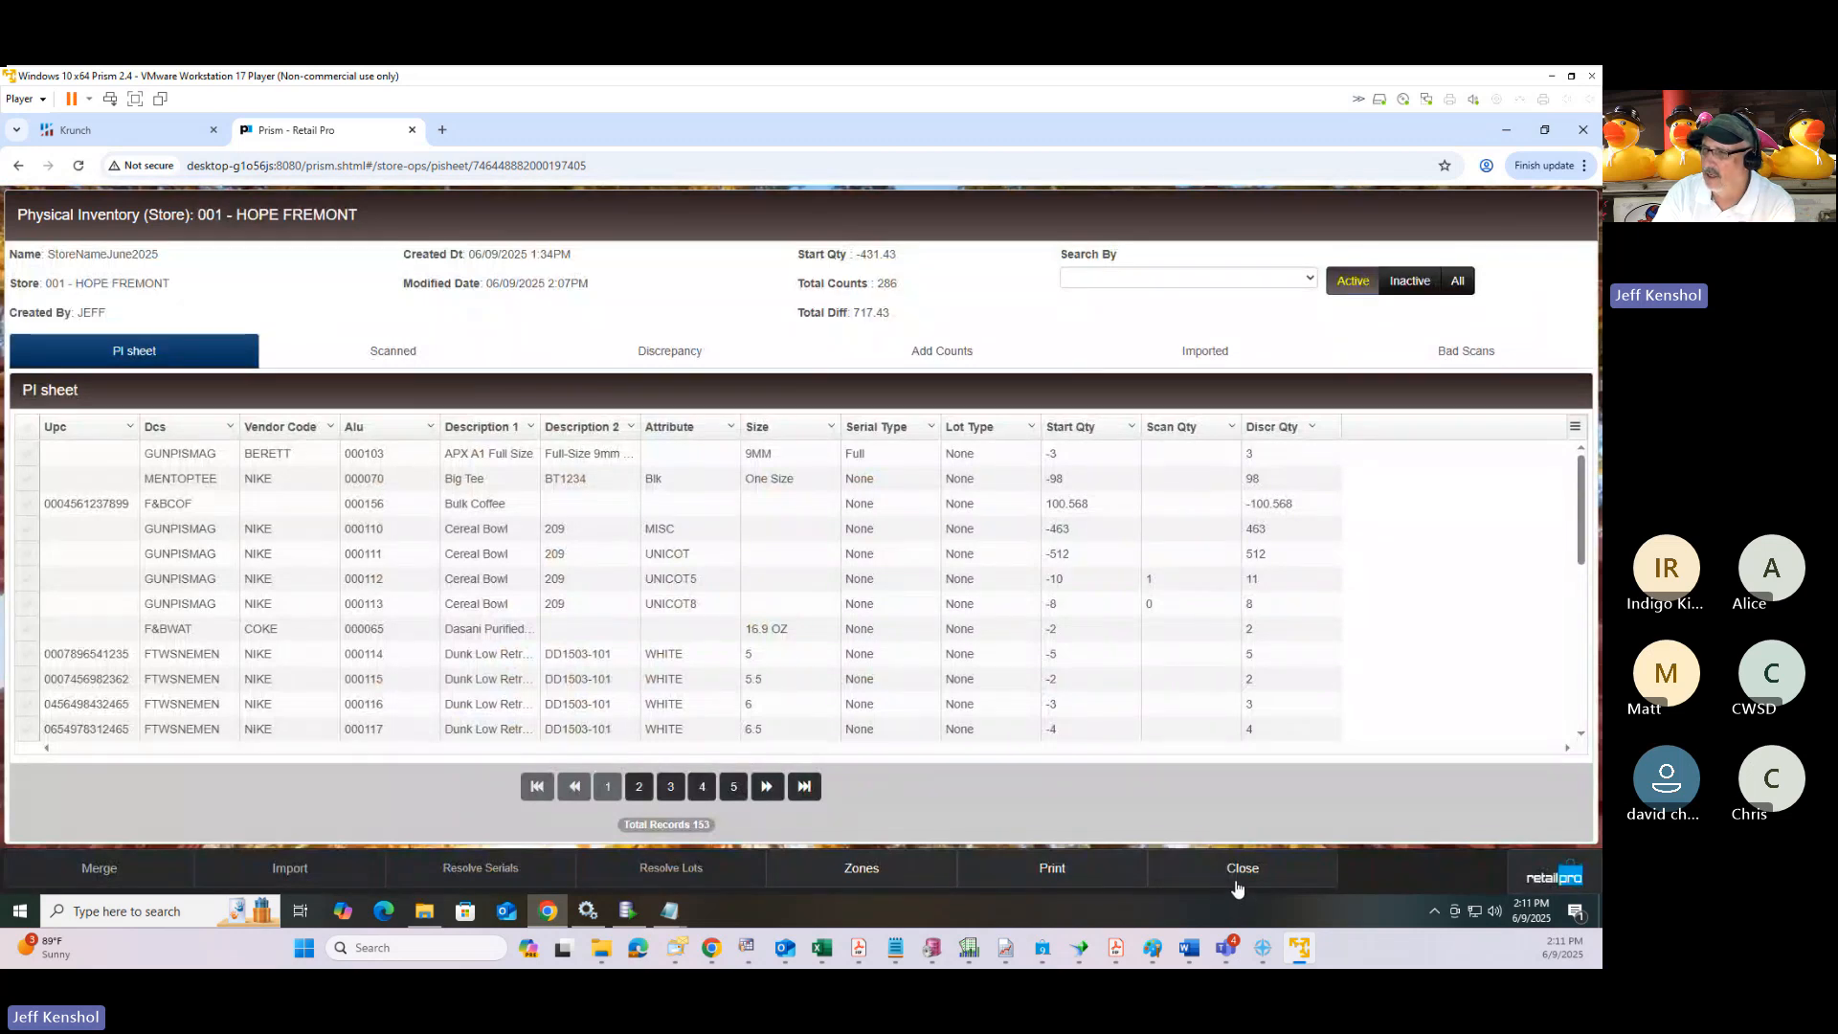
{"action": "left_click", "coordinate": [1235, 869]}
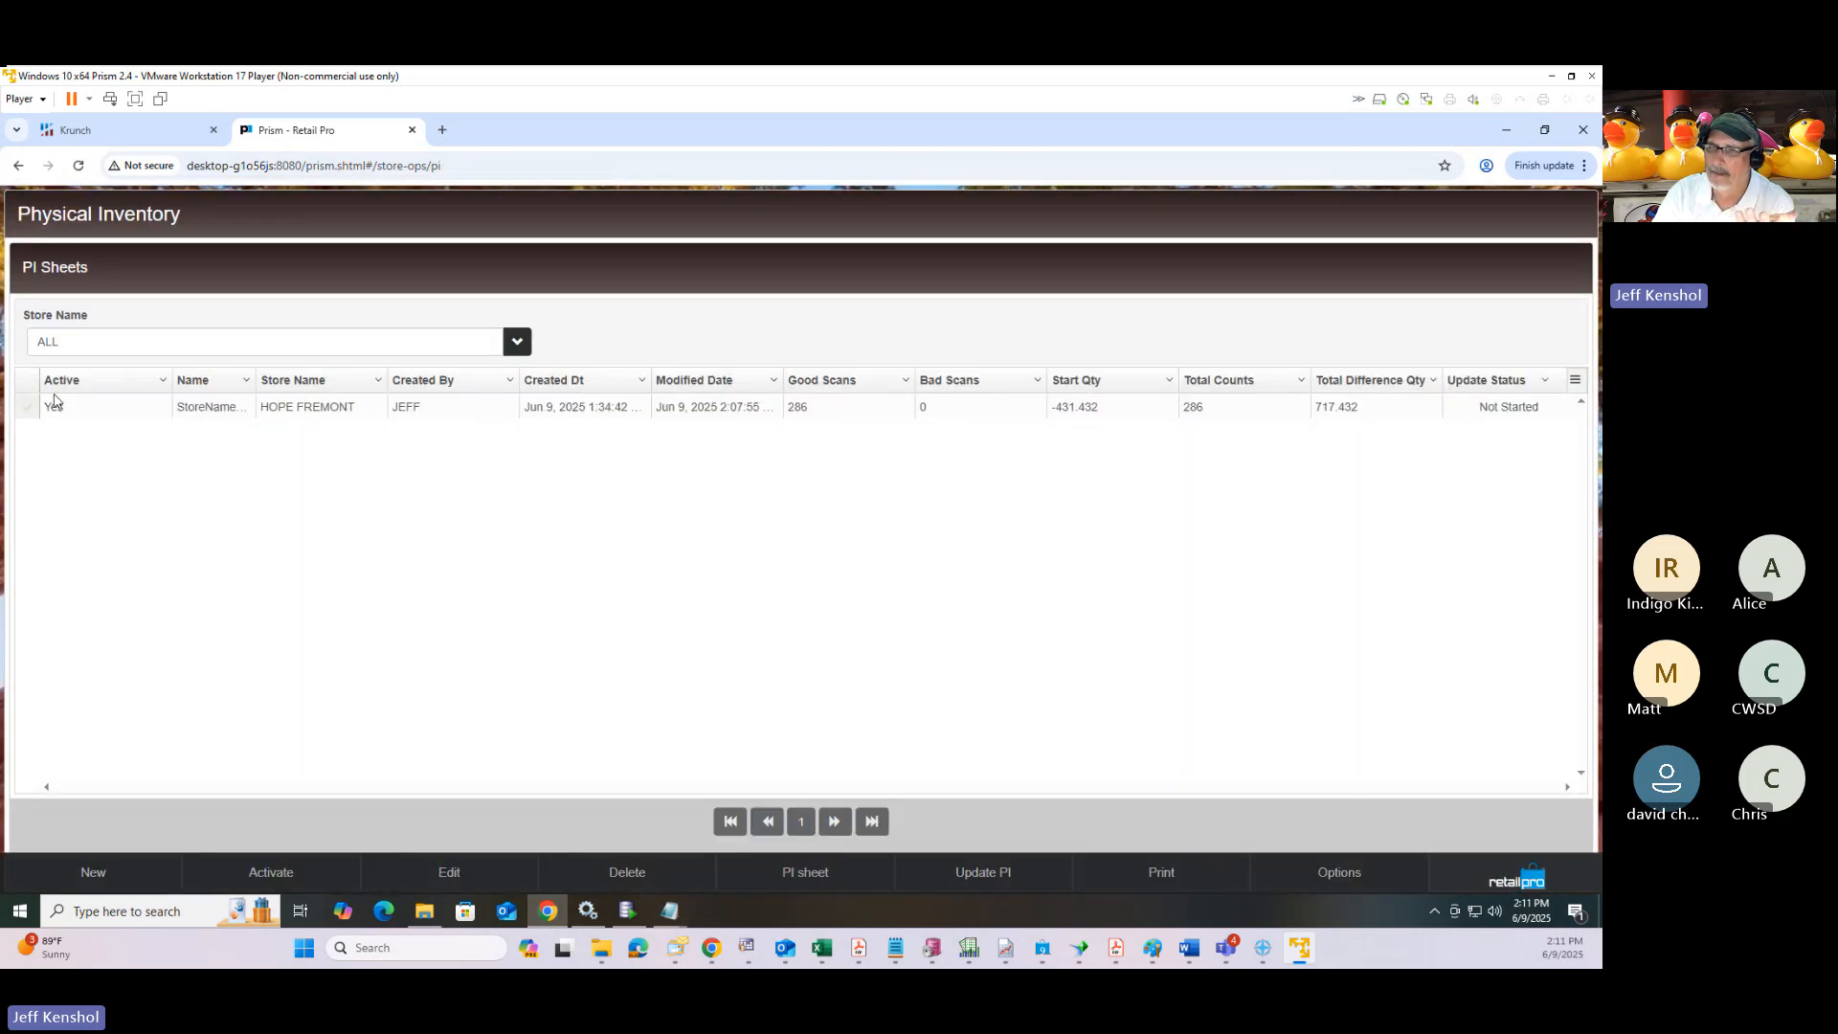
{"action": "left_click", "coordinate": [28, 409]}
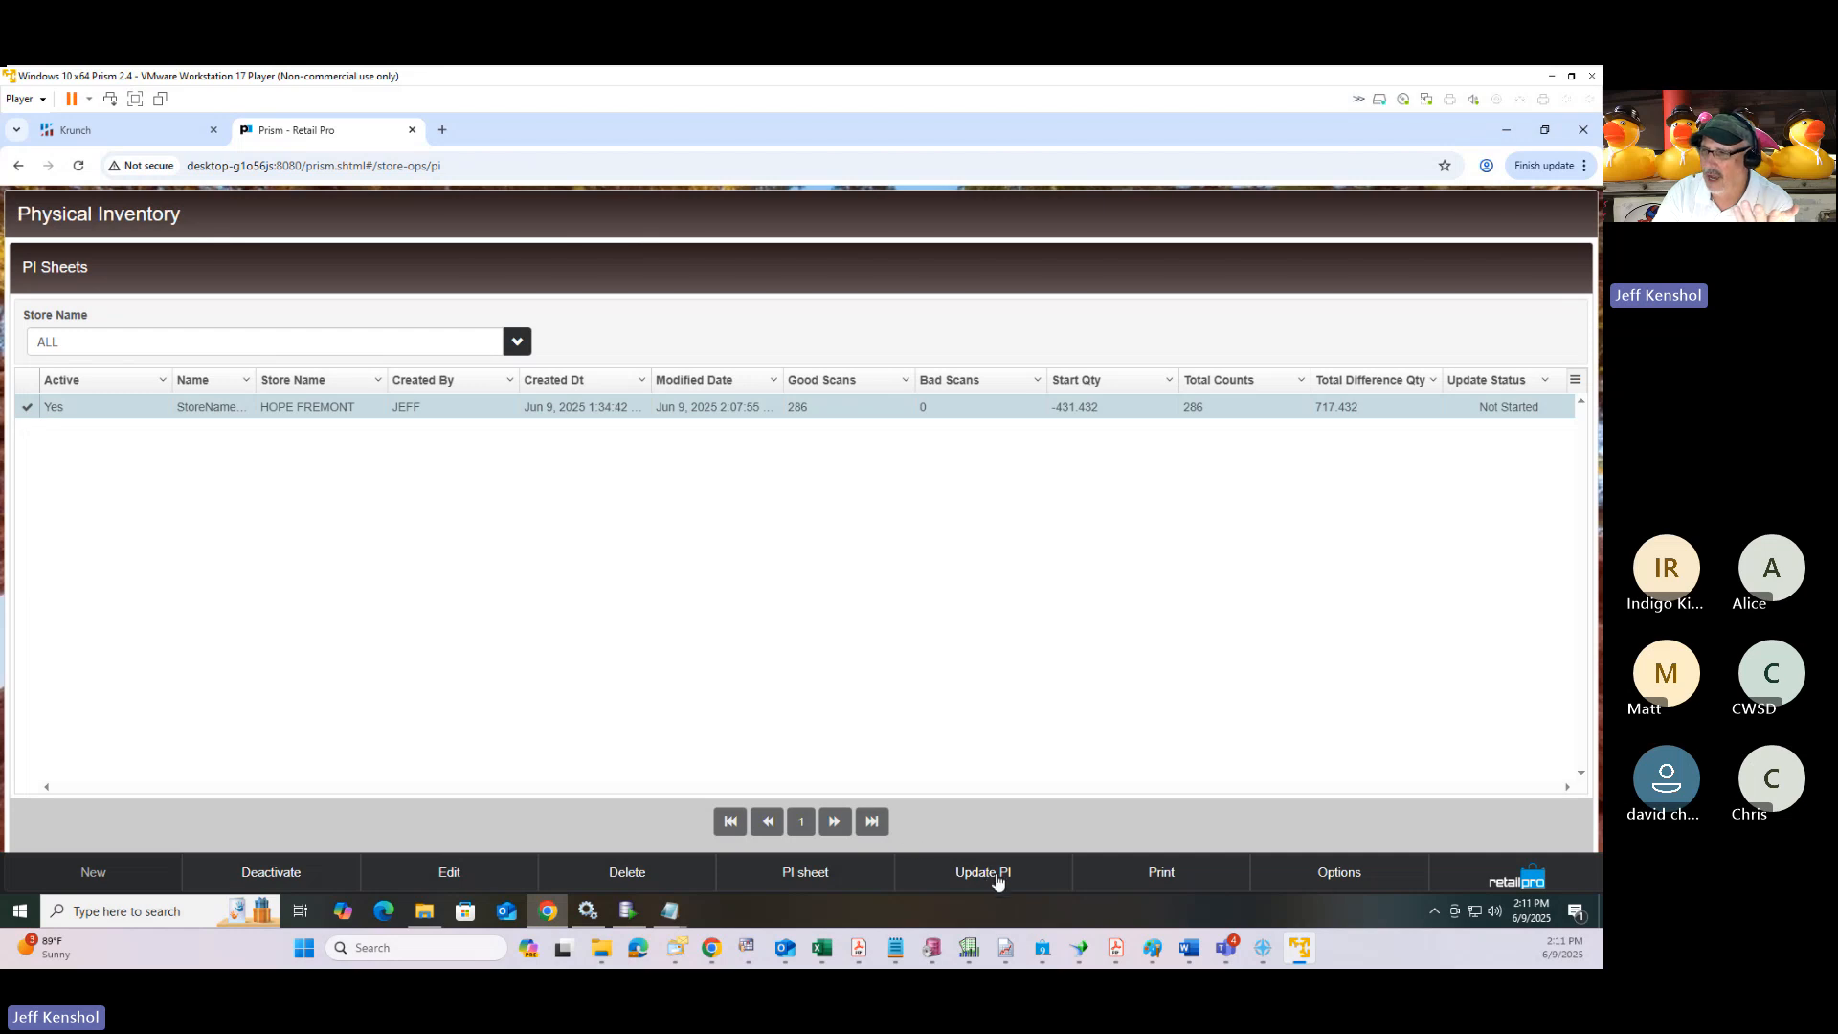
{"action": "left_click", "coordinate": [996, 875]}
{"action": "left_click", "coordinate": [638, 352]}
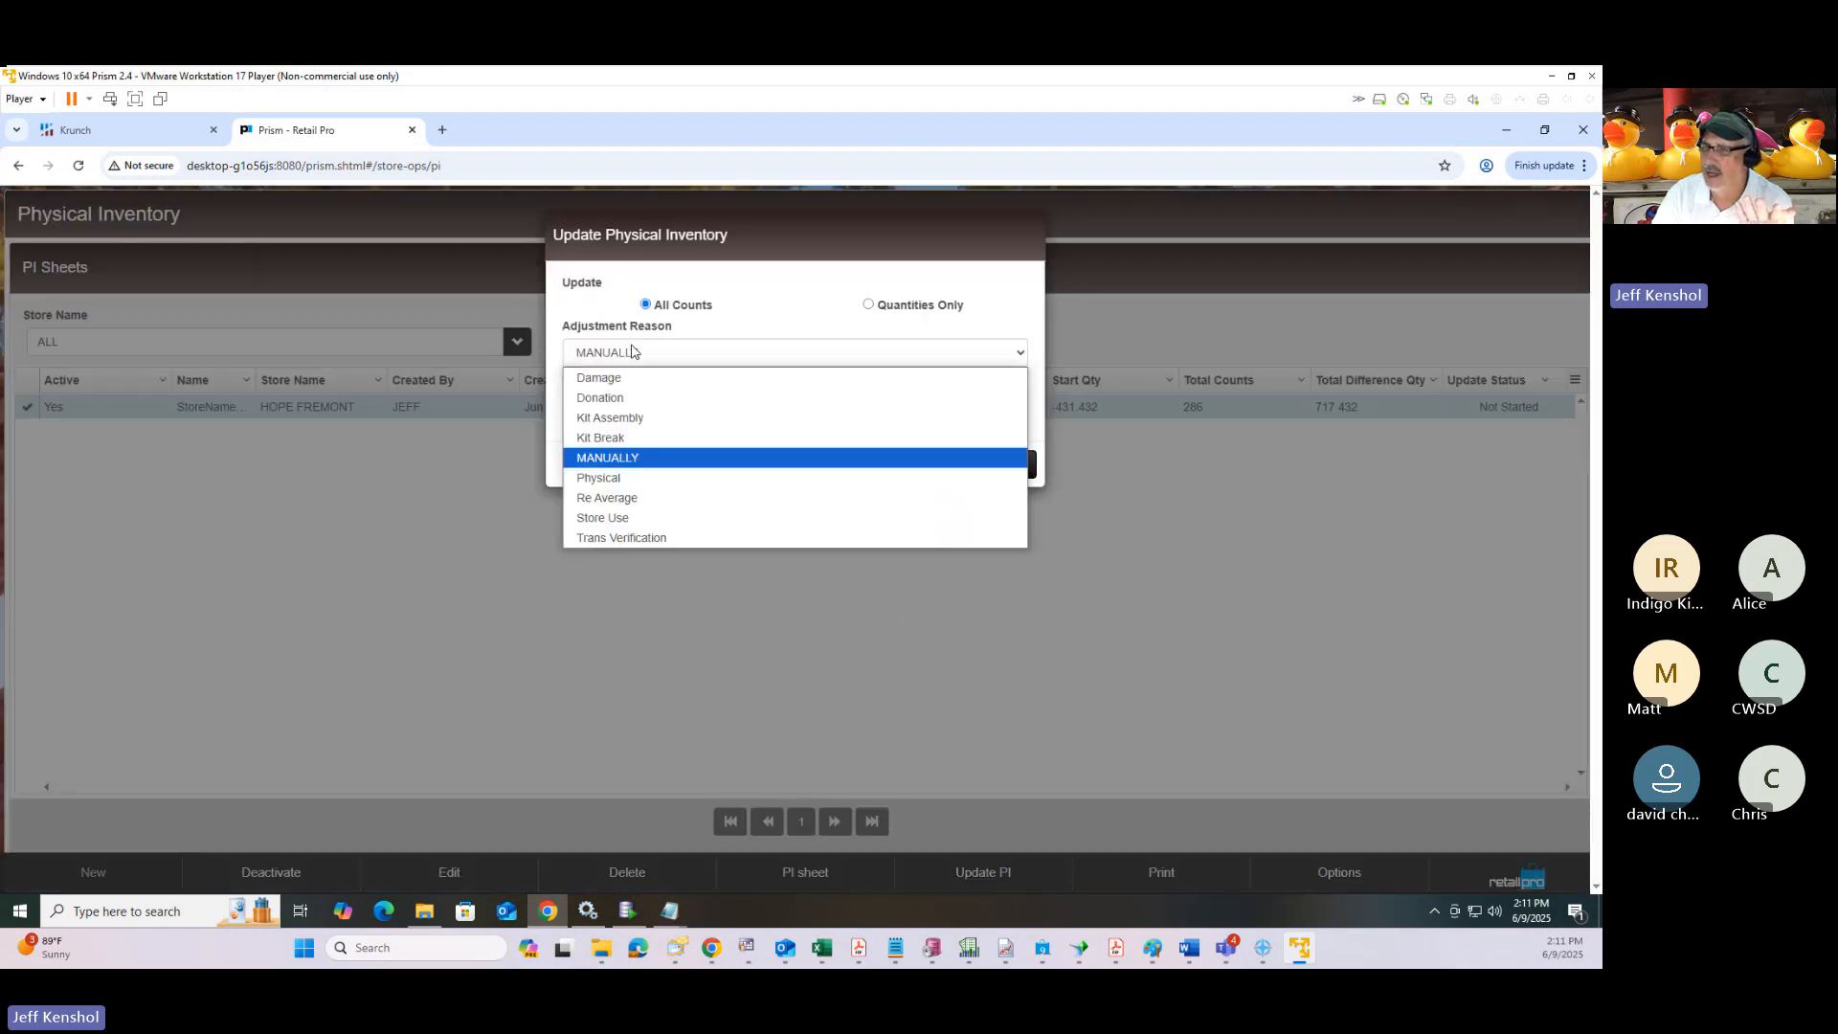
{"action": "left_click", "coordinate": [647, 479]}
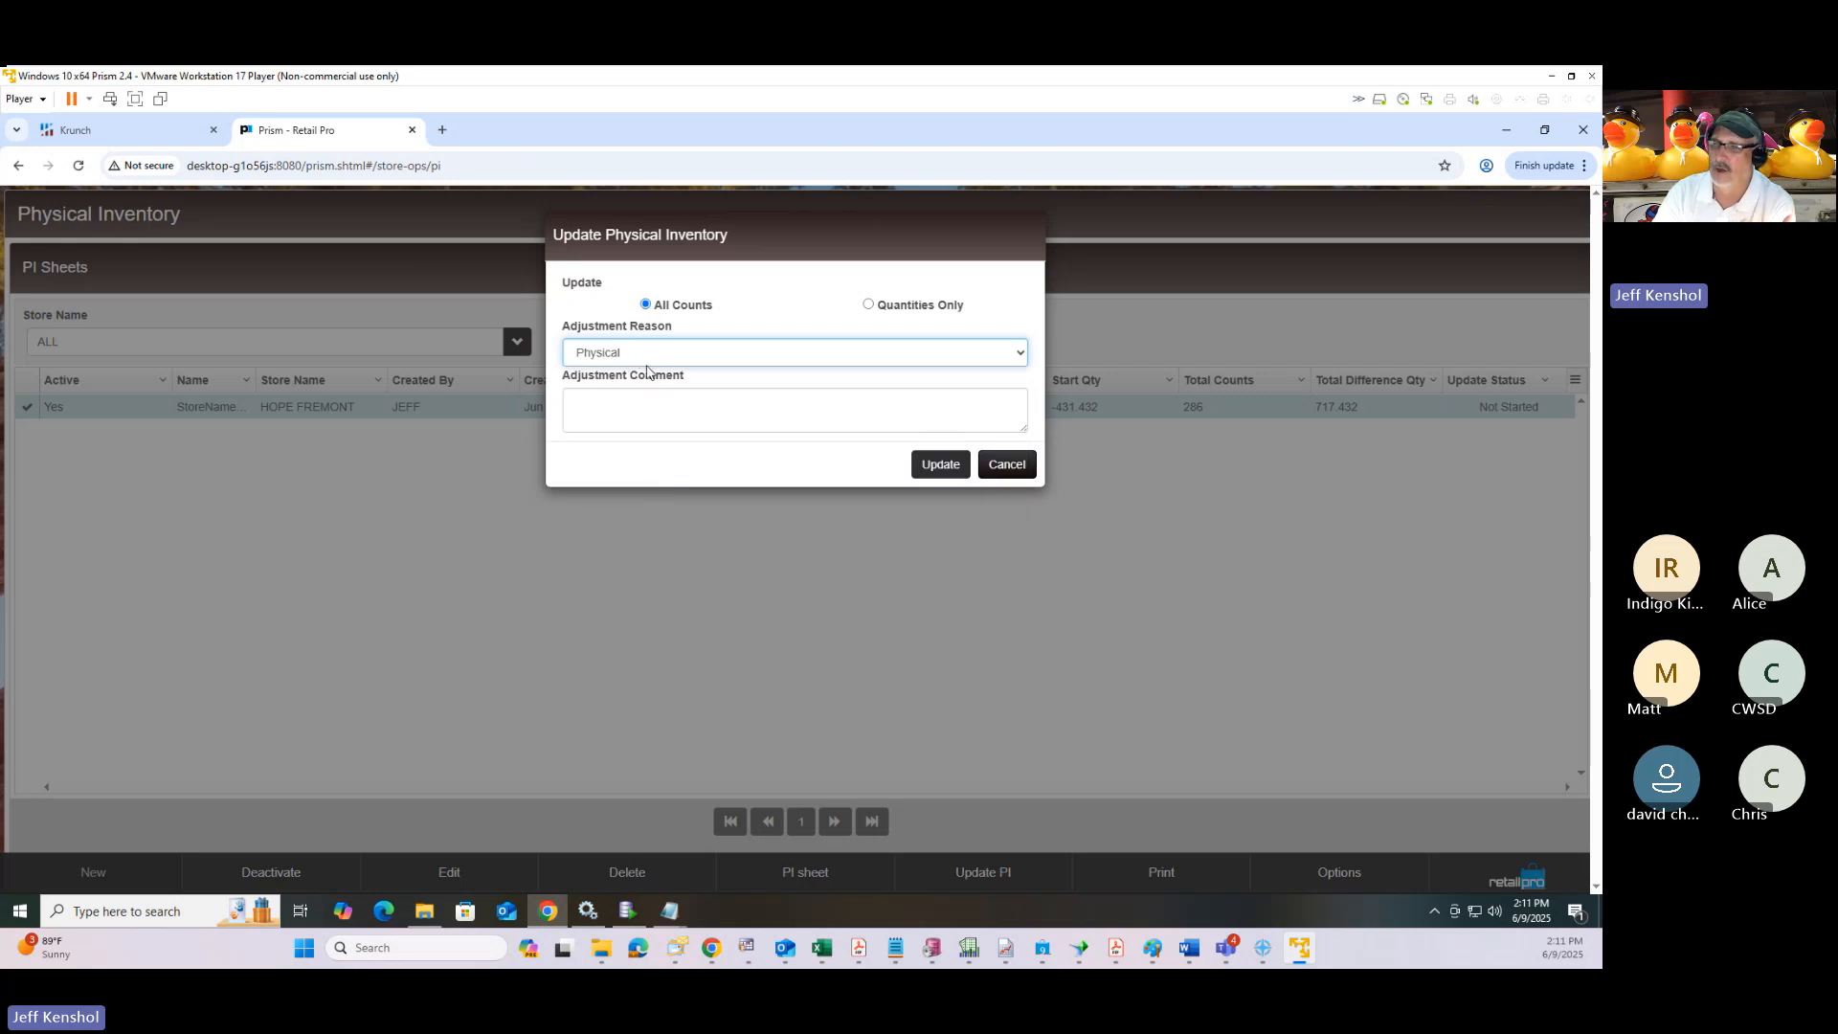
Run the physical inventory update for All Counts, leaving the adjustment comment blank.
{"action": "left_click", "coordinate": [676, 311]}
{"action": "left_click_drag", "start_coordinate": [675, 316], "coordinate": [715, 308]}
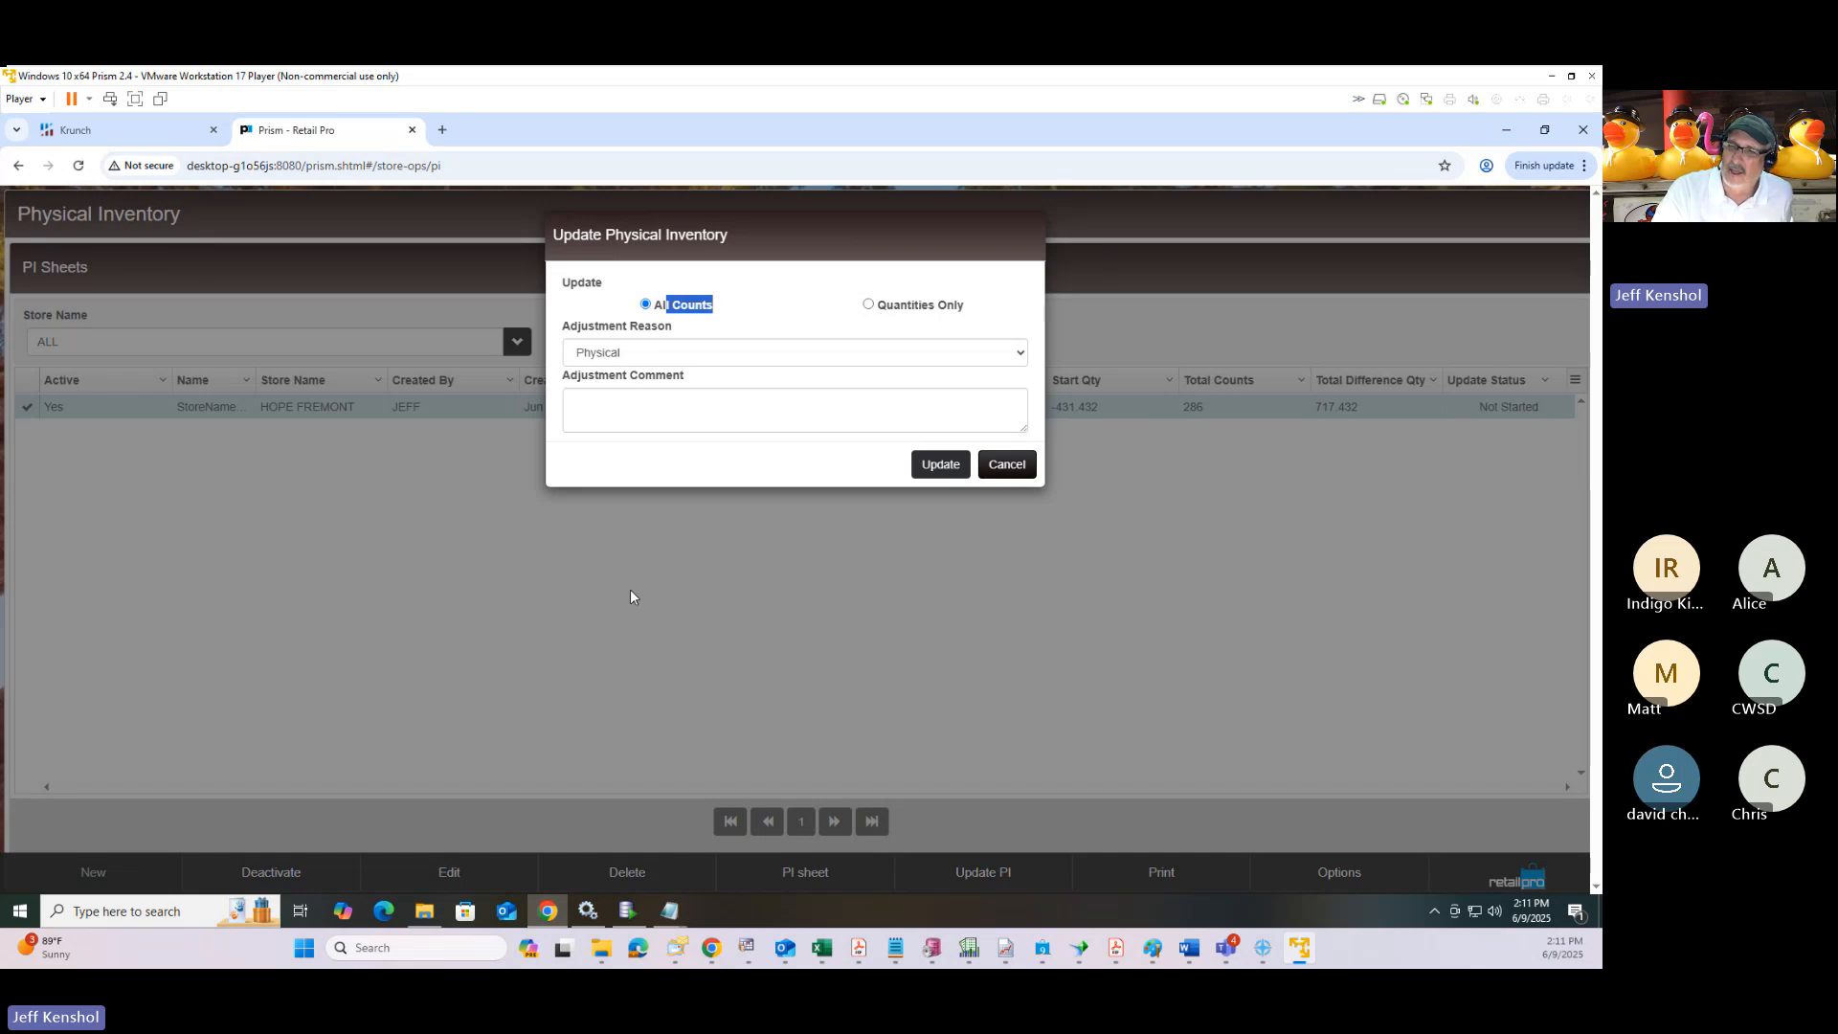
{"action": "left_click", "coordinate": [669, 910]}
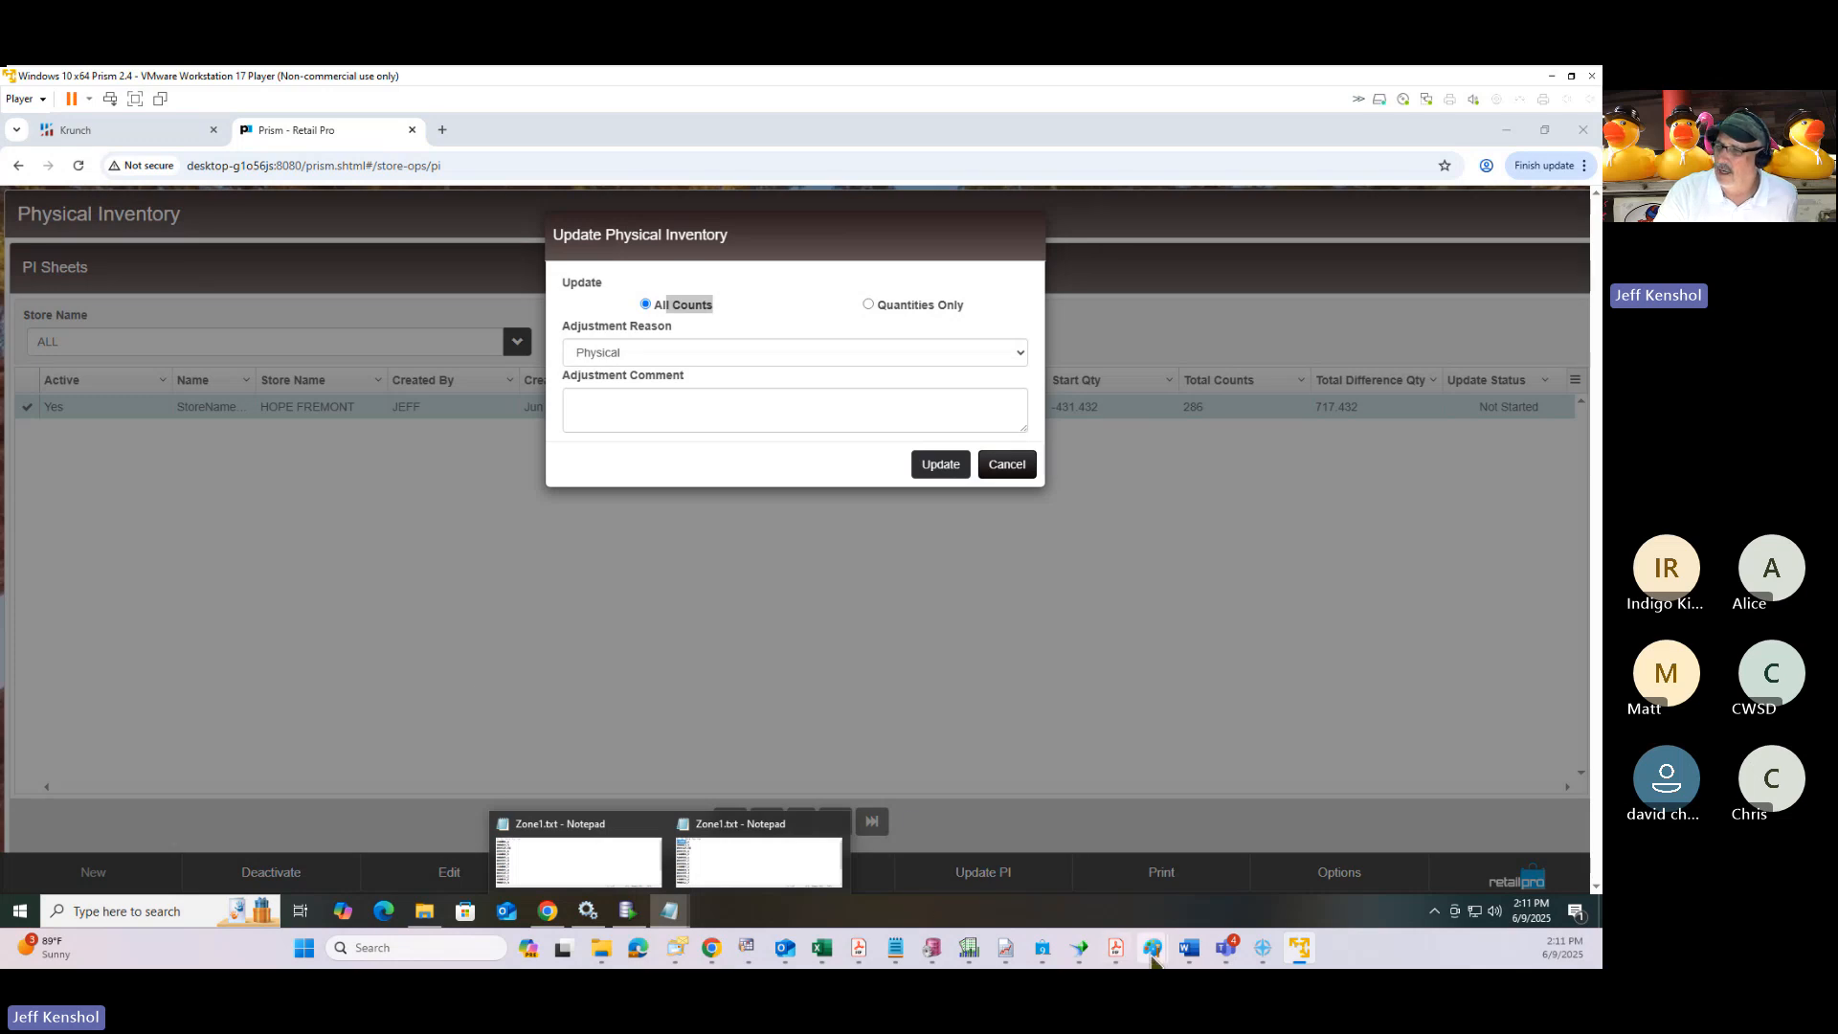
{"action": "left_click", "coordinate": [869, 626]}
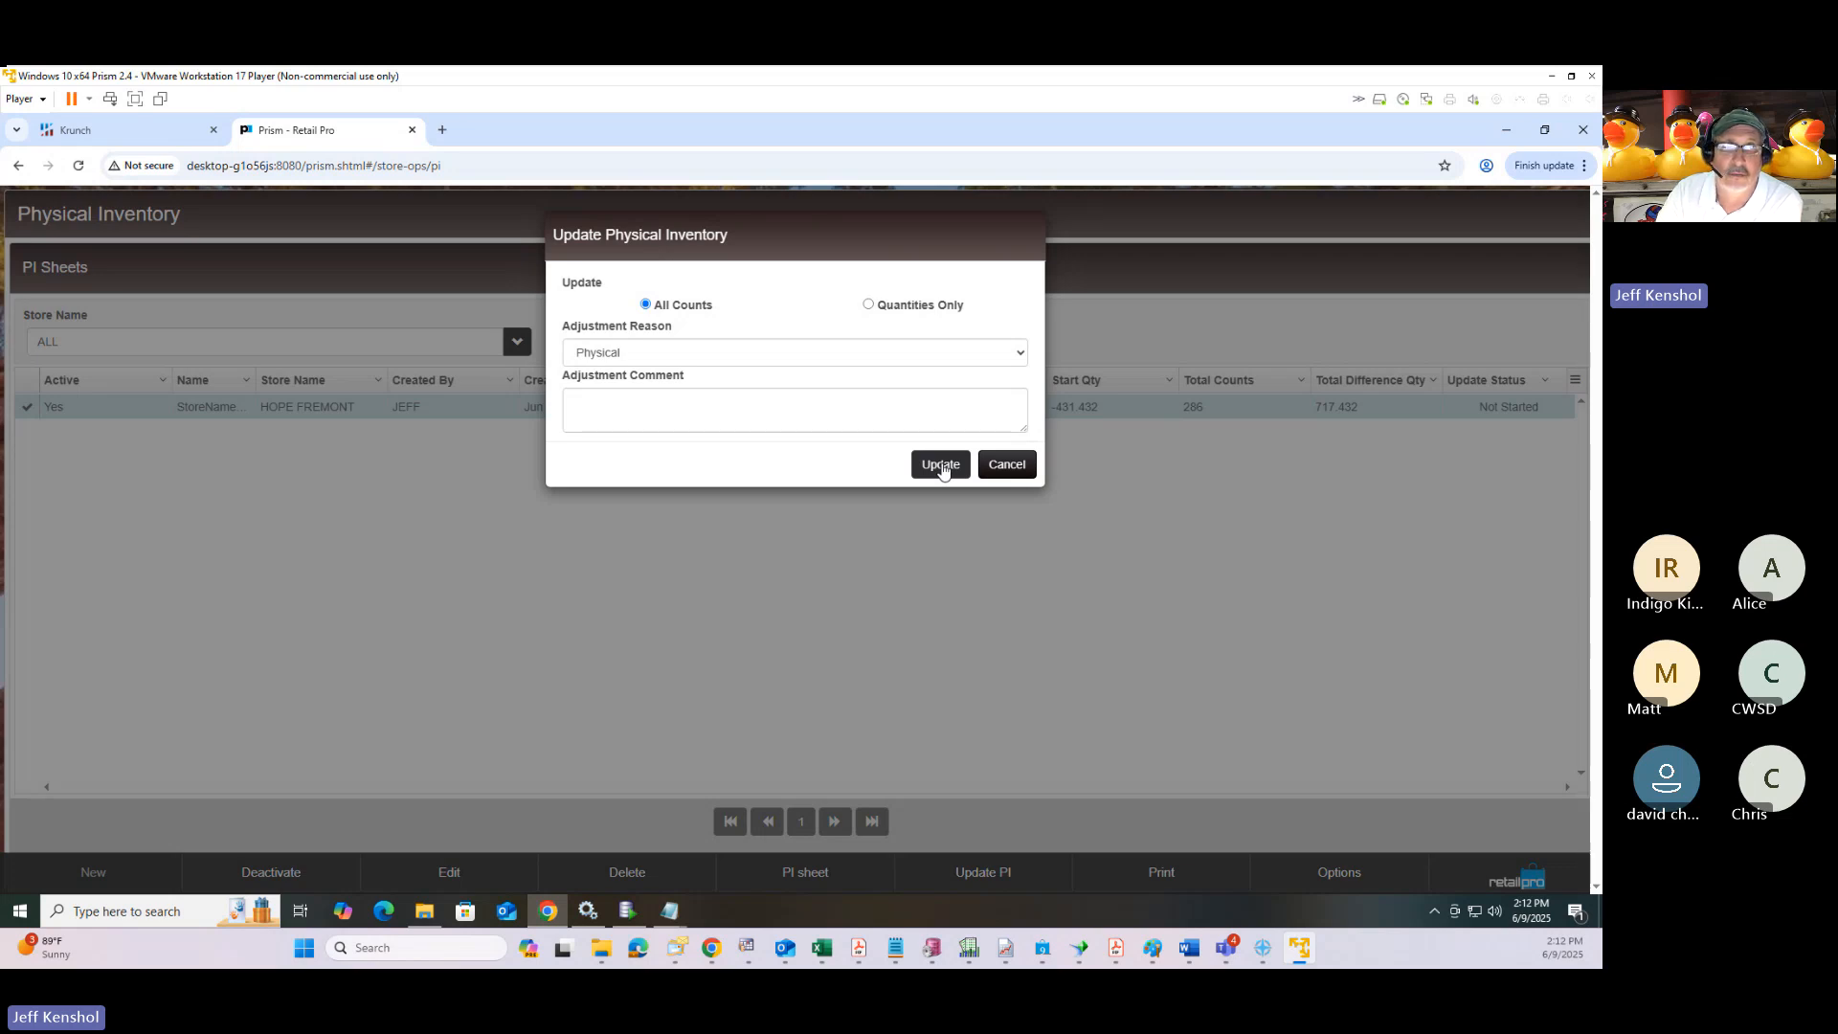
{"action": "left_click", "coordinate": [941, 465]}
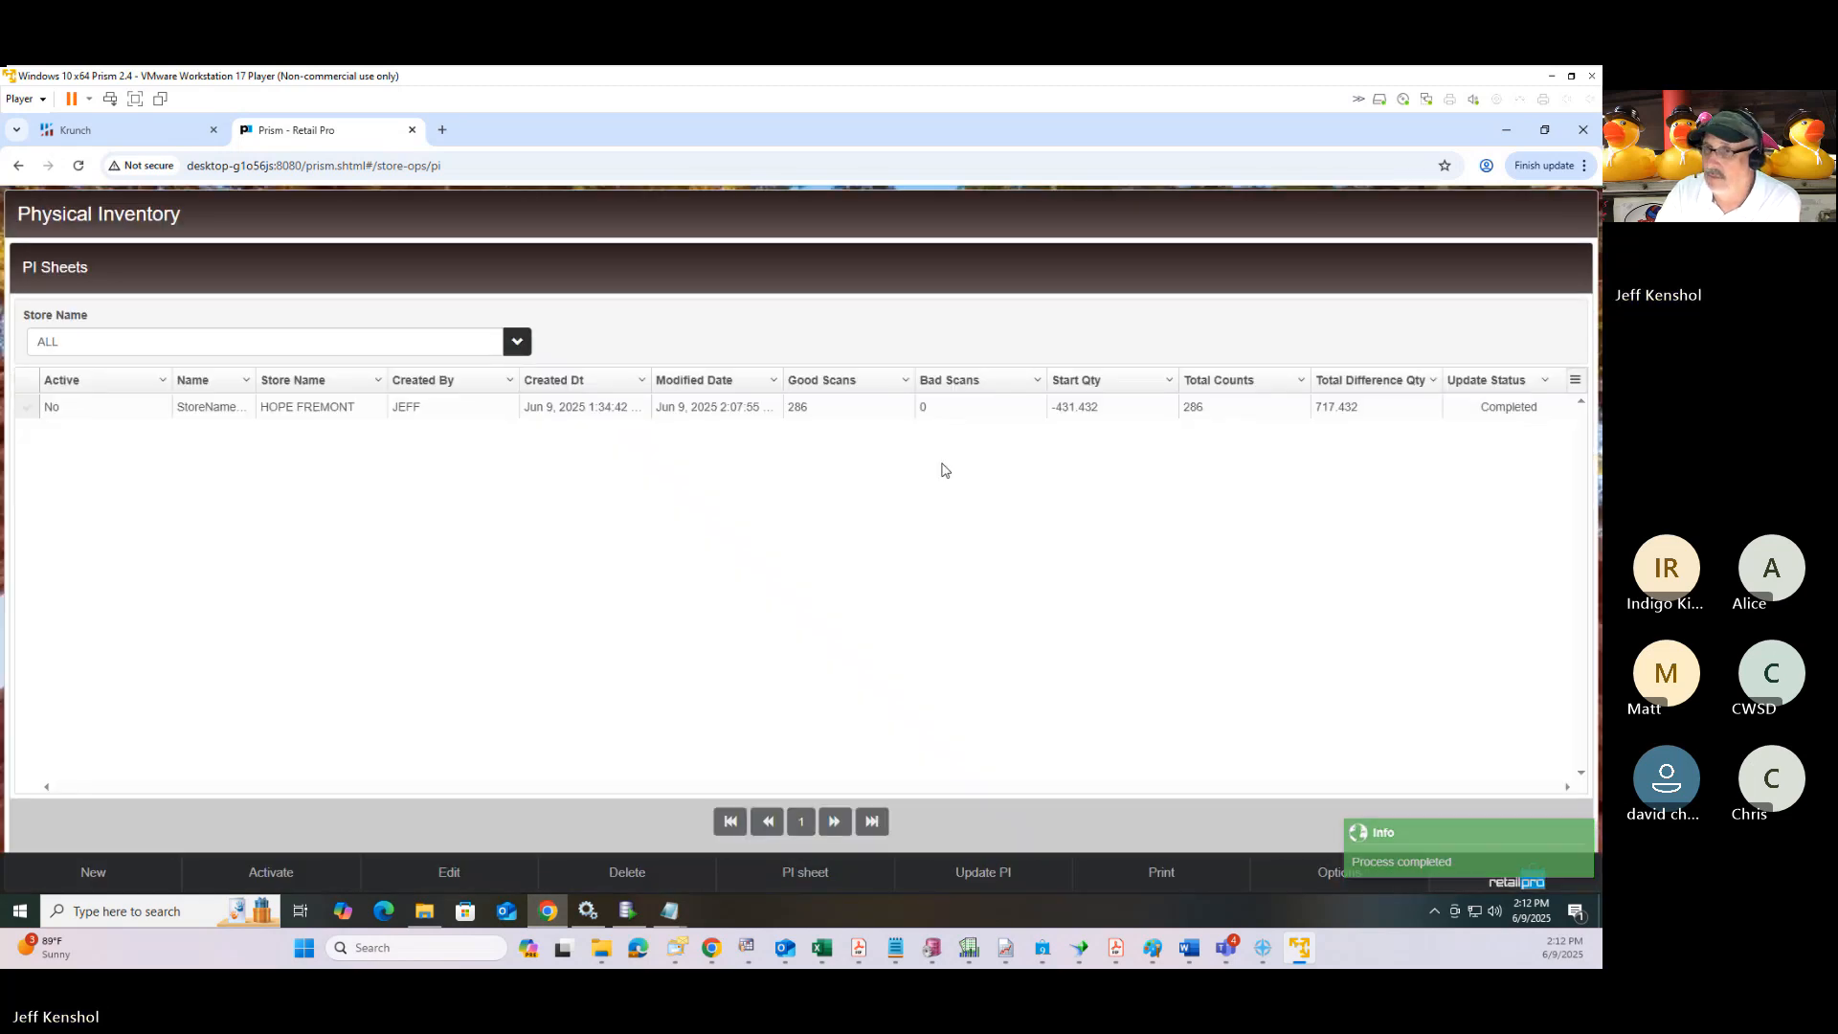
Open the Adjustment Memo Lookup in Store Operations, list all HOPE memos and check the reason and source of memo 103.
{"action": "left_click", "coordinate": [1504, 881]}
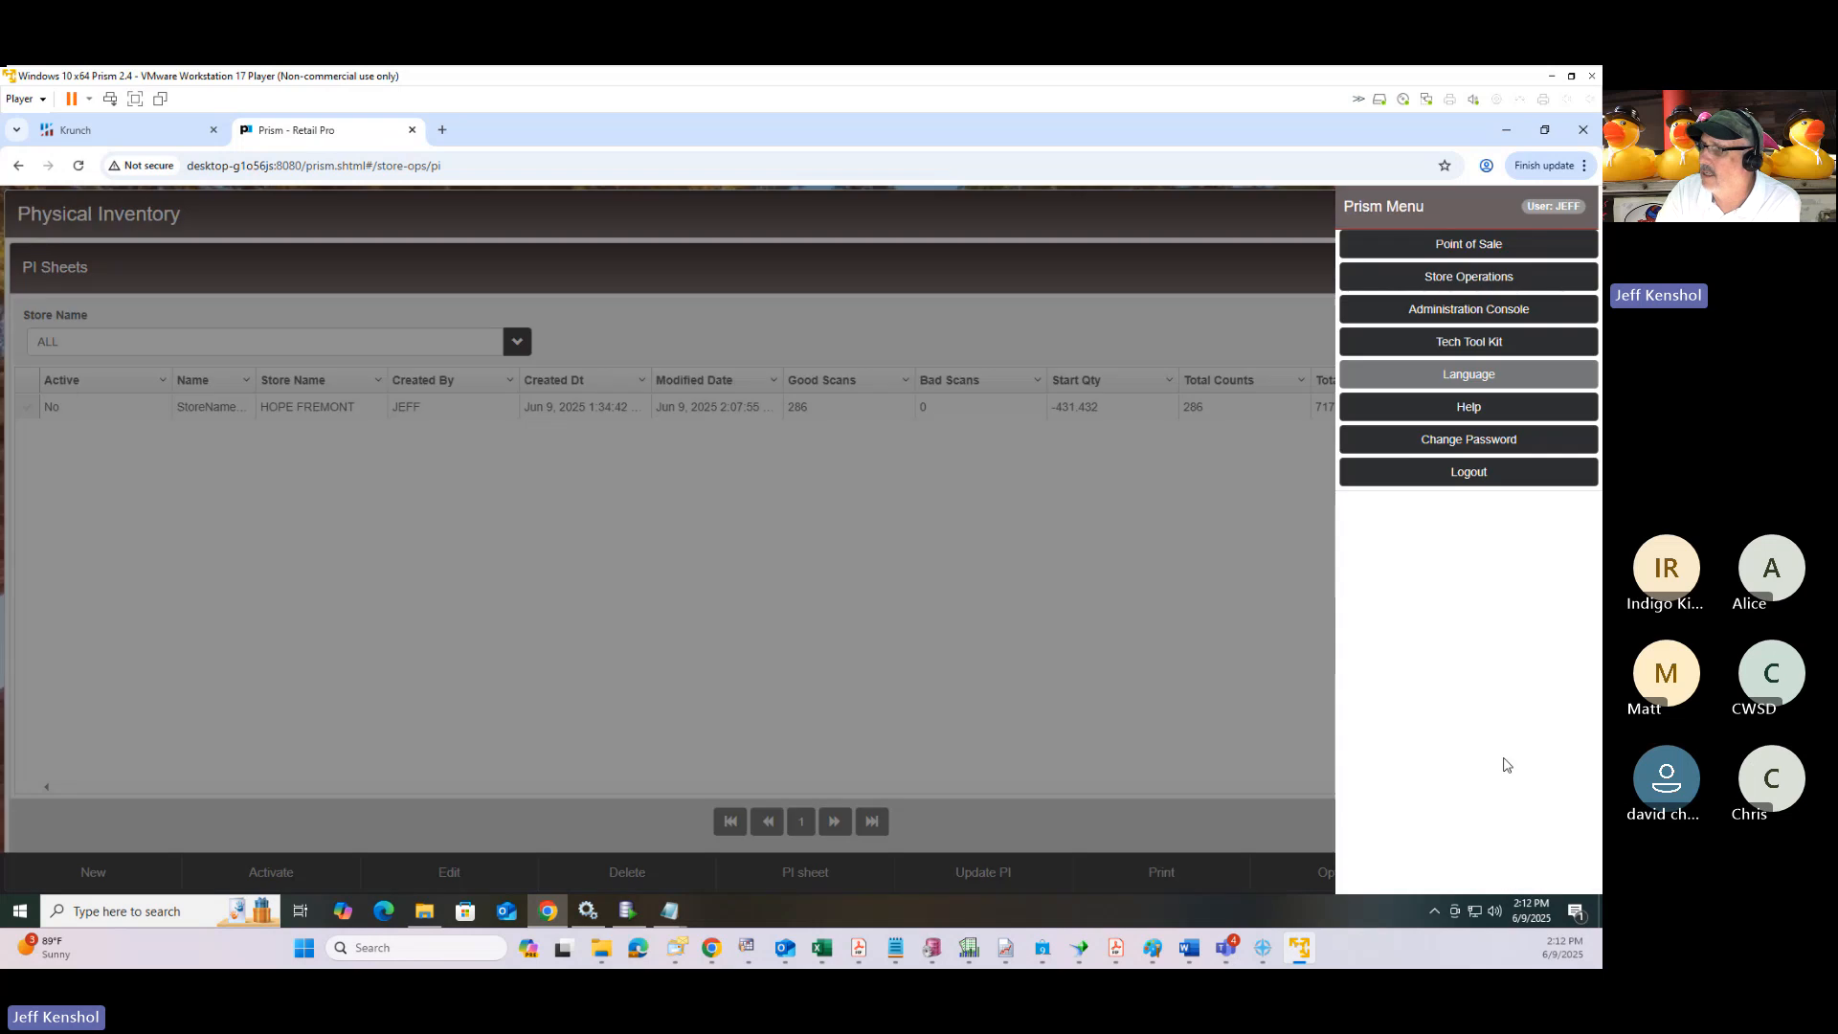
{"action": "left_click", "coordinate": [1442, 279]}
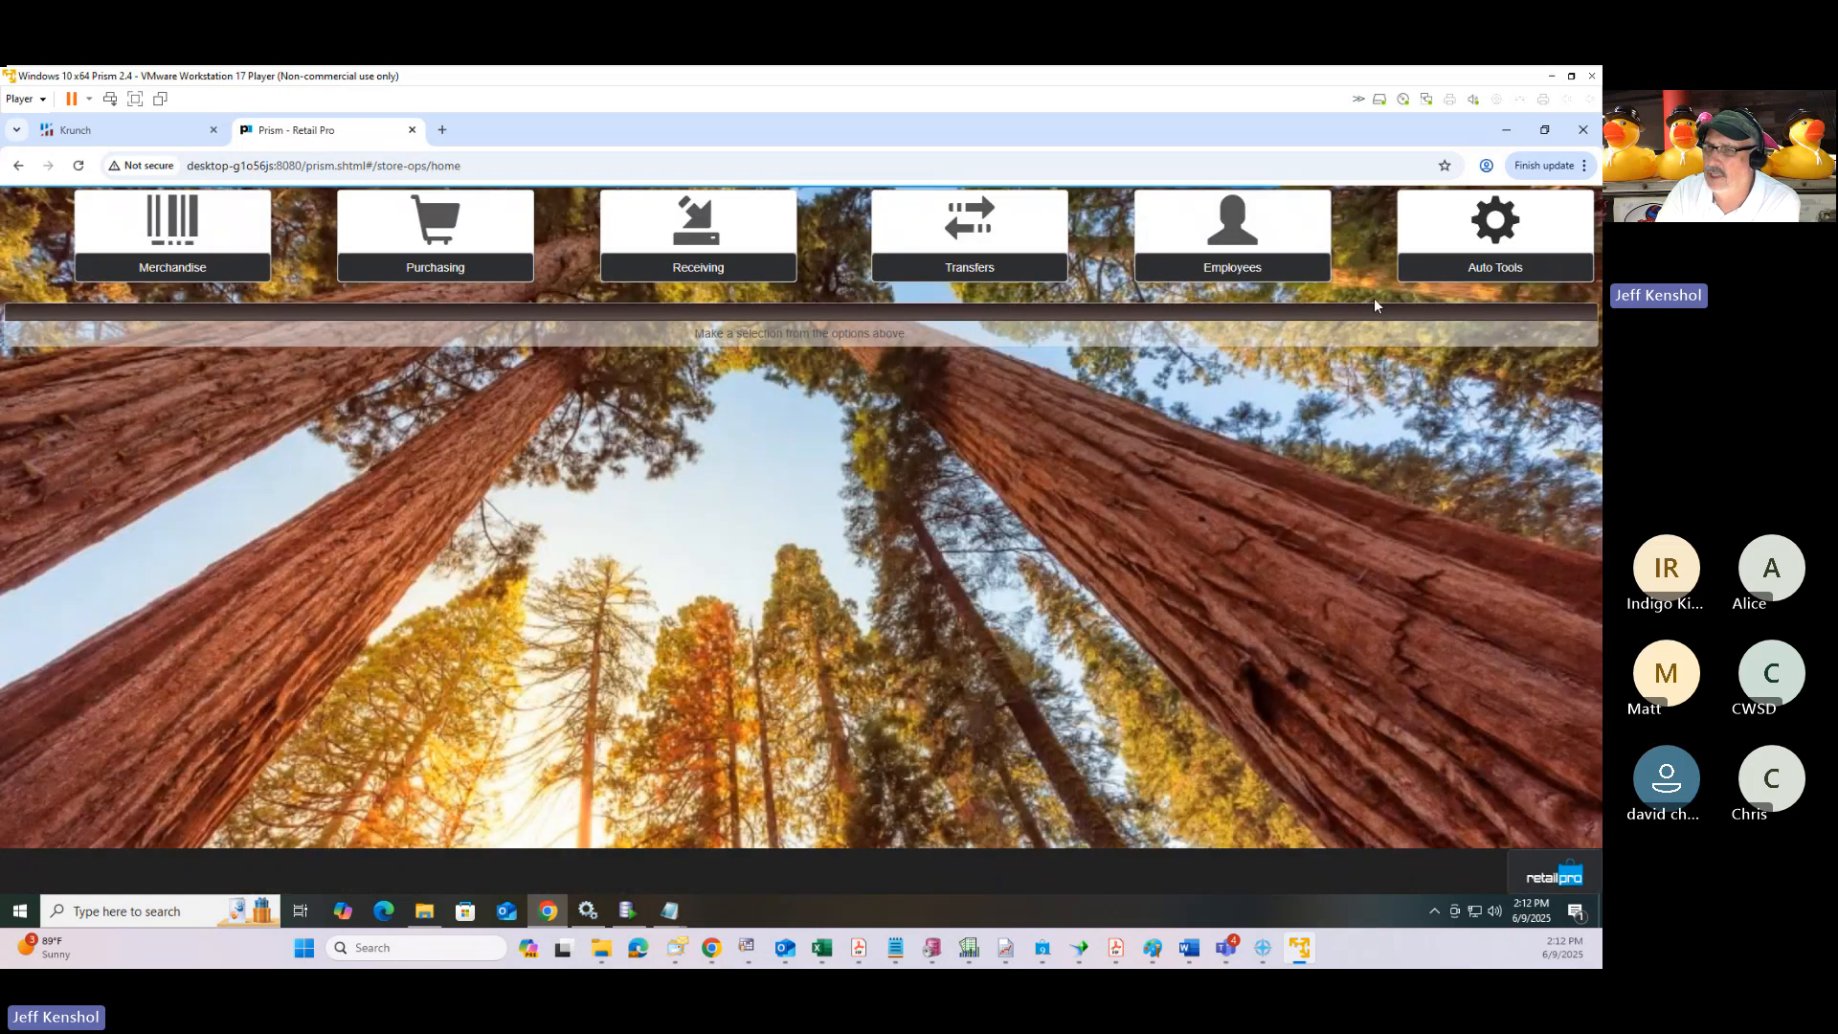
{"action": "left_click", "coordinate": [1287, 483]}
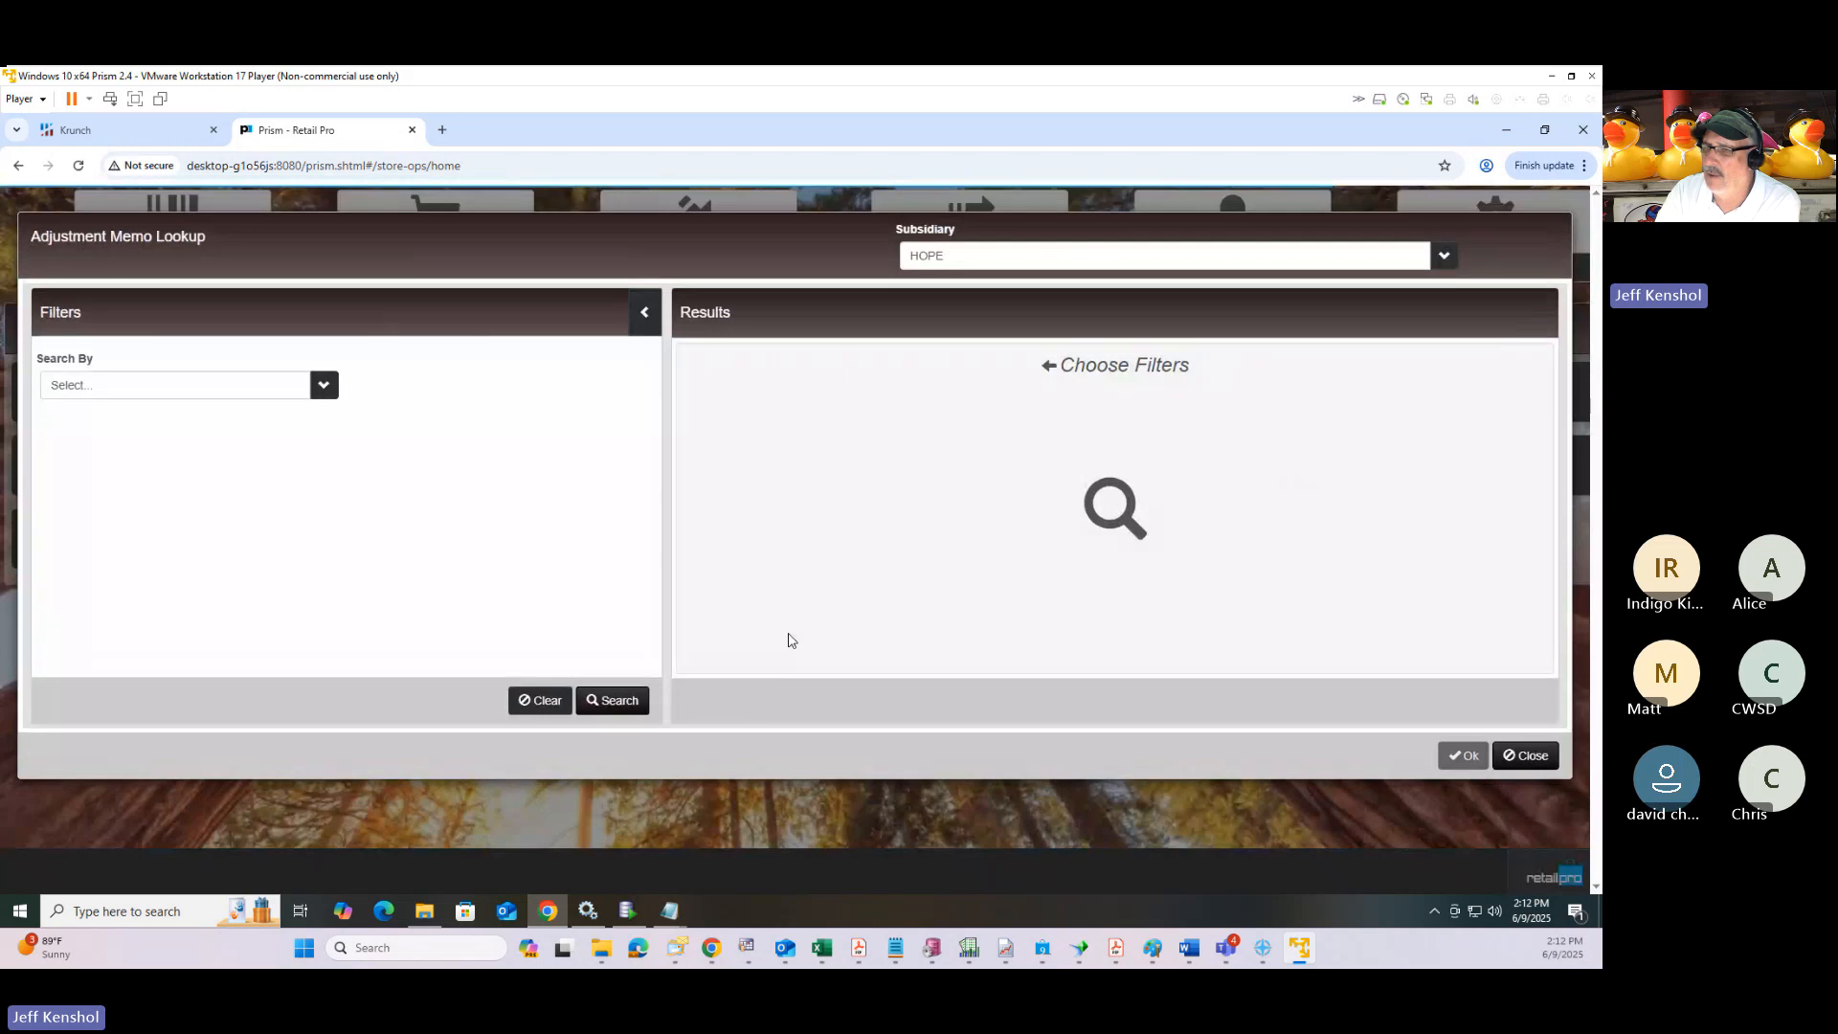
{"action": "left_click", "coordinate": [612, 709]}
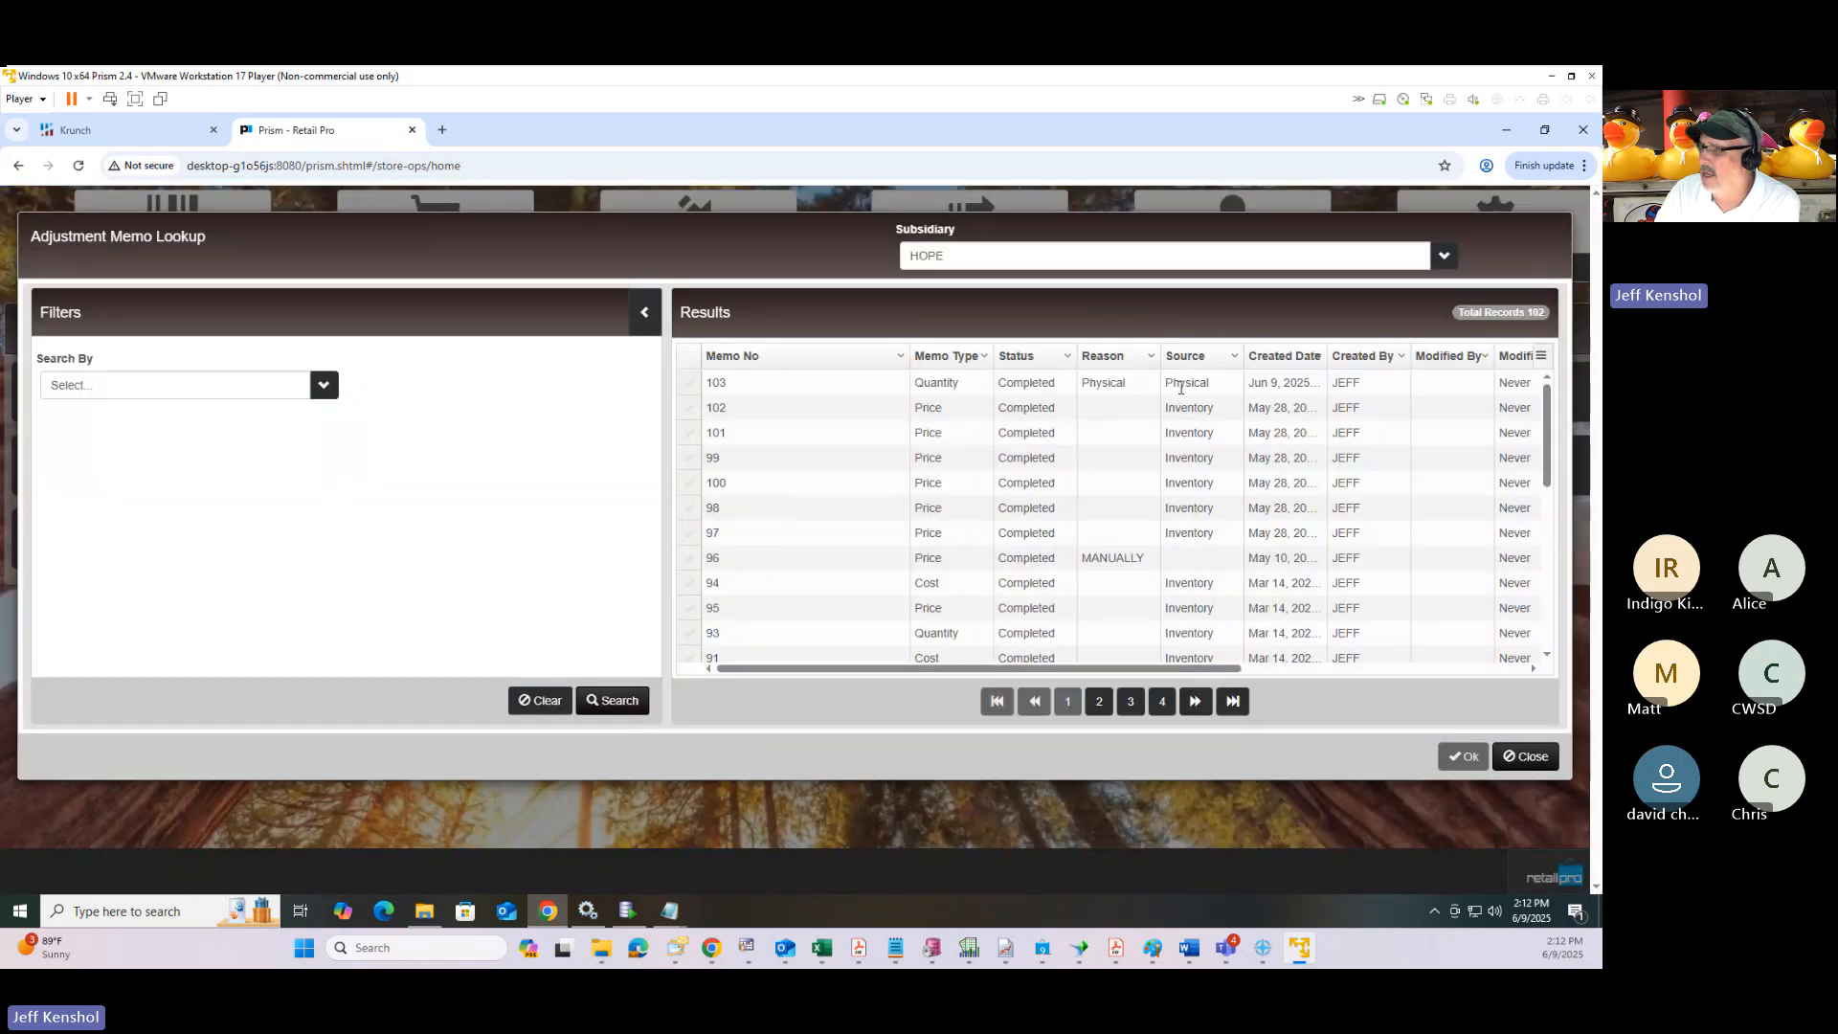
{"action": "left_click", "coordinate": [1120, 383]}
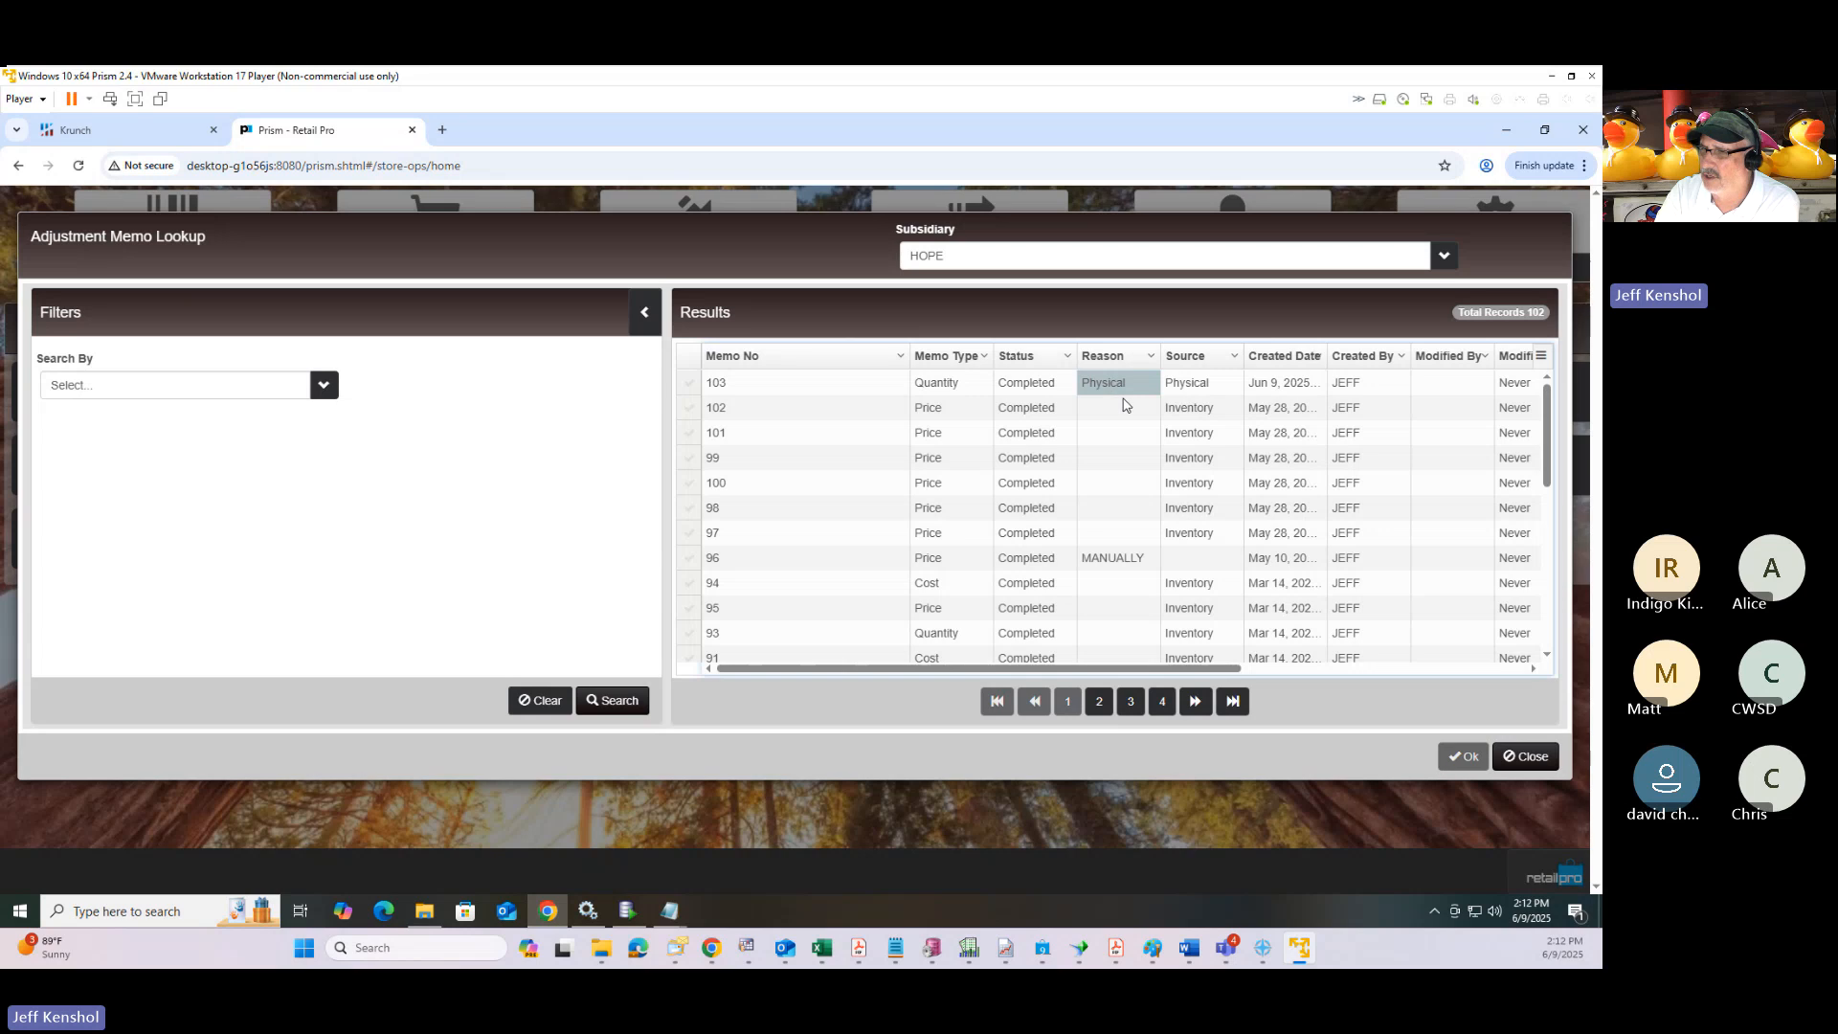
{"action": "left_click", "coordinate": [1208, 384]}
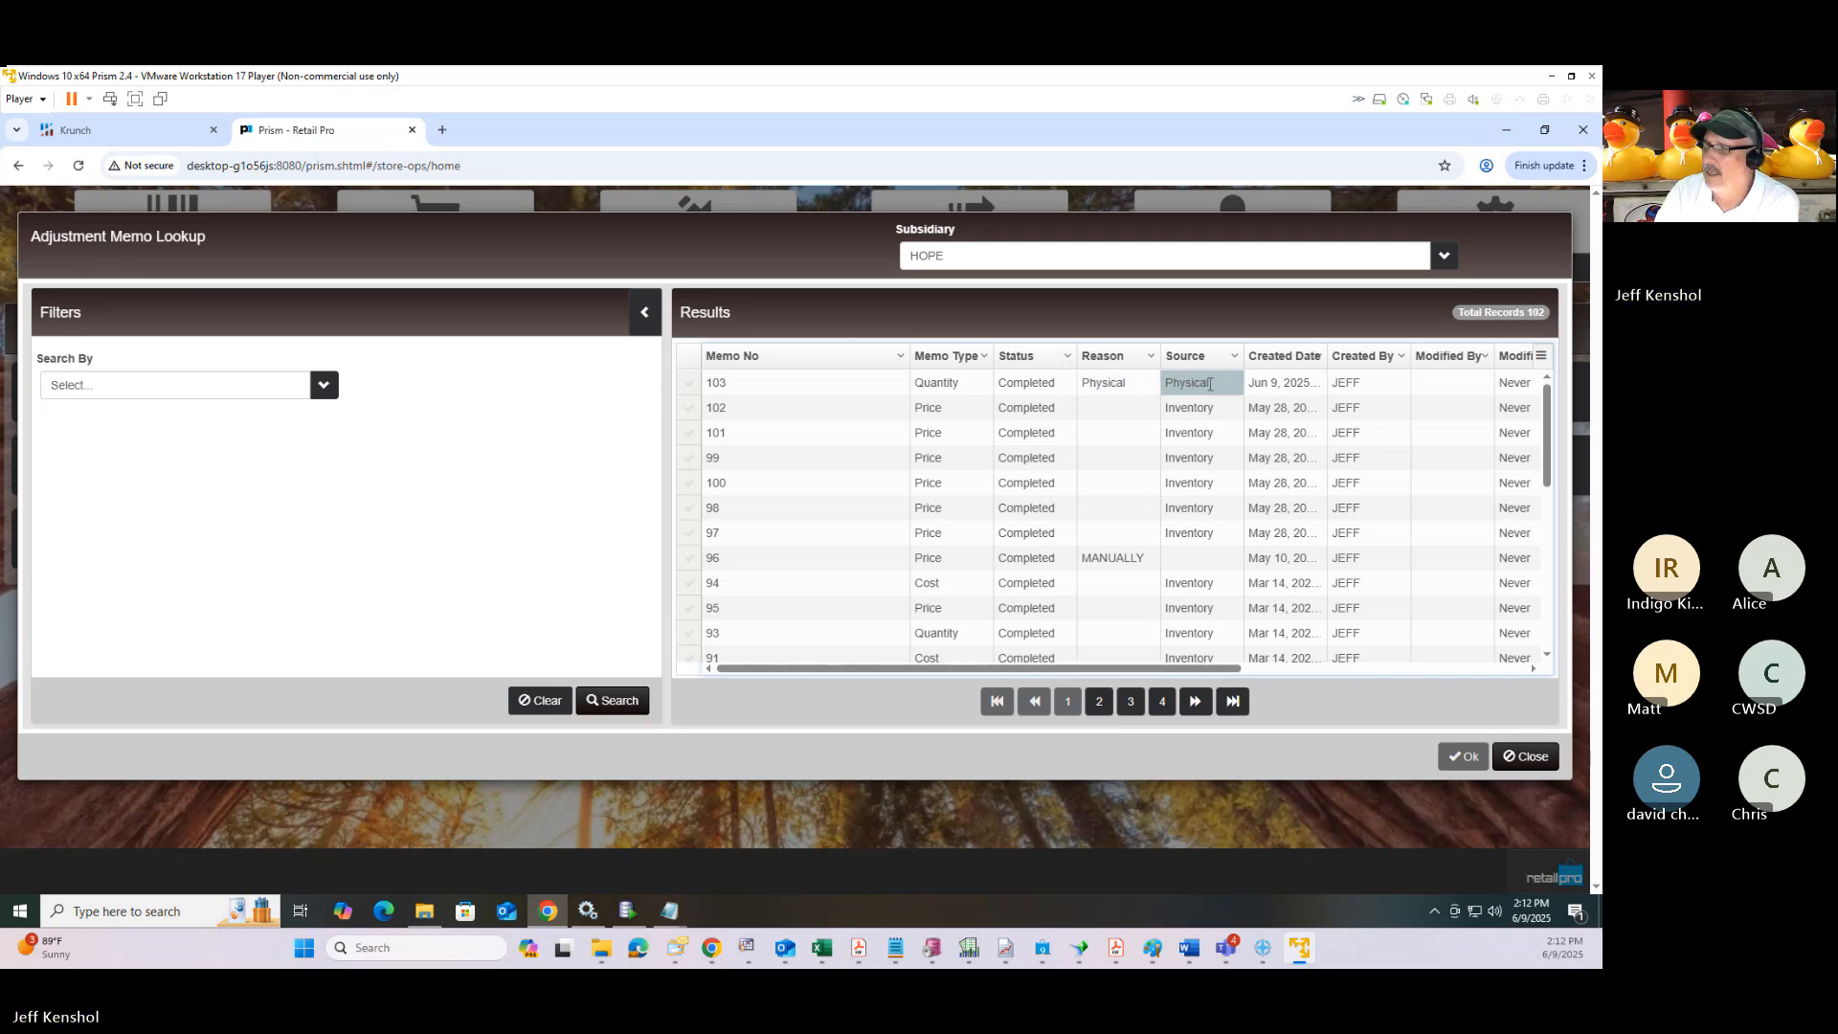
Compare the source values of the older adjustment memos, such as Manually and Inventory, and close the lookup.
{"action": "left_click", "coordinate": [1193, 565]}
{"action": "scroll", "coordinate": [1194, 575], "scroll_direction": "down", "scroll_amount": 4}
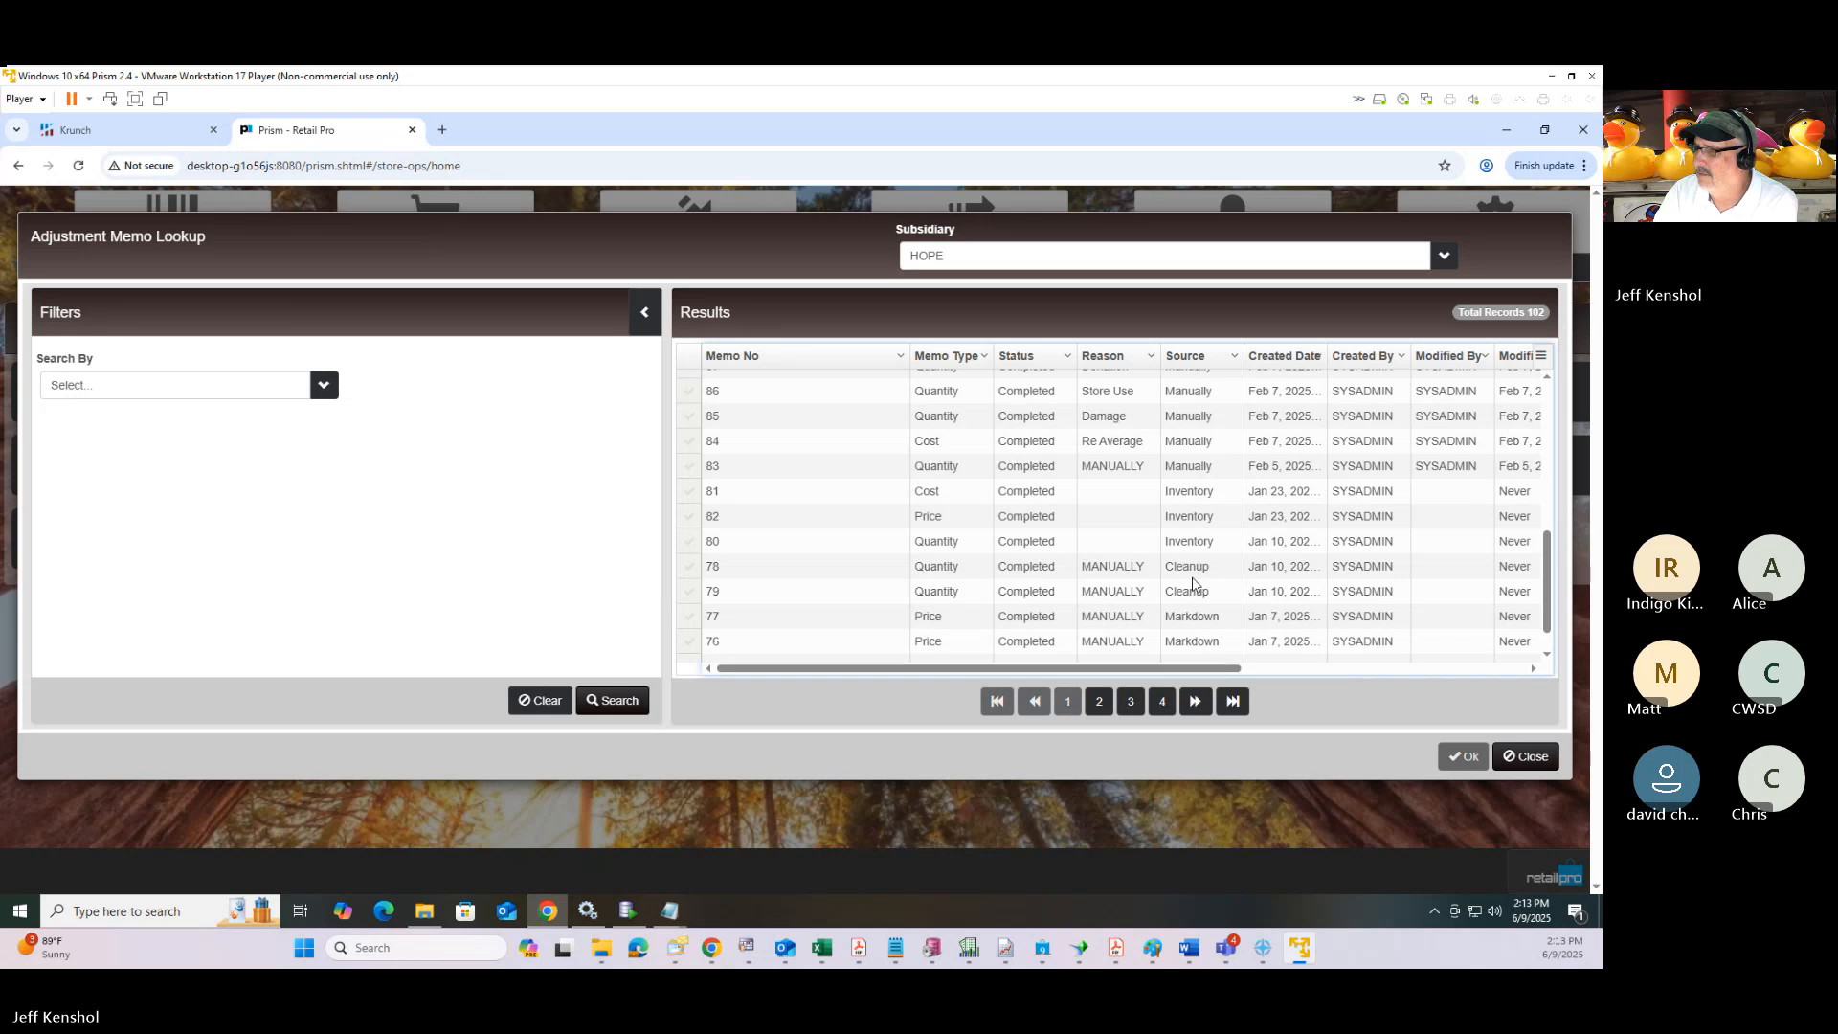
{"action": "scroll", "coordinate": [1193, 584], "scroll_direction": "up", "scroll_amount": 1}
{"action": "left_click", "coordinate": [1190, 543]}
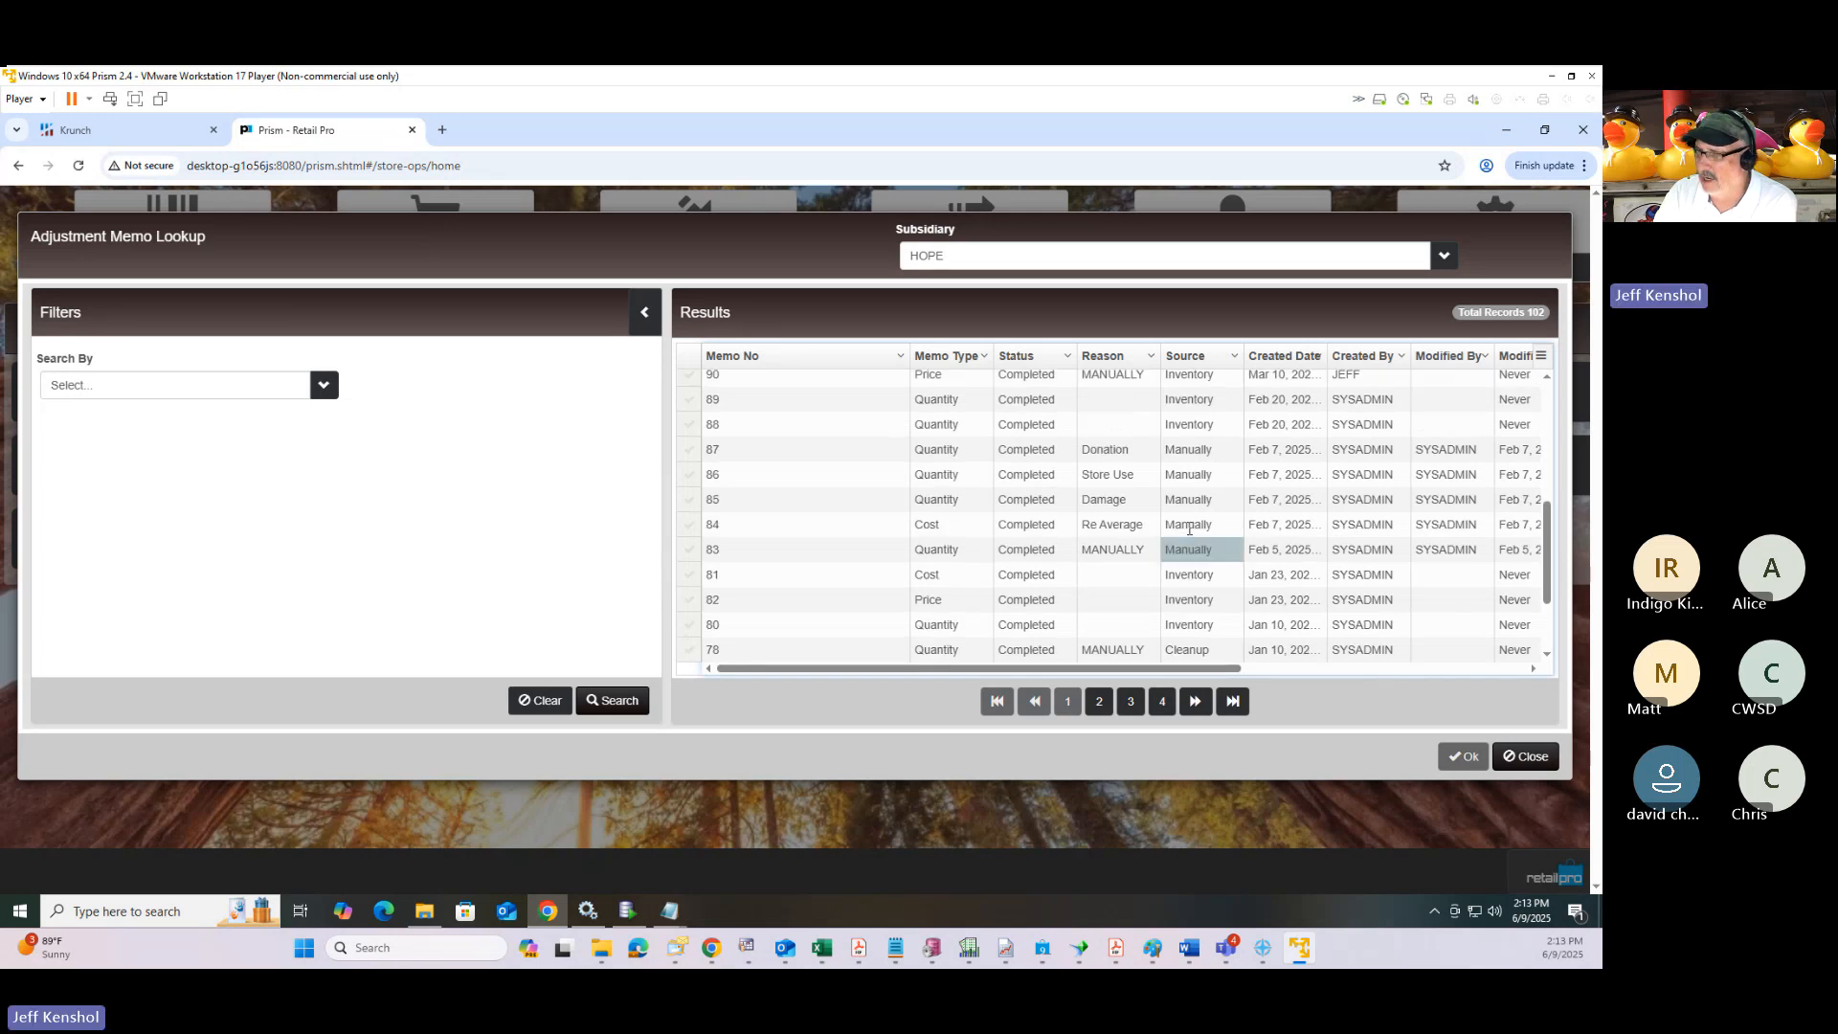
{"action": "left_click", "coordinate": [1190, 526]}
{"action": "left_click", "coordinate": [1190, 502]}
{"action": "left_click", "coordinate": [1189, 477]}
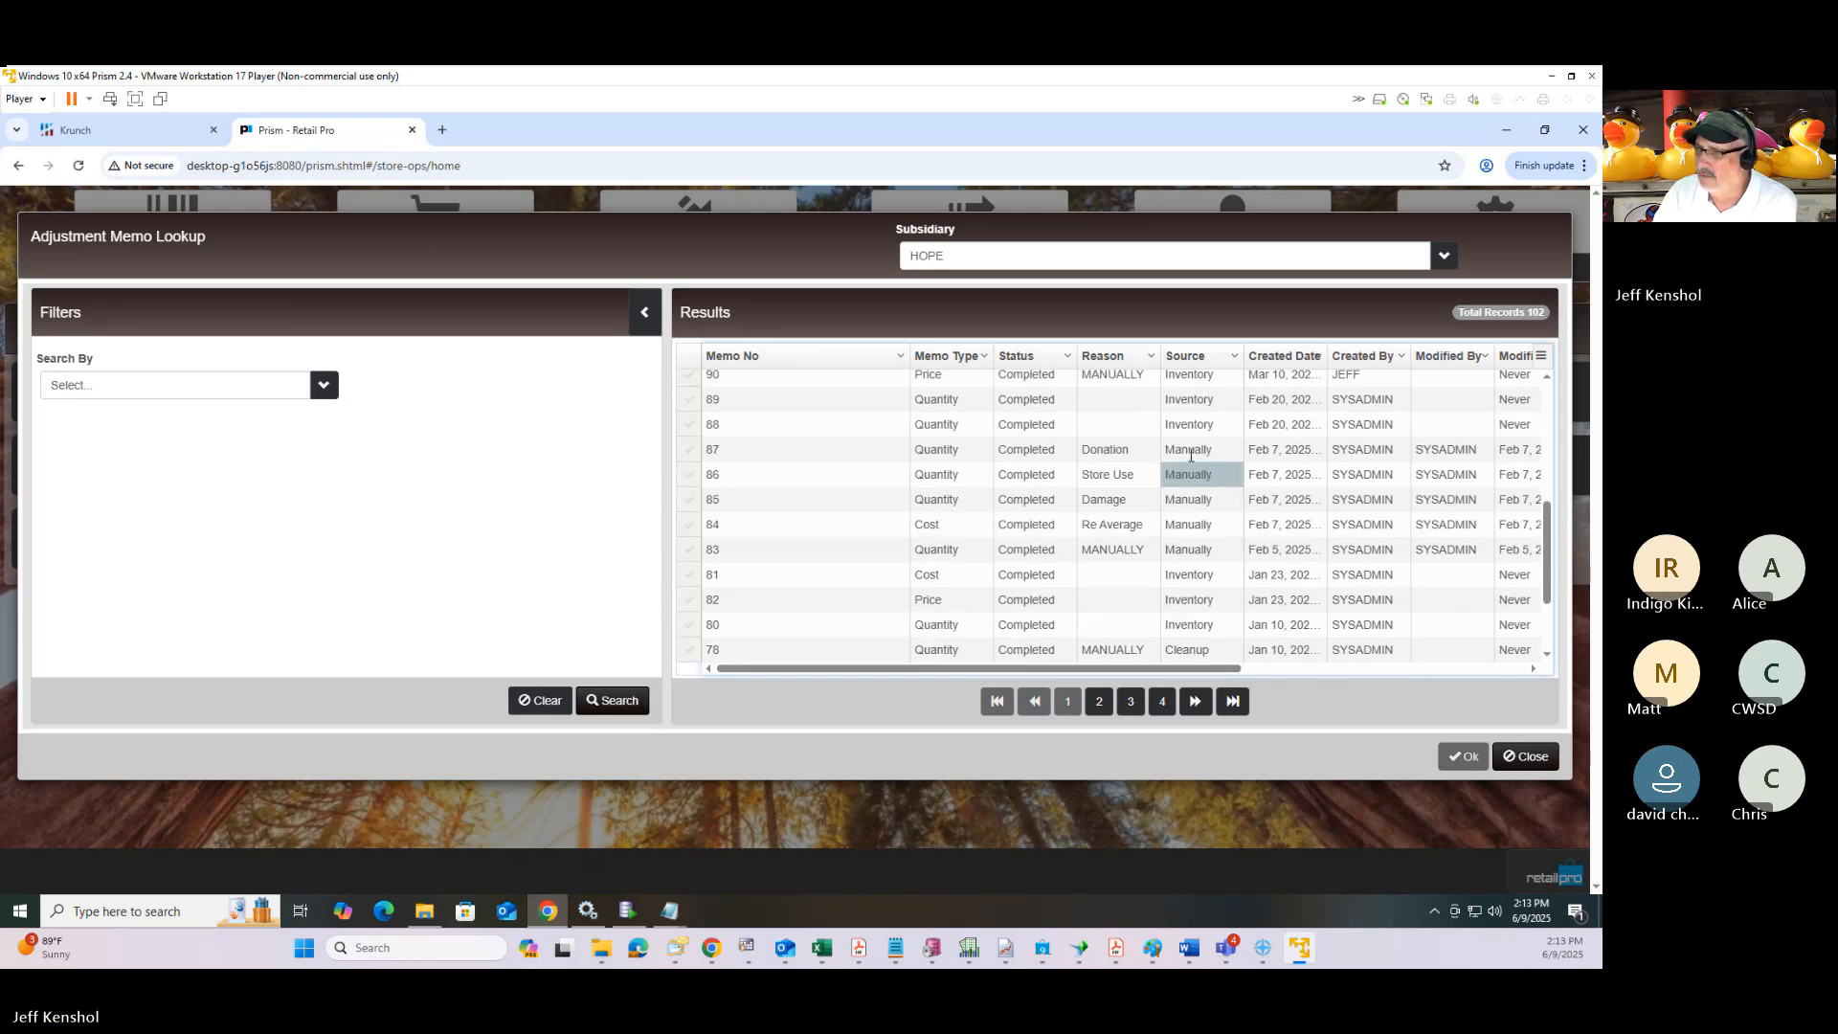
{"action": "scroll", "coordinate": [1191, 453], "scroll_direction": "up", "scroll_amount": 4}
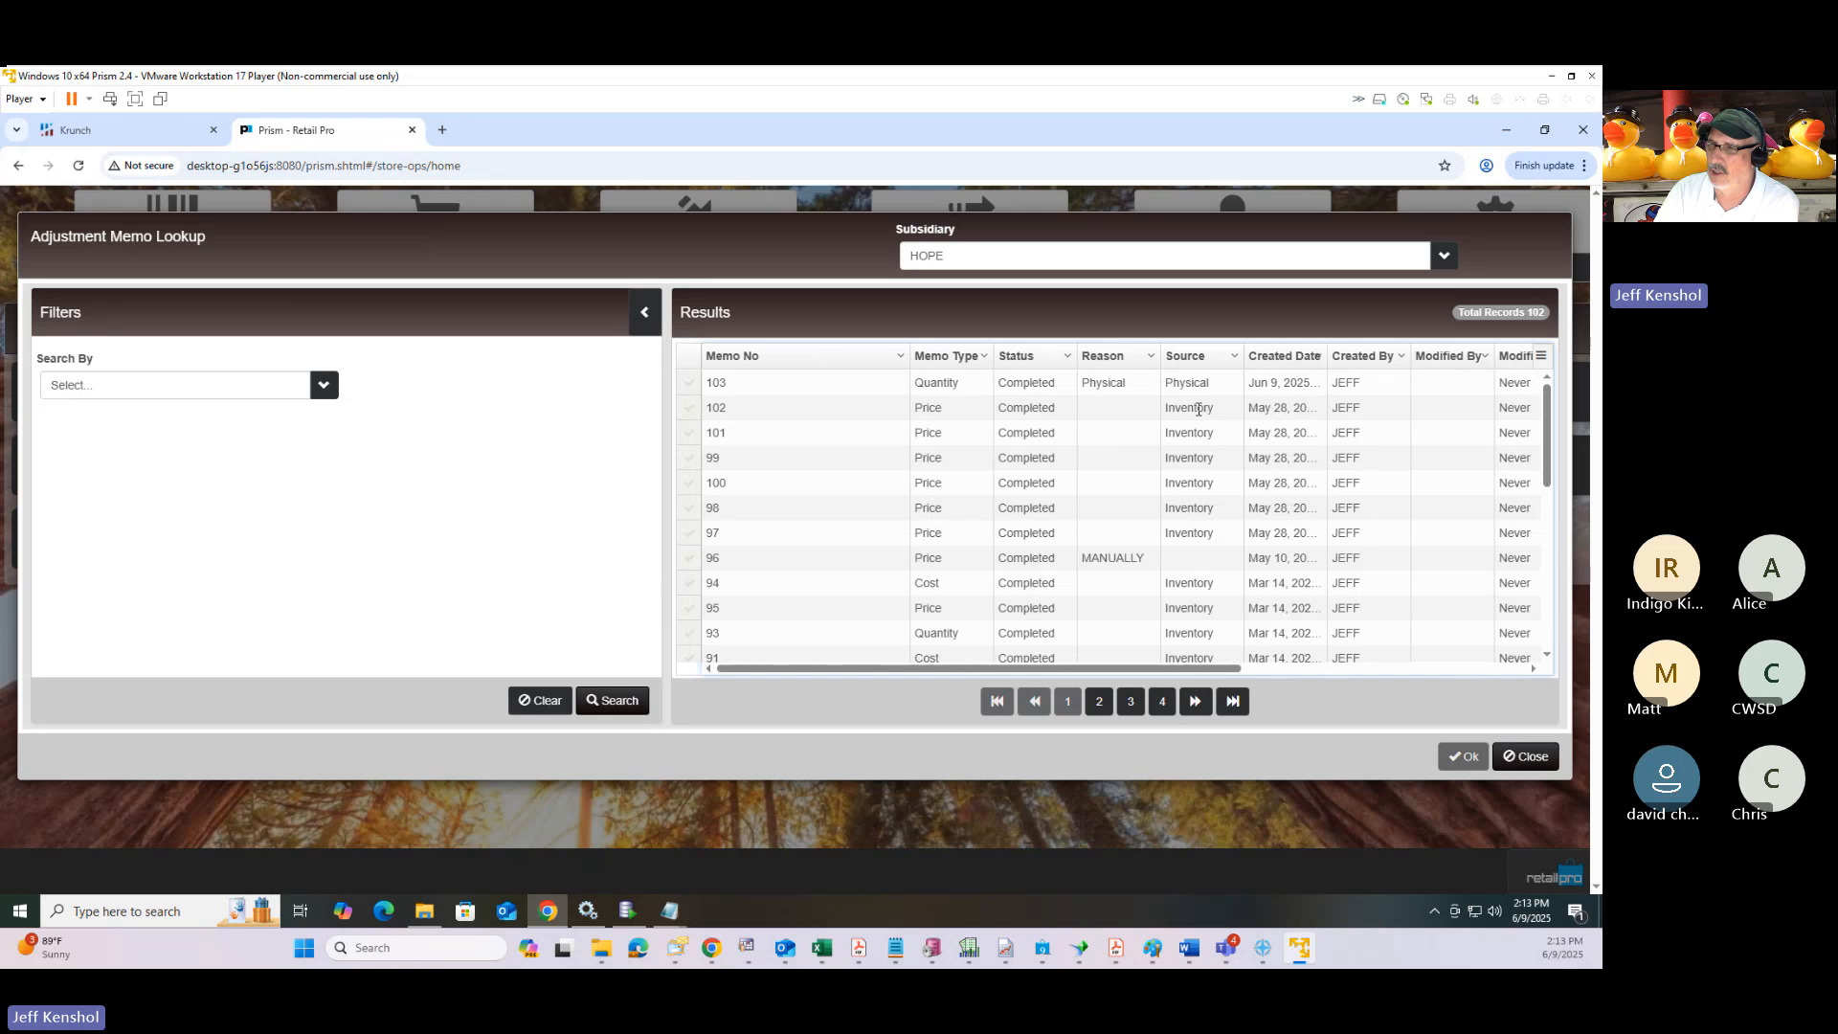
{"action": "left_click", "coordinate": [1198, 410]}
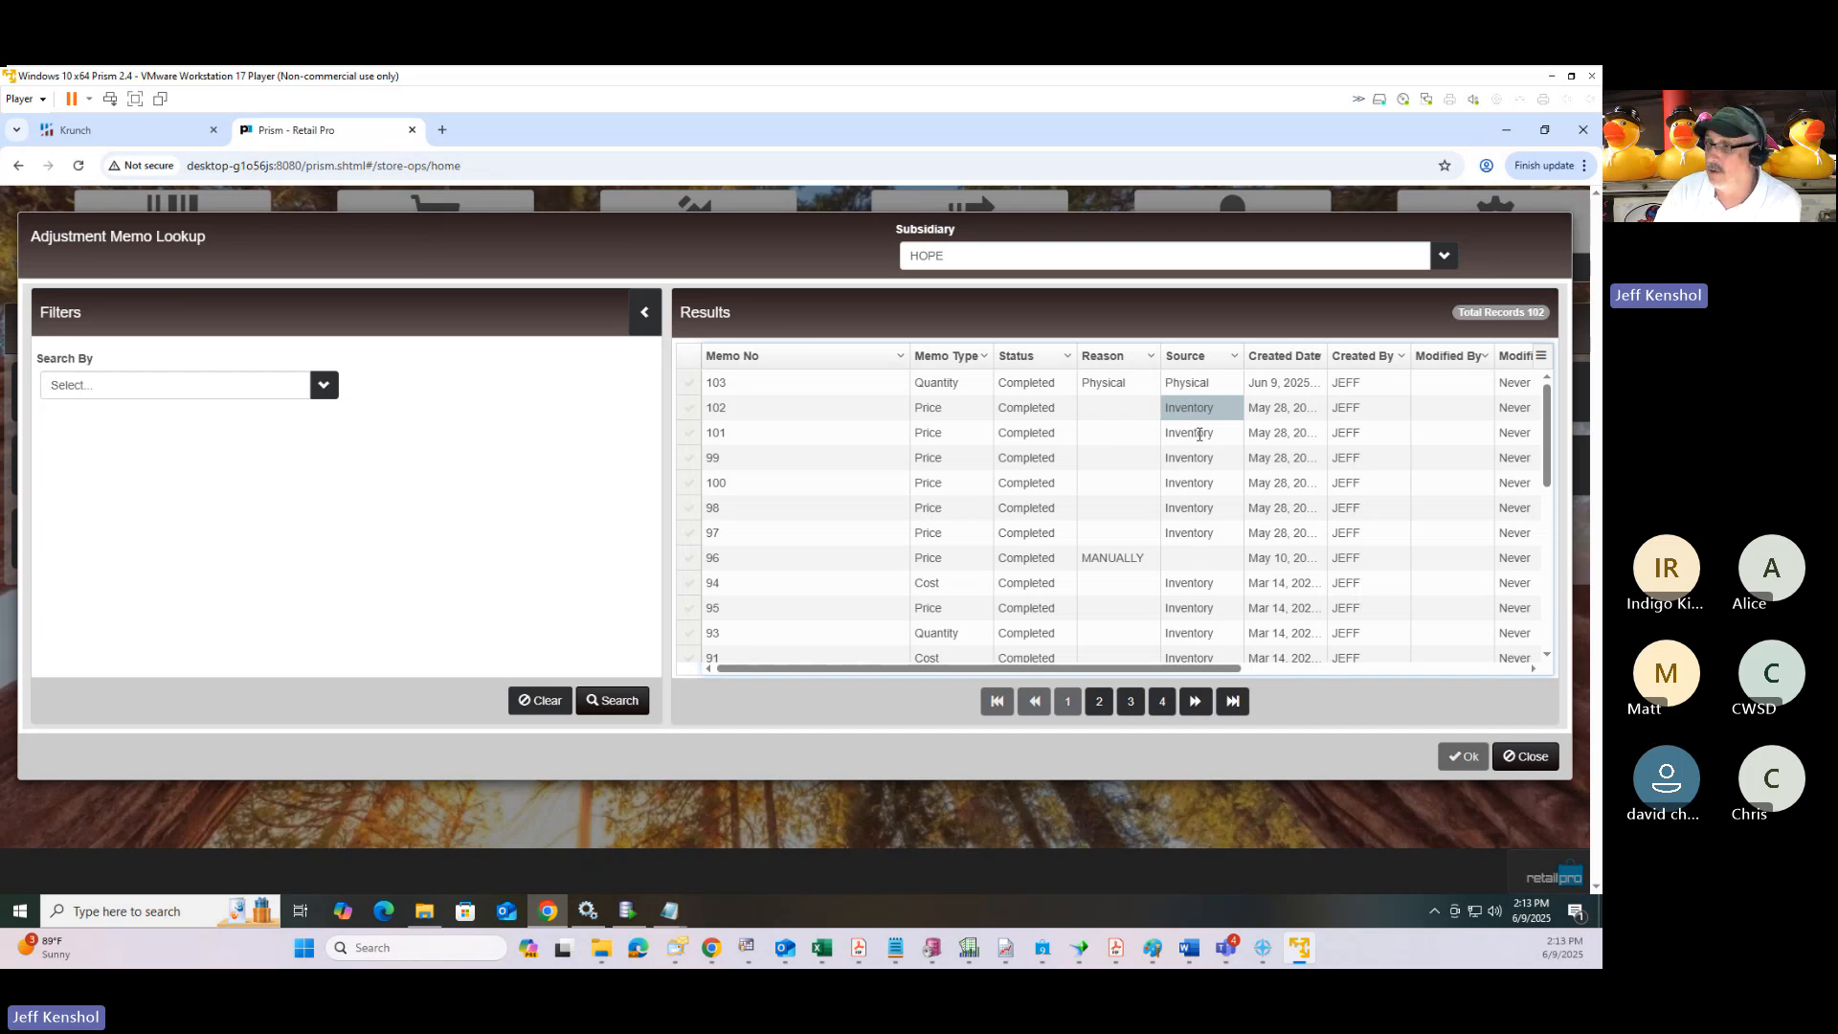
{"action": "left_click", "coordinate": [1529, 760]}
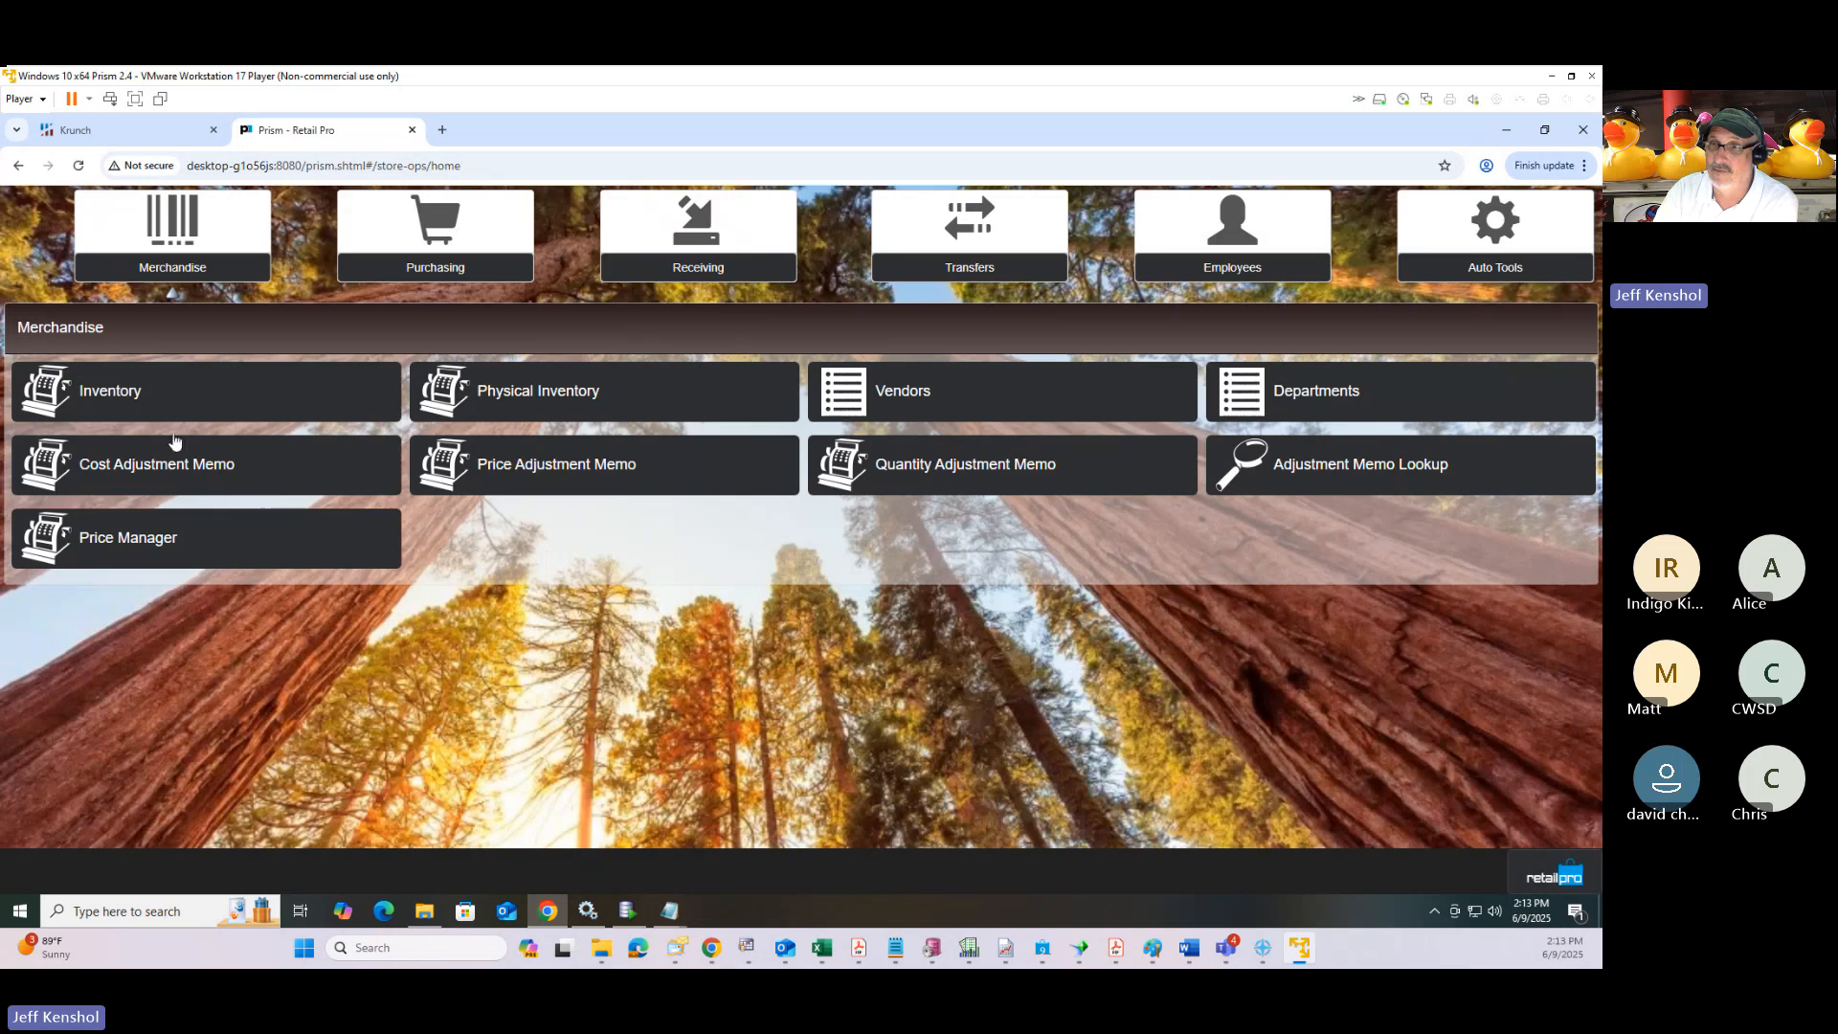
Start a quantity adjustment memo, list the existing memos through its memo lookup and examine the reason and source of memo 103.
{"action": "left_click", "coordinate": [911, 479]}
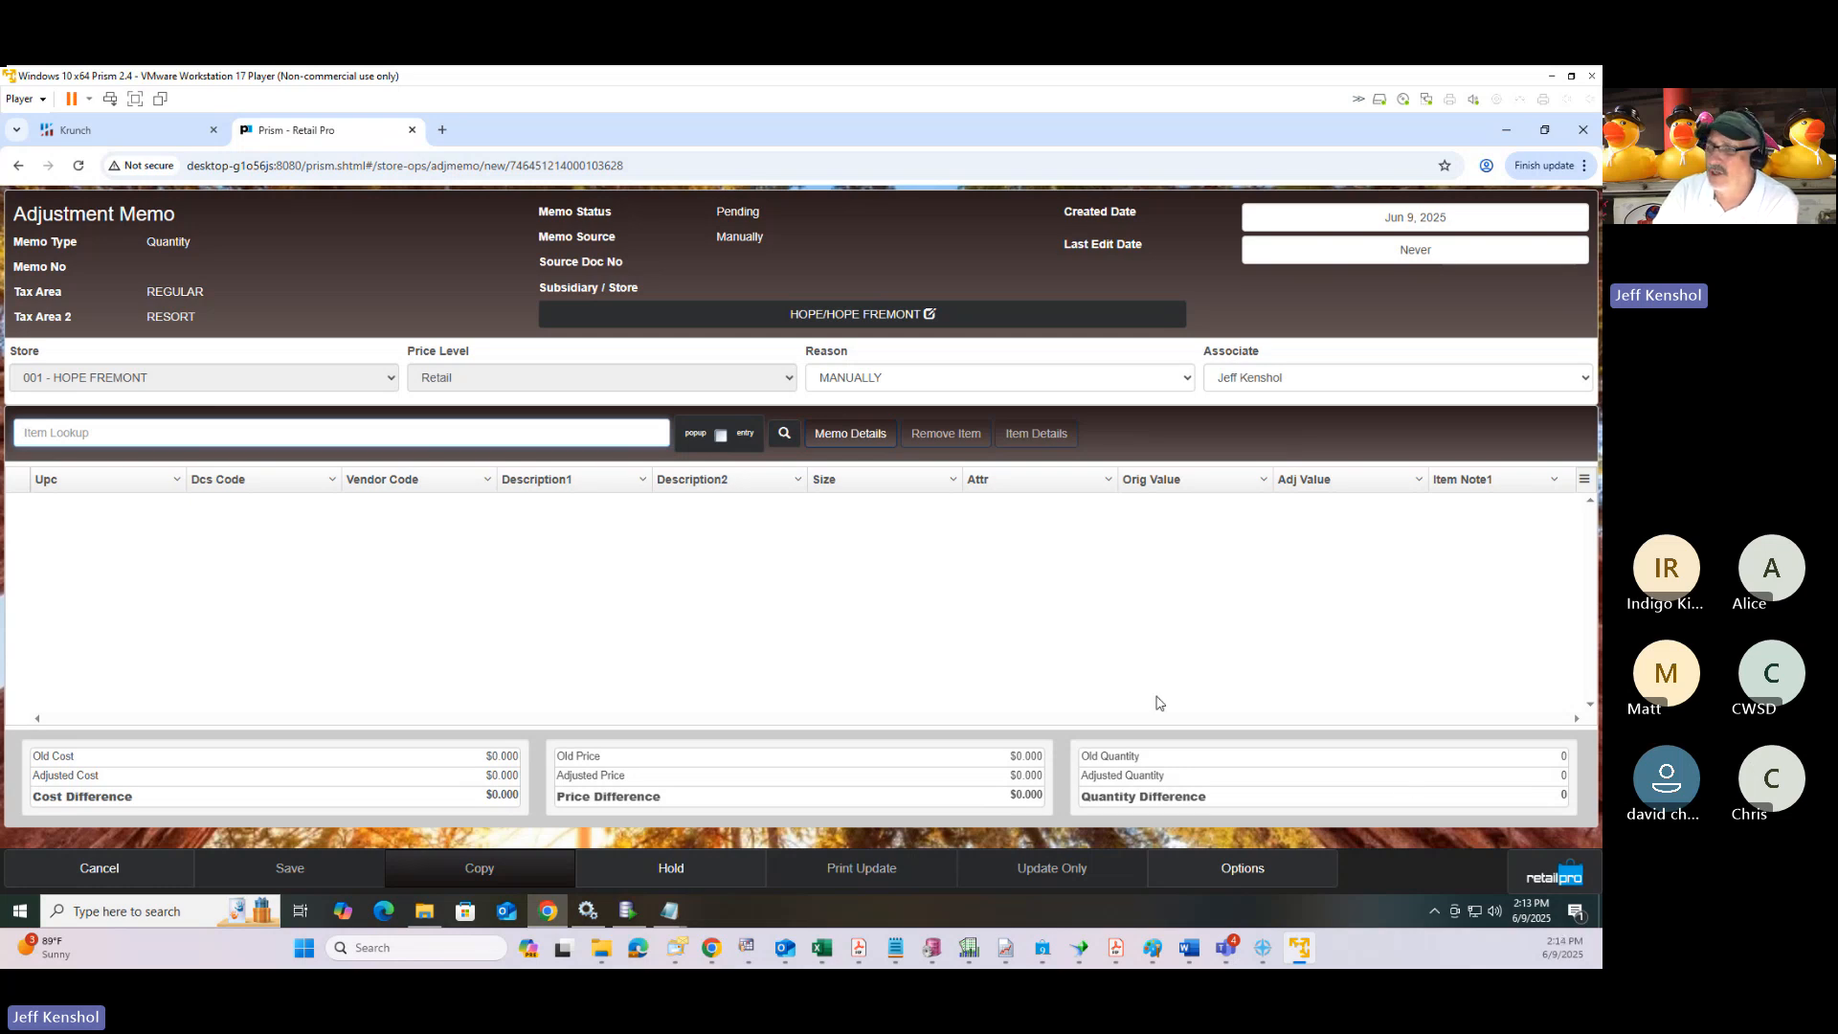
{"action": "left_click", "coordinate": [1255, 873]}
{"action": "left_click", "coordinate": [804, 289]}
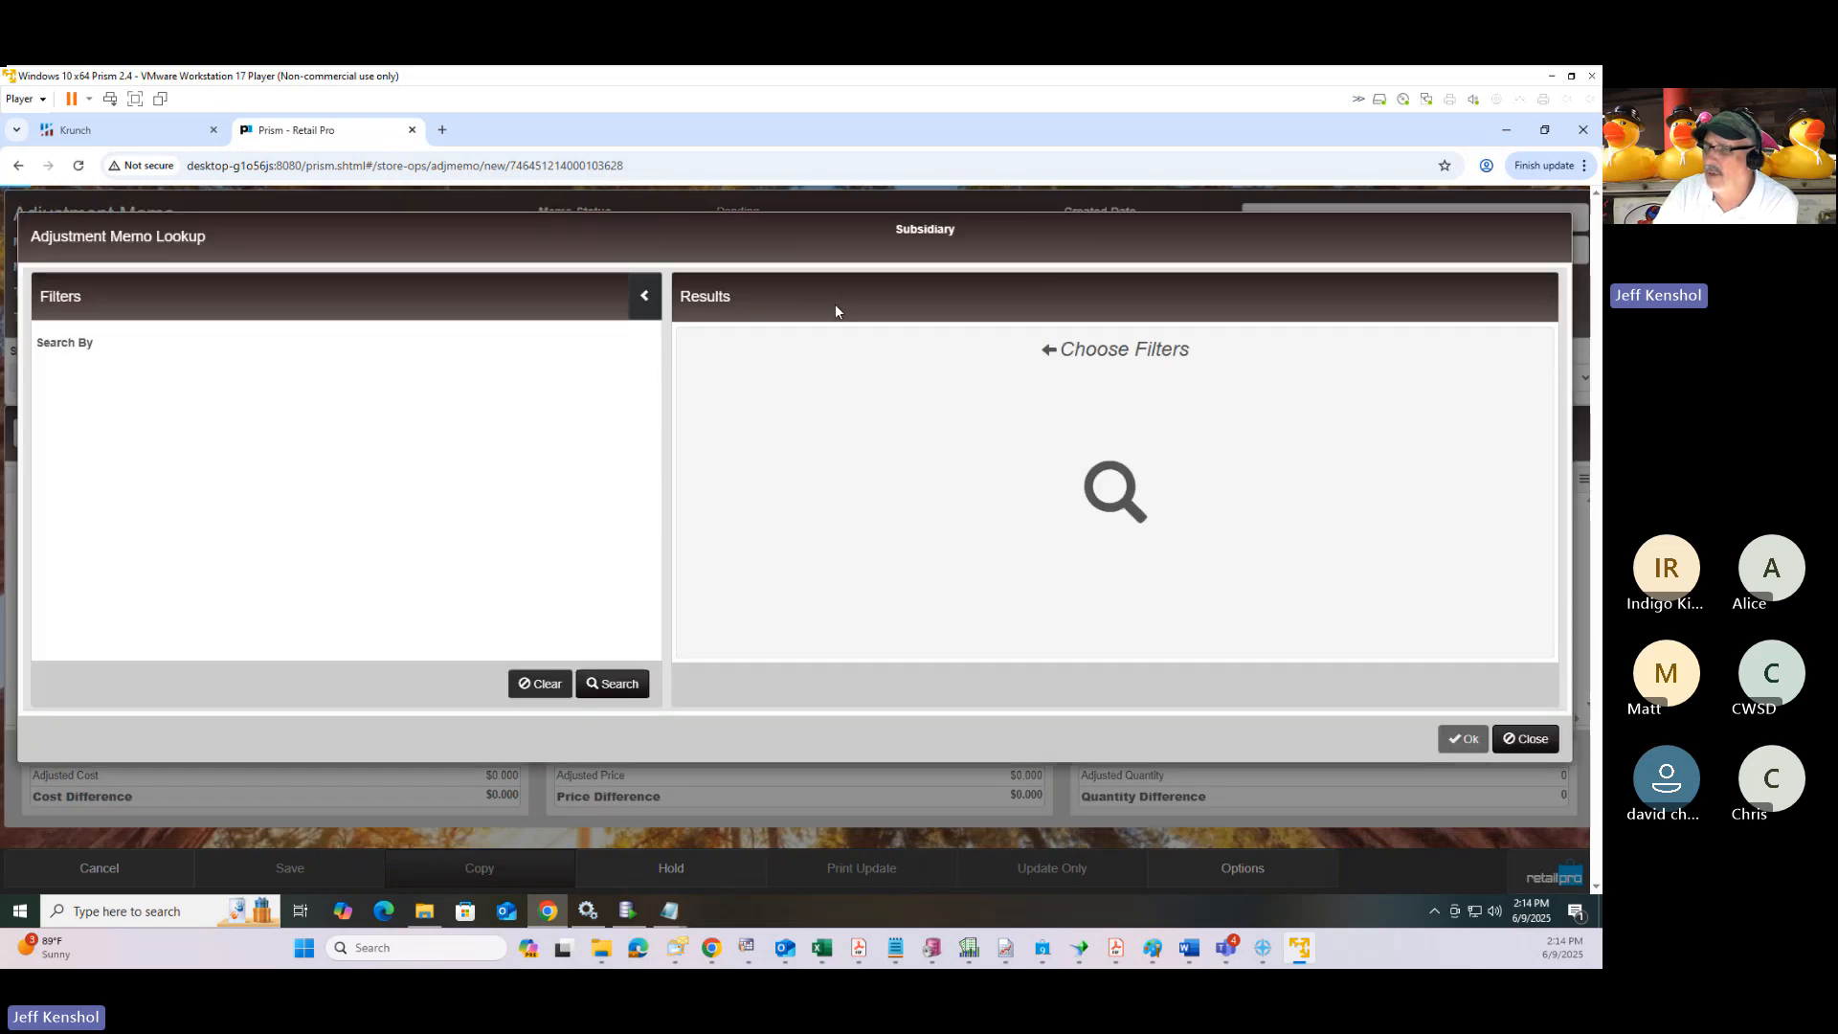
{"action": "left_click", "coordinate": [629, 698]}
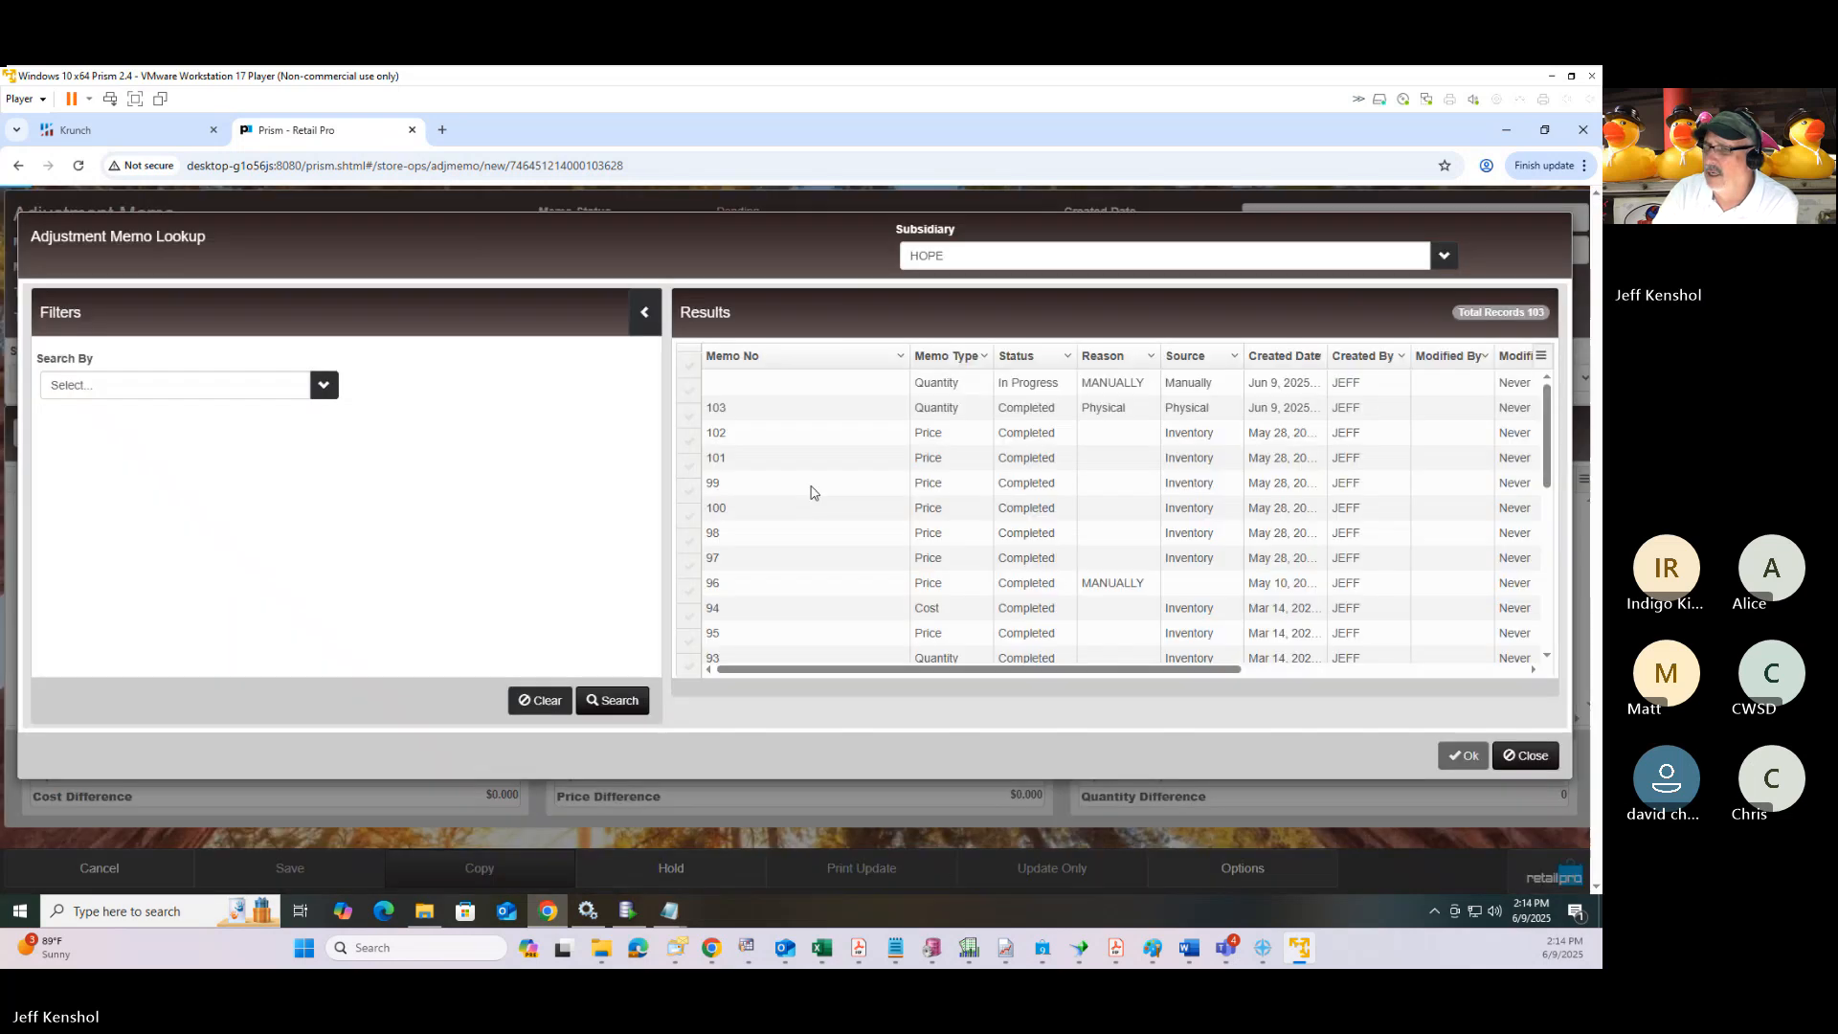
{"action": "left_click", "coordinate": [1110, 410]}
{"action": "left_click", "coordinate": [1231, 410]}
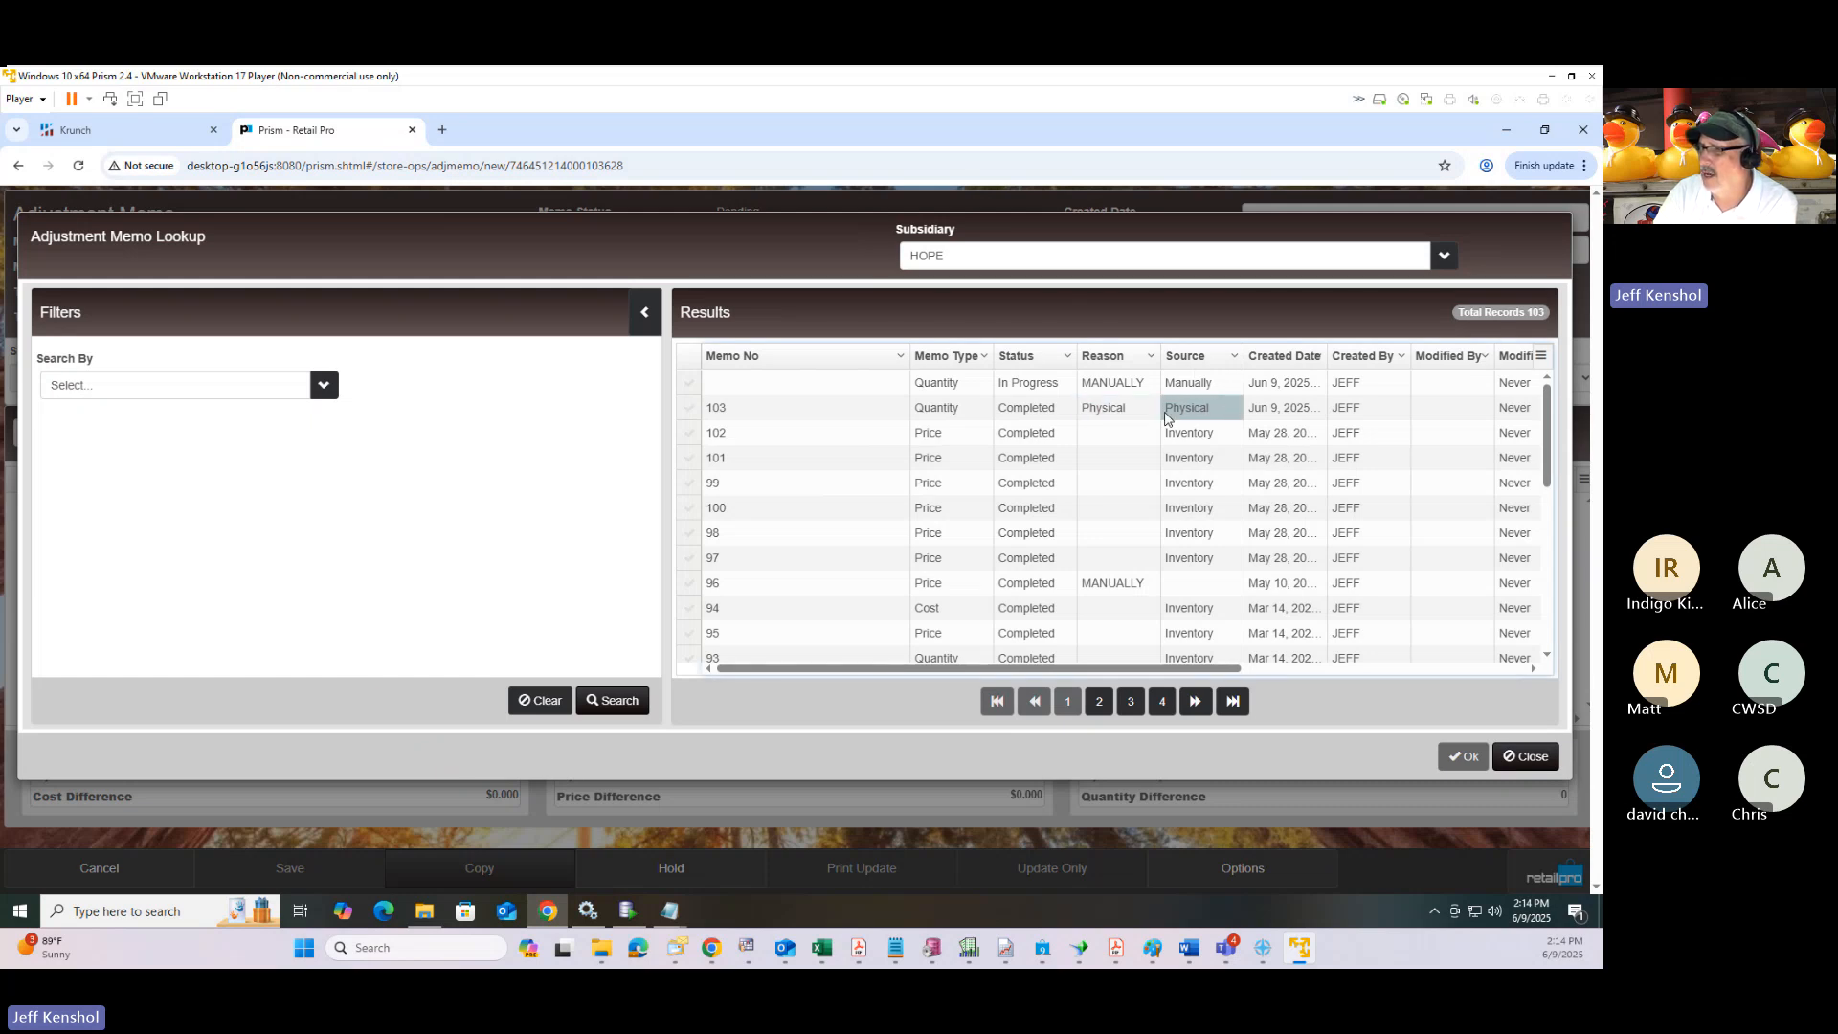
Check the status and reason of the newest memos in the lookup and open completed quantity memo 103.
{"action": "left_click", "coordinate": [1056, 383]}
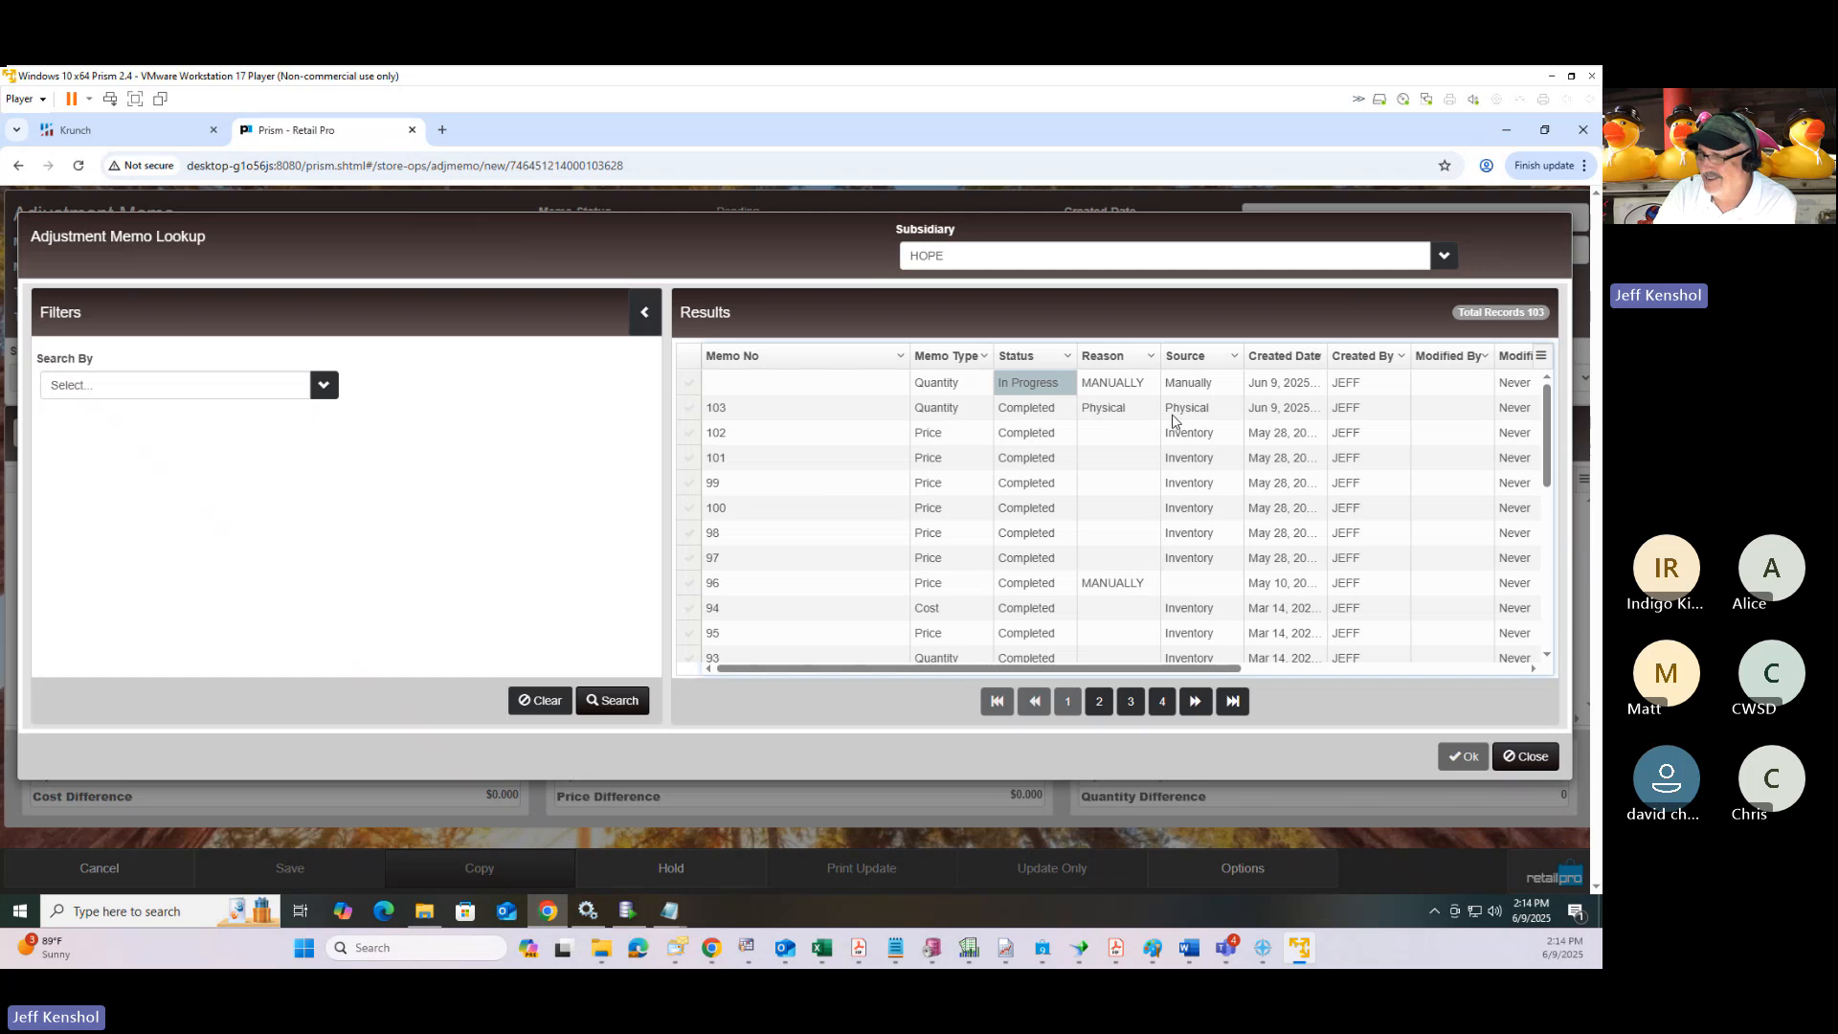
{"action": "left_click", "coordinate": [1107, 411]}
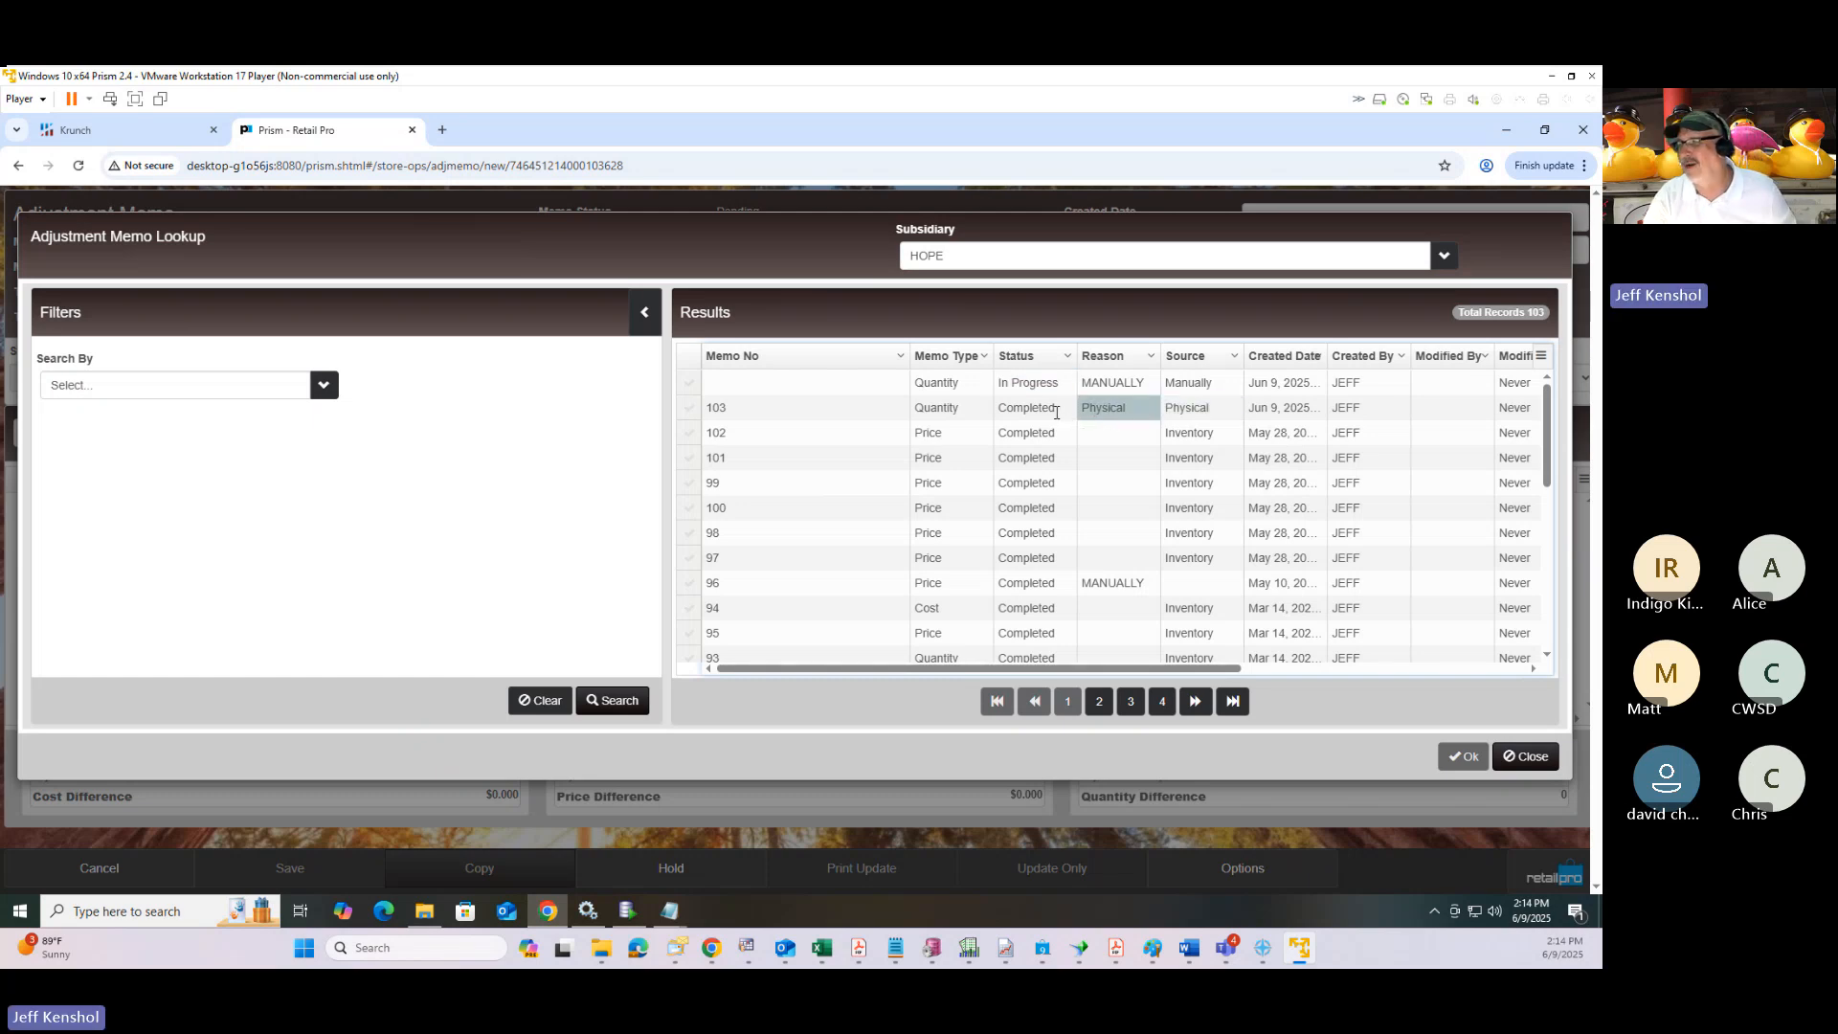
{"action": "left_click", "coordinate": [1020, 421]}
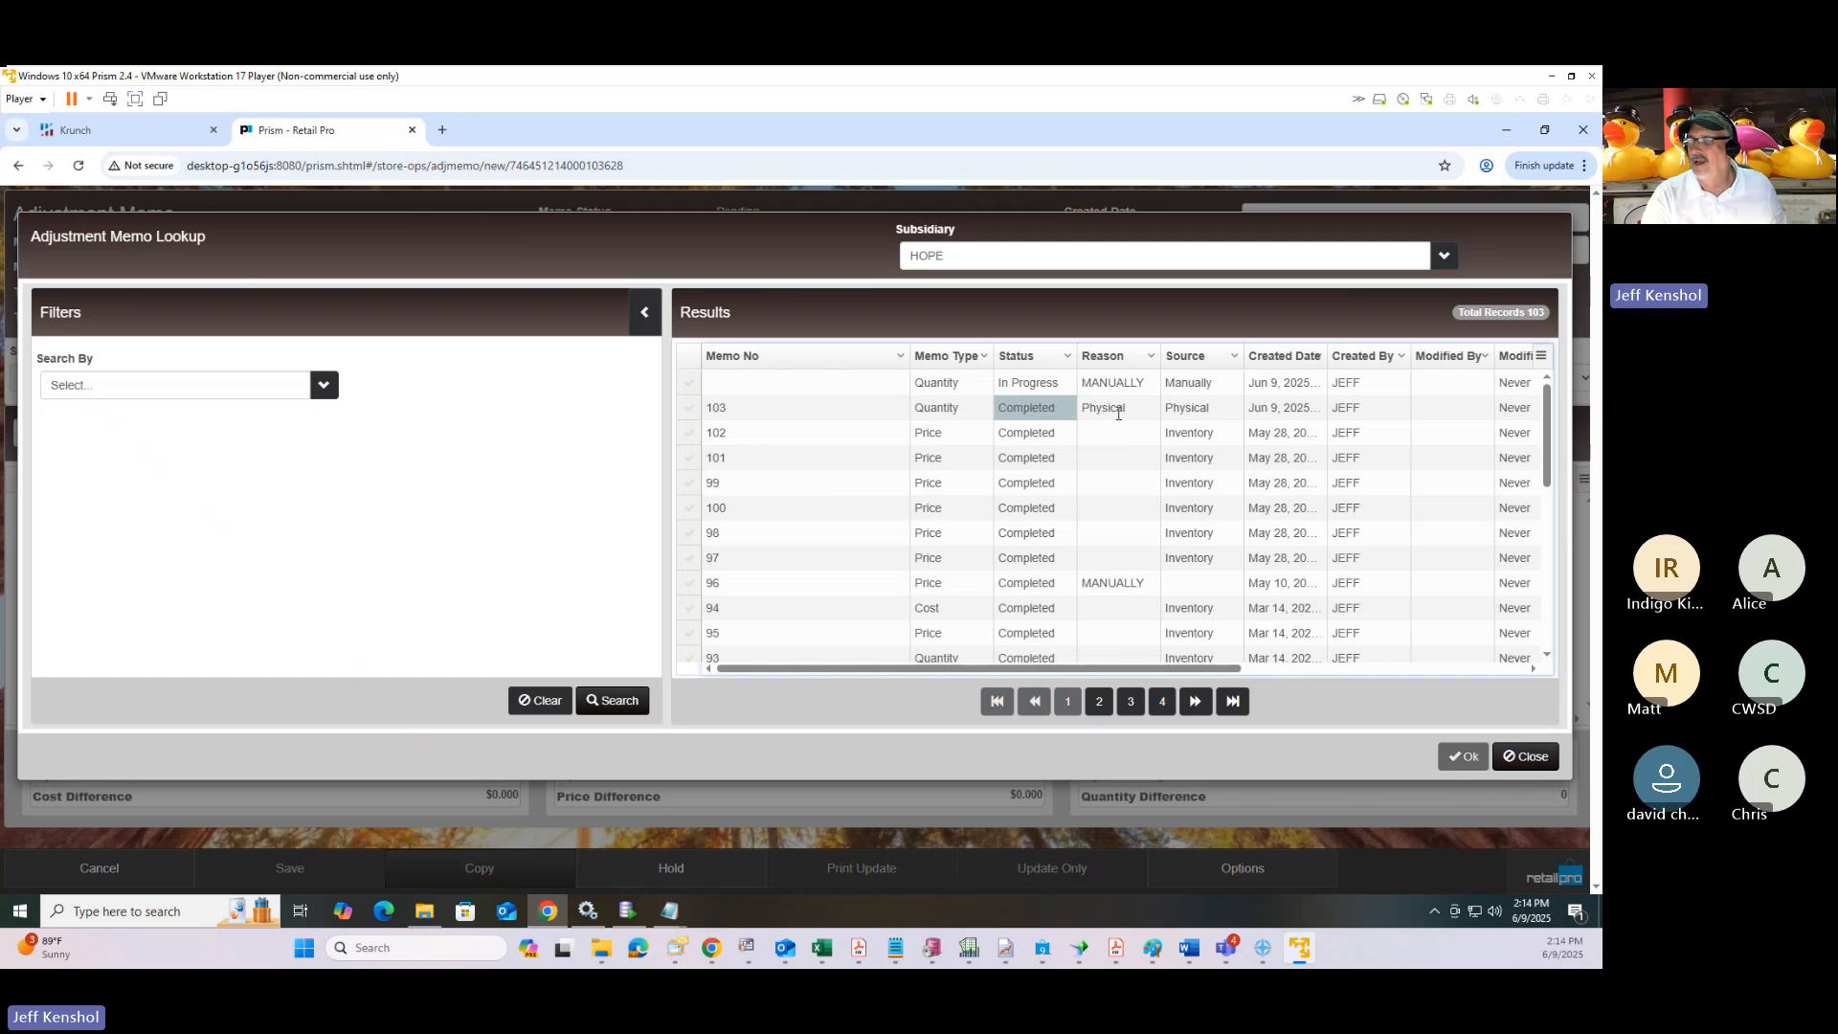
{"action": "left_click", "coordinate": [1091, 421]}
{"action": "left_click", "coordinate": [689, 408]}
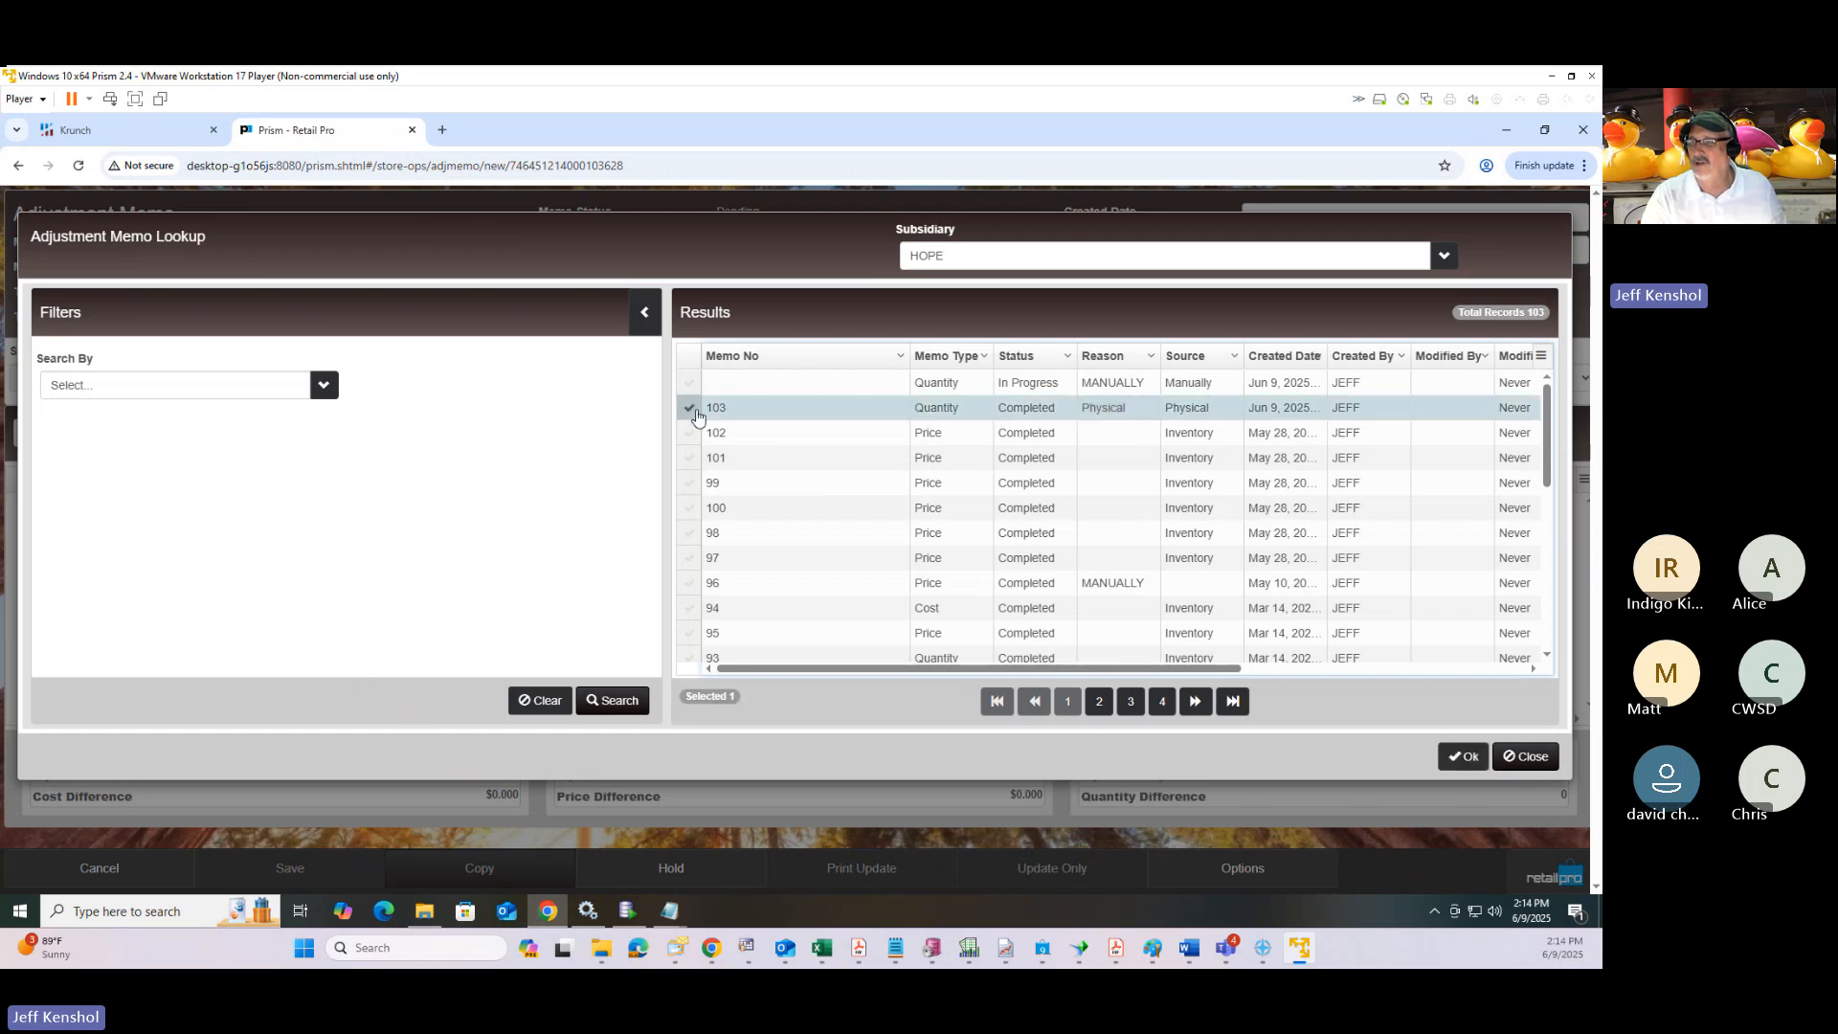
{"action": "left_click", "coordinate": [1460, 756]}
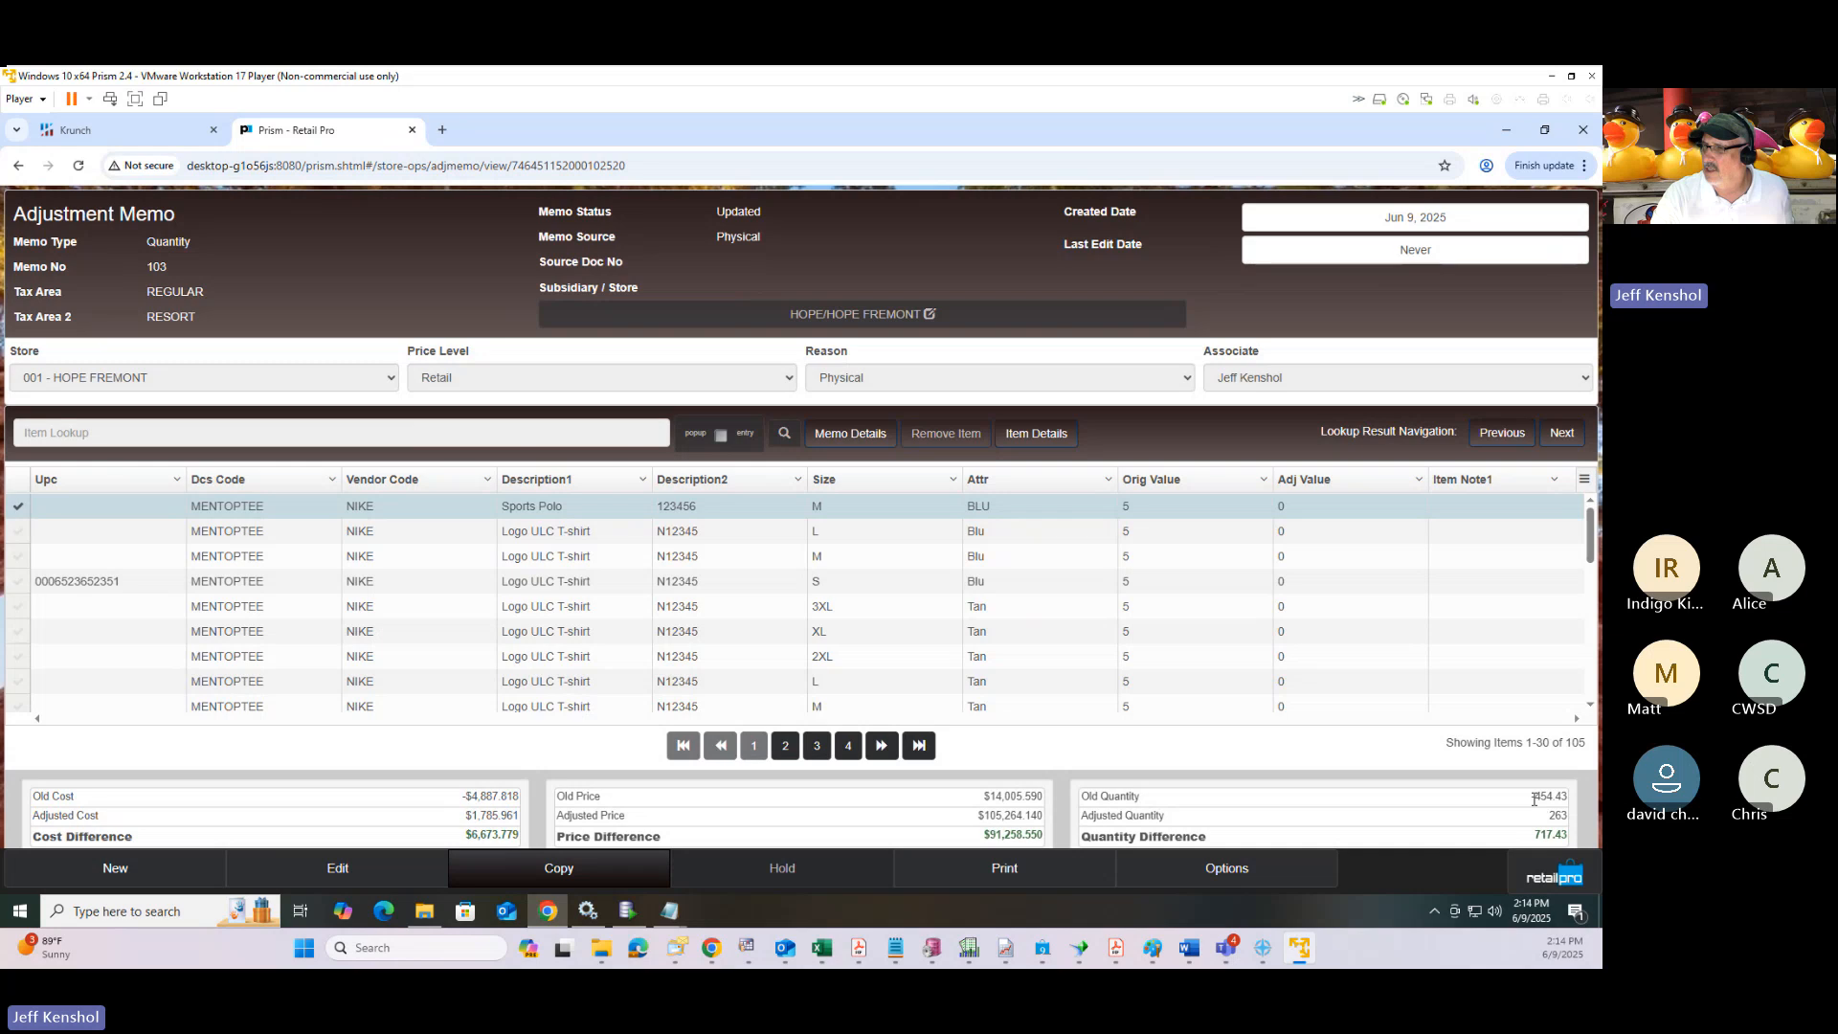
Examine memo 103's old quantity, its item rows, and the cost and price difference totals.
{"action": "left_click_drag", "start_coordinate": [1533, 798], "coordinate": [1577, 800]}
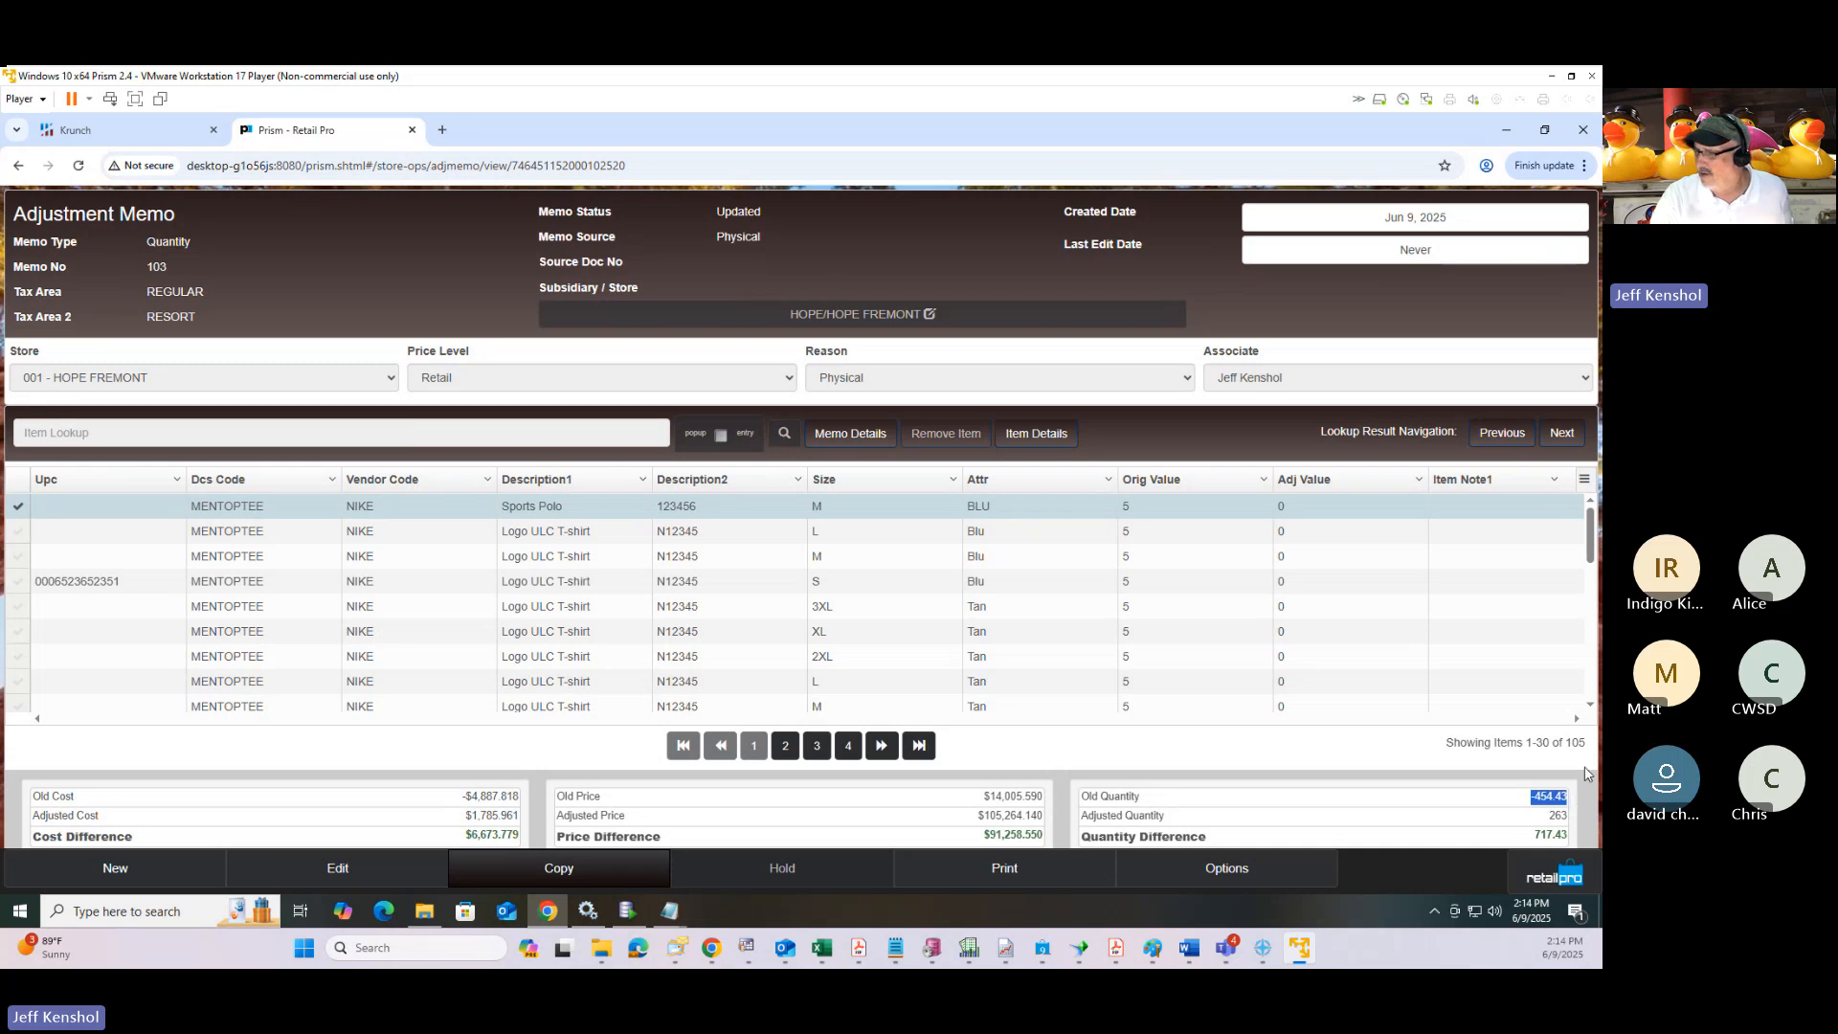
{"action": "scroll", "coordinate": [1498, 722], "scroll_direction": "down", "scroll_amount": 1}
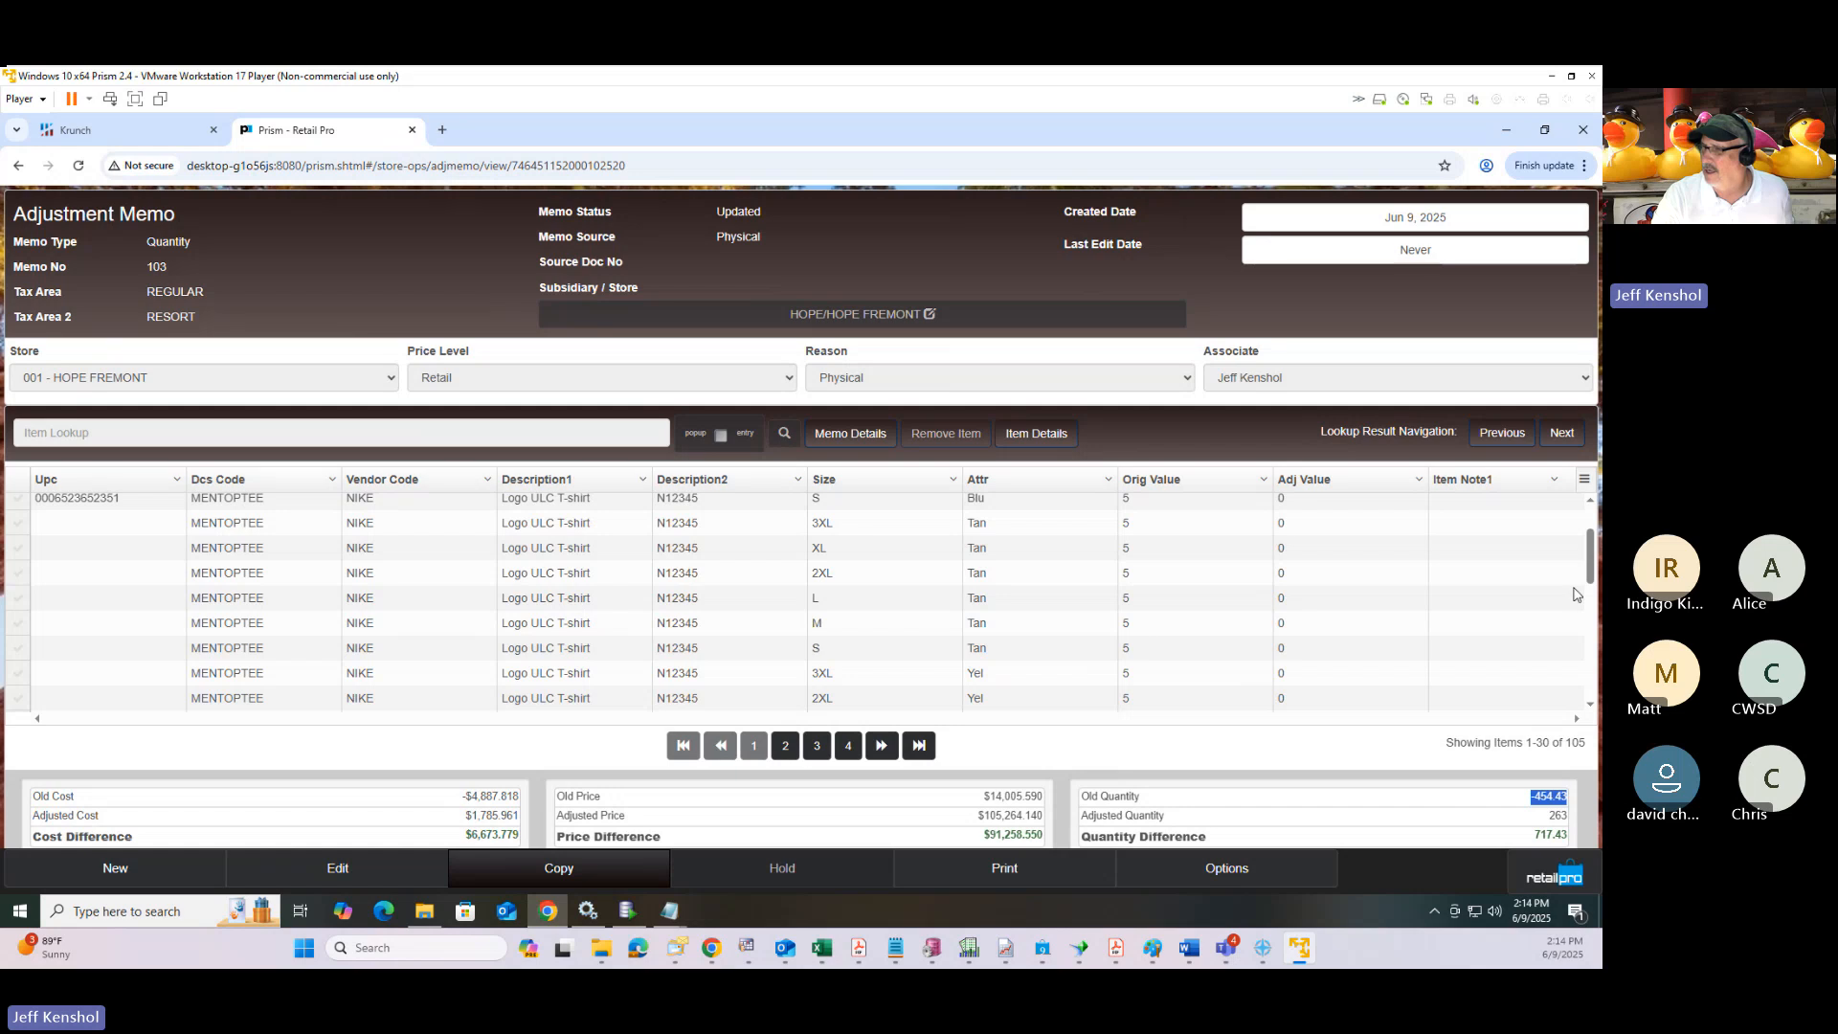
{"action": "left_click_drag", "start_coordinate": [1591, 568], "coordinate": [1592, 661]}
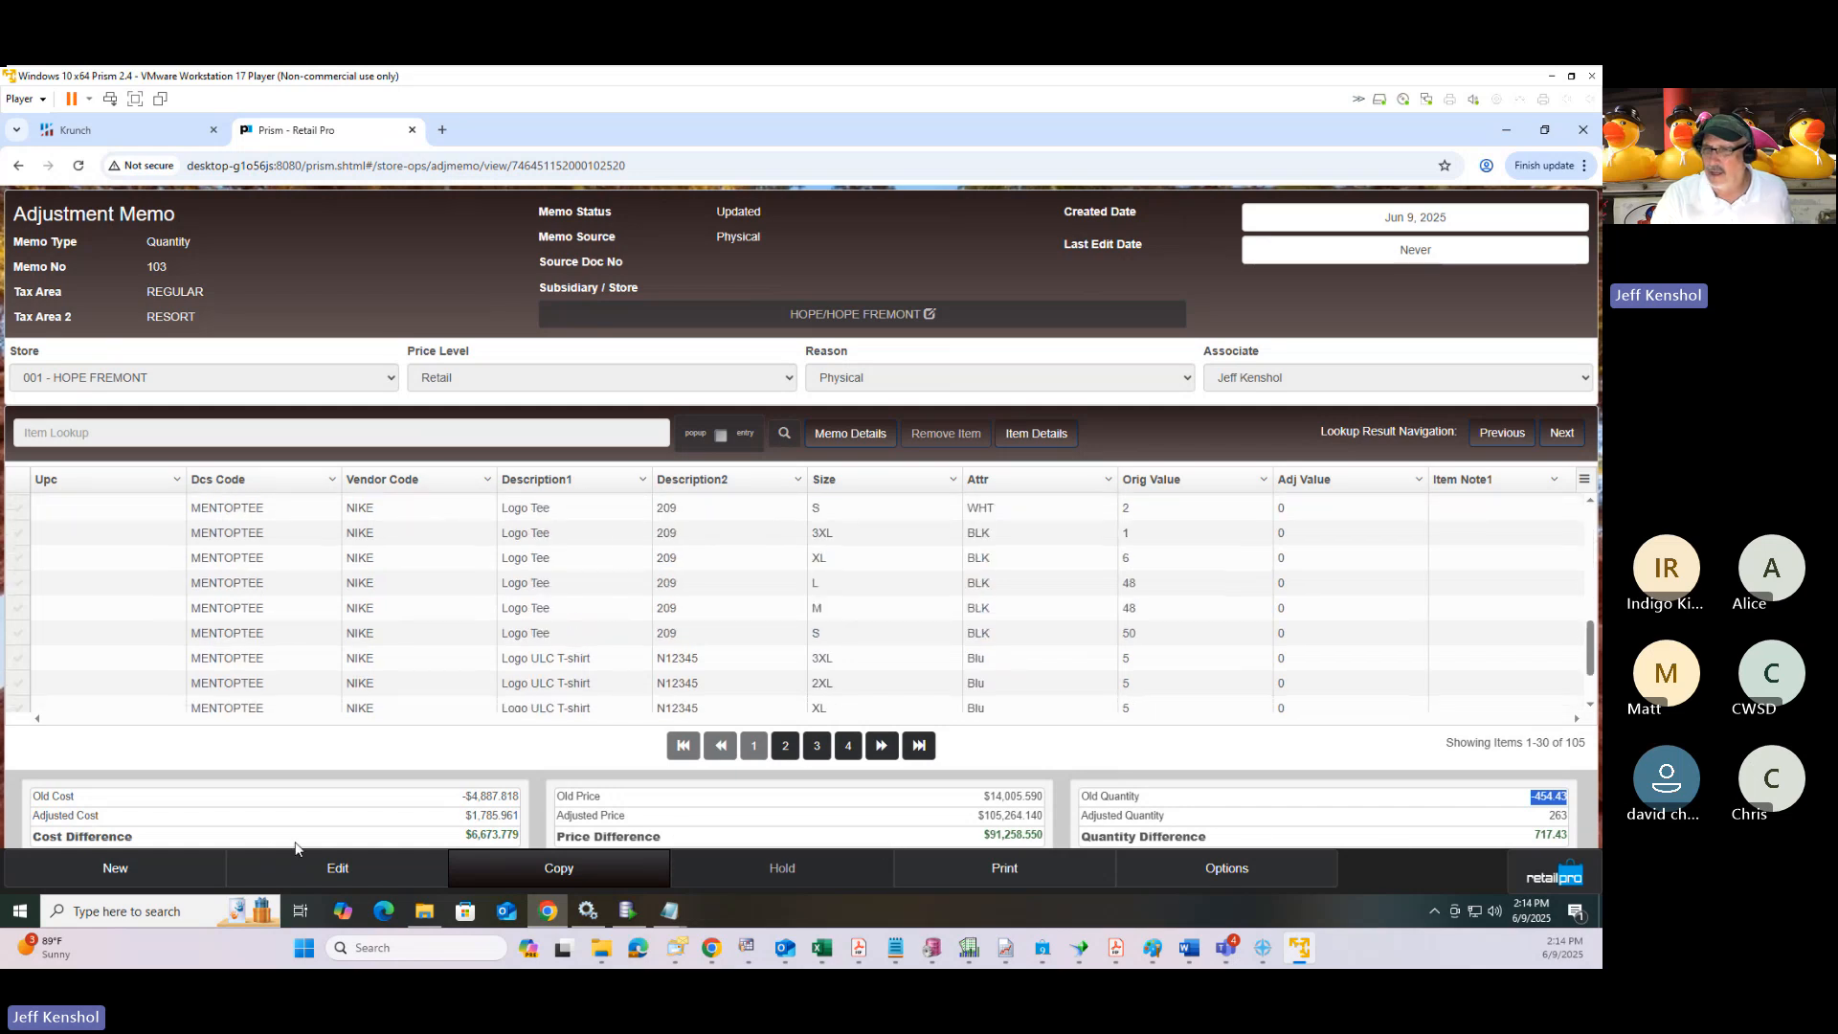
{"action": "left_click_drag", "start_coordinate": [465, 835], "coordinate": [542, 835]}
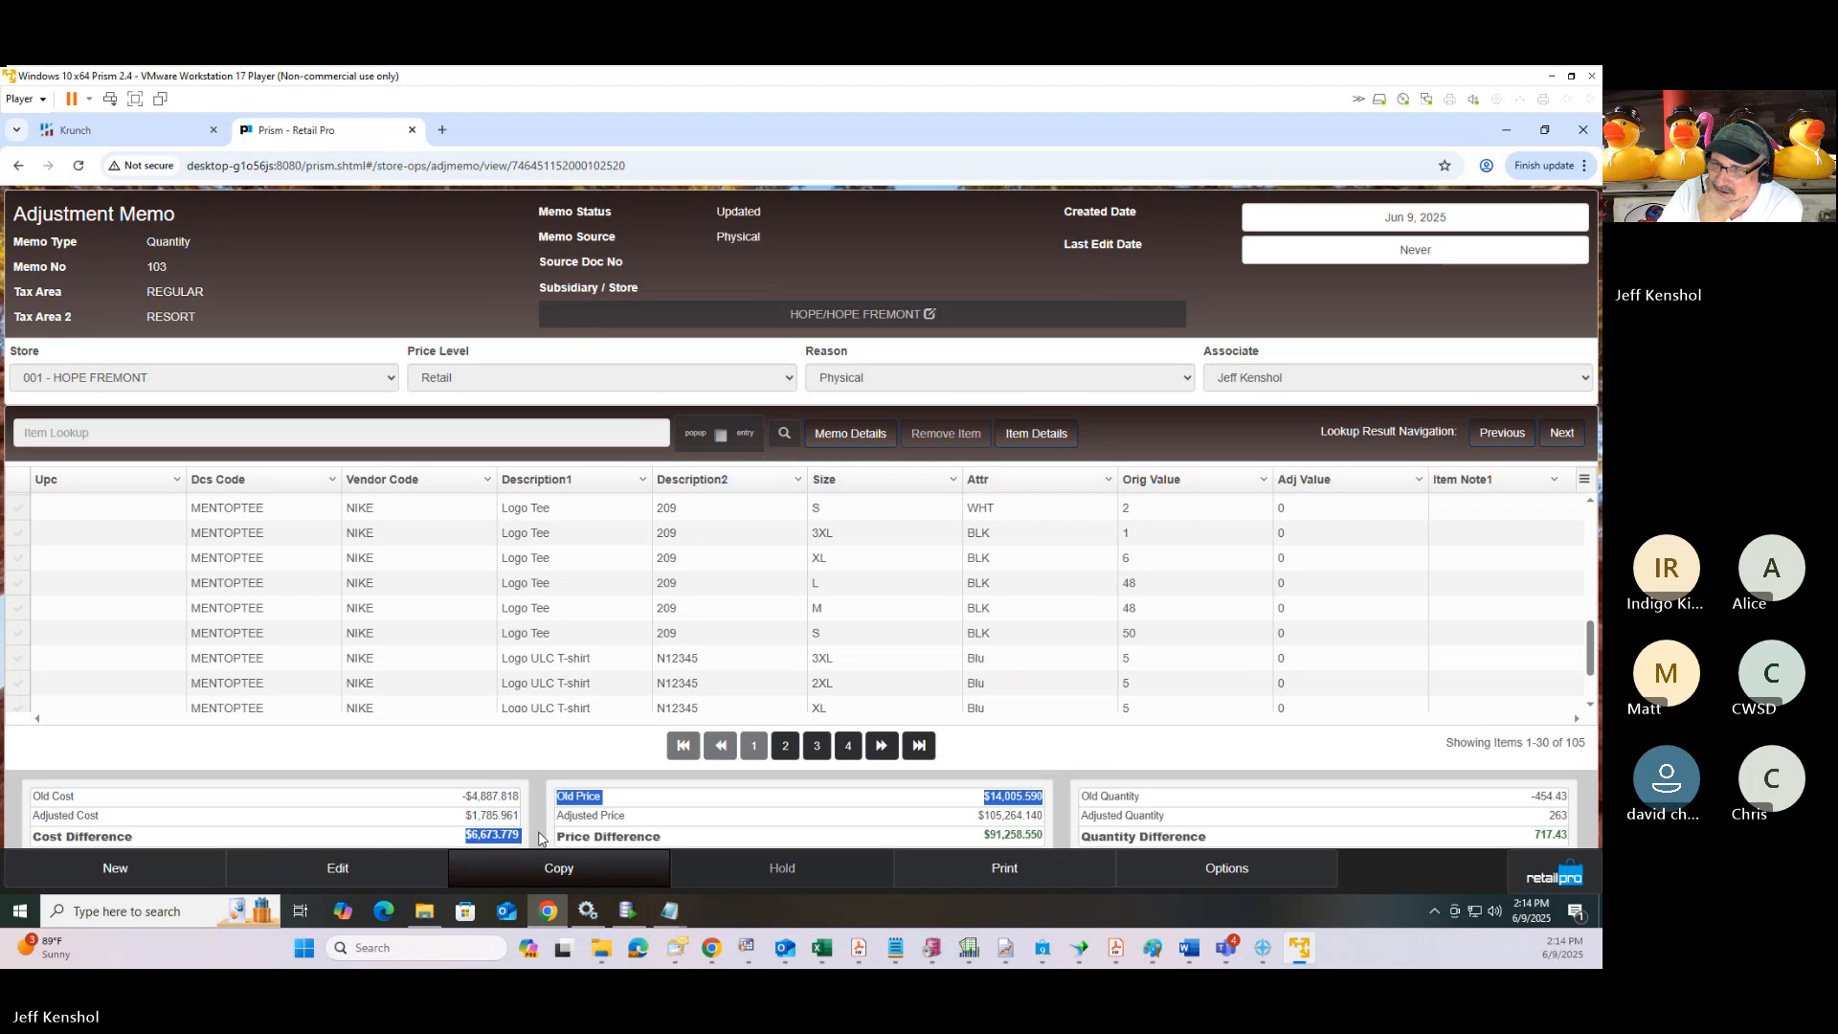
{"action": "left_click", "coordinate": [480, 835]}
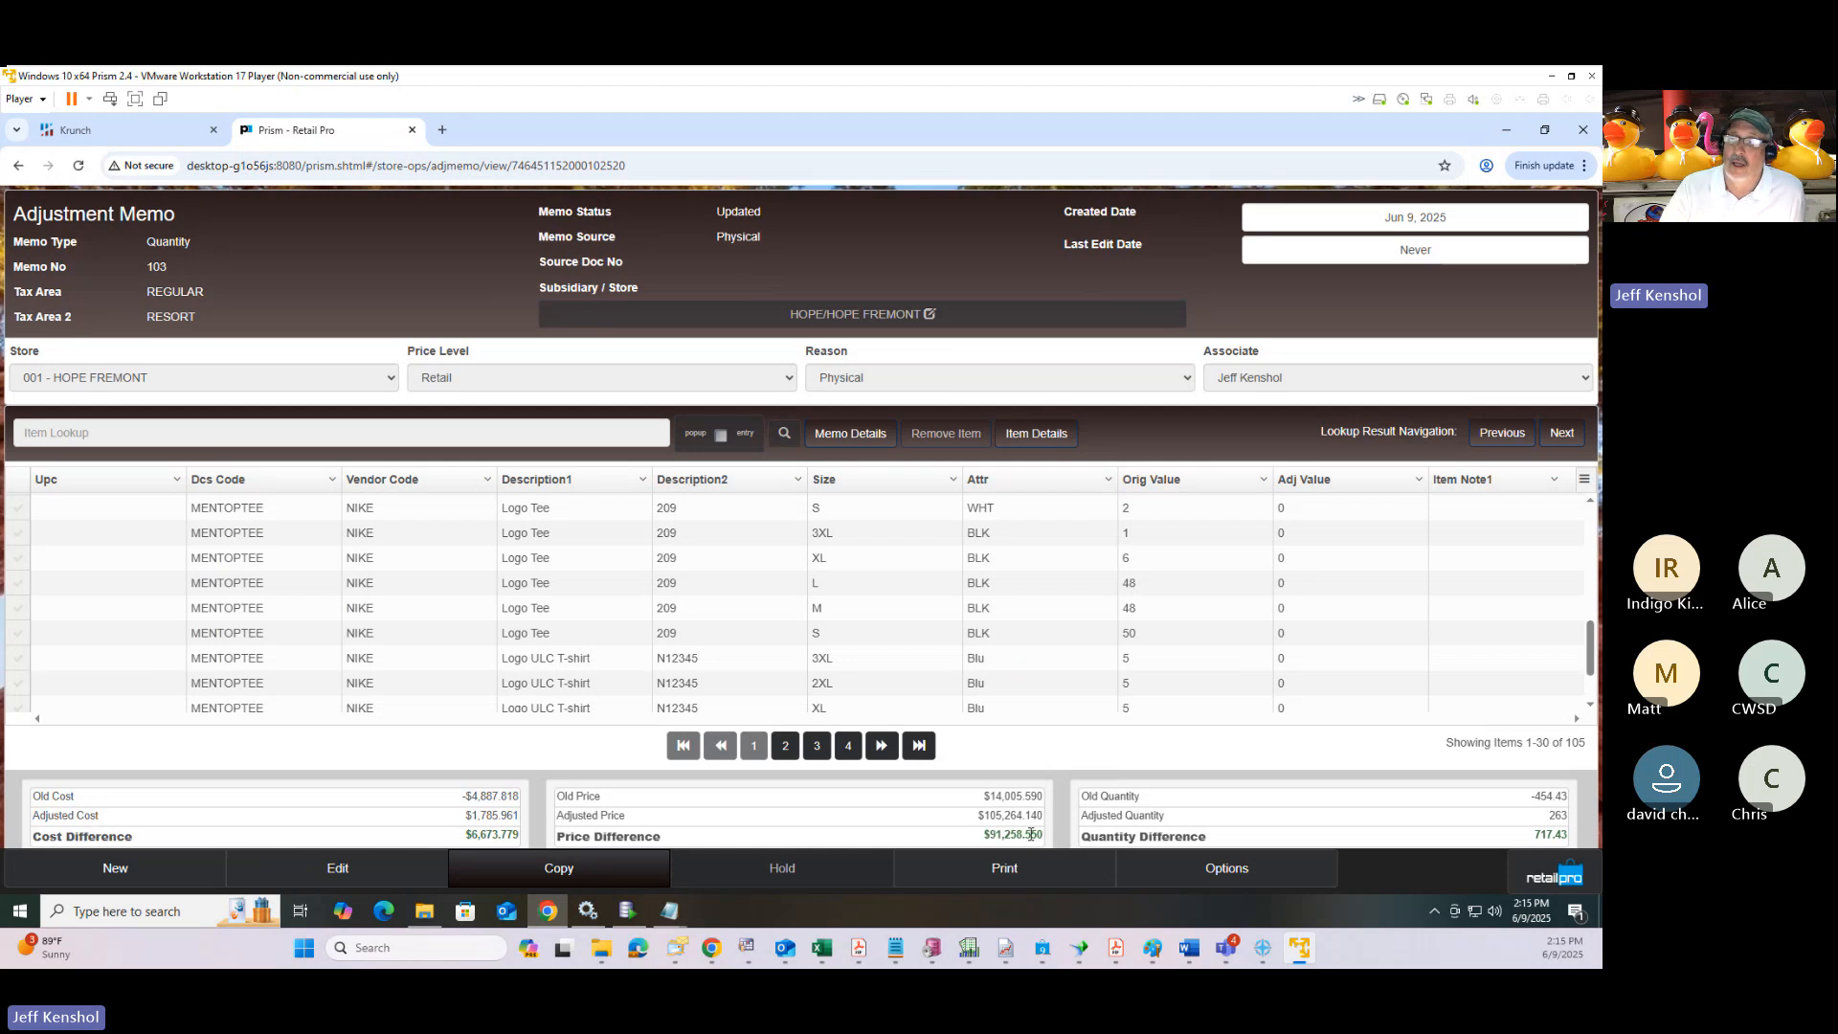
Switch to Retail Pro Reports, filter the reports of all groups by "quant" and start running the Quantity Changes report.
{"action": "left_click", "coordinate": [105, 133]}
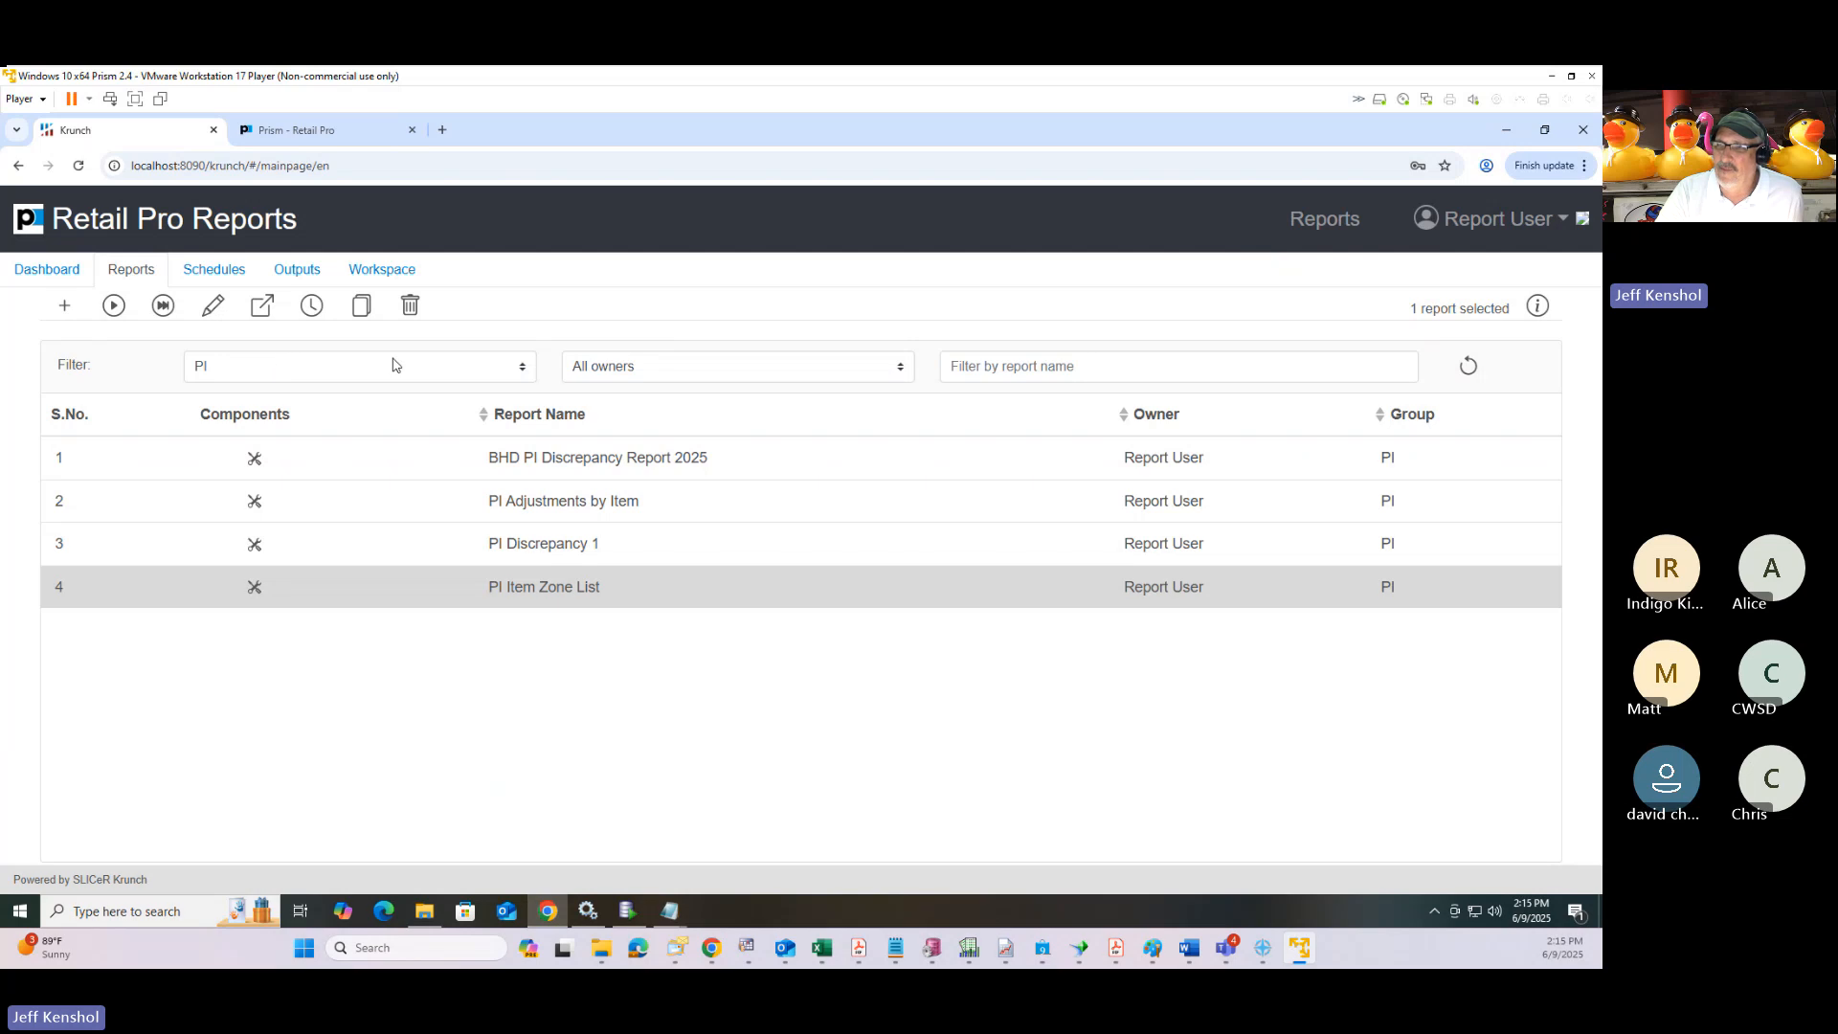
{"action": "left_click", "coordinate": [299, 373]}
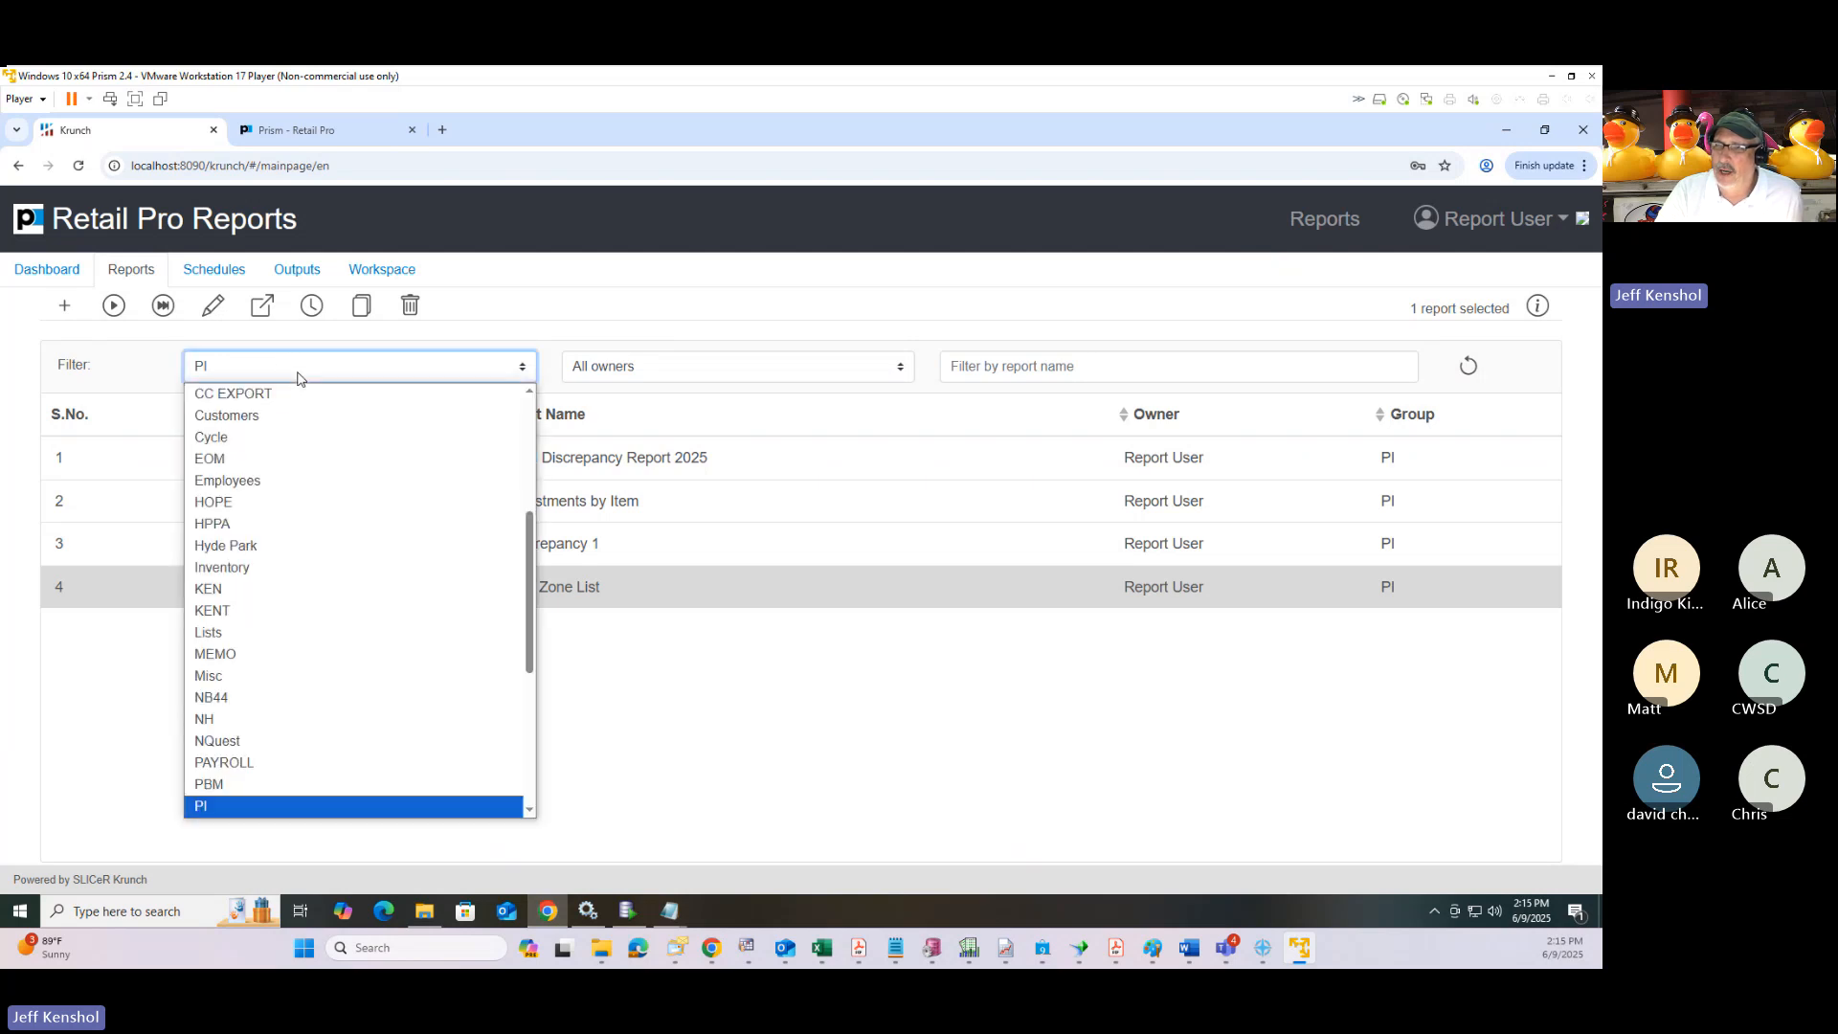
{"action": "scroll", "coordinate": [278, 436], "scroll_direction": "up", "scroll_amount": 5}
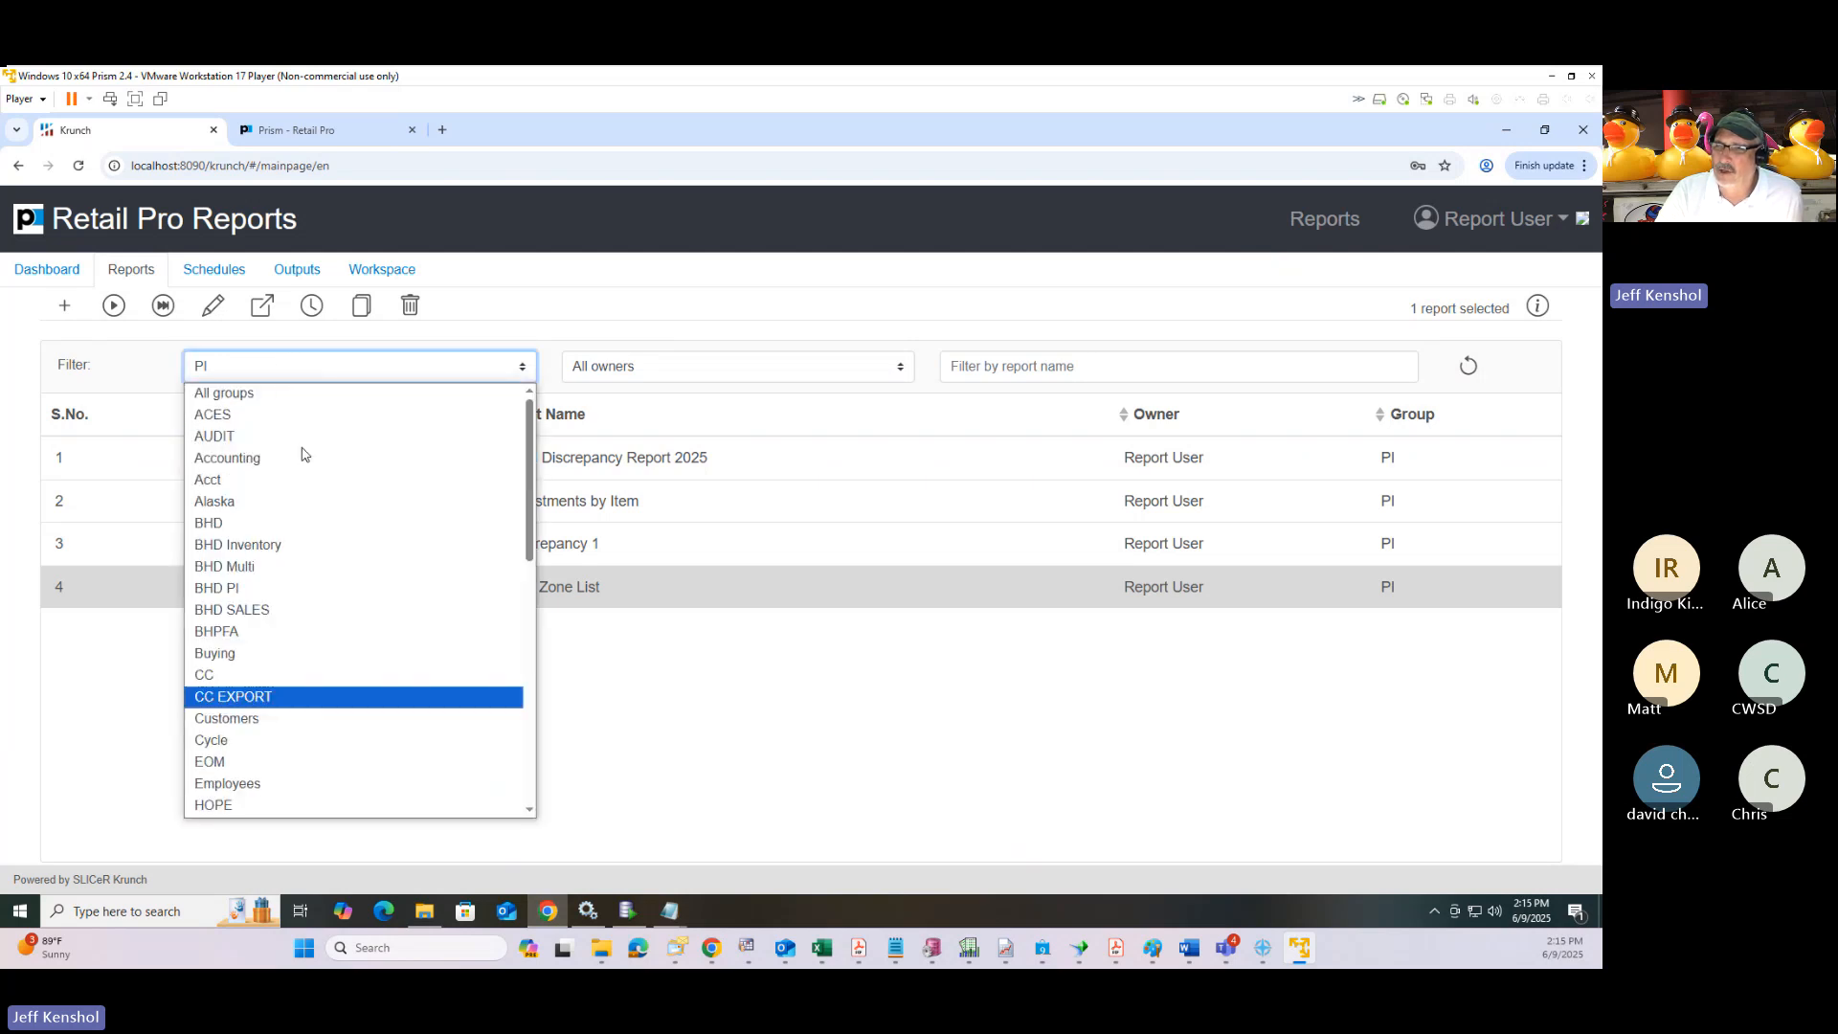
{"action": "left_click", "coordinate": [268, 393]}
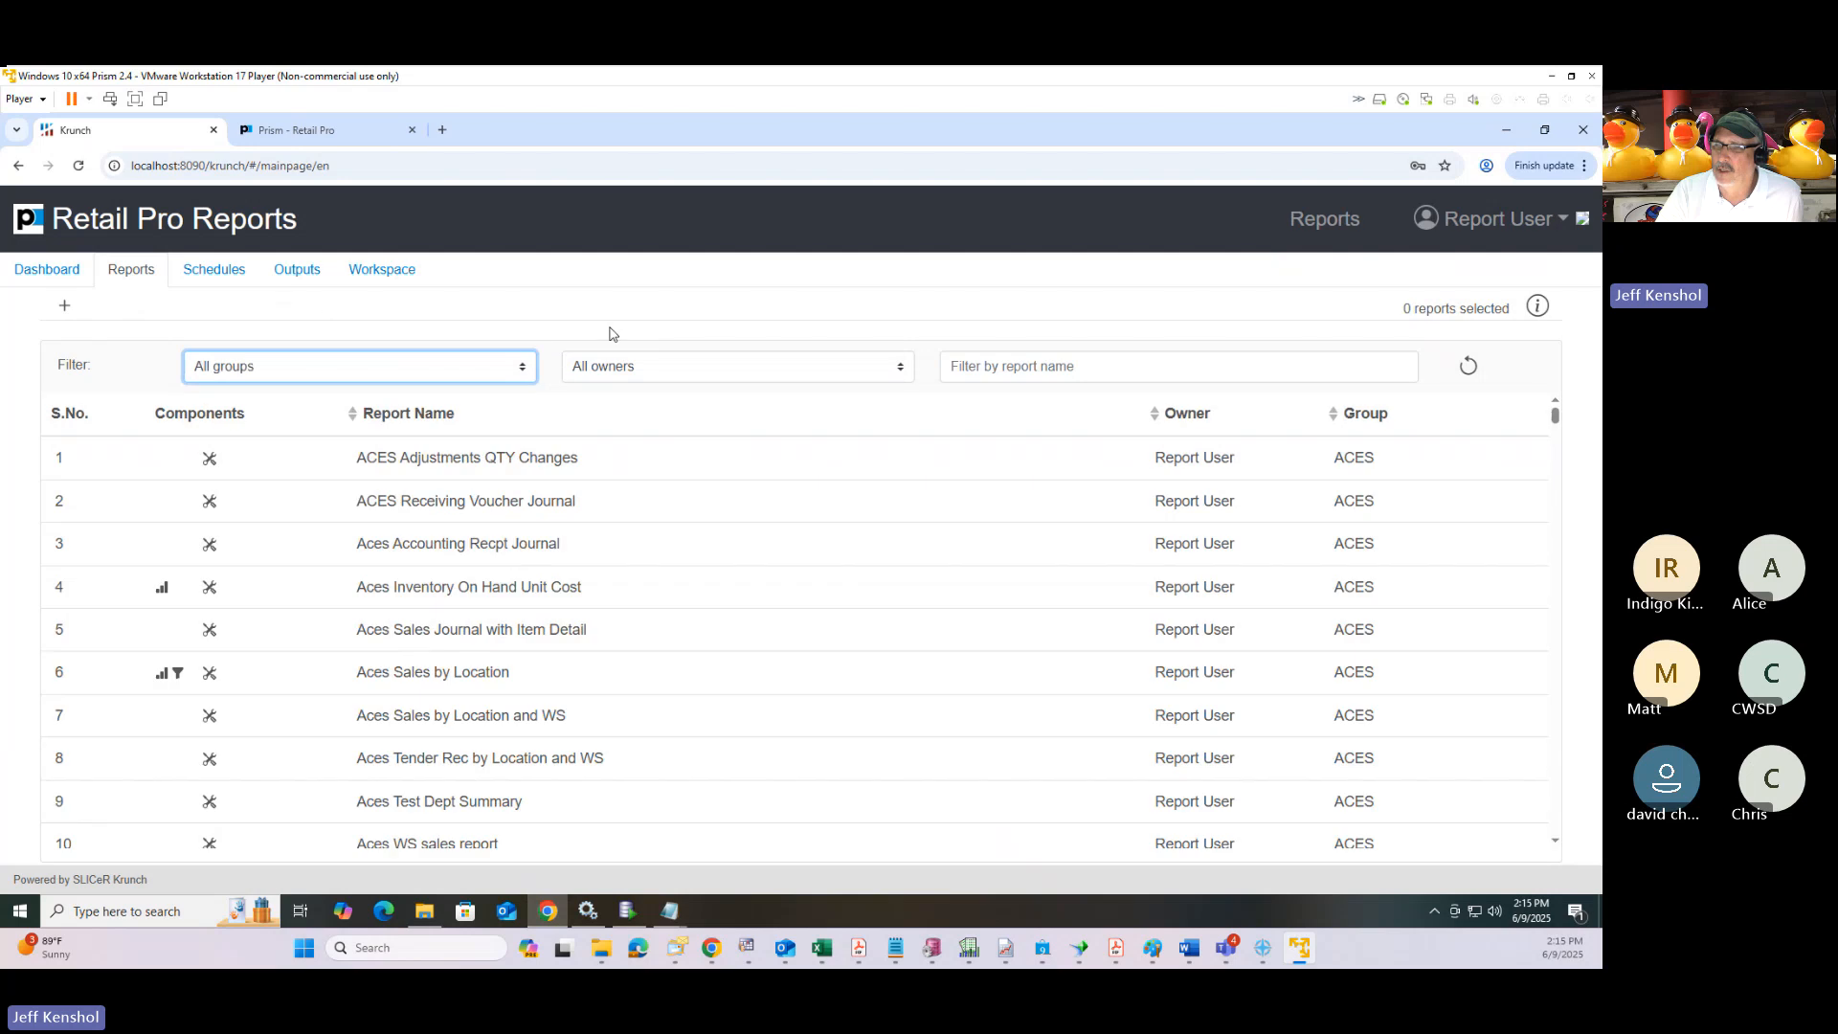
{"action": "left_click", "coordinate": [988, 370]}
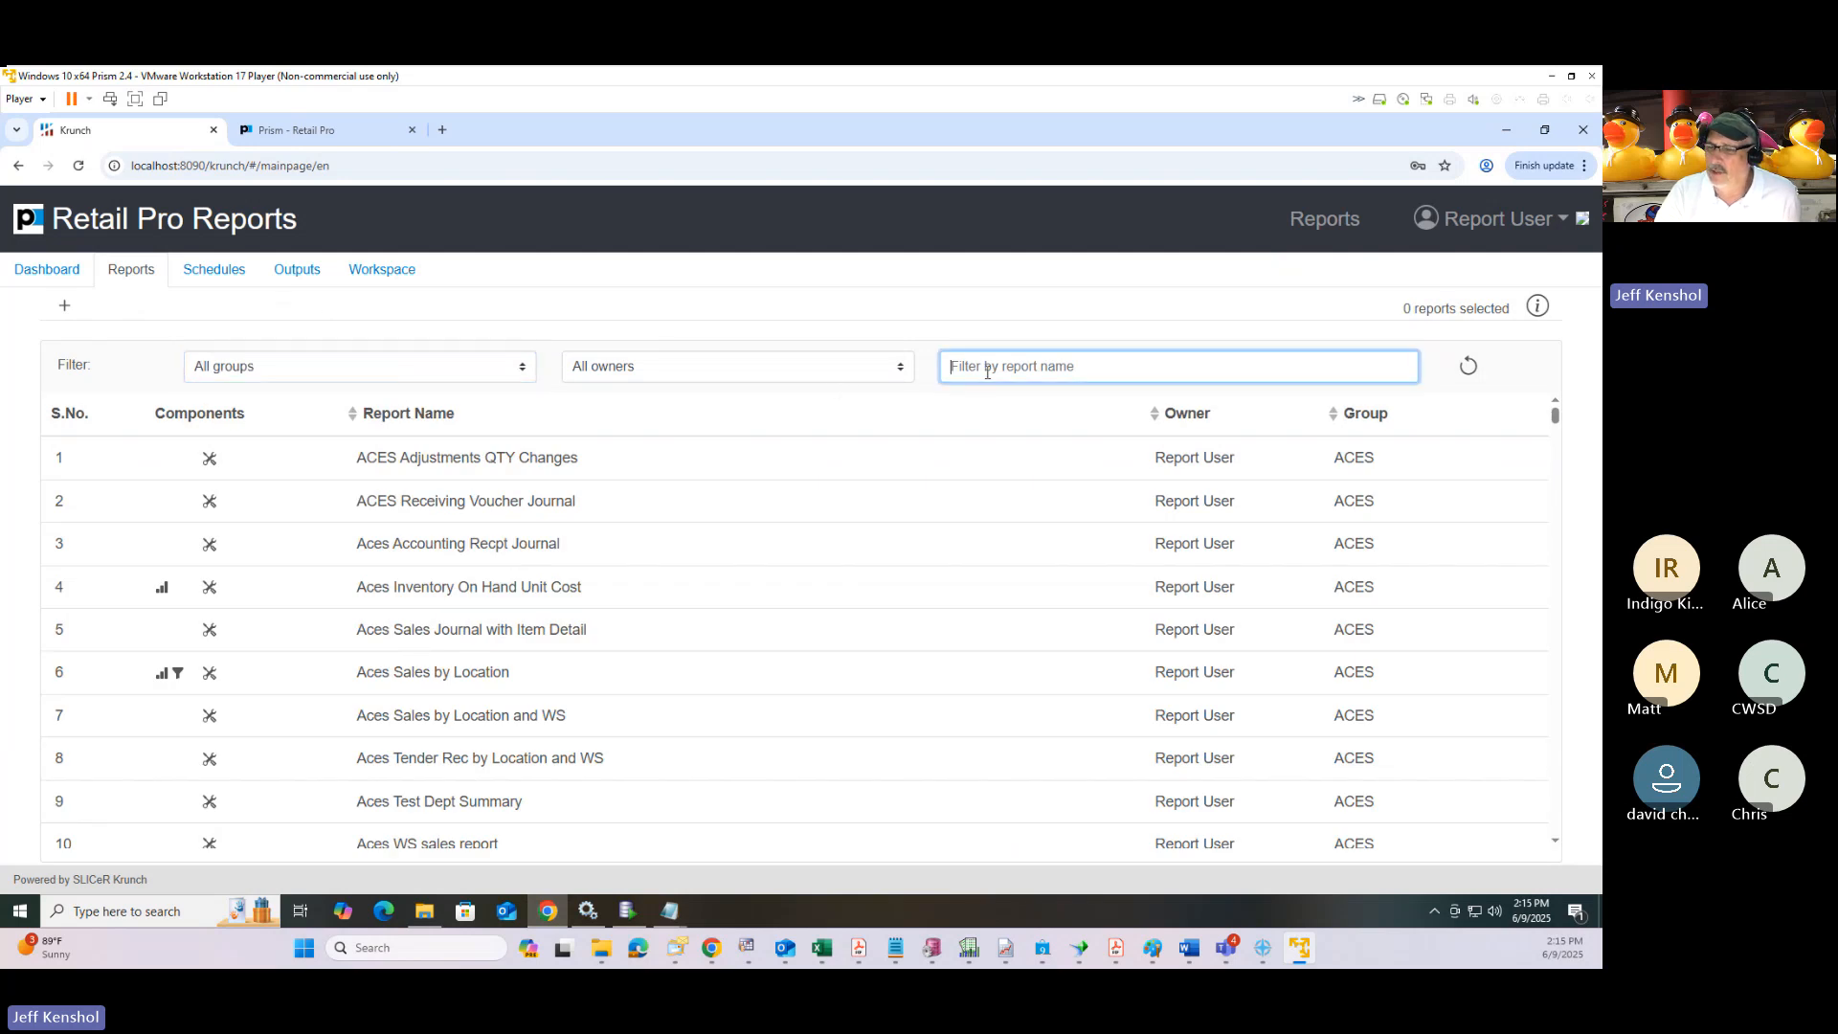
{"action": "type", "text": "quant"}
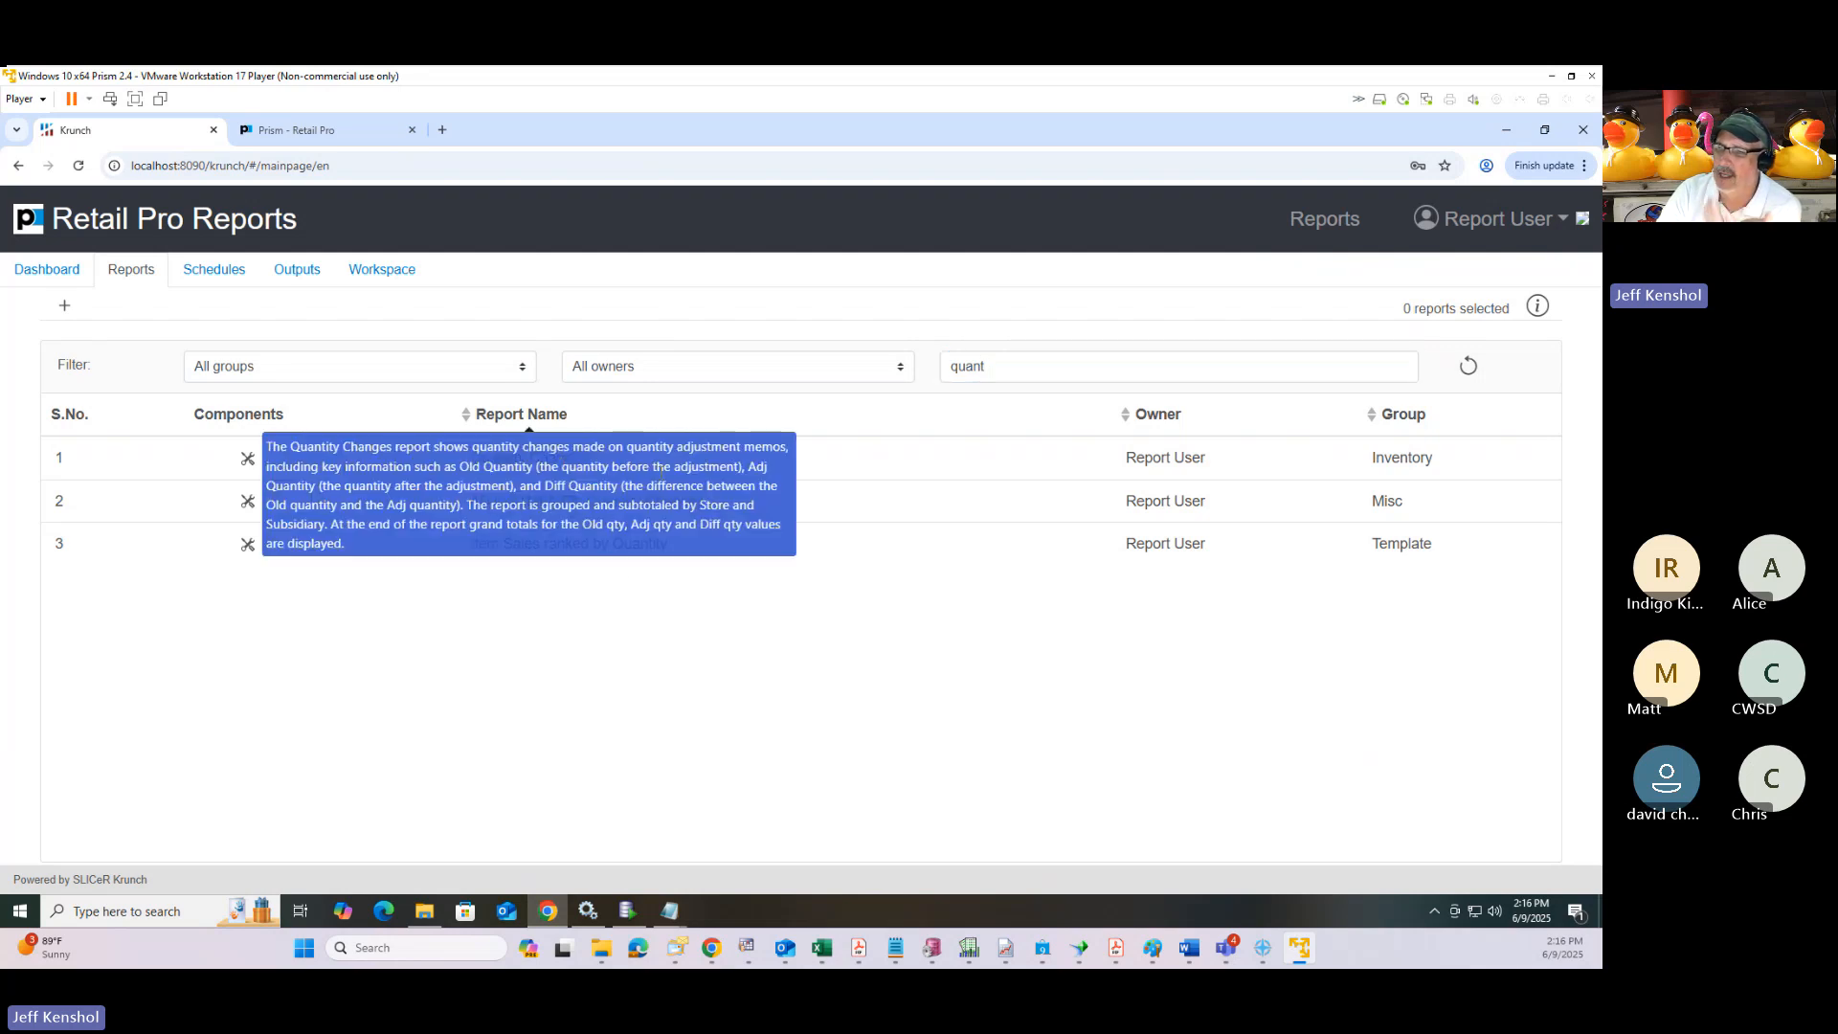
{"action": "left_click", "coordinate": [865, 468]}
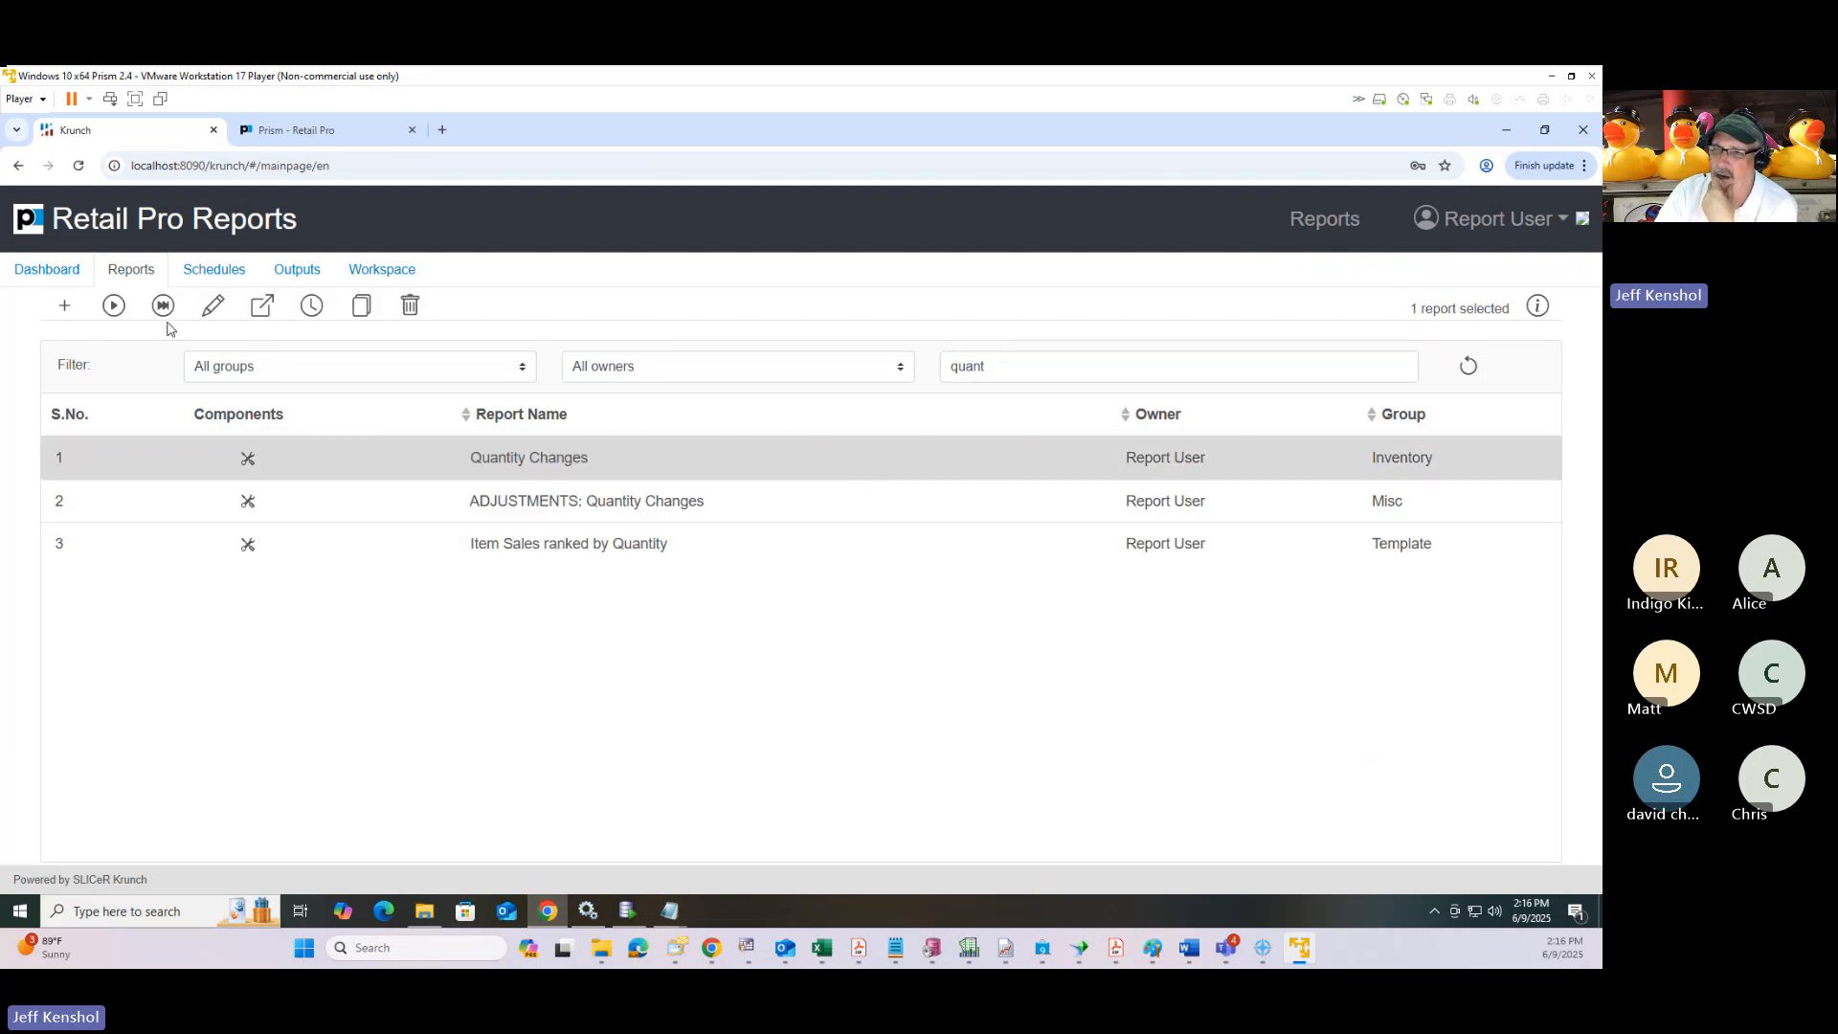
{"action": "left_click", "coordinate": [114, 306]}
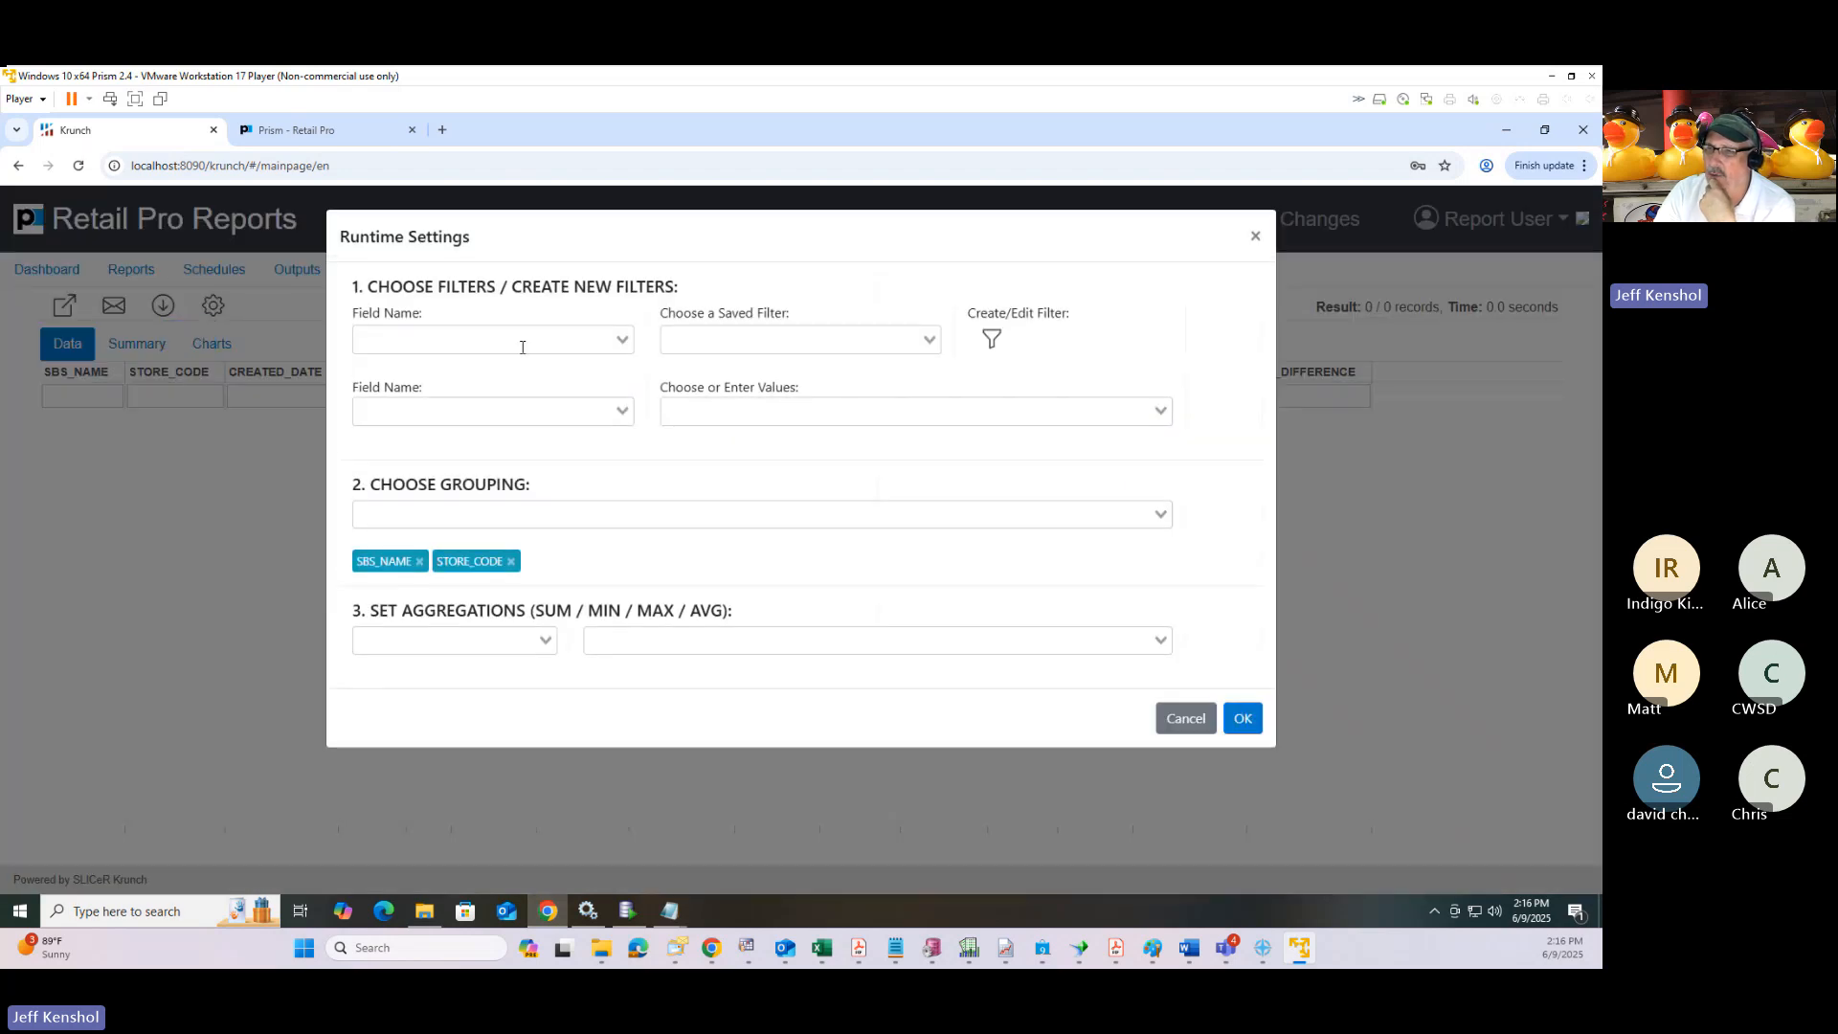
Add a runtime filter to the report that limits REASON to Physical.
{"action": "left_click", "coordinate": [497, 418]}
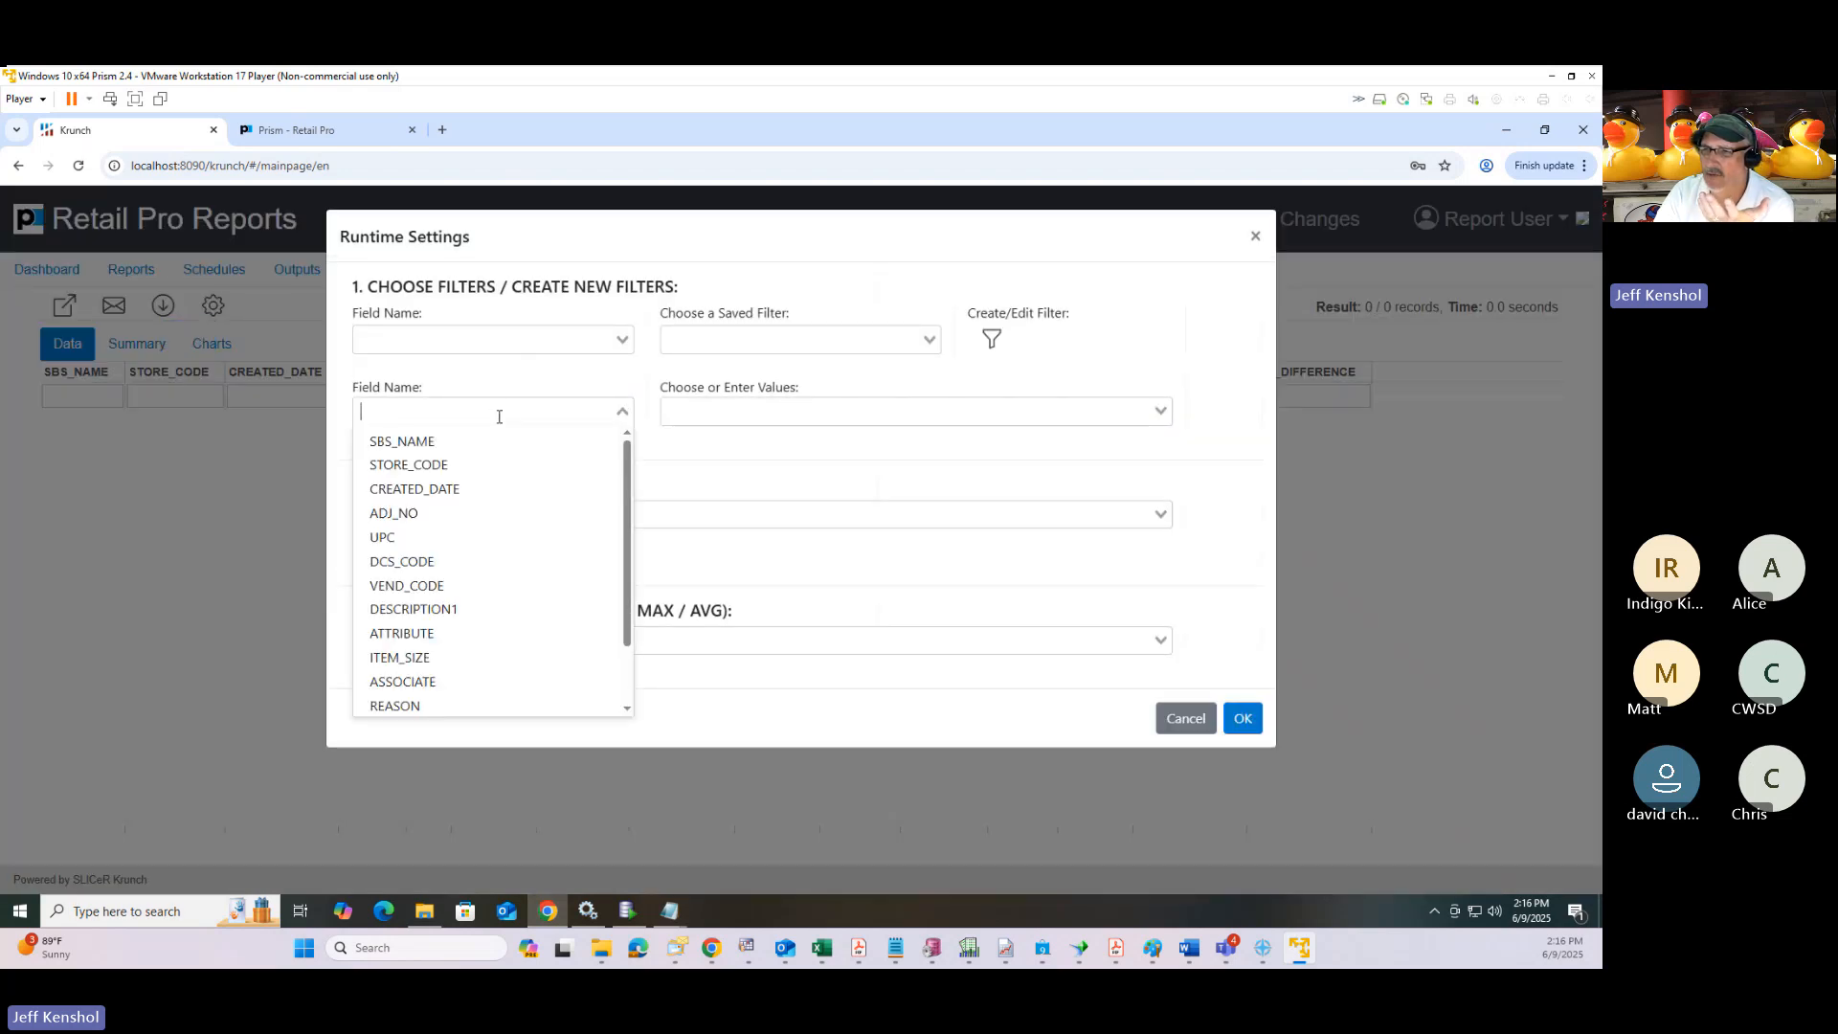
{"action": "left_click", "coordinate": [675, 438]}
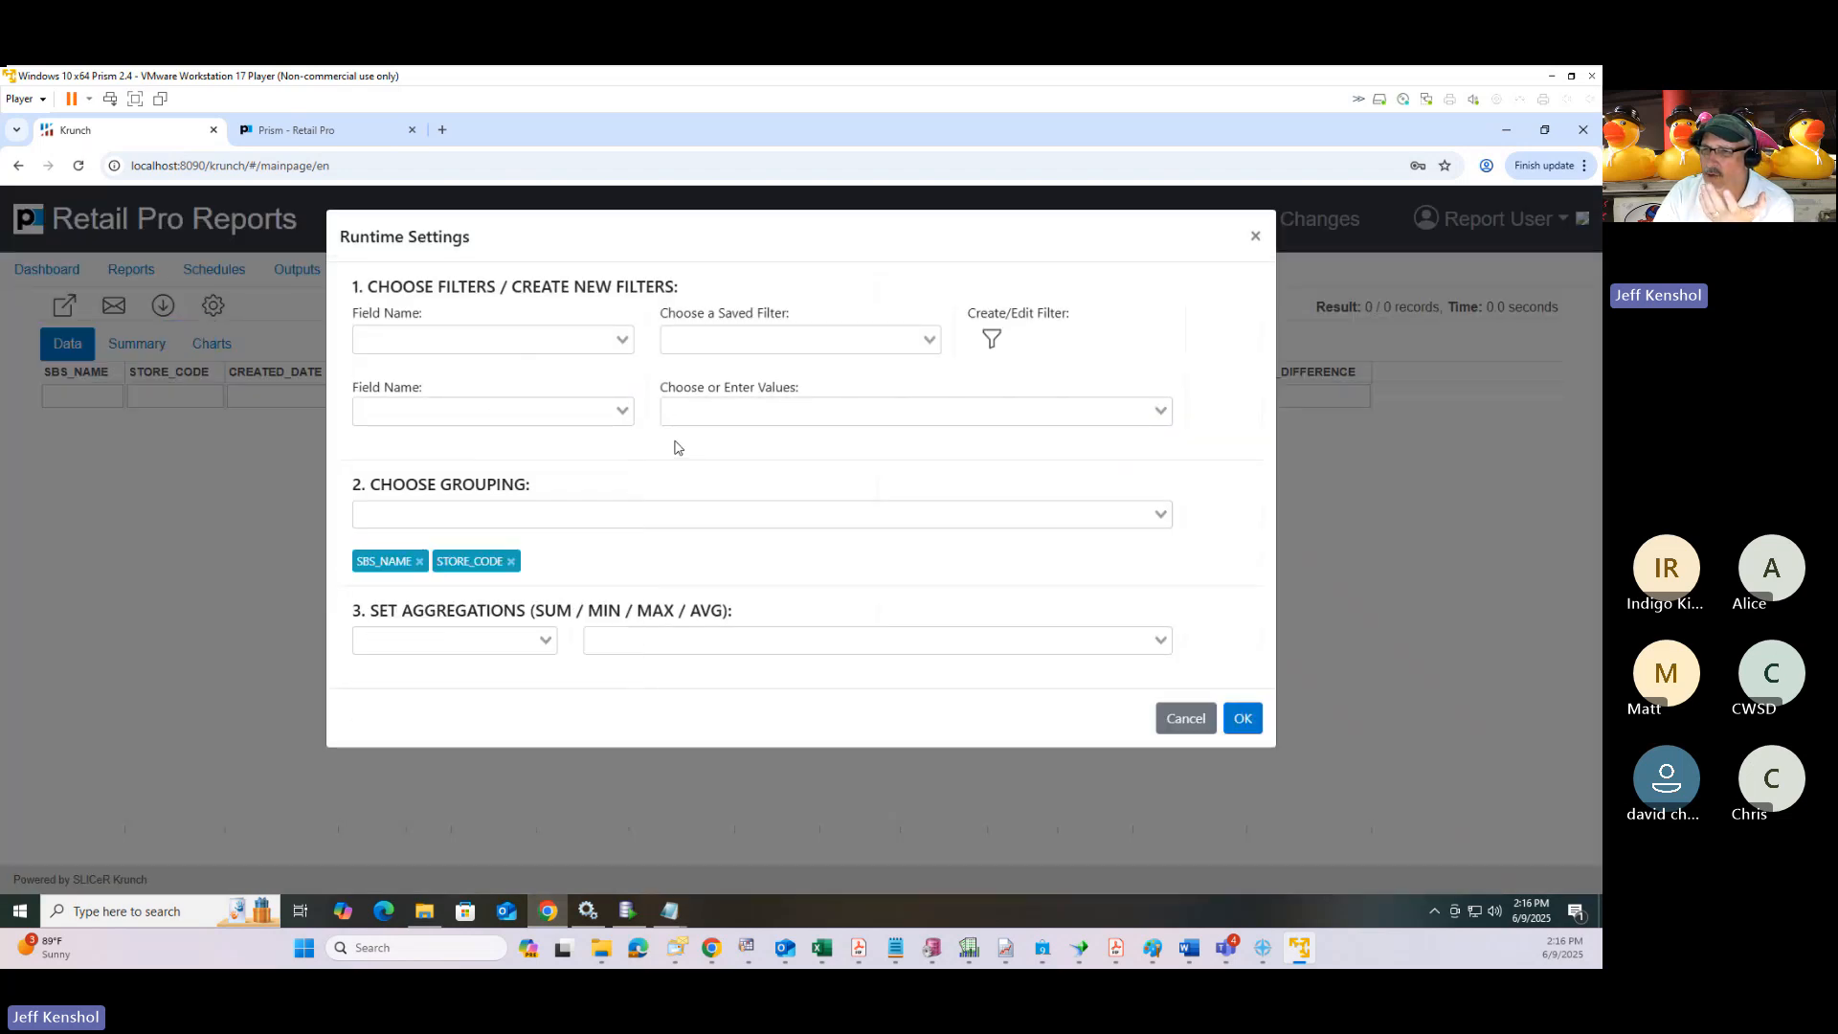
{"action": "left_click", "coordinate": [583, 415]}
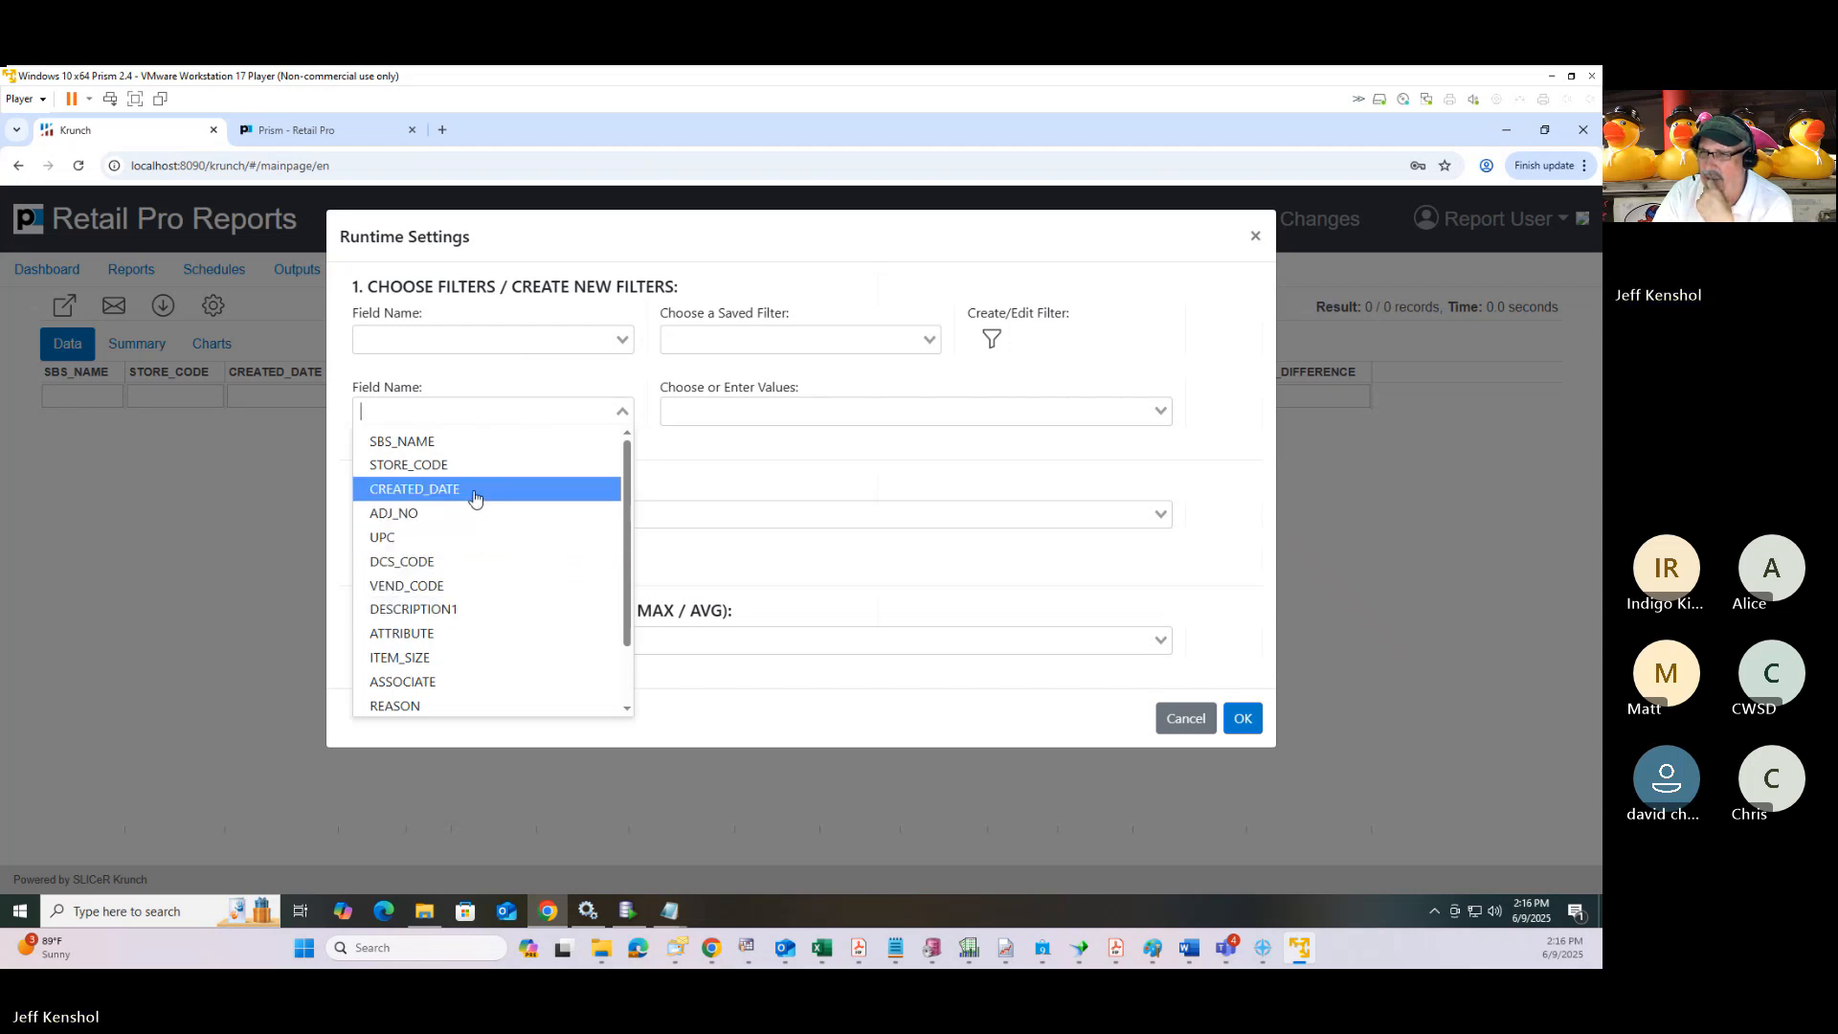
{"action": "scroll", "coordinate": [479, 505], "scroll_direction": "down", "scroll_amount": 1}
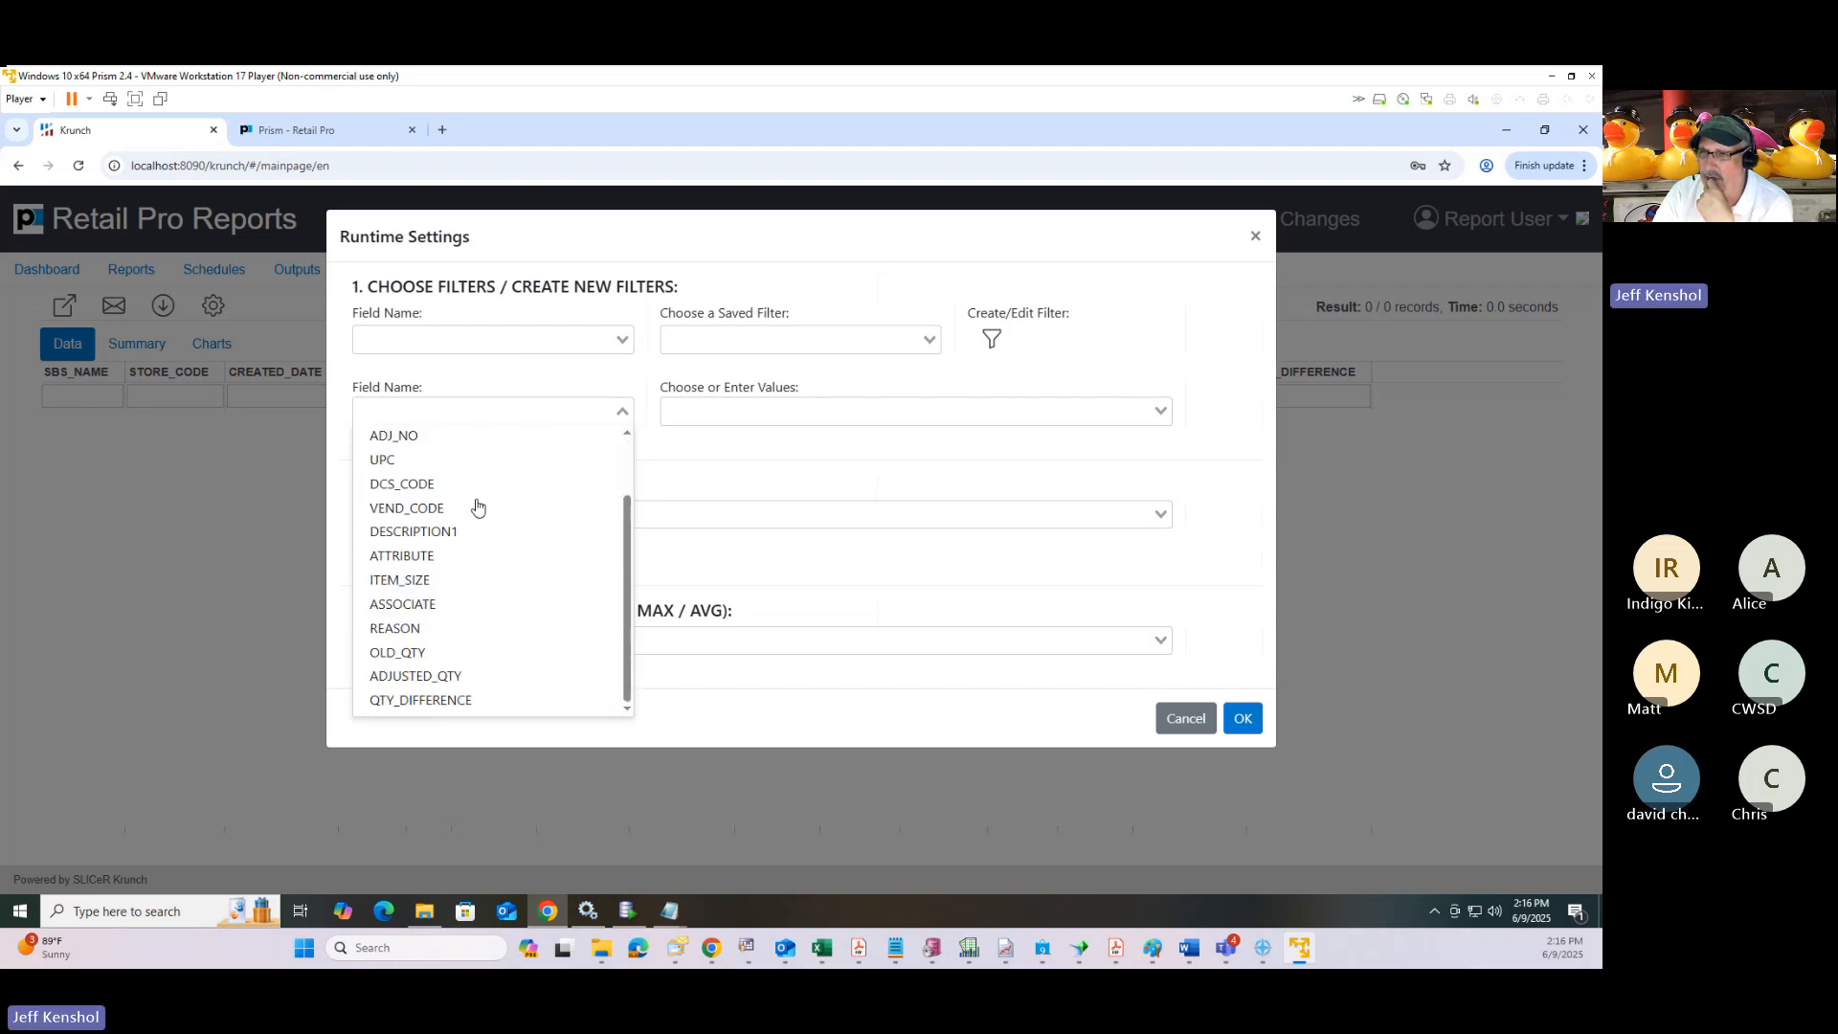
{"action": "left_click", "coordinate": [419, 629]}
{"action": "left_click", "coordinate": [774, 410]}
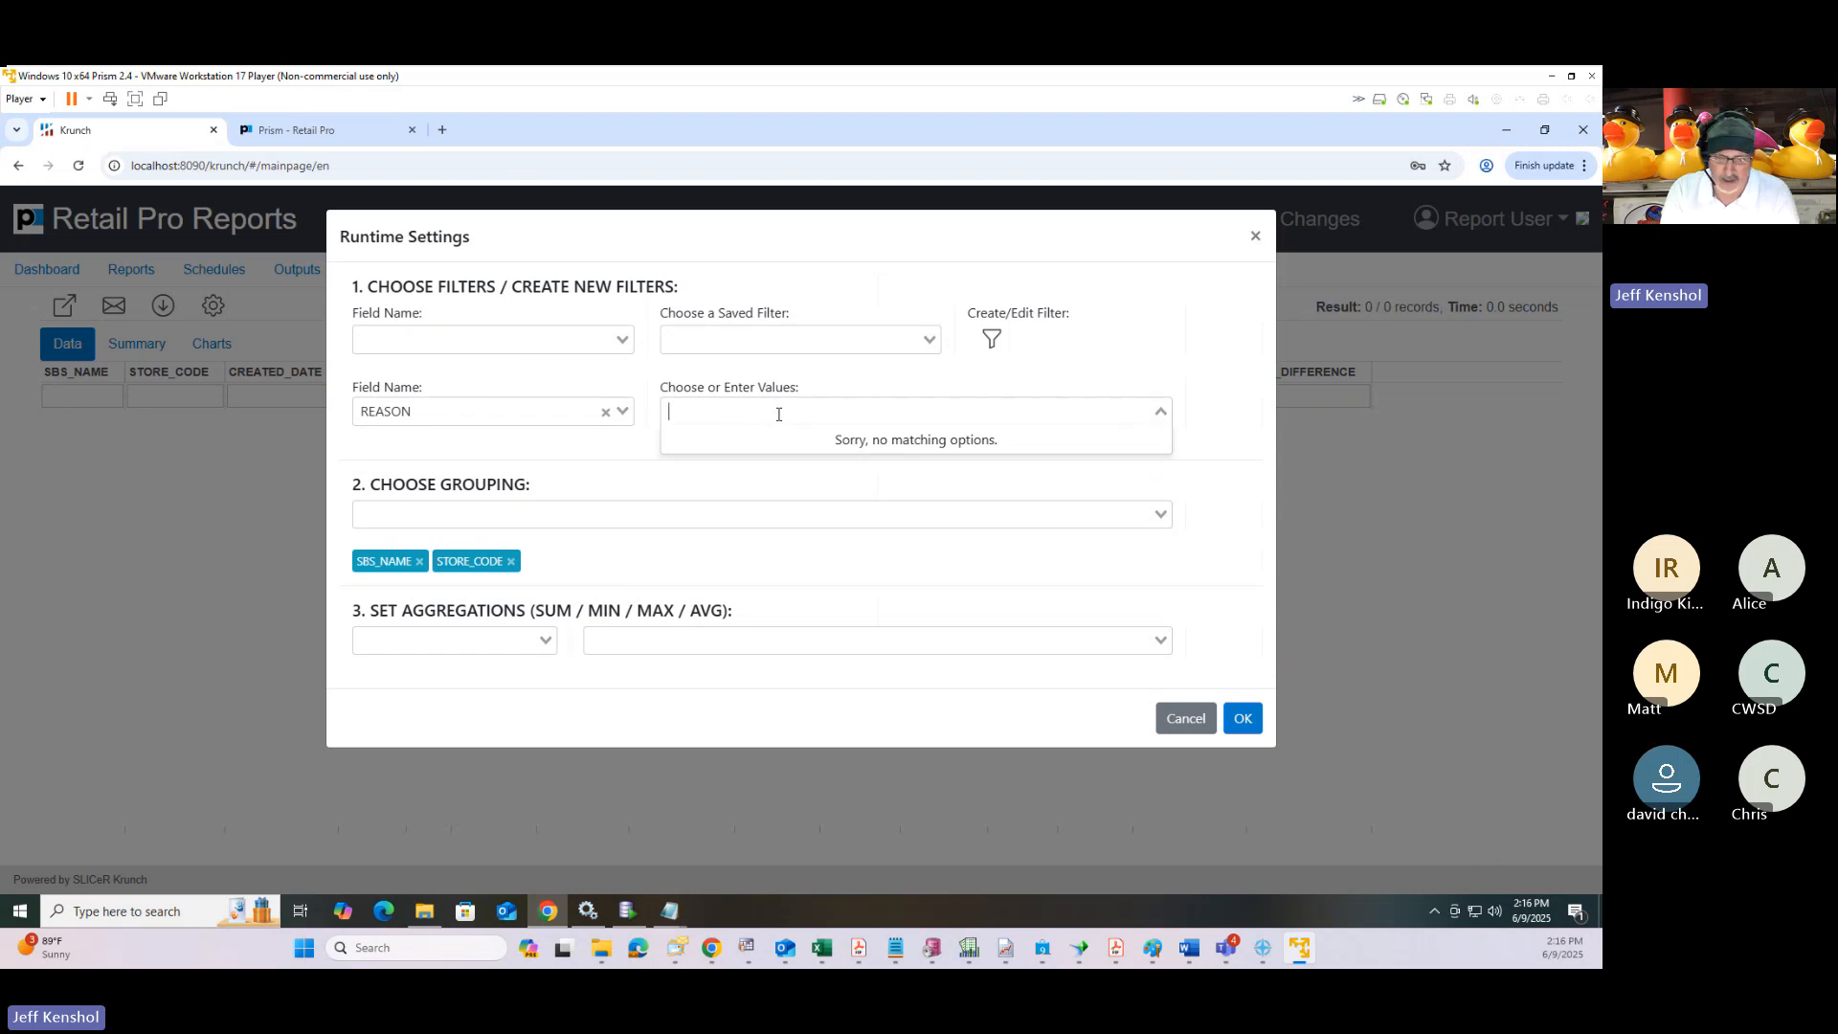
{"action": "type", "text": "Physi"}
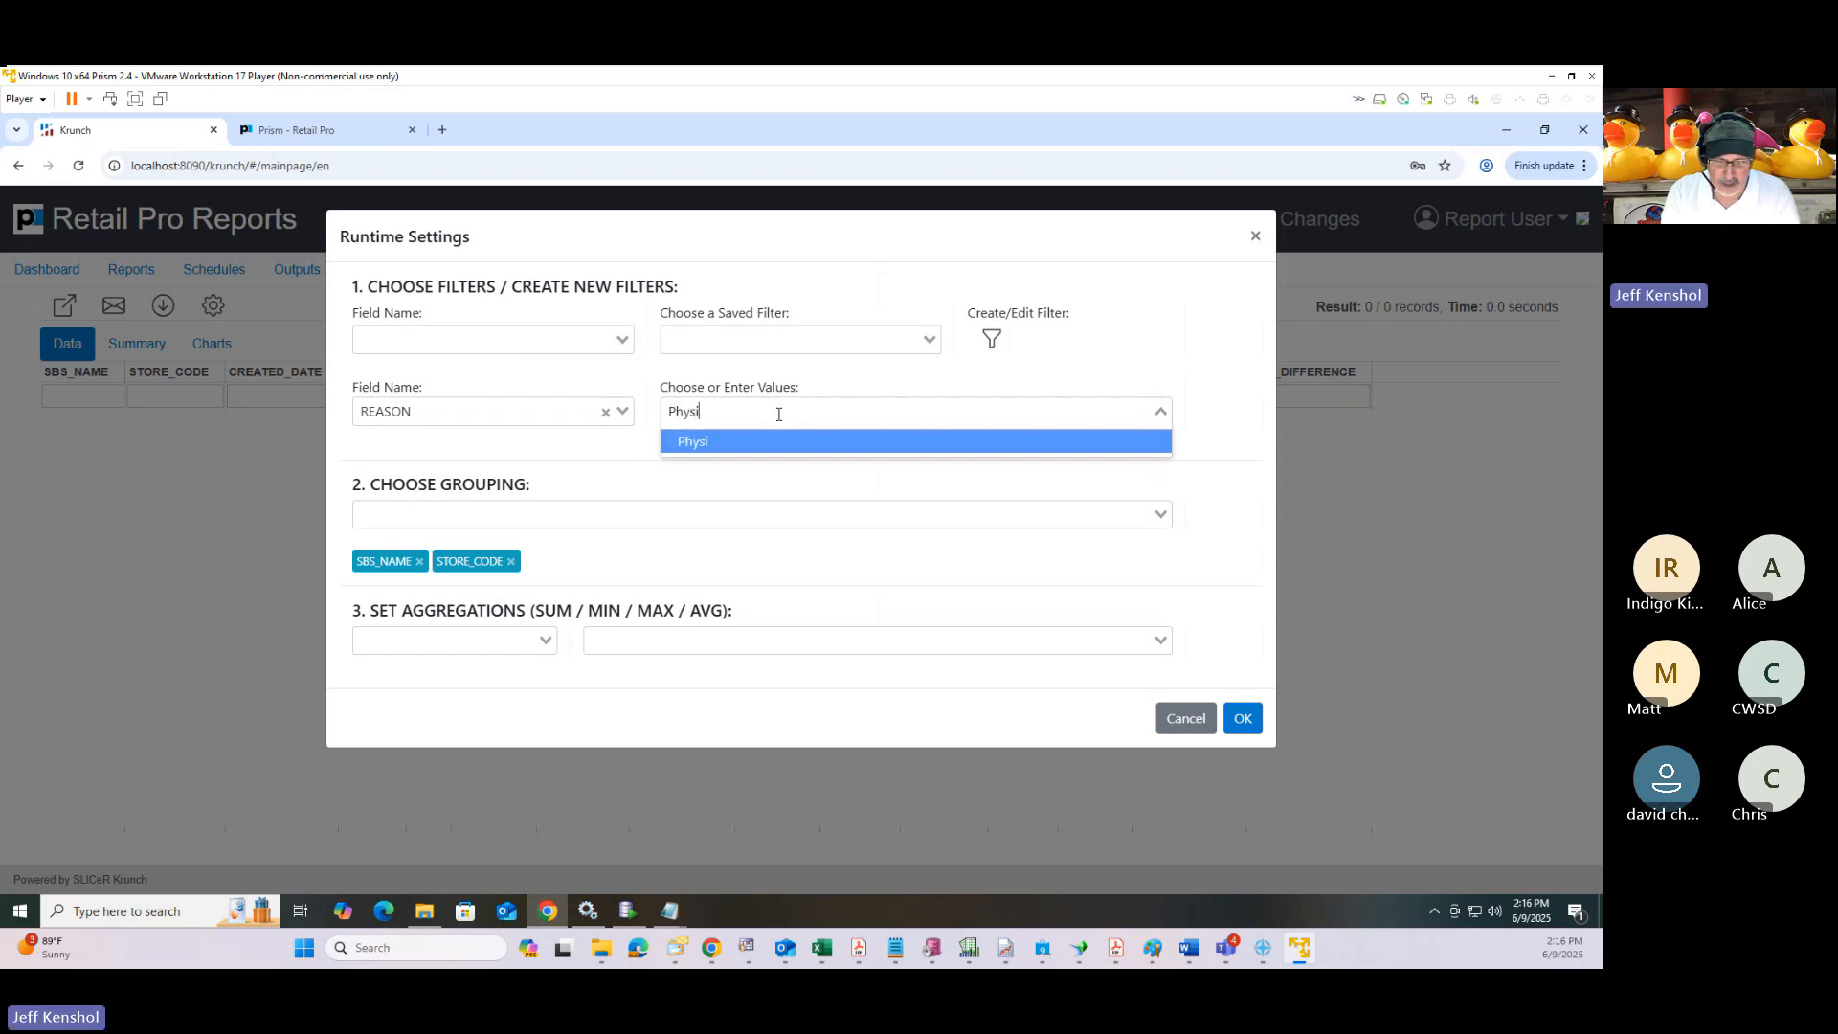
{"action": "type", "text": "cal"}
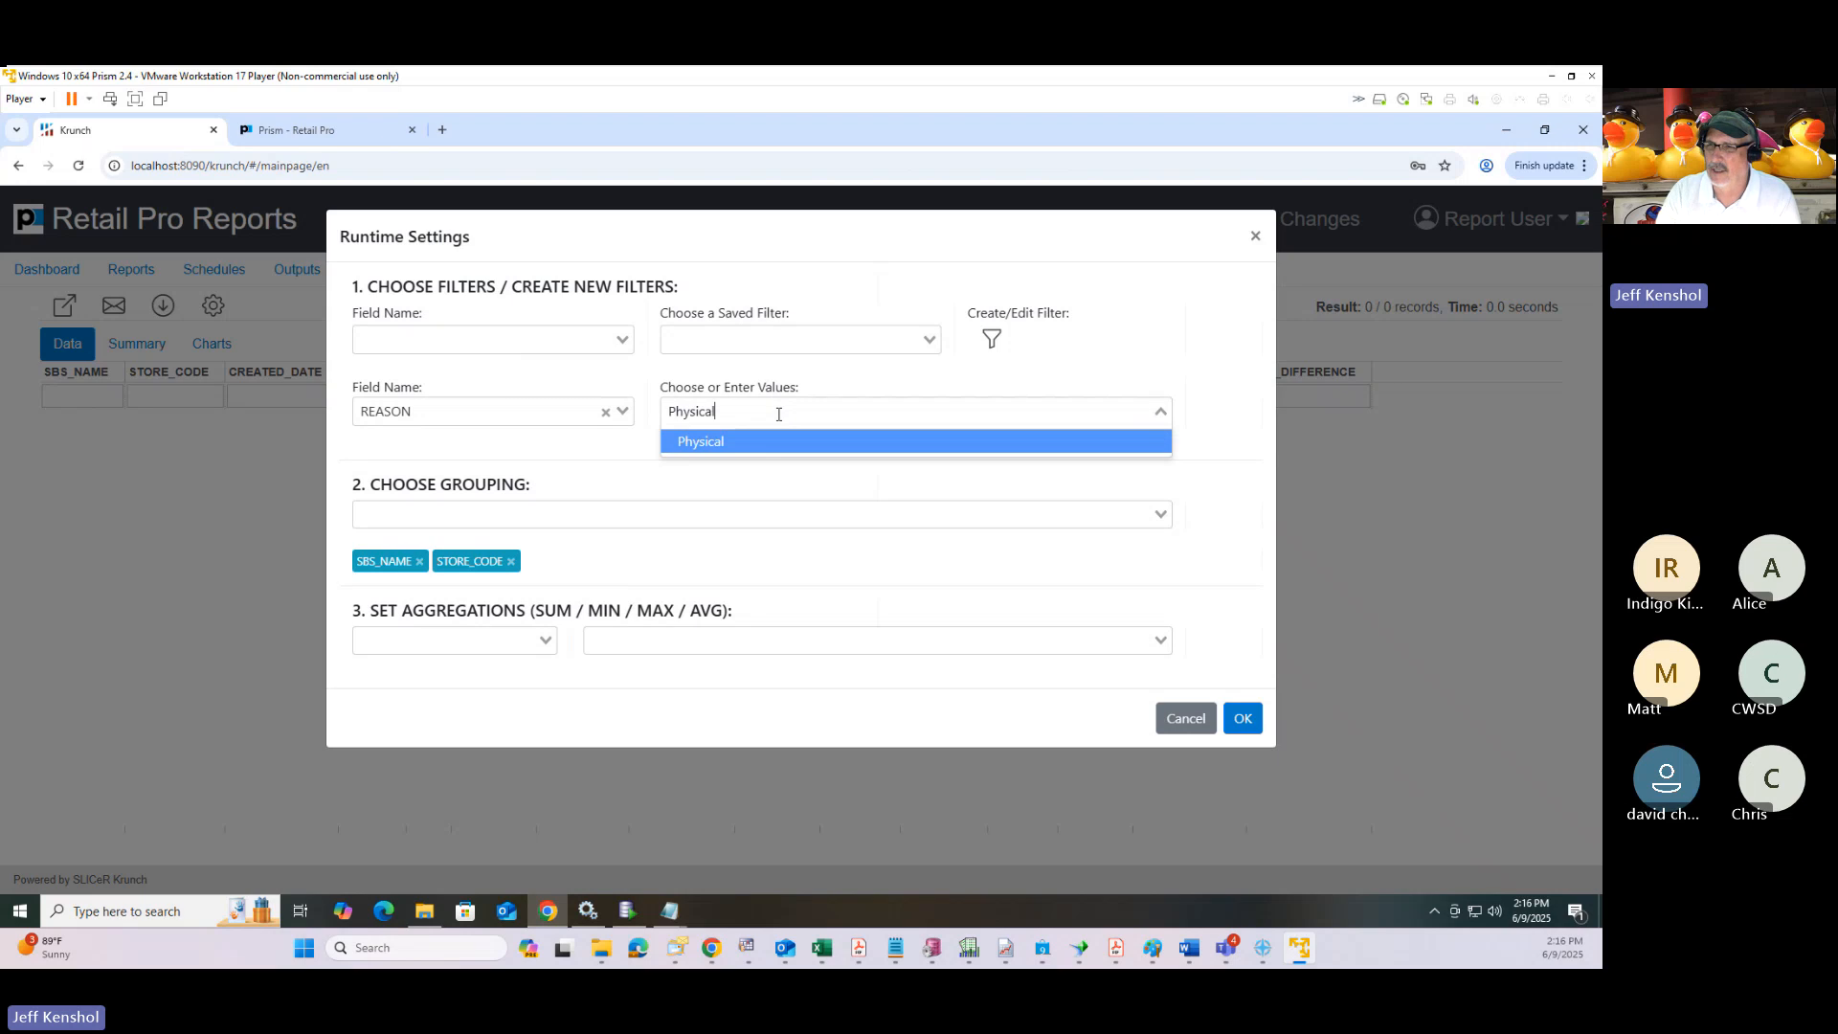
{"action": "left_click", "coordinate": [721, 441]}
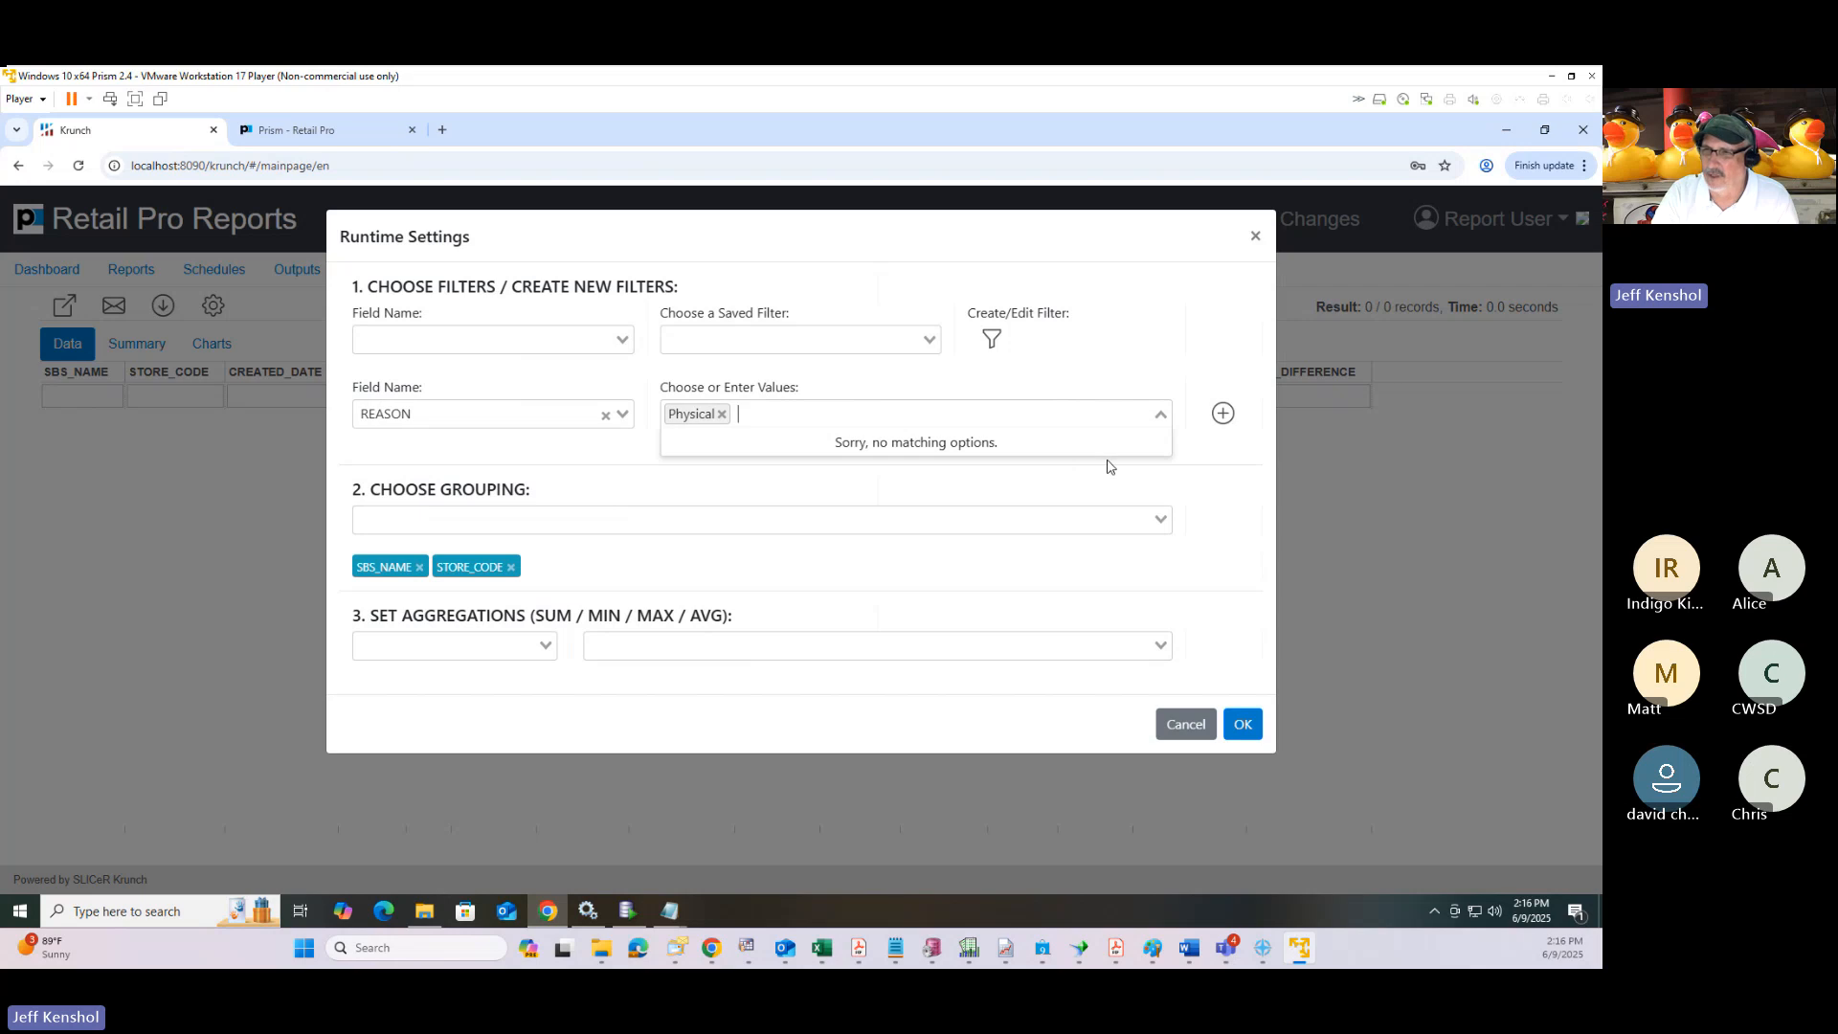
{"action": "left_click", "coordinate": [1224, 414]}
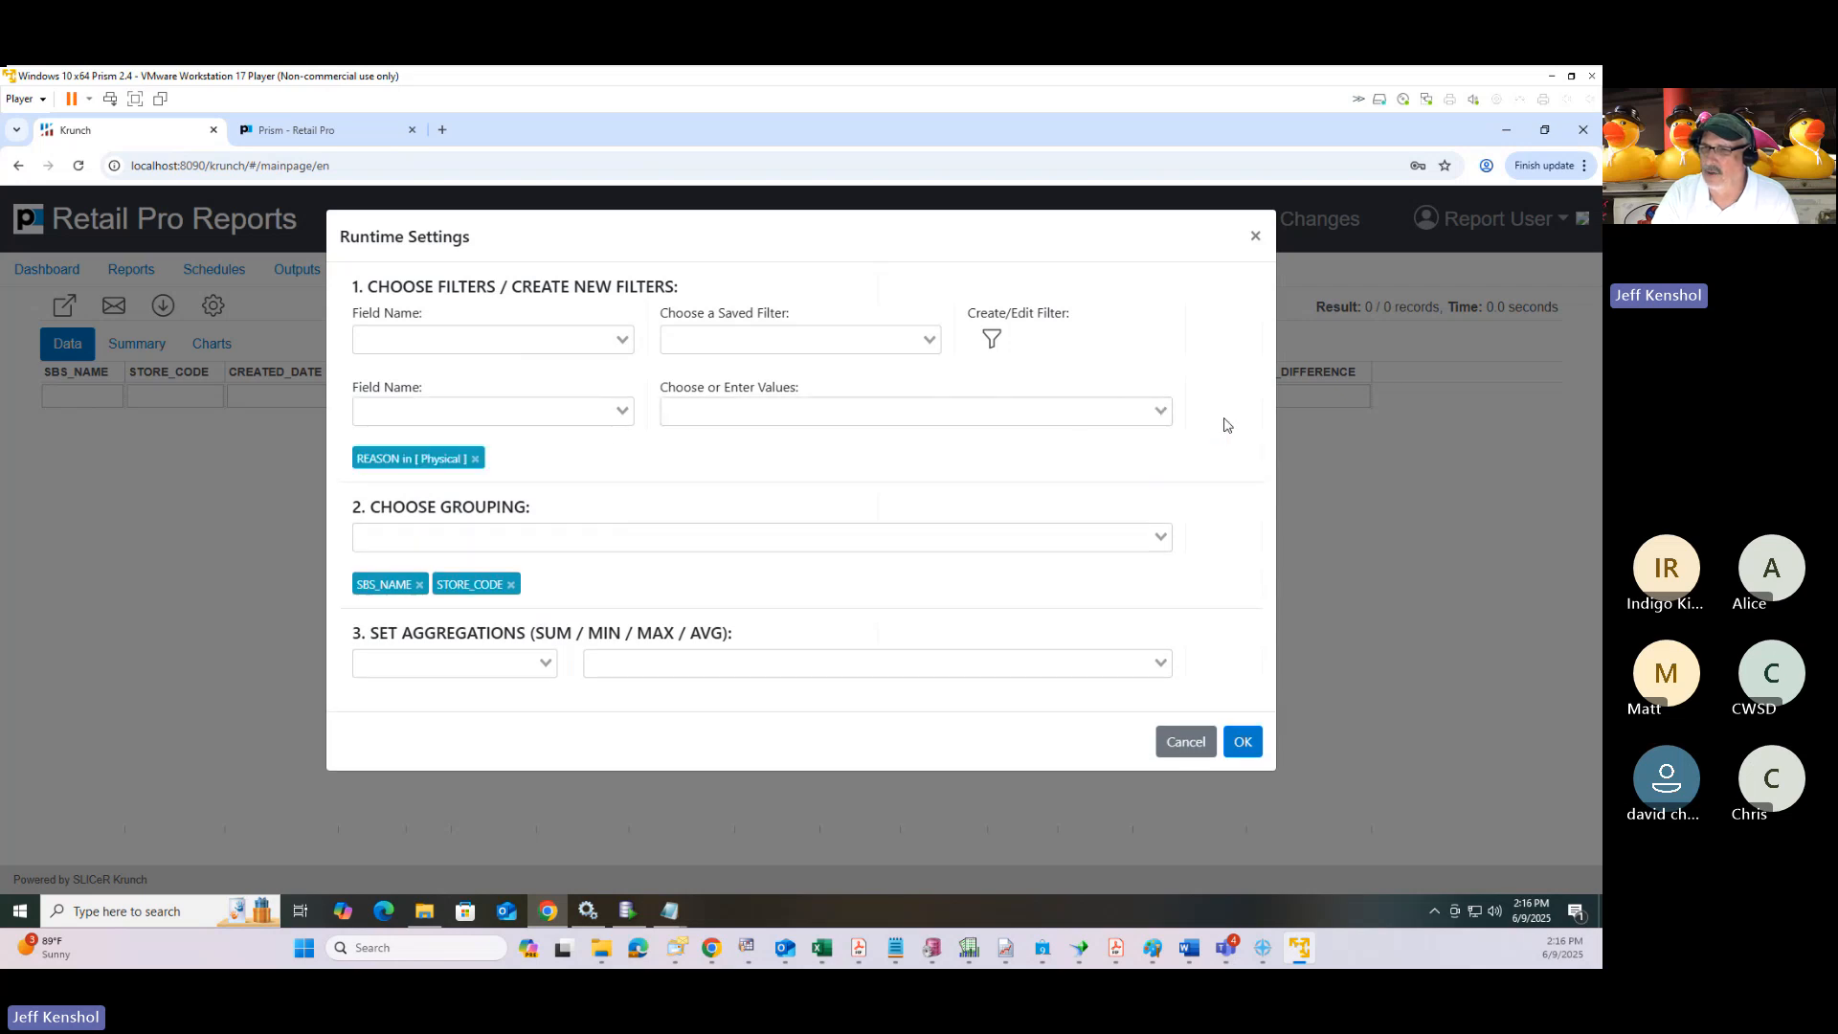
Add a SUM aggregation on QTY_DIFFERENCE and run the report.
{"action": "left_click", "coordinate": [474, 664]}
{"action": "left_click", "coordinate": [435, 693]}
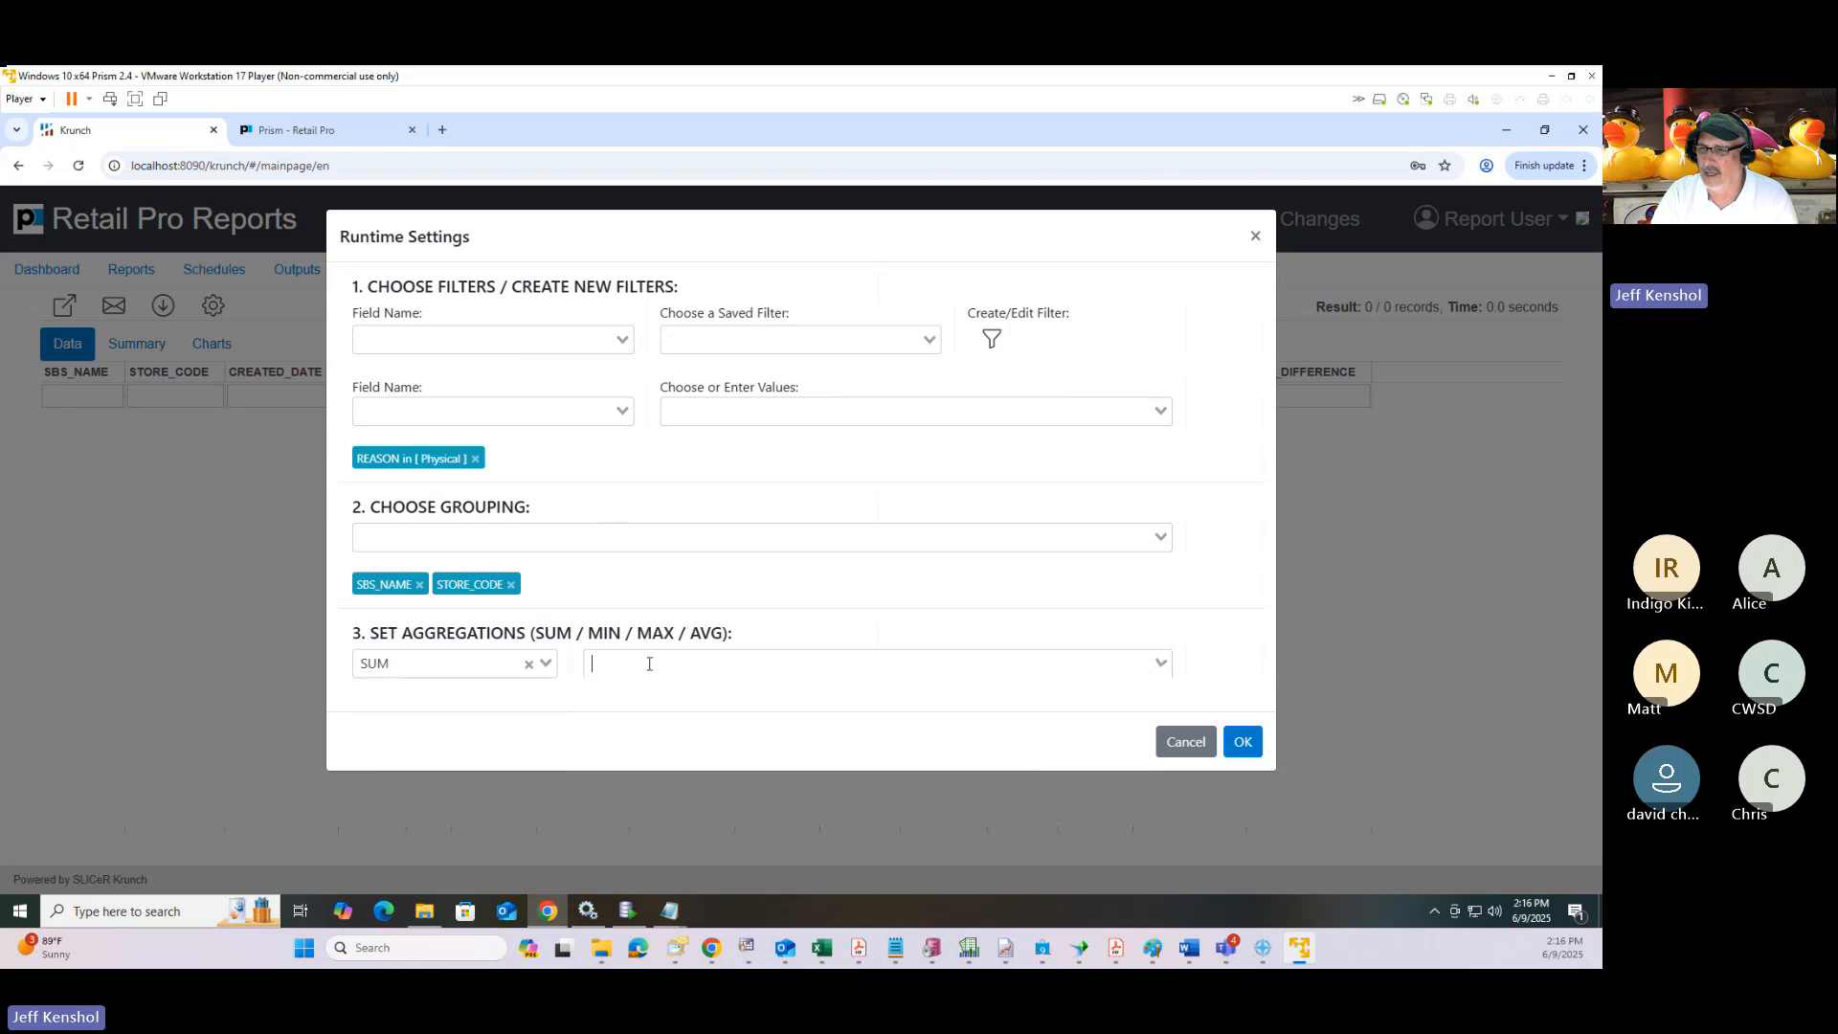
{"action": "left_click", "coordinate": [636, 664]}
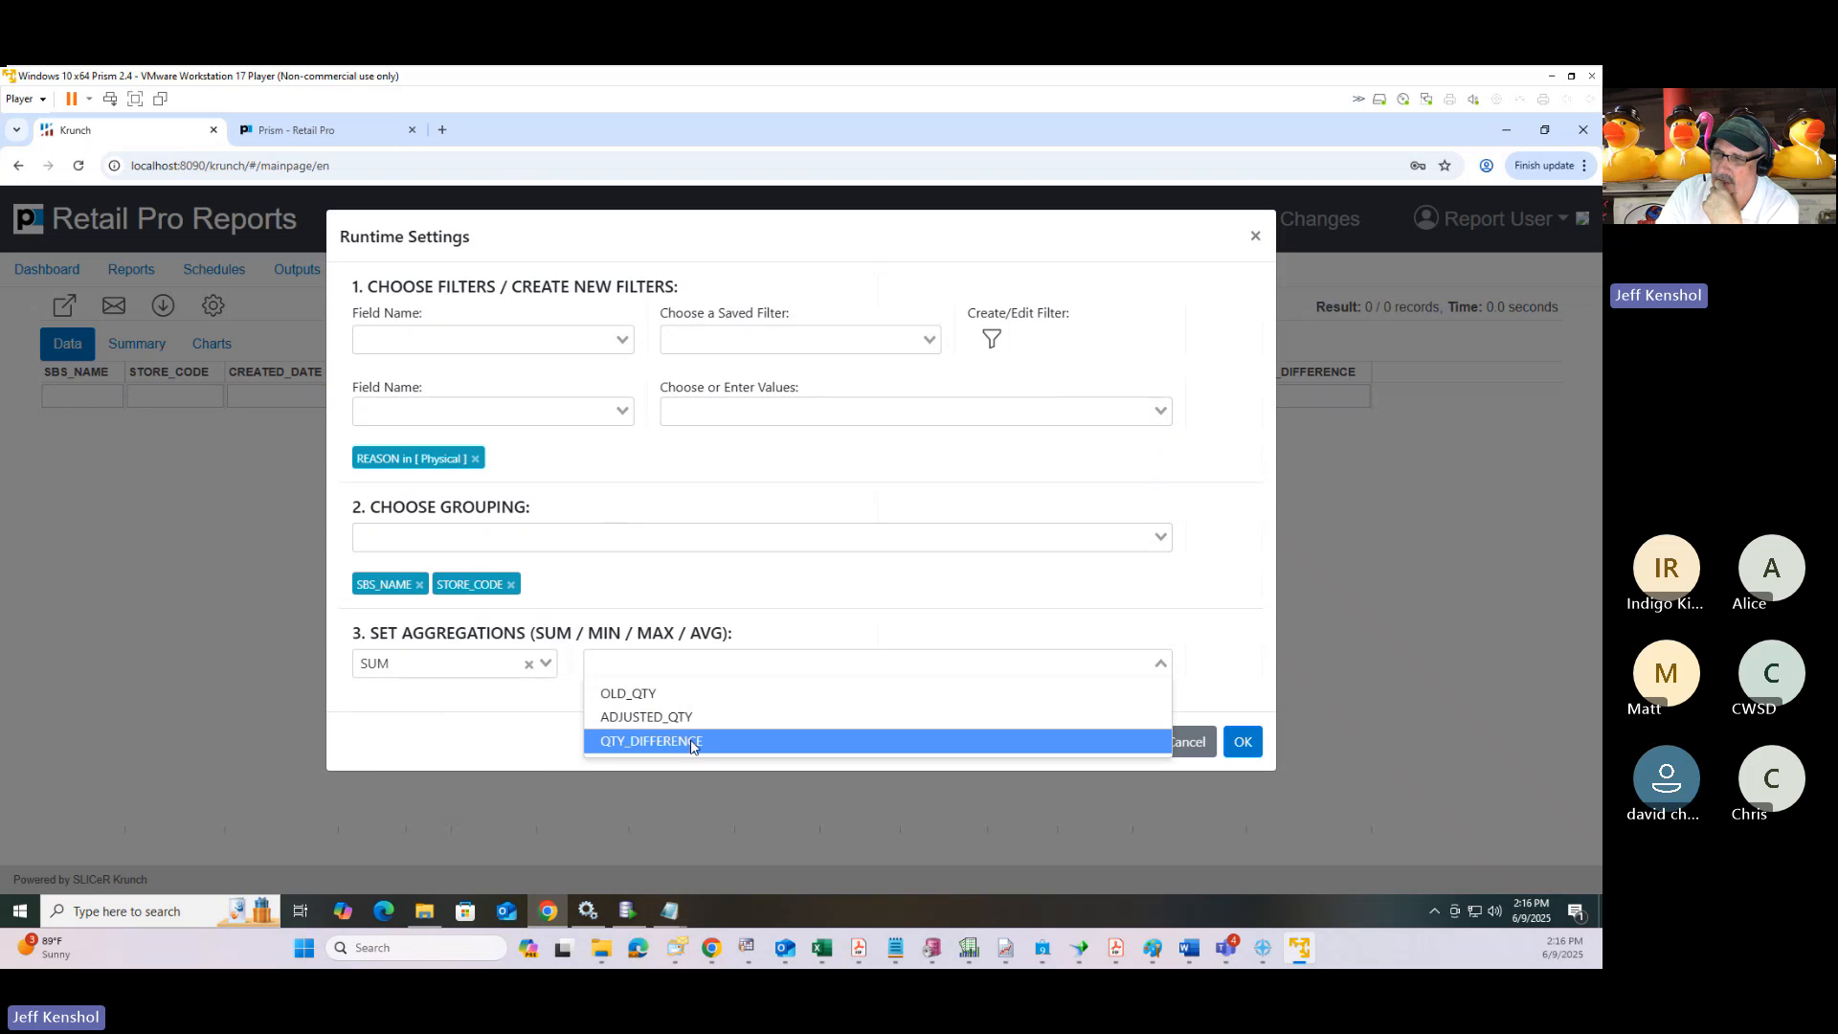
{"action": "left_click", "coordinate": [691, 742]}
{"action": "left_click", "coordinate": [1222, 667]}
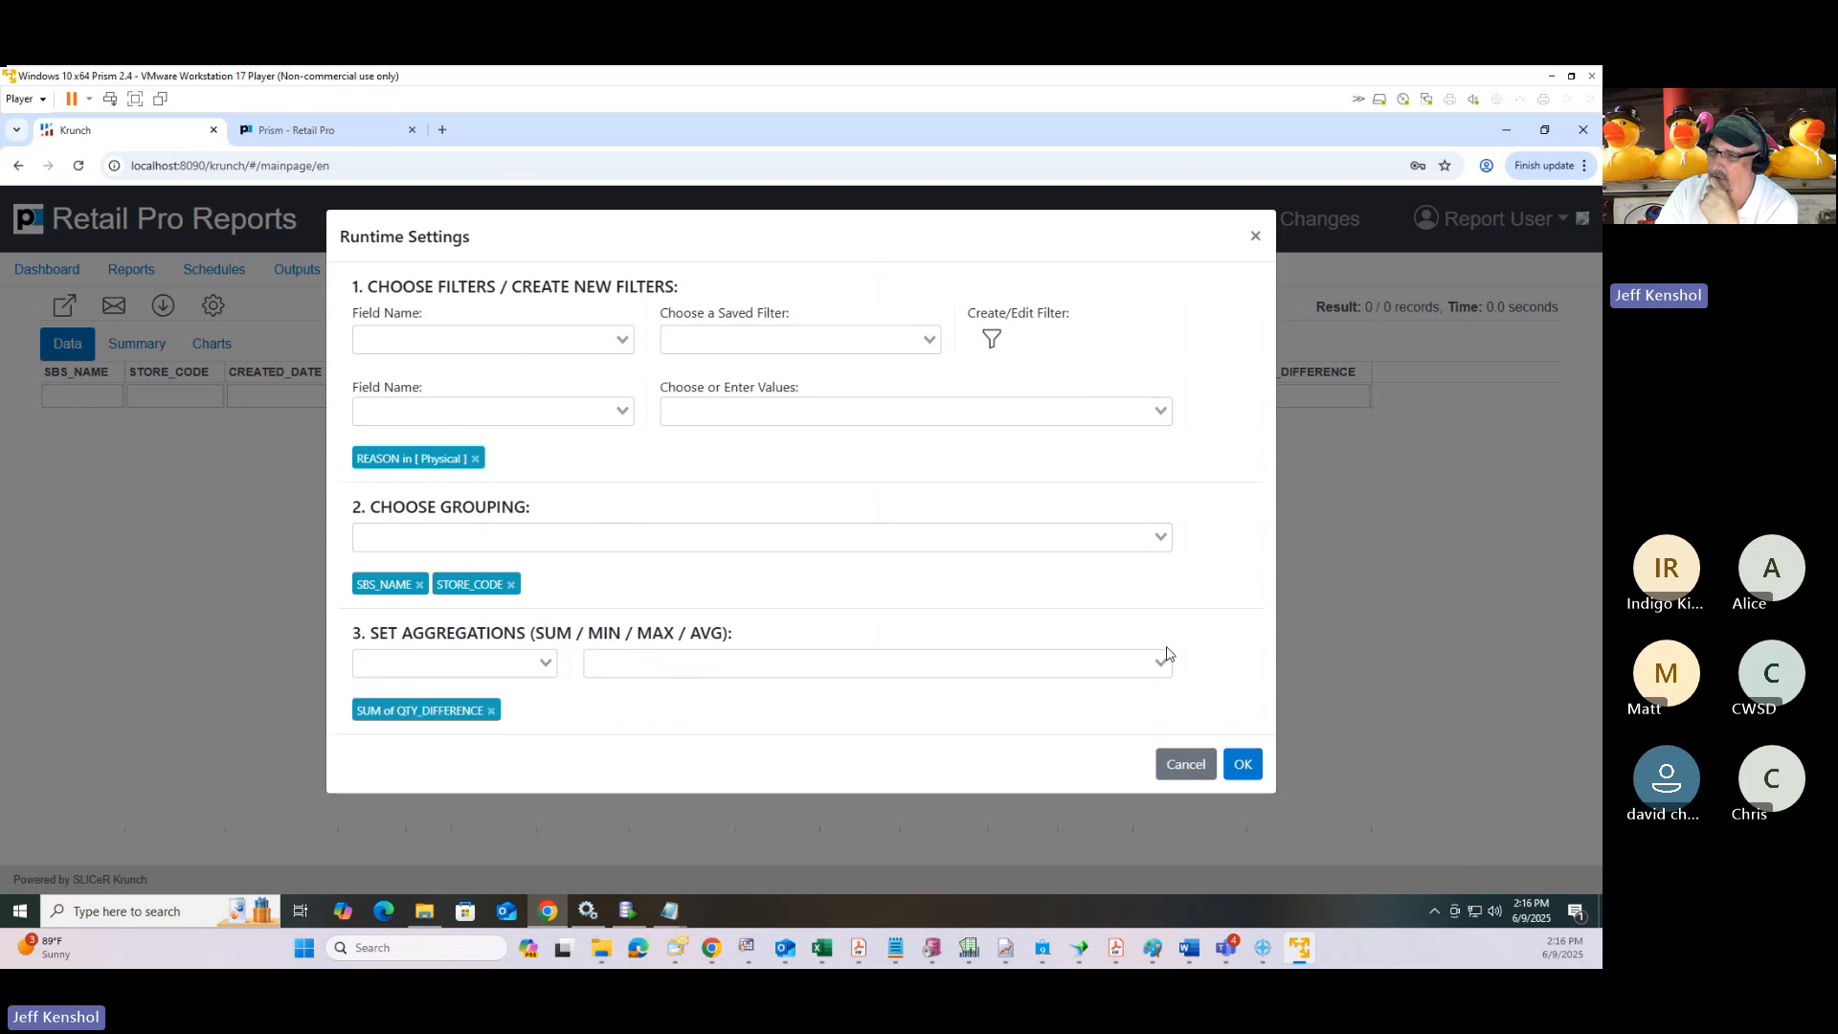
{"action": "left_click", "coordinate": [1242, 746]}
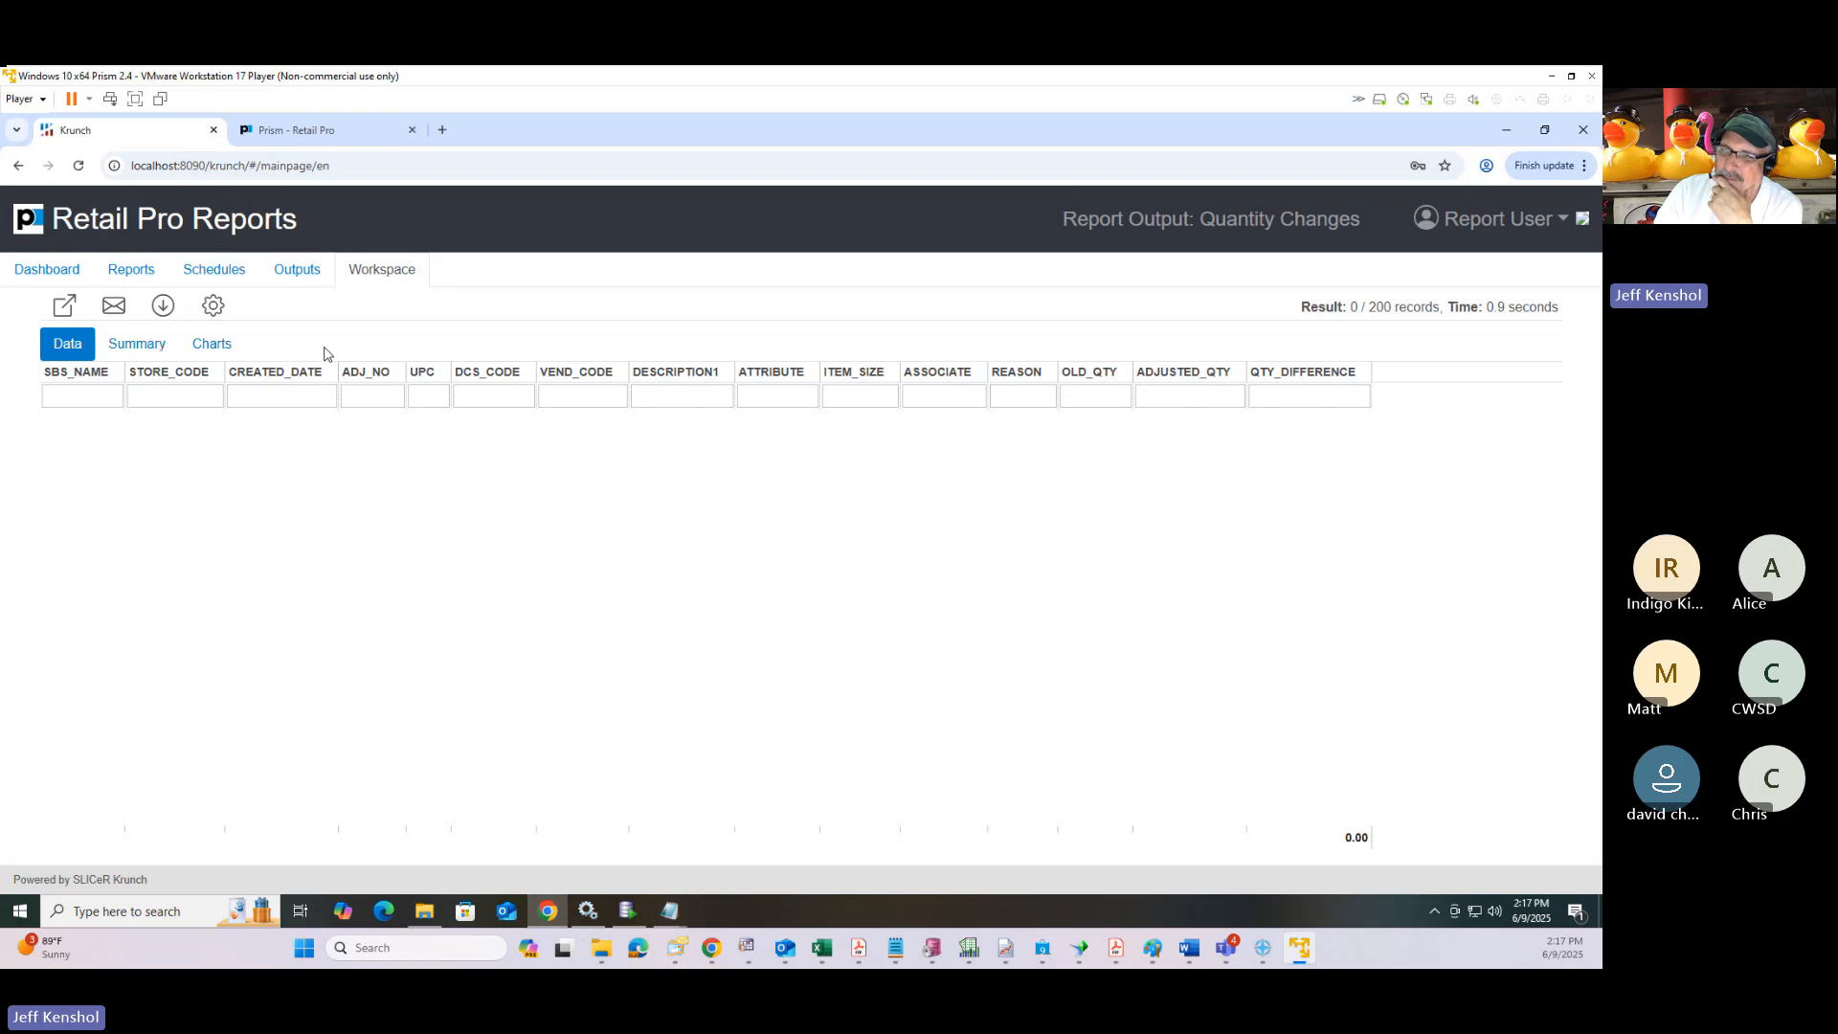
Return to the report list with all groups and replace the report name filter with "adj".
{"action": "left_click", "coordinate": [132, 273]}
{"action": "left_click", "coordinate": [319, 373]}
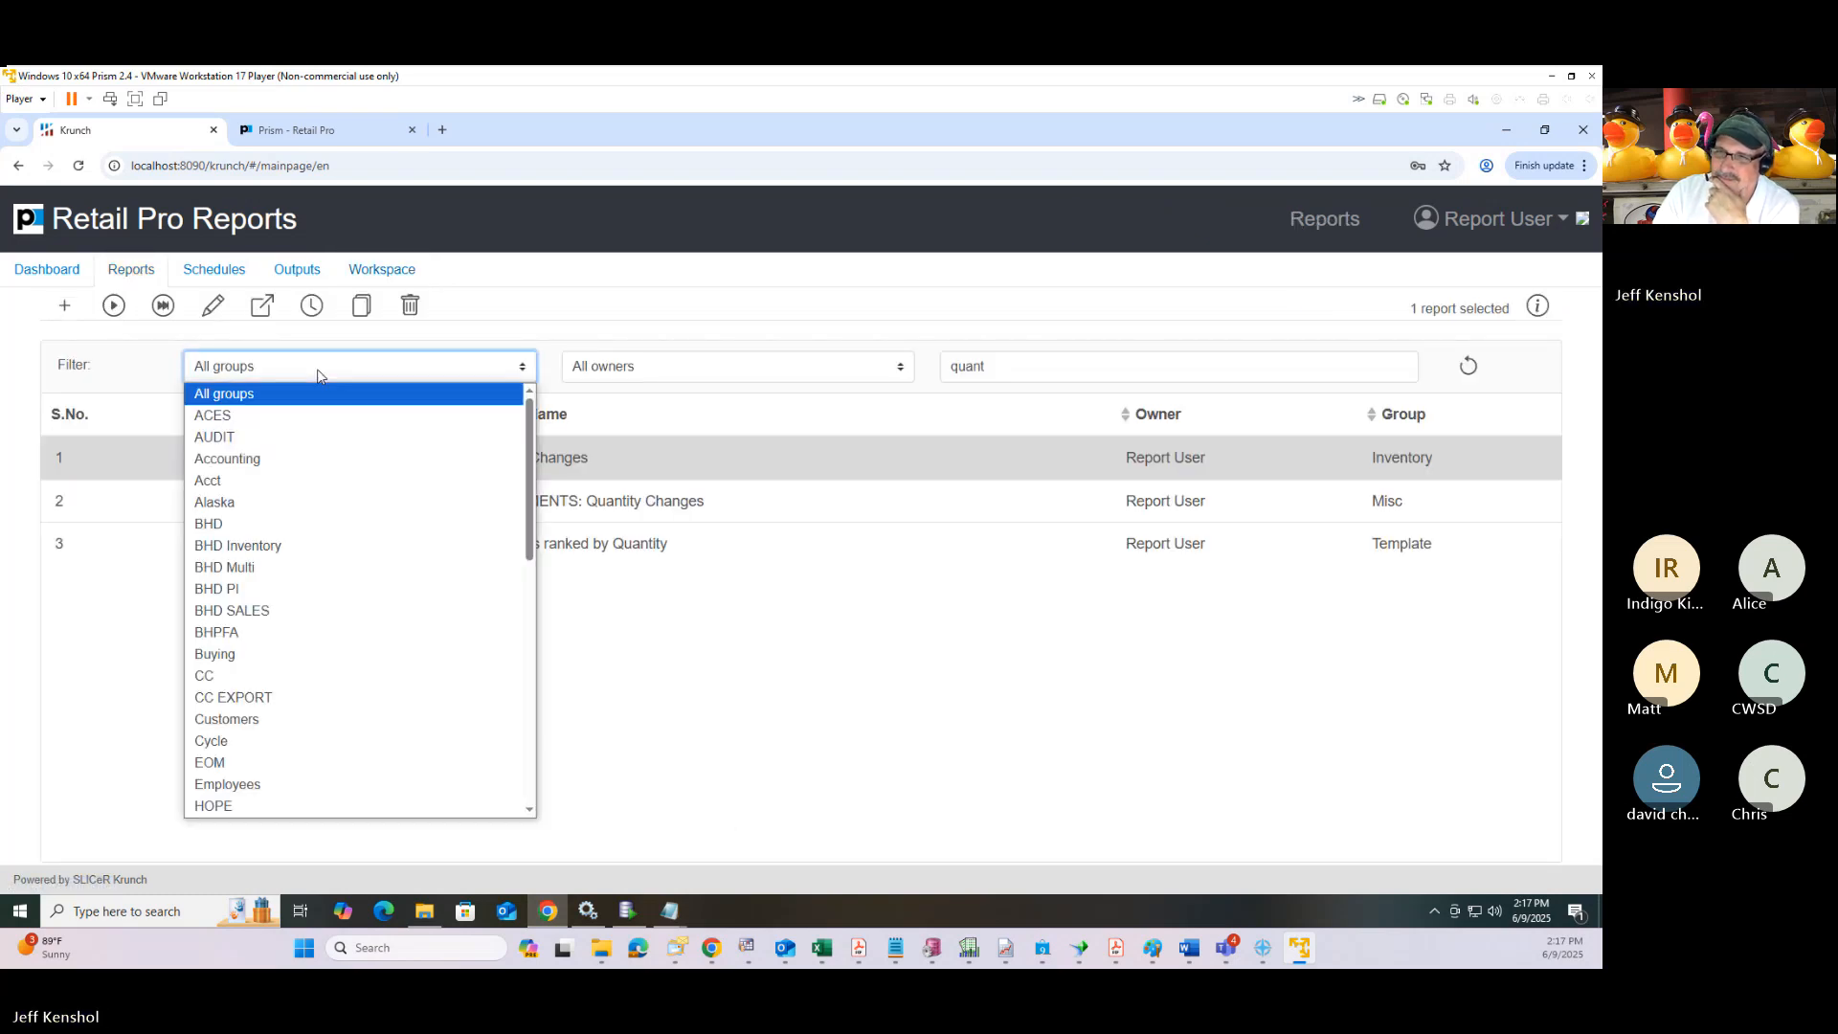
{"action": "left_click", "coordinate": [260, 394]}
{"action": "left_click", "coordinate": [1088, 362]}
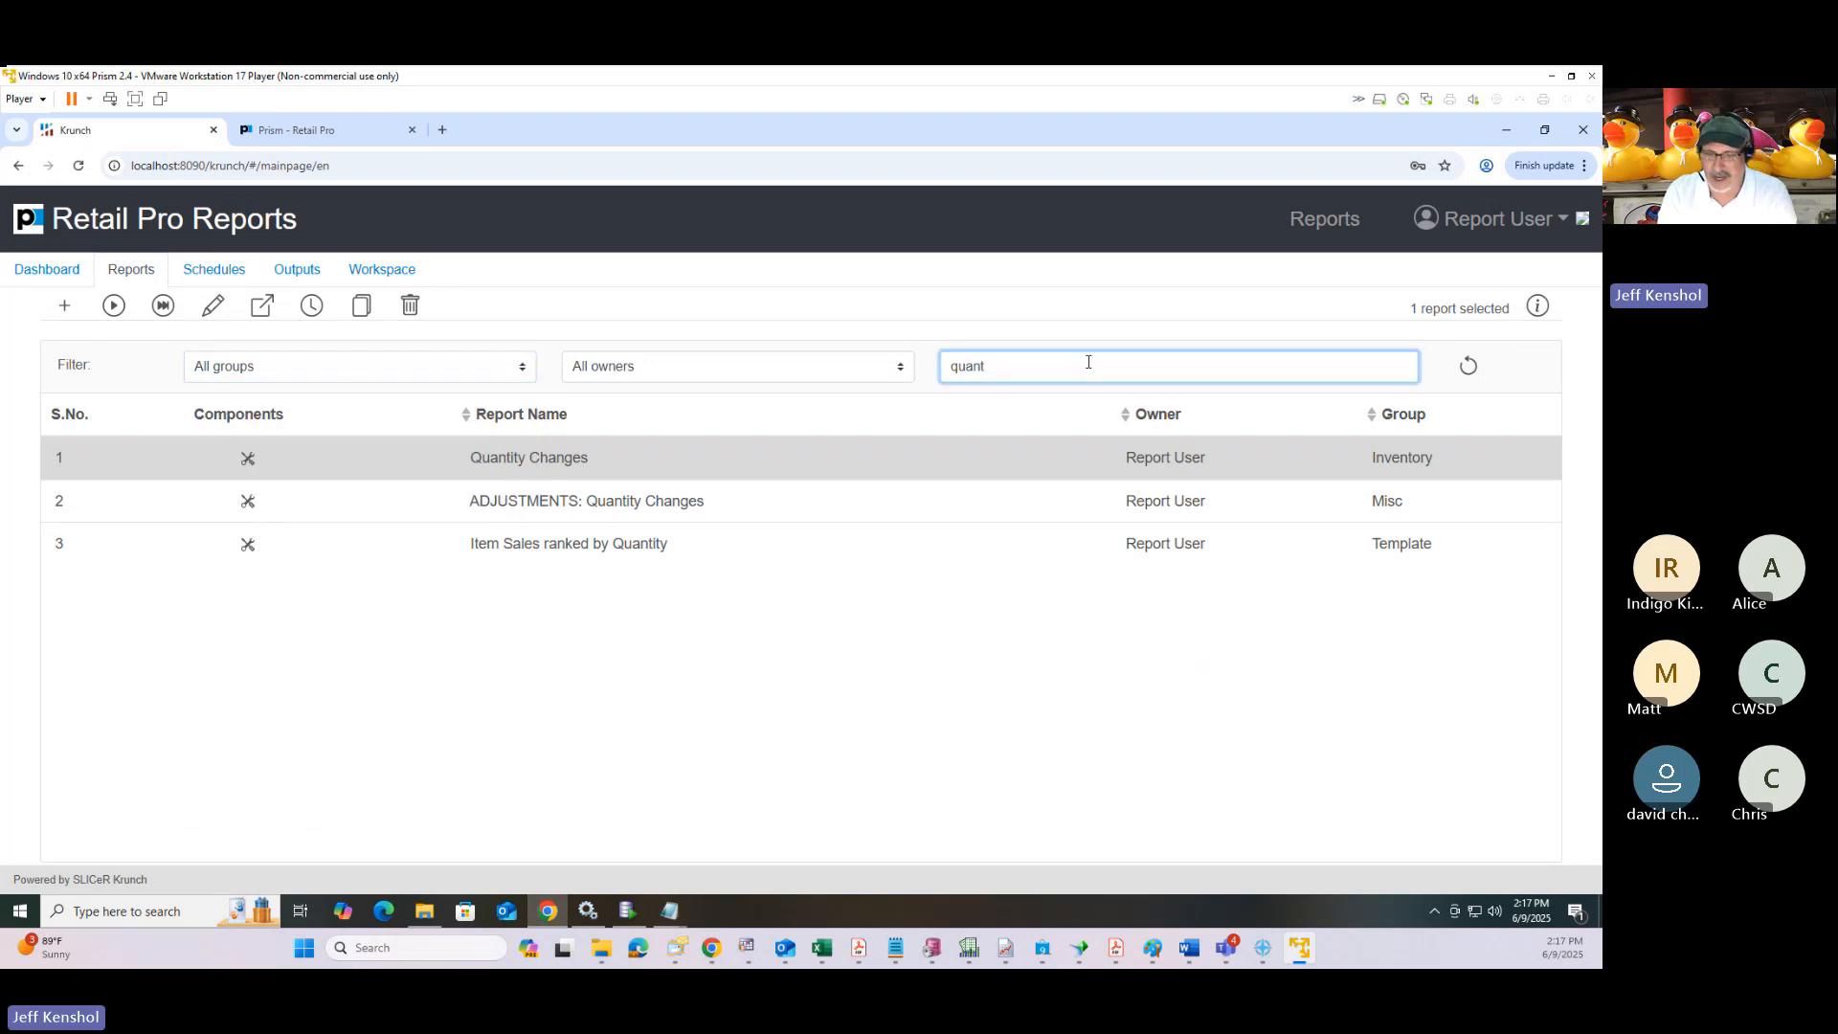
{"action": "key", "text": "BackSpace"}
{"action": "key", "text": "BackSpace"}
{"action": "key", "text": "BackSpace"}
{"action": "key", "text": "BackSpace"}
{"action": "key", "text": "BackSpace"}
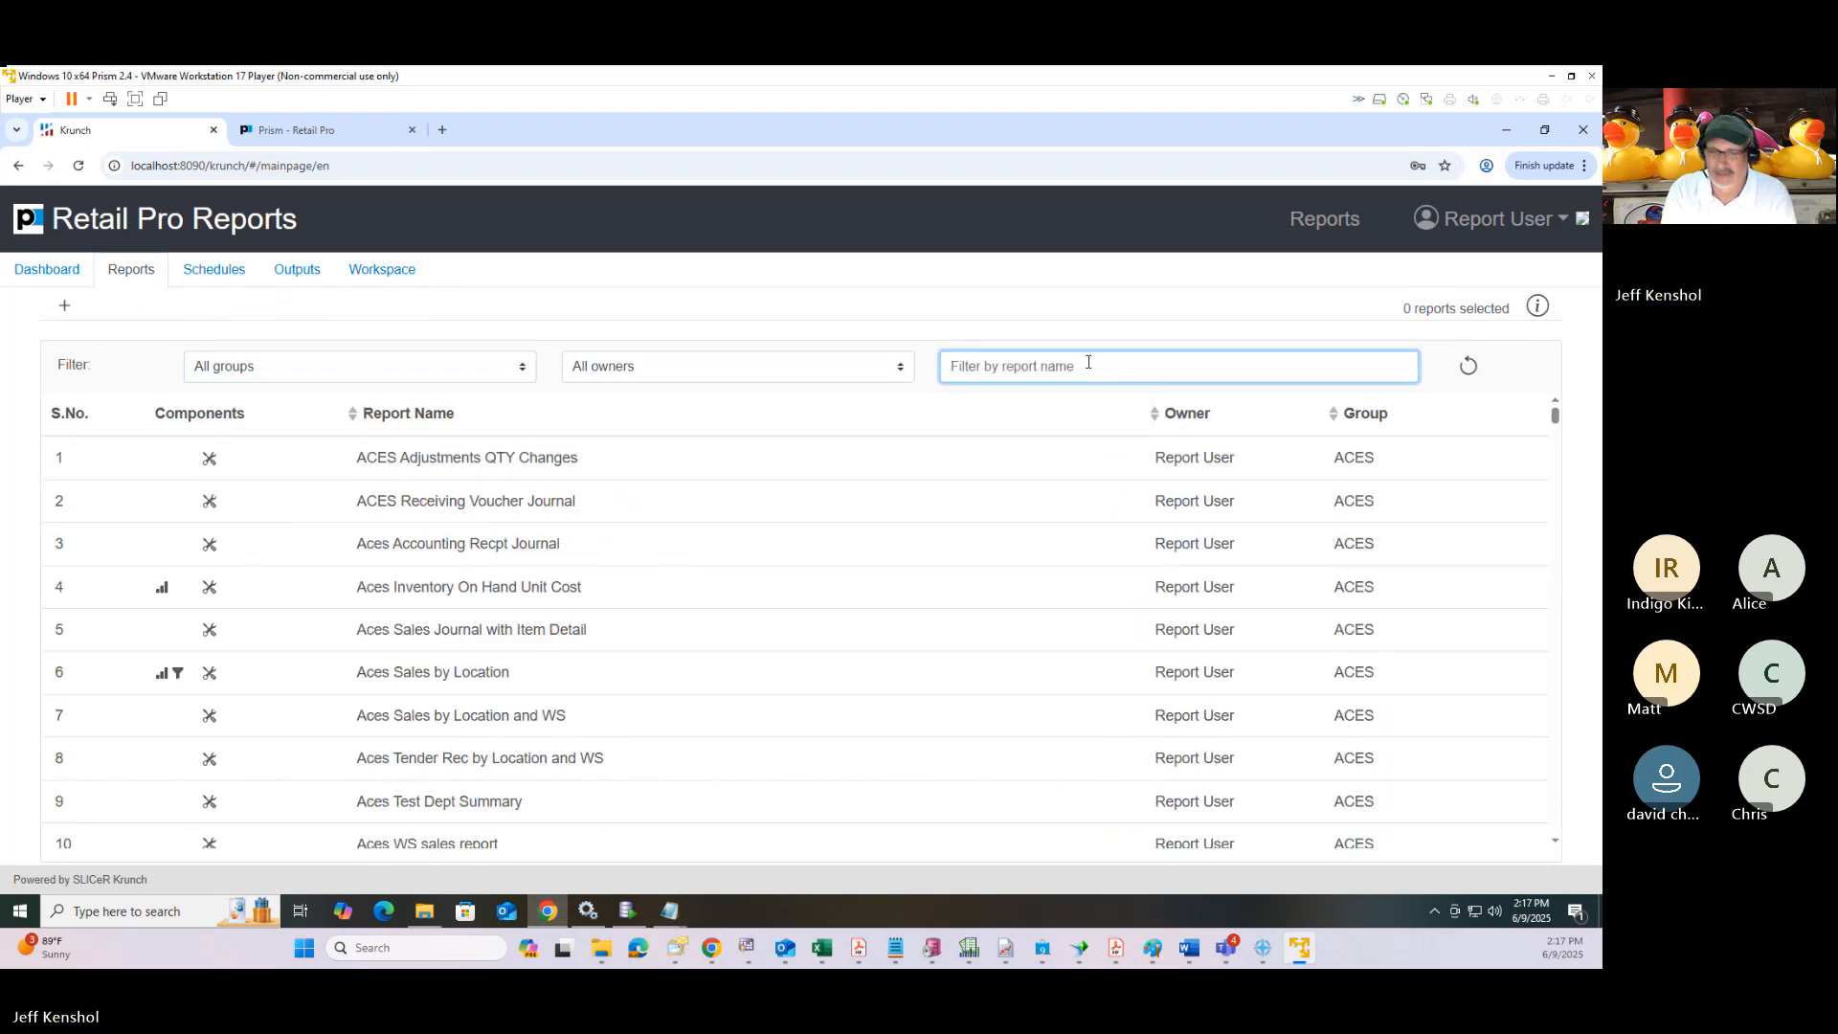
{"action": "type", "text": "adj"}
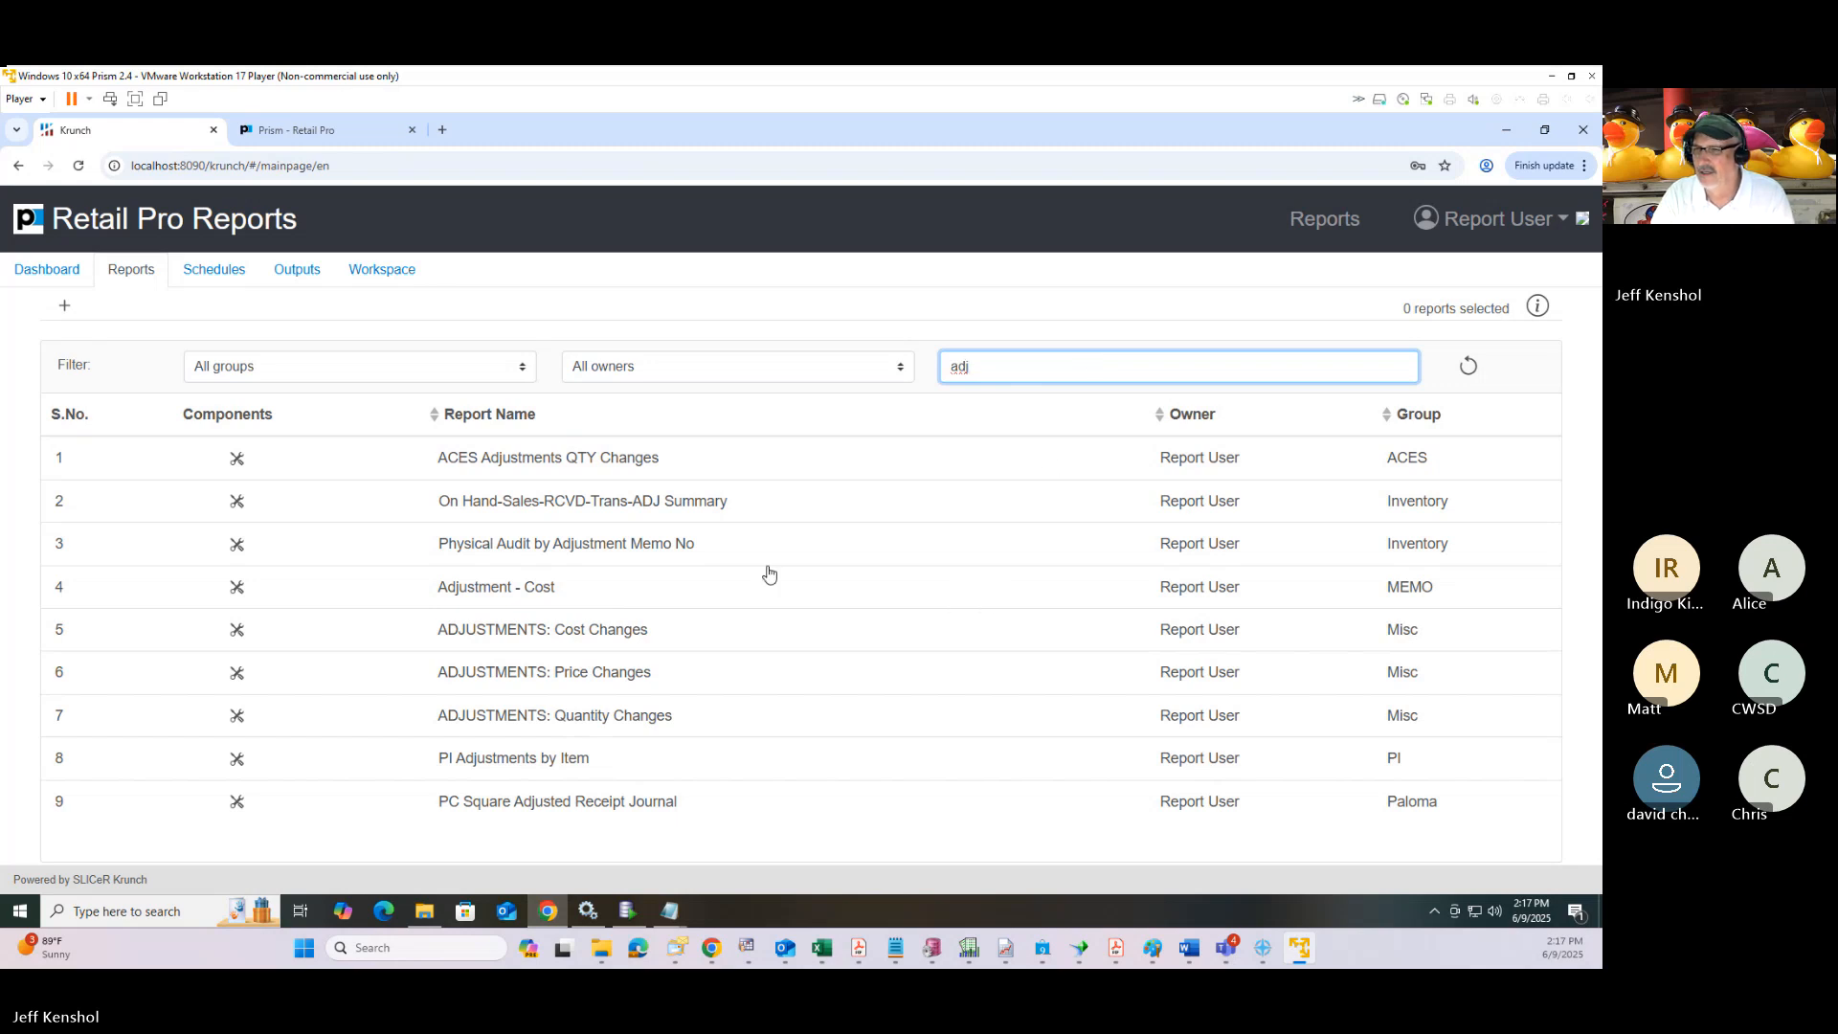
Filter the report list by "mem", run the CC Qty Memo Export by Date and Reason report, and return to the report list.
{"action": "left_click_drag", "start_coordinate": [970, 376], "coordinate": [809, 370]}
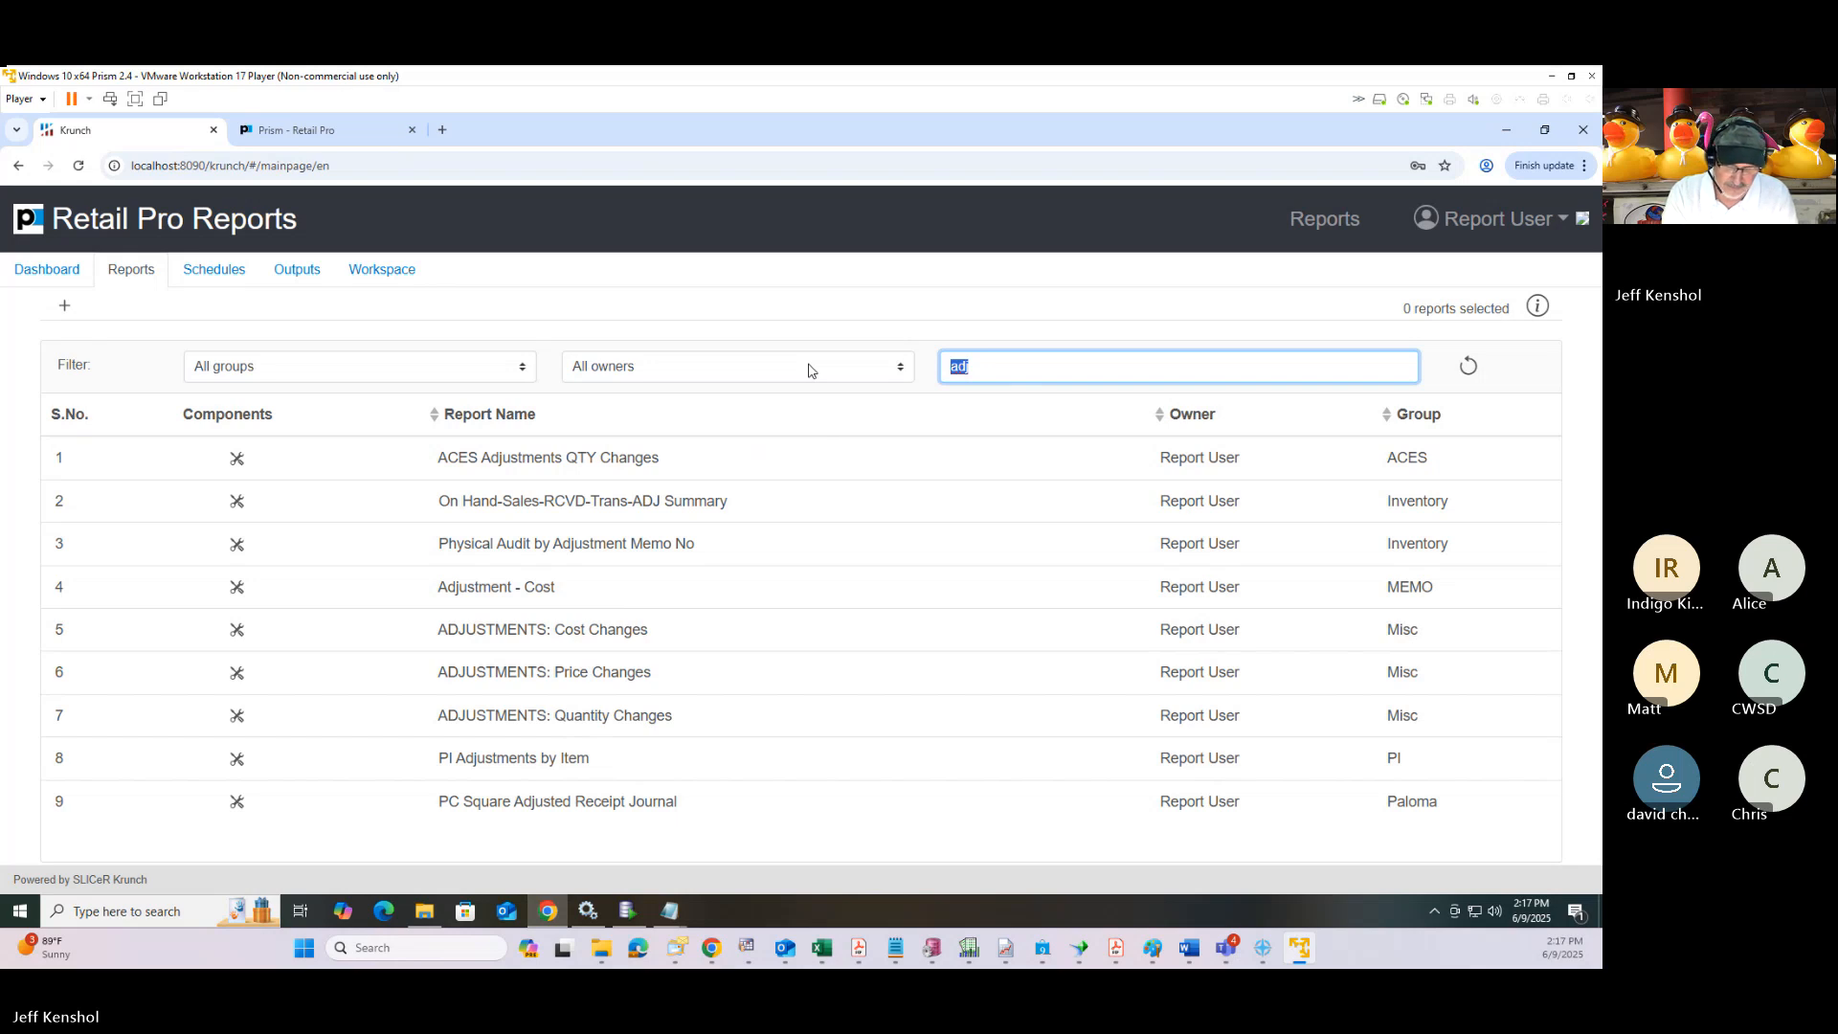
{"action": "type", "text": "mem"}
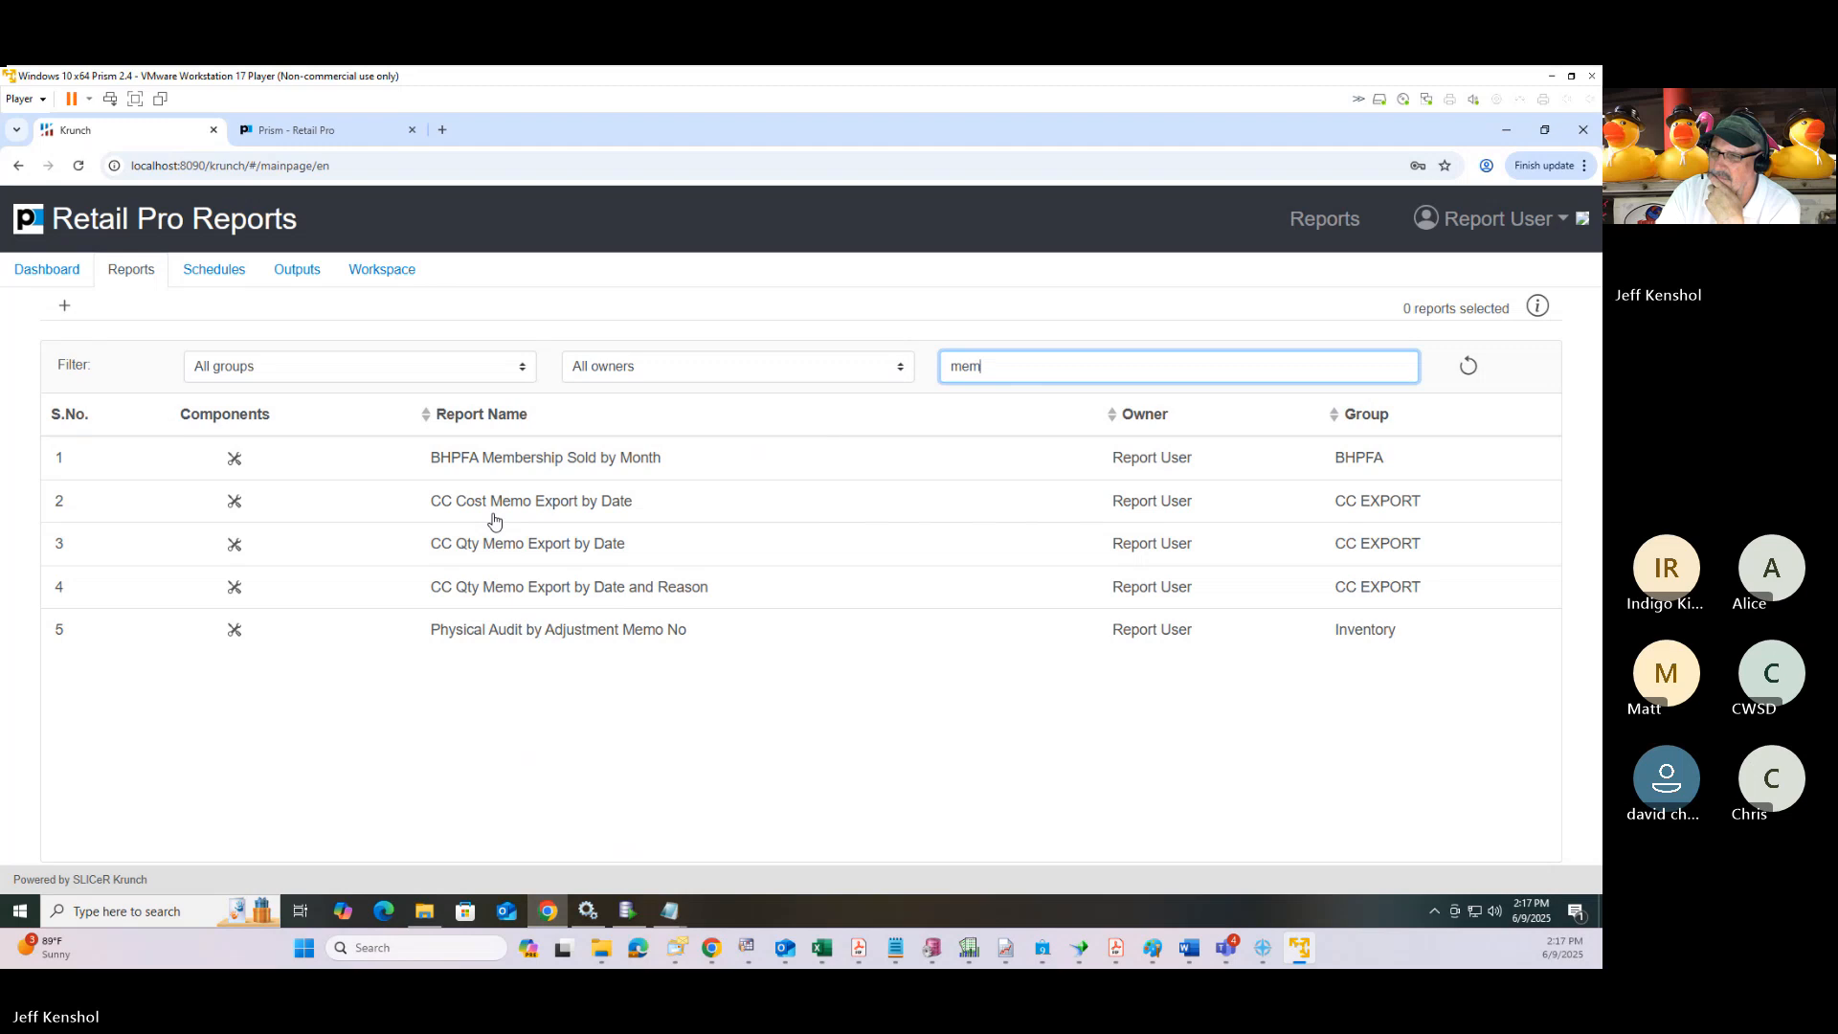
{"action": "left_click", "coordinate": [478, 594]}
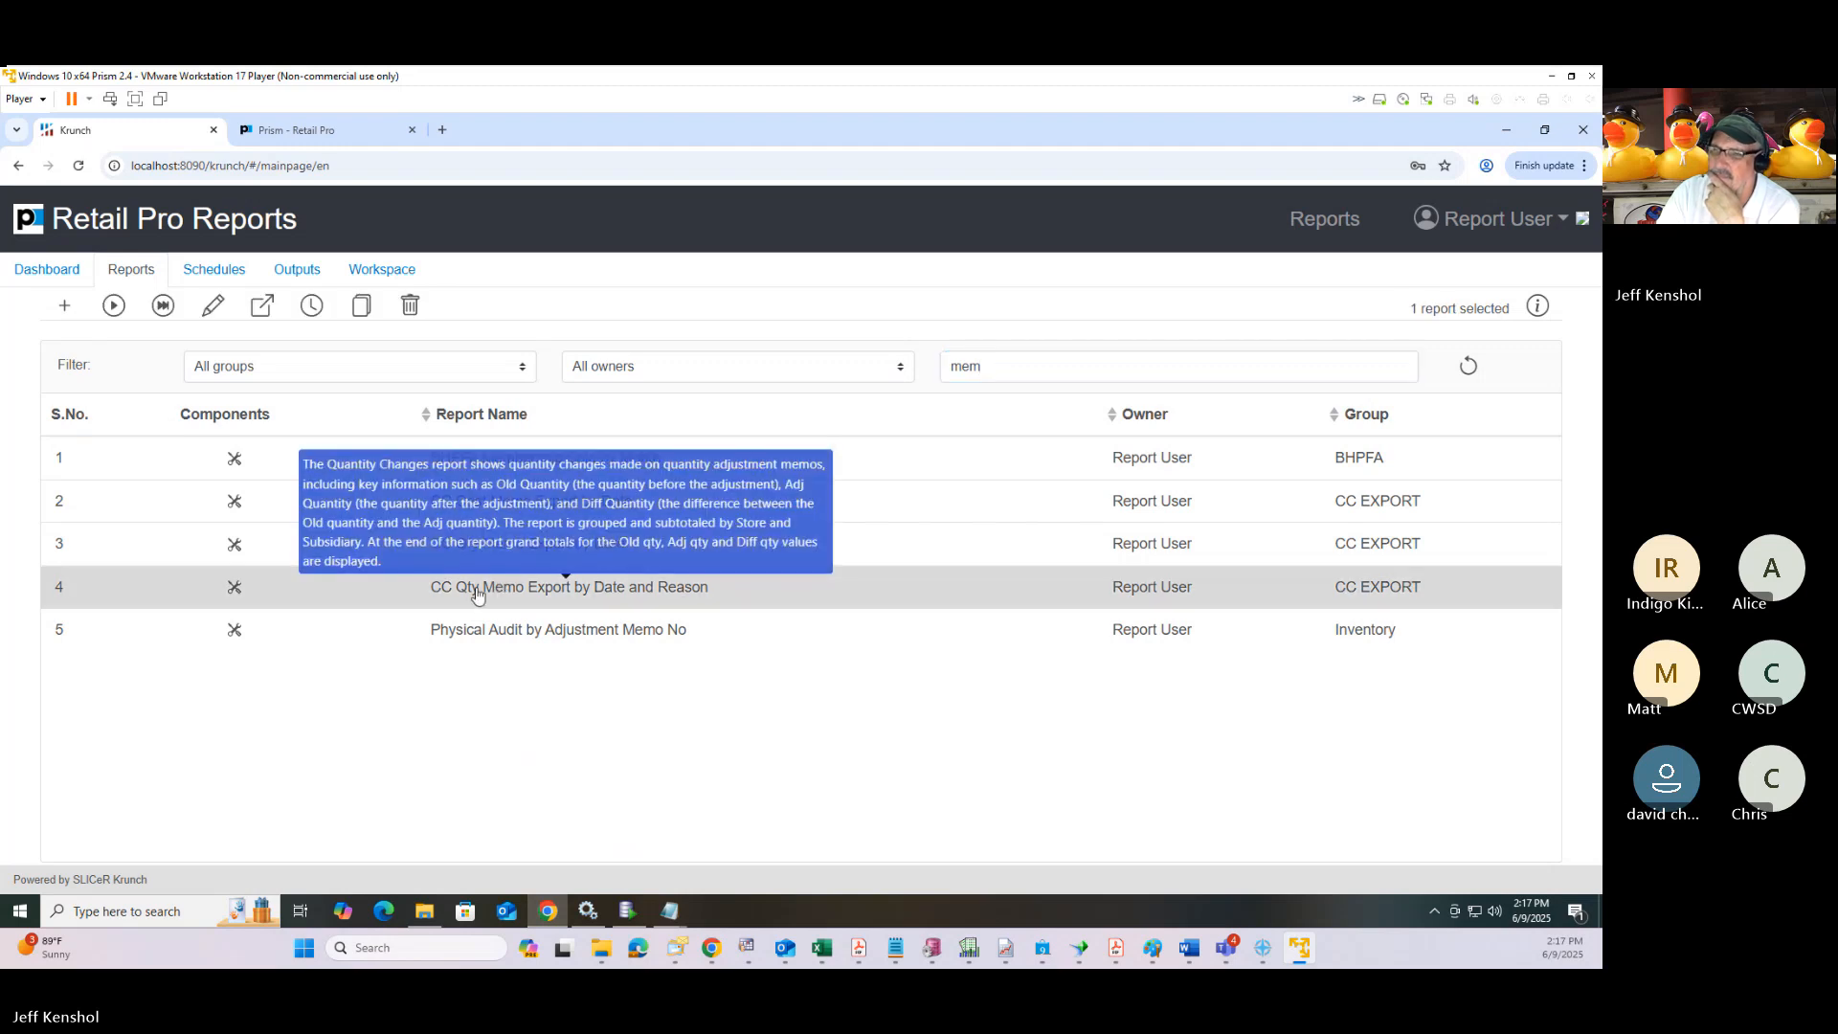
{"action": "left_click", "coordinate": [163, 306]}
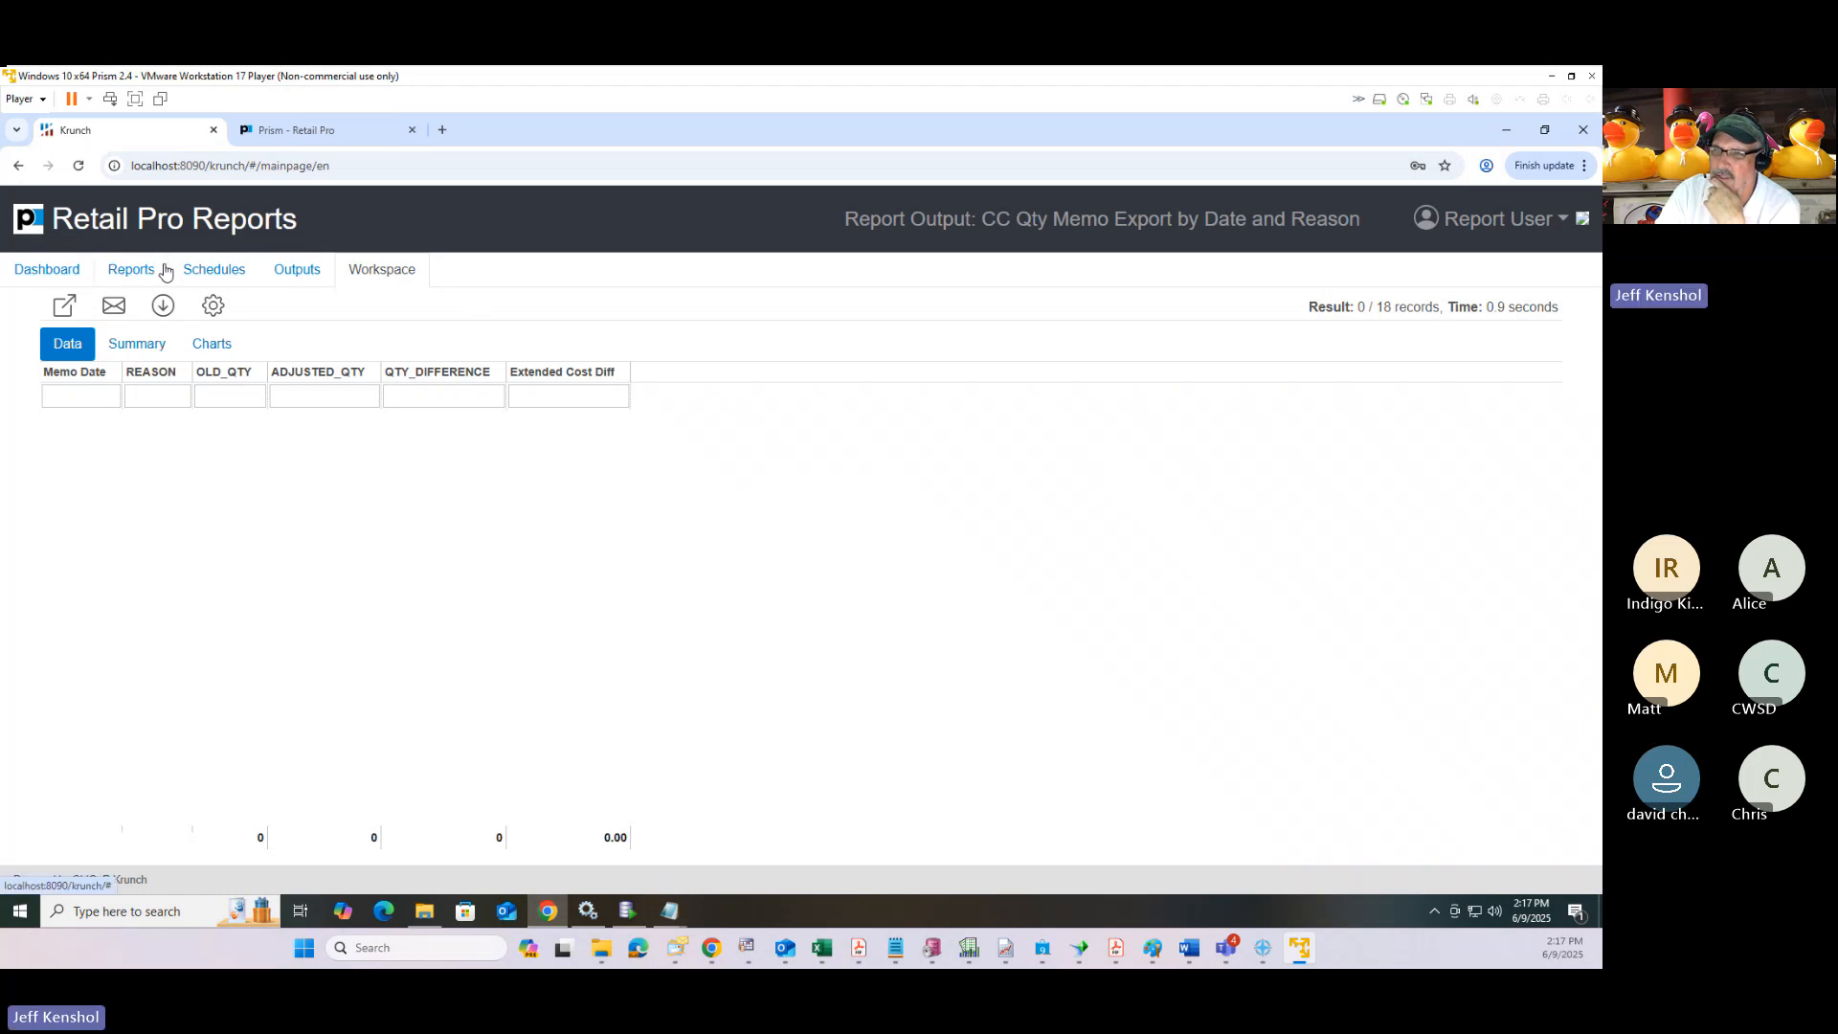
{"action": "left_click", "coordinate": [143, 275]}
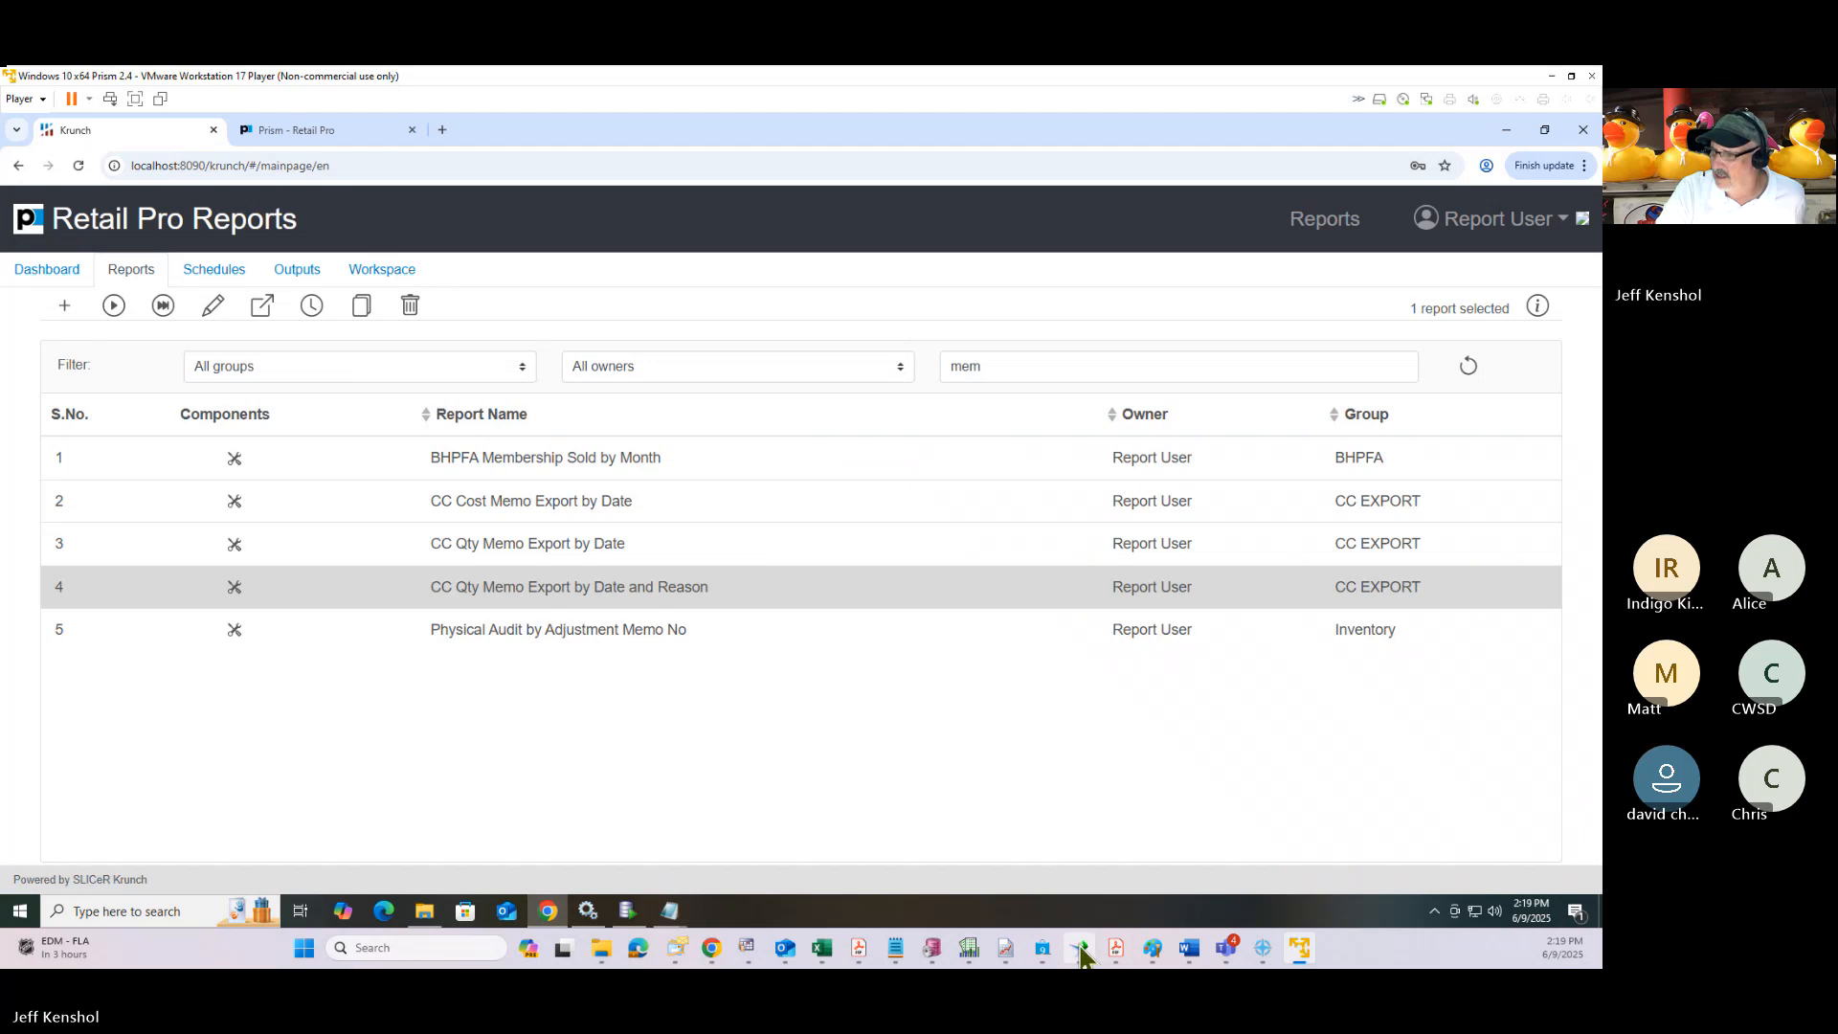
Switch to PI StepsPrism.txt in Notepad and copy the physical inventory notes from the Prep line through the quantity examples above Export_WT.sql.
{"action": "mouse_move", "coordinate": [904, 957]}
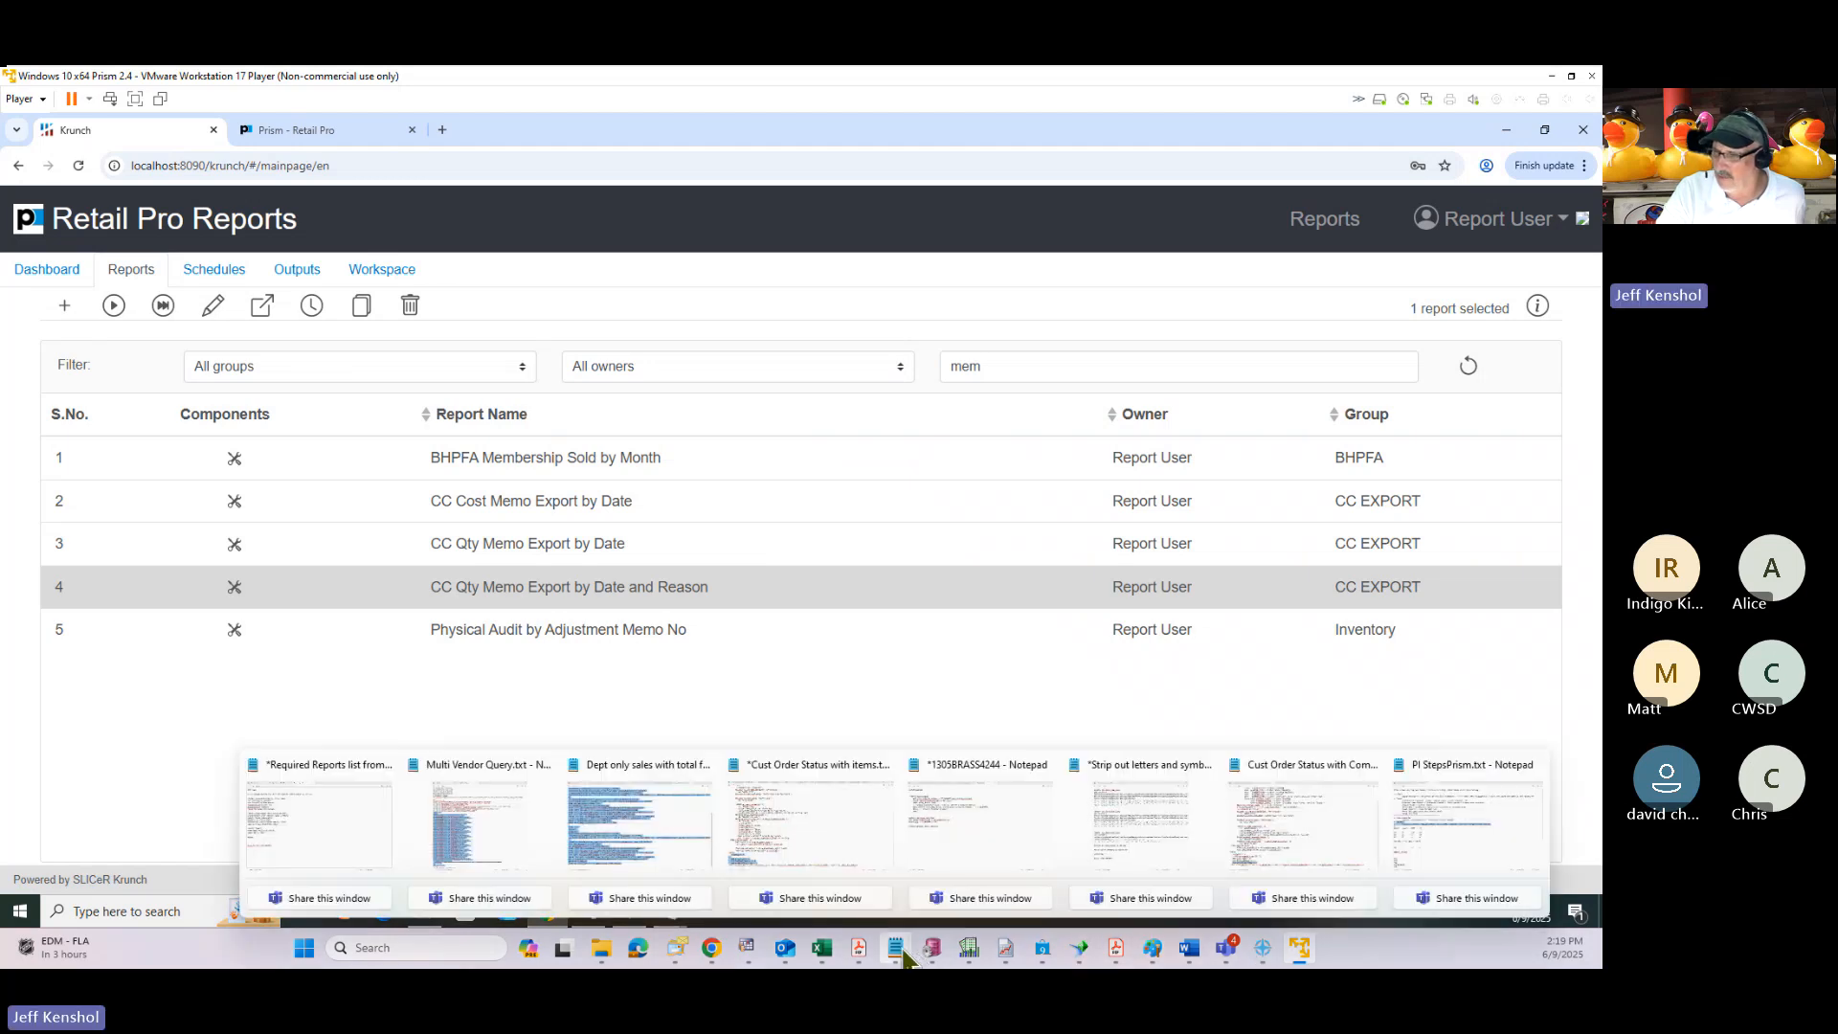
{"action": "left_click", "coordinate": [1464, 852]}
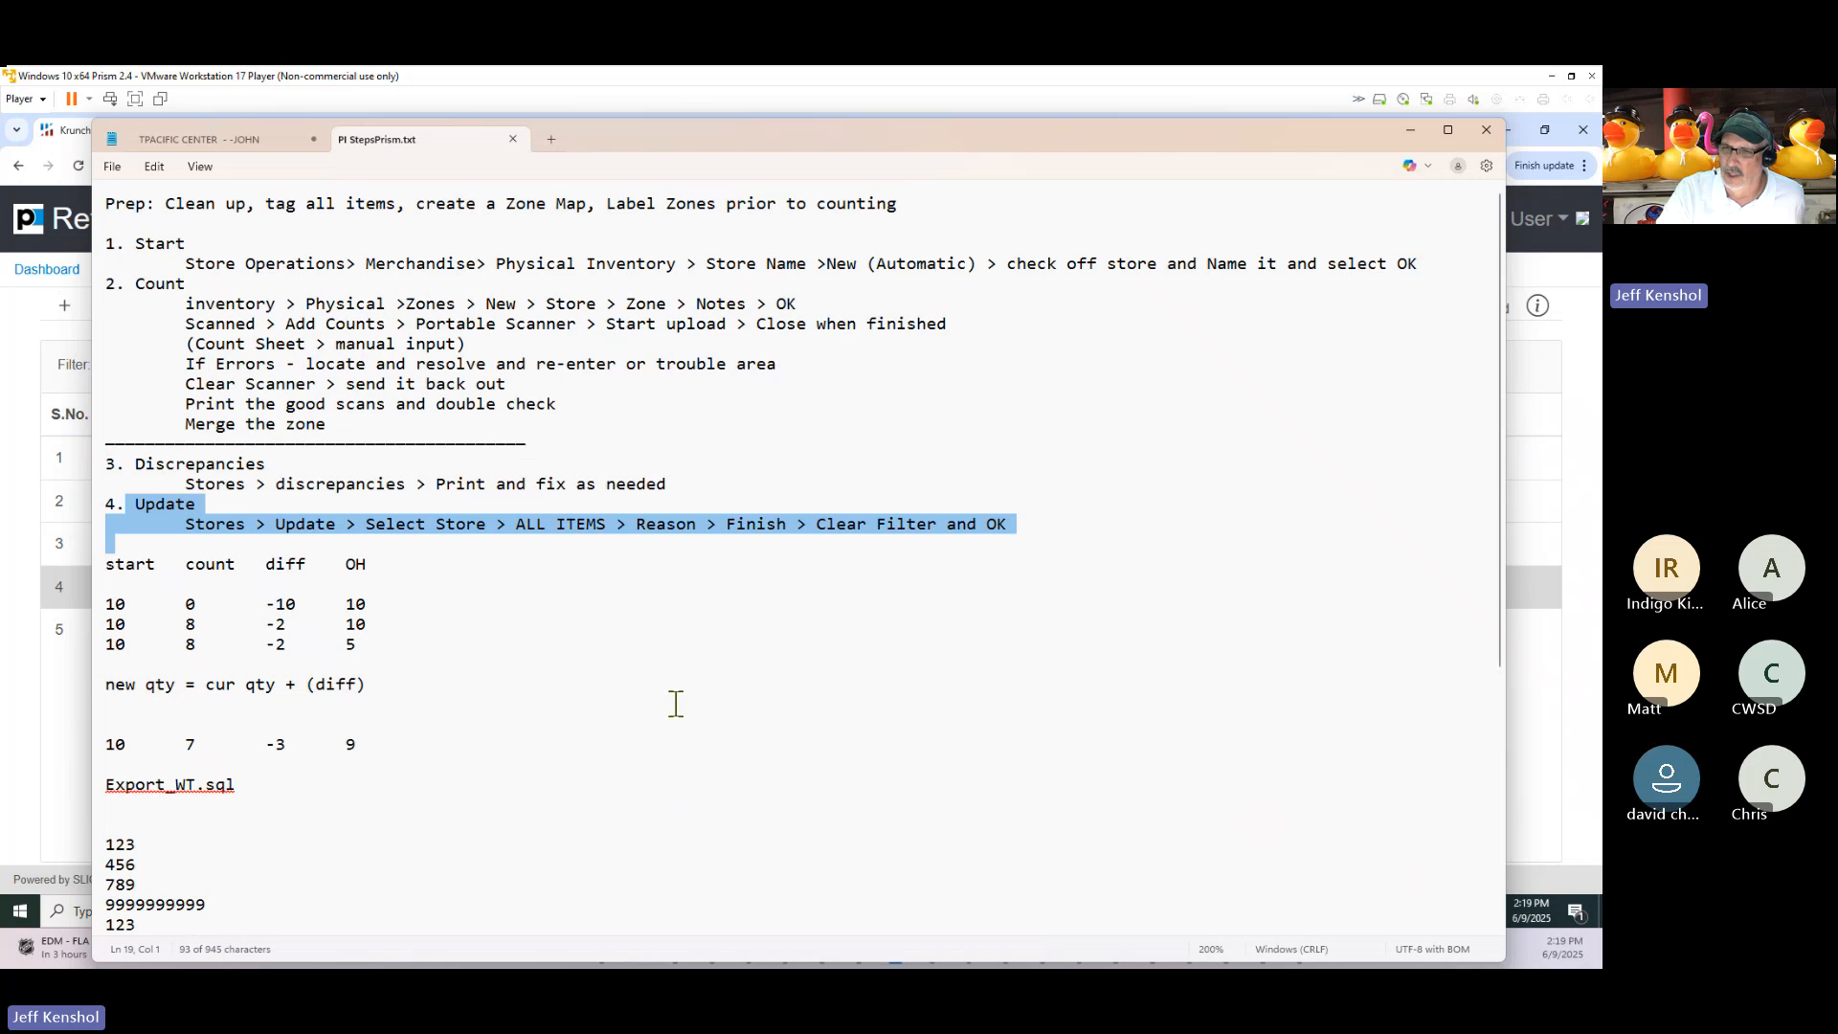
{"action": "scroll", "coordinate": [675, 703], "scroll_direction": "down", "scroll_amount": 1}
{"action": "scroll", "coordinate": [676, 704], "scroll_direction": "up", "scroll_amount": 1}
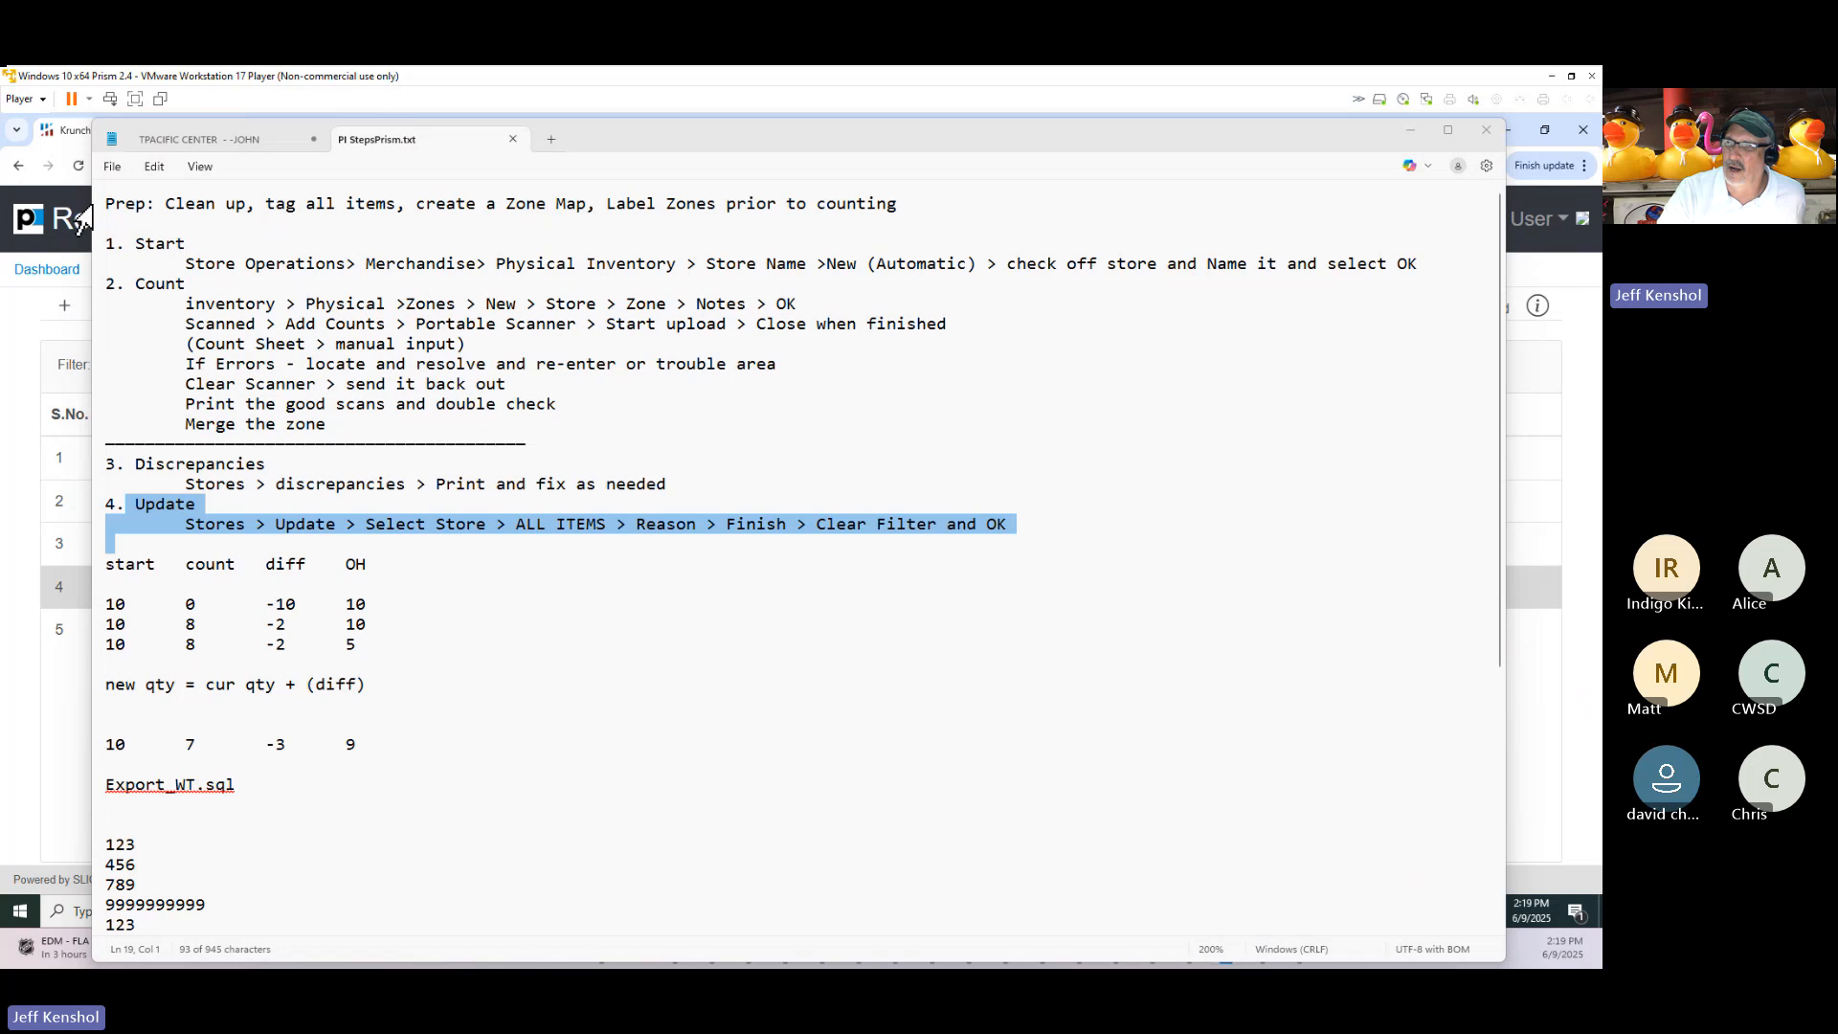
{"action": "left_click_drag", "start_coordinate": [108, 197], "coordinate": [515, 761]}
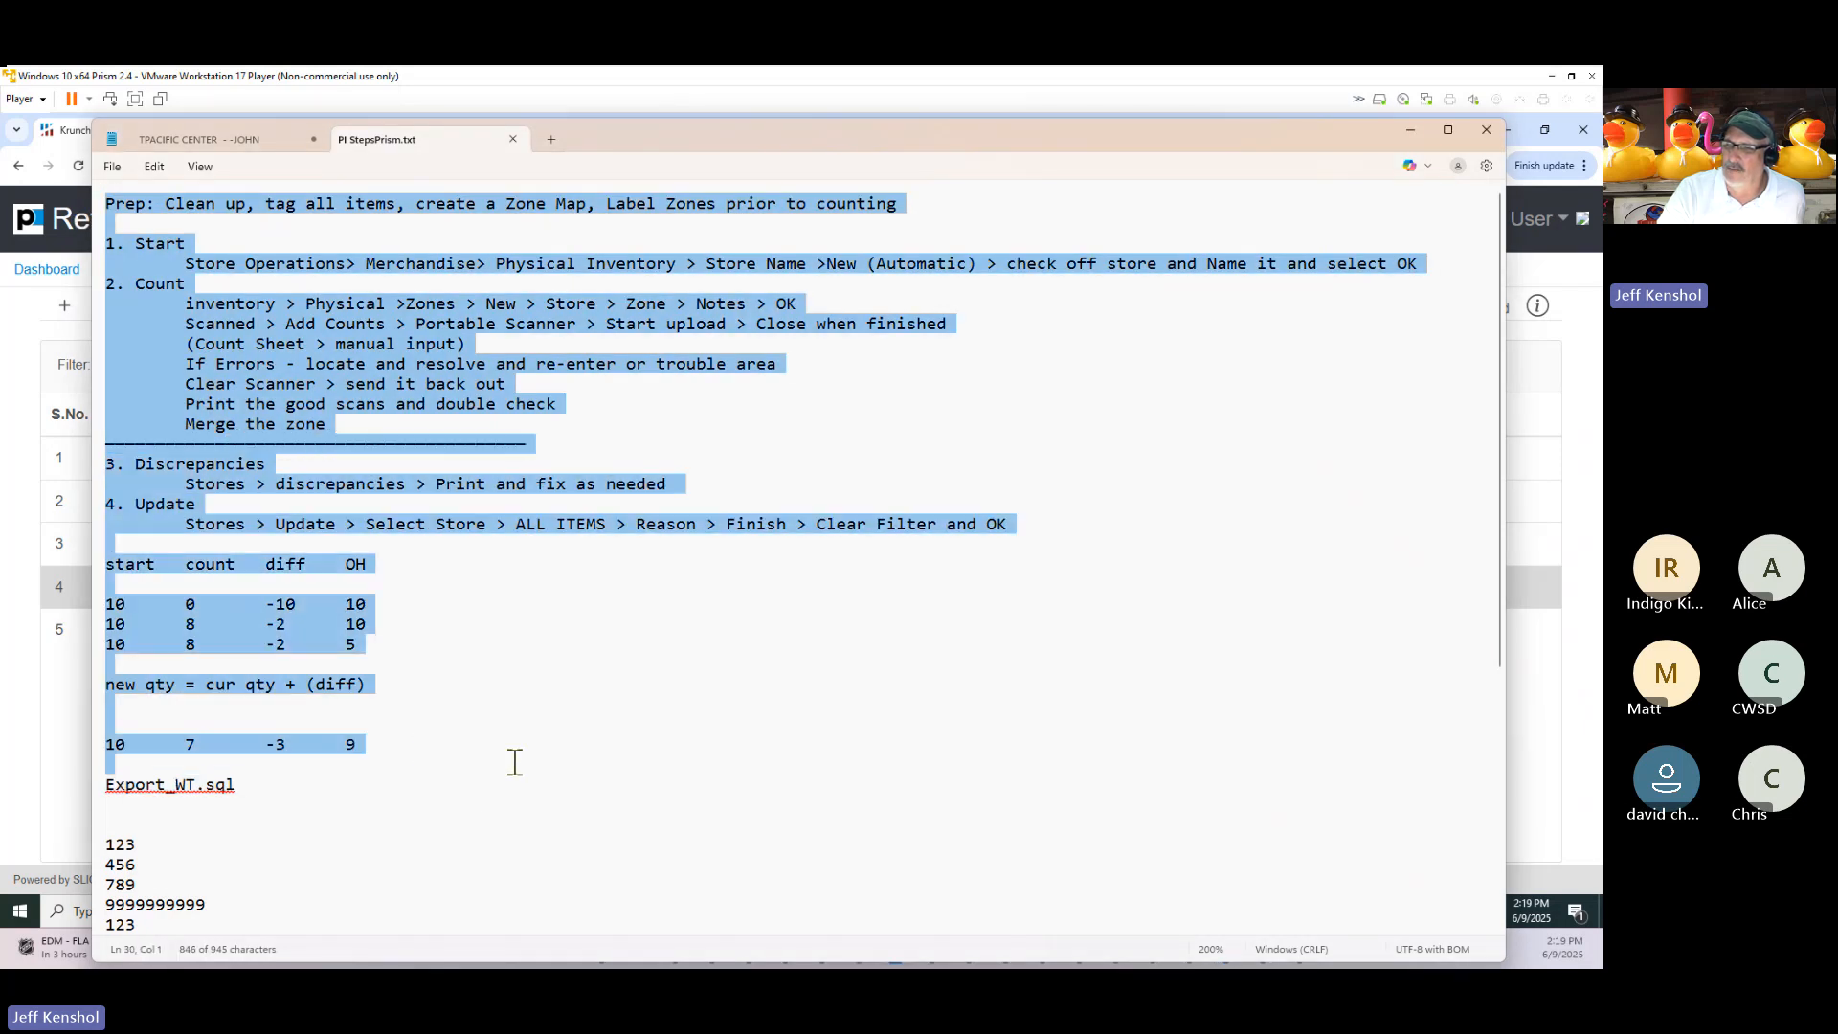
{"action": "right_click", "coordinate": [280, 396]}
{"action": "left_click", "coordinate": [302, 484]}
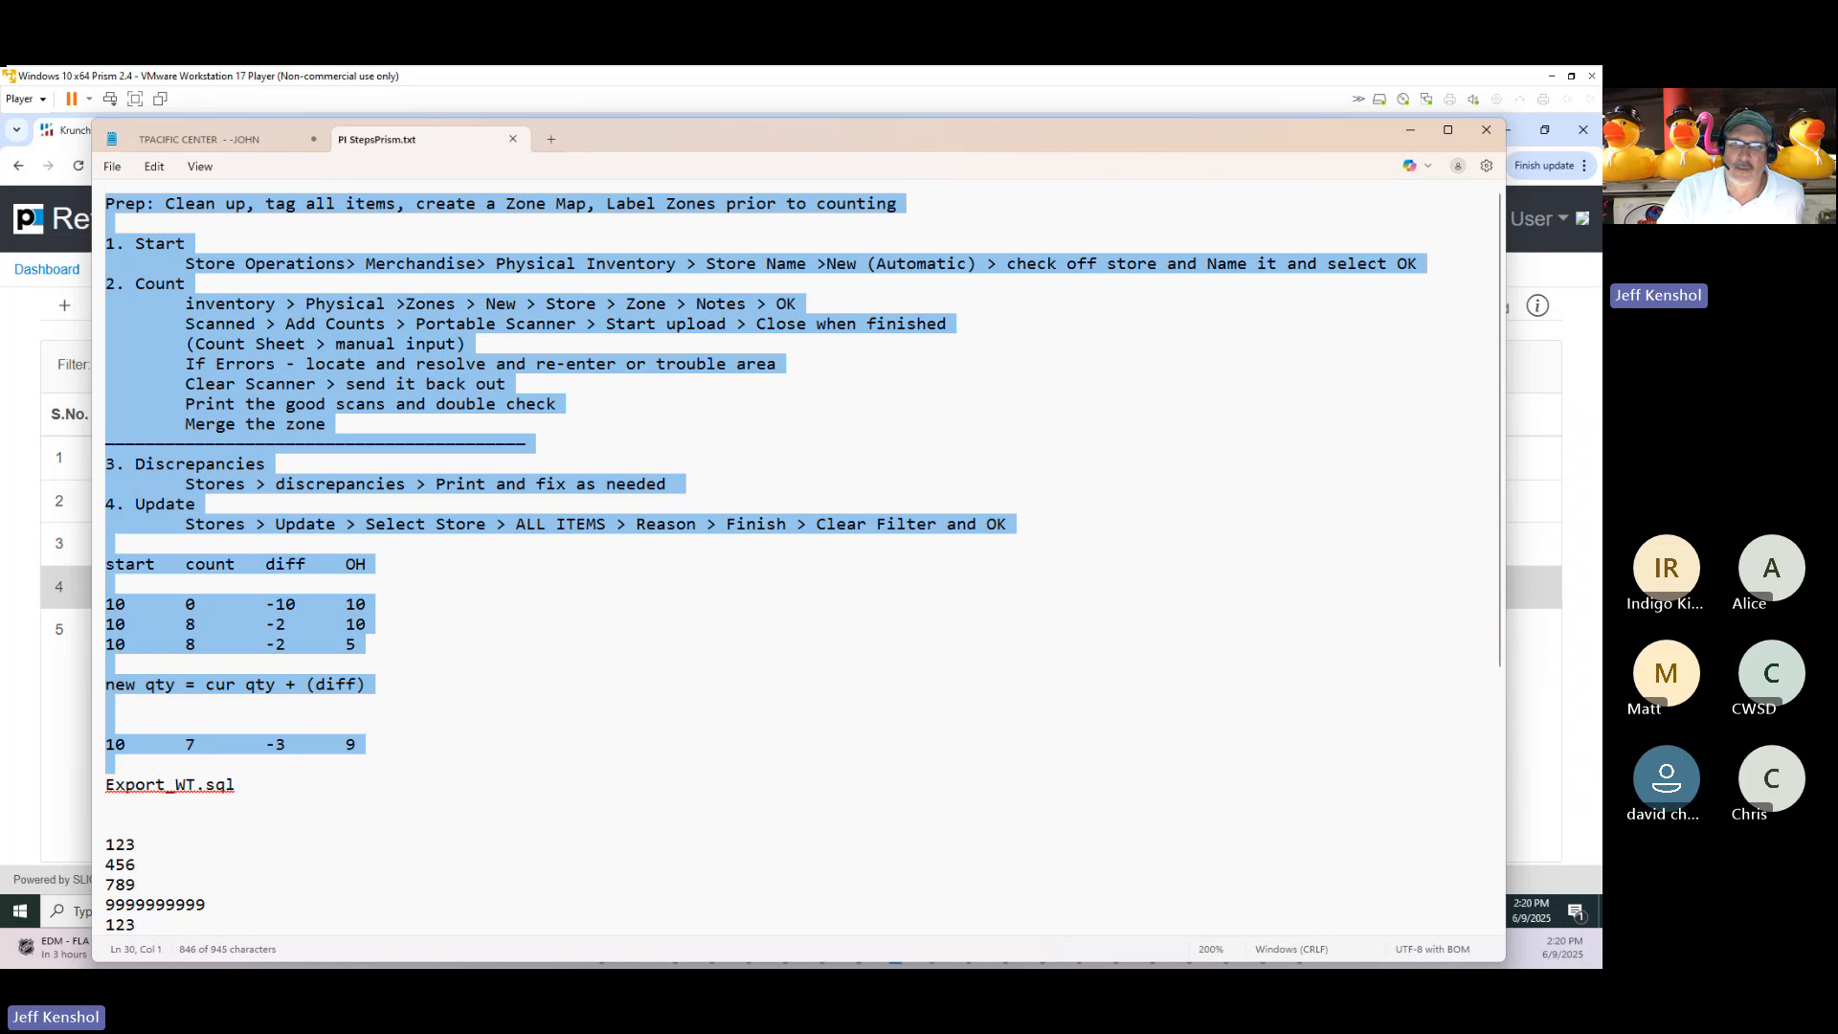
{"action": "key", "text": "alt+Tab"}
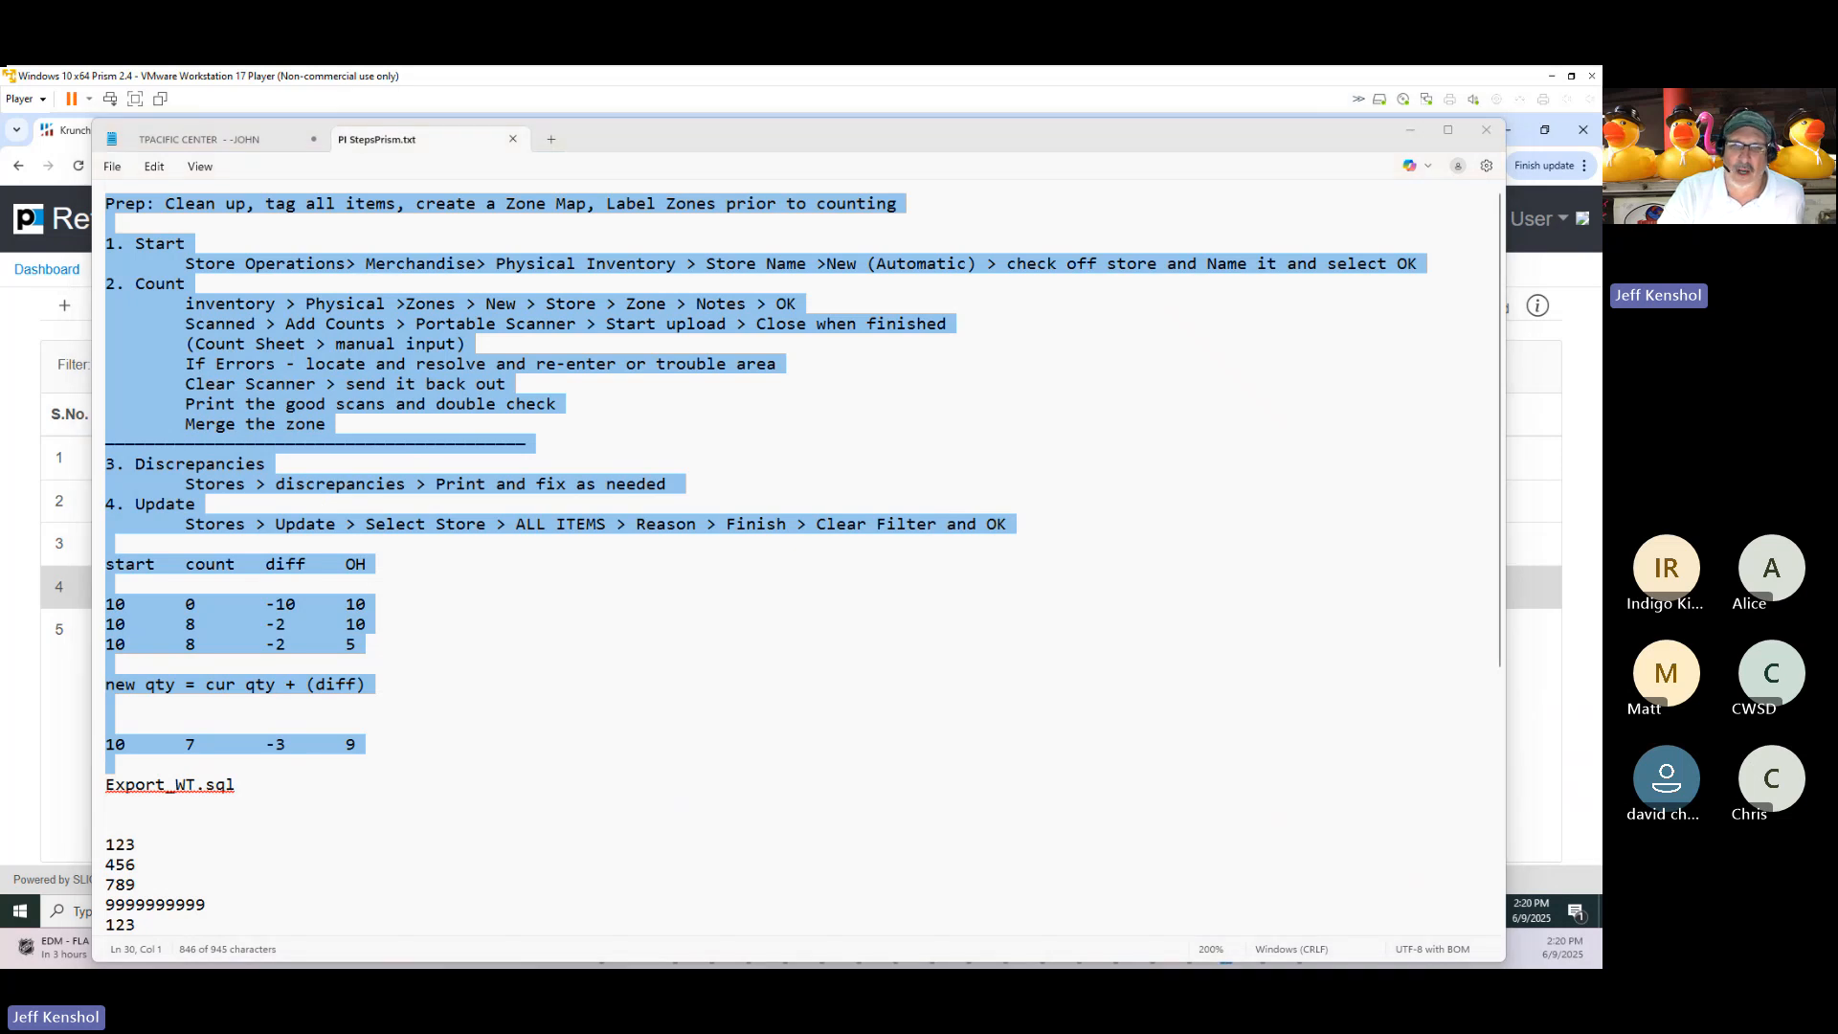